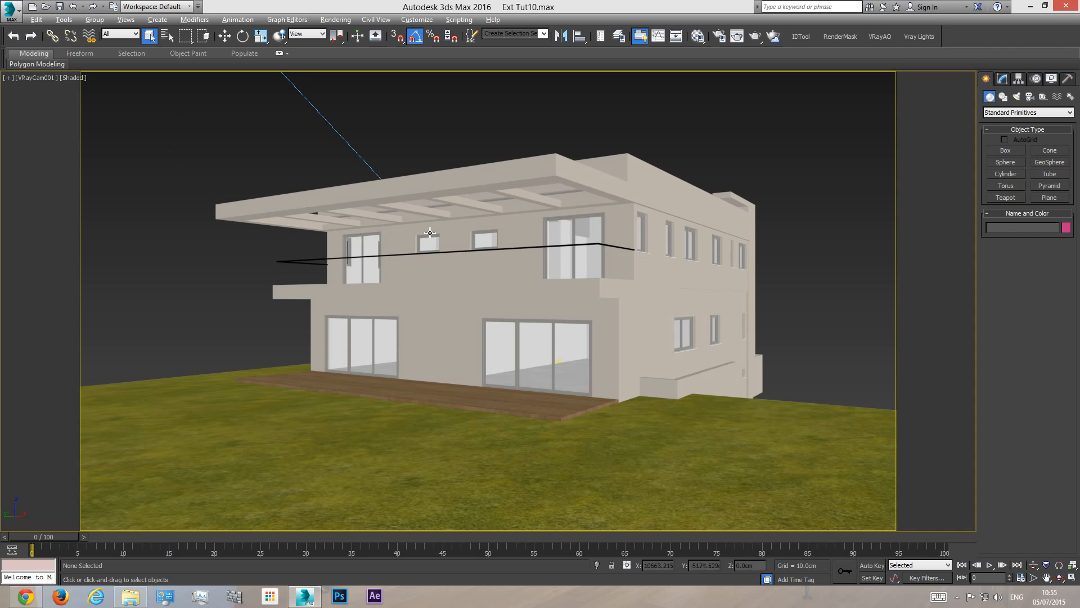
- Examine the house, sun light and camera from several perspective angles, and return to the VRayCam001 view
{"action": "key", "text": "p"}
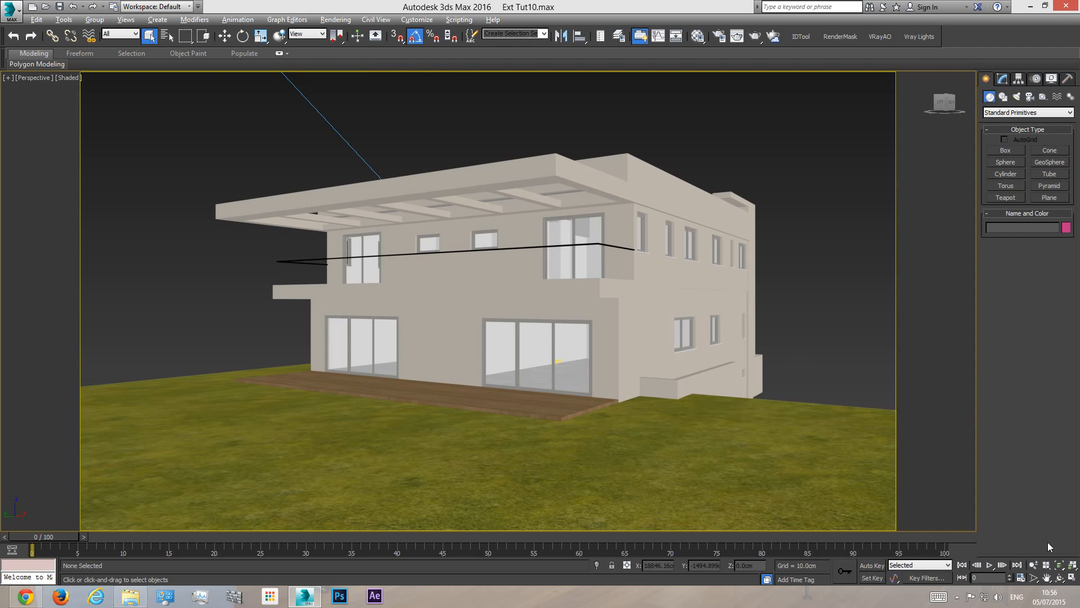
{"action": "left_click", "coordinate": [1059, 578]}
{"action": "left_click_drag", "start_coordinate": [485, 272], "coordinate": [467, 285]}
{"action": "scroll", "coordinate": [513, 307], "scroll_direction": "down", "scroll_amount": 5}
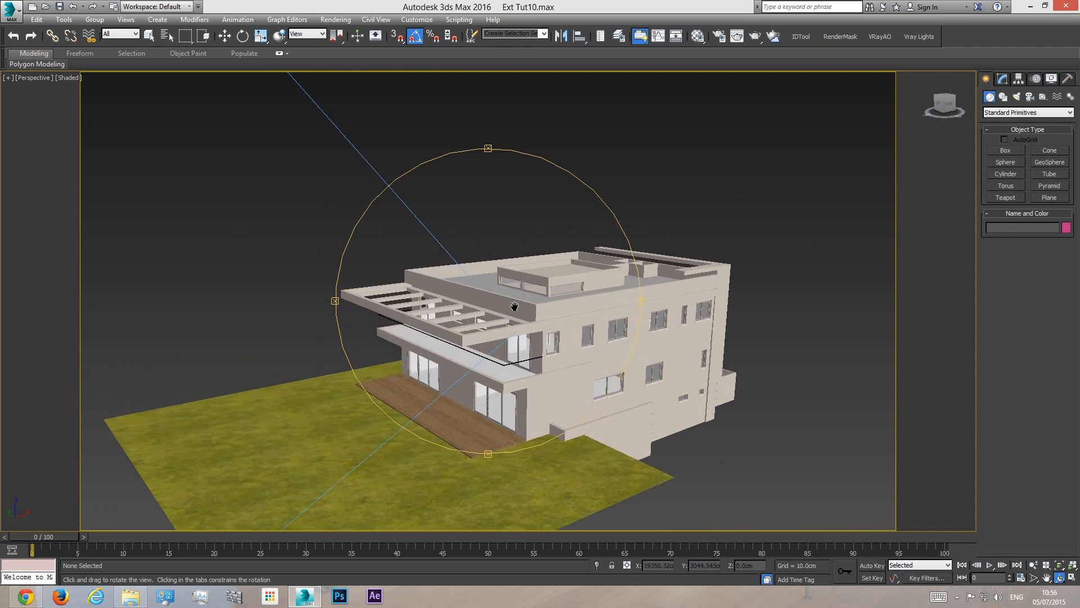
{"action": "scroll", "coordinate": [510, 307], "scroll_direction": "down", "scroll_amount": 2}
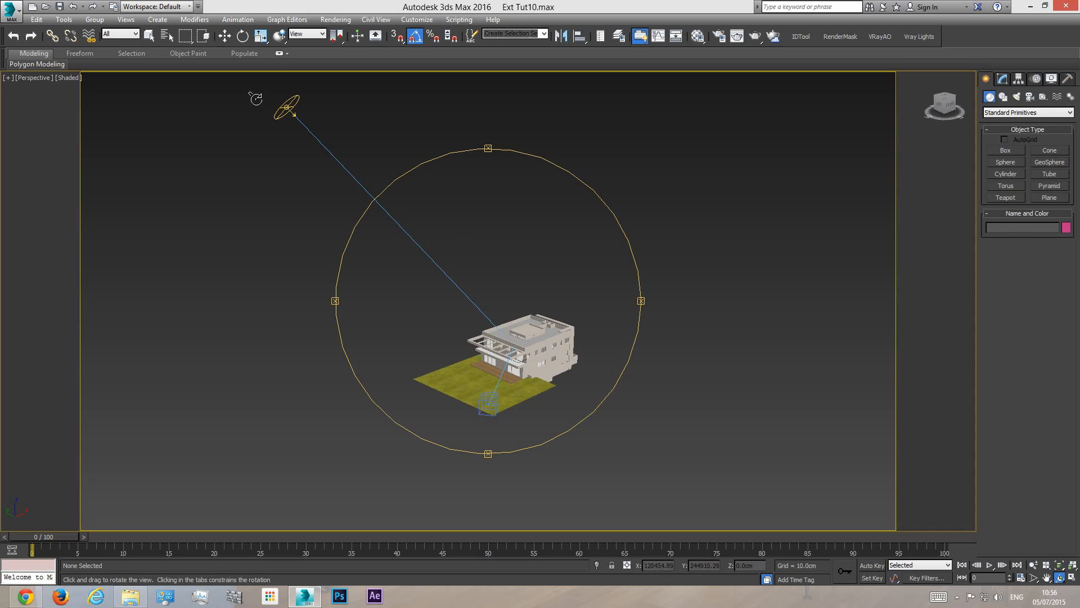
{"action": "right_click", "coordinate": [275, 99]}
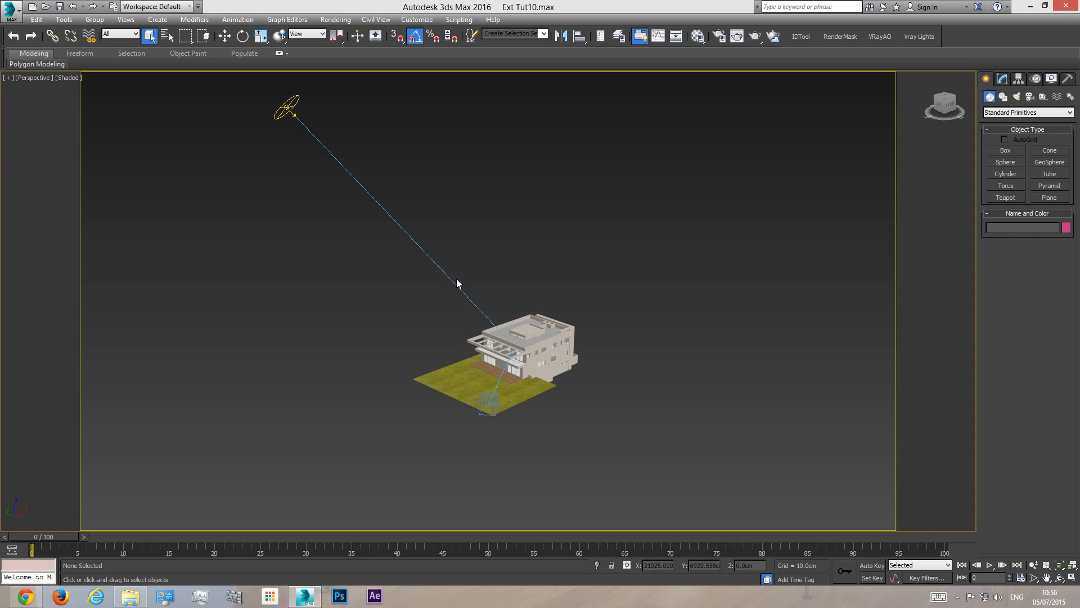
{"action": "left_click", "coordinate": [1060, 578]}
{"action": "left_click_drag", "start_coordinate": [639, 369], "coordinate": [586, 354]}
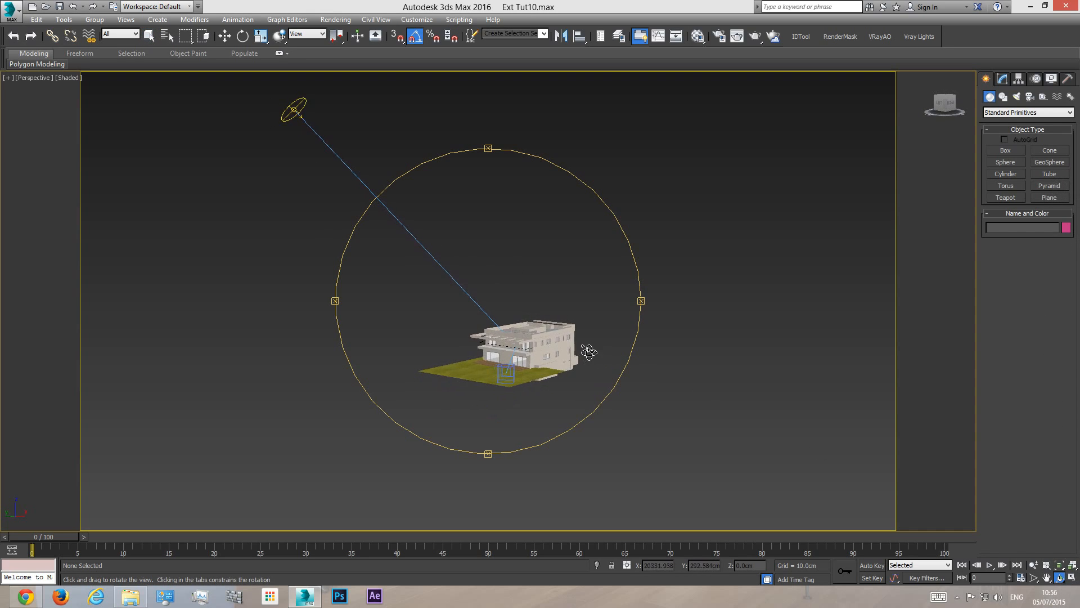
{"action": "scroll", "coordinate": [529, 367], "scroll_direction": "up", "scroll_amount": 5}
{"action": "scroll", "coordinate": [502, 360], "scroll_direction": "up", "scroll_amount": 4}
{"action": "left_click_drag", "start_coordinate": [505, 360], "coordinate": [484, 361]}
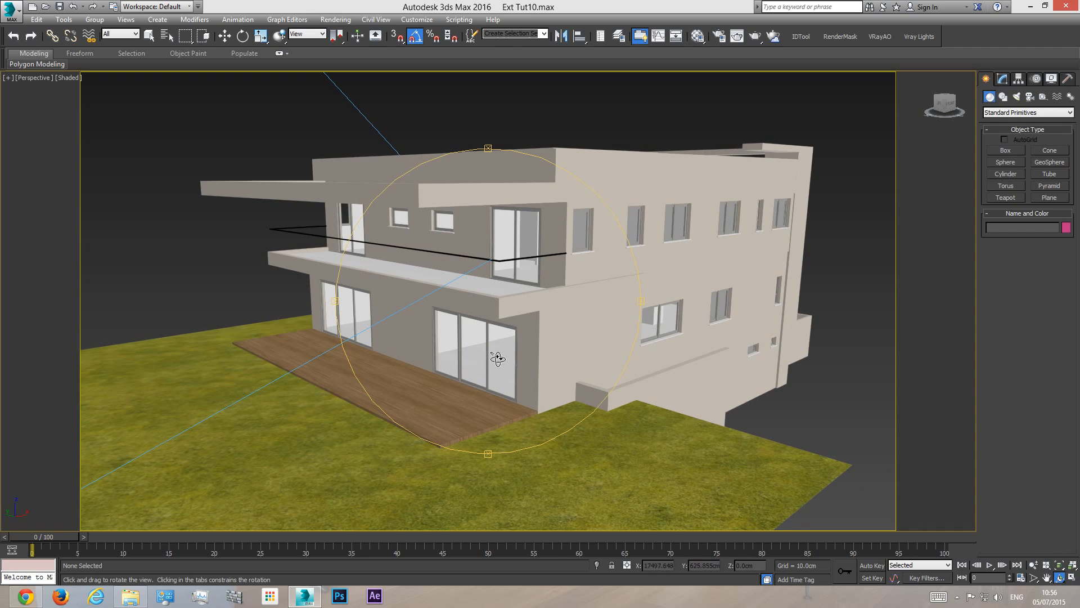
{"action": "scroll", "coordinate": [512, 338], "scroll_direction": "down", "scroll_amount": 6}
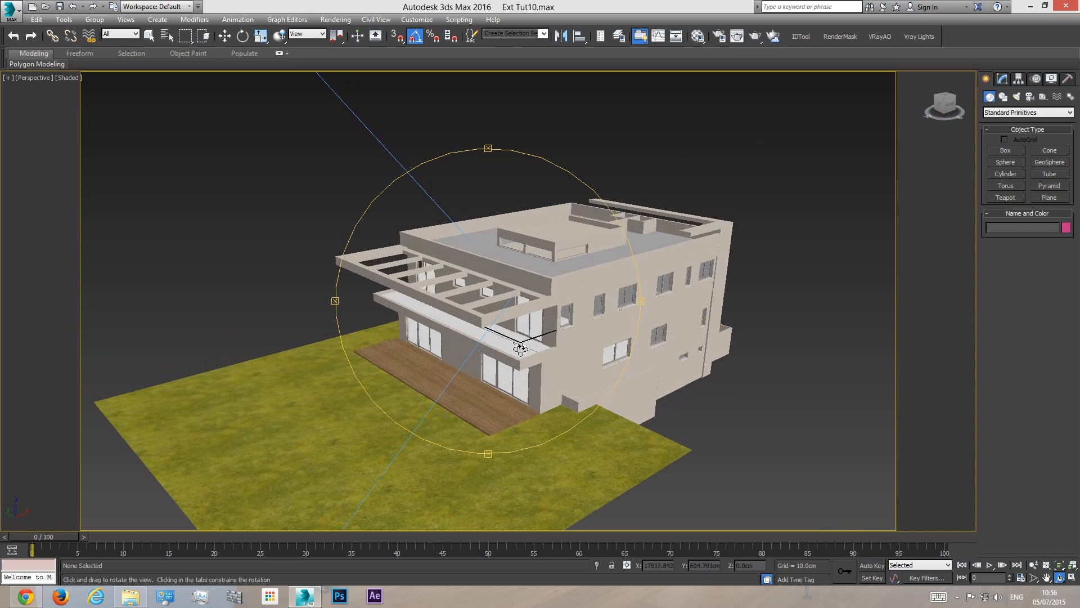
{"action": "left_click_drag", "start_coordinate": [516, 328], "coordinate": [544, 363]}
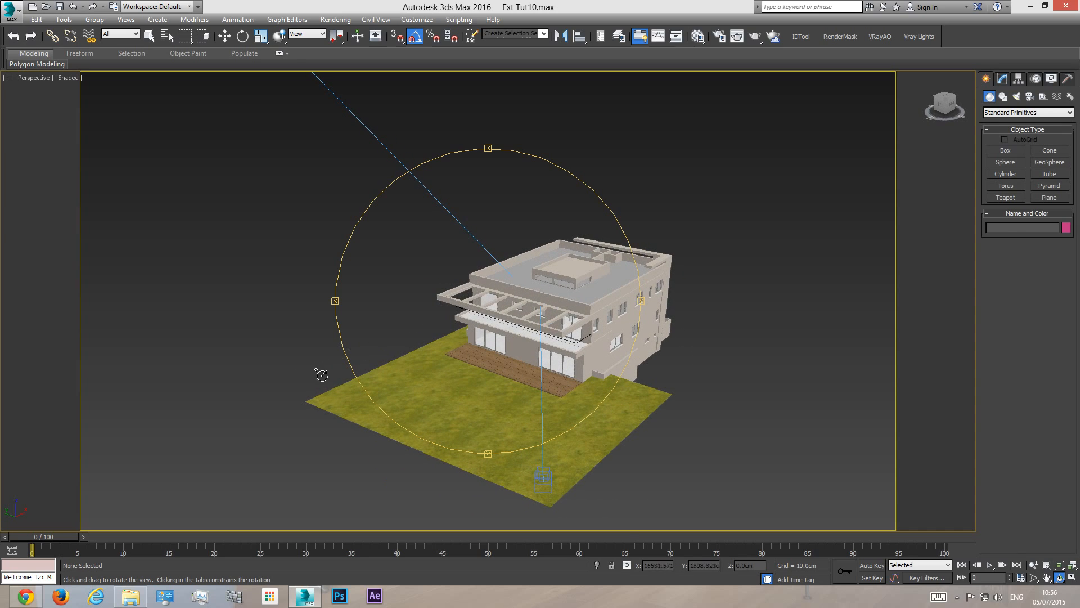
{"action": "key", "text": "c"}
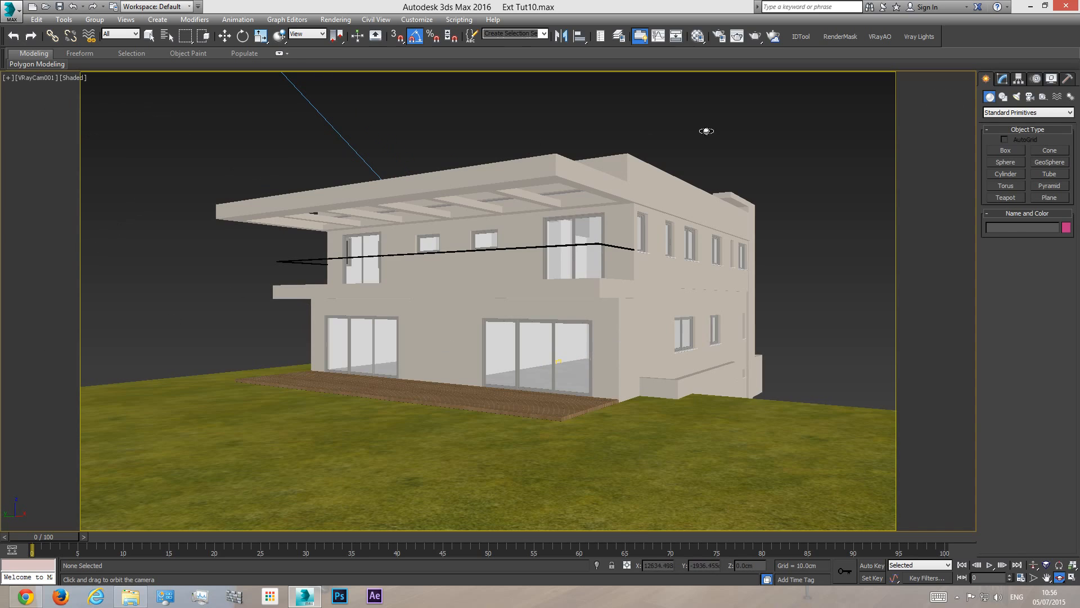
{"action": "right_click", "coordinate": [679, 189]}
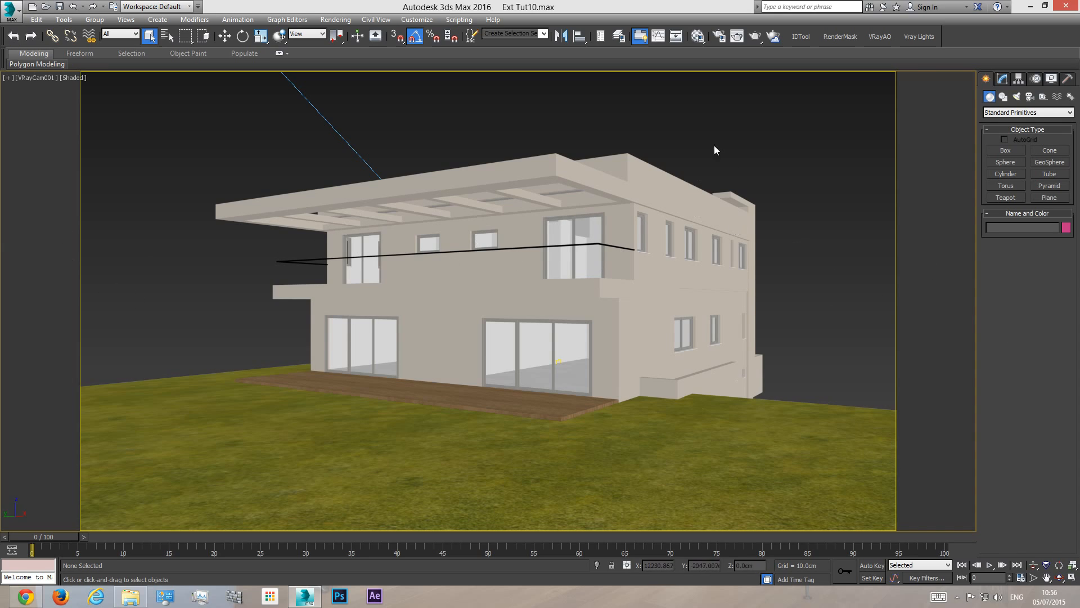
- Switch to a perspective view from above that shows the whole house, sun light and camera
{"action": "key", "text": "p"}
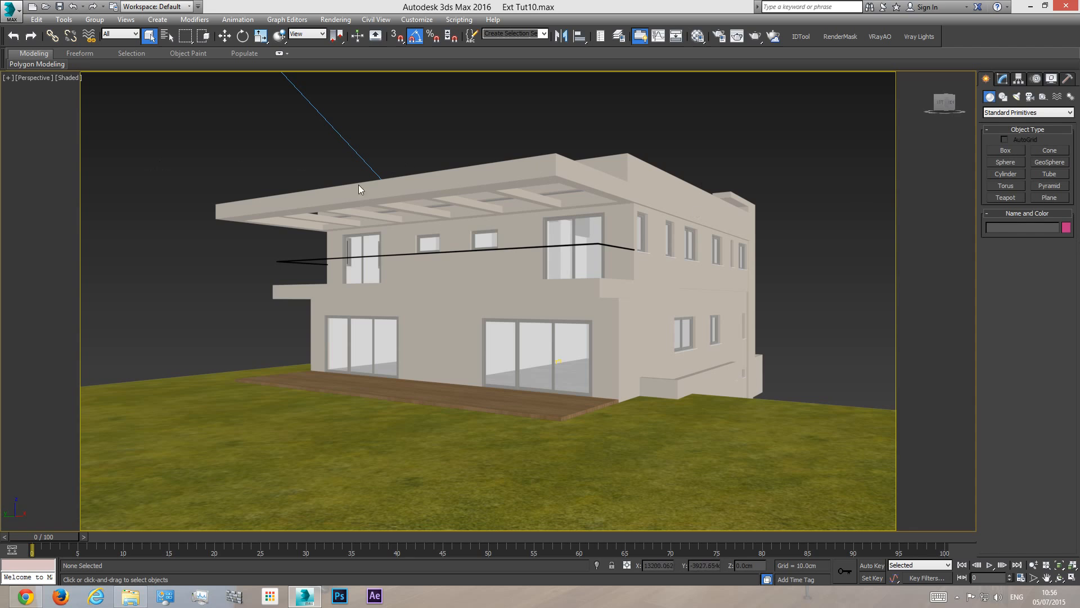
{"action": "left_click", "coordinate": [1060, 577]}
{"action": "left_click_drag", "start_coordinate": [453, 254], "coordinate": [513, 319]}
{"action": "scroll", "coordinate": [514, 319], "scroll_direction": "down", "scroll_amount": 5}
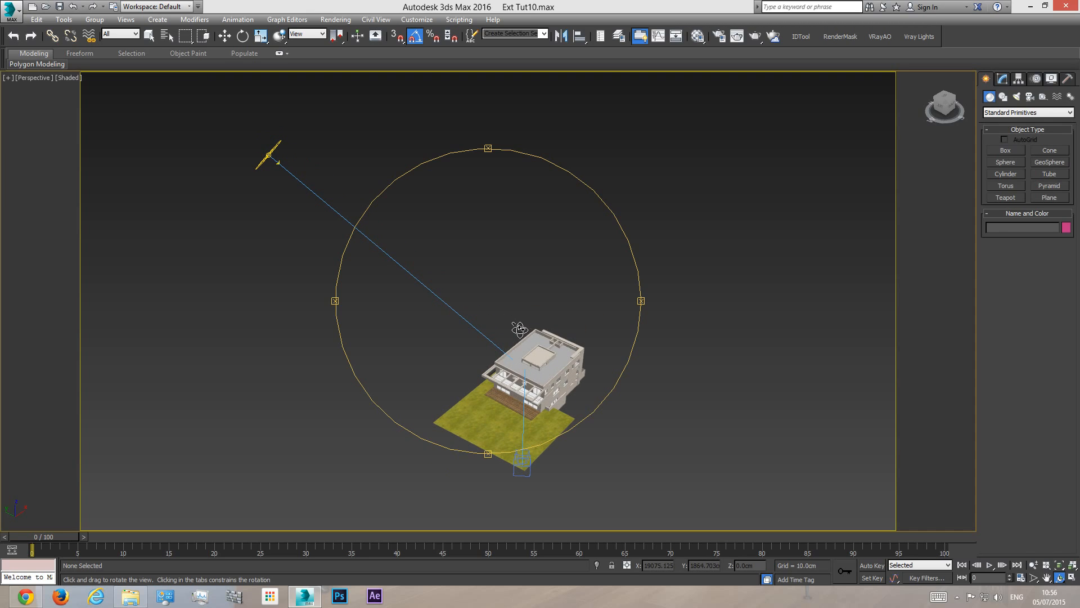
{"action": "right_click", "coordinate": [519, 330]}
- View the earlier render rend.jpg from the Tut Ext9 folder in full screen, and close the image viewer
{"action": "left_click", "coordinate": [130, 596]}
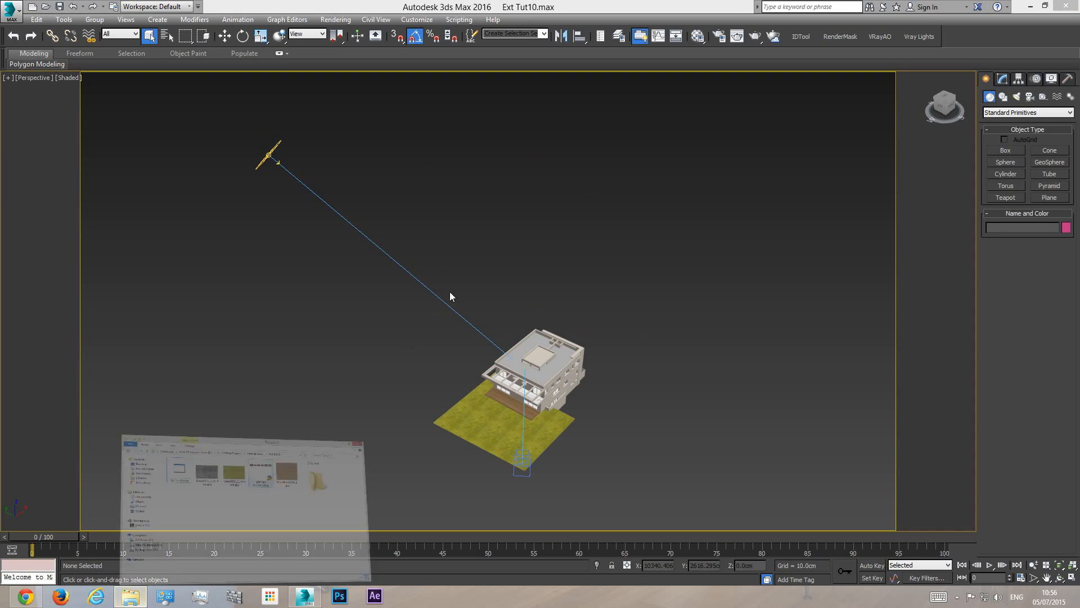
{"action": "left_click", "coordinate": [132, 254]}
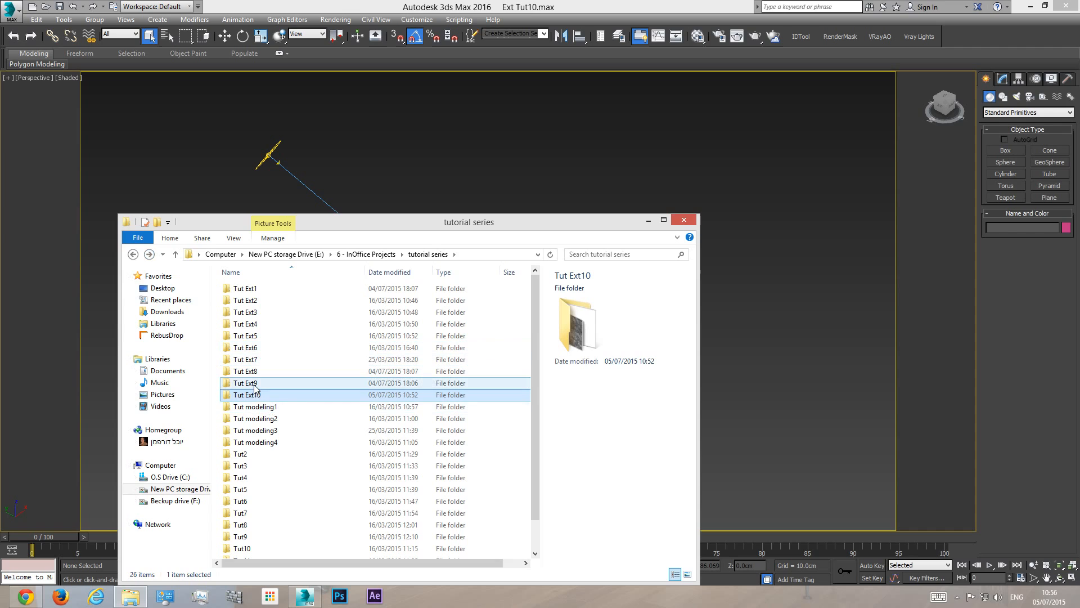
{"action": "double_click", "coordinate": [270, 383]}
{"action": "double_click", "coordinate": [380, 377]}
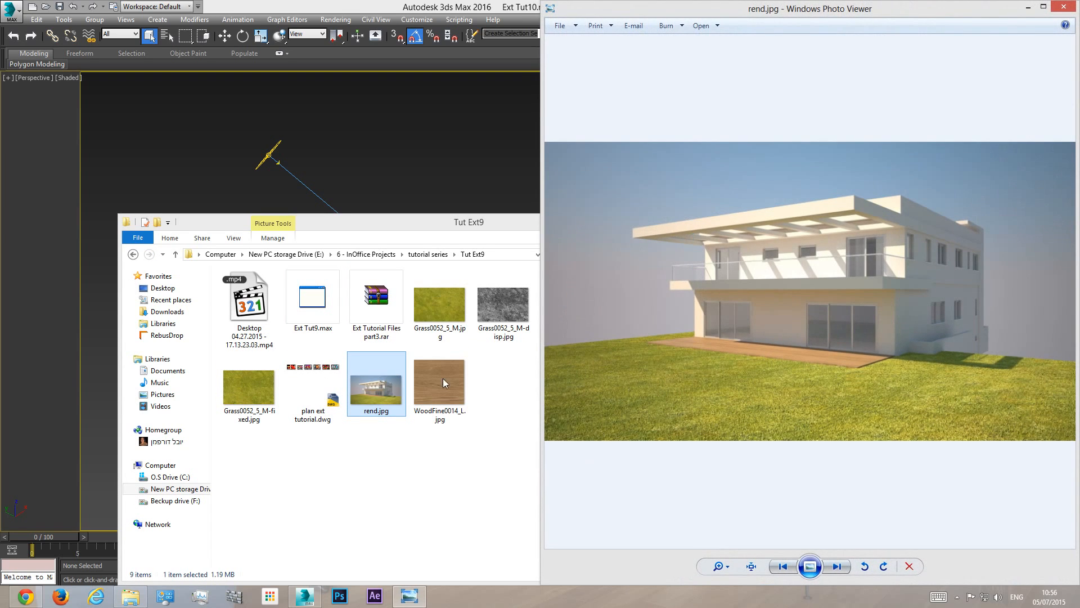
{"action": "left_click", "coordinate": [810, 566]}
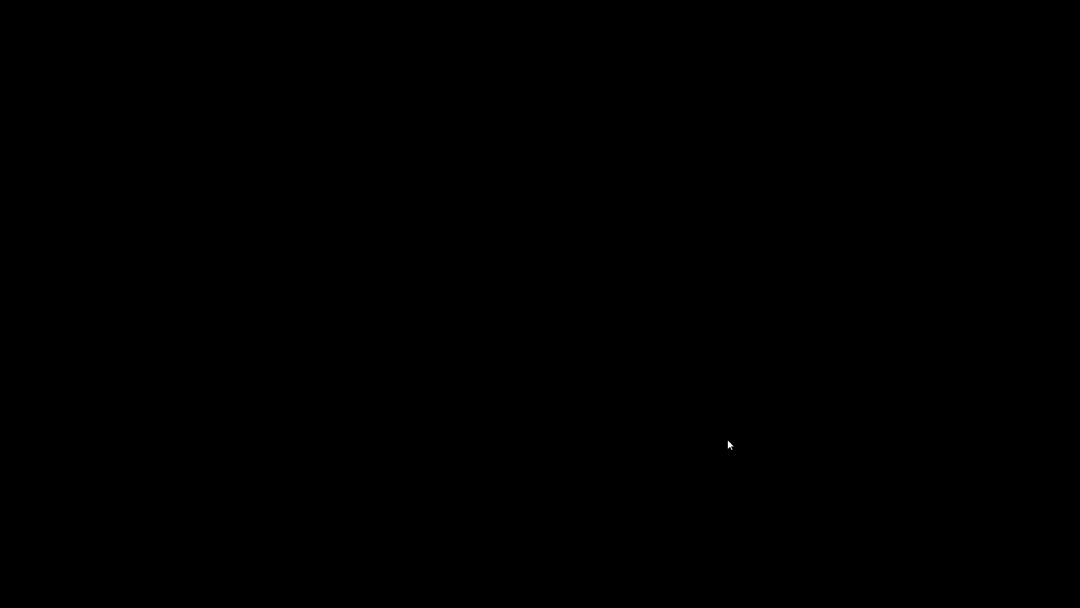
{"action": "right_click", "coordinate": [615, 238]}
{"action": "left_click", "coordinate": [661, 255]}
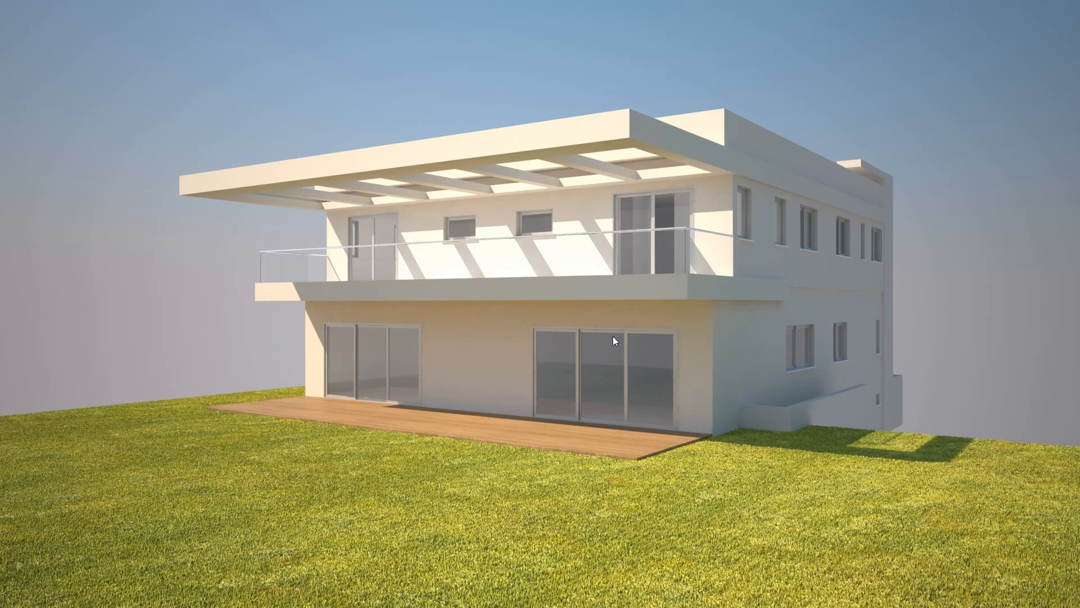
{"action": "key", "text": "Escape"}
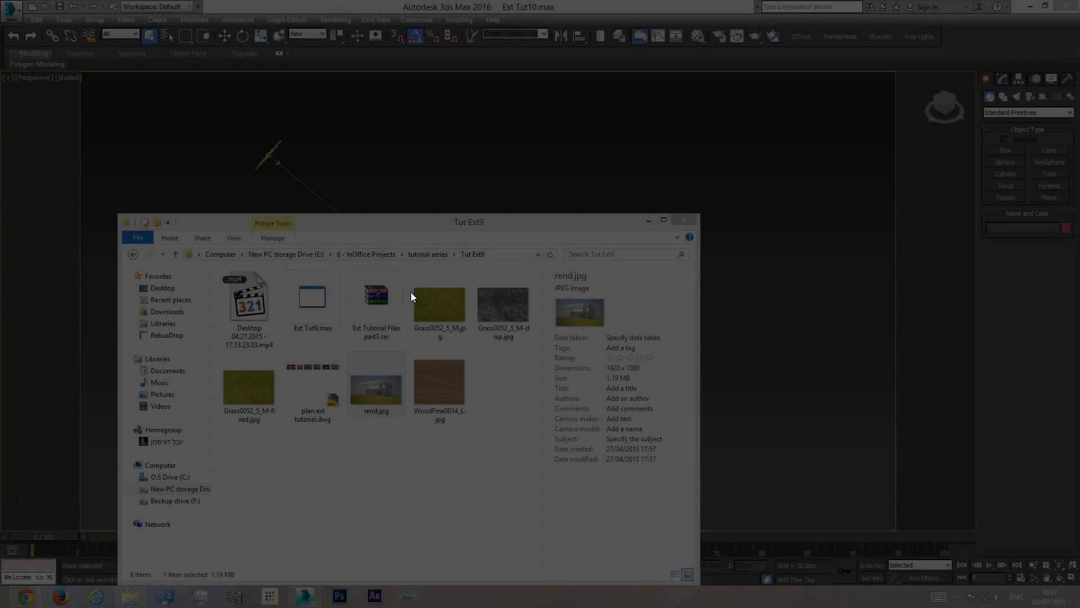
{"action": "left_click", "coordinate": [1064, 7]}
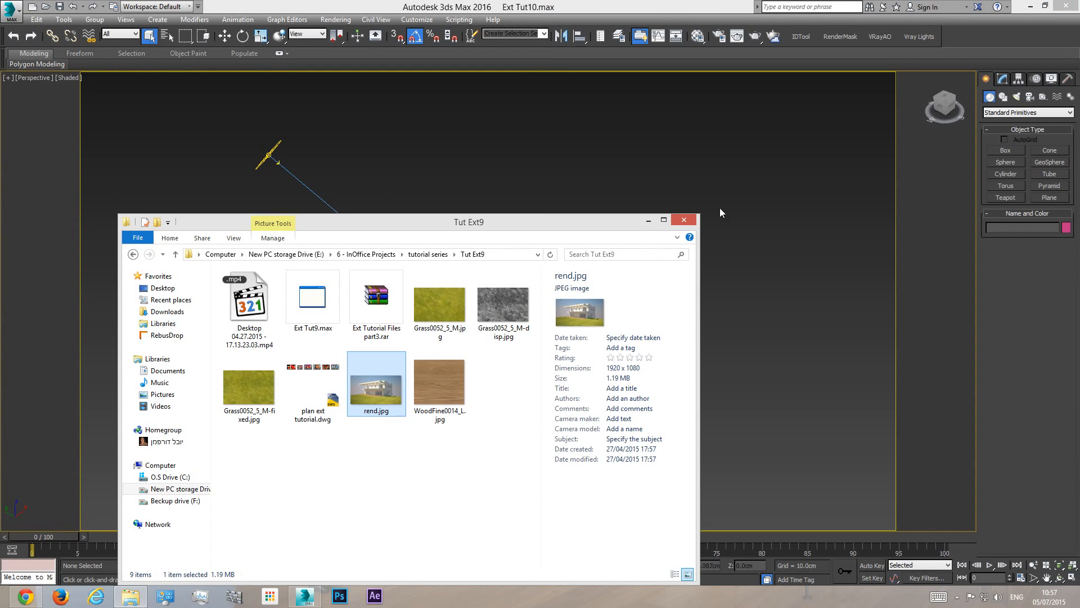
- Return the file browser to the Tut Ext10 folder and minimise it
{"action": "left_click", "coordinate": [132, 253]}
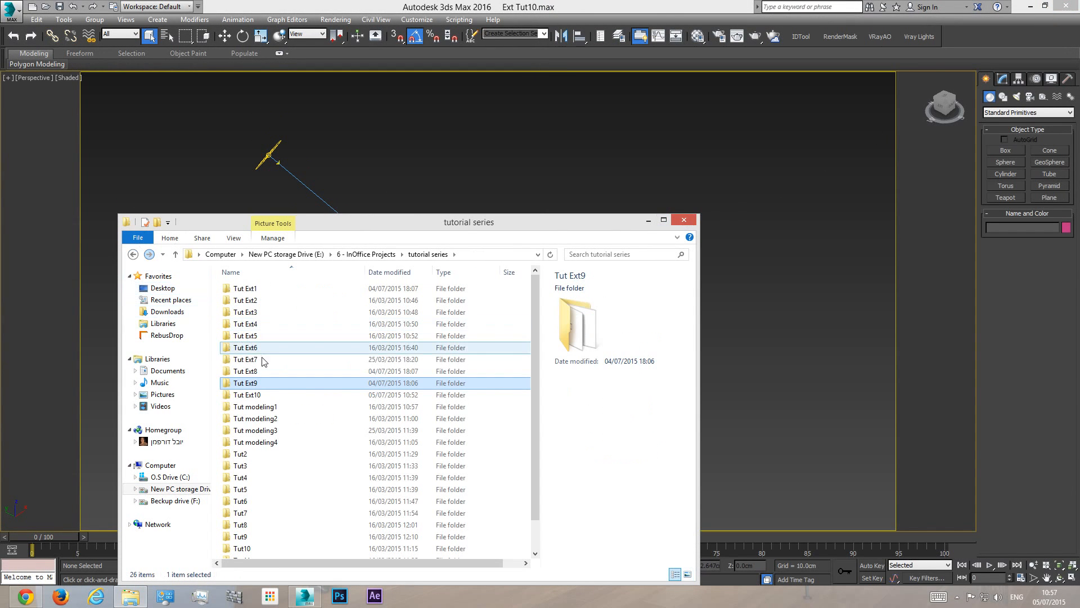
{"action": "double_click", "coordinate": [248, 395]}
{"action": "left_click", "coordinate": [648, 219]}
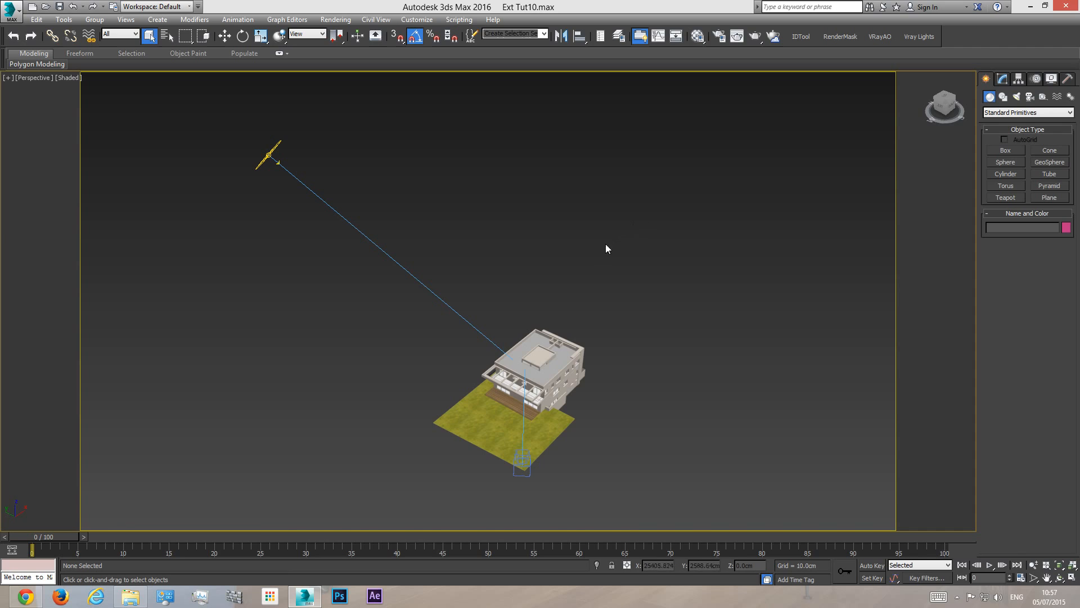
- Delete the VRaySun001 light from the scene
{"action": "middle_click_drag", "start_coordinate": [596, 365], "coordinate": [591, 323]}
{"action": "middle_click_drag", "start_coordinate": [474, 267], "coordinate": [473, 287]}
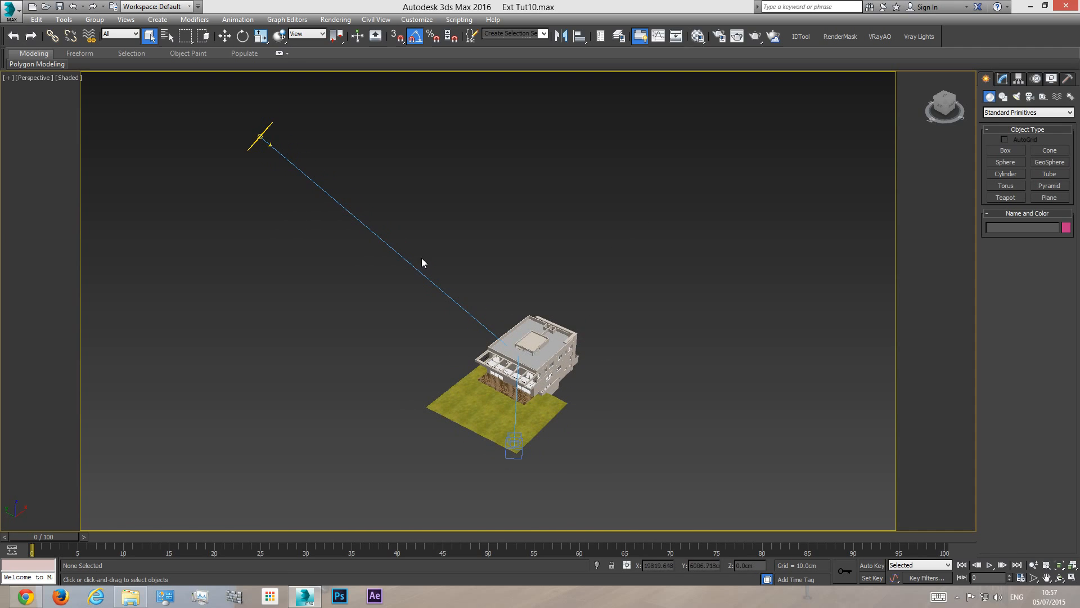
{"action": "left_click", "coordinate": [381, 242]}
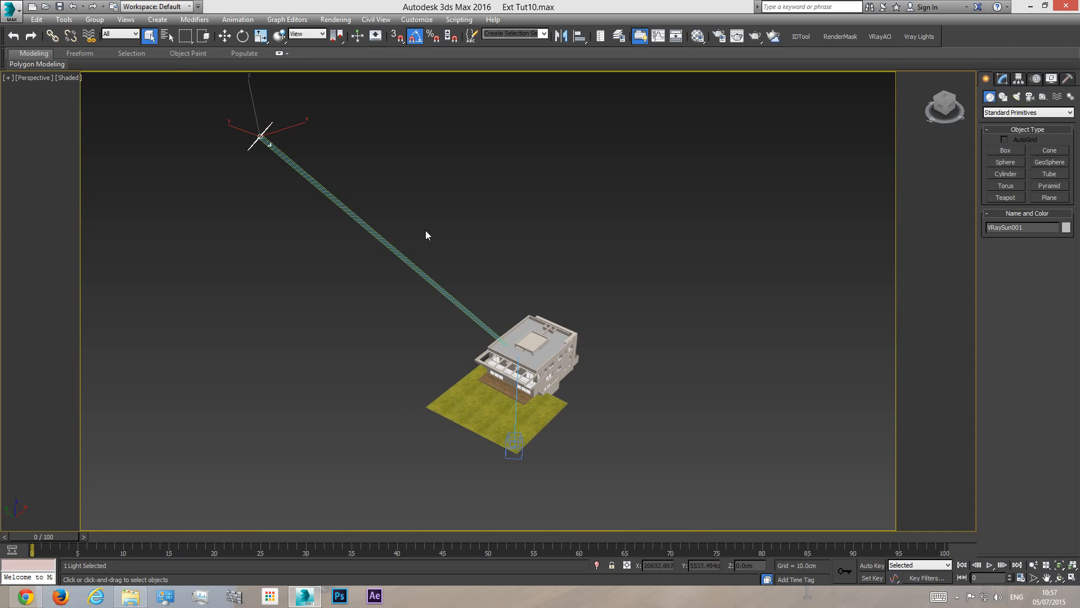
{"action": "key", "text": "Delete"}
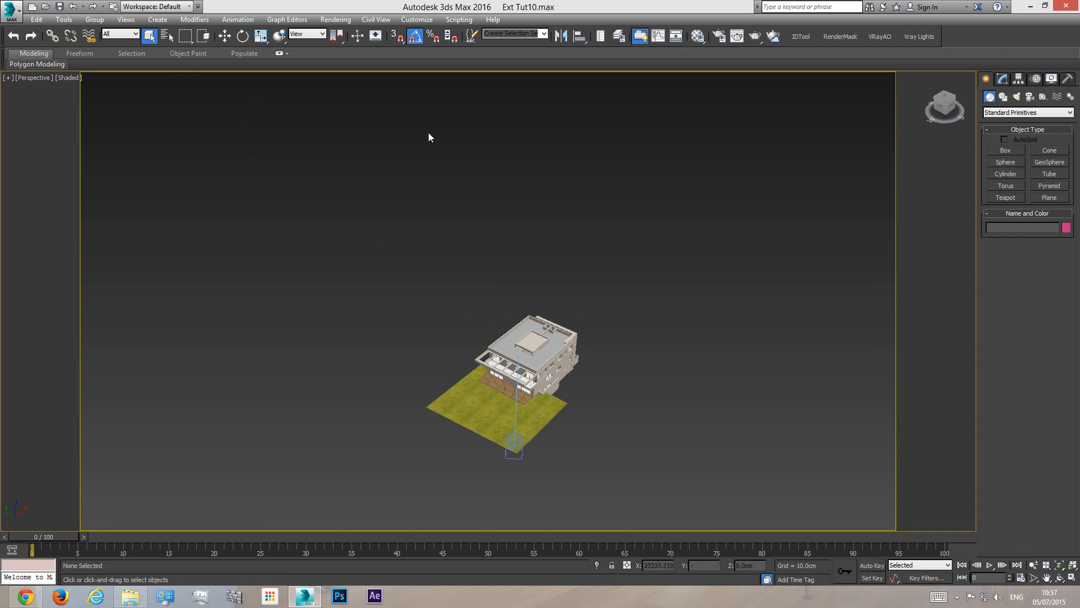
- Clear the DefaultVRaySky environment map from the background settings and close the environment dialog
{"action": "left_click", "coordinate": [336, 19]}
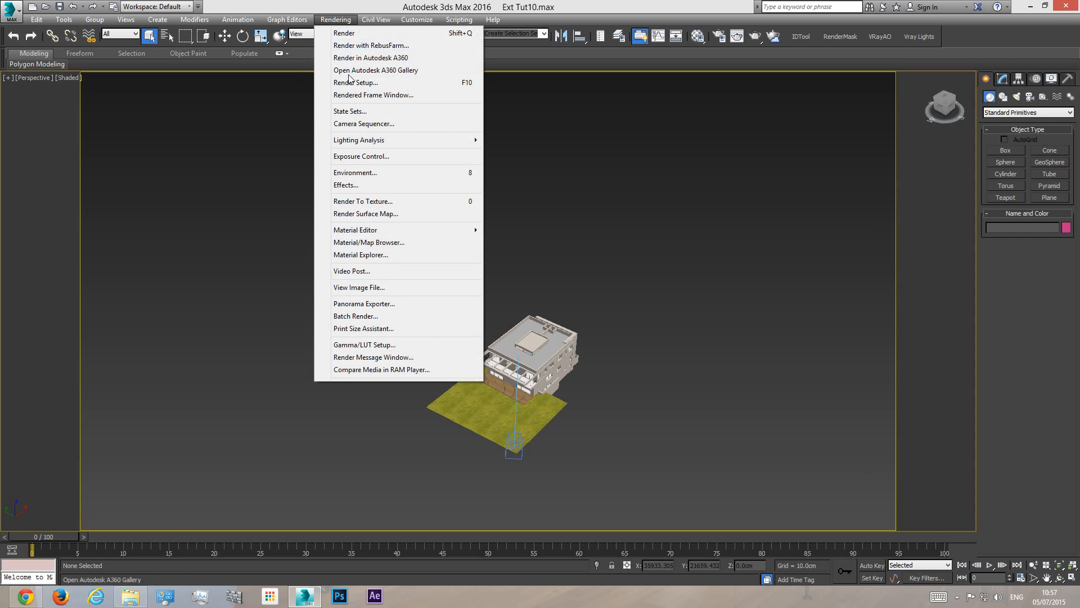
{"action": "left_click", "coordinate": [355, 173]}
{"action": "right_click", "coordinate": [290, 153]}
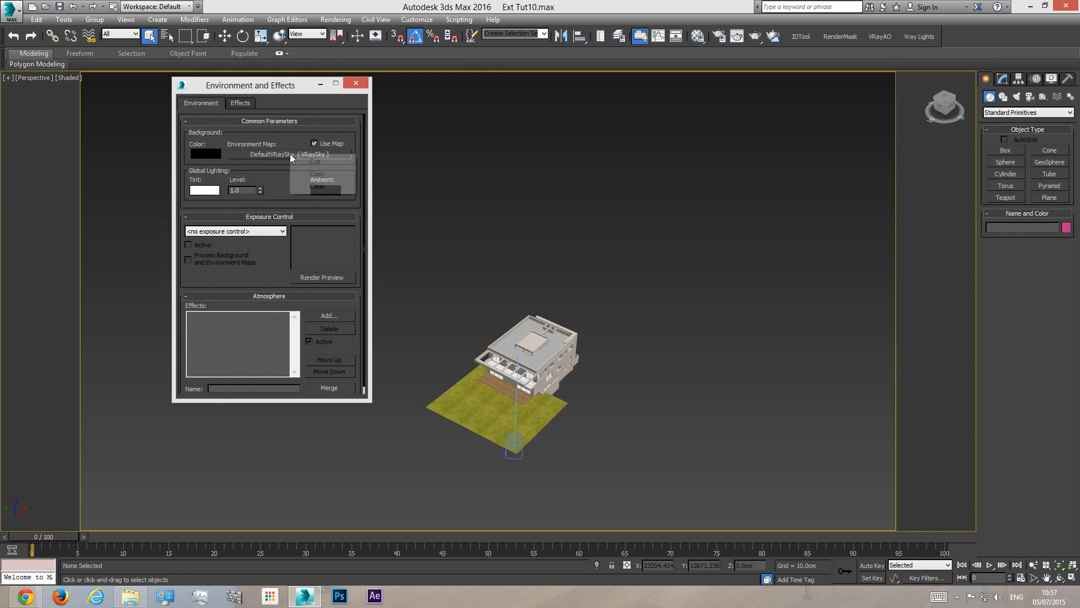
{"action": "left_click", "coordinate": [320, 190]}
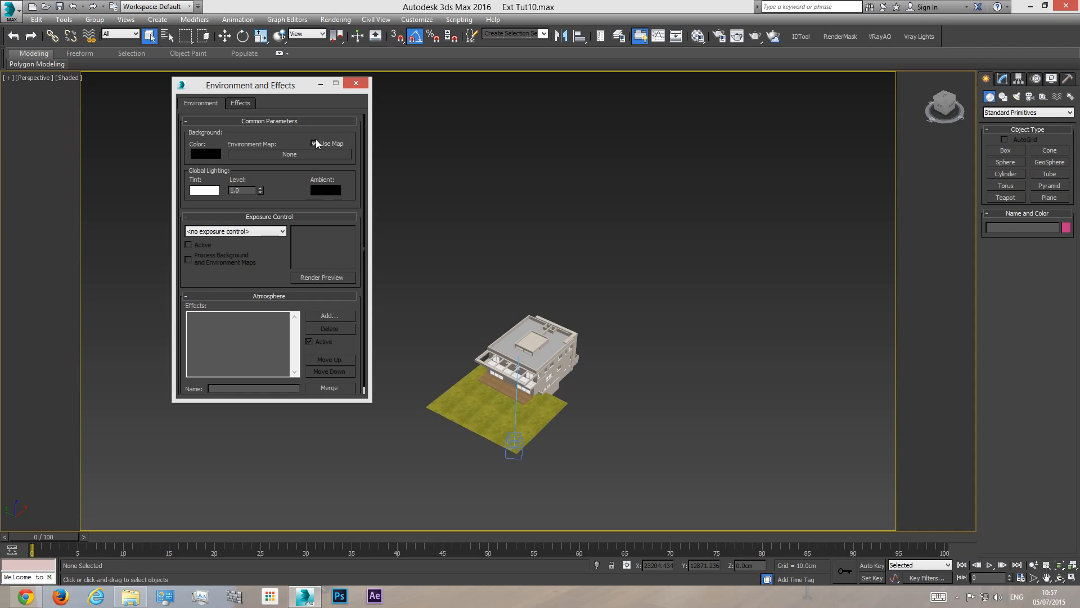
{"action": "left_click", "coordinate": [356, 83]}
- Show the scene in the front view as wireframe, framed on the house and camera
{"action": "middle_click_drag", "start_coordinate": [588, 348], "coordinate": [571, 319]}
{"action": "scroll", "coordinate": [478, 318], "scroll_direction": "up", "scroll_amount": 5}
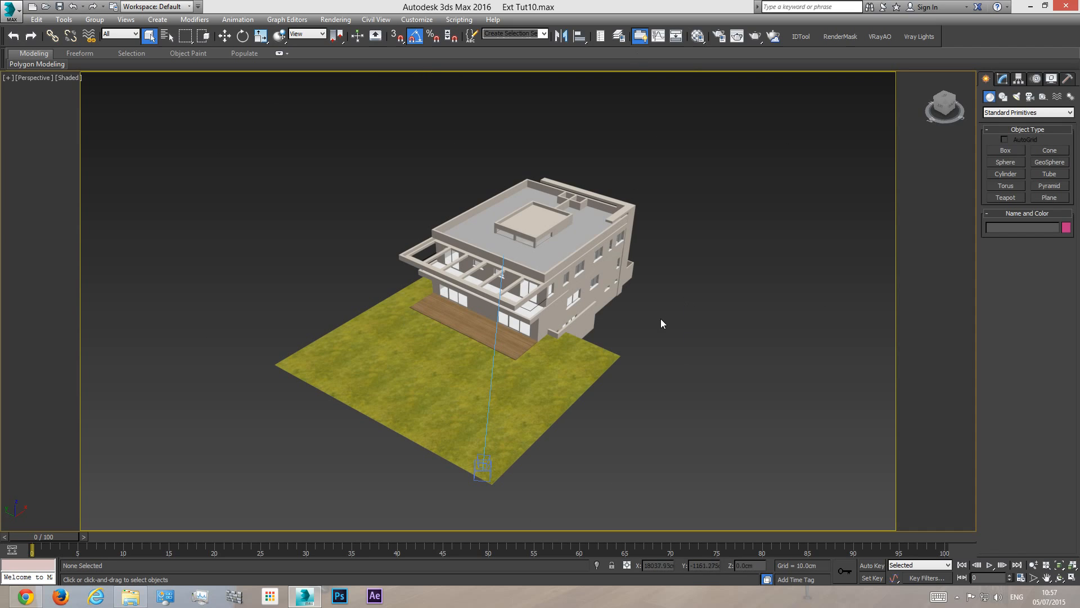
{"action": "key", "text": "c"}
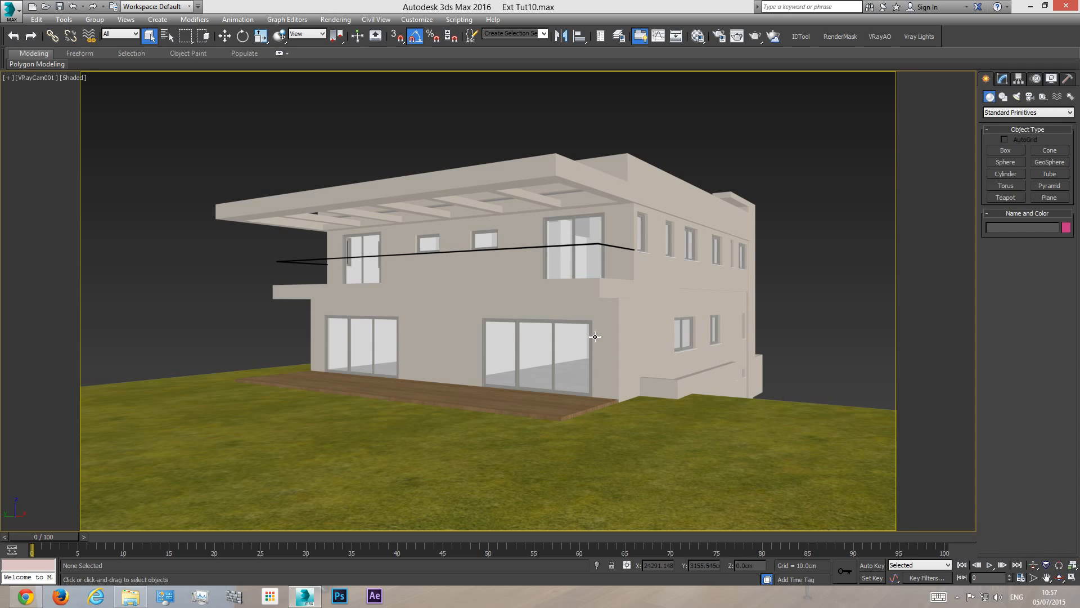
{"action": "key", "text": "f"}
{"action": "scroll", "coordinate": [575, 293], "scroll_direction": "down", "scroll_amount": 10}
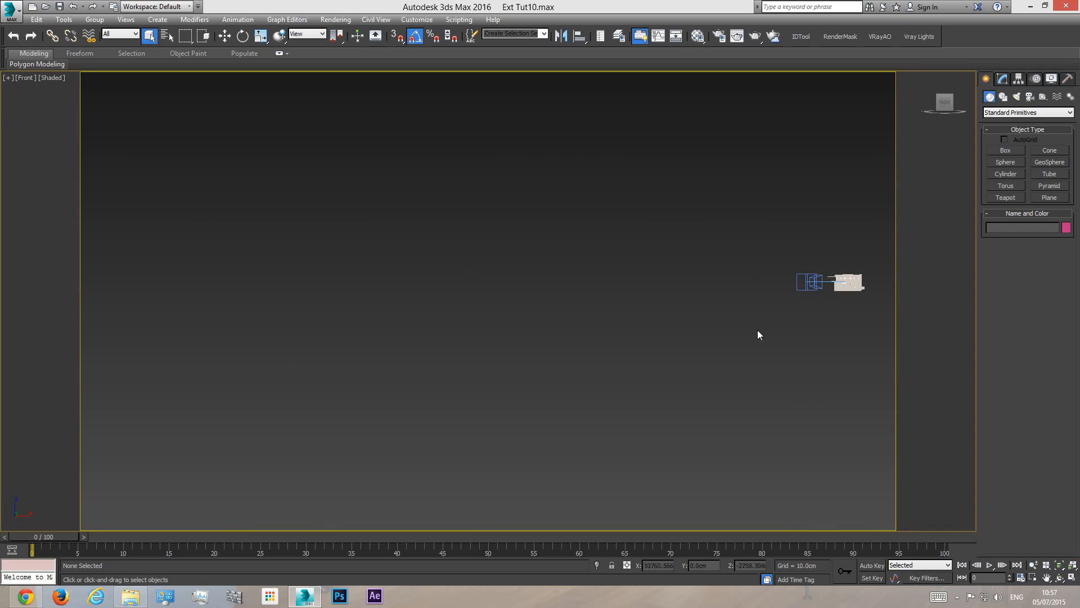
{"action": "middle_click_drag", "start_coordinate": [775, 306], "coordinate": [524, 324]}
{"action": "scroll", "coordinate": [561, 313], "scroll_direction": "up", "scroll_amount": 8}
{"action": "key", "text": "F3"}
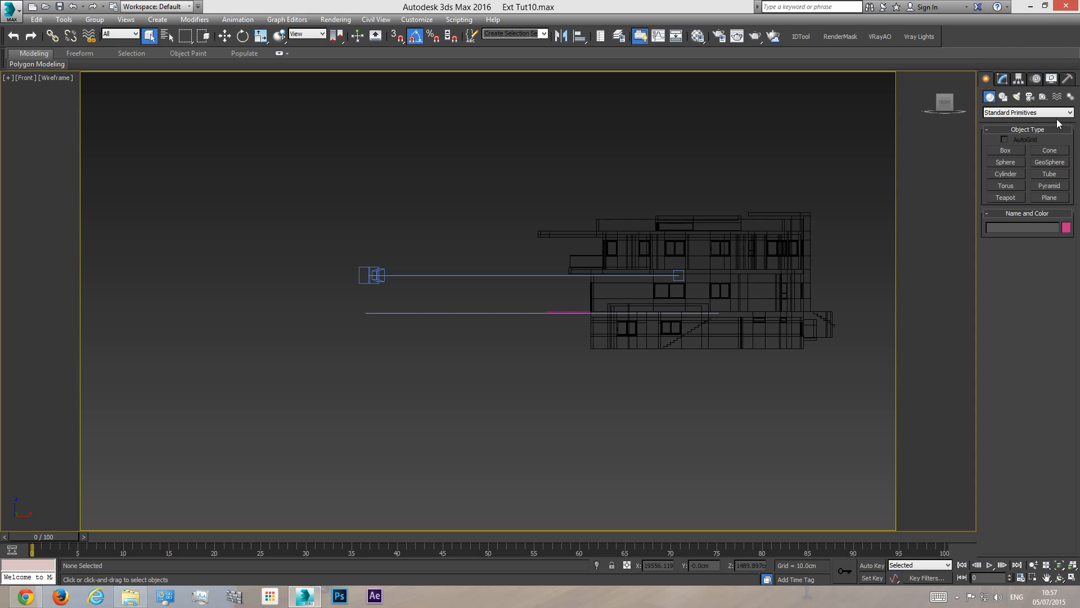
- Measure the camera's height above the ground plane with a temporary box in the front view
{"action": "left_click", "coordinate": [1005, 150]}
{"action": "scroll", "coordinate": [360, 318], "scroll_direction": "up", "scroll_amount": 4}
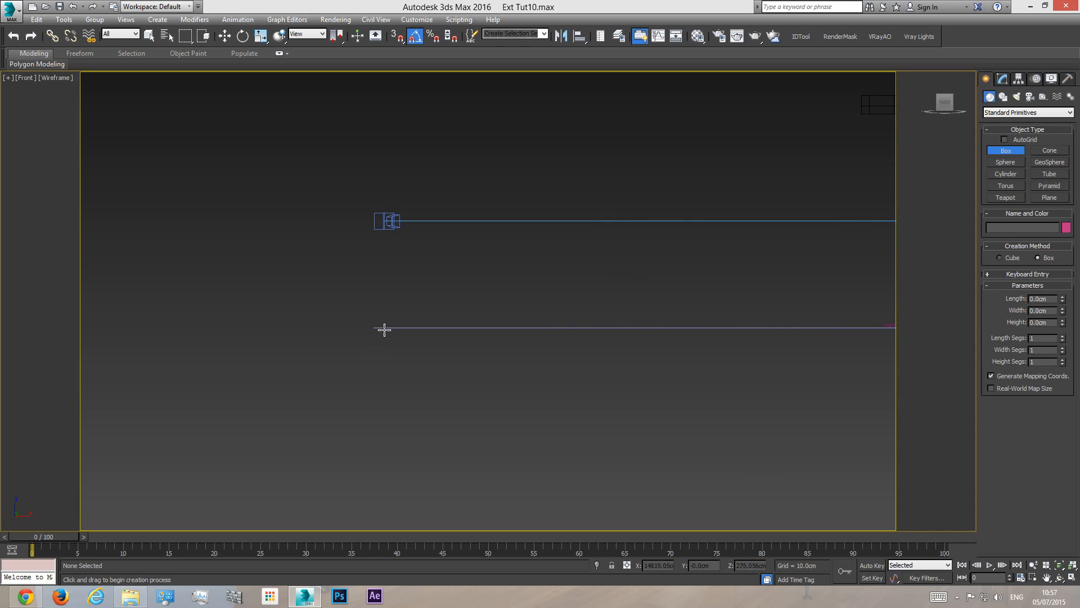
{"action": "left_click_drag", "start_coordinate": [384, 328], "coordinate": [372, 218]}
{"action": "right_click", "coordinate": [372, 218]}
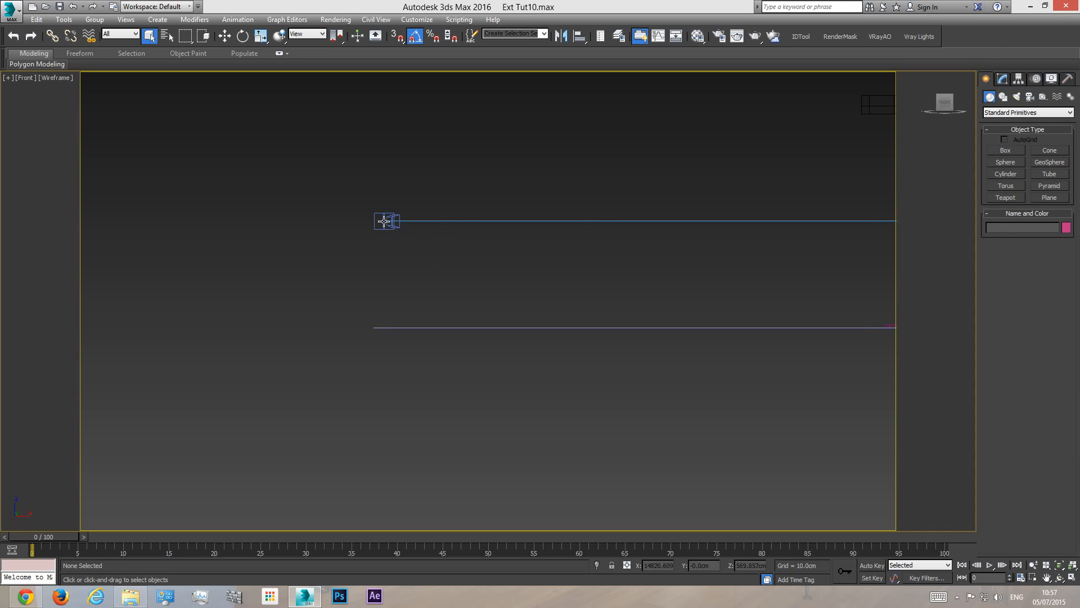
- Move VRayCam001 down in the front view to a Z height of about 457.5 cm
{"action": "left_click", "coordinate": [388, 220]}
{"action": "key", "text": "w"}
{"action": "left_click_drag", "start_coordinate": [381, 190], "coordinate": [378, 226]}
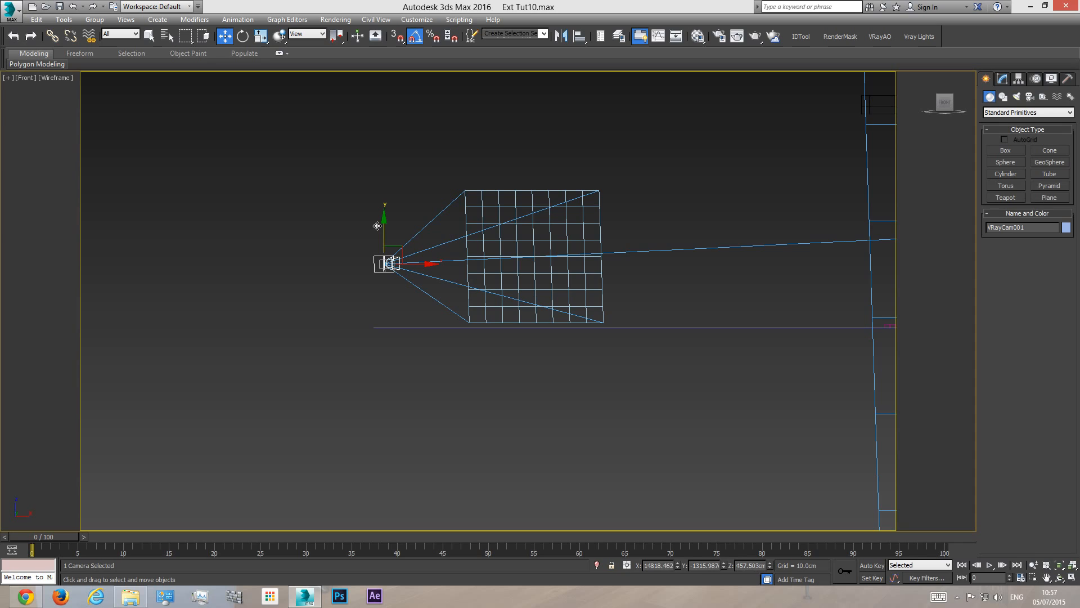
- Measure the lowered camera's height above the ground plane with a temporary box in the front view
{"action": "left_click", "coordinate": [1005, 150]}
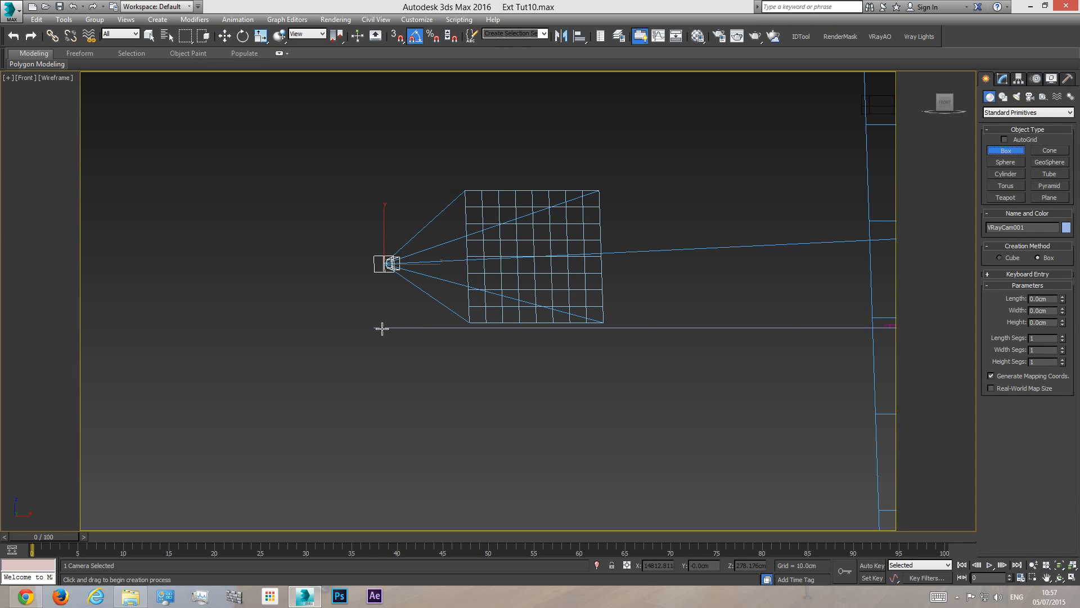
{"action": "left_click_drag", "start_coordinate": [382, 329], "coordinate": [365, 263]}
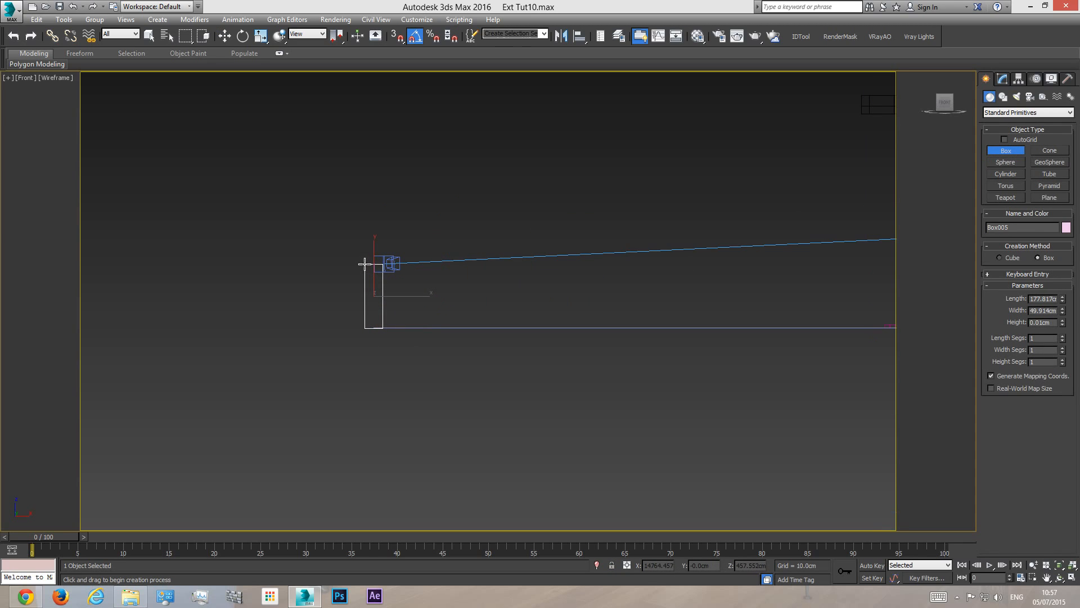
{"action": "right_click", "coordinate": [366, 264]}
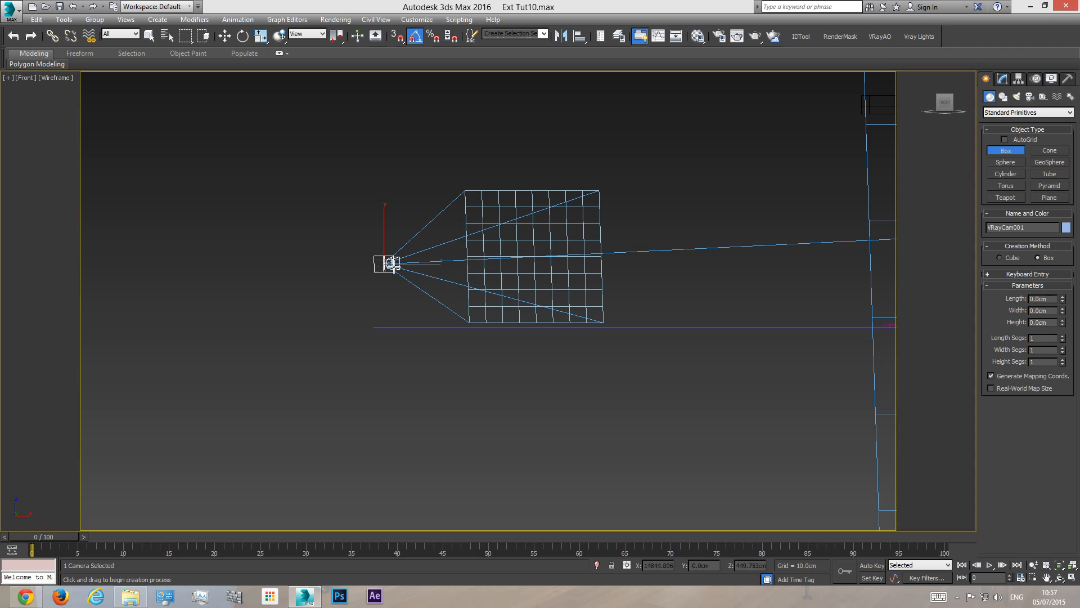
{"action": "right_click", "coordinate": [415, 258]}
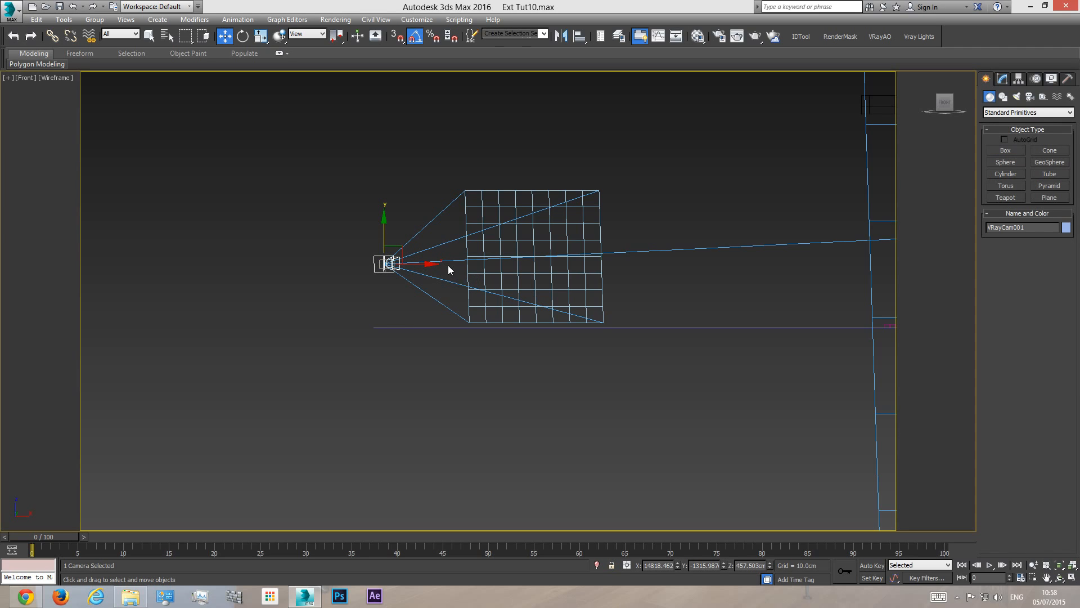
- Compare the VRayCam001 view with and without the camera move, keeping the lowered position and leaving nothing selected
{"action": "key", "text": "c"}
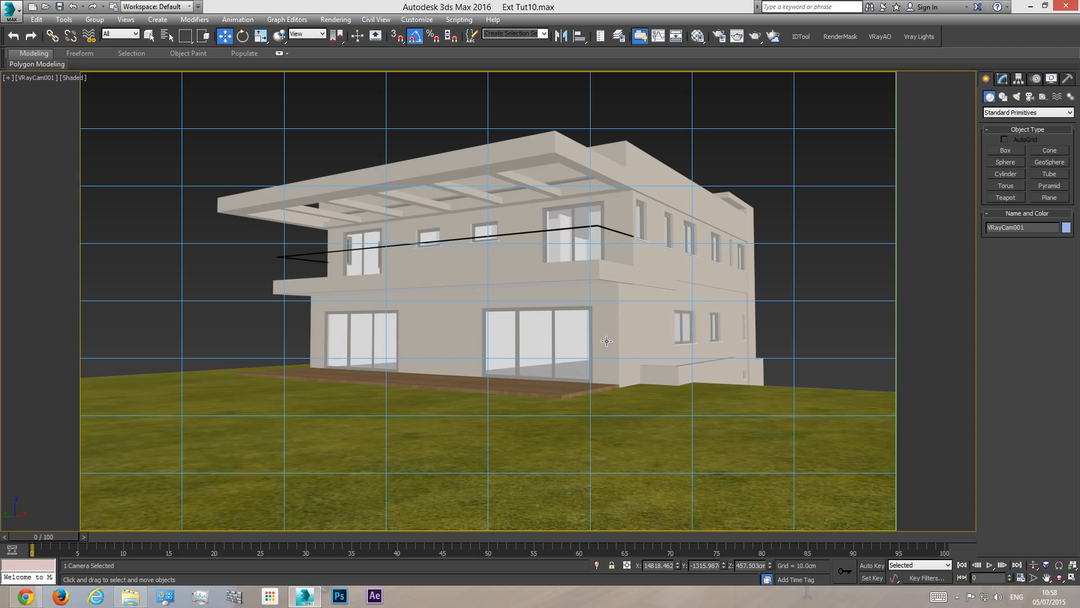
{"action": "key", "text": "ctrl+z"}
{"action": "key", "text": "ctrl+d"}
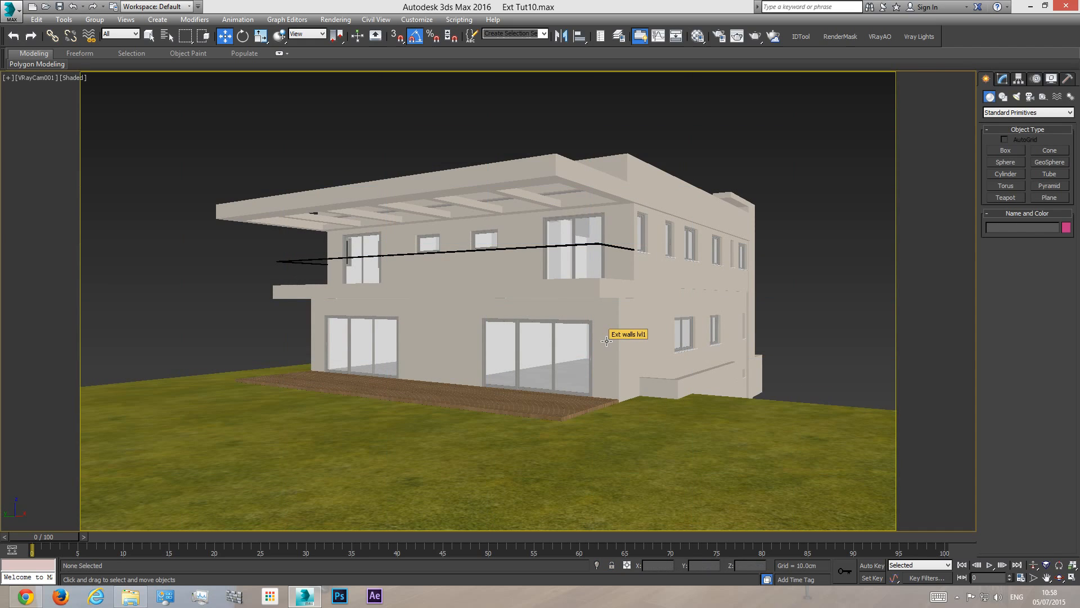
{"action": "key", "text": "ctrl+z"}
{"action": "key", "text": "ctrl+z"}
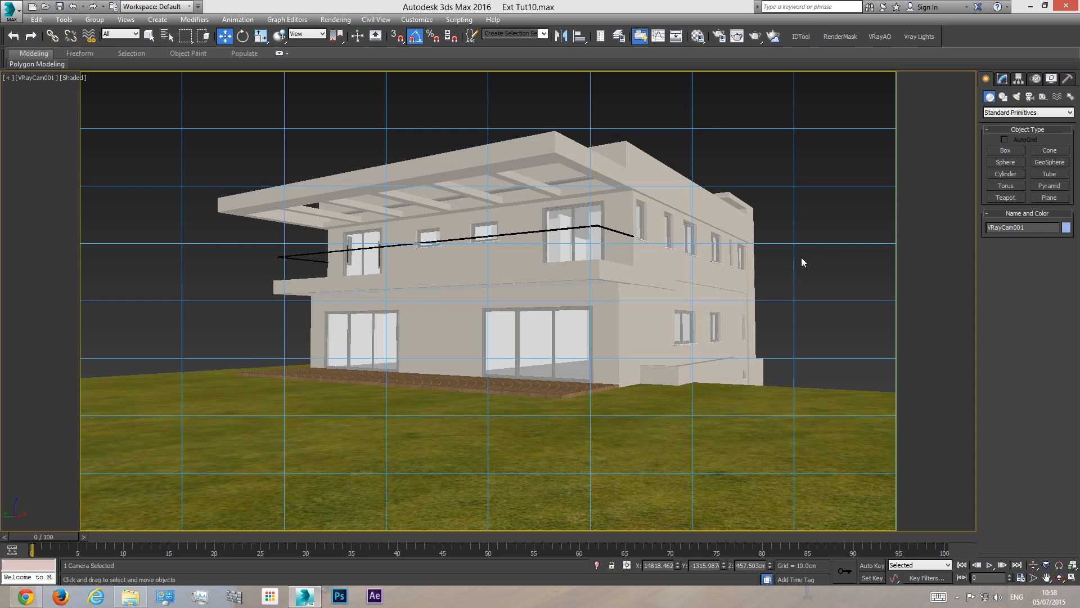
{"action": "key", "text": "ctrl+d"}
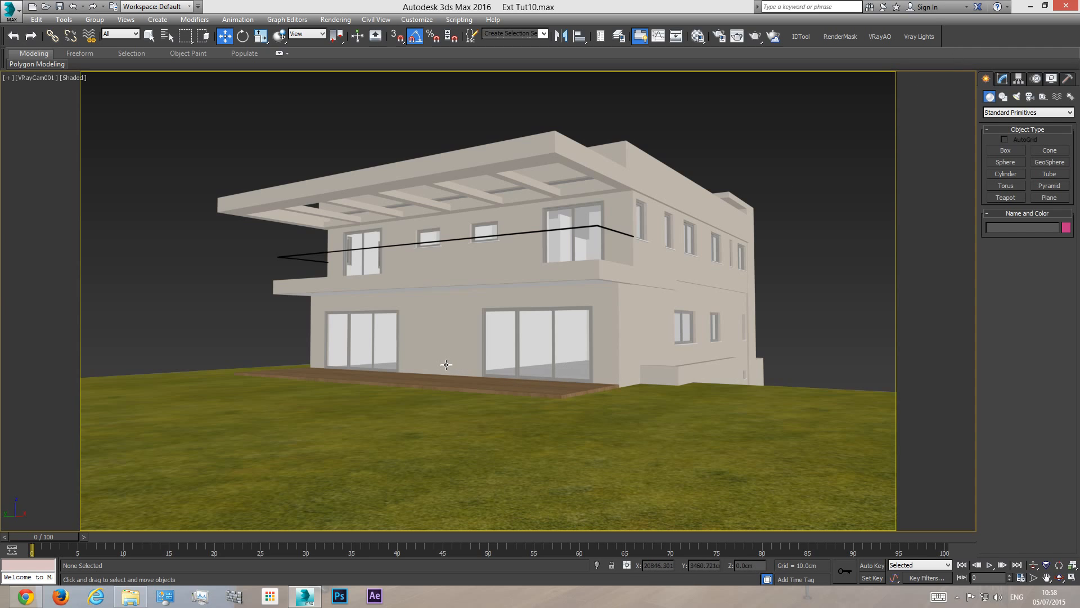
- Switch to Chrome, search Google for "hdri sky" in a new tab, and view HDRI Hub's HDR Sky Cloudy (free) page before closing the tab
{"action": "left_click", "coordinate": [26, 596]}
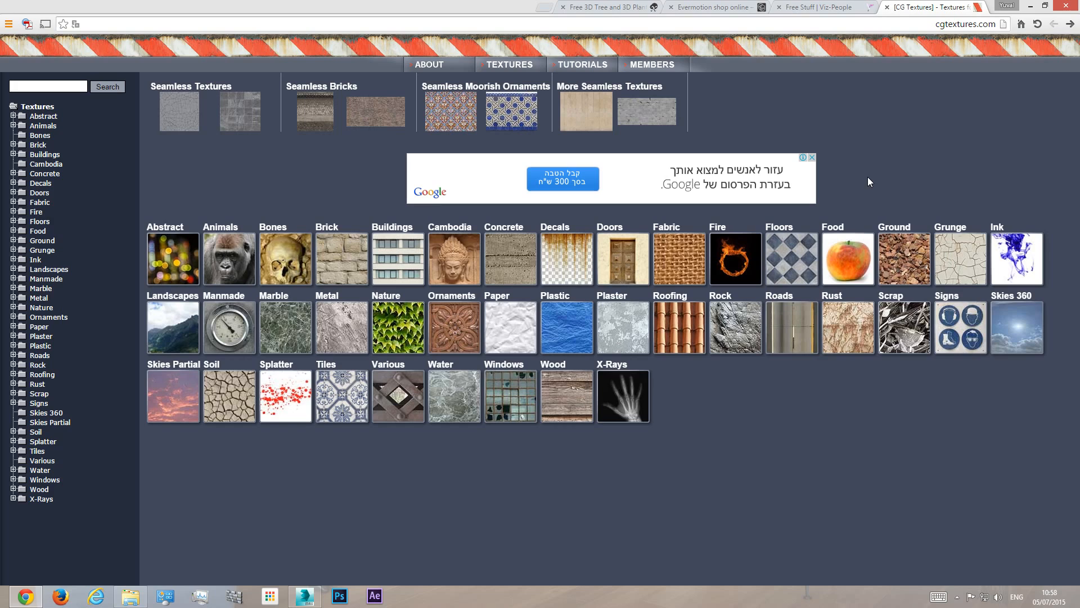
{"action": "left_click", "coordinate": [544, 7]}
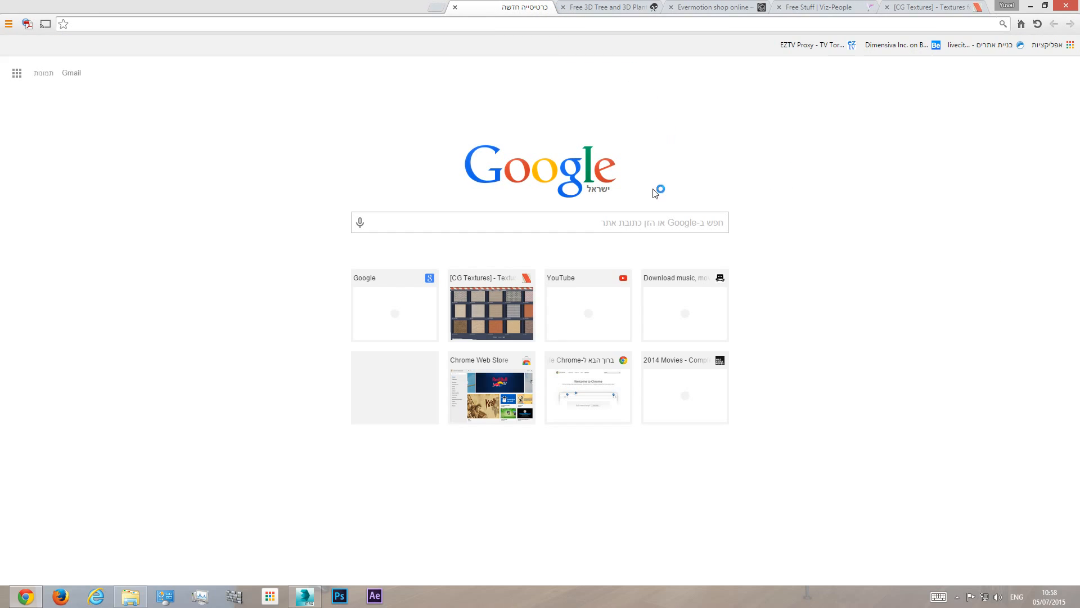
{"action": "left_click", "coordinate": [638, 225]}
{"action": "type", "text": "hdri"}
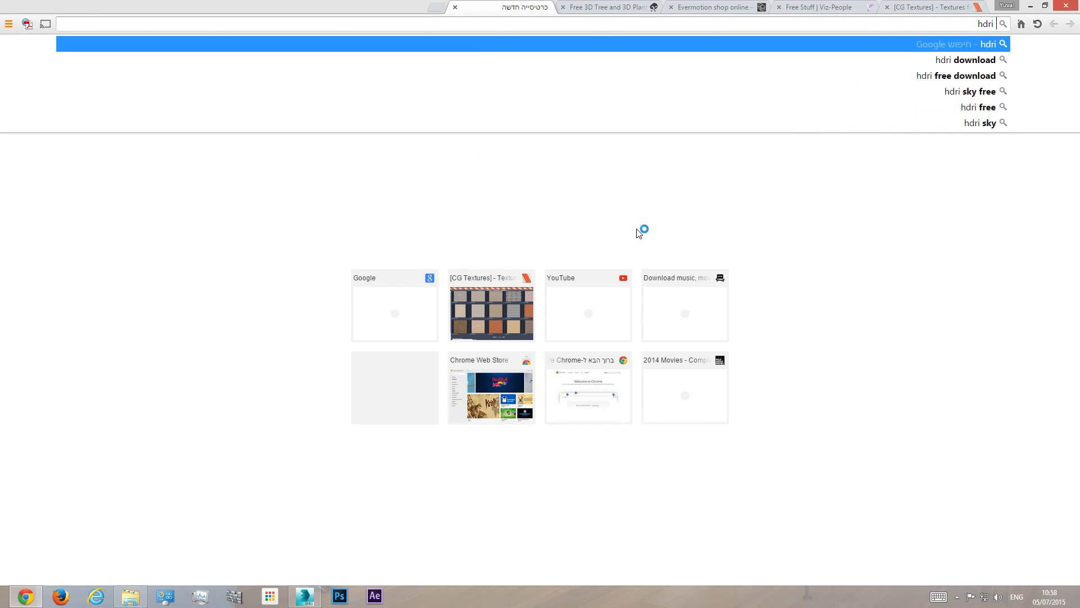
{"action": "type", "text": " imag"}
{"action": "key", "text": "BackSpace"}
{"action": "key", "text": "BackSpace"}
{"action": "key", "text": "BackSpace"}
{"action": "key", "text": "BackSpace"}
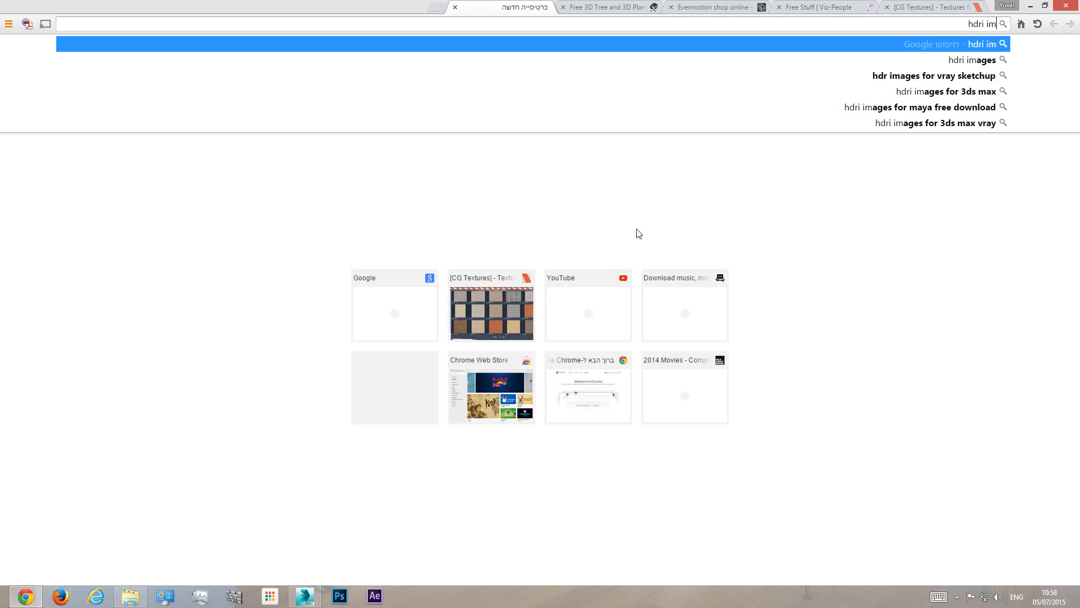
{"action": "type", "text": "sky"}
{"action": "key", "text": "Return"}
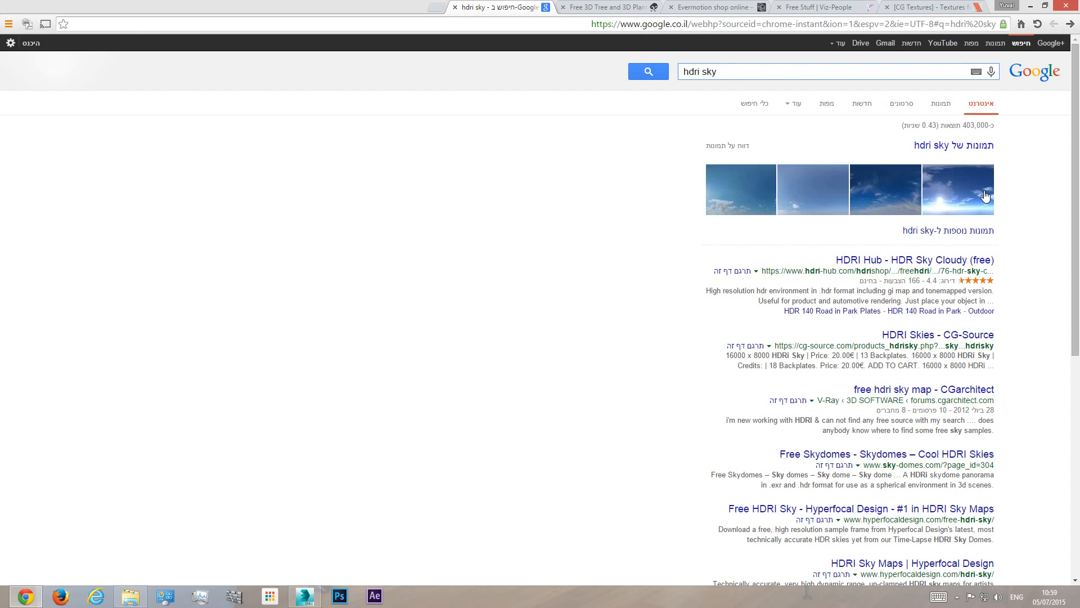
{"action": "left_click", "coordinate": [858, 261]}
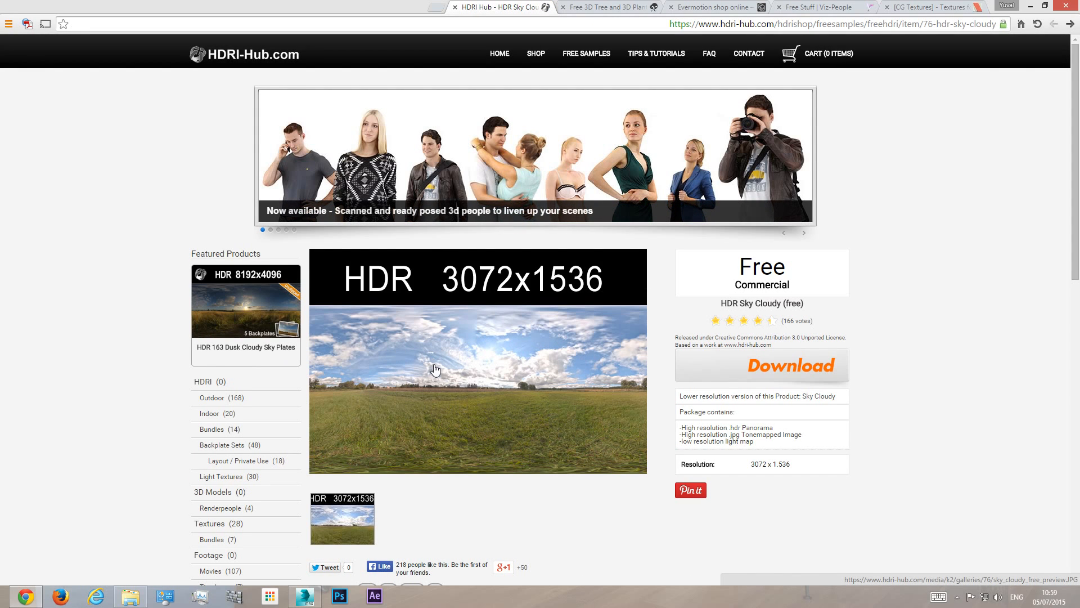
{"action": "left_click", "coordinate": [455, 8]}
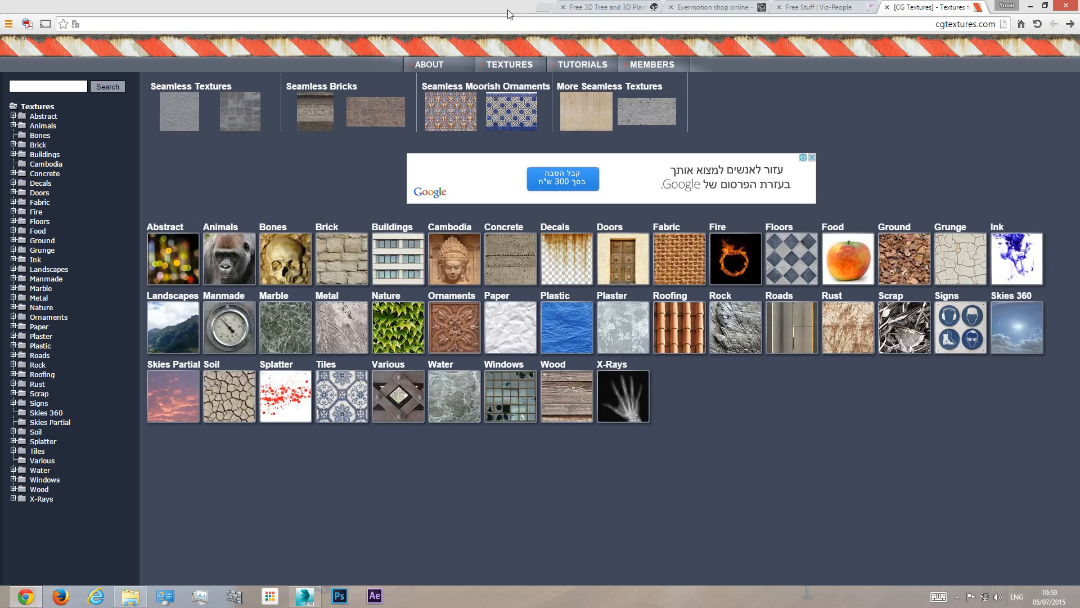
- Examine the free resources offered on the open Viz-People Free Stuff page, looking for HDRI maps
{"action": "left_click", "coordinate": [819, 8]}
{"action": "scroll", "coordinate": [821, 253], "scroll_direction": "down", "scroll_amount": 3}
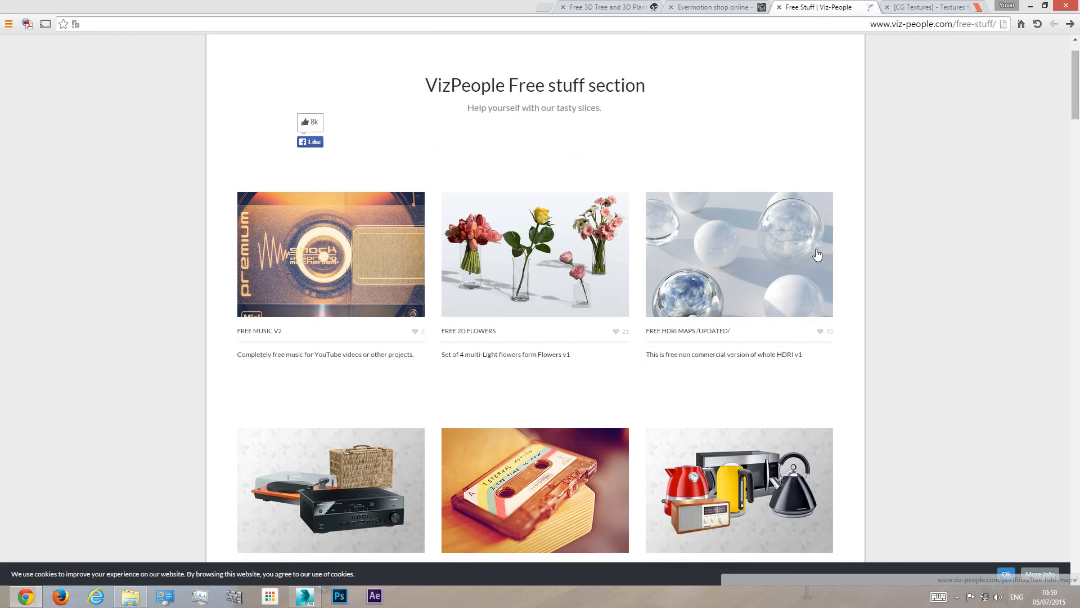
{"action": "scroll", "coordinate": [792, 228], "scroll_direction": "up", "scroll_amount": 2}
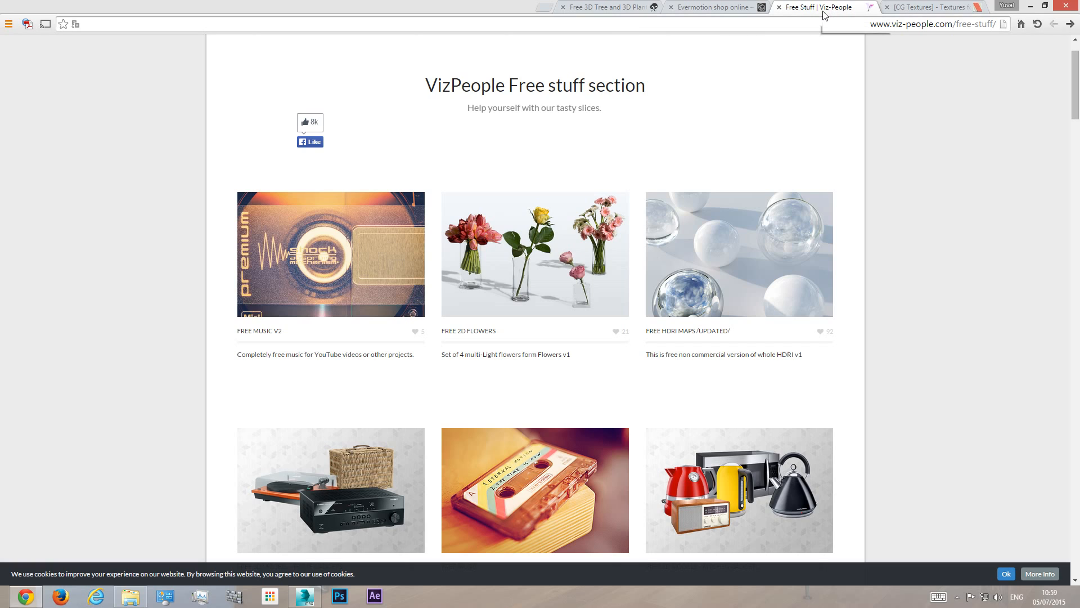
{"action": "scroll", "coordinate": [574, 260], "scroll_direction": "down", "scroll_amount": 4}
{"action": "scroll", "coordinate": [597, 281], "scroll_direction": "down", "scroll_amount": 2}
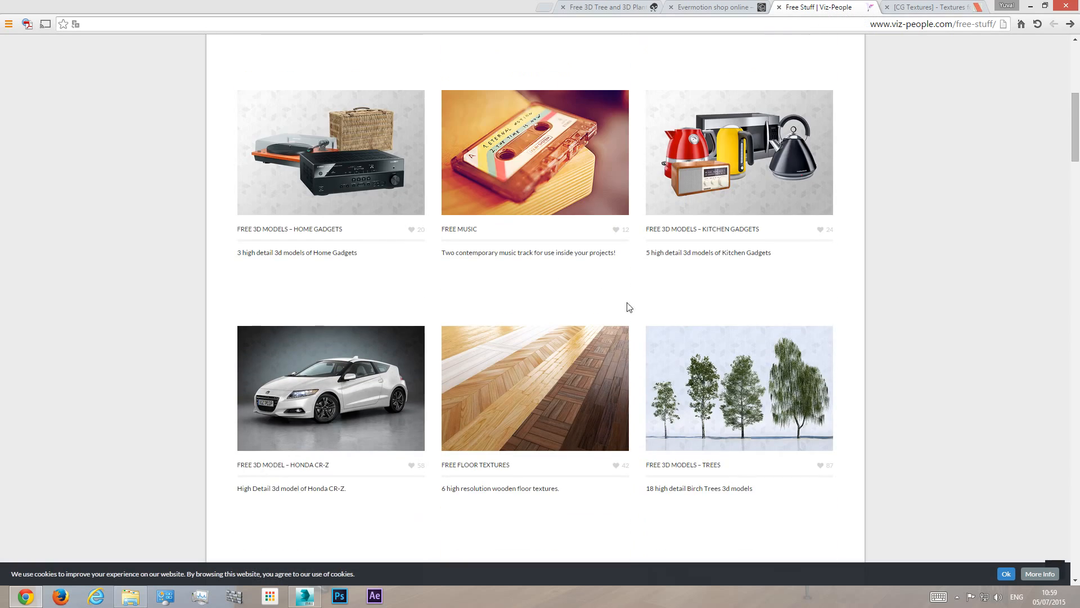
{"action": "scroll", "coordinate": [753, 438], "scroll_direction": "up", "scroll_amount": 4}
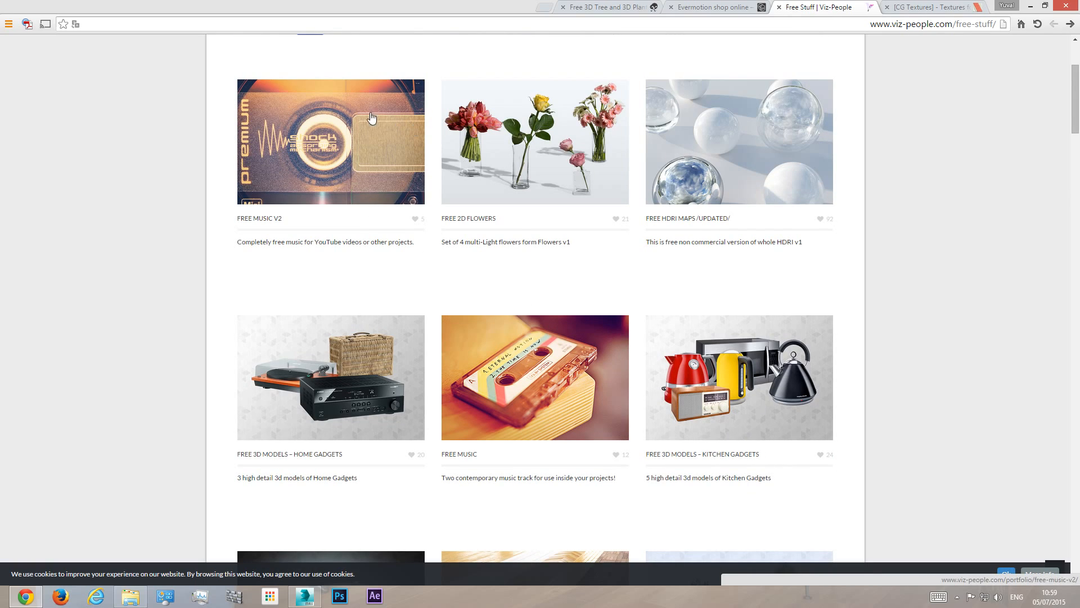
{"action": "scroll", "coordinate": [805, 265], "scroll_direction": "up", "scroll_amount": 3}
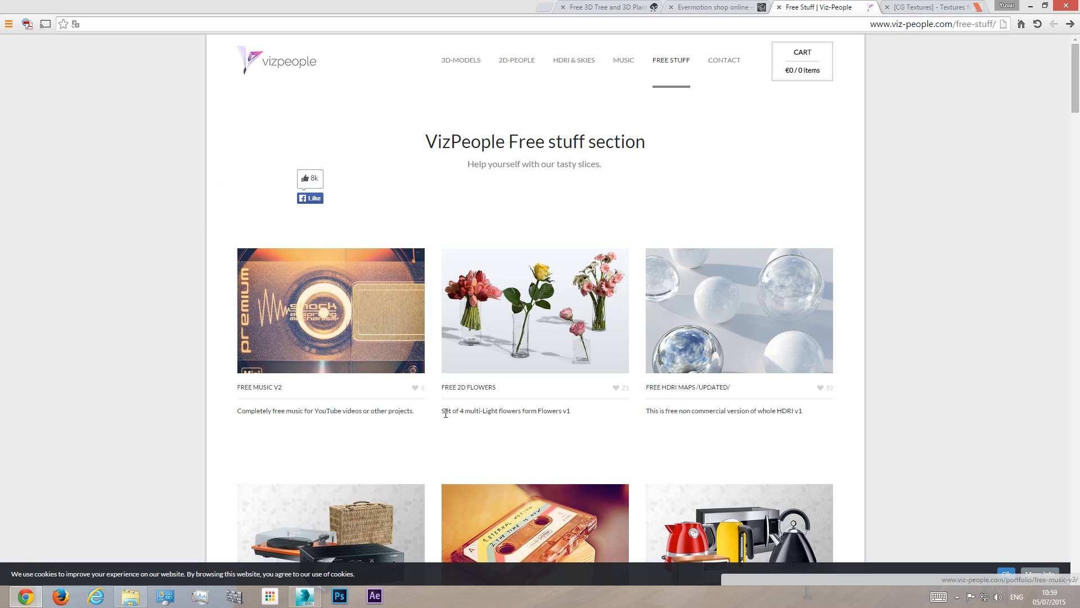
{"action": "scroll", "coordinate": [732, 338], "scroll_direction": "down", "scroll_amount": 7}
{"action": "scroll", "coordinate": [617, 390], "scroll_direction": "up", "scroll_amount": 1}
{"action": "scroll", "coordinate": [616, 386], "scroll_direction": "up", "scroll_amount": 5}
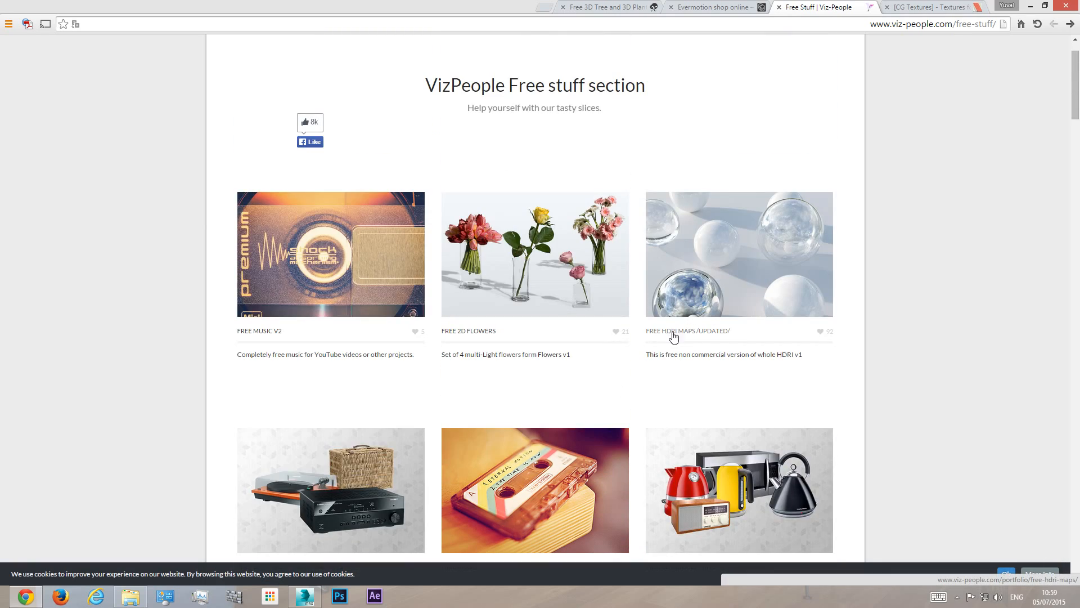
- Open the Free HDRi maps /UPDATED/ page on Viz-People and examine its download options
{"action": "left_click", "coordinate": [727, 263]}
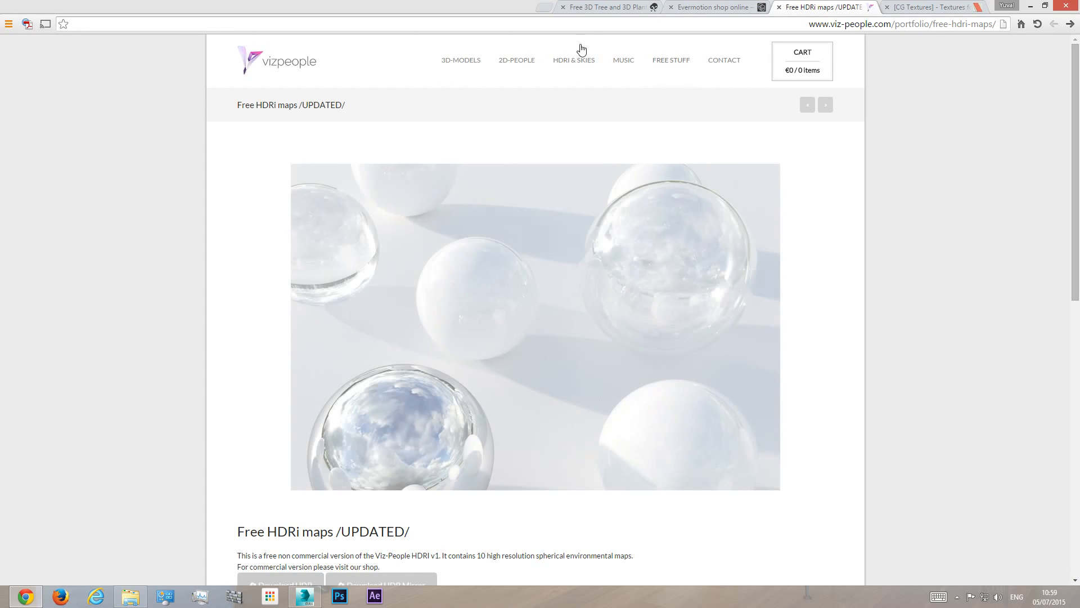
{"action": "mouse_move", "coordinate": [557, 90]}
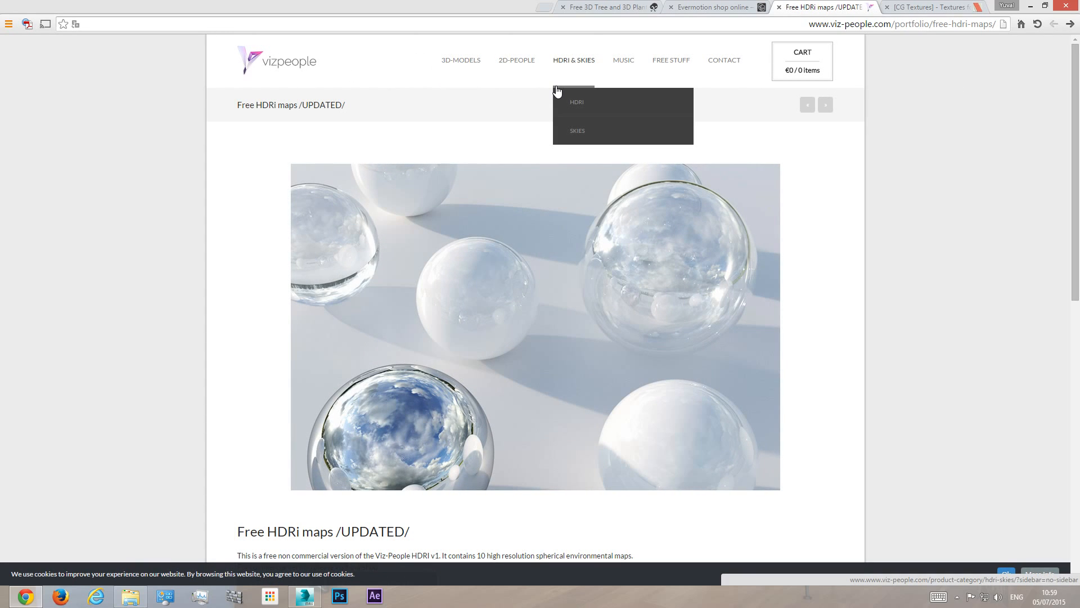
{"action": "scroll", "coordinate": [777, 231], "scroll_direction": "down", "scroll_amount": 4}
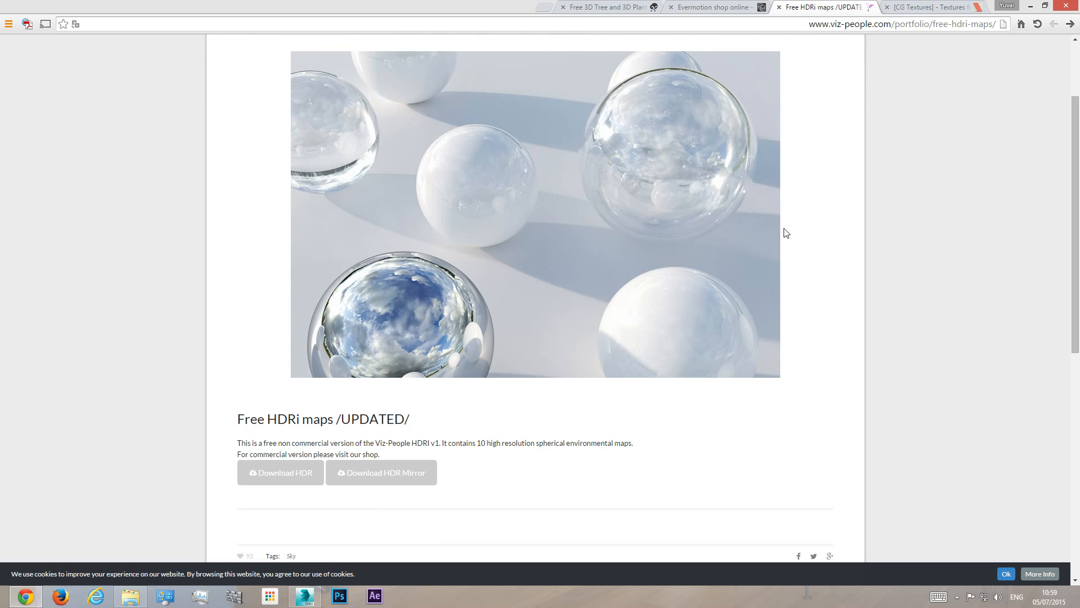
{"action": "scroll", "coordinate": [510, 198], "scroll_direction": "up", "scroll_amount": 3}
{"action": "scroll", "coordinate": [326, 344], "scroll_direction": "down", "scroll_amount": 2}
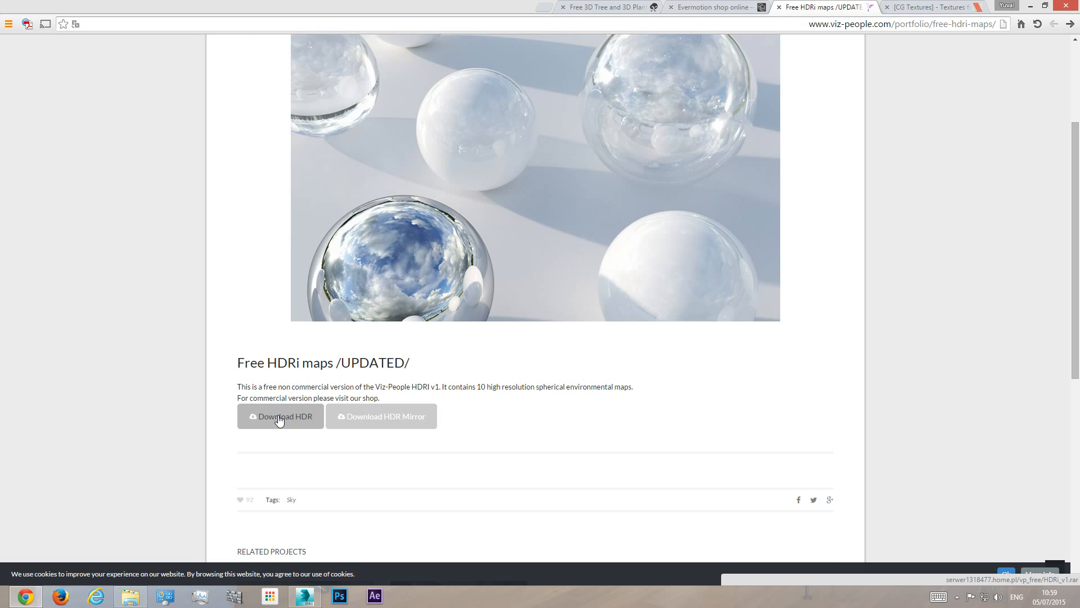
- Switch to File Explorer, open the HDRi_v1.rar archive from the Downloads folder, and dismiss the WinRAR licence notice
{"action": "left_click", "coordinate": [130, 596]}
{"action": "left_click", "coordinate": [168, 312]}
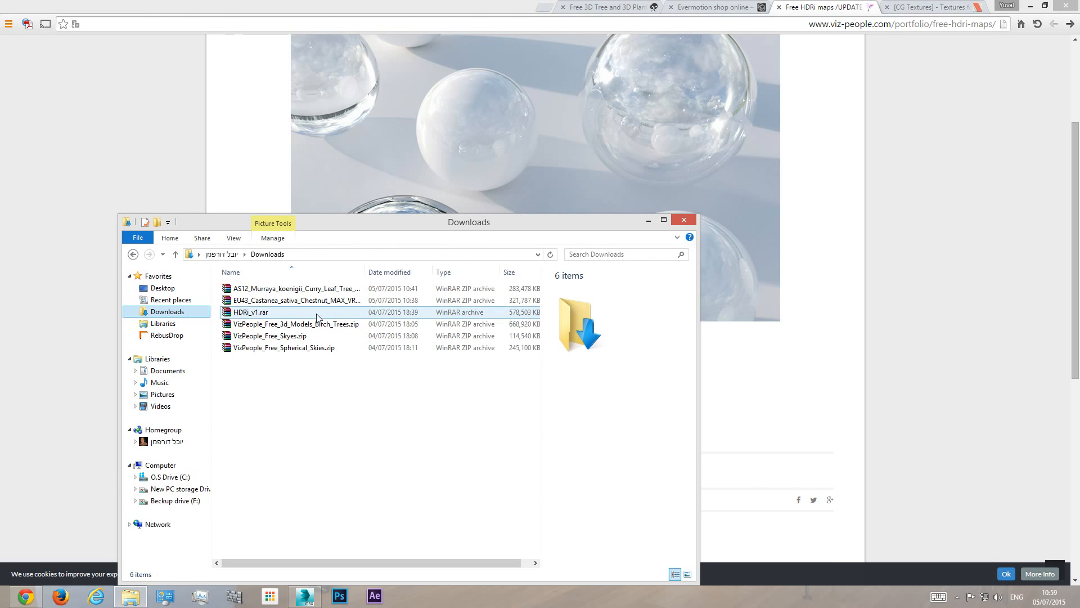
{"action": "left_click_drag", "start_coordinate": [352, 229], "coordinate": [794, 242]}
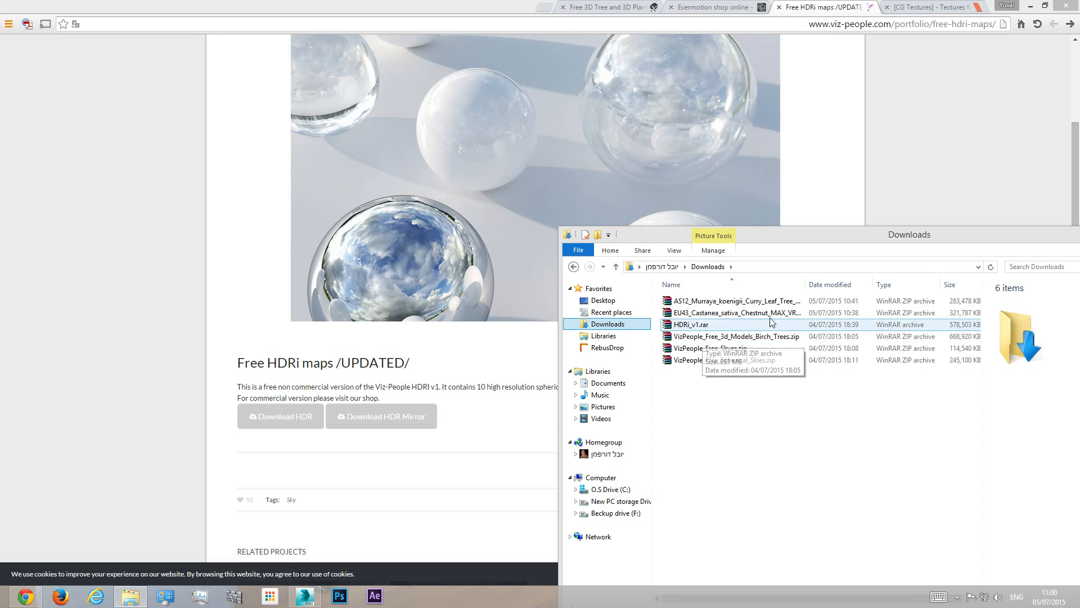
{"action": "double_click", "coordinate": [697, 325]}
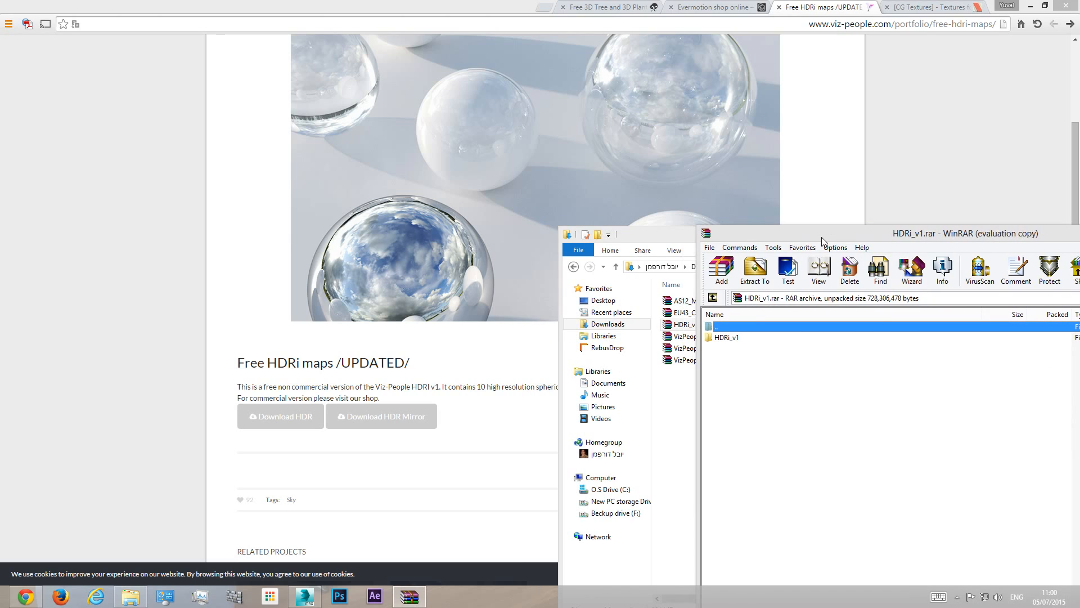
{"action": "left_click", "coordinate": [1059, 436]}
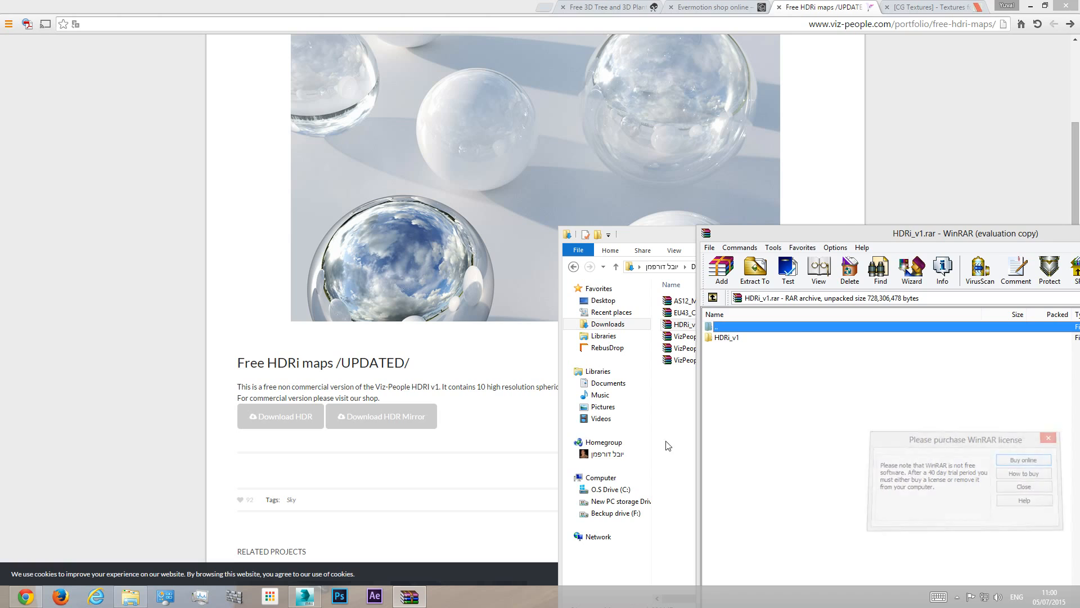
- Browse to the Tut Ext10 folder on drive E: inside 6 - InOffice Projects, tutorial series
{"action": "left_click", "coordinate": [619, 501]}
{"action": "double_click", "coordinate": [705, 350]}
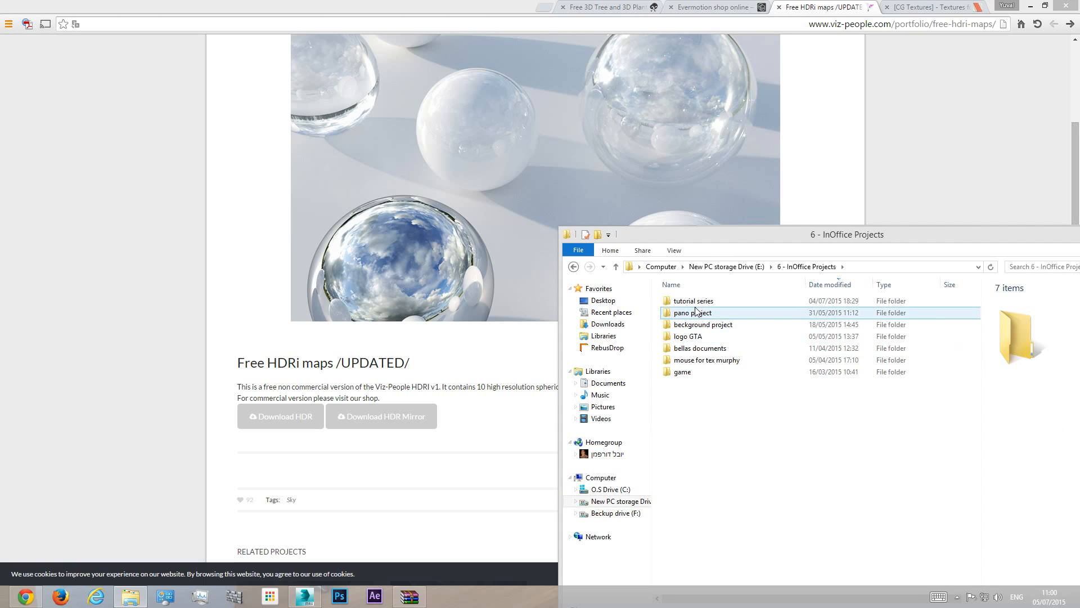
{"action": "double_click", "coordinate": [695, 301]}
{"action": "double_click", "coordinate": [701, 408]}
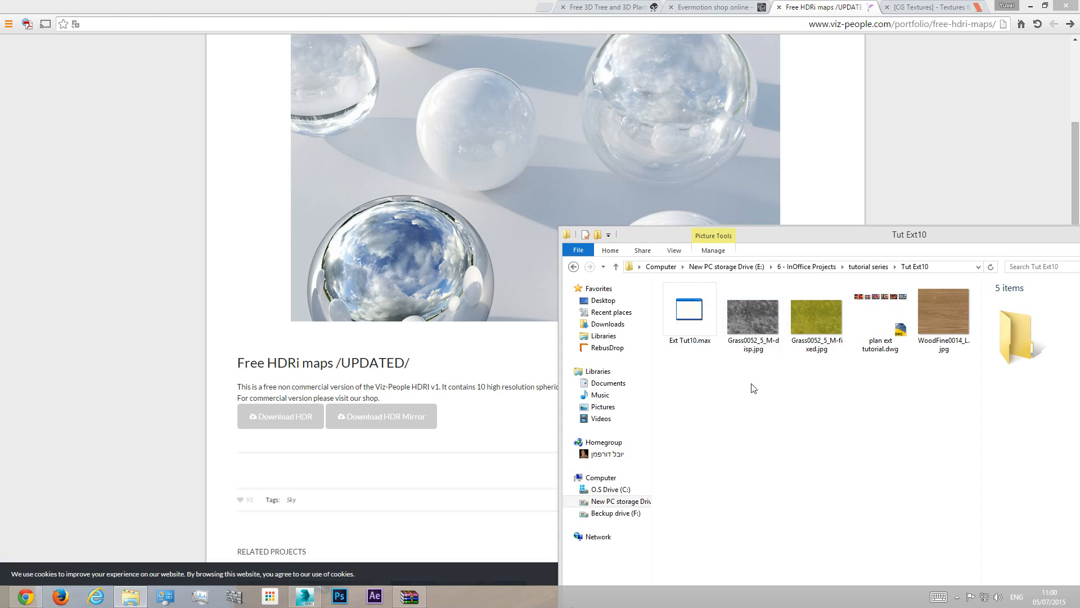
- Bring 3ds Max forward with the File Explorer window over it, and return to the Downloads folder
{"action": "left_click", "coordinate": [305, 597]}
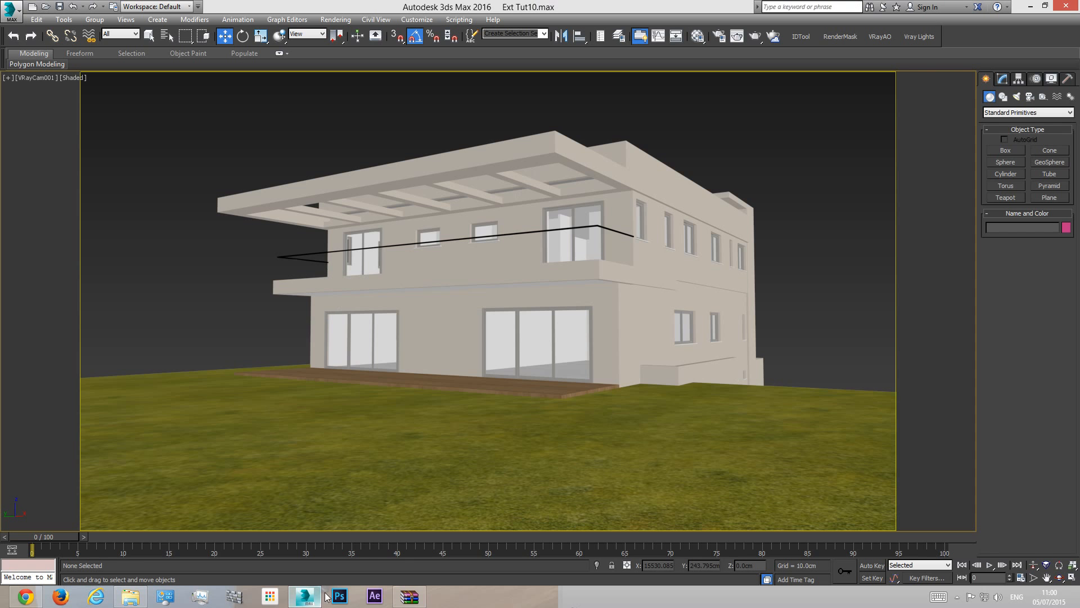
{"action": "left_click", "coordinate": [134, 597]}
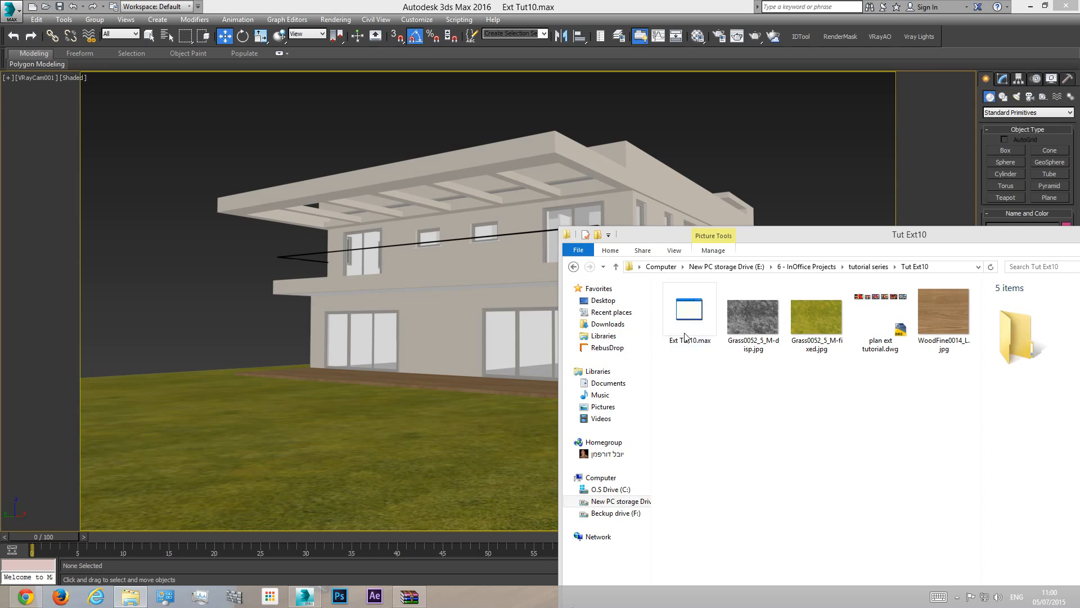
{"action": "left_click", "coordinate": [574, 266]}
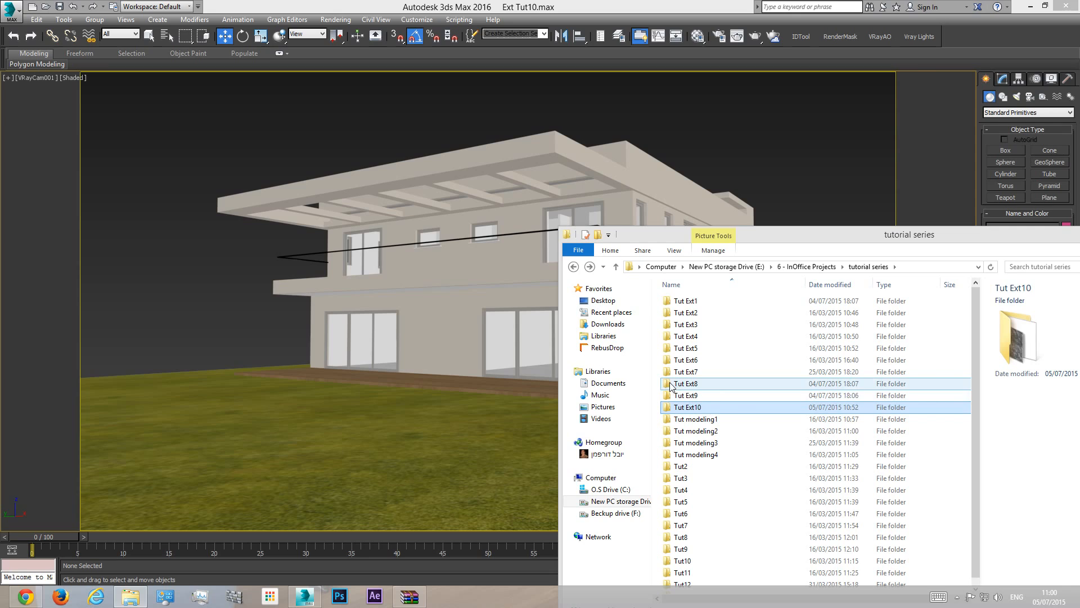
{"action": "left_click", "coordinate": [608, 324]}
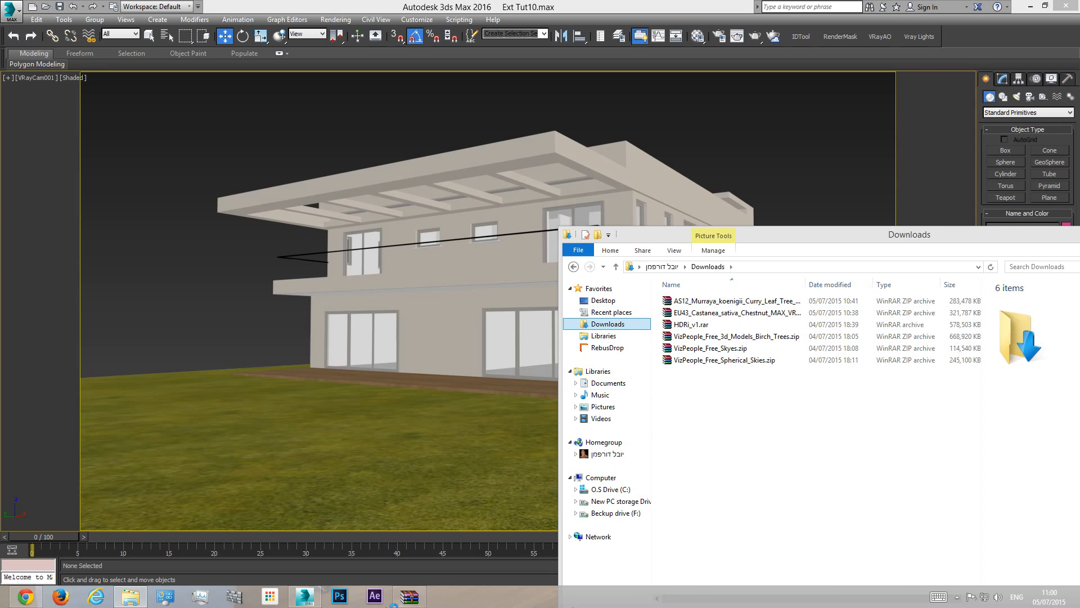
- Show the HDRi_v1.rar archive beside File Explorer and open the Tut Ext10 folder in tutorial series
{"action": "left_click", "coordinate": [409, 597]}
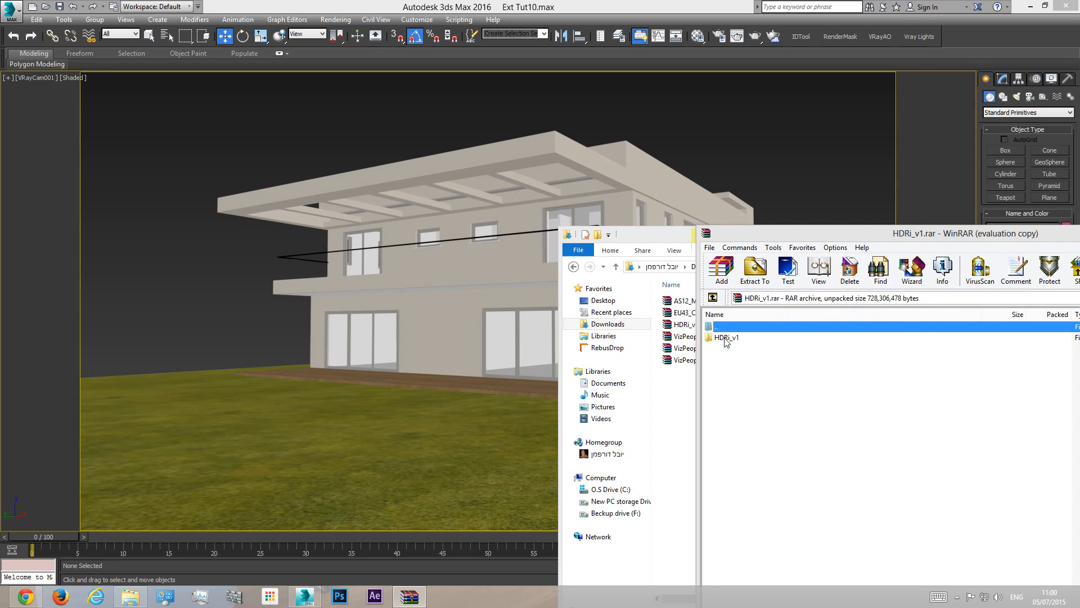
{"action": "left_click_drag", "start_coordinate": [763, 236], "coordinate": [927, 224]}
{"action": "left_click", "coordinate": [573, 267]}
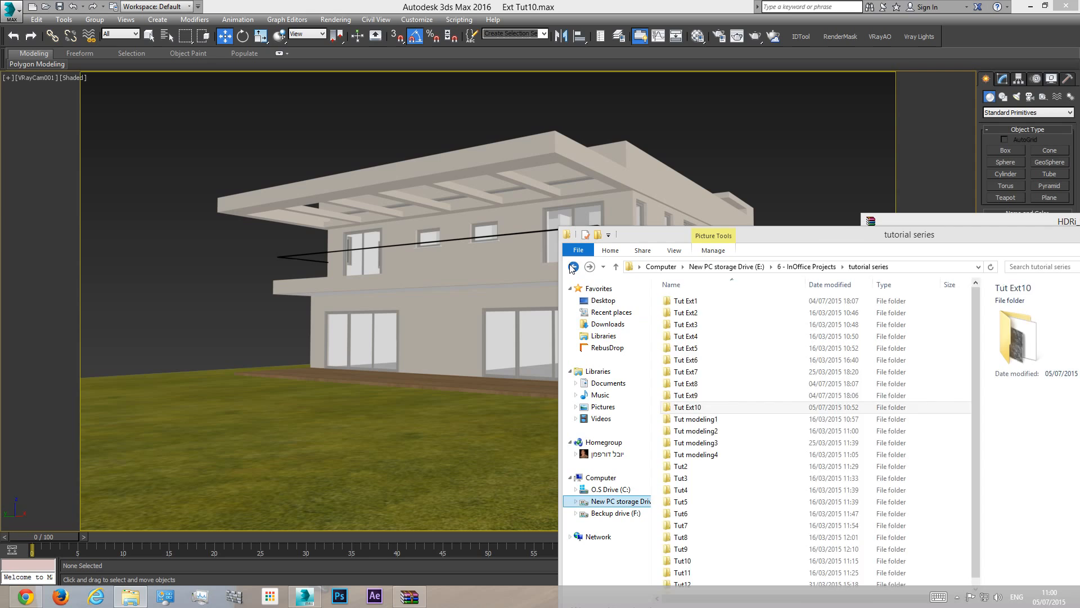
{"action": "left_click", "coordinate": [573, 267]}
{"action": "left_click", "coordinate": [589, 267]}
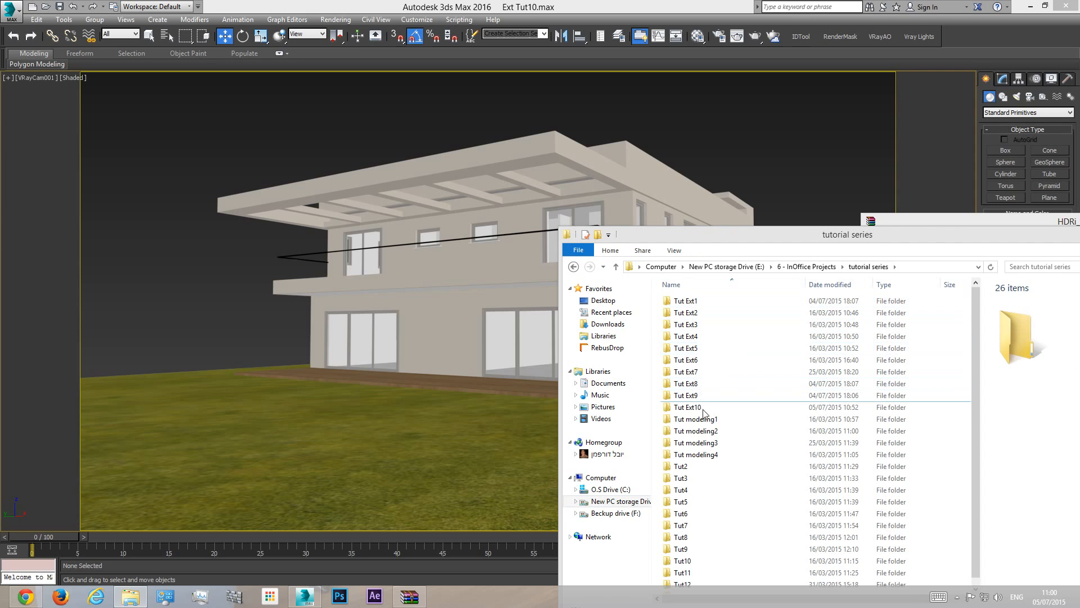
{"action": "double_click", "coordinate": [703, 414]}
- Extract the HDRi_v1 folder from the archive into Tut Ext10 and close WinRAR
{"action": "left_click", "coordinate": [922, 224]}
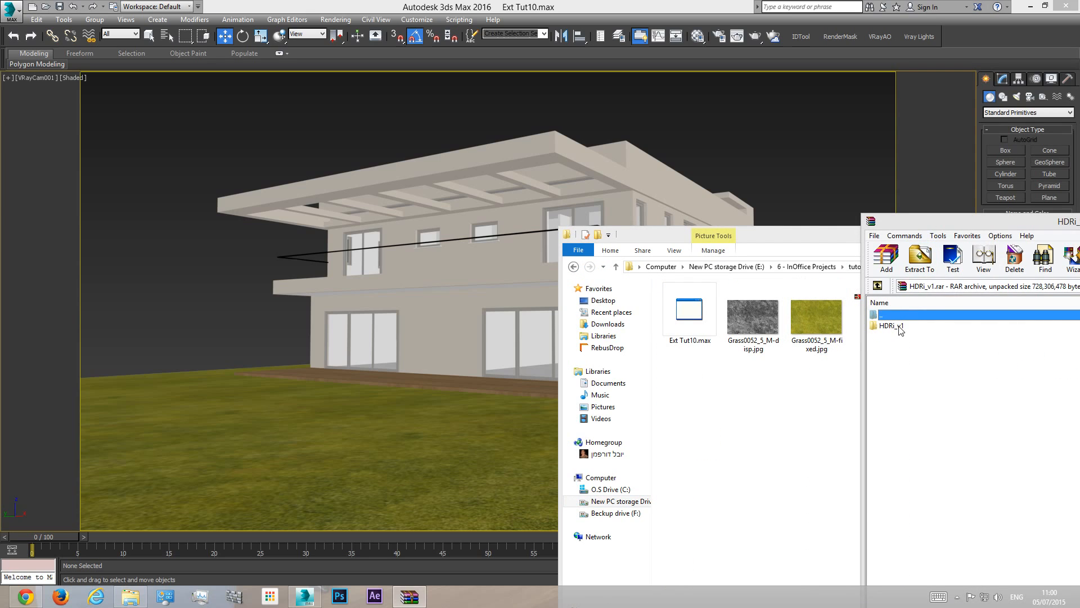
{"action": "left_click_drag", "start_coordinate": [900, 326], "coordinate": [692, 428]}
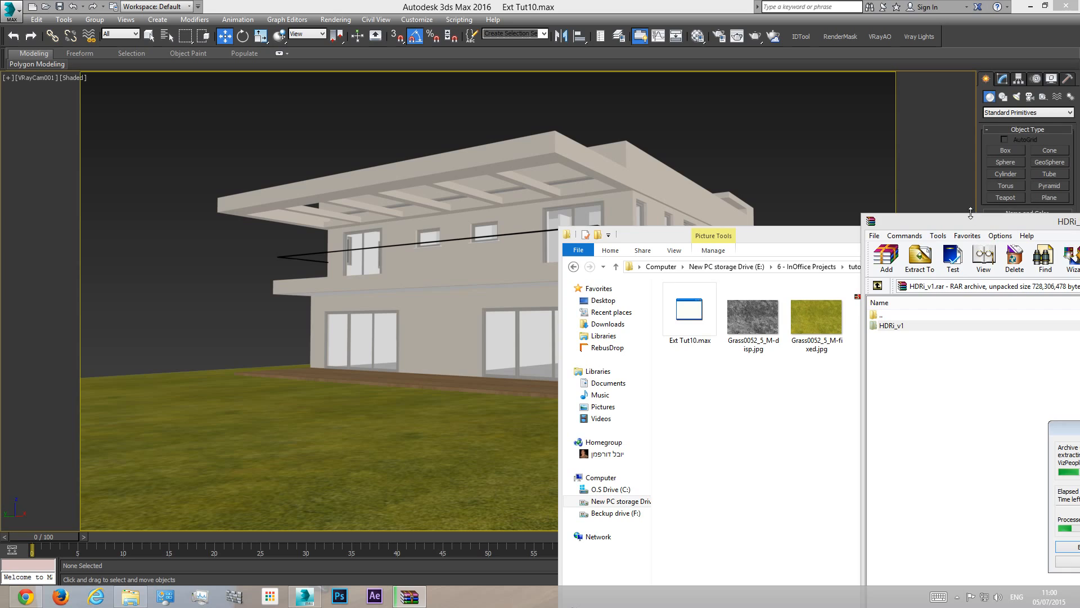
{"action": "left_click_drag", "start_coordinate": [967, 219], "coordinate": [531, 113]}
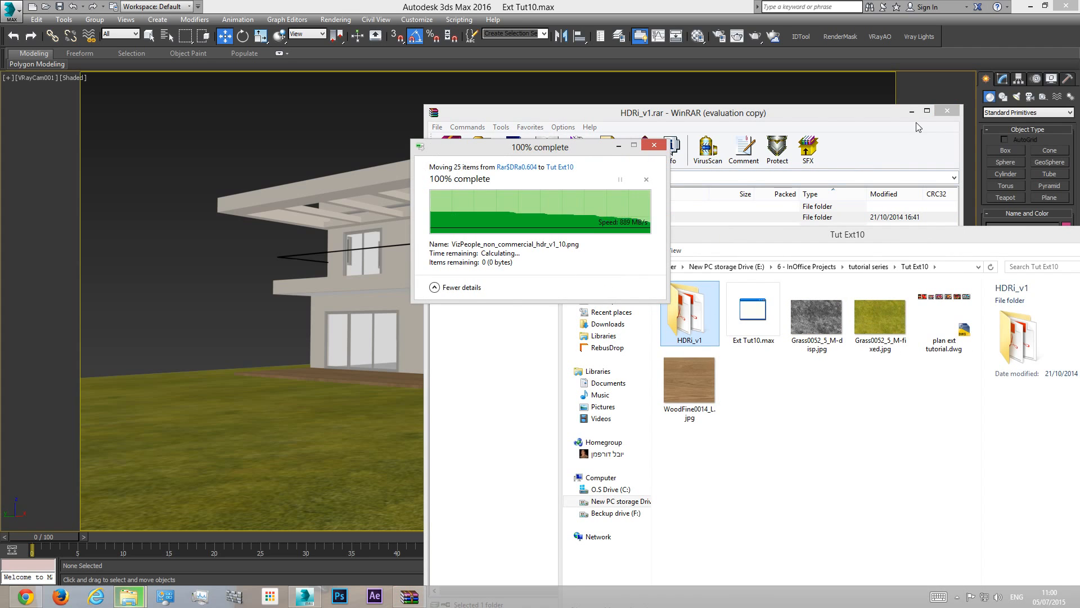
{"action": "left_click", "coordinate": [947, 111]}
- Open HDRi_v1_Catalog.pdf from the extracted HDRi_v1 folder, examine its sky previews through page 12, and close the PDF and File Explorer
{"action": "double_click", "coordinate": [674, 320]}
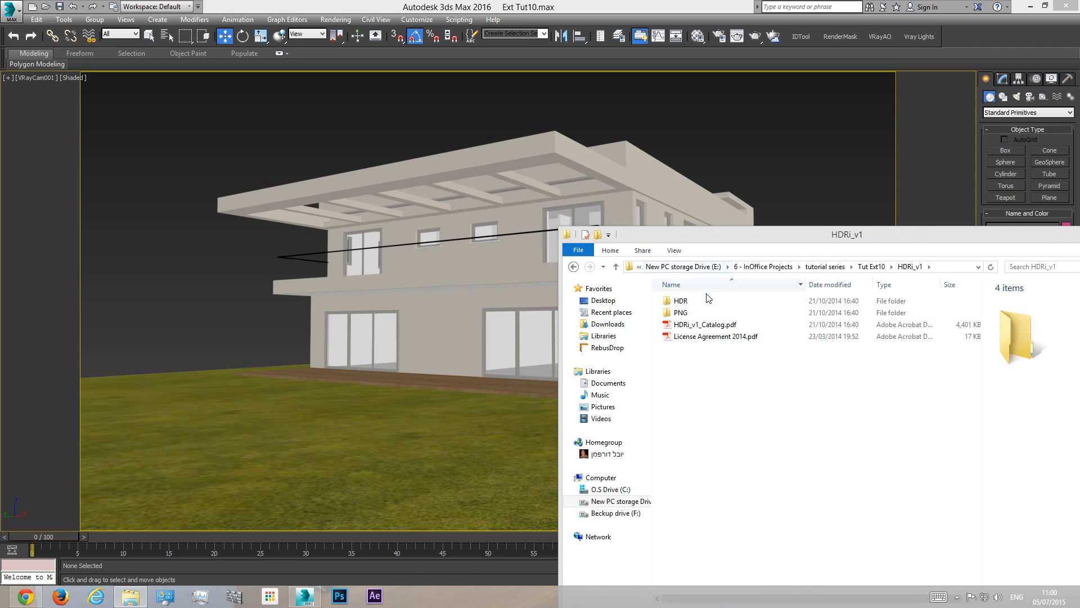
{"action": "double_click", "coordinate": [712, 327]}
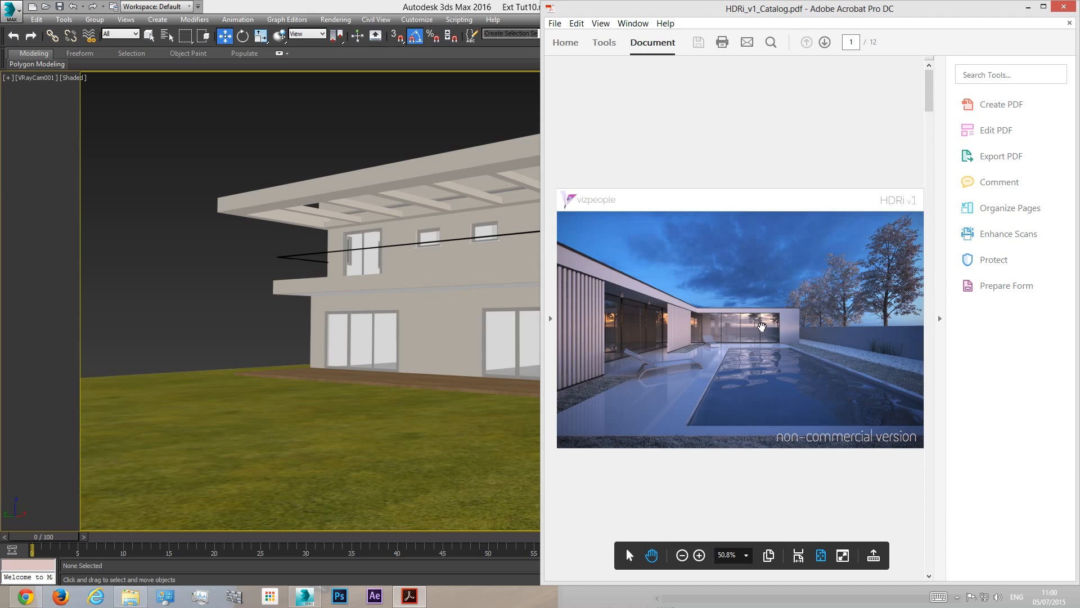
{"action": "scroll", "coordinate": [761, 327], "scroll_direction": "down", "scroll_amount": 3}
{"action": "scroll", "coordinate": [762, 327], "scroll_direction": "up", "scroll_amount": 1}
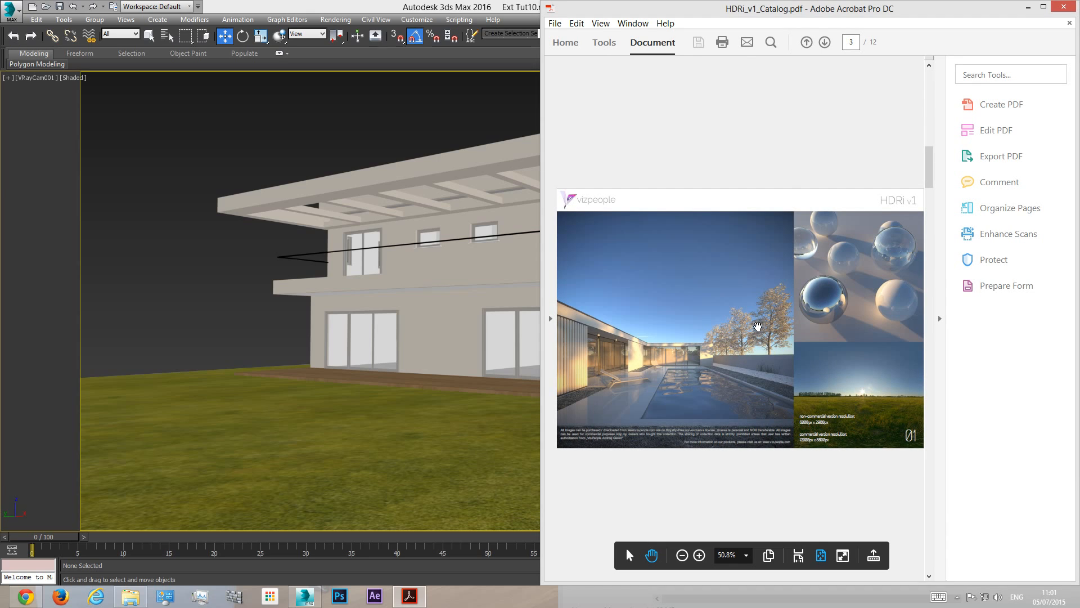
{"action": "scroll", "coordinate": [712, 269], "scroll_direction": "up", "scroll_amount": 1}
{"action": "scroll", "coordinate": [712, 269], "scroll_direction": "up", "scroll_amount": 1}
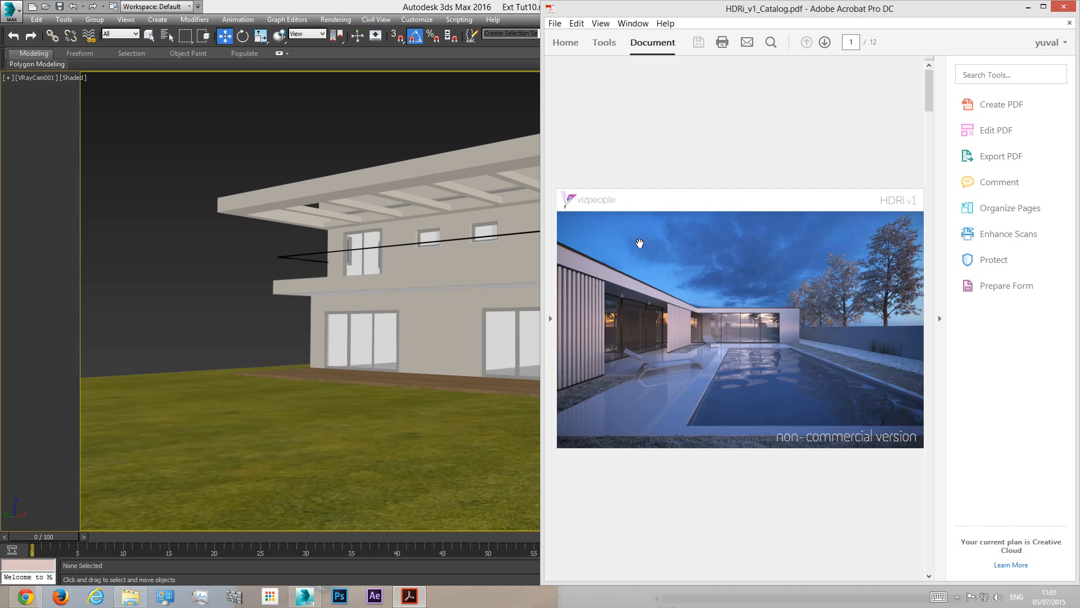
{"action": "scroll", "coordinate": [832, 243], "scroll_direction": "down", "scroll_amount": 2}
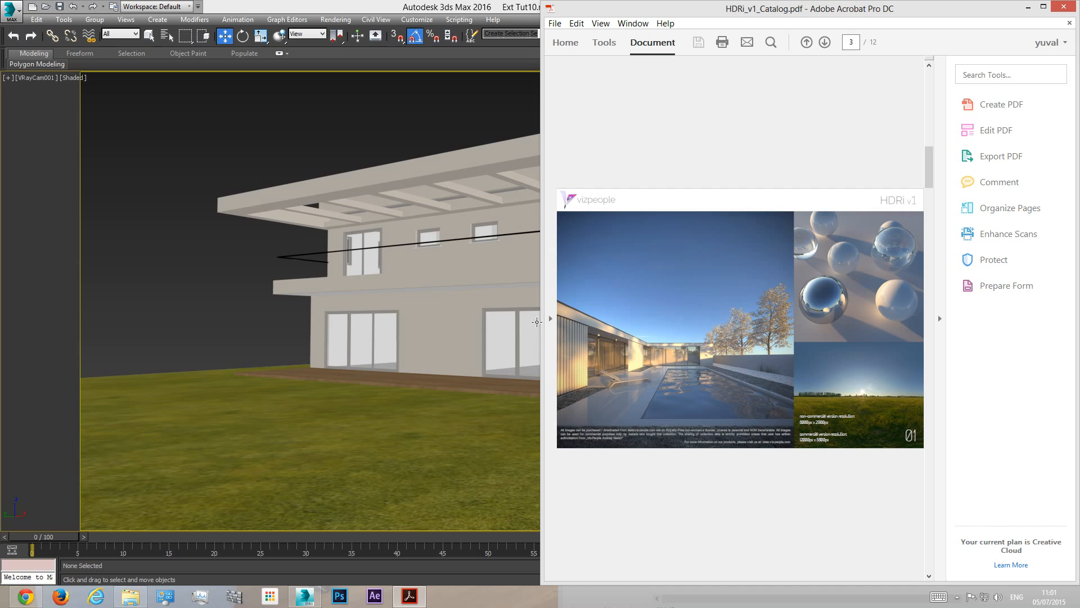
{"action": "scroll", "coordinate": [700, 274], "scroll_direction": "down", "scroll_amount": 2}
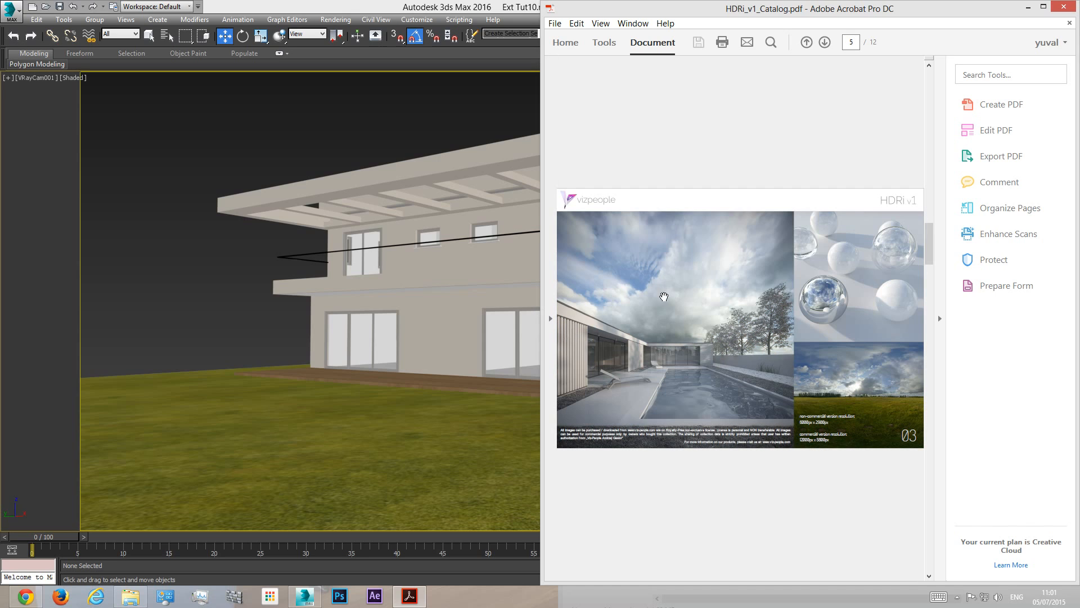
{"action": "scroll", "coordinate": [707, 276], "scroll_direction": "down", "scroll_amount": 5}
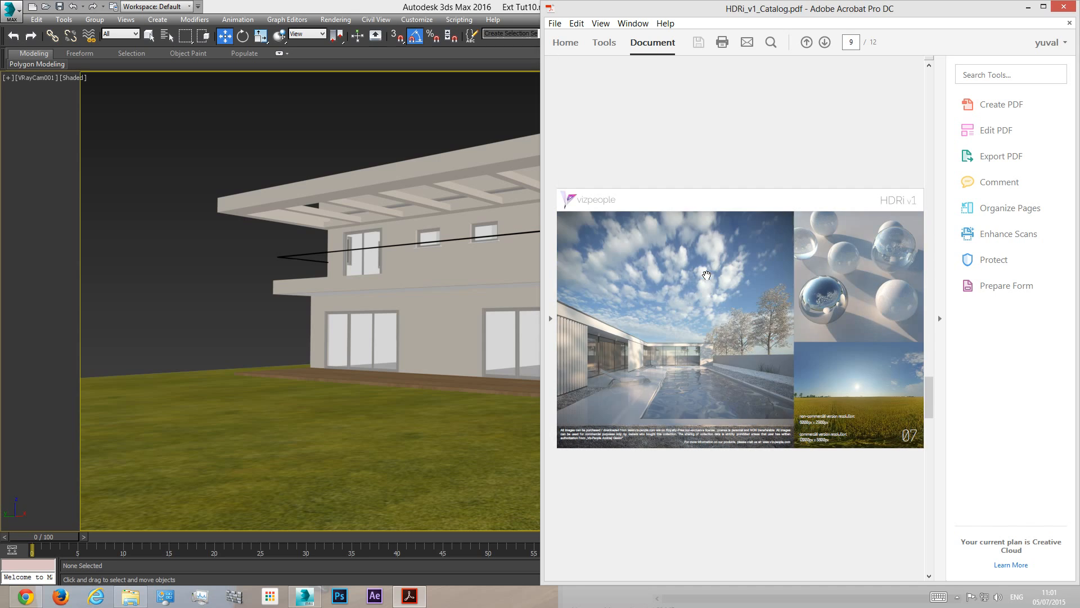
{"action": "scroll", "coordinate": [678, 277], "scroll_direction": "down", "scroll_amount": 2}
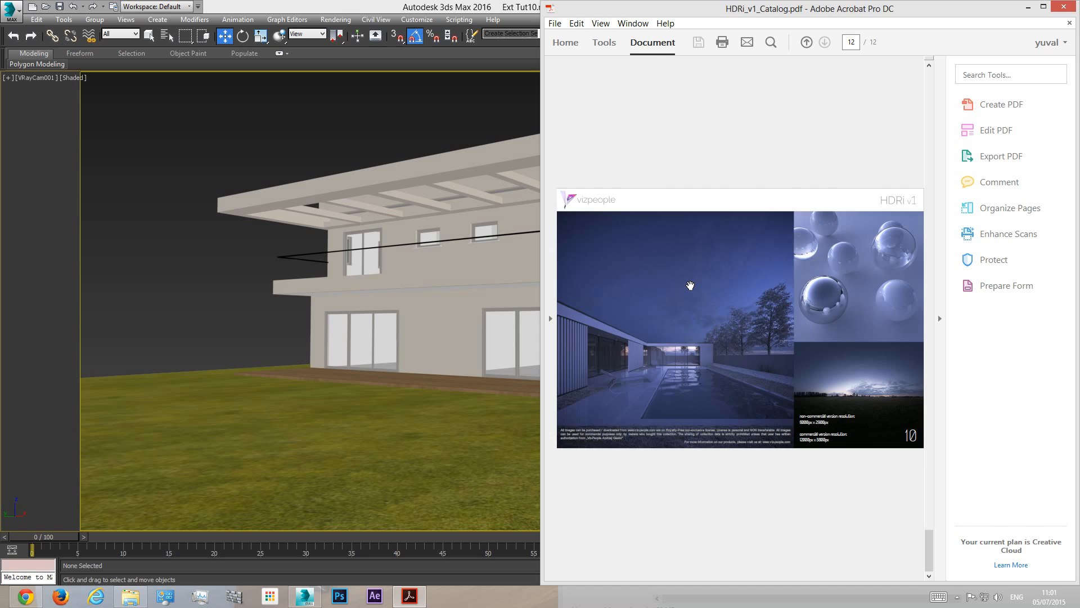
{"action": "left_click", "coordinate": [1063, 7]}
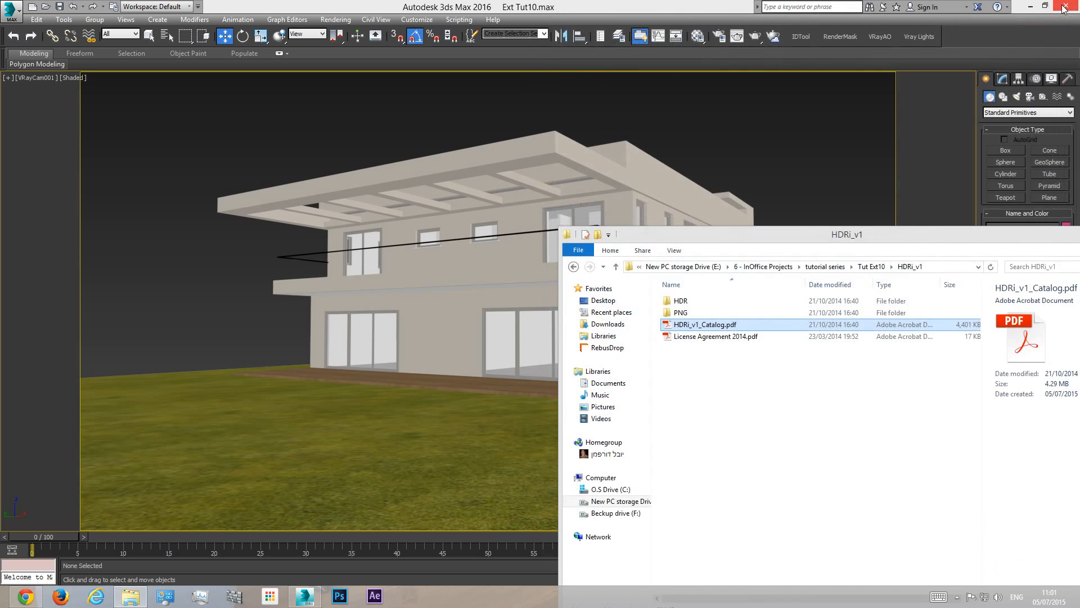
{"action": "double_click", "coordinate": [565, 235]}
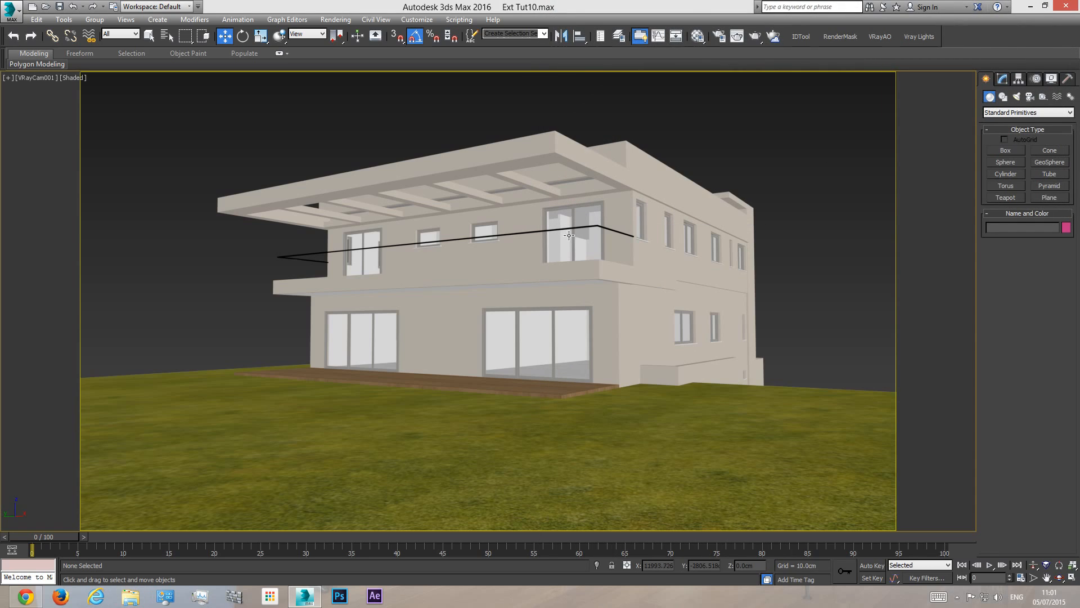
- In an elevated perspective view of the house, create a Dome-type VRayLight on the lawn
{"action": "key", "text": "p"}
{"action": "left_click", "coordinate": [1060, 578]}
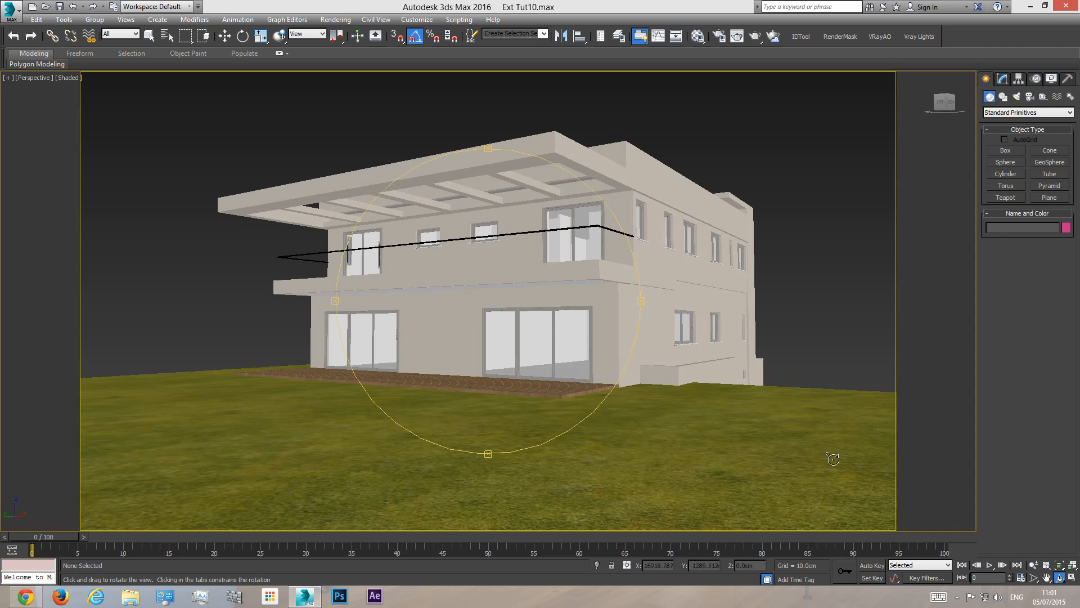
{"action": "left_click_drag", "start_coordinate": [529, 316], "coordinate": [557, 304]}
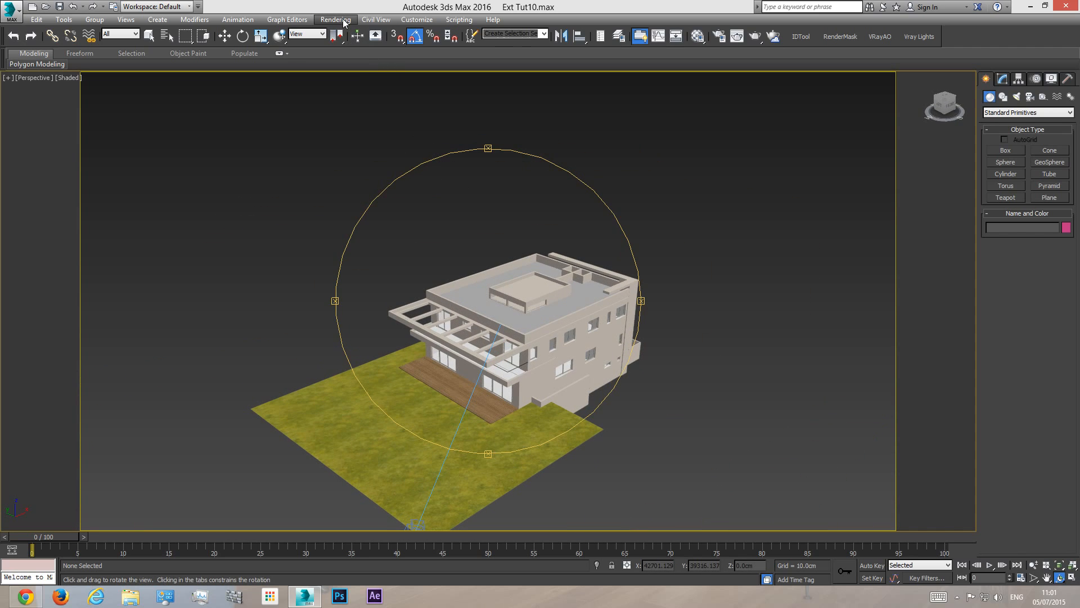
{"action": "left_click", "coordinate": [1018, 98]}
{"action": "left_click", "coordinate": [1016, 113]}
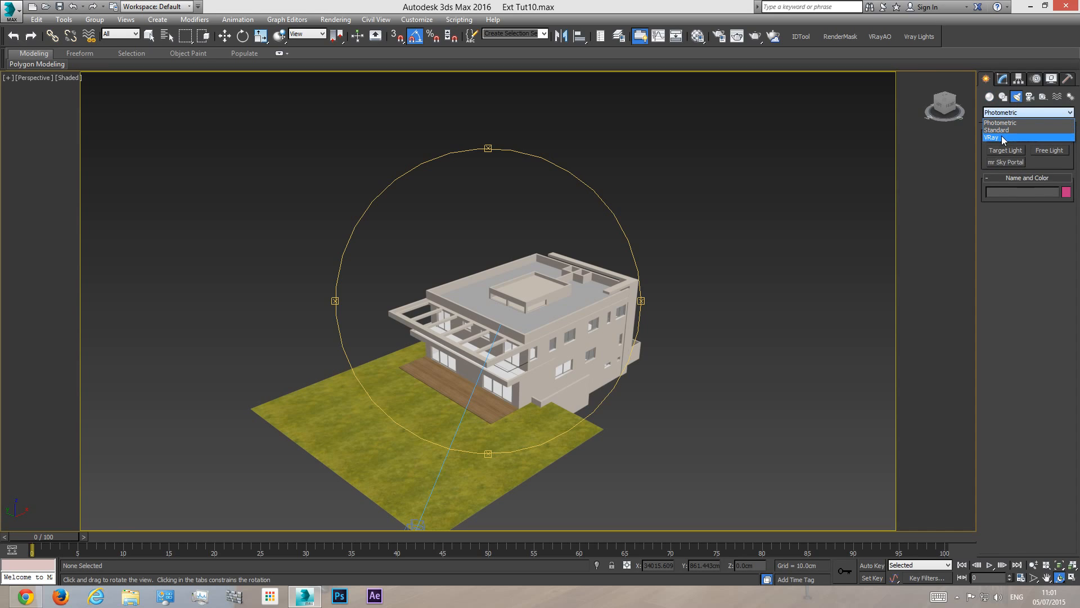
{"action": "left_click", "coordinate": [1013, 137]}
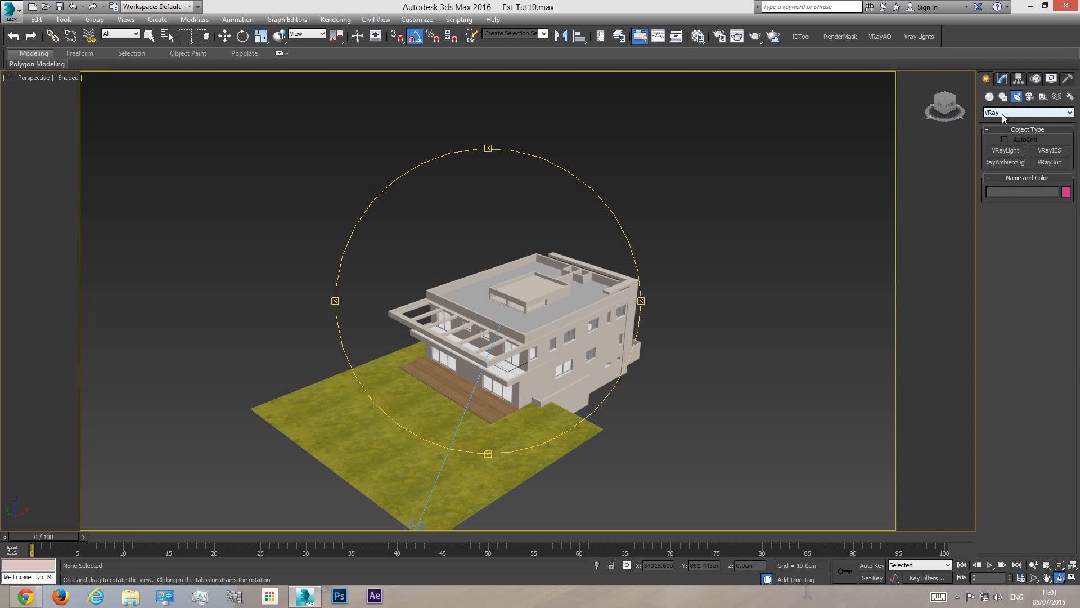
{"action": "left_click", "coordinate": [1013, 151]}
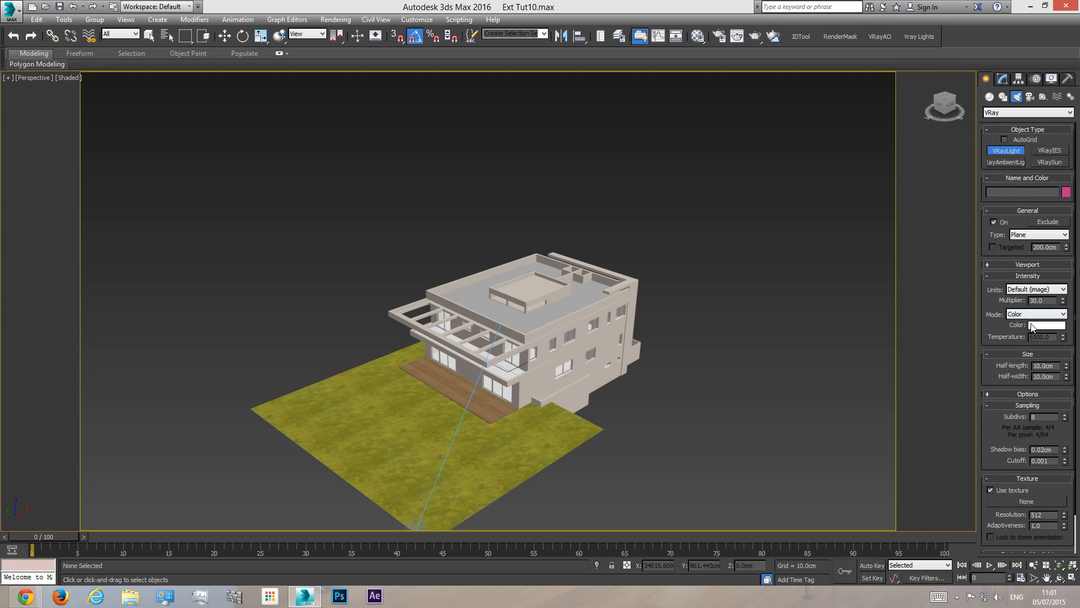
{"action": "left_click", "coordinate": [1026, 234]}
{"action": "left_click", "coordinate": [1030, 251]}
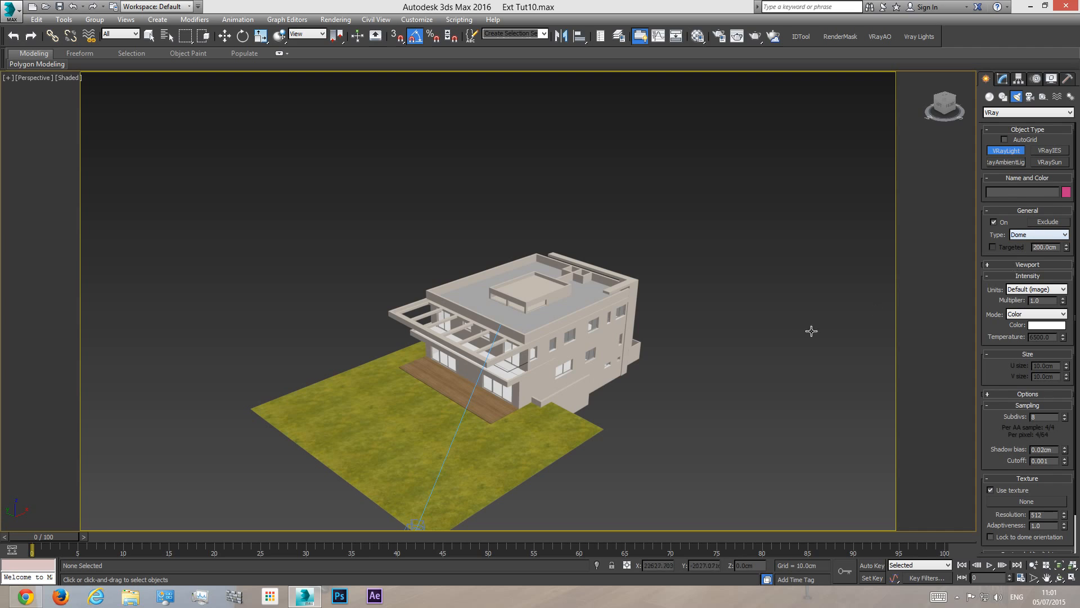
{"action": "left_click", "coordinate": [388, 397]}
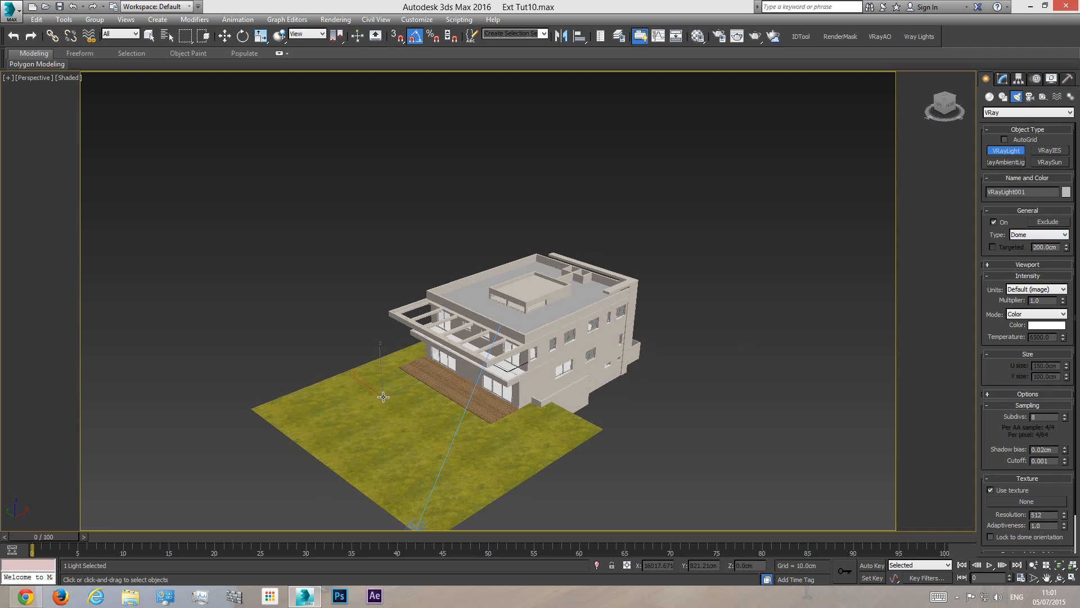
- Move the dome light vertically to a height of about Z 300.6 cm beside the house
{"action": "left_click", "coordinate": [224, 36]}
{"action": "mouse_move", "coordinate": [381, 369]}
{"action": "left_mouse_down"}
{"action": "mouse_move", "coordinate": [373, 338]}
{"action": "mouse_move", "coordinate": [382, 377]}
{"action": "left_mouse_up"}
{"action": "scroll", "coordinate": [382, 377], "scroll_direction": "up", "scroll_amount": 5}
{"action": "left_click_drag", "start_coordinate": [386, 322], "coordinate": [387, 331]}
{"action": "scroll", "coordinate": [416, 349], "scroll_direction": "down", "scroll_amount": 8}
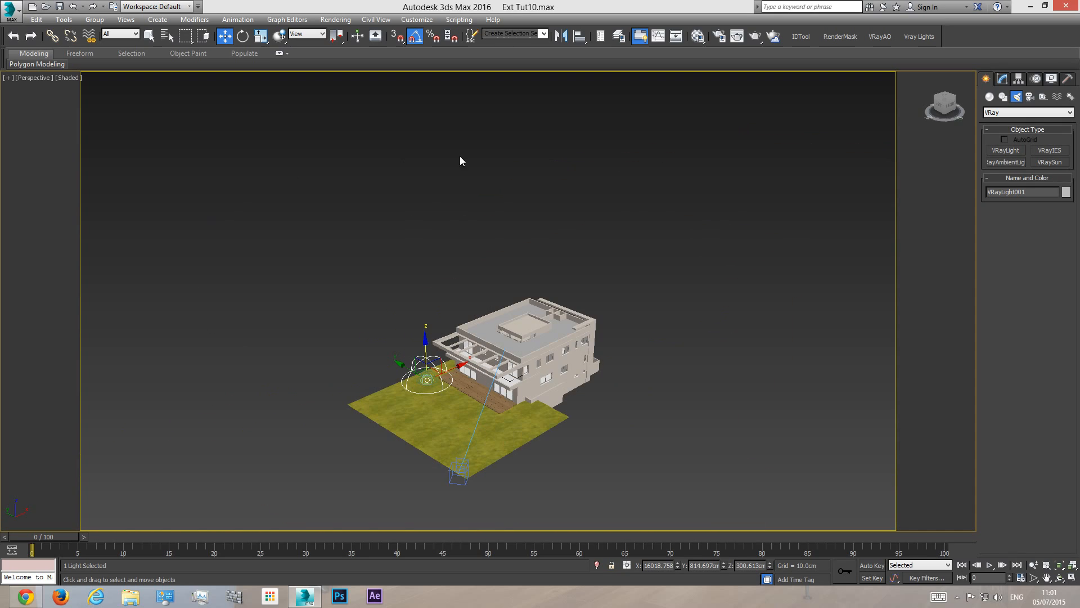
{"action": "scroll", "coordinate": [361, 405], "scroll_direction": "up", "scroll_amount": 5}
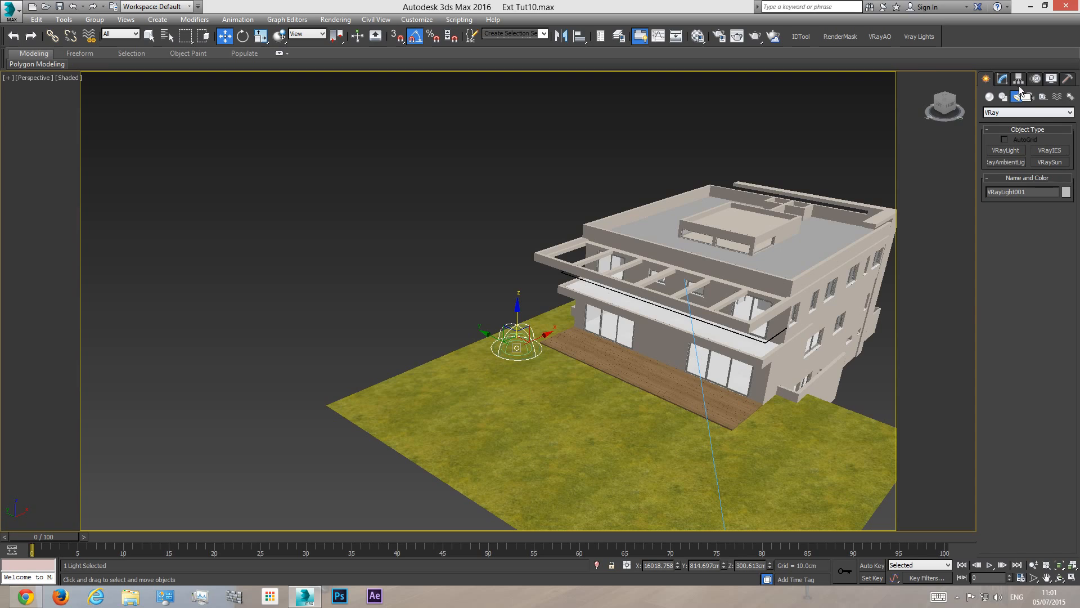
- Turn the dome light off in its parameters, return to the VRayCam001 view, and check the environment background and map settings
{"action": "left_click", "coordinate": [1003, 80]}
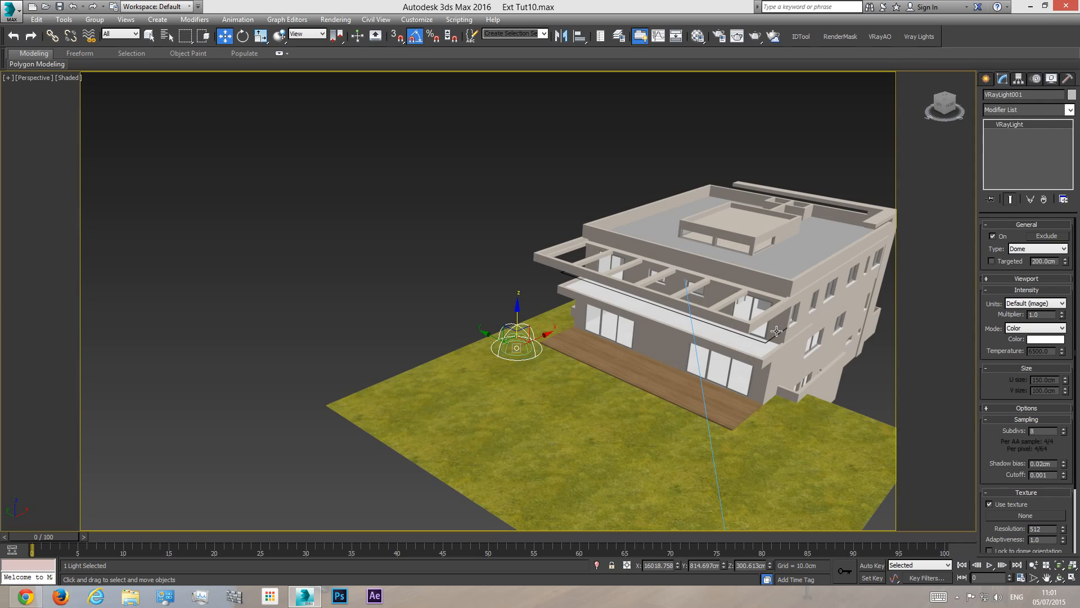
{"action": "key", "text": "c"}
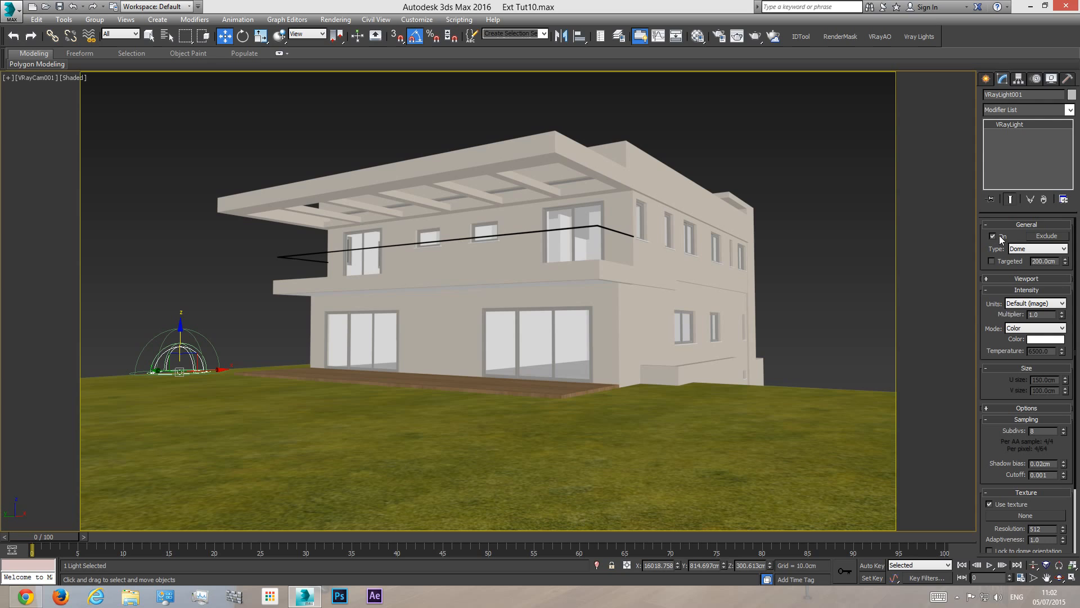
{"action": "left_click", "coordinate": [336, 19]}
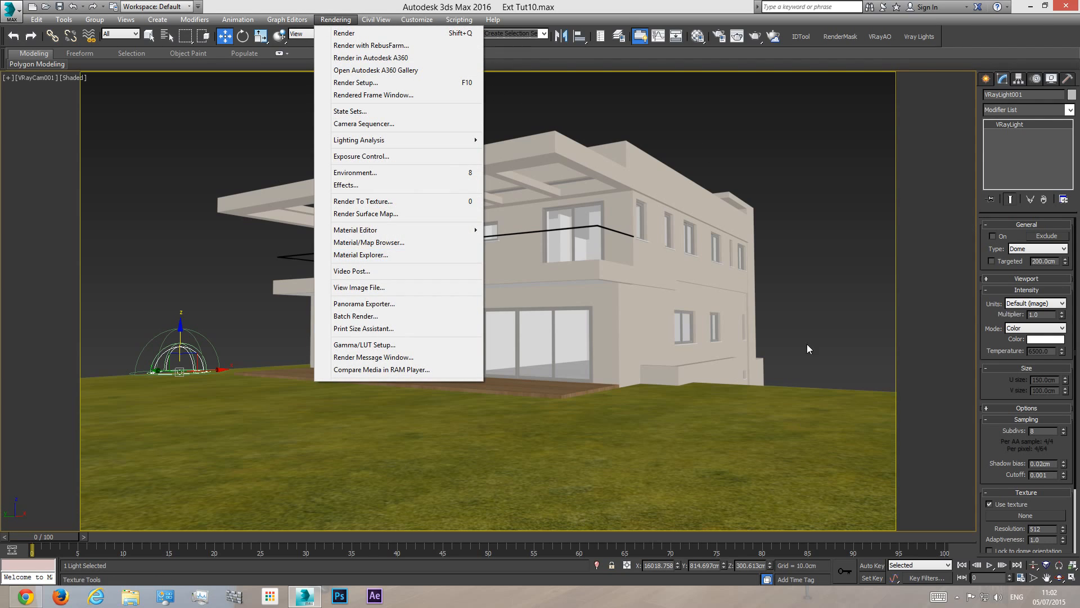
{"action": "mouse_move", "coordinate": [459, 19]}
{"action": "mouse_move", "coordinate": [335, 19]}
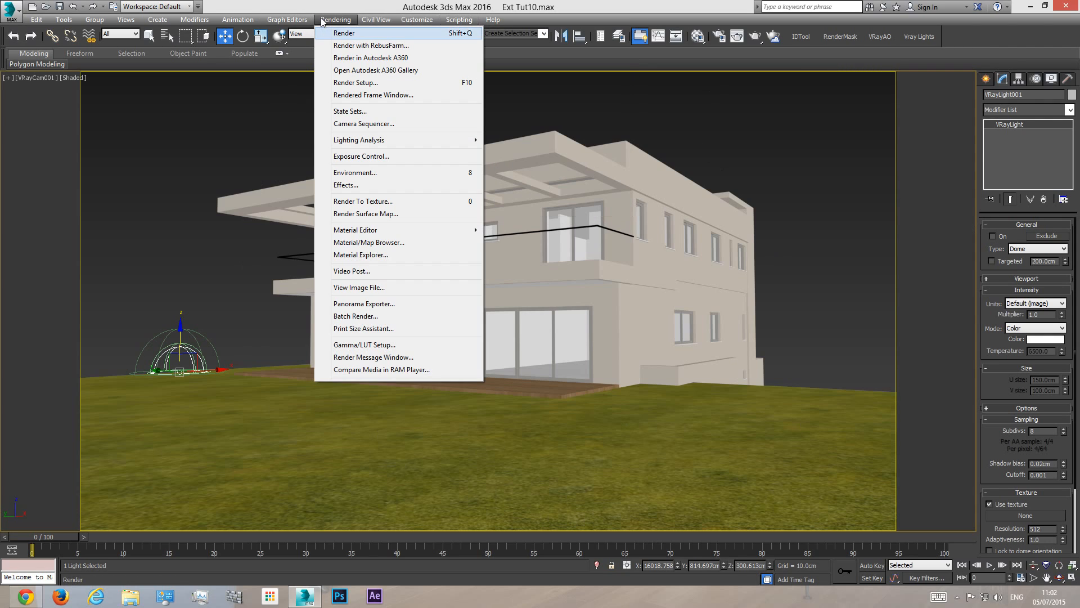
{"action": "left_click", "coordinate": [370, 173]}
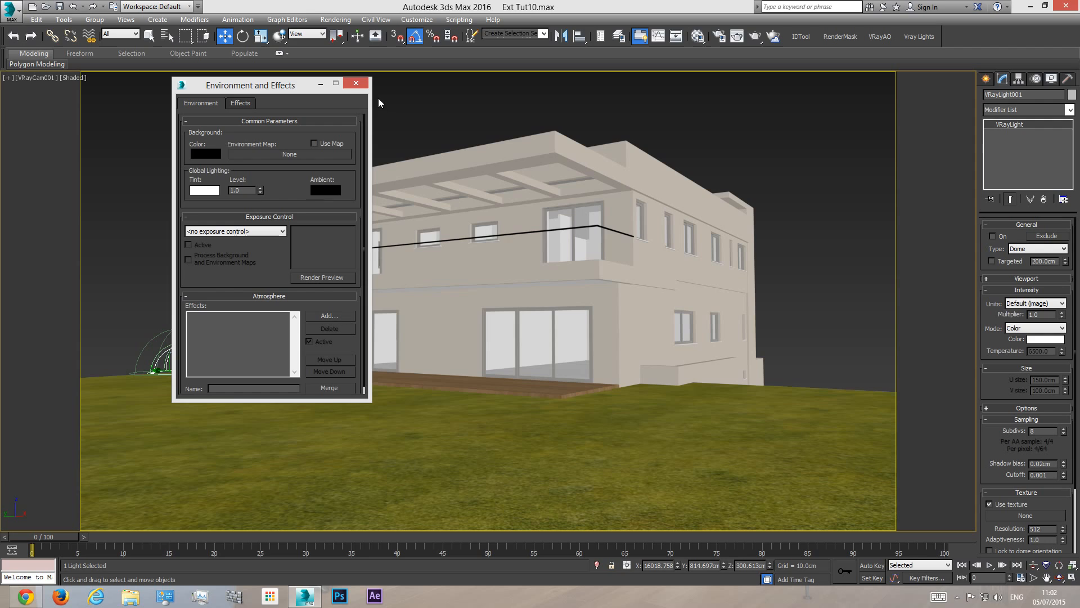
{"action": "left_click", "coordinate": [356, 84]}
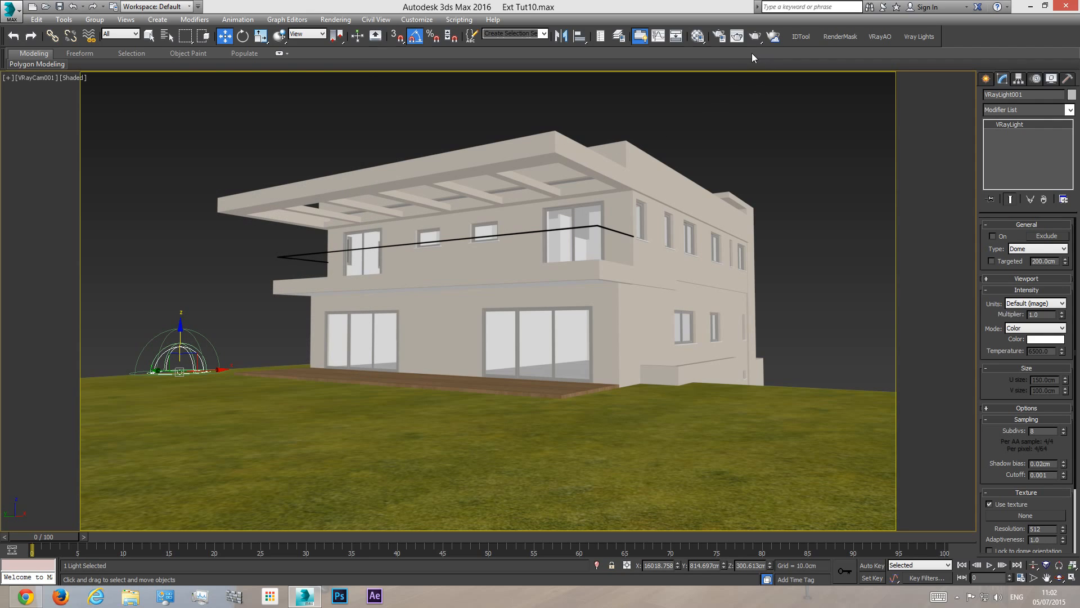
- Test-render the camera view with the dome light off, cancel the render, close the frame buffer, and switch the light back on
{"action": "left_click", "coordinate": [755, 36]}
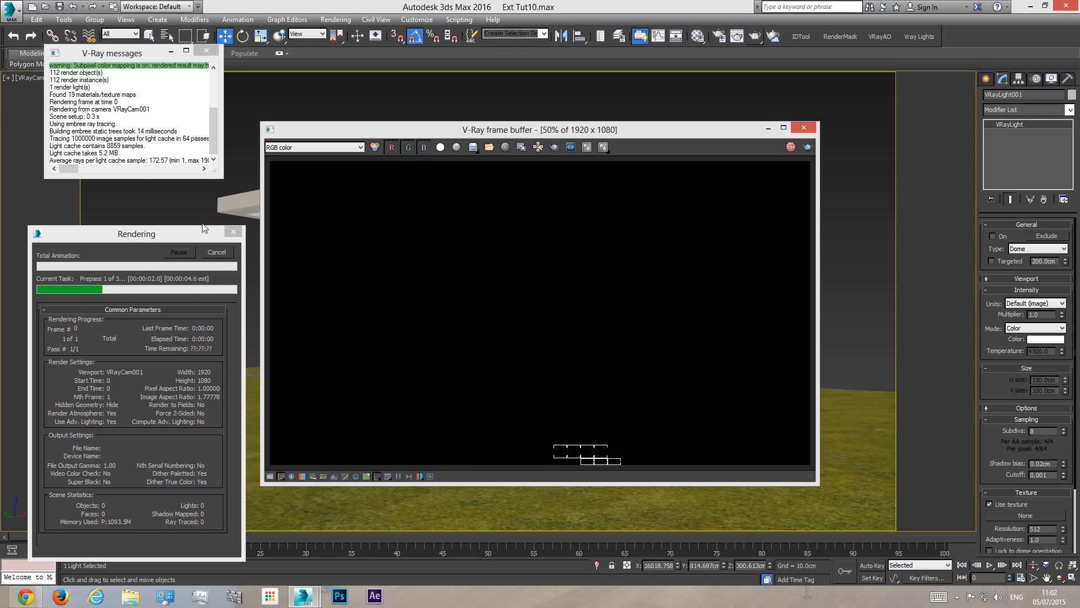
{"action": "left_click", "coordinate": [217, 254]}
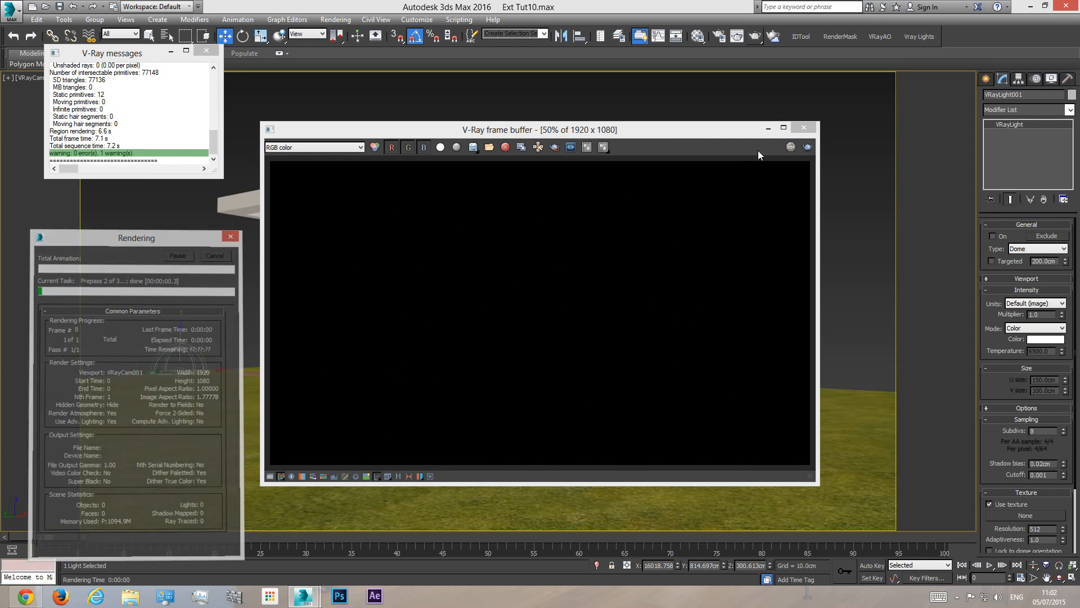
{"action": "left_click", "coordinate": [804, 128]}
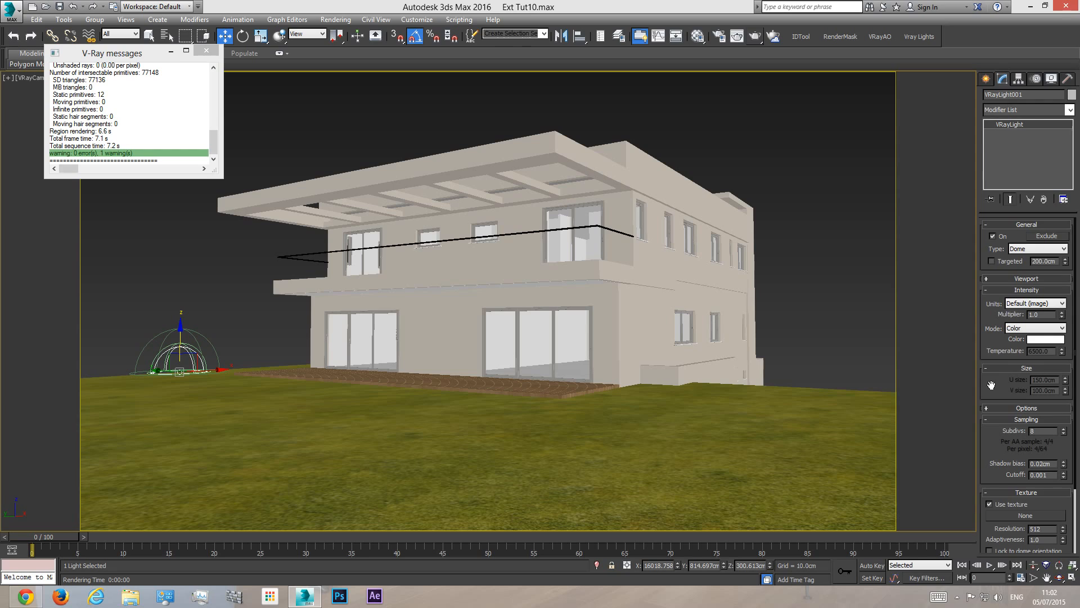
- Assign a VRayHDRI map as the dome light's texture
{"action": "scroll", "coordinate": [992, 385], "scroll_direction": "down", "scroll_amount": 2}
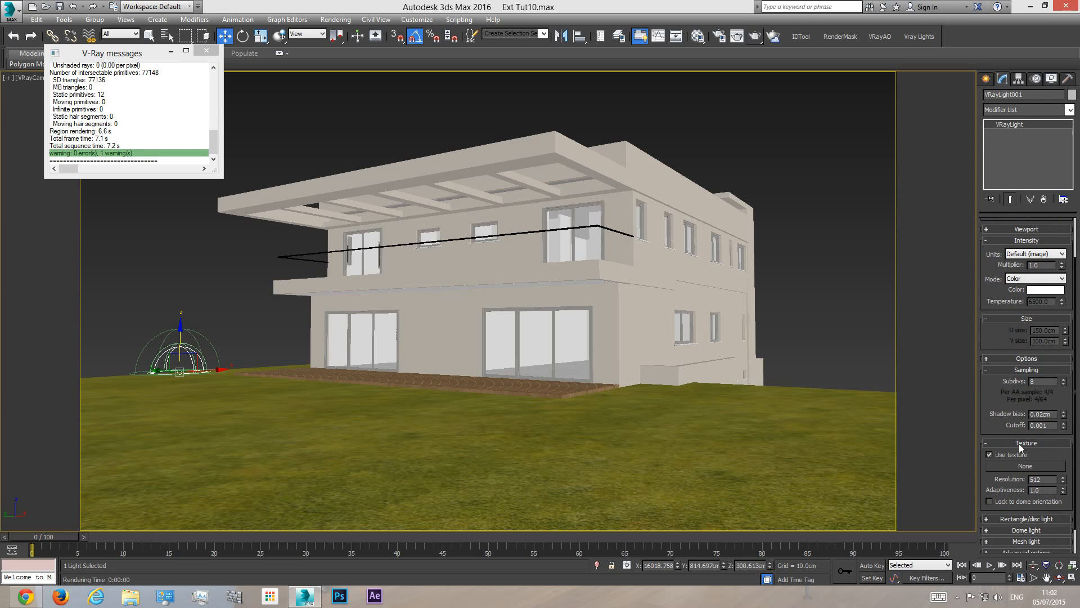
{"action": "left_click", "coordinate": [1024, 467]}
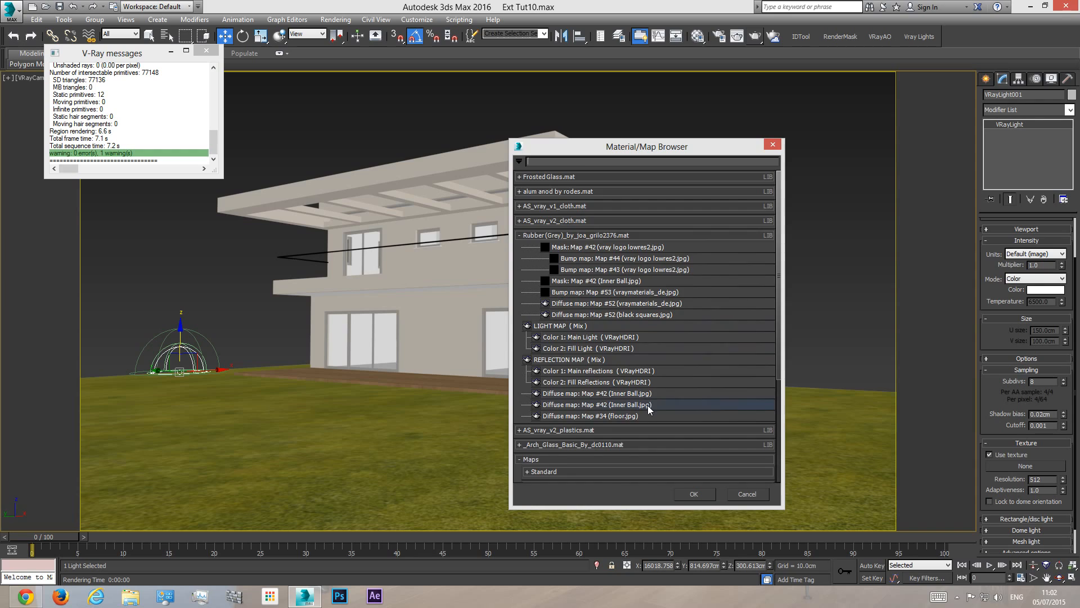
{"action": "scroll", "coordinate": [613, 371], "scroll_direction": "down", "scroll_amount": 2}
{"action": "left_click", "coordinate": [543, 431]}
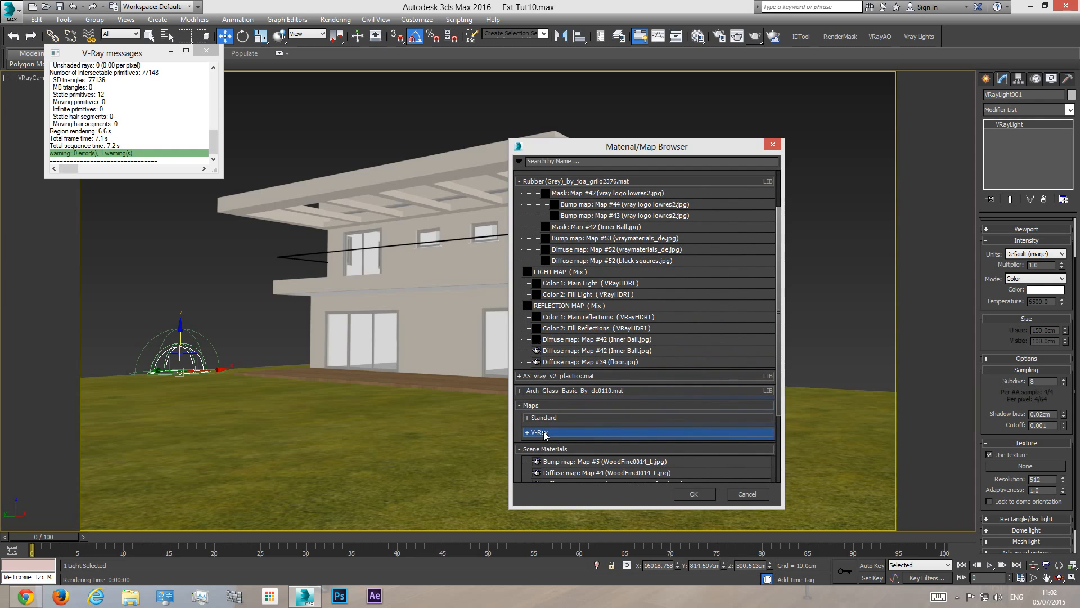
{"action": "scroll", "coordinate": [554, 417], "scroll_direction": "down", "scroll_amount": 6}
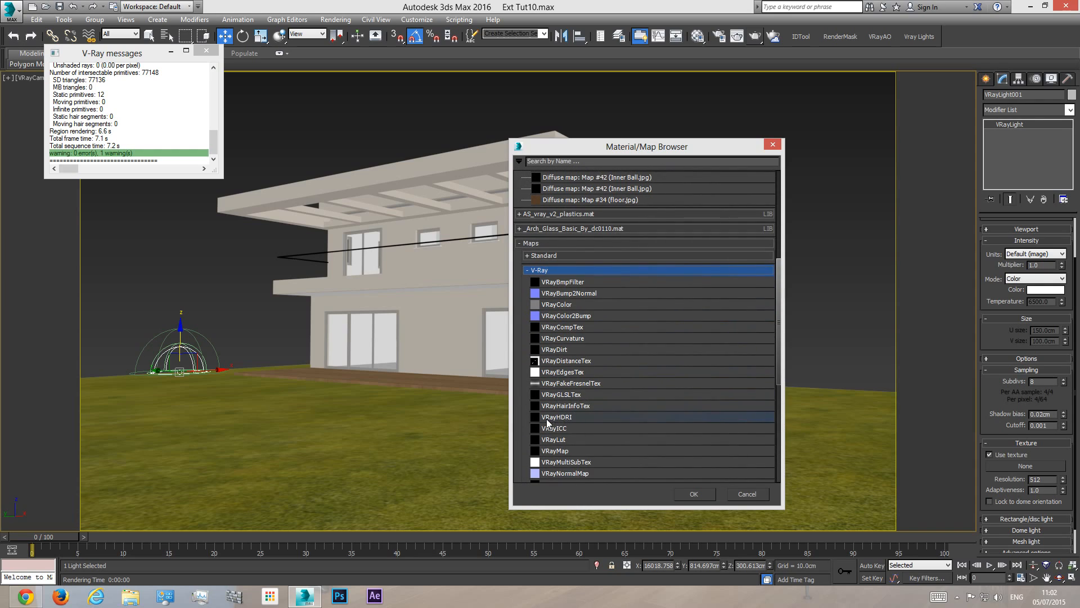
{"action": "double_click", "coordinate": [564, 418]}
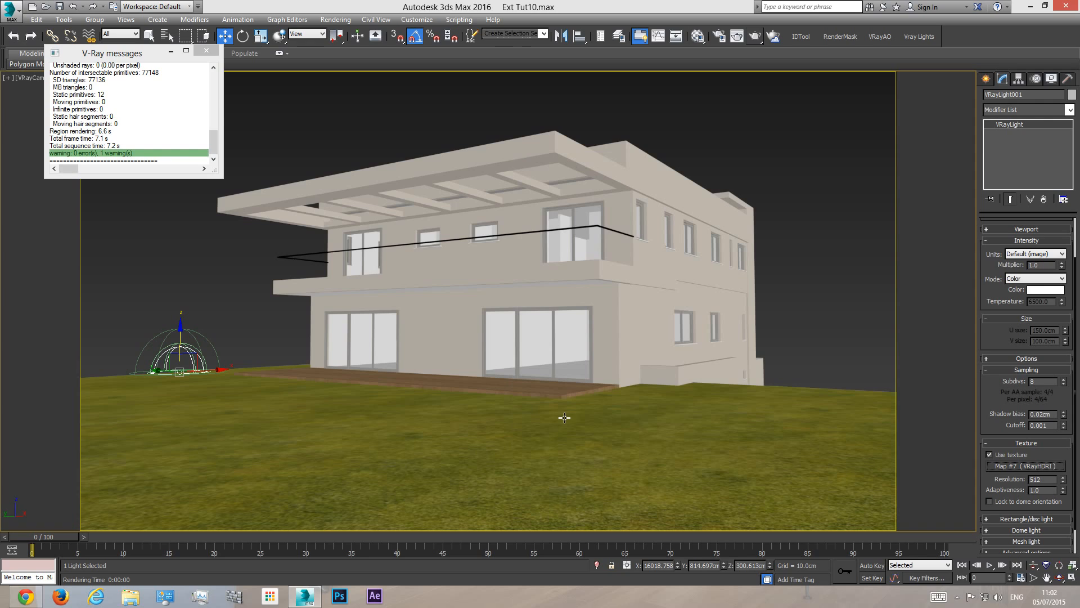
- Place the dome light's VRayHDRI map as an instance in an unused sample slot of the Material Editor
{"action": "left_click", "coordinate": [698, 36]}
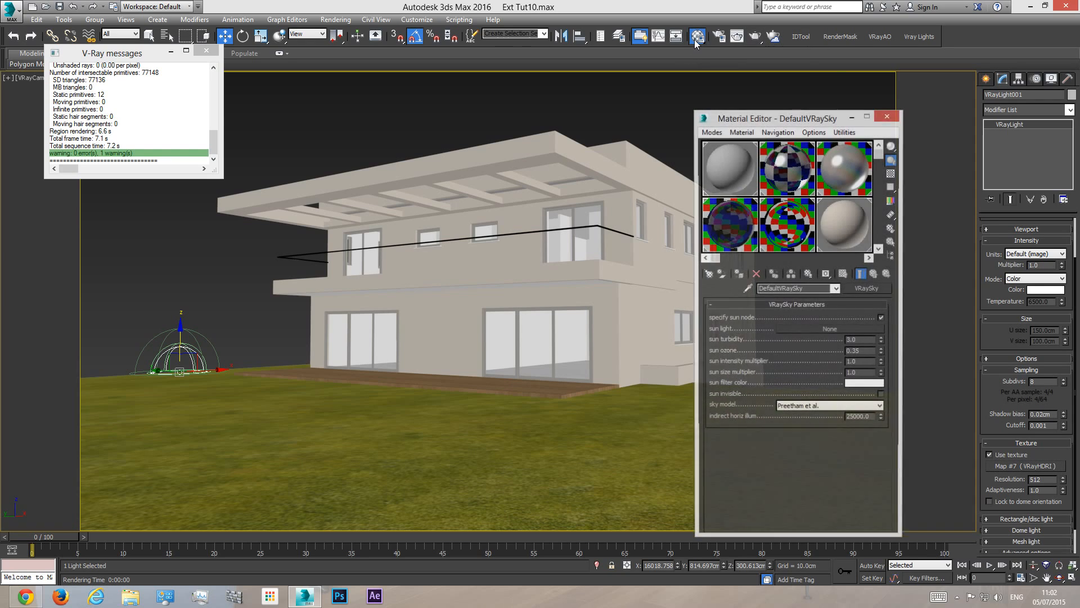
{"action": "left_click_drag", "start_coordinate": [799, 99], "coordinate": [561, 99]}
{"action": "left_click", "coordinate": [631, 240]}
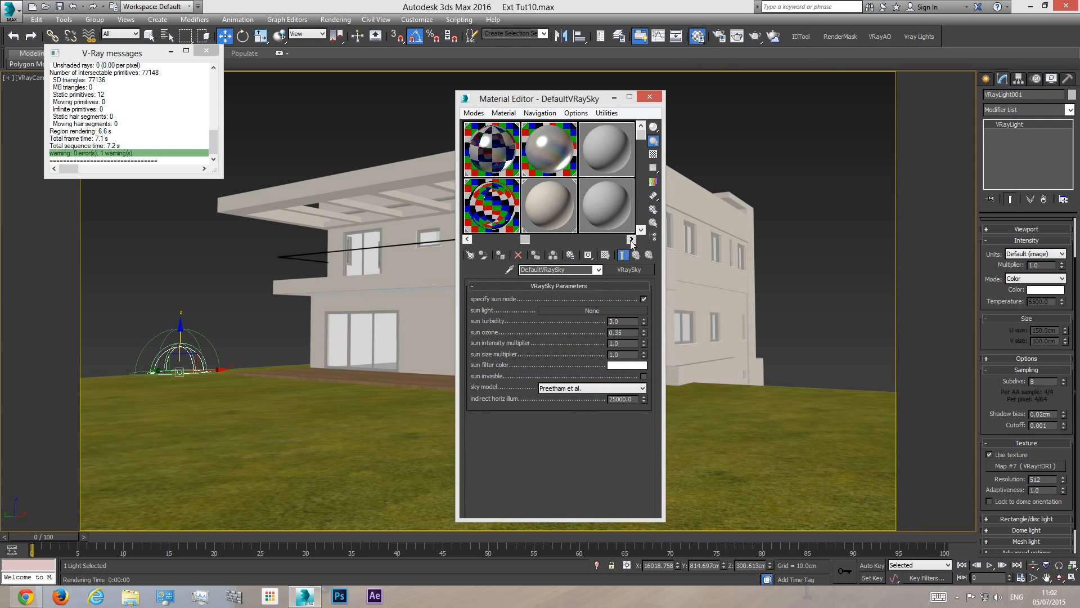
{"action": "left_click", "coordinate": [600, 209]}
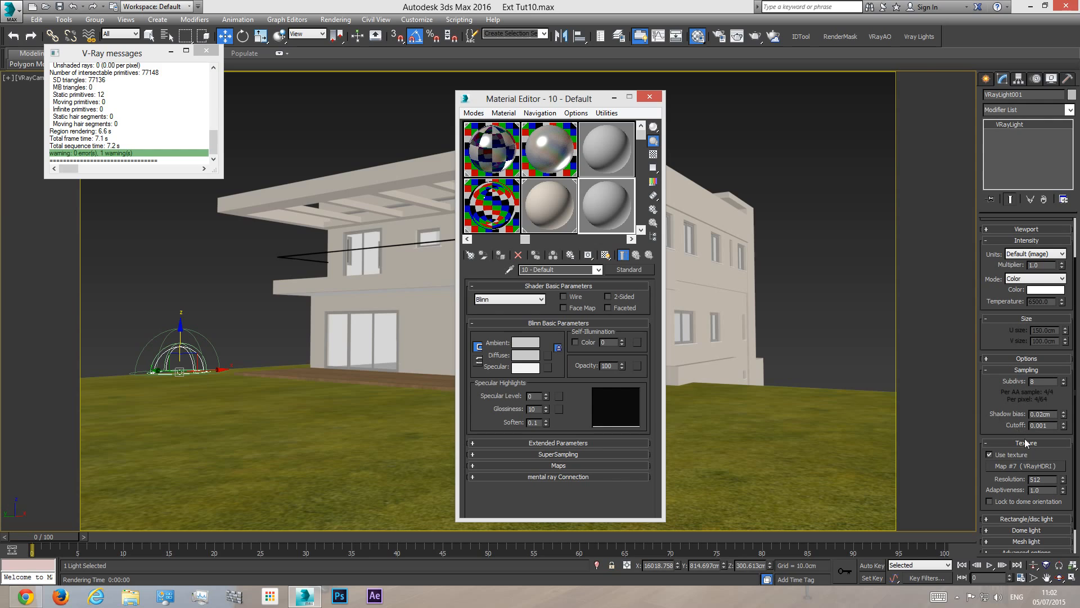
{"action": "left_click_drag", "start_coordinate": [1044, 470], "coordinate": [602, 210]}
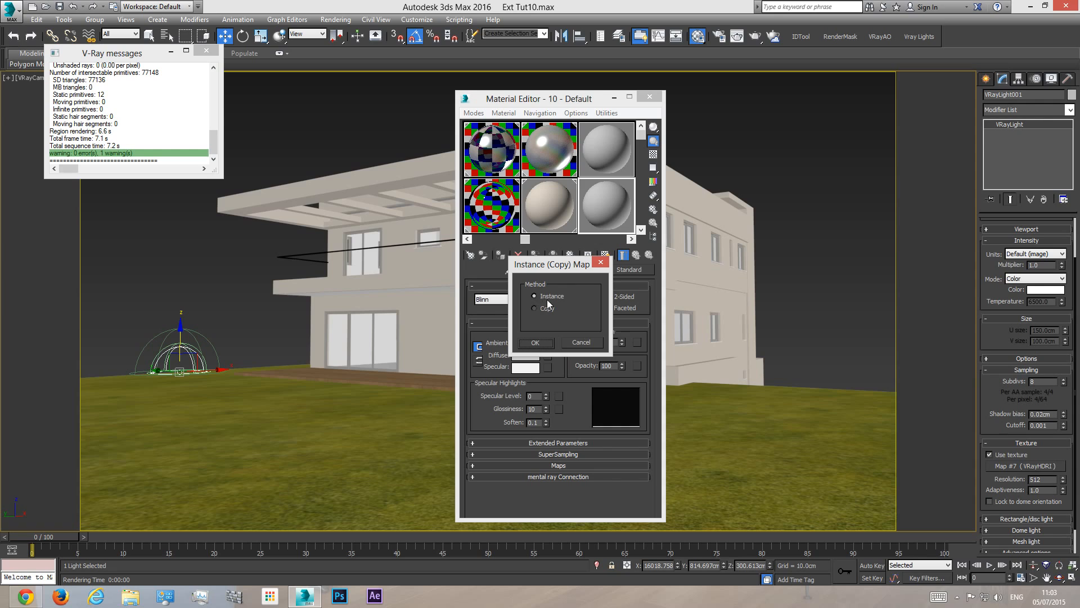
{"action": "left_click", "coordinate": [535, 343]}
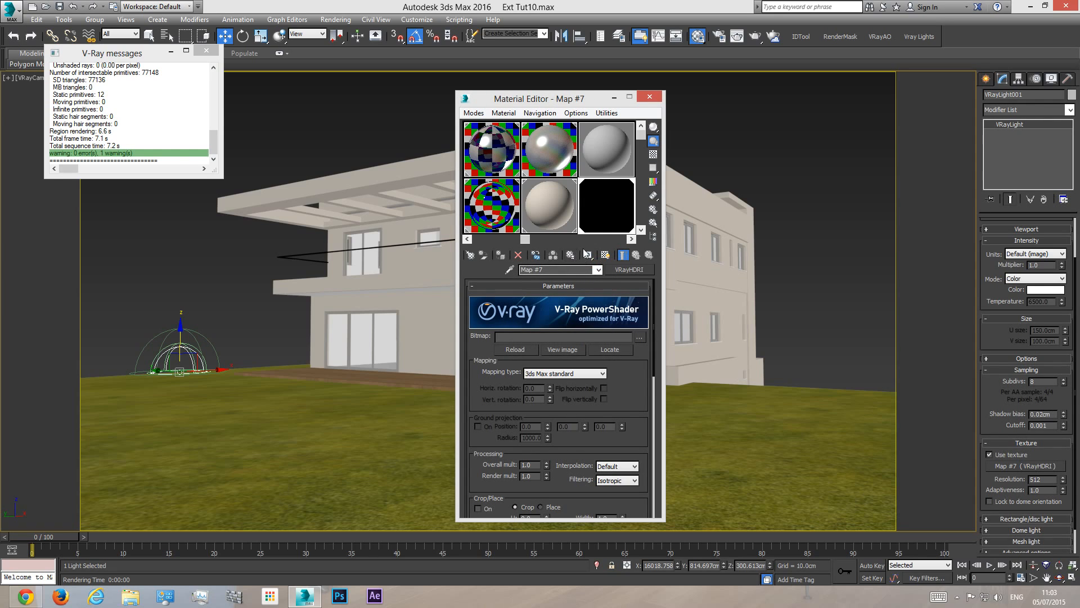
- Preview the sky images in the HDRi_v1\HDR folder and load VizPeople_non_commercial_hdr_v1_05.hdr as the VRayHDRI bitmap
{"action": "left_click", "coordinate": [640, 338]}
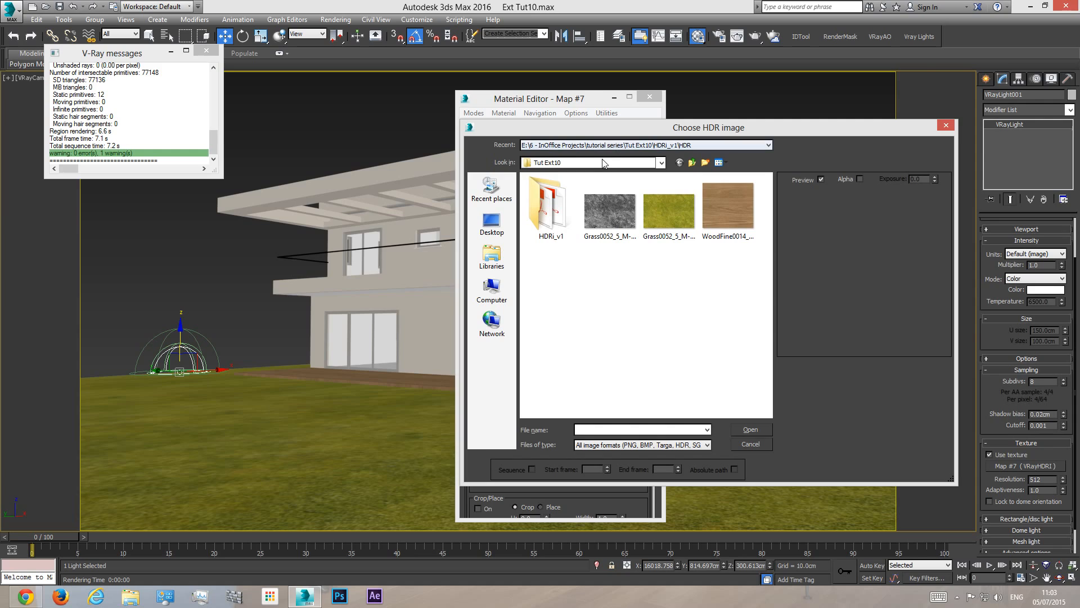
{"action": "double_click", "coordinate": [554, 217]}
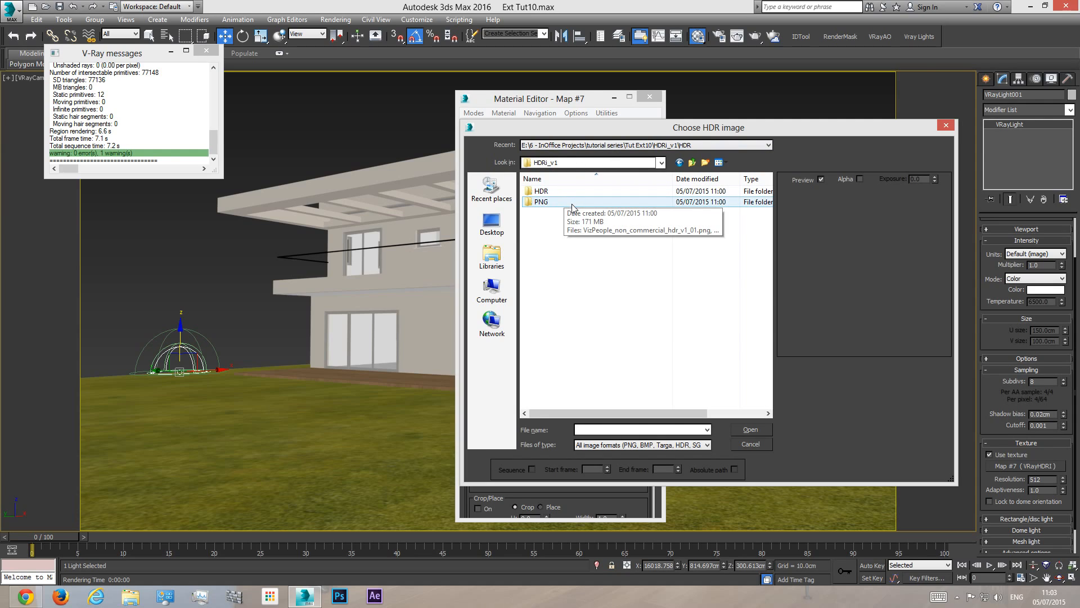
{"action": "double_click", "coordinate": [542, 192]}
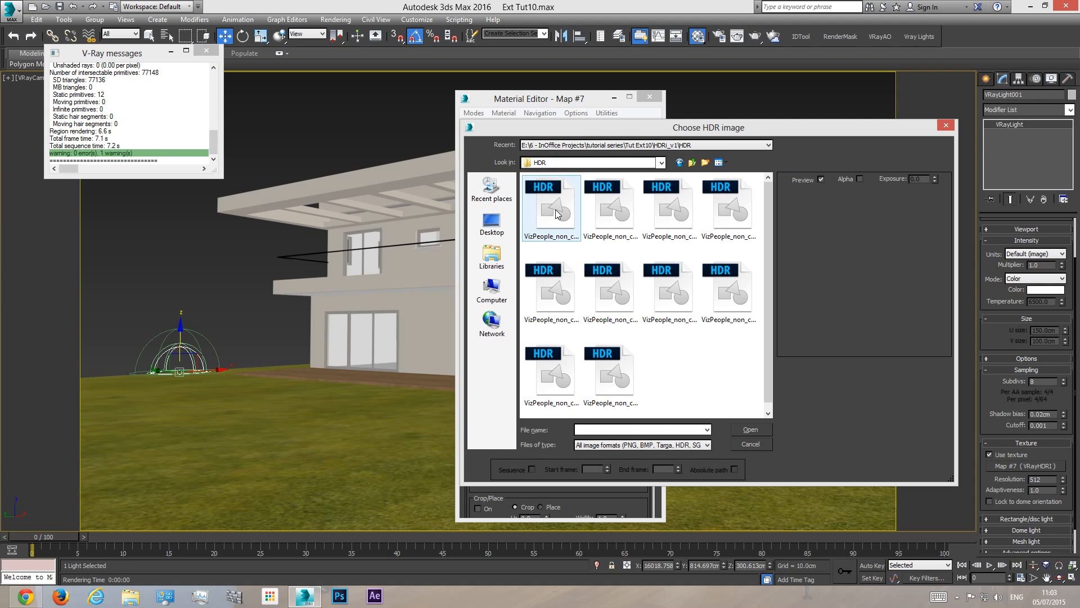
{"action": "left_click", "coordinate": [556, 214]}
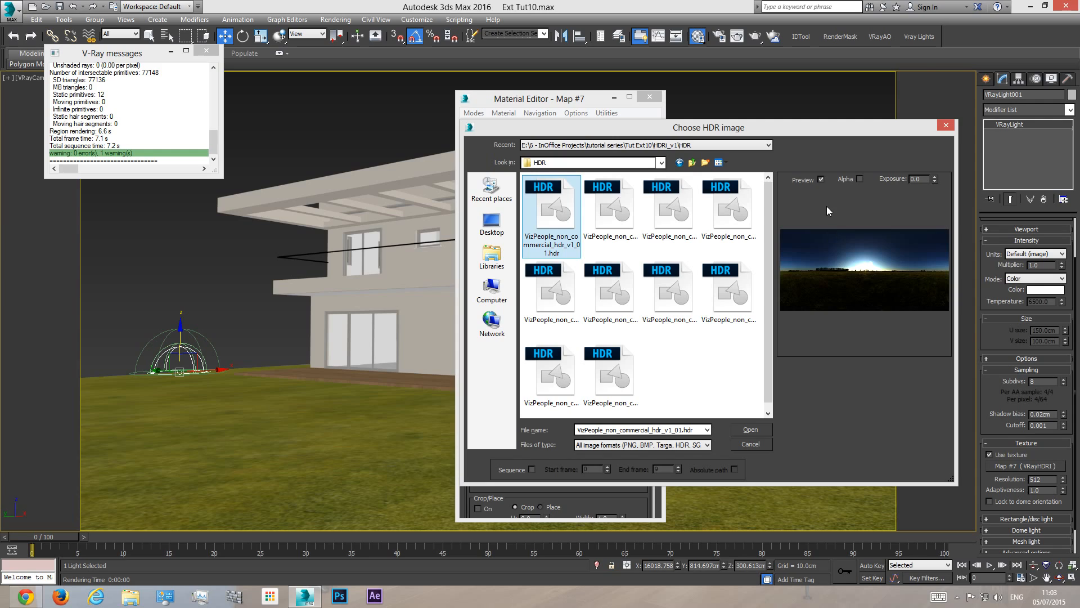
{"action": "left_click_drag", "start_coordinate": [761, 126], "coordinate": [715, 133]}
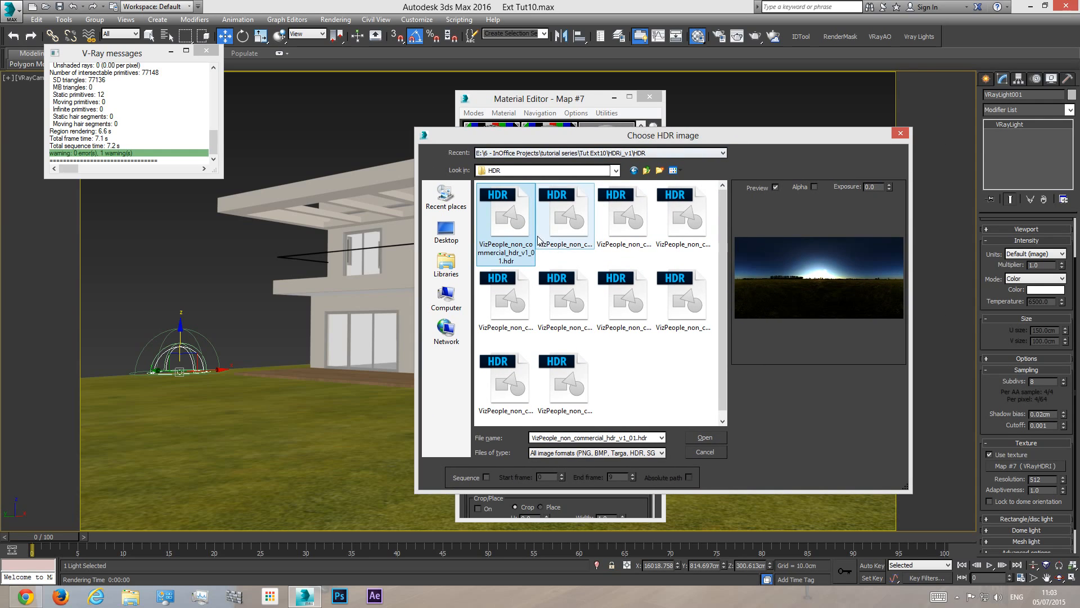
{"action": "left_click", "coordinate": [544, 236]}
{"action": "key", "text": "Right"}
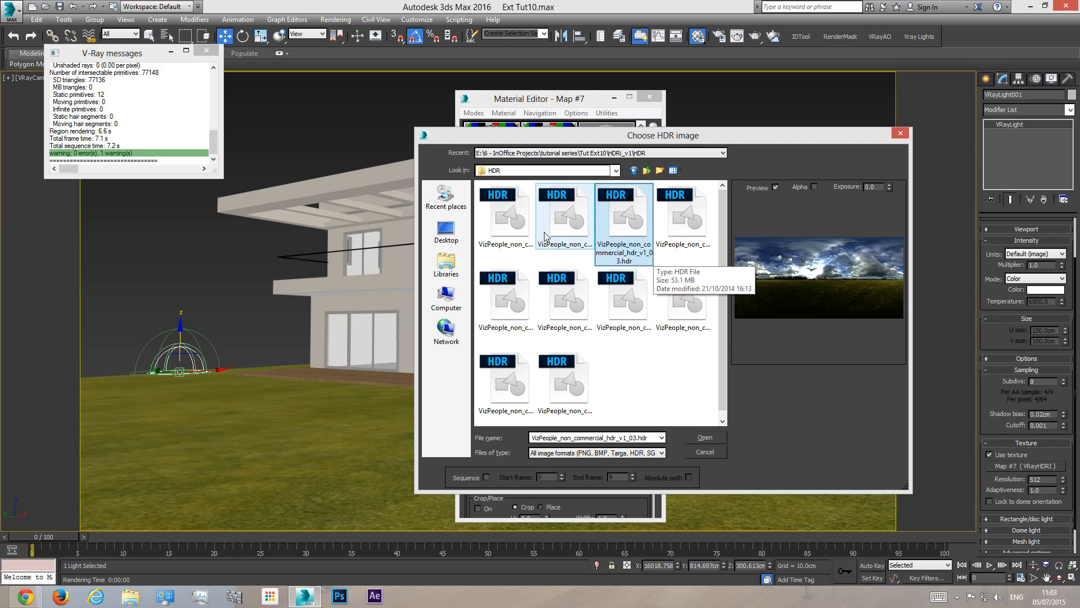
{"action": "key", "text": "Right"}
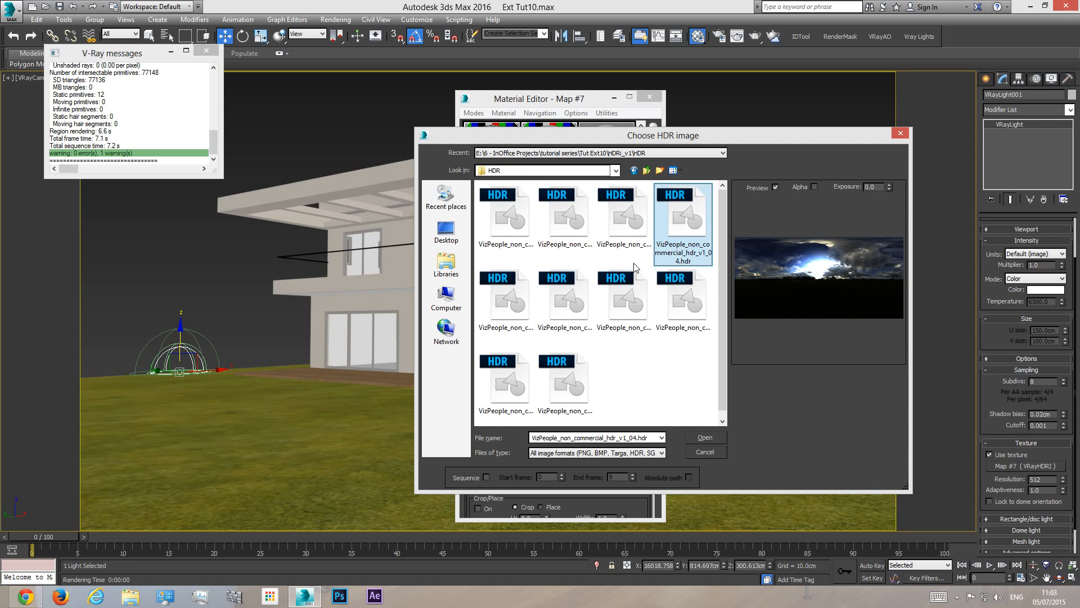
{"action": "left_click", "coordinate": [520, 298]}
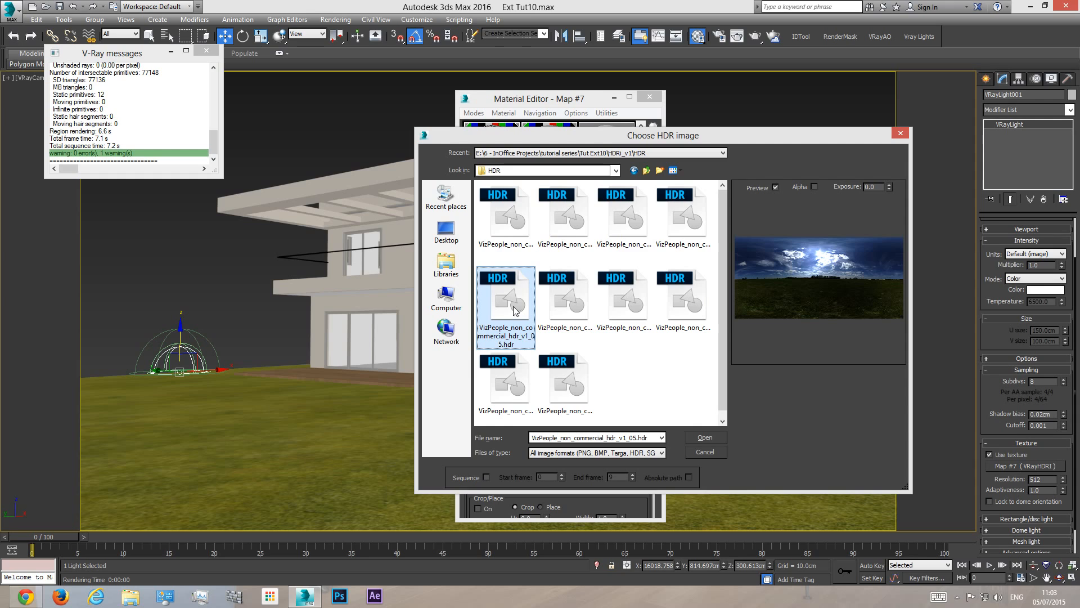
{"action": "left_click", "coordinate": [715, 439]}
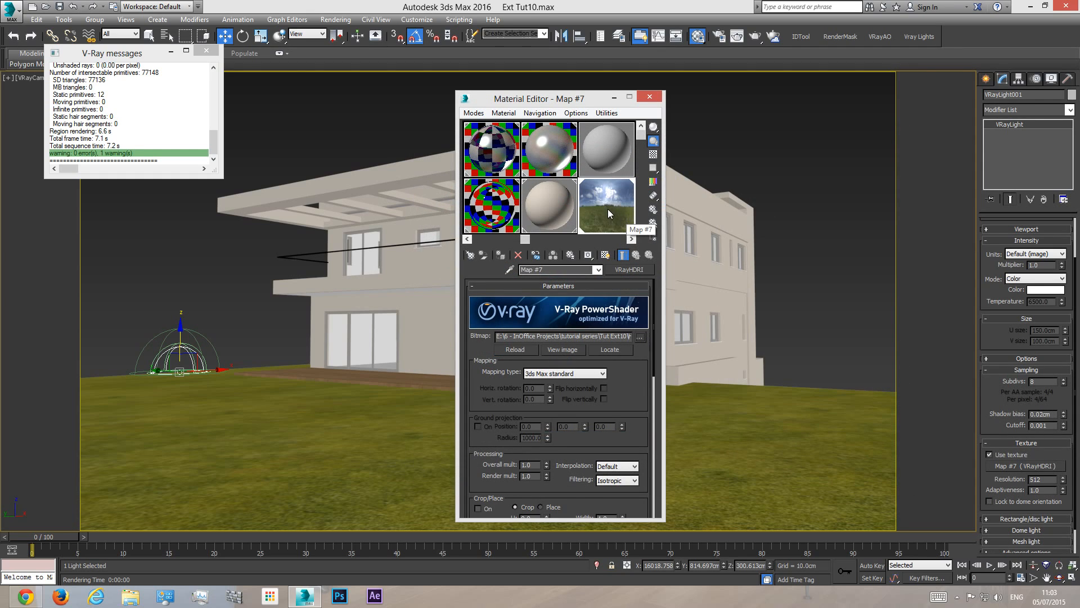
- Inspect the loaded sky map in an enlarged preview and set its mapping type to Spherical
{"action": "double_click", "coordinate": [606, 210]}
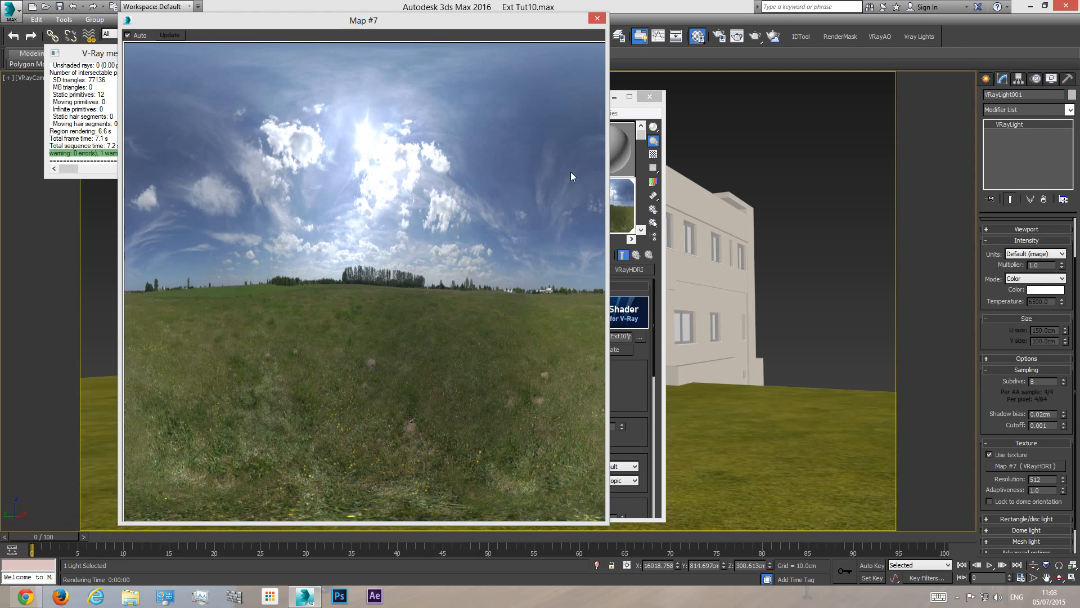
{"action": "left_click", "coordinate": [597, 19]}
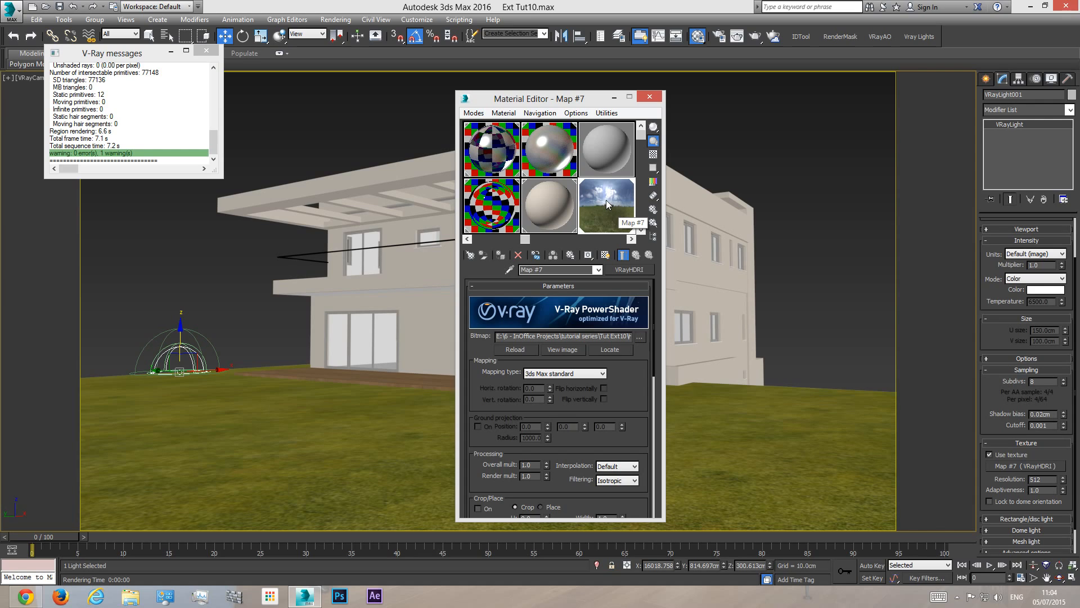
{"action": "left_click", "coordinate": [560, 375]}
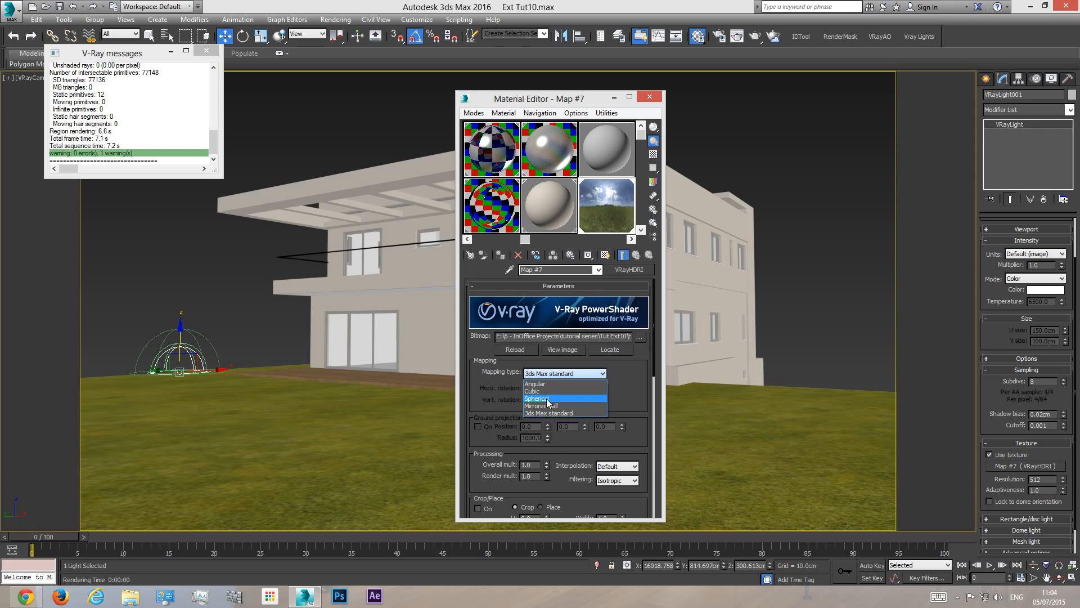
{"action": "left_click", "coordinate": [548, 400]}
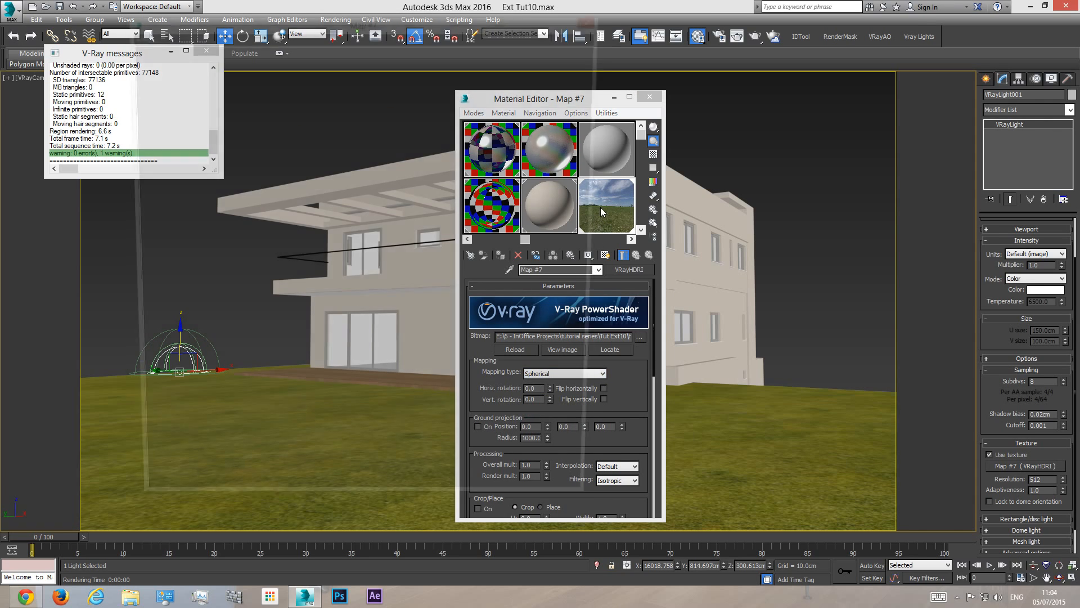
- Try a horizontal rotation of about 127 on the sky map beside its enlarged preview, and reset the rotation to 0
{"action": "double_click", "coordinate": [600, 207]}
{"action": "left_click_drag", "start_coordinate": [528, 22], "coordinate": [452, 26]}
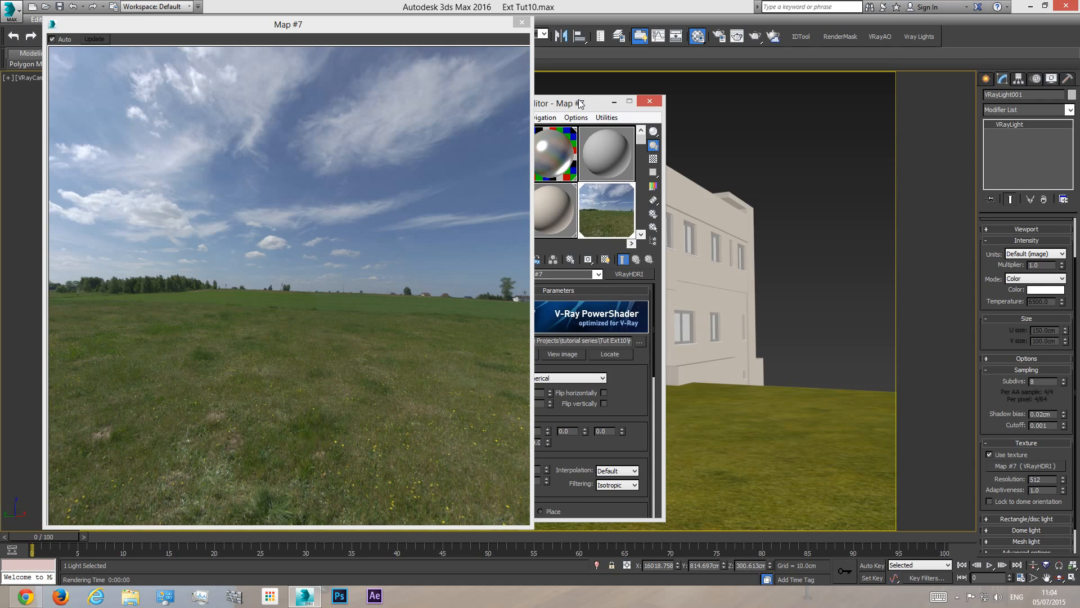
{"action": "left_click_drag", "start_coordinate": [579, 99], "coordinate": [778, 97]}
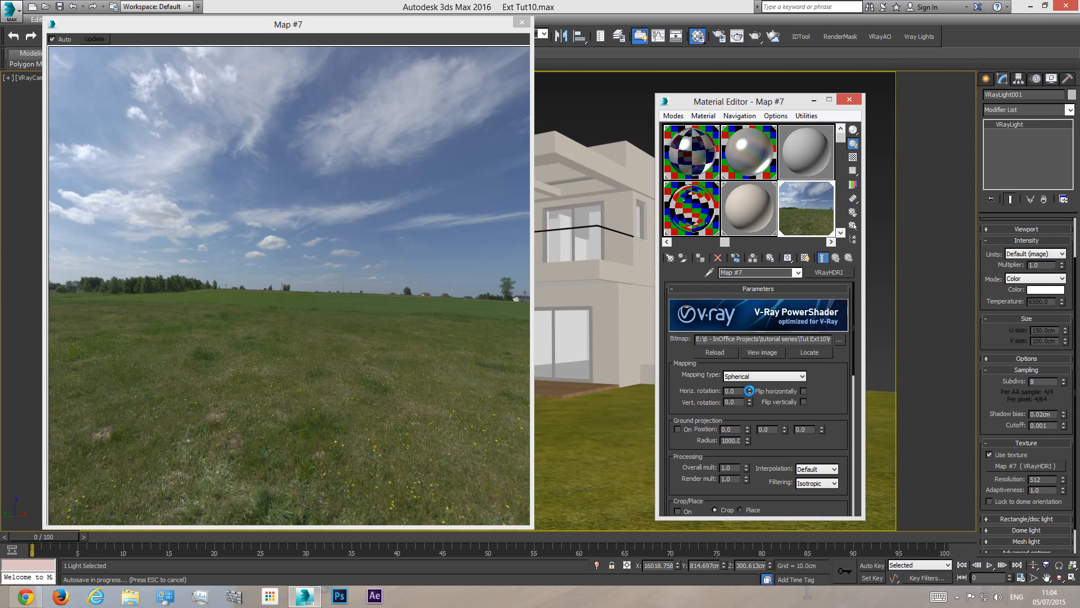
{"action": "left_click_drag", "start_coordinate": [750, 389], "coordinate": [742, 319]}
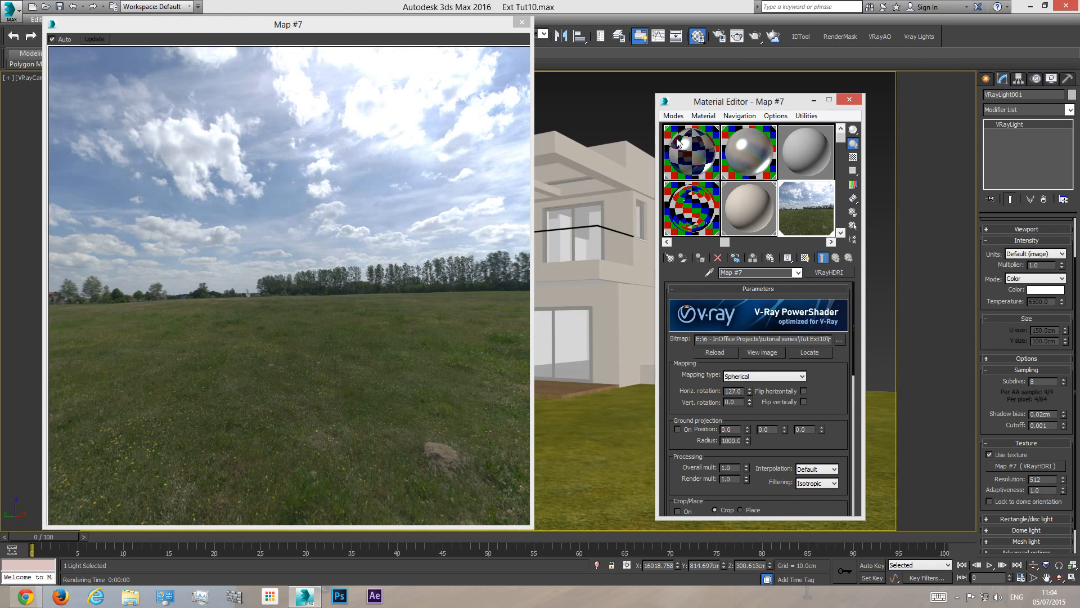
{"action": "double_click", "coordinate": [733, 391]}
{"action": "type", "text": "0"}
{"action": "key", "text": "Return"}
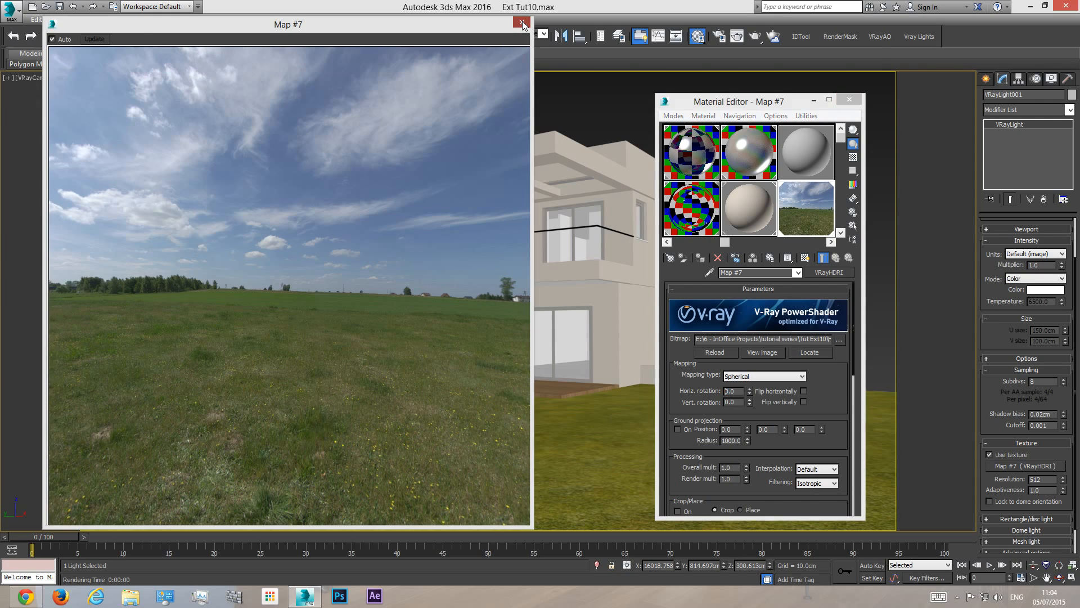
{"action": "left_click", "coordinate": [521, 22]}
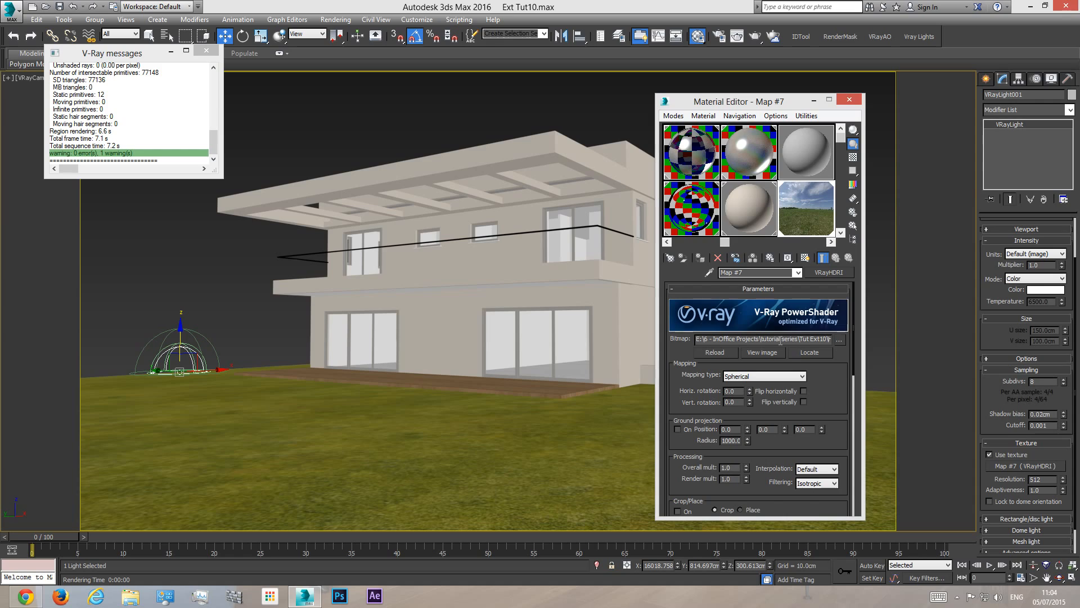
- Review the mapping type options while keeping Spherical, recheck the enlarged sky preview, and close the Material Editor
{"action": "left_click", "coordinate": [745, 376]}
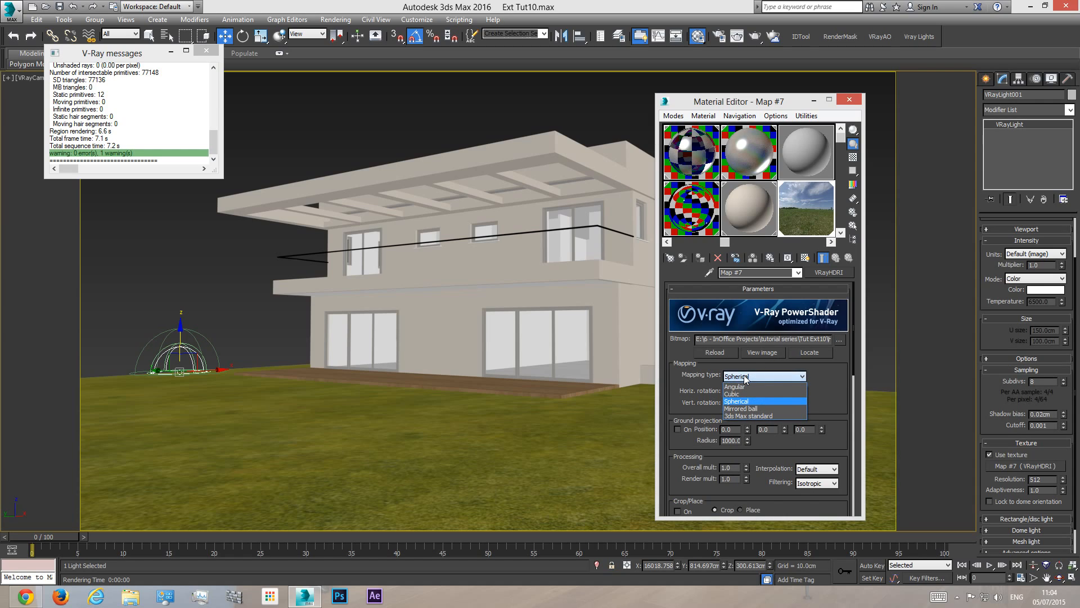
{"action": "left_click", "coordinate": [747, 403]}
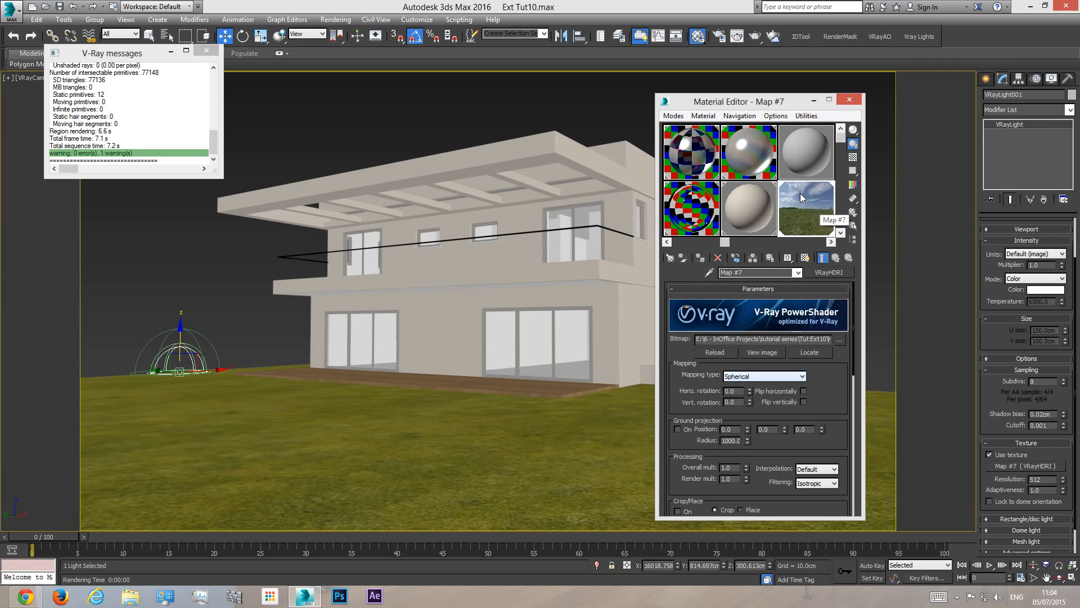
{"action": "left_click", "coordinate": [743, 377]}
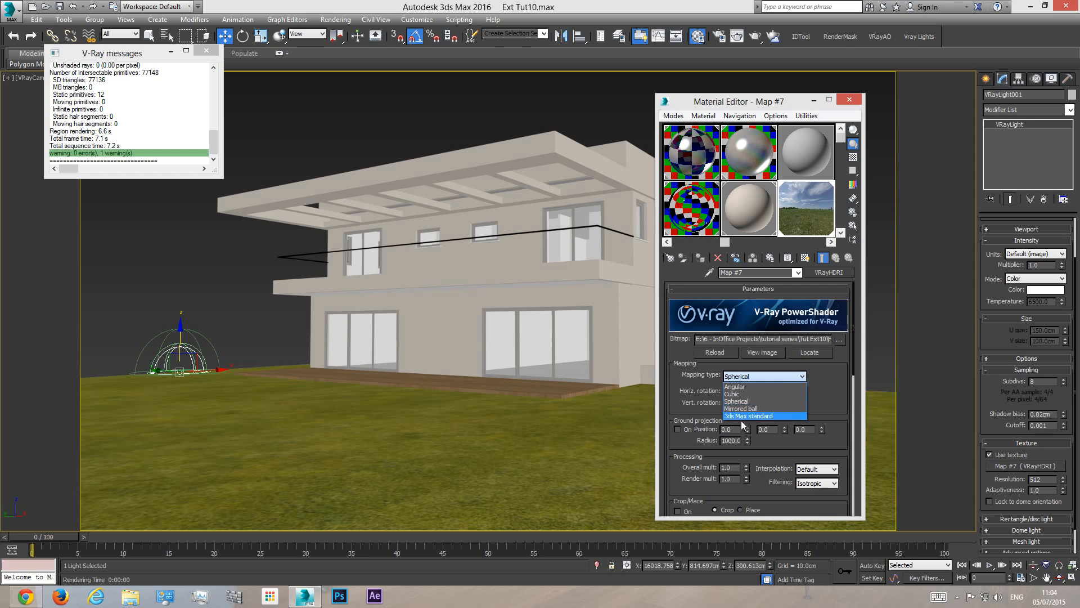
{"action": "left_click", "coordinate": [807, 225]}
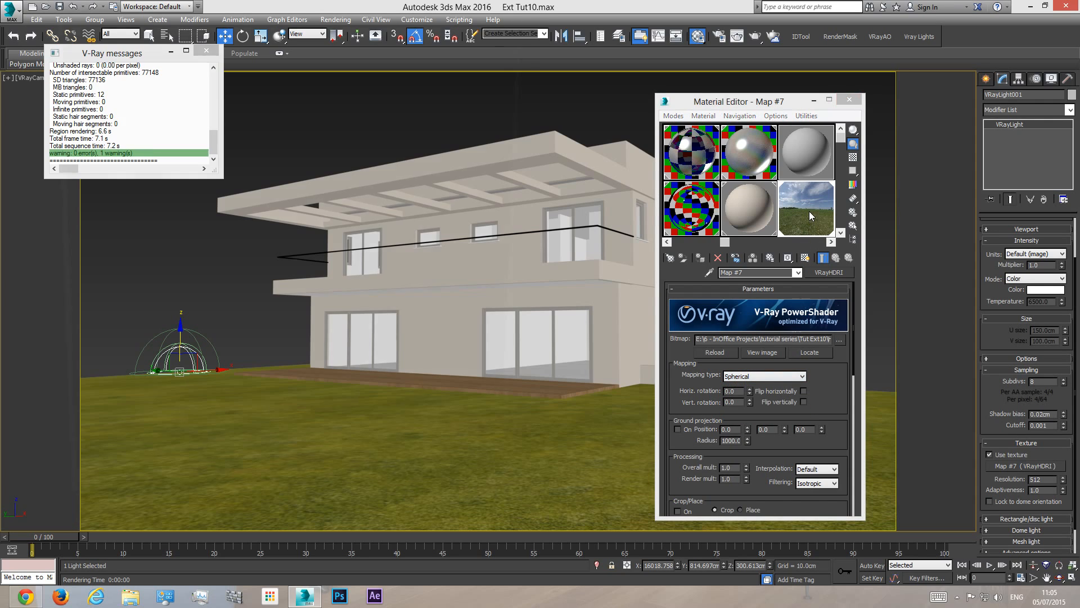
{"action": "double_click", "coordinate": [809, 211]}
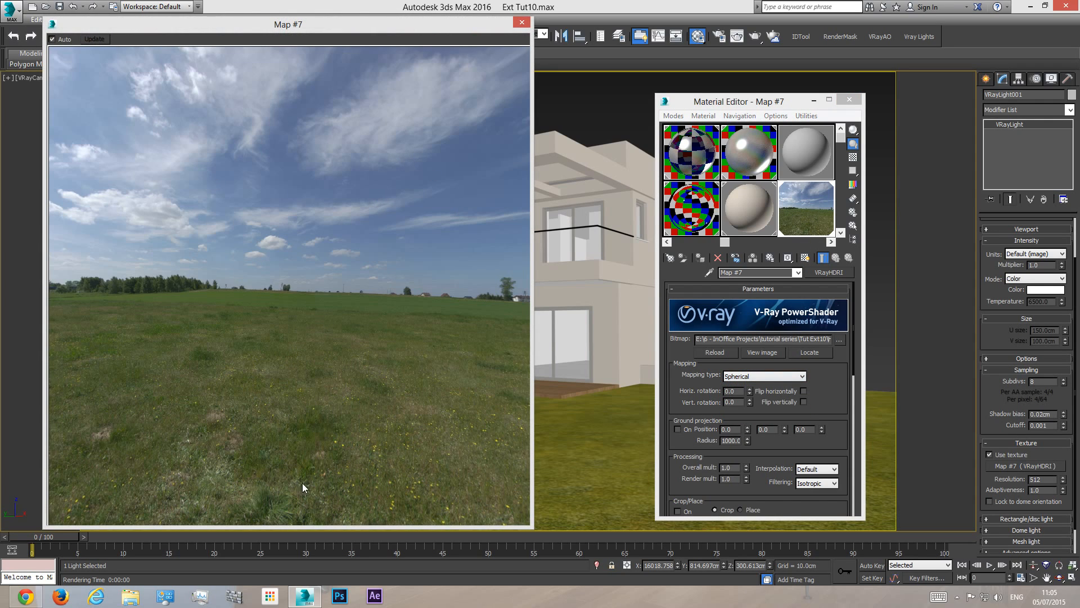
{"action": "left_click", "coordinate": [522, 21]}
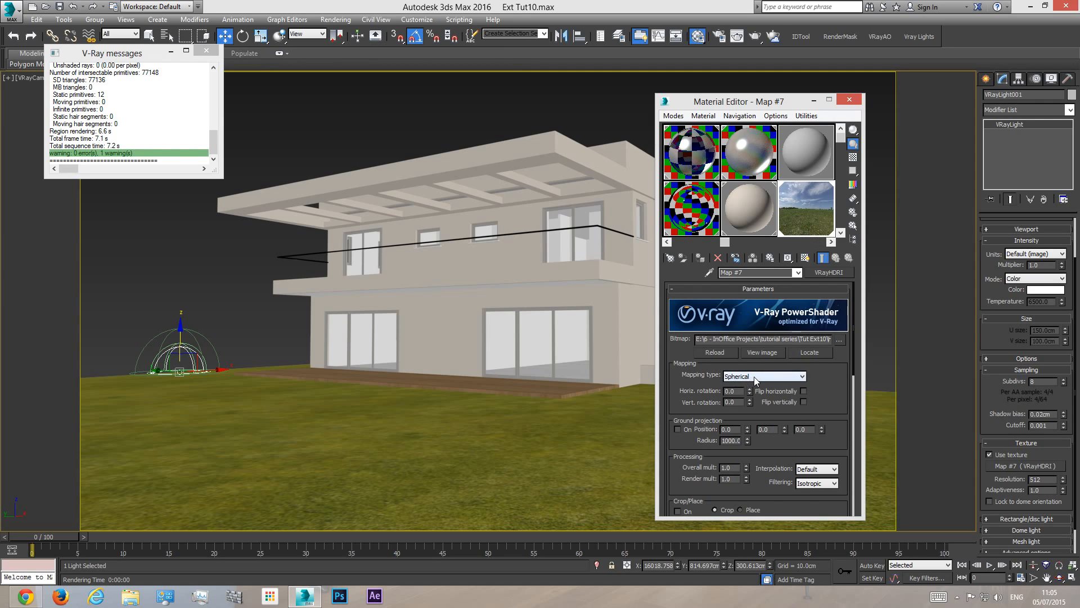
{"action": "left_click", "coordinate": [849, 100]}
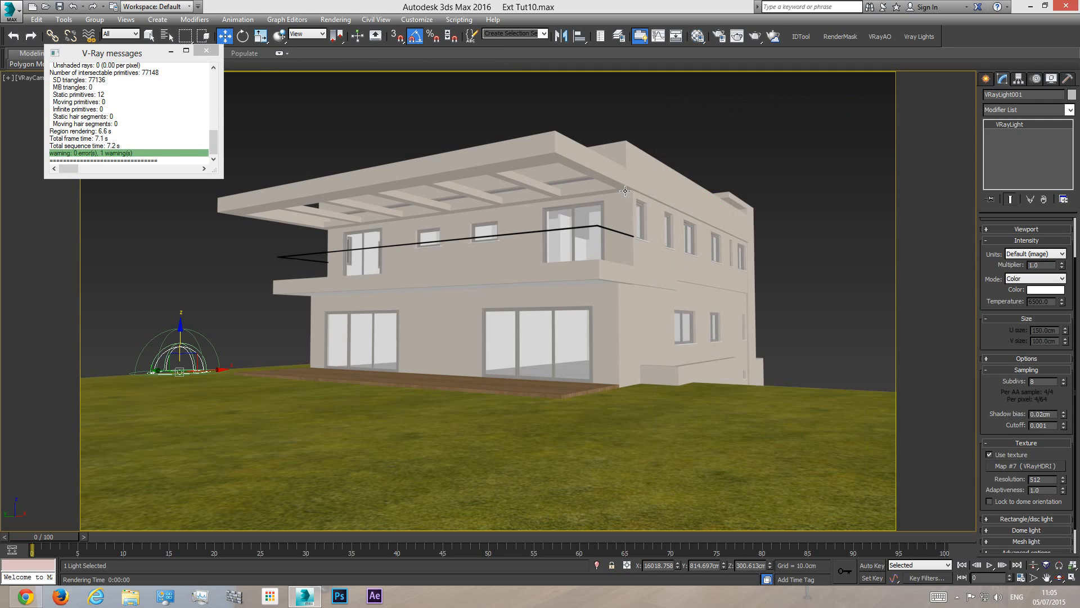
- Test-render the camera view, close the frame buffer, and set the dome light's intensity multiplier to 30
{"action": "left_click", "coordinate": [755, 39]}
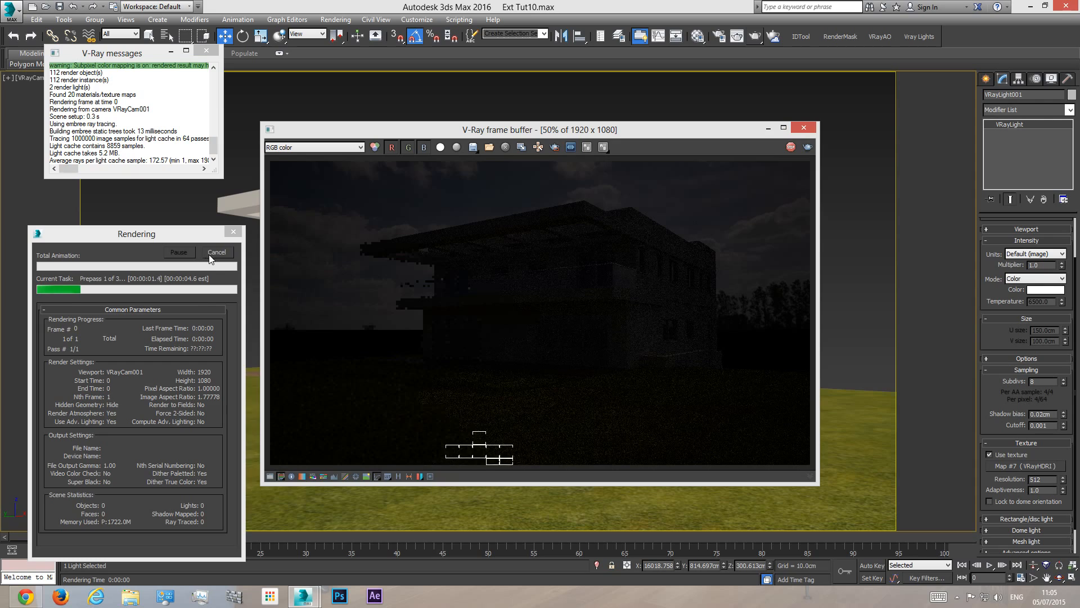
{"action": "left_click", "coordinate": [804, 128]}
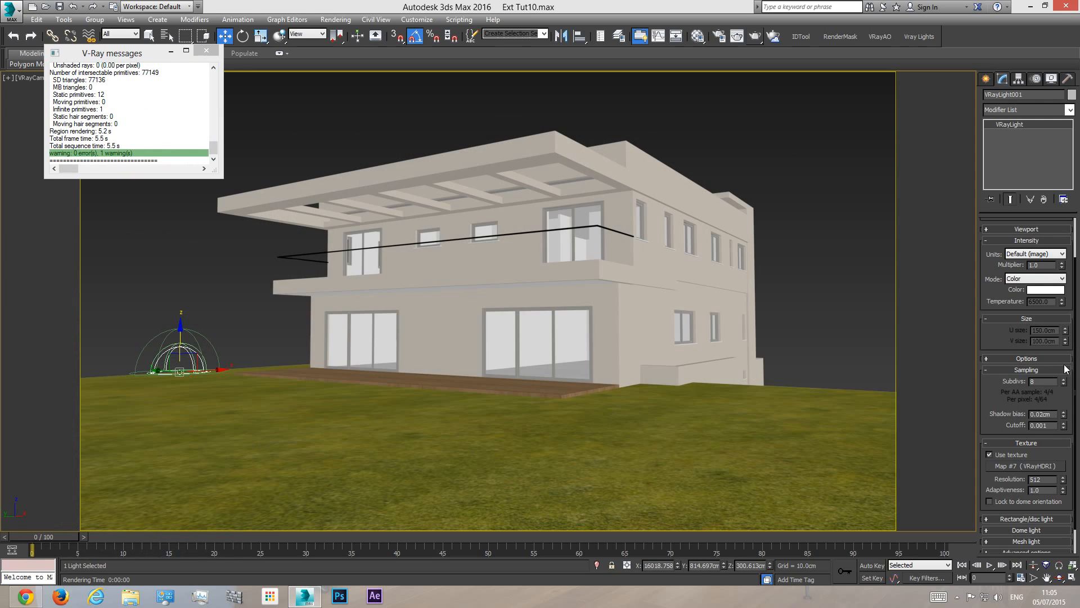
{"action": "scroll", "coordinate": [1005, 394], "scroll_direction": "up", "scroll_amount": 3}
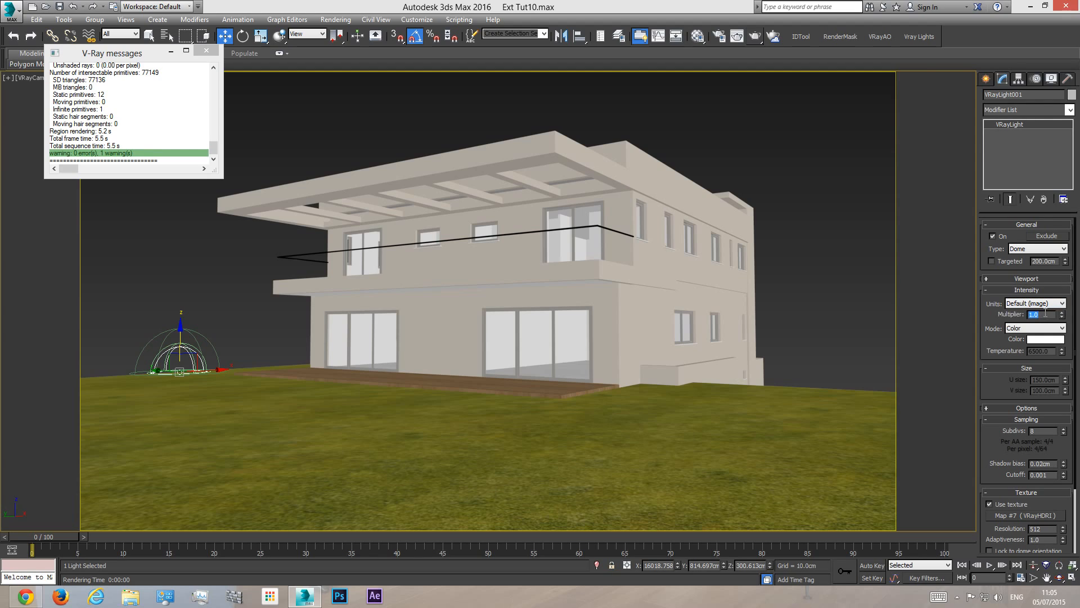
{"action": "key", "text": "Return"}
- Test-render the camera view twice with the stronger dome light, stopping early and closing the frame buffer each time
{"action": "left_click", "coordinate": [758, 36]}
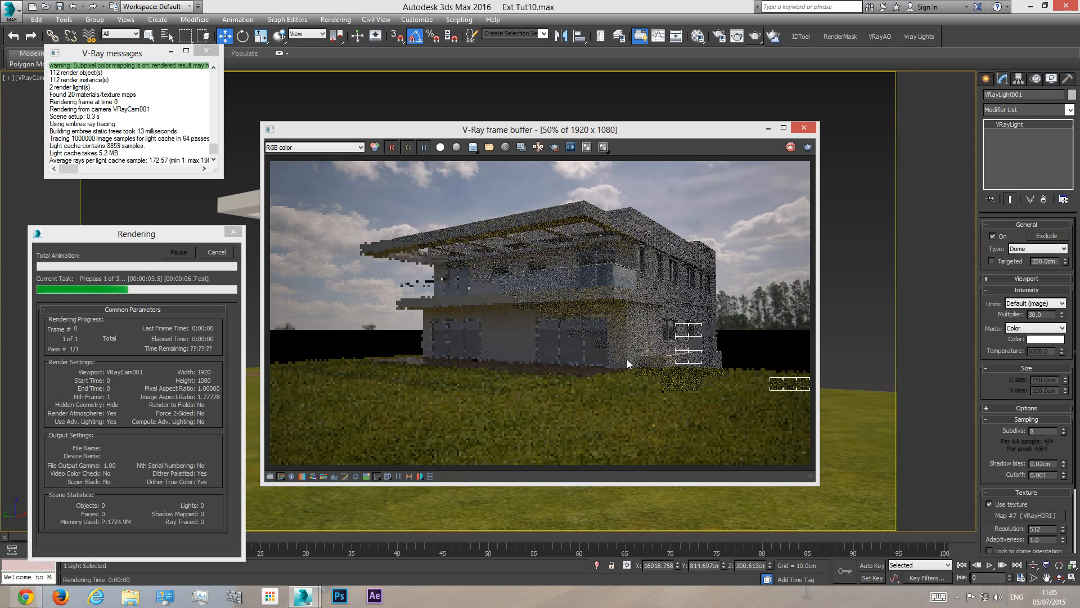
{"action": "left_click", "coordinate": [217, 252]}
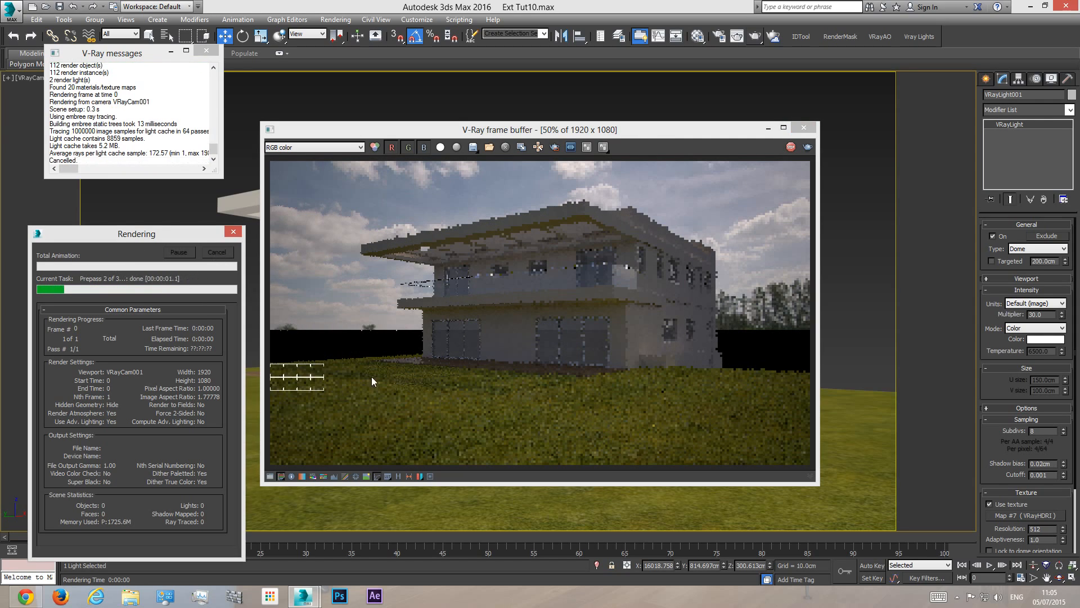
{"action": "left_click", "coordinate": [803, 128]}
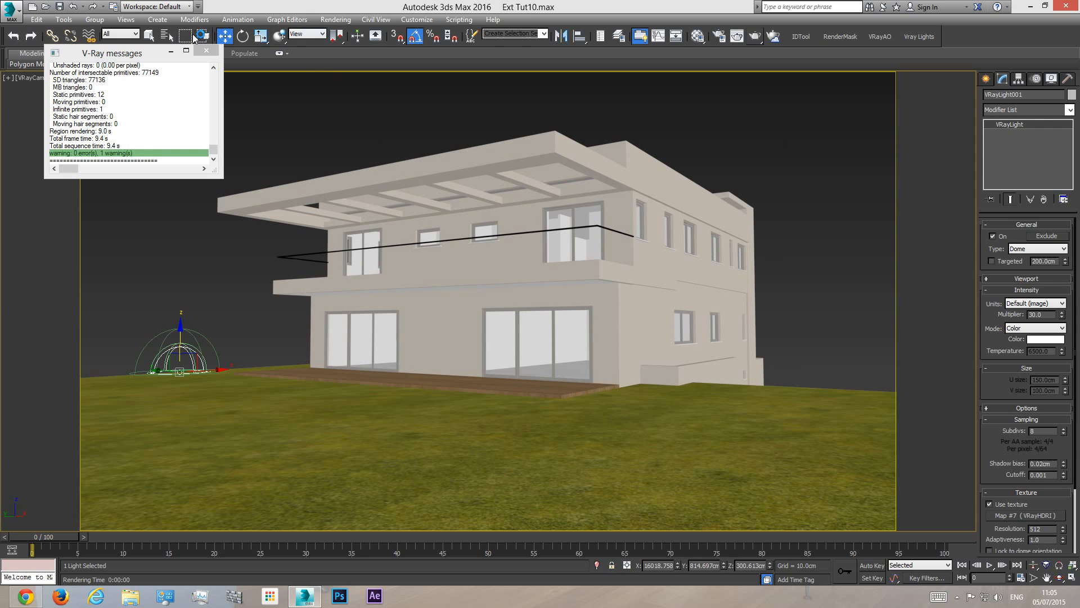
{"action": "left_click", "coordinate": [207, 51]}
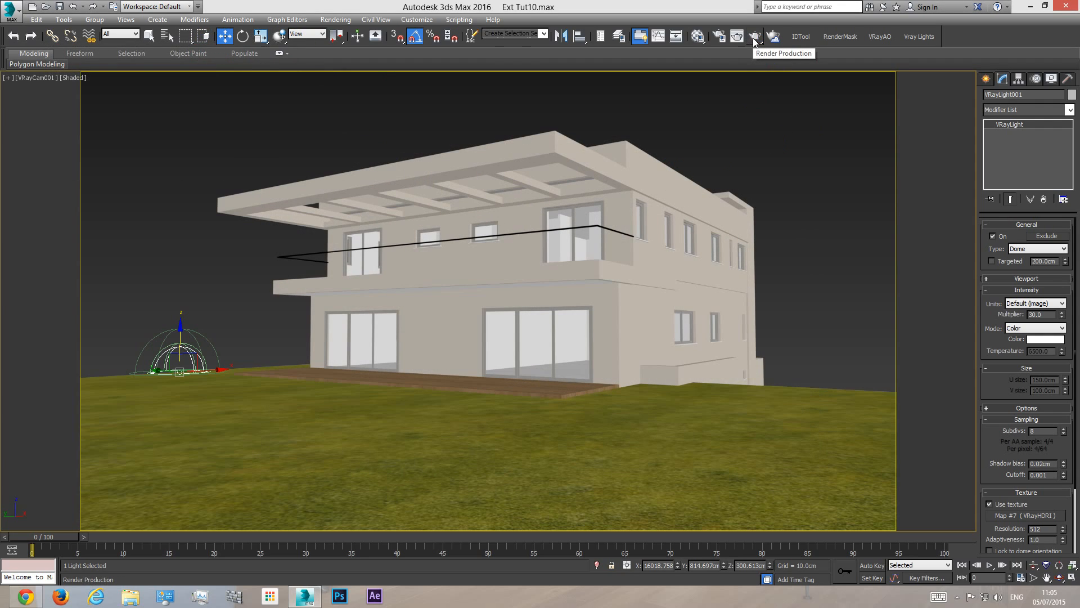
{"action": "left_click", "coordinate": [752, 39]}
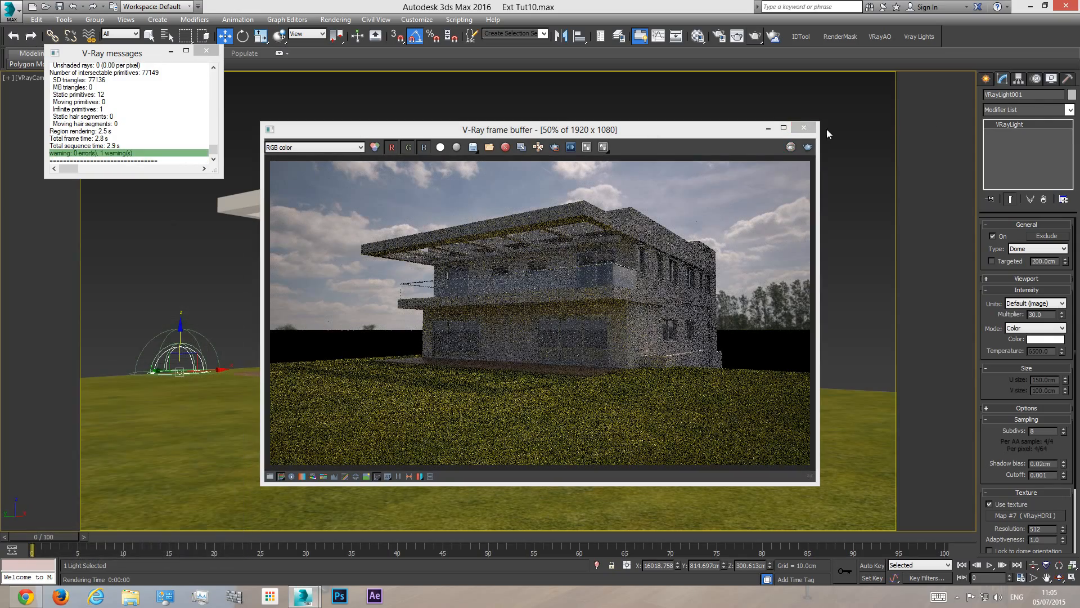
{"action": "left_click", "coordinate": [811, 127]}
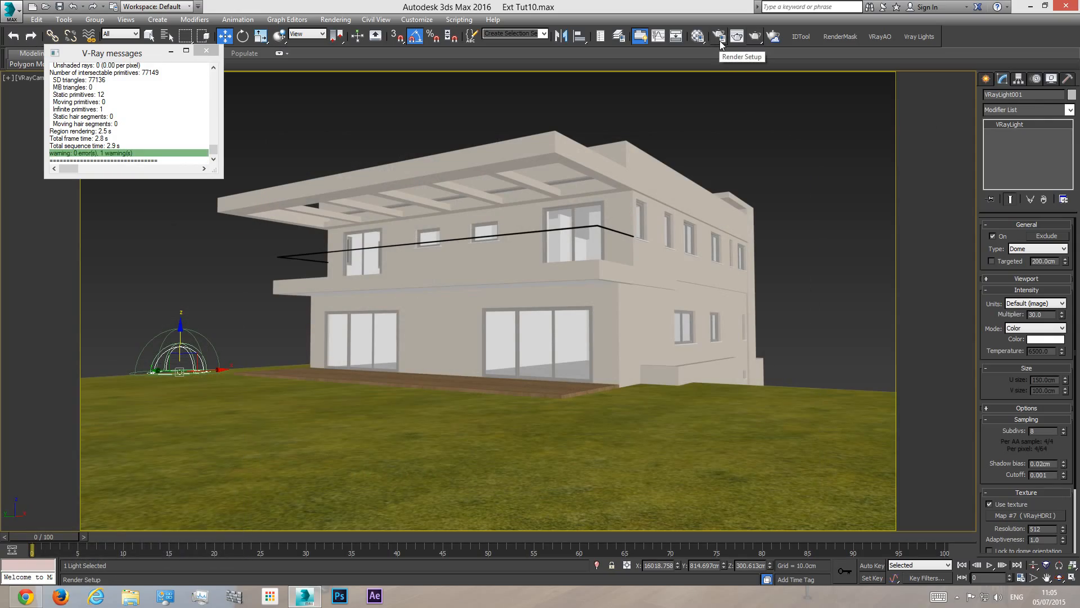
- Open the render settings and set the renderer to V-Ray RT 3.20.02
{"action": "left_click", "coordinate": [720, 41]}
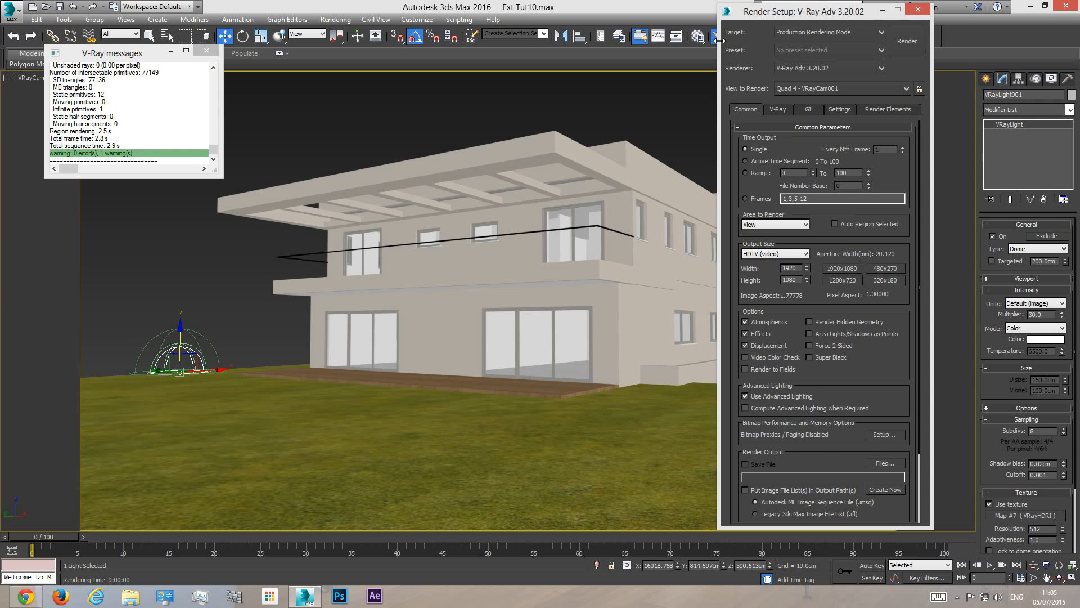
{"action": "left_click", "coordinate": [919, 11]}
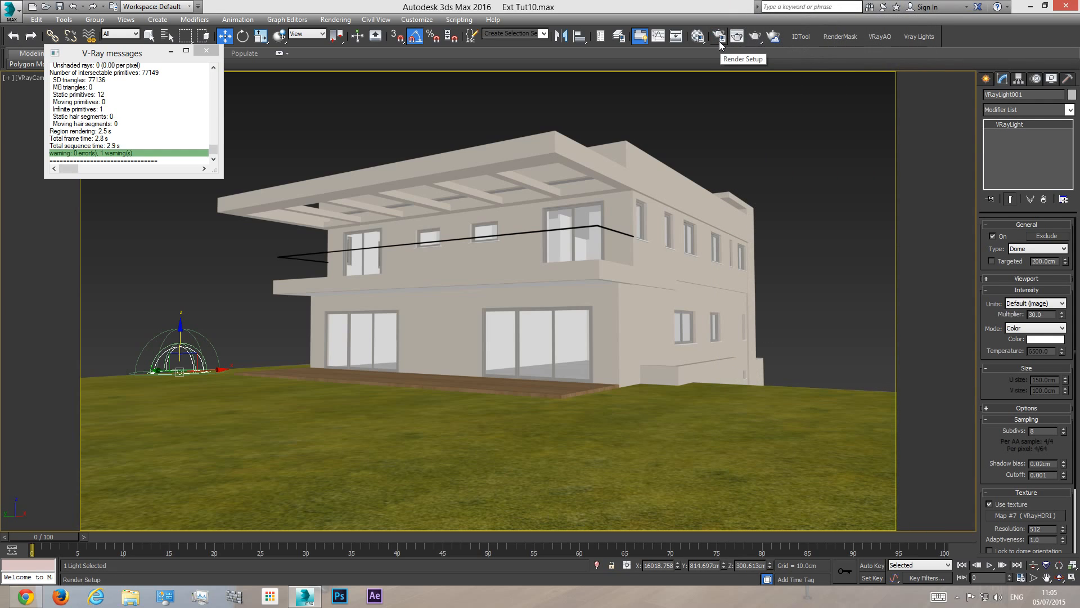
{"action": "left_click", "coordinate": [719, 37]}
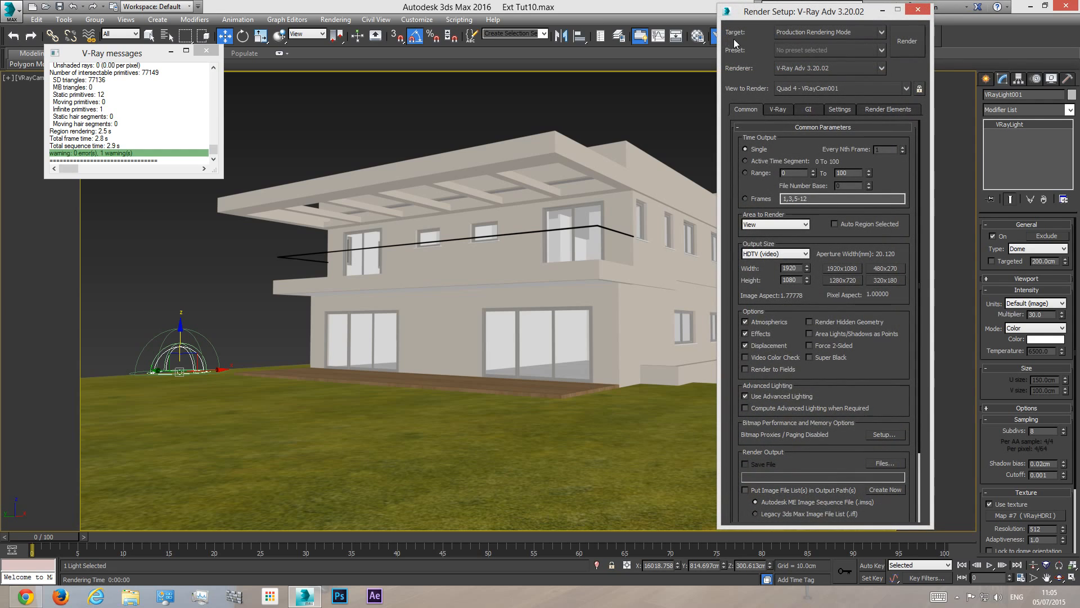
{"action": "left_click", "coordinate": [806, 68]}
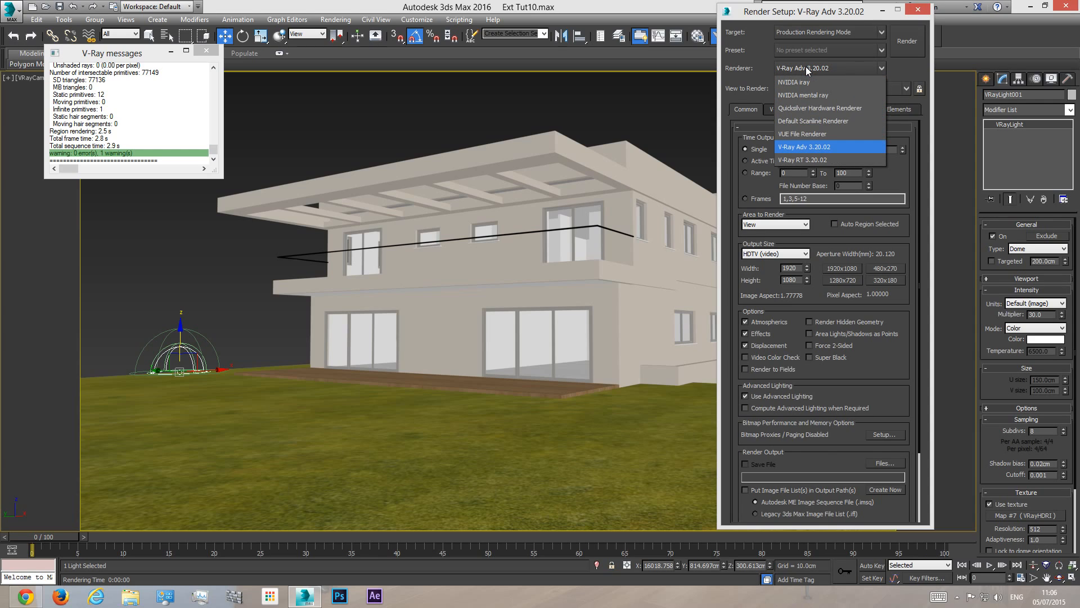
{"action": "left_click", "coordinate": [808, 159]}
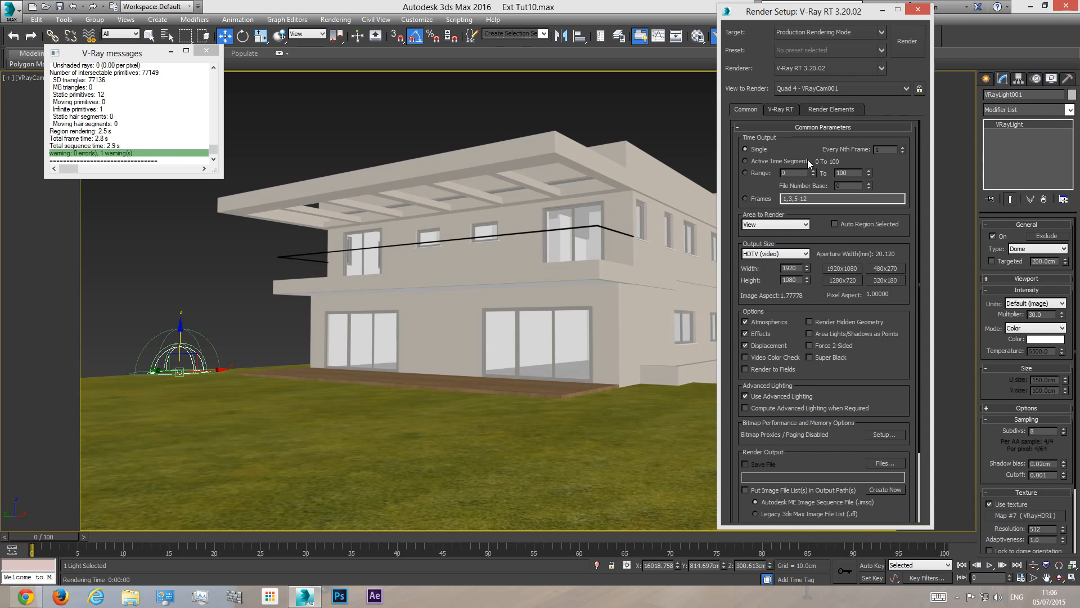
- Render with V-Ray RT, allowing V-Ray Standalone through the firewall on private networks, then stop the render and deselect the dome light
{"action": "left_click", "coordinate": [906, 46]}
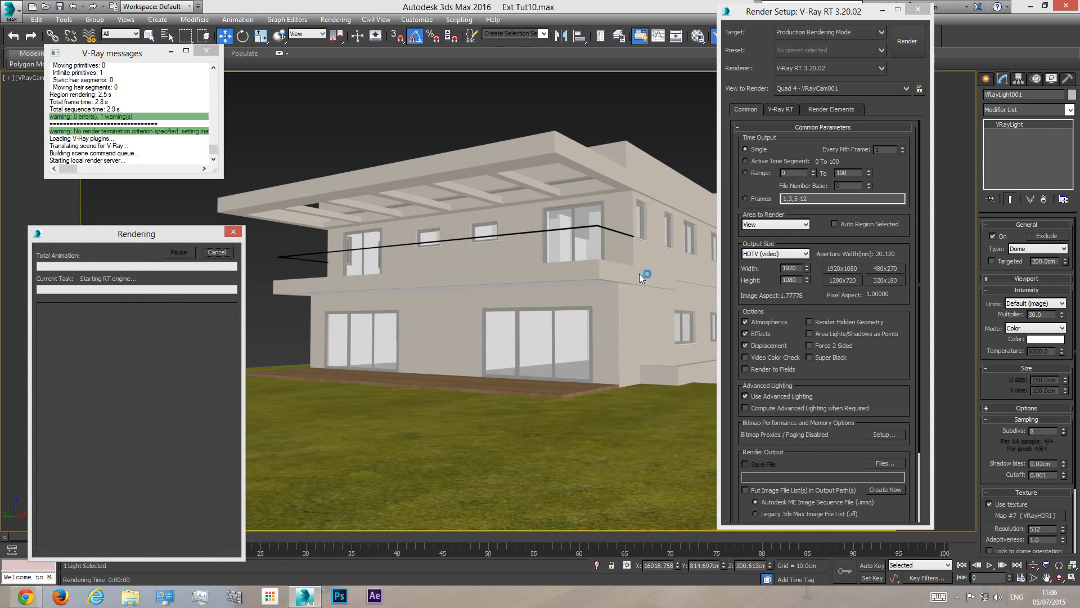
{"action": "left_click", "coordinate": [604, 398]}
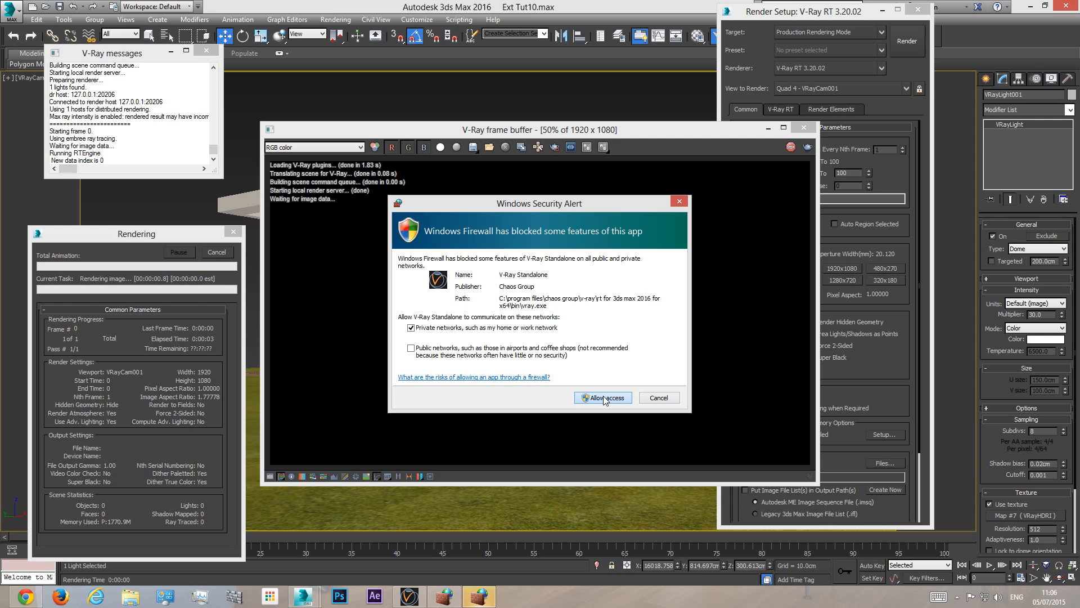
{"action": "left_click", "coordinate": [604, 398]}
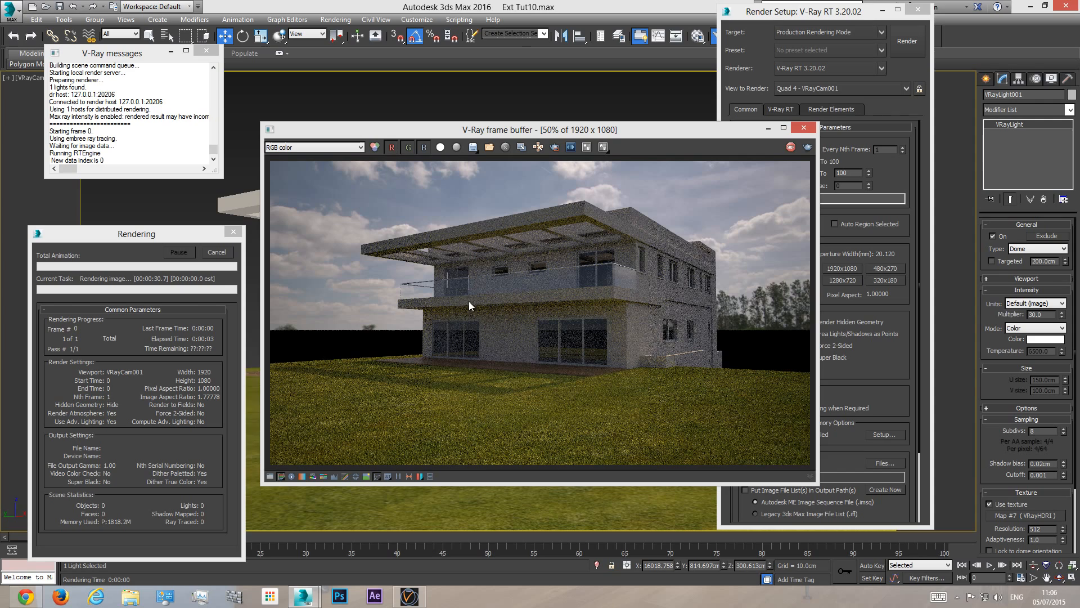
{"action": "left_click_drag", "start_coordinate": [692, 132], "coordinate": [568, 276]}
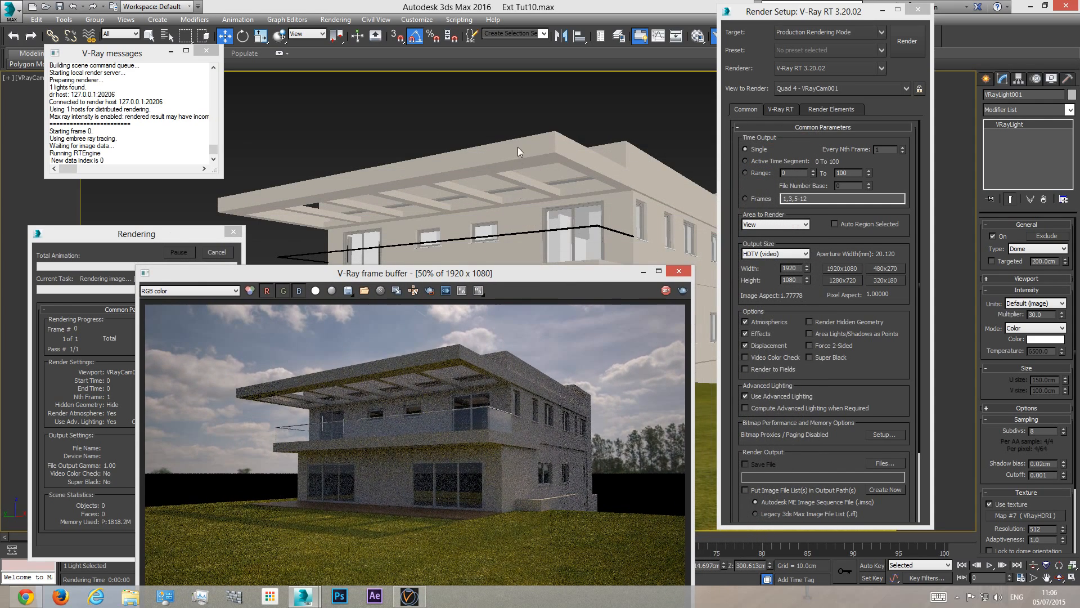
{"action": "left_click", "coordinate": [217, 252]}
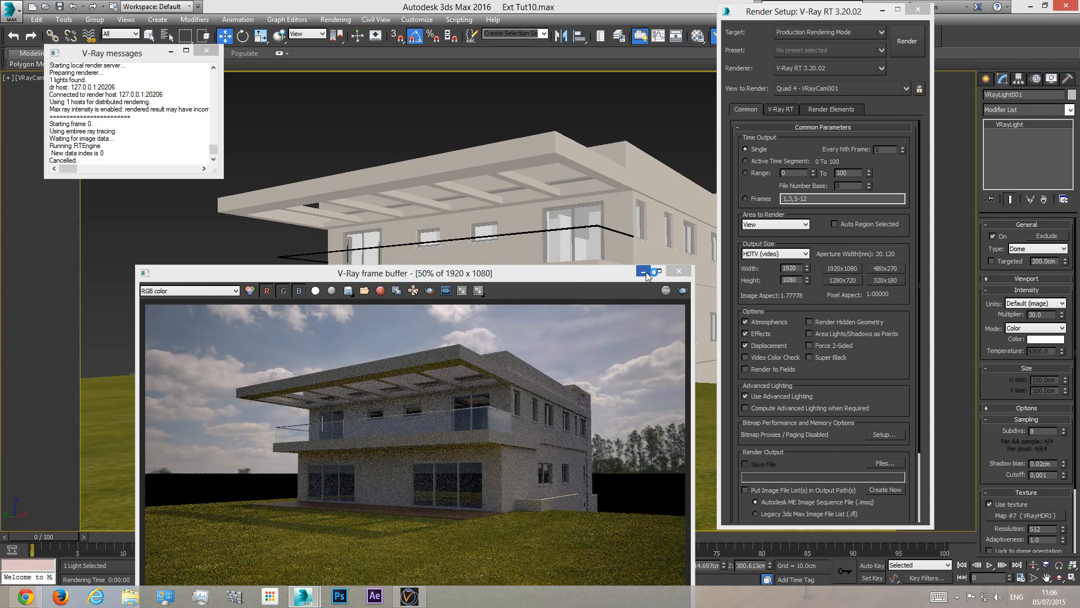
{"action": "left_click", "coordinate": [680, 272]}
{"action": "left_click", "coordinate": [524, 111]}
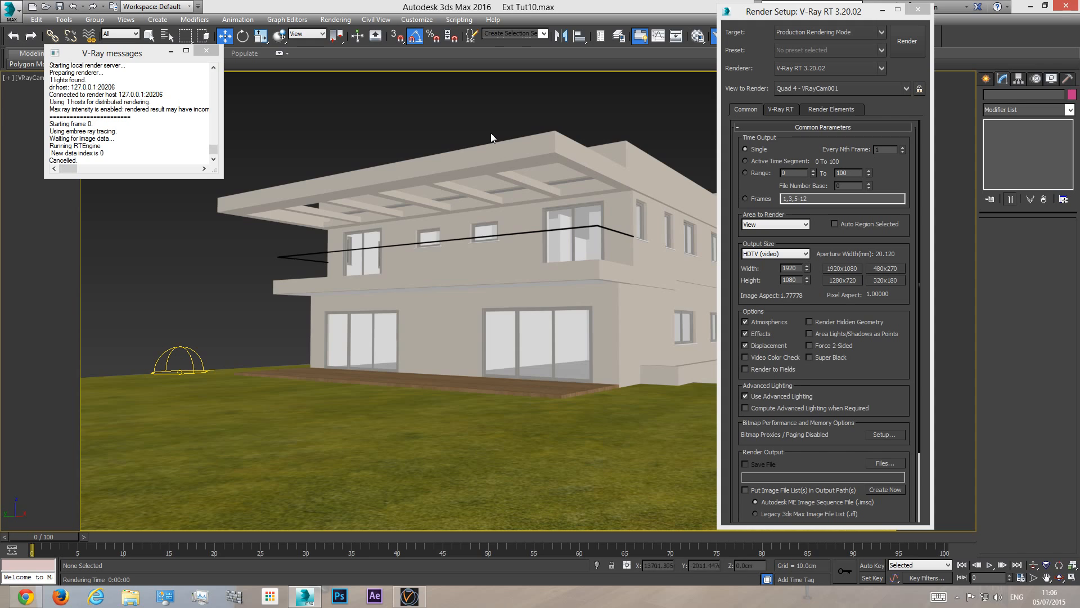
- Open the VRayHDRI sky map with its enlarged preview and set its horizontal rotation to 90
{"action": "left_click", "coordinate": [698, 36]}
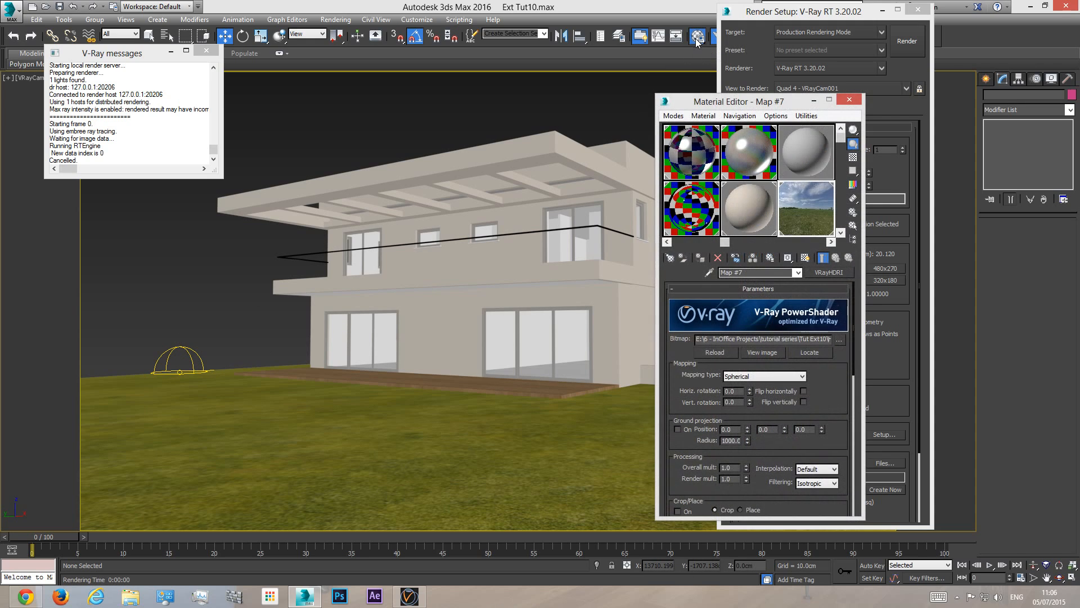
{"action": "double_click", "coordinate": [801, 214]}
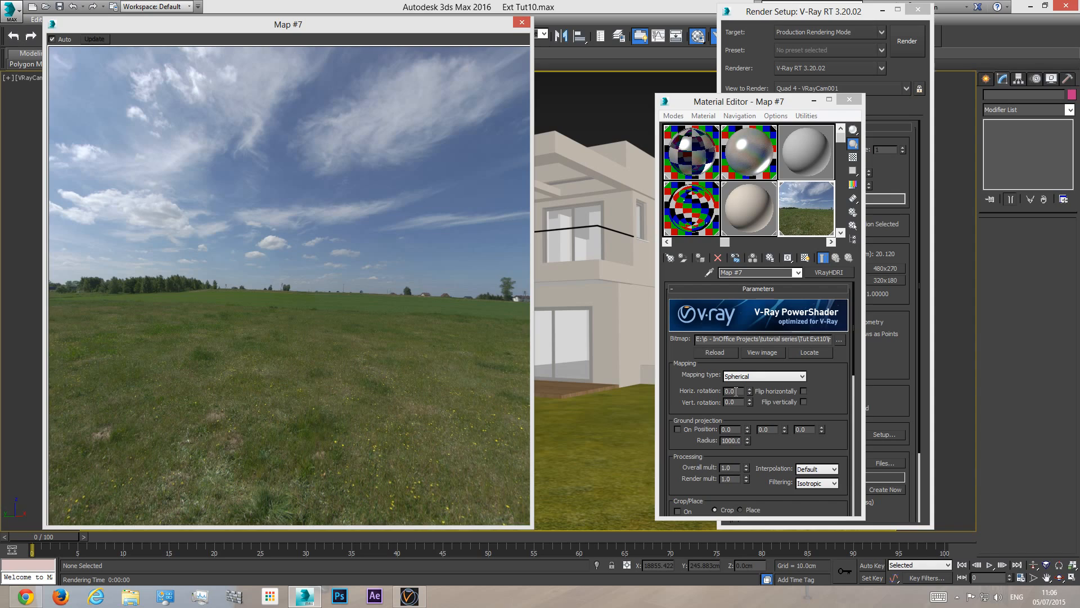
{"action": "double_click", "coordinate": [731, 392]}
{"action": "type", "text": "90"}
{"action": "key", "text": "Return"}
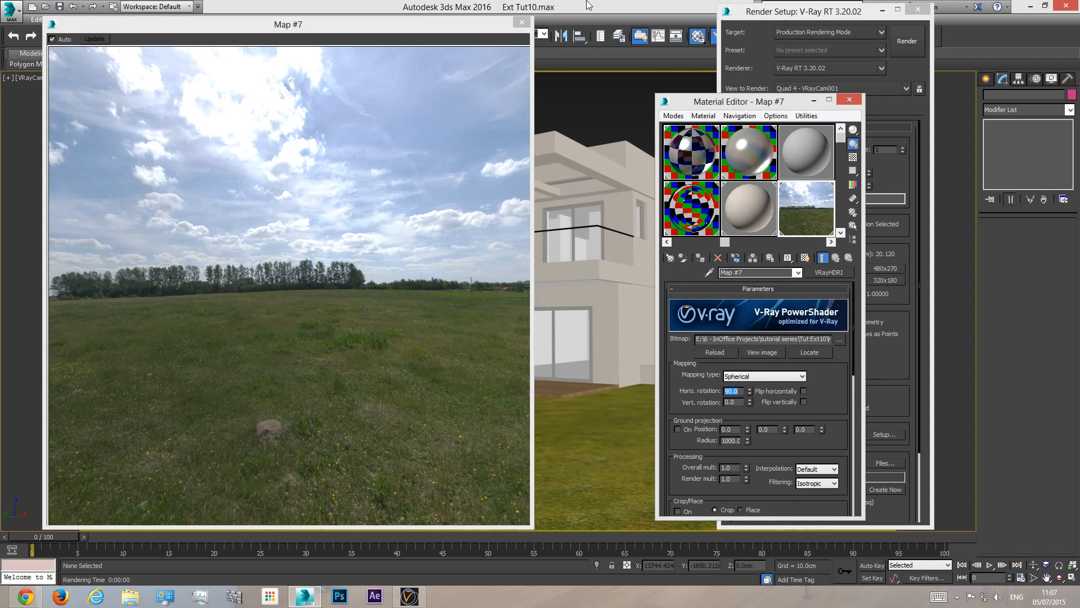
- Render the rotated sky lighting with V-Ray RT, move the frame buffer aside, then stop the render and return to the Material Editor
{"action": "left_click", "coordinate": [897, 41]}
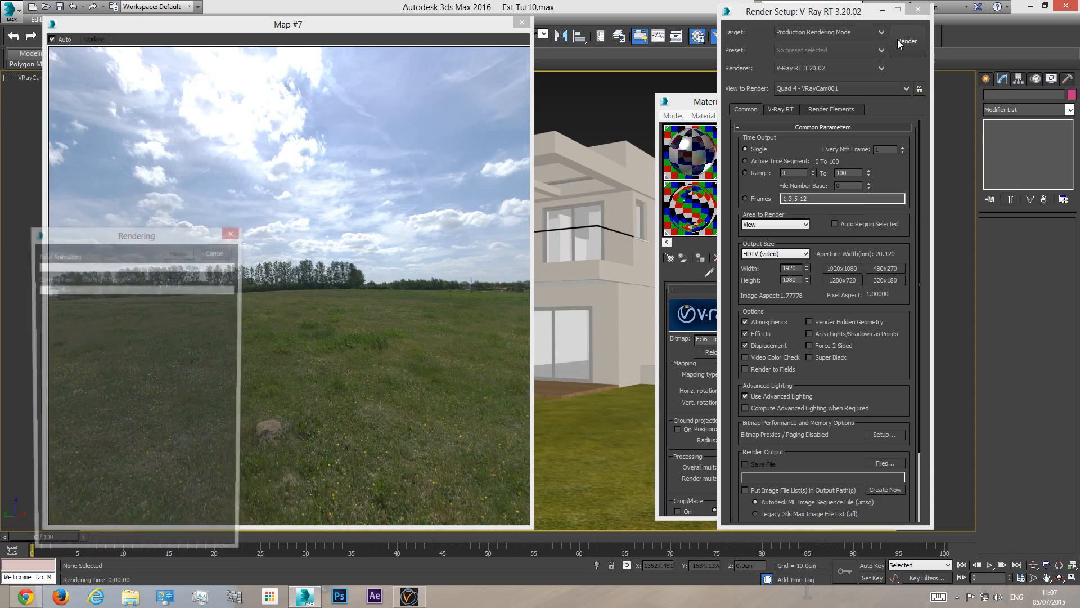
{"action": "left_click_drag", "start_coordinate": [532, 274], "coordinate": [582, 163]}
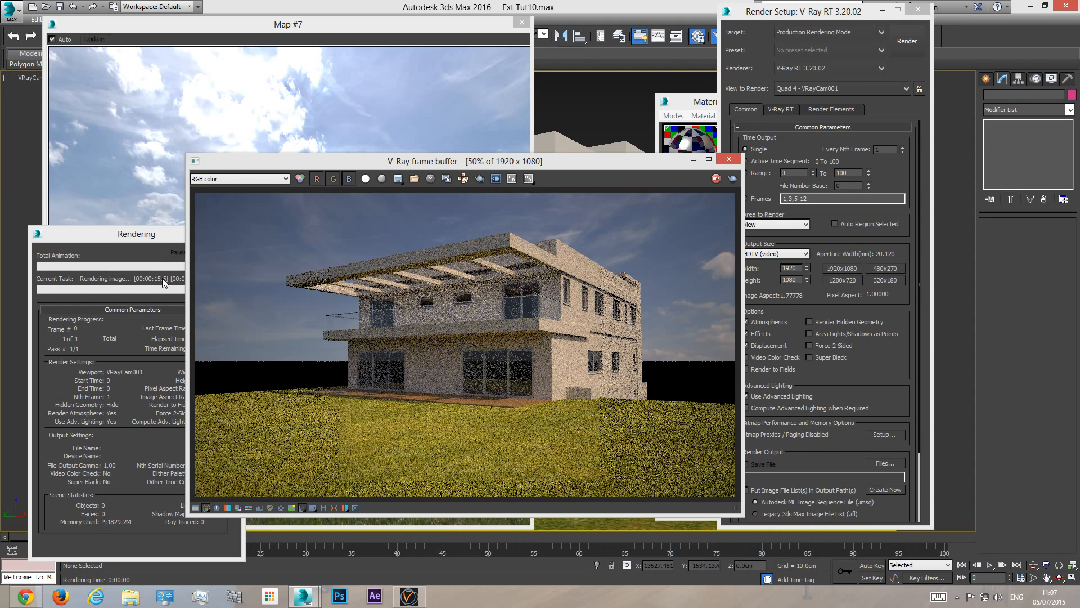
{"action": "left_click", "coordinate": [146, 238]}
{"action": "left_click", "coordinate": [217, 254]}
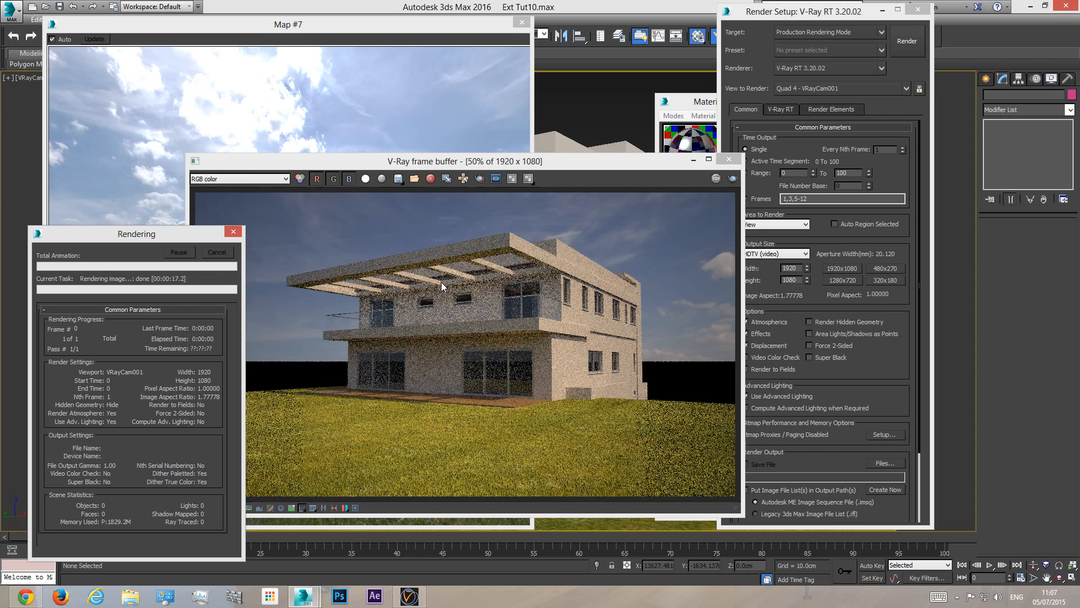
{"action": "left_click", "coordinate": [729, 159]}
{"action": "left_click", "coordinate": [698, 104]}
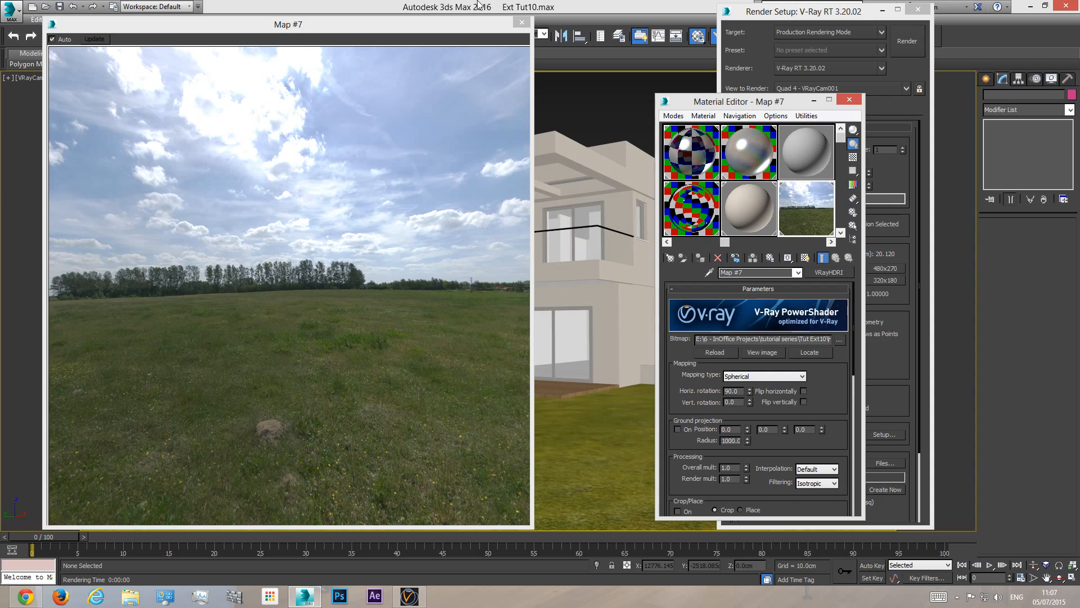
- Close the enlarged sky preview and set the VRayHDRI map's horizontal rotation to 225
{"action": "left_click", "coordinate": [521, 23]}
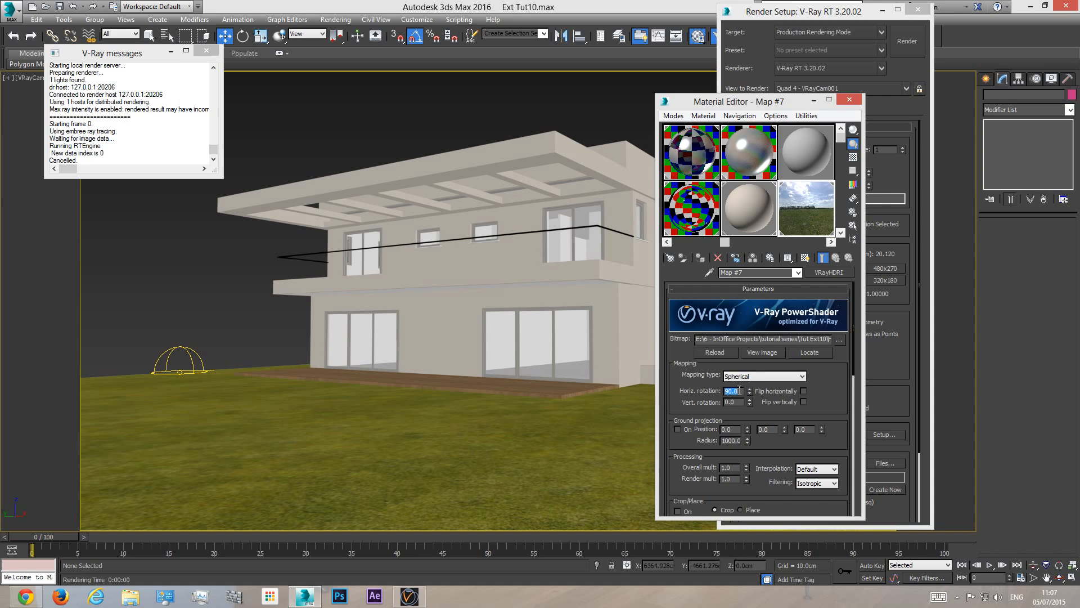
{"action": "type", "text": "225"}
{"action": "key", "text": "Return"}
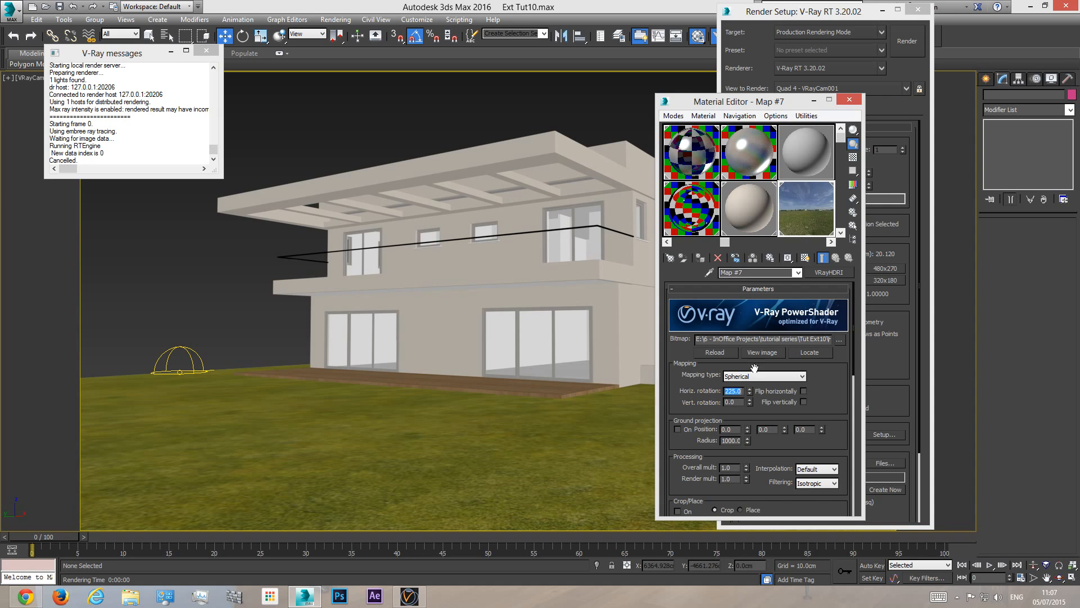
- Render the house with the sky rotated to 225, then stop the render and close the frame buffer
{"action": "left_click", "coordinate": [907, 41]}
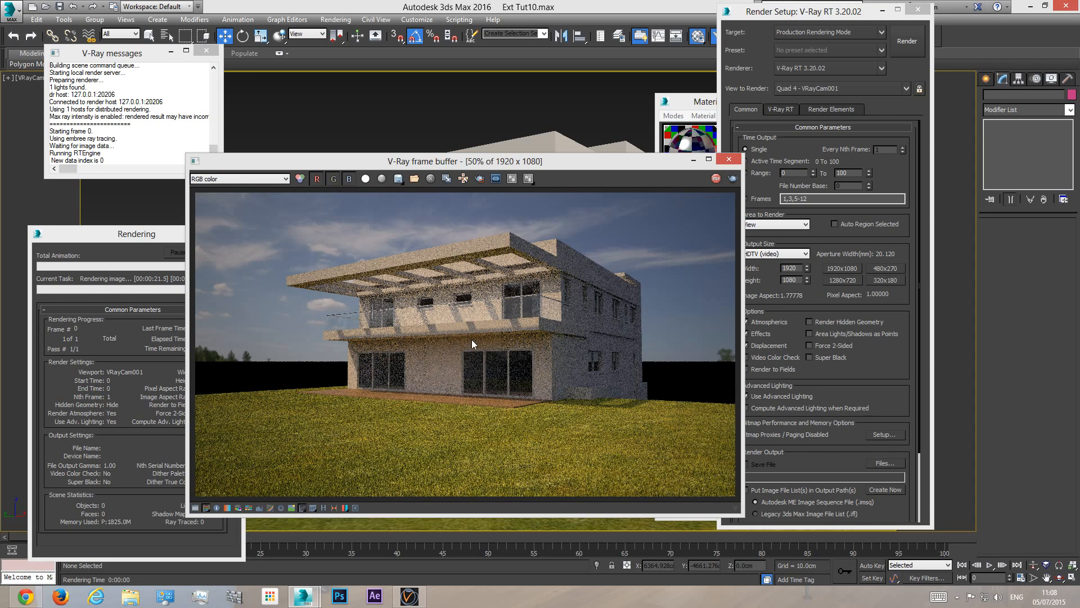
{"action": "left_click", "coordinate": [163, 252]}
{"action": "left_click", "coordinate": [220, 253]}
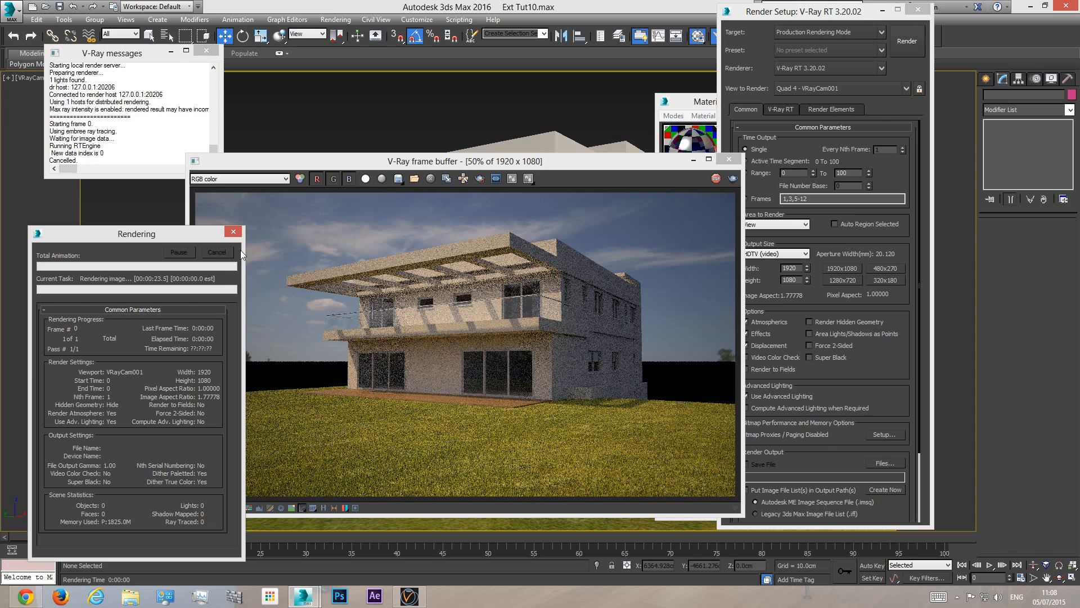
{"action": "left_click", "coordinate": [730, 160]}
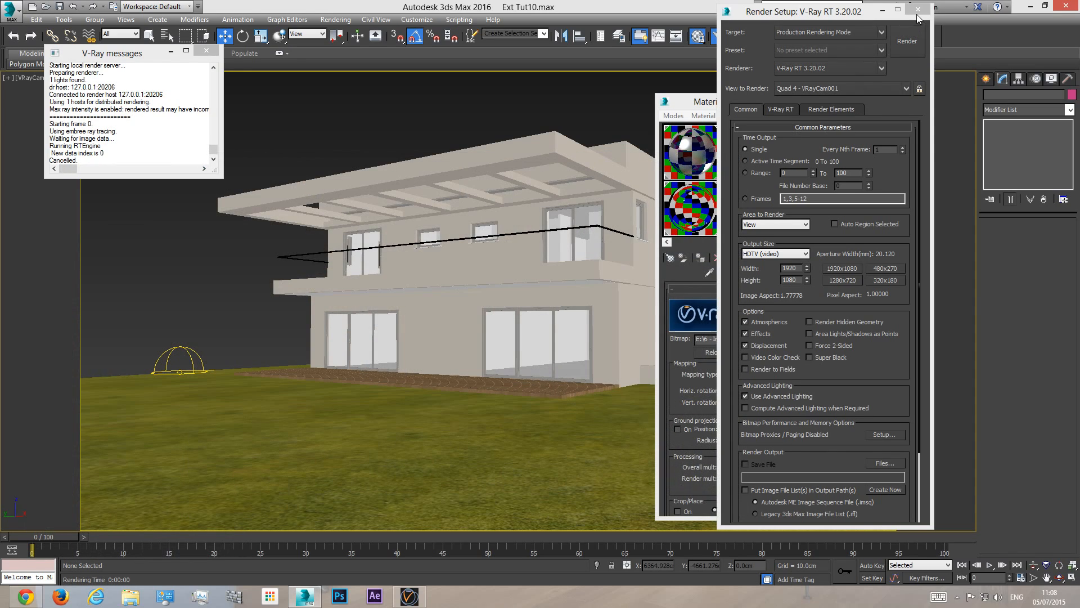
- Close the render settings and the Material Editor, and switch the viewport from the camera to the perspective view
{"action": "left_click", "coordinate": [918, 10]}
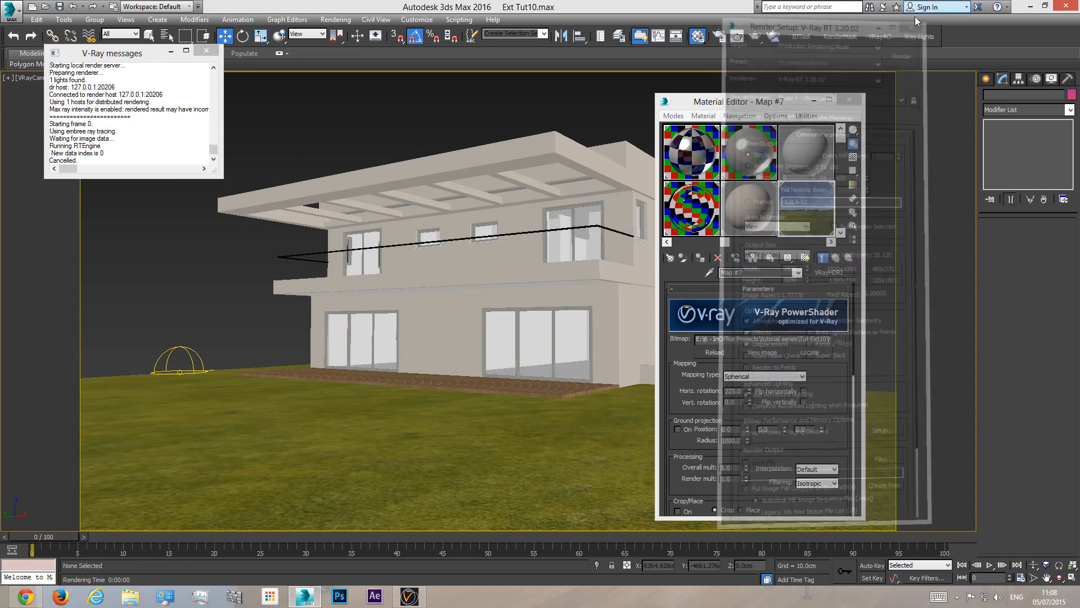
{"action": "left_click", "coordinate": [850, 102]}
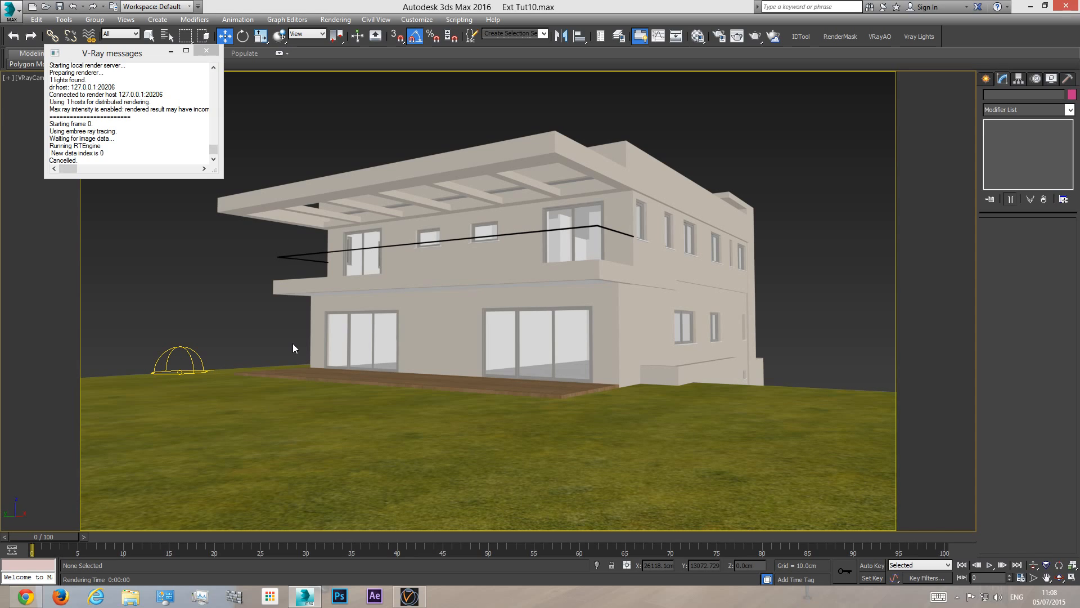
{"action": "key", "text": "p"}
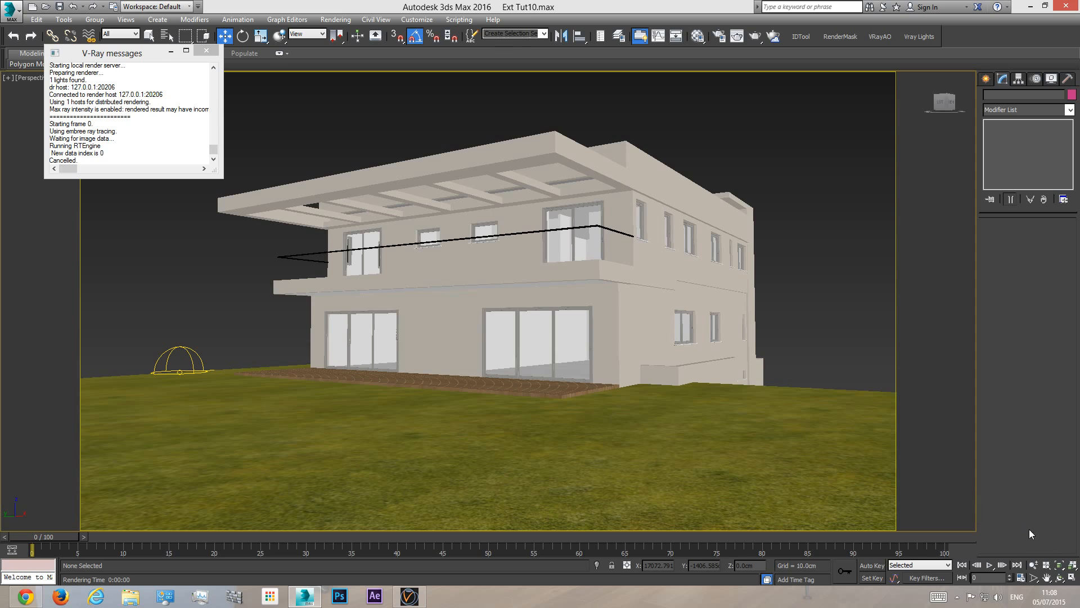
- Inspect the terrace and garden in the perspective view, close the V-Ray messages window, and return to the camera view
{"action": "left_click", "coordinate": [1059, 577]}
{"action": "left_click_drag", "start_coordinate": [485, 264], "coordinate": [494, 351]}
{"action": "scroll", "coordinate": [494, 351], "scroll_direction": "down", "scroll_amount": 5}
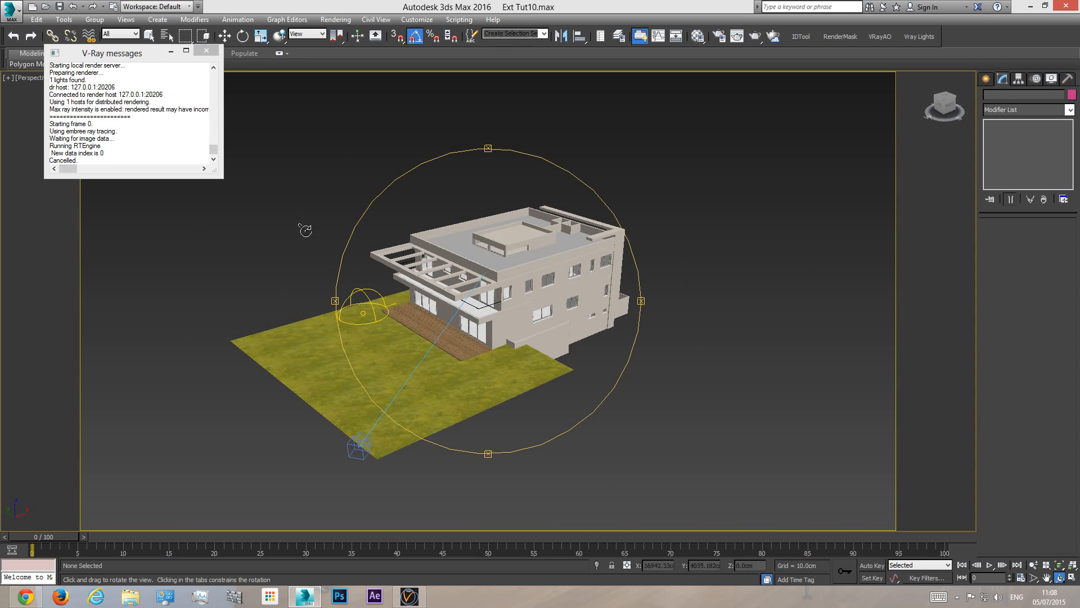
{"action": "scroll", "coordinate": [412, 296], "scroll_direction": "up", "scroll_amount": 3}
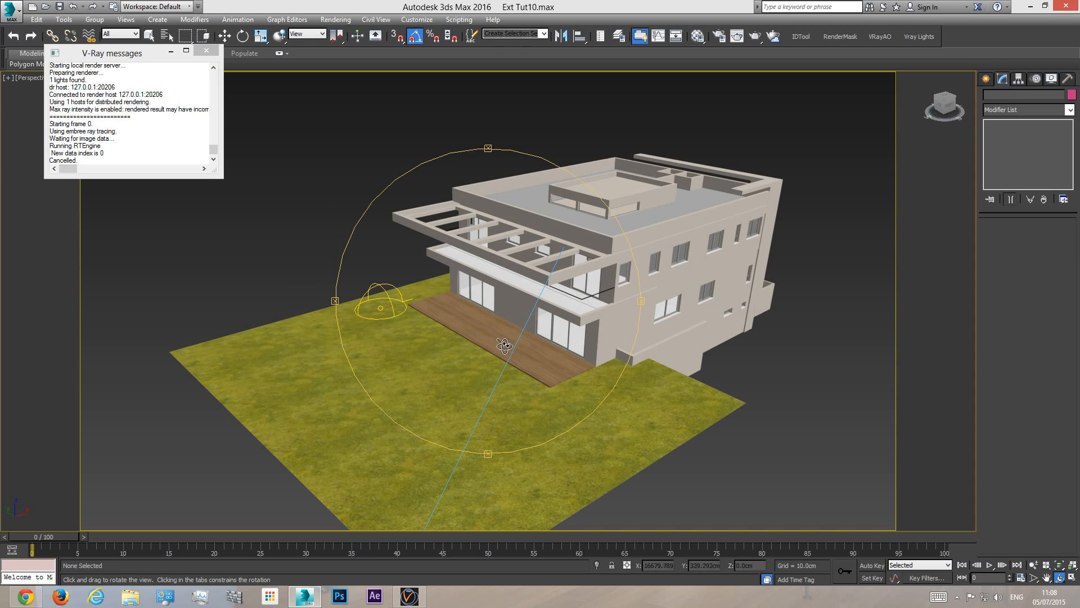
{"action": "scroll", "coordinate": [501, 318], "scroll_direction": "up", "scroll_amount": 3}
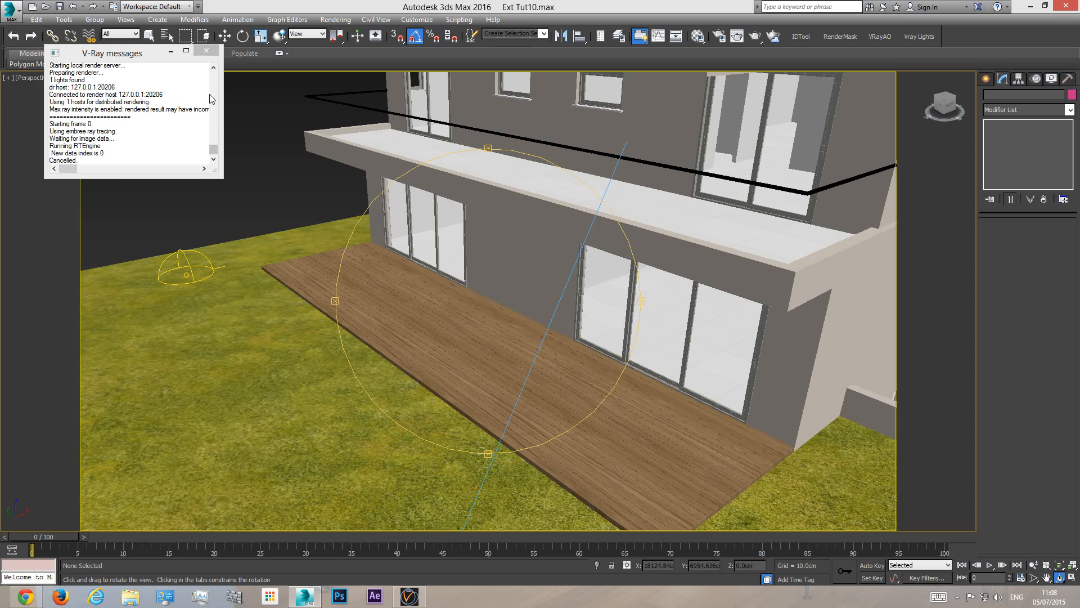
{"action": "left_click", "coordinate": [206, 50]}
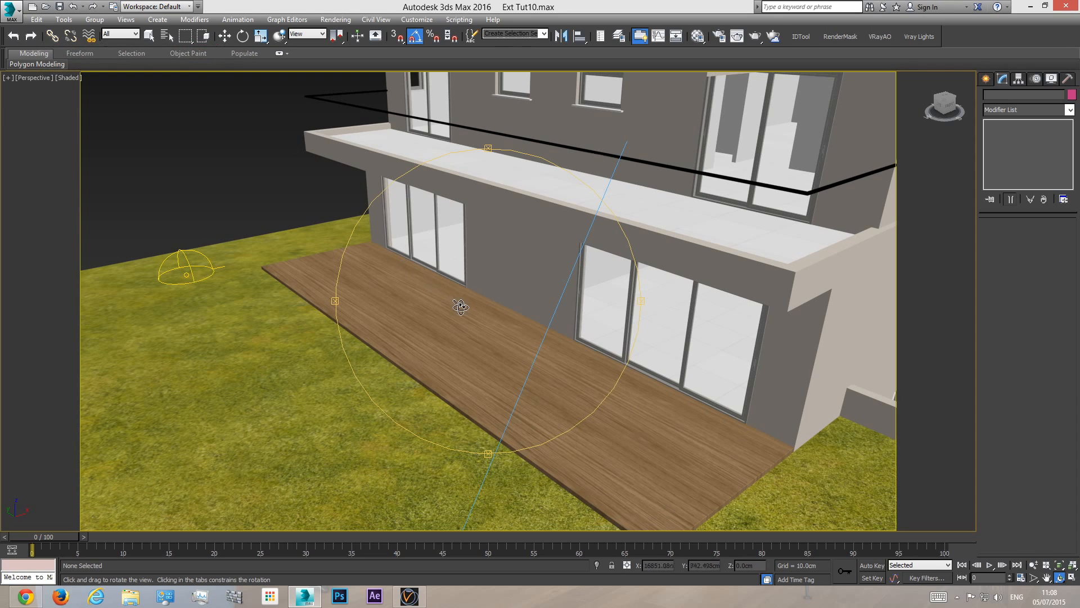
{"action": "key", "text": "w"}
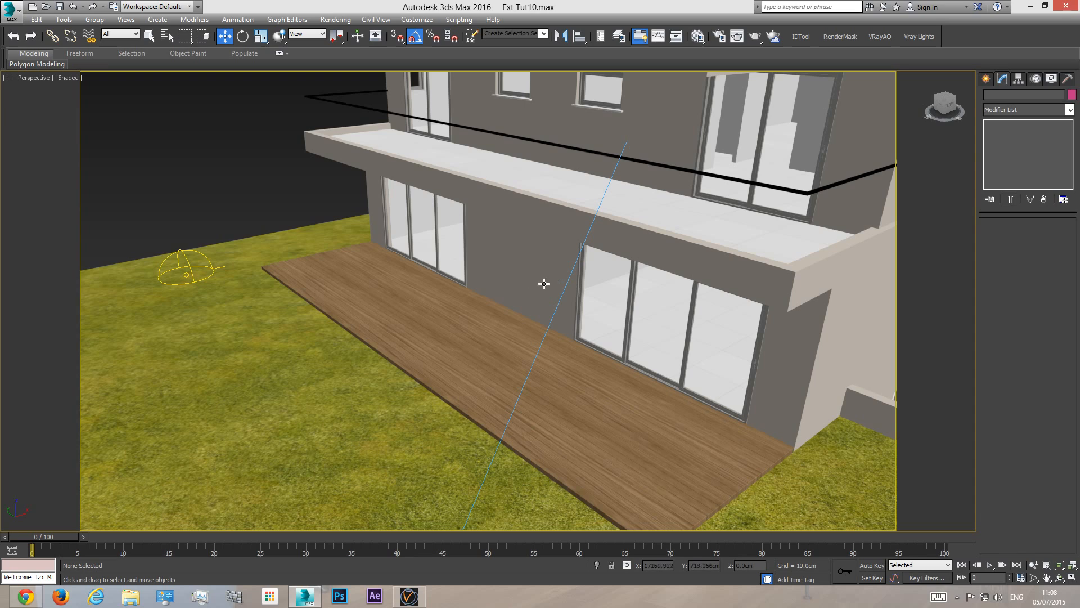
{"action": "key", "text": "c"}
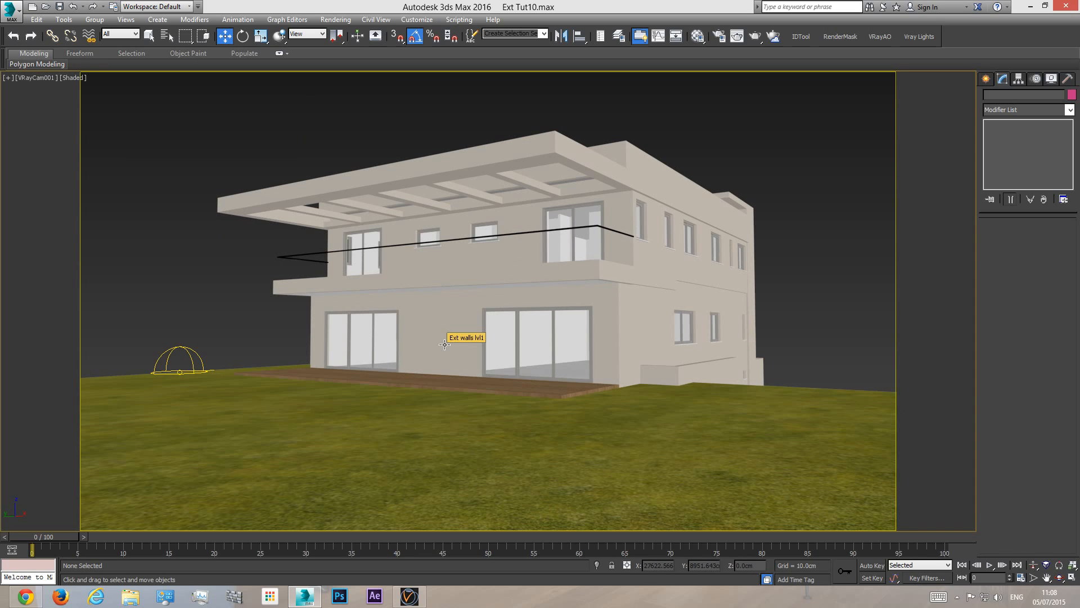
- Switch back to the perspective view and examine the house and the extent of its ground from above, the side and the rear
{"action": "key", "text": "p"}
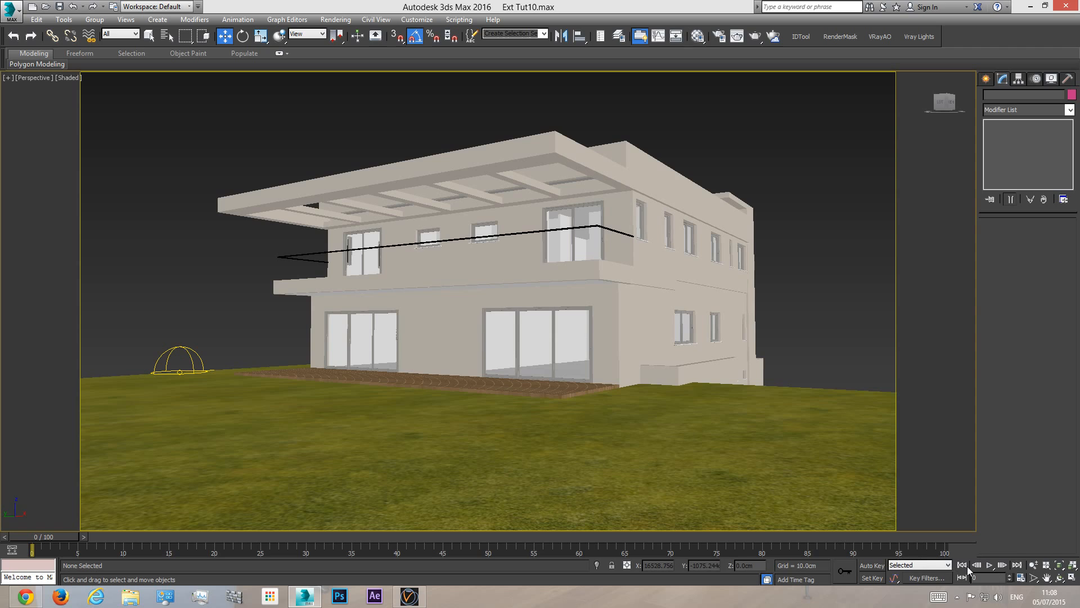
{"action": "key", "text": "ctrl+r"}
{"action": "left_click_drag", "start_coordinate": [585, 333], "coordinate": [558, 388]}
{"action": "scroll", "coordinate": [558, 389], "scroll_direction": "down", "scroll_amount": 2}
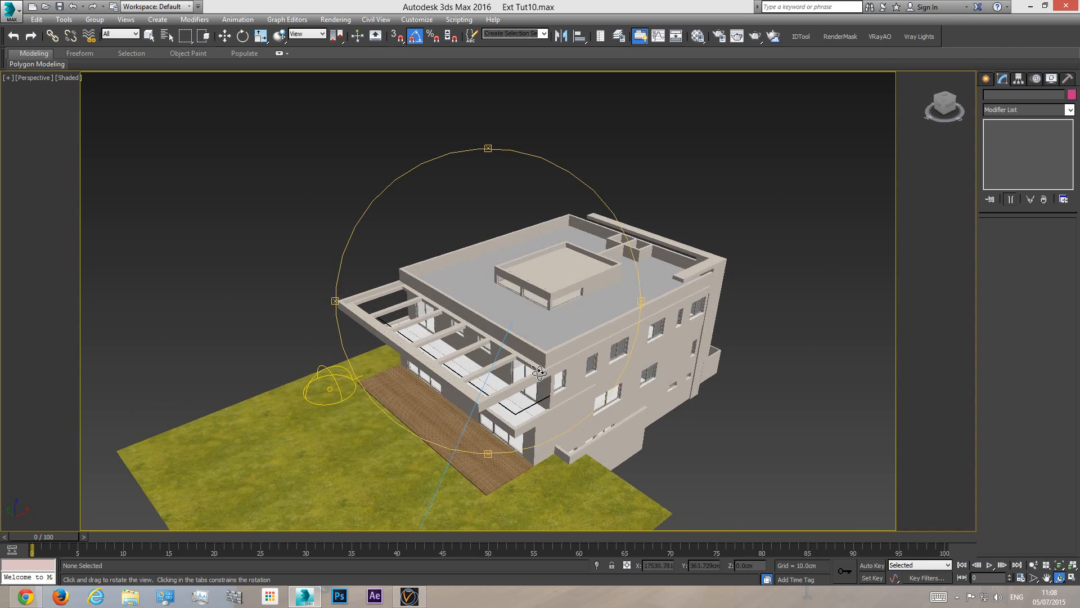
{"action": "key", "text": "w"}
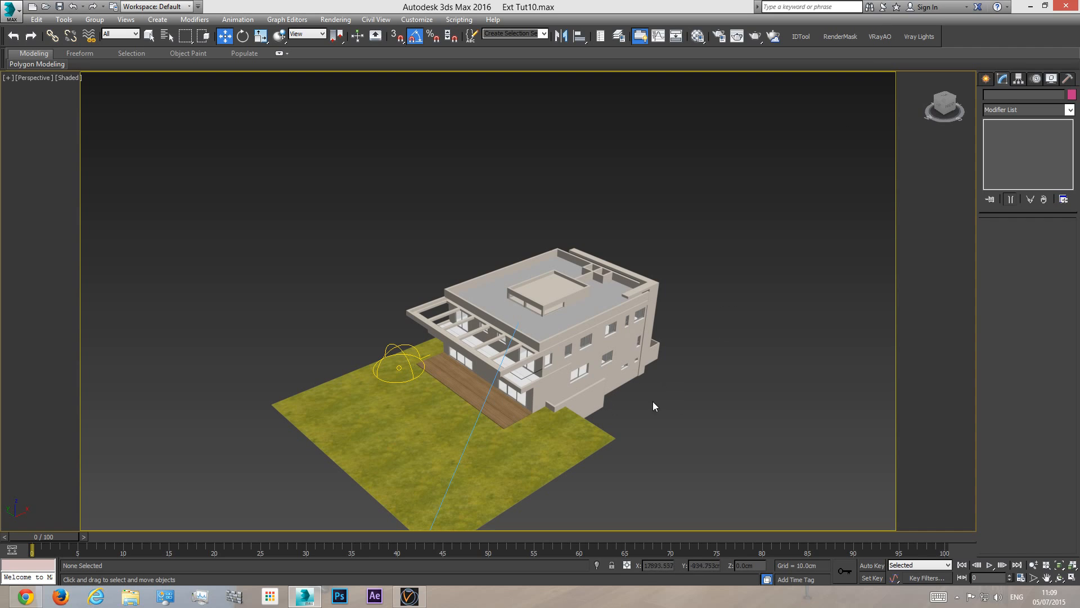
{"action": "left_click", "coordinate": [1059, 578]}
{"action": "left_click_drag", "start_coordinate": [547, 358], "coordinate": [487, 364]}
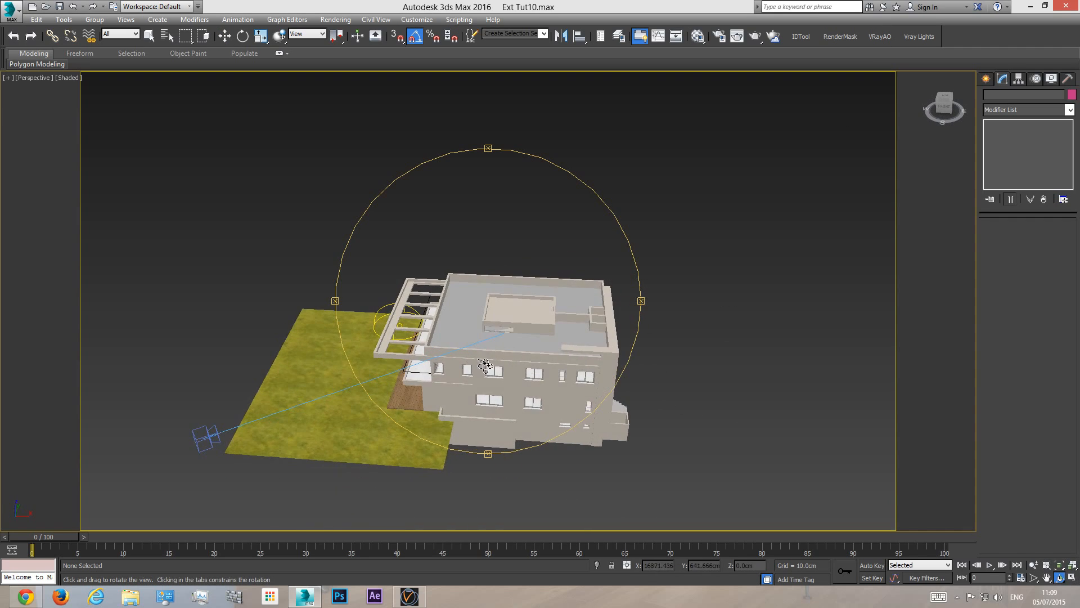
{"action": "middle_click_drag", "start_coordinate": [540, 405], "coordinate": [502, 353]}
{"action": "scroll", "coordinate": [502, 353], "scroll_direction": "up", "scroll_amount": 3}
{"action": "left_click_drag", "start_coordinate": [502, 353], "coordinate": [704, 465]}
{"action": "right_click", "coordinate": [528, 411]}
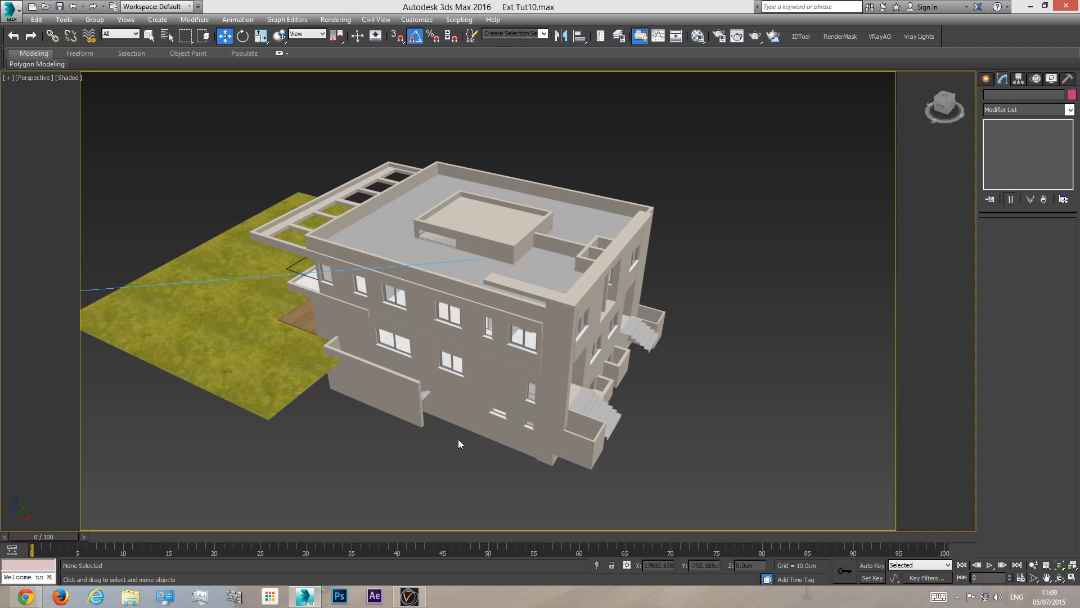
- Create a VRayPlane on the empty ground beside the house, finishing with the Move tool active
{"action": "left_click", "coordinate": [1059, 578]}
{"action": "left_click_drag", "start_coordinate": [473, 360], "coordinate": [598, 335]}
{"action": "left_click", "coordinate": [987, 82]}
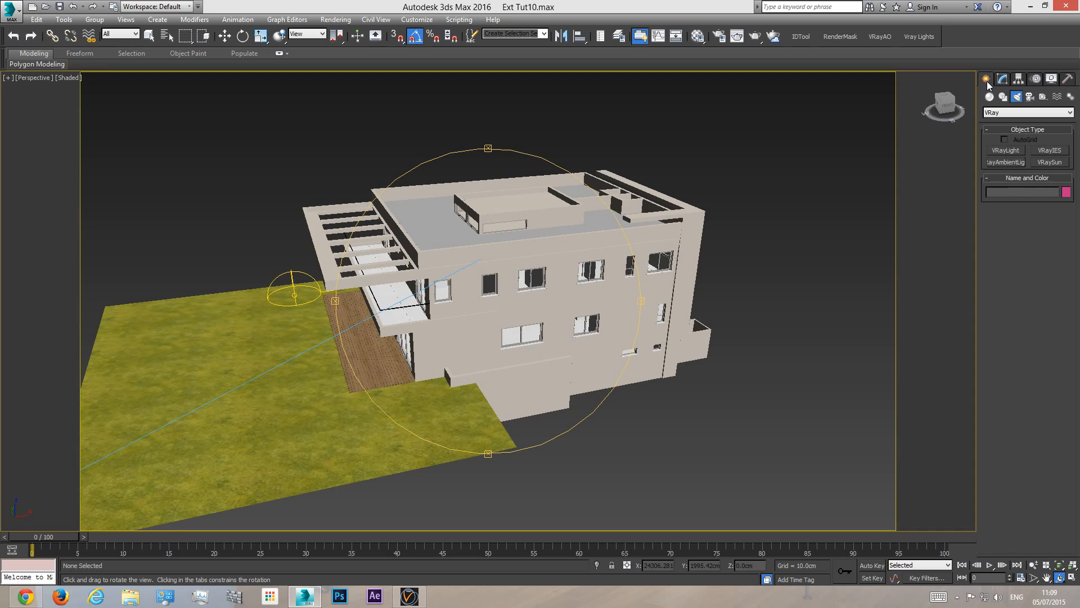
{"action": "left_click", "coordinate": [989, 97]}
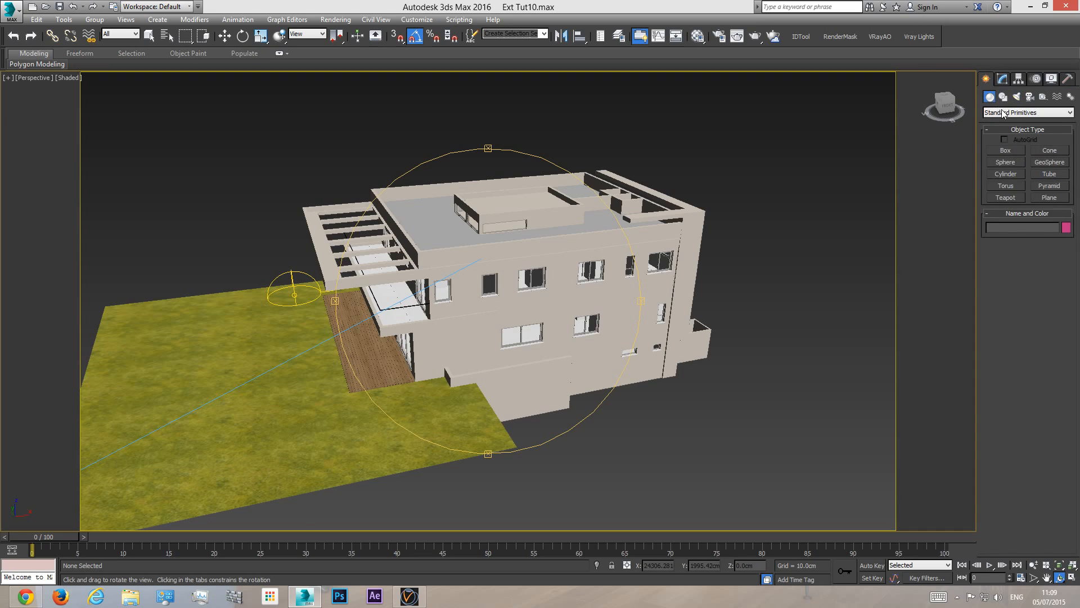
{"action": "left_click", "coordinate": [1041, 113]}
{"action": "left_click", "coordinate": [1038, 236]}
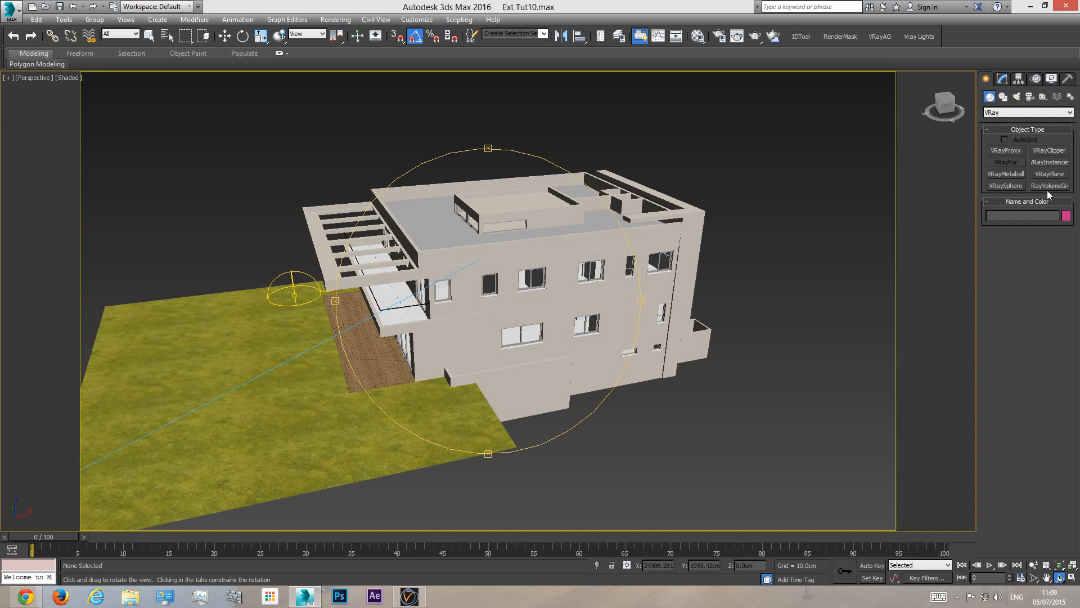
{"action": "left_click", "coordinate": [1046, 175]}
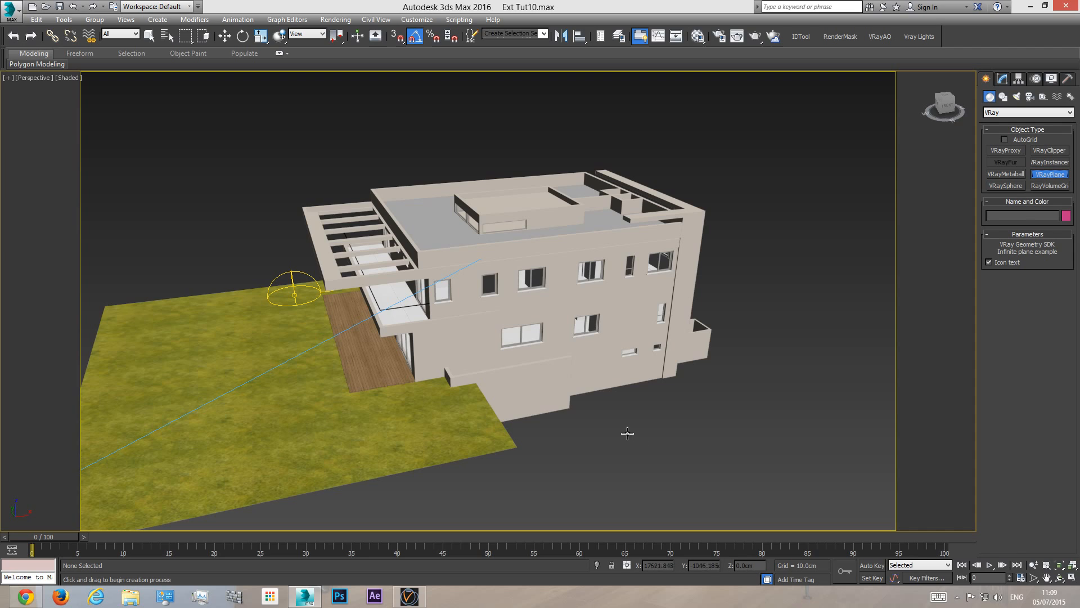
{"action": "left_click", "coordinate": [610, 429]}
{"action": "key", "text": "w"}
- Try the VRayPlane at several spots around the house, and place it partly beneath the rear of the building using the top view
{"action": "scroll", "coordinate": [619, 411], "scroll_direction": "down", "scroll_amount": 5}
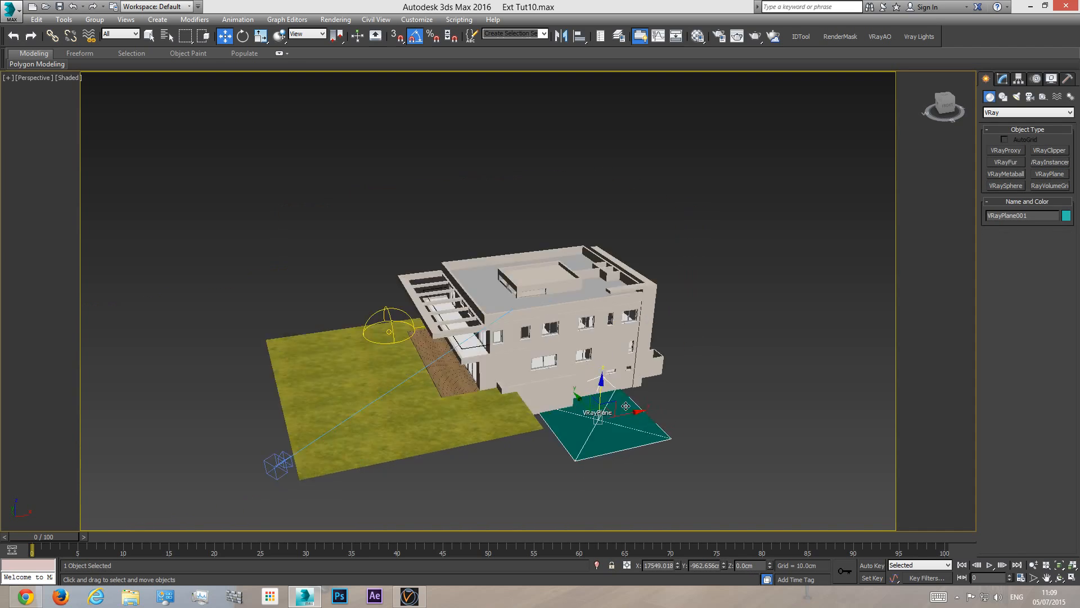
{"action": "left_click_drag", "start_coordinate": [622, 405], "coordinate": [729, 390]}
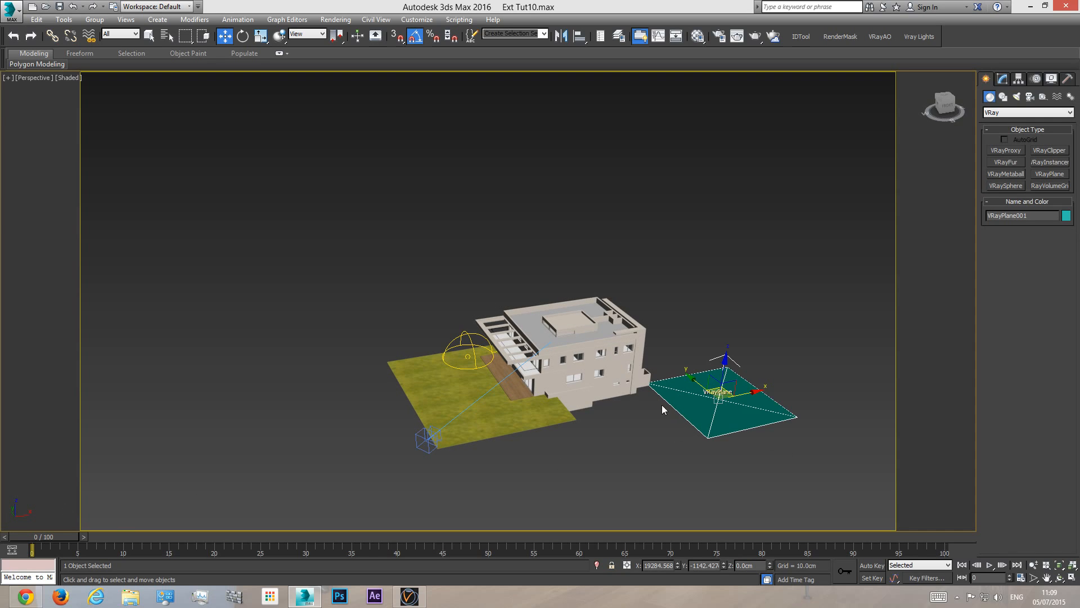
{"action": "left_click_drag", "start_coordinate": [714, 399], "coordinate": [753, 254]}
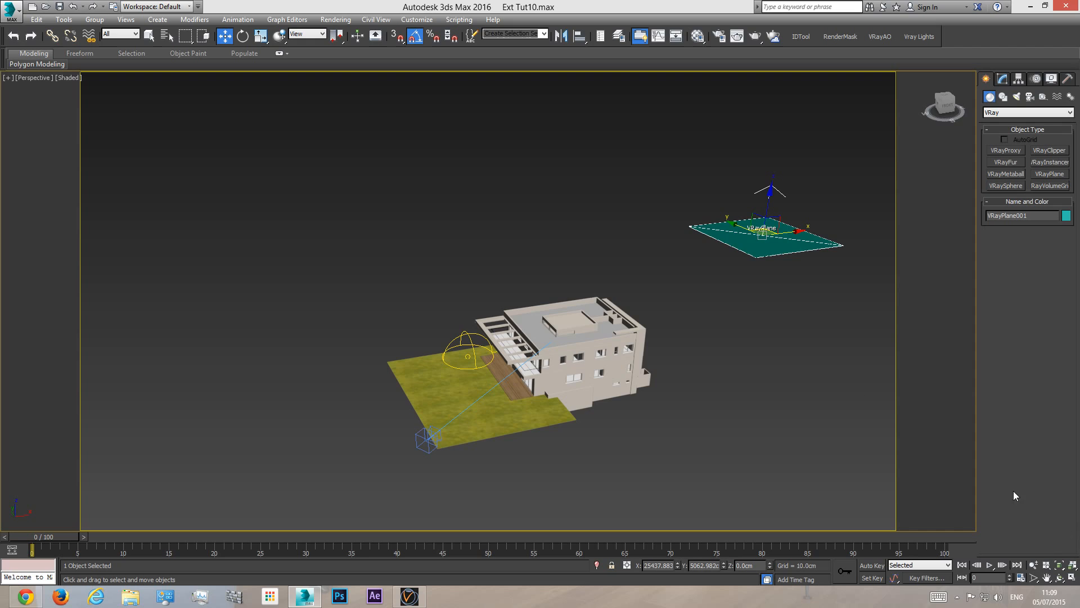
{"action": "left_click_drag", "start_coordinate": [764, 231], "coordinate": [628, 381]}
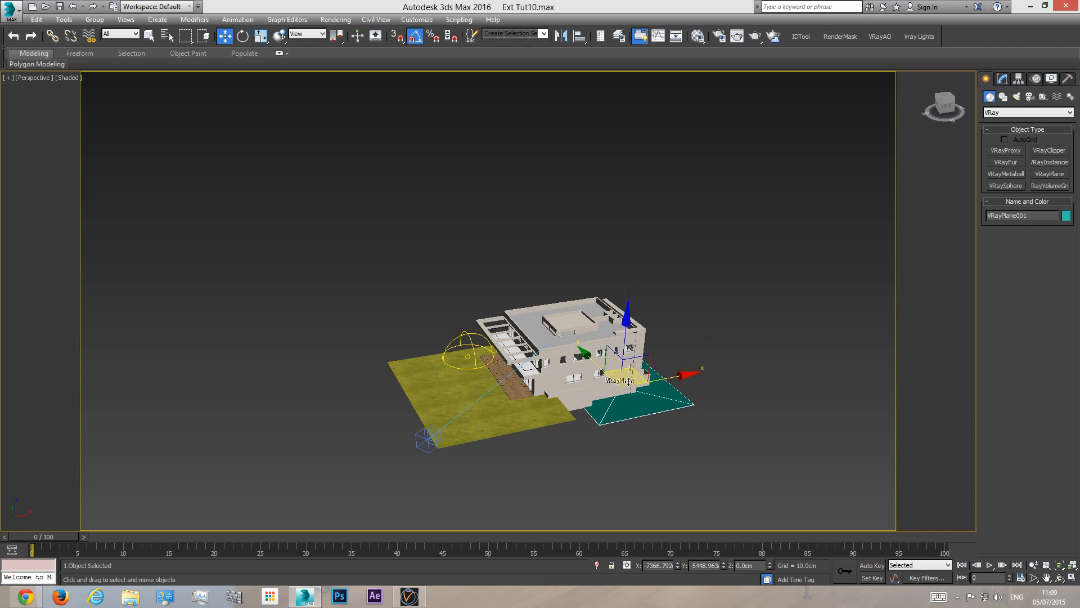
{"action": "key", "text": "t"}
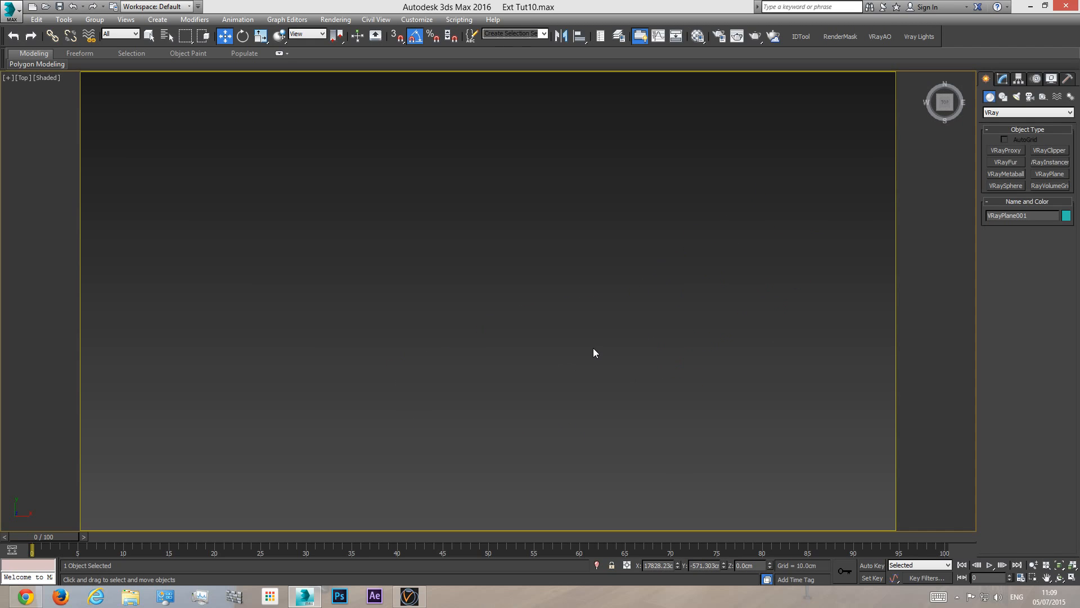
{"action": "scroll", "coordinate": [593, 348], "scroll_direction": "down", "scroll_amount": 3}
{"action": "middle_click_drag", "start_coordinate": [793, 348], "coordinate": [519, 348]}
{"action": "scroll", "coordinate": [647, 355], "scroll_direction": "up", "scroll_amount": 3}
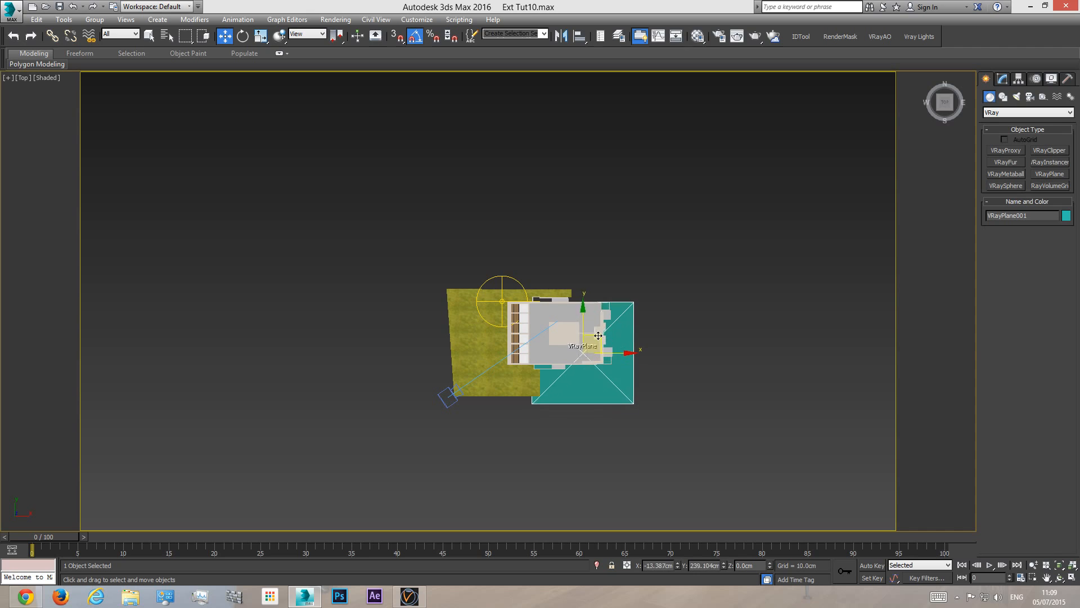
{"action": "left_click_drag", "start_coordinate": [598, 335], "coordinate": [595, 337]}
- Rename the unused grey 04 - Default material in the Material Editor as "vray plane"
{"action": "left_click", "coordinate": [698, 36]}
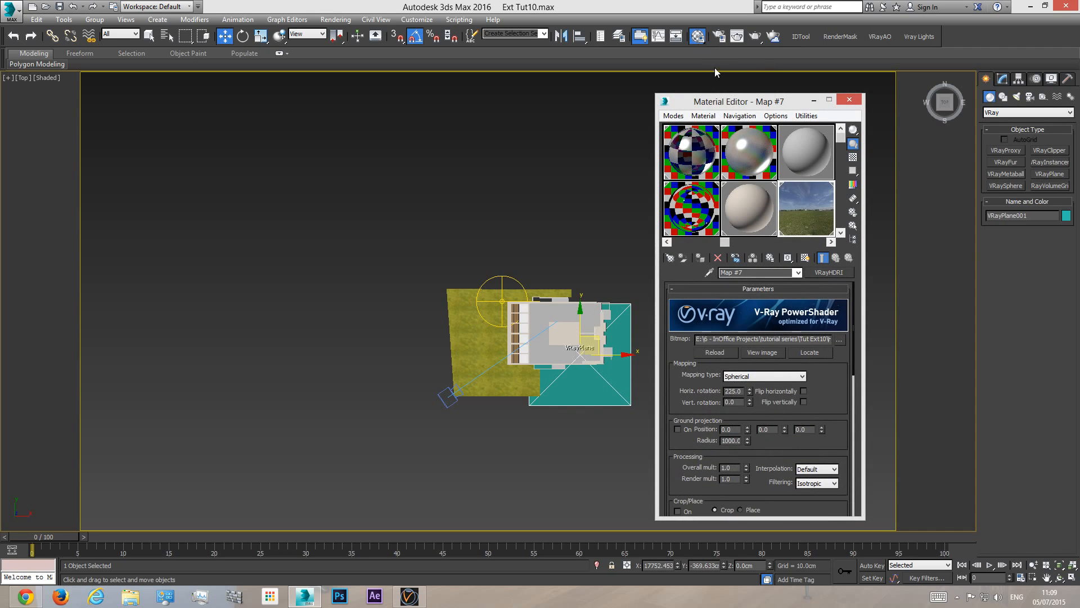
{"action": "left_click", "coordinate": [806, 150]}
{"action": "triple_click", "coordinate": [742, 274]}
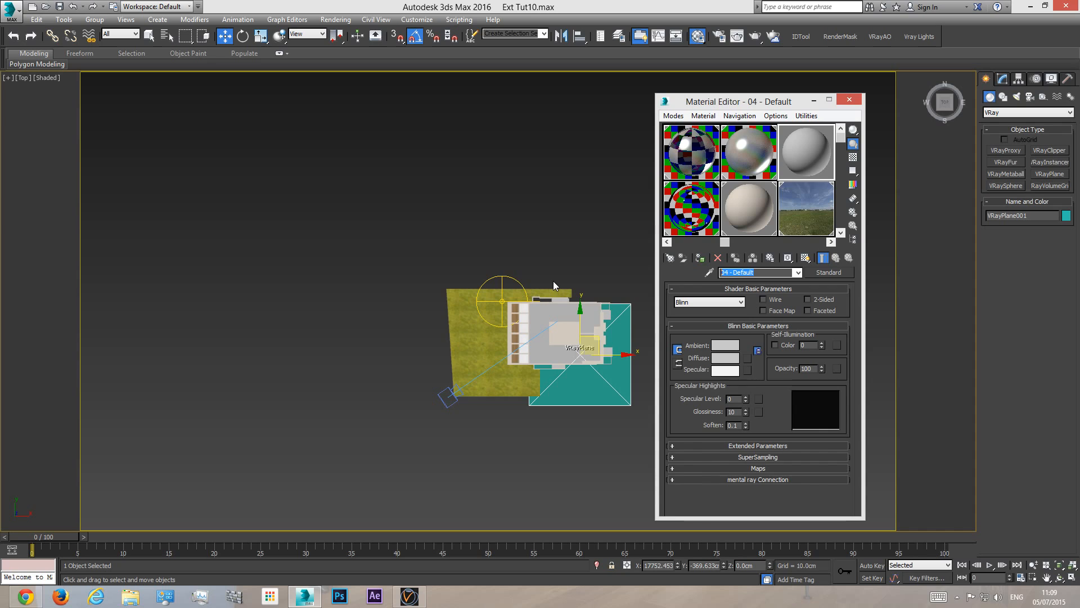
{"action": "type", "text": "vray plane"}
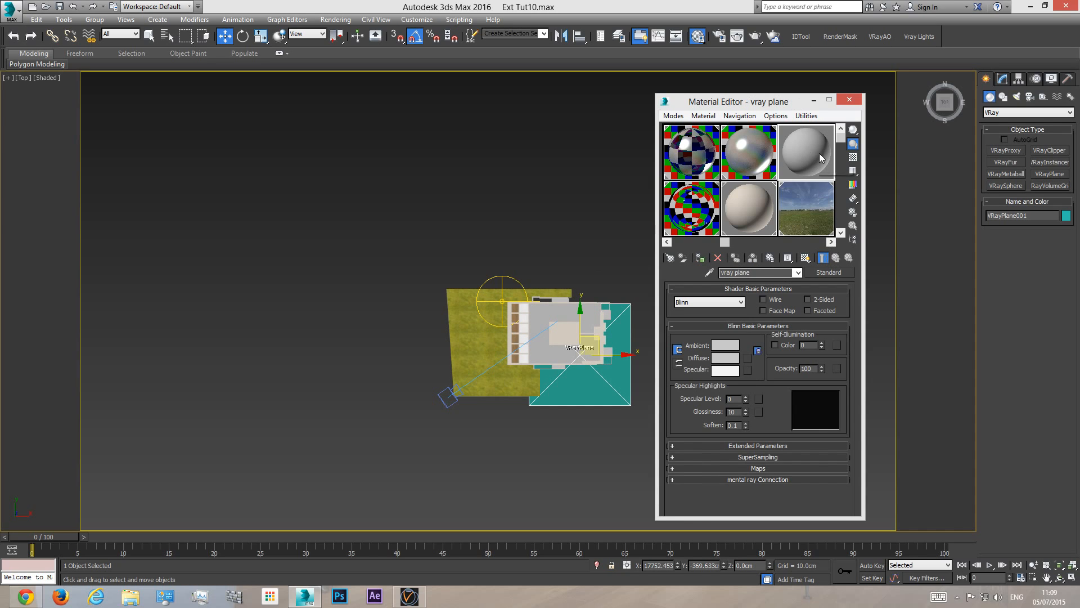
- Change the "vray plane" material to a VRayMtl, assign it to the selected VRayPlane, and close the Material Editor
{"action": "left_click", "coordinate": [828, 274]}
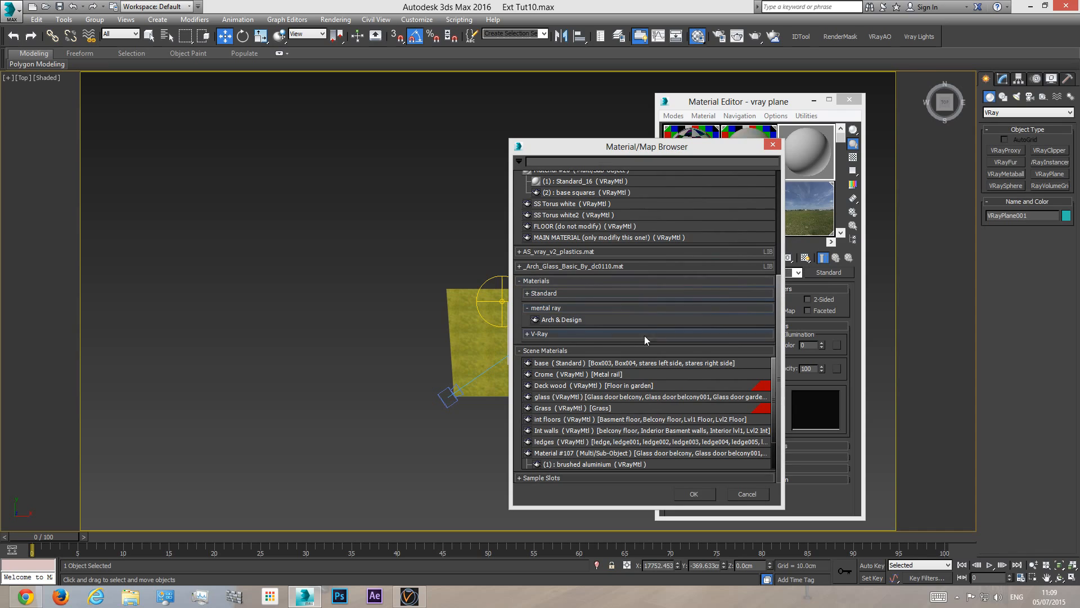
{"action": "left_click", "coordinate": [554, 337]}
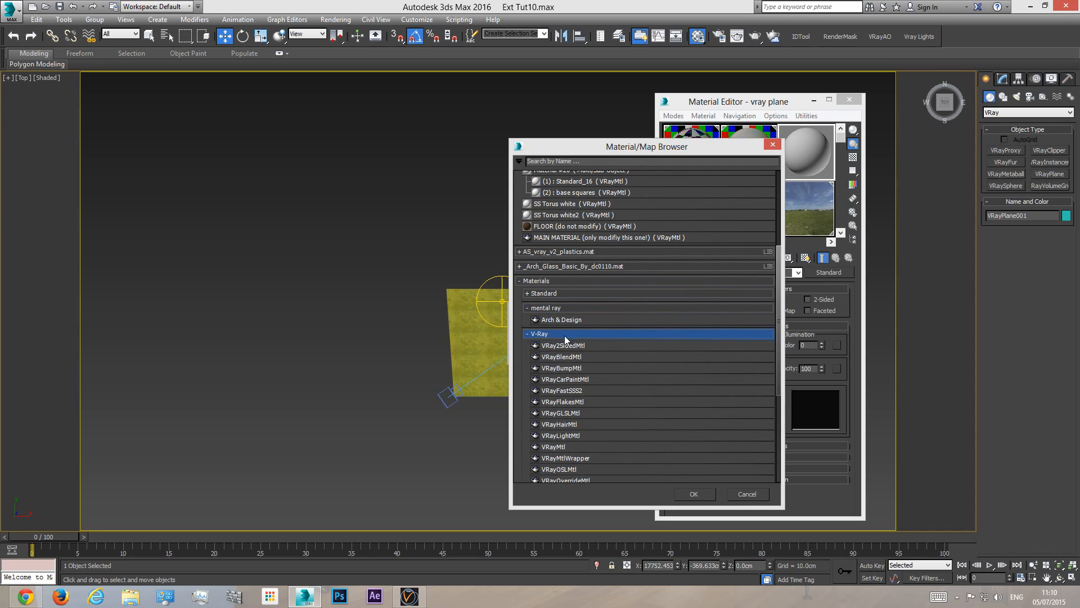
{"action": "double_click", "coordinate": [554, 447]}
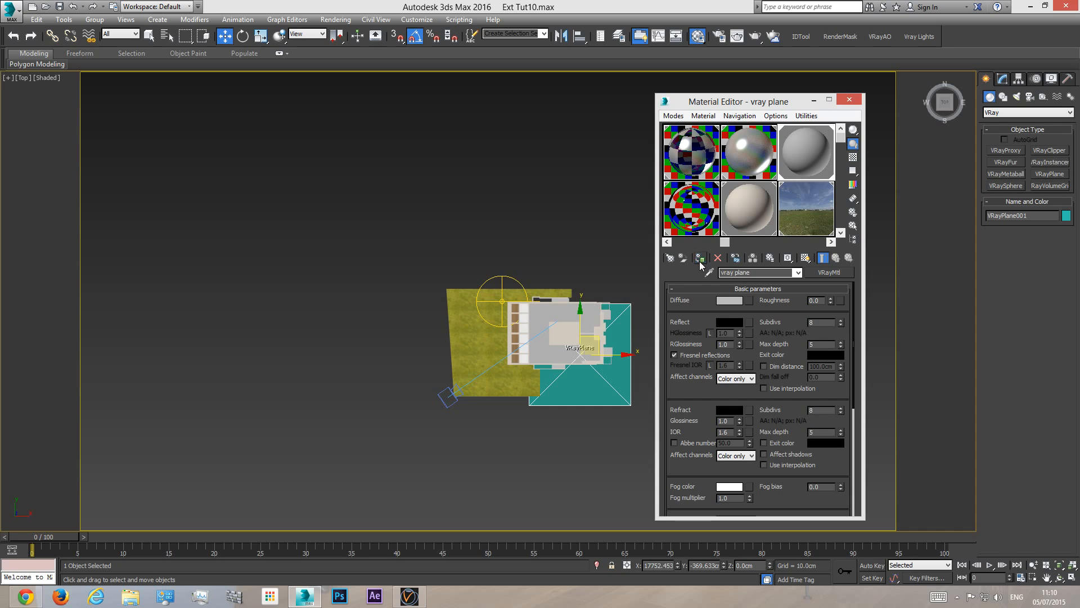
{"action": "left_click", "coordinate": [701, 260]}
{"action": "left_click", "coordinate": [850, 99]}
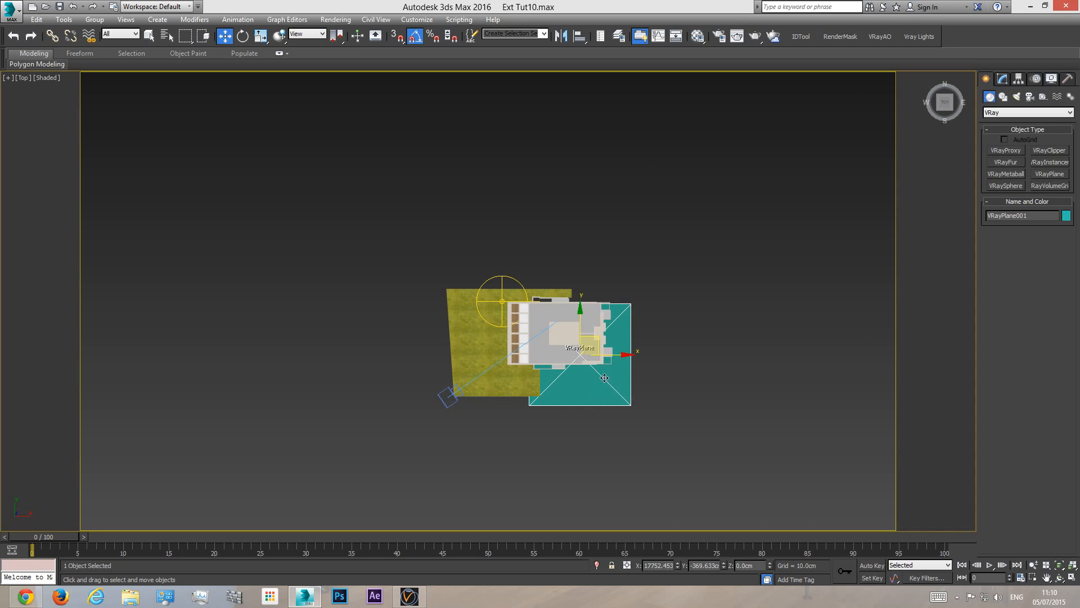
- Raise the VRayPlane to the lawn's level, at a height of about 290.7 cm, in the wireframe front view
{"action": "scroll", "coordinate": [589, 383], "scroll_direction": "up", "scroll_amount": 5}
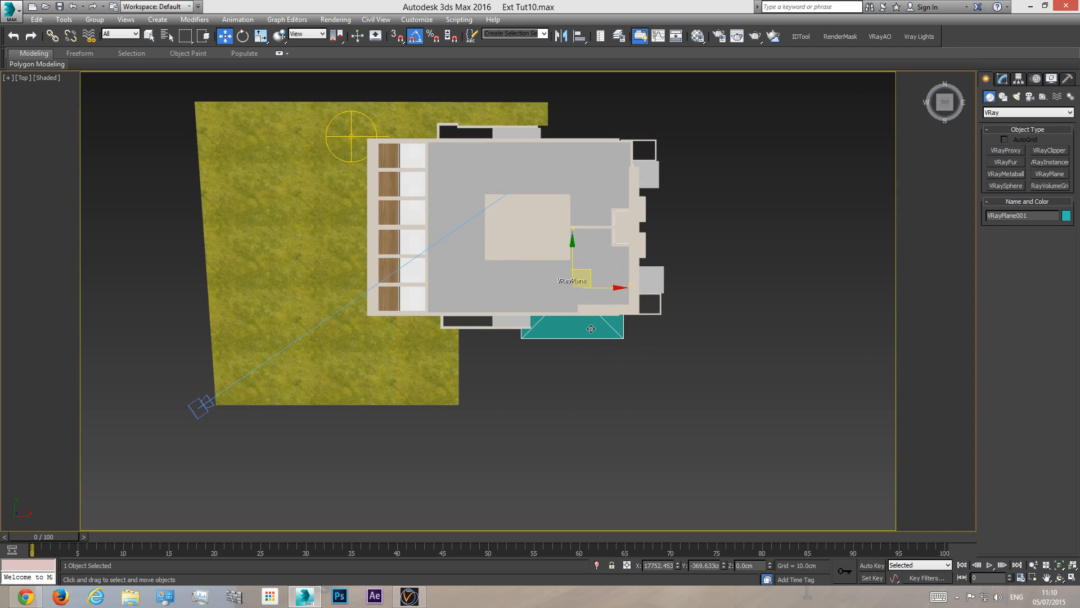
{"action": "key", "text": "f"}
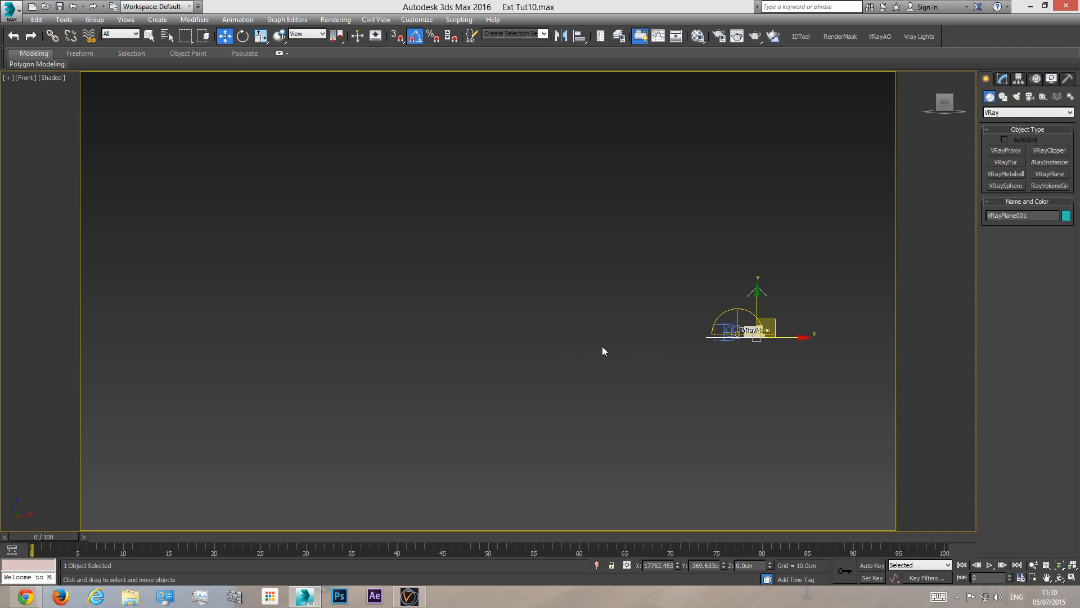
{"action": "scroll", "coordinate": [669, 350], "scroll_direction": "up", "scroll_amount": 3}
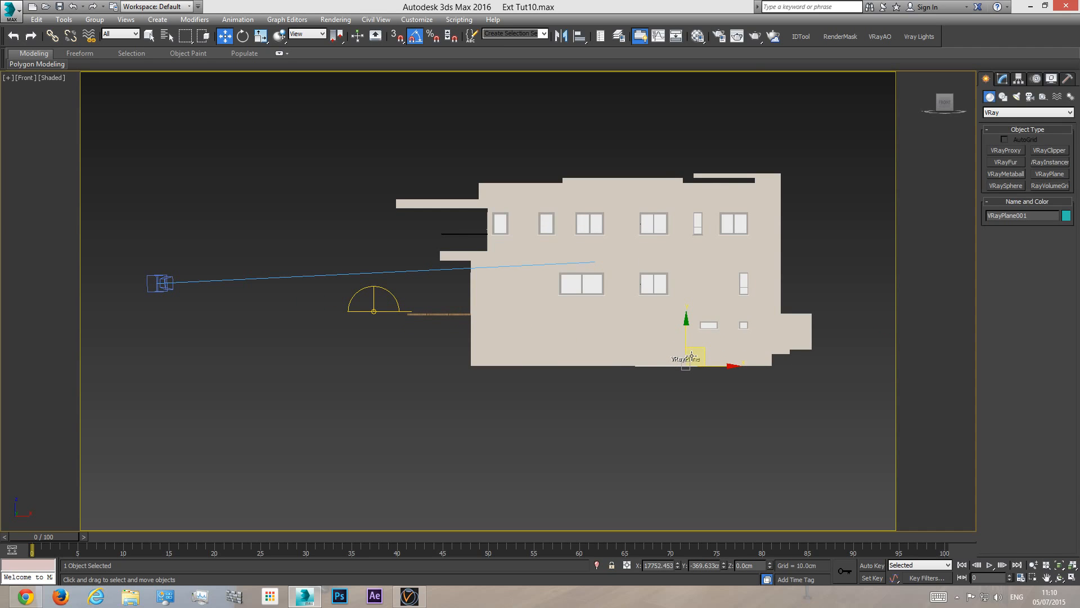
{"action": "key", "text": "F3"}
{"action": "scroll", "coordinate": [650, 372], "scroll_direction": "up", "scroll_amount": 4}
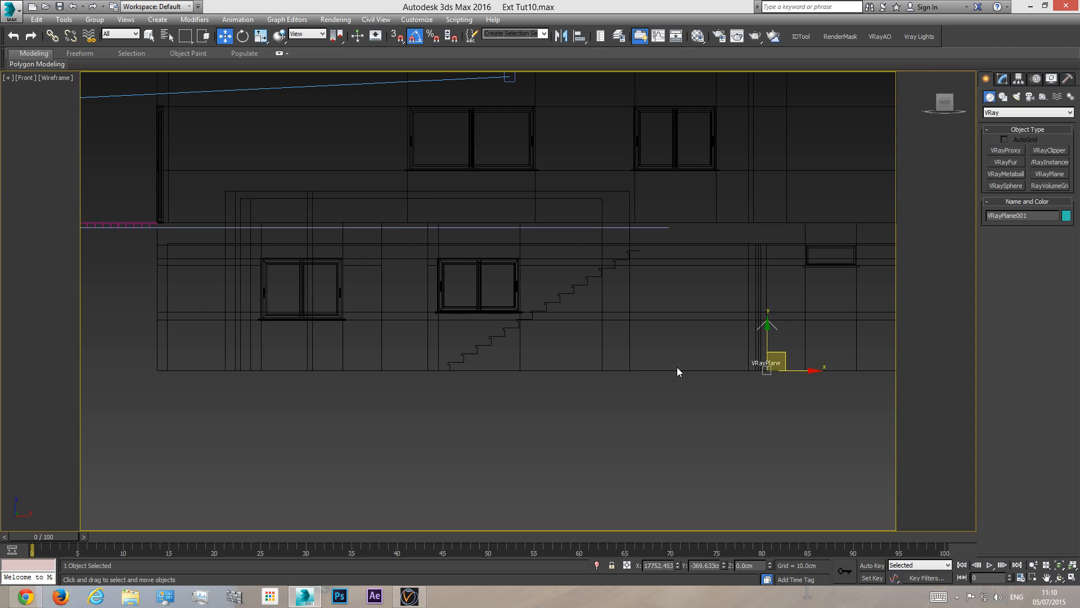
{"action": "scroll", "coordinate": [660, 389], "scroll_direction": "down", "scroll_amount": 4}
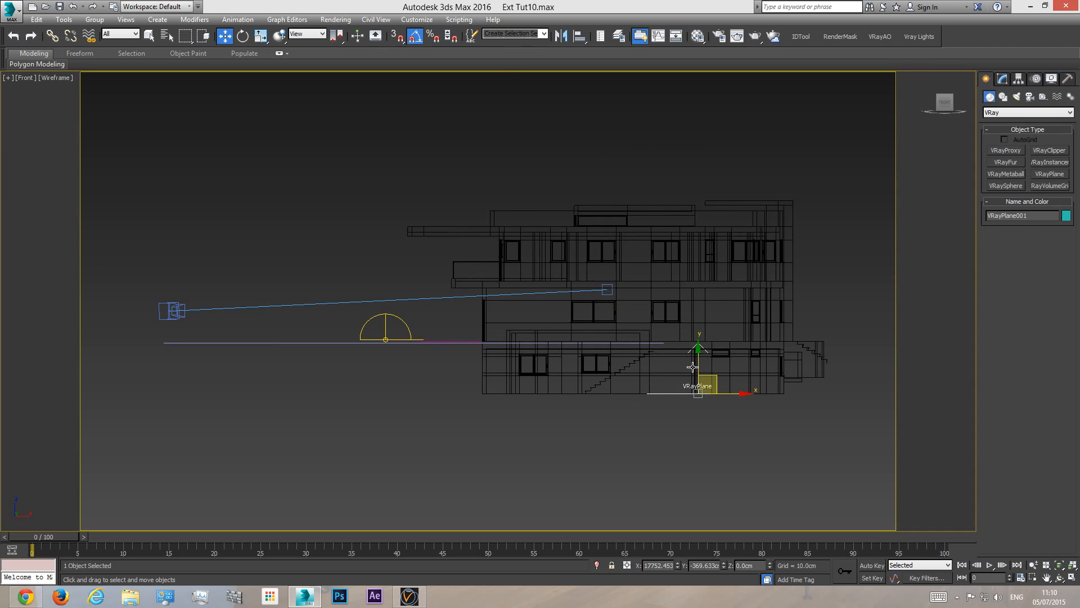
{"action": "scroll", "coordinate": [704, 403], "scroll_direction": "up", "scroll_amount": 4}
{"action": "scroll", "coordinate": [664, 383], "scroll_direction": "down", "scroll_amount": 4}
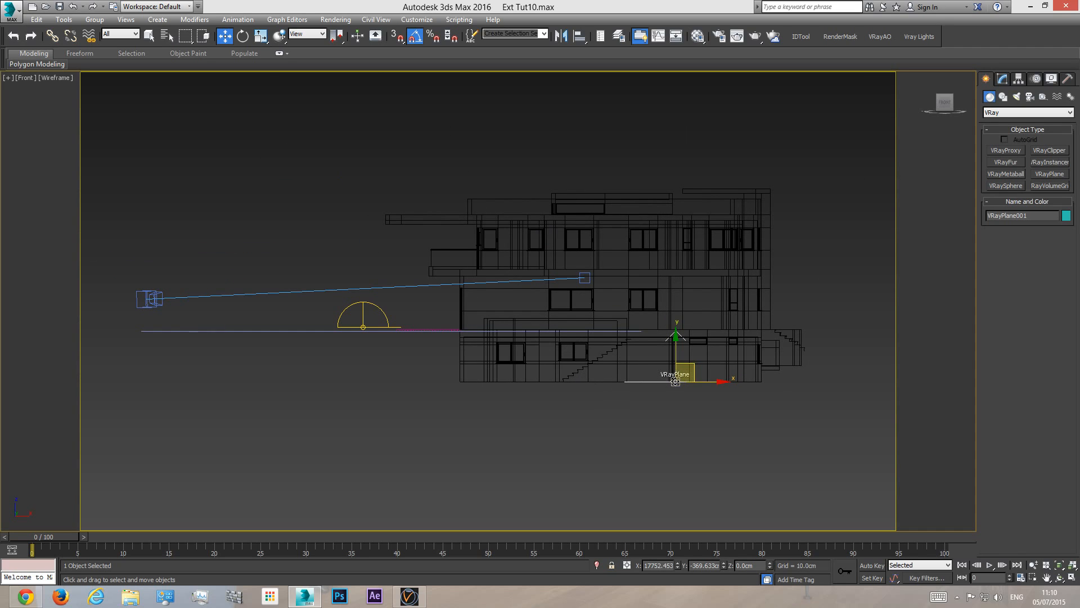
{"action": "left_click_drag", "start_coordinate": [677, 356], "coordinate": [679, 303]}
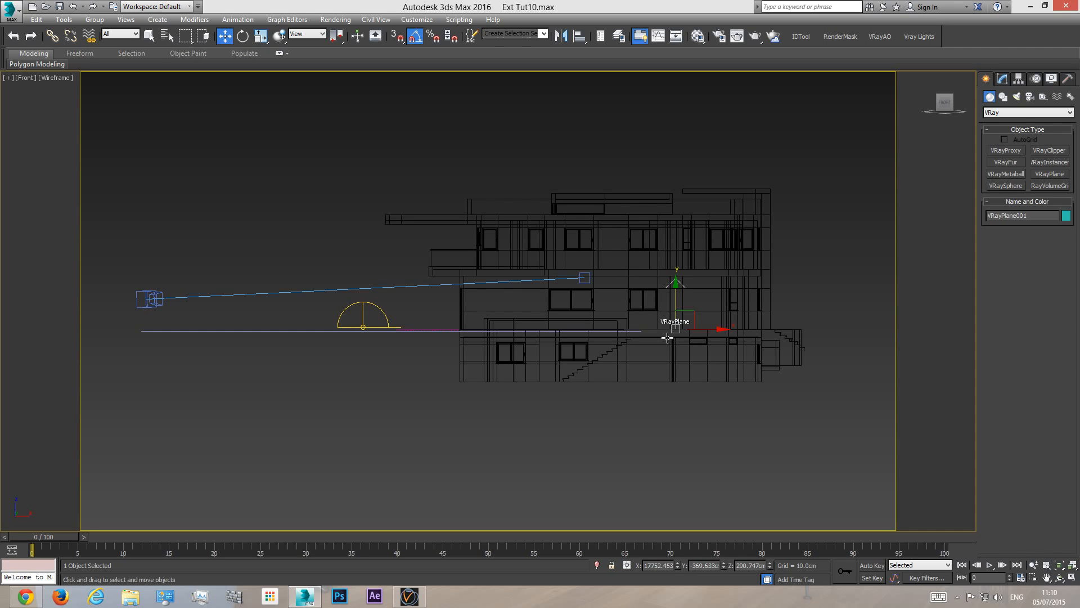
- Move the VRayPlane out past the right side wall of the house, to Y about -791.4 cm, in the shaded camera view
{"action": "key", "text": "c"}
{"action": "key", "text": "F3"}
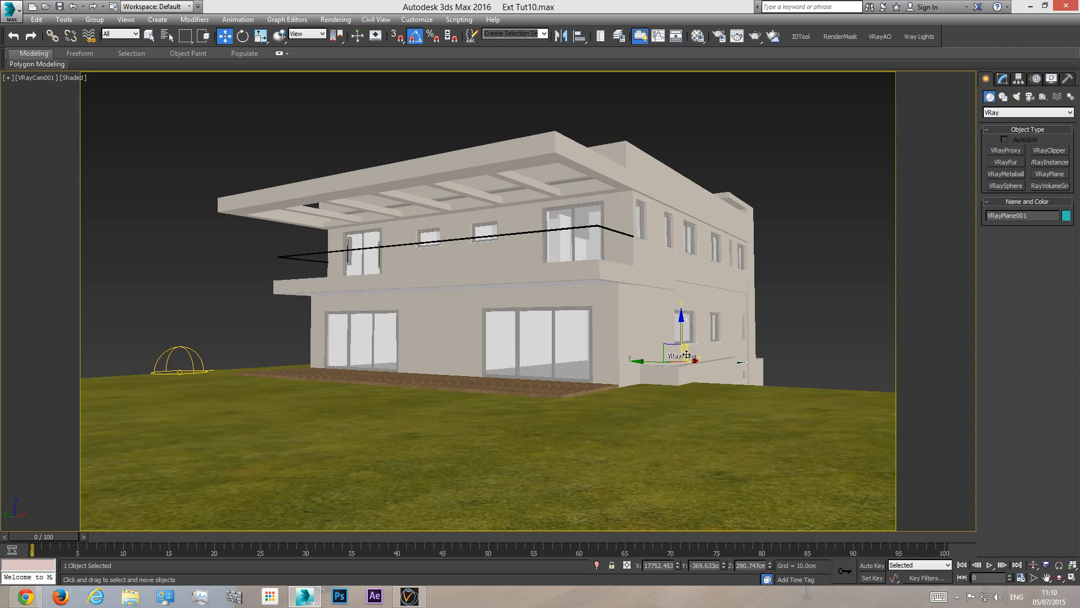
{"action": "left_click_drag", "start_coordinate": [646, 363], "coordinate": [746, 371]}
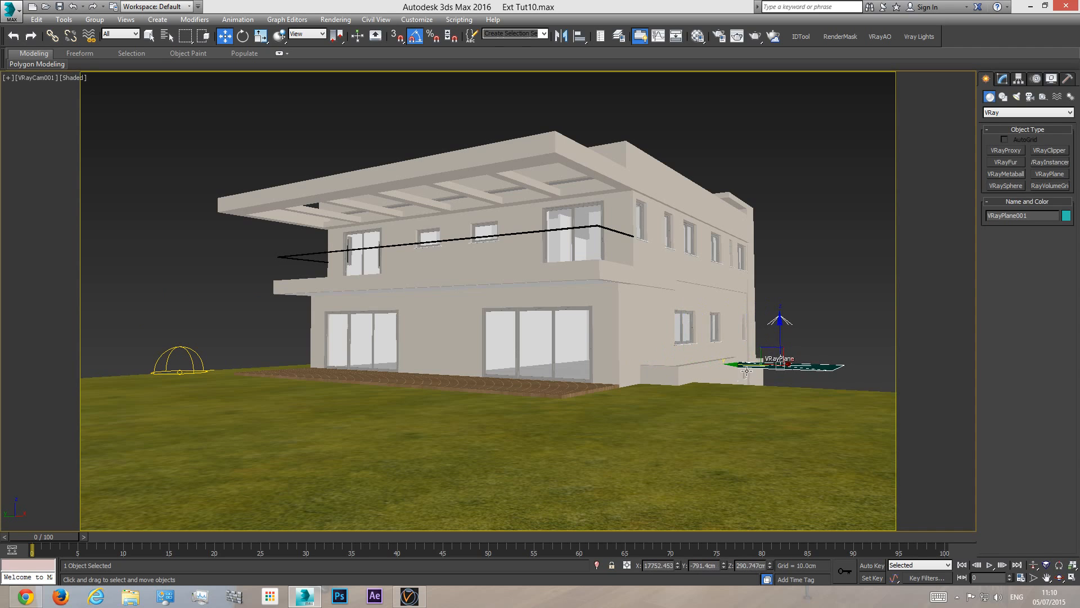
- Test-render the camera view to check the VRayPlane against the lawn, cancel the render and close the frame buffer
{"action": "left_click", "coordinate": [755, 36]}
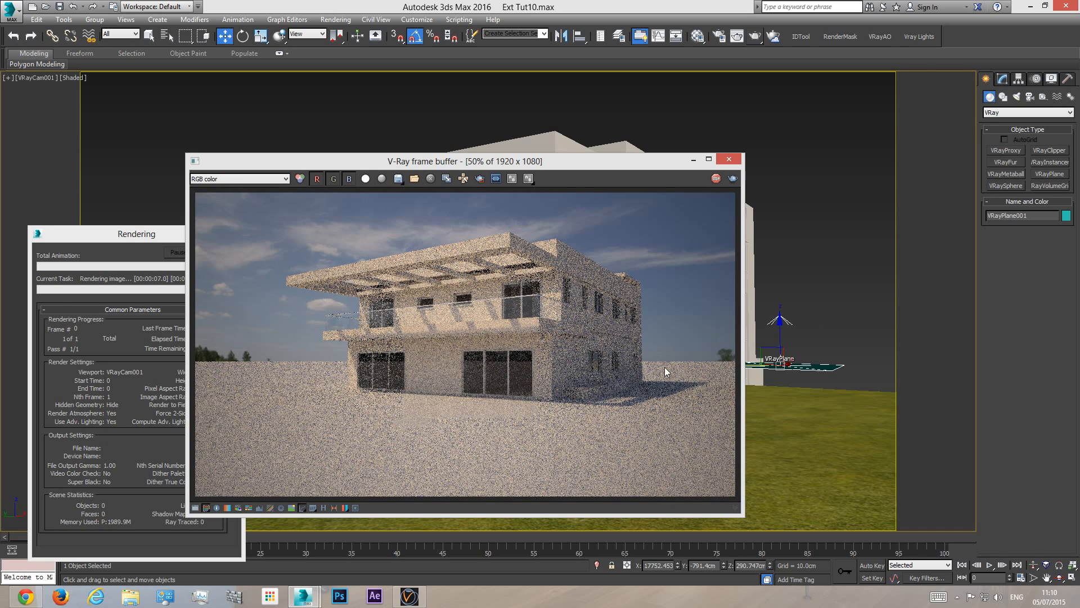
{"action": "left_click", "coordinate": [179, 242]}
{"action": "left_click", "coordinate": [217, 252]}
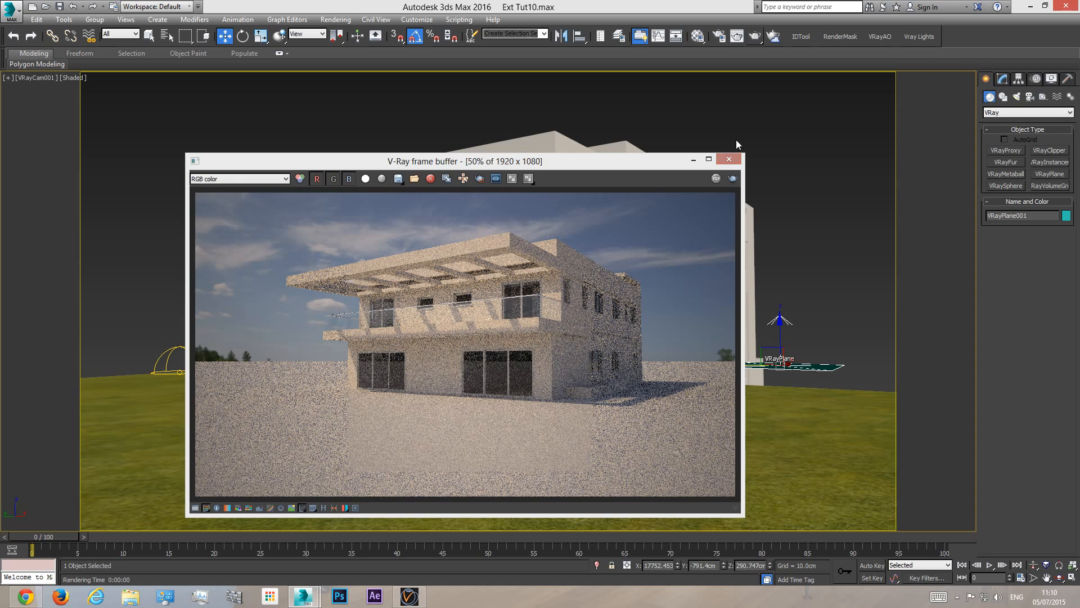
{"action": "left_click", "coordinate": [729, 159]}
- Lower the VRayPlane below the lawn to a height of about -11.3 cm in the wireframe front view, and return to the shaded camera view
{"action": "key", "text": "f"}
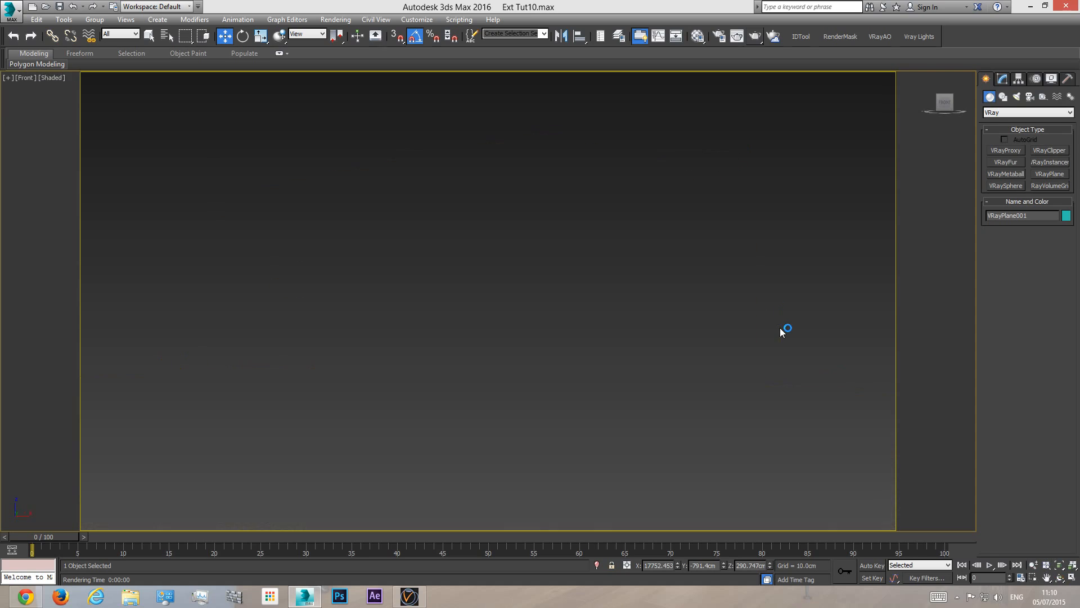
{"action": "middle_click_drag", "start_coordinate": [784, 331], "coordinate": [713, 354]}
{"action": "scroll", "coordinate": [588, 332], "scroll_direction": "down", "scroll_amount": 10}
{"action": "scroll", "coordinate": [782, 333], "scroll_direction": "up", "scroll_amount": 10}
{"action": "key", "text": "F3"}
{"action": "left_click_drag", "start_coordinate": [787, 340], "coordinate": [781, 387]}
{"action": "key", "text": "c"}
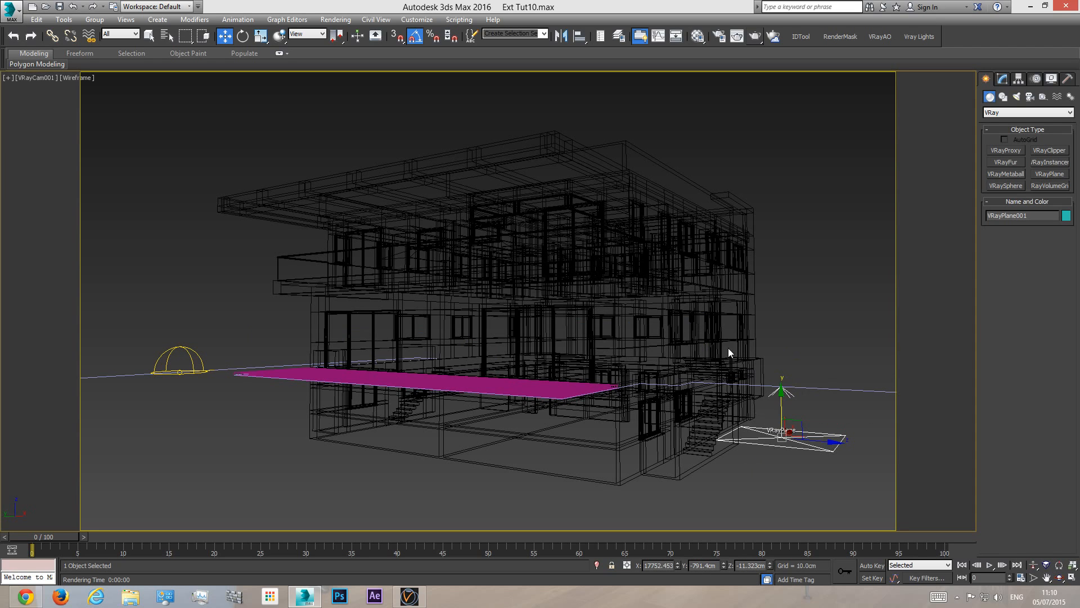
{"action": "key", "text": "F3"}
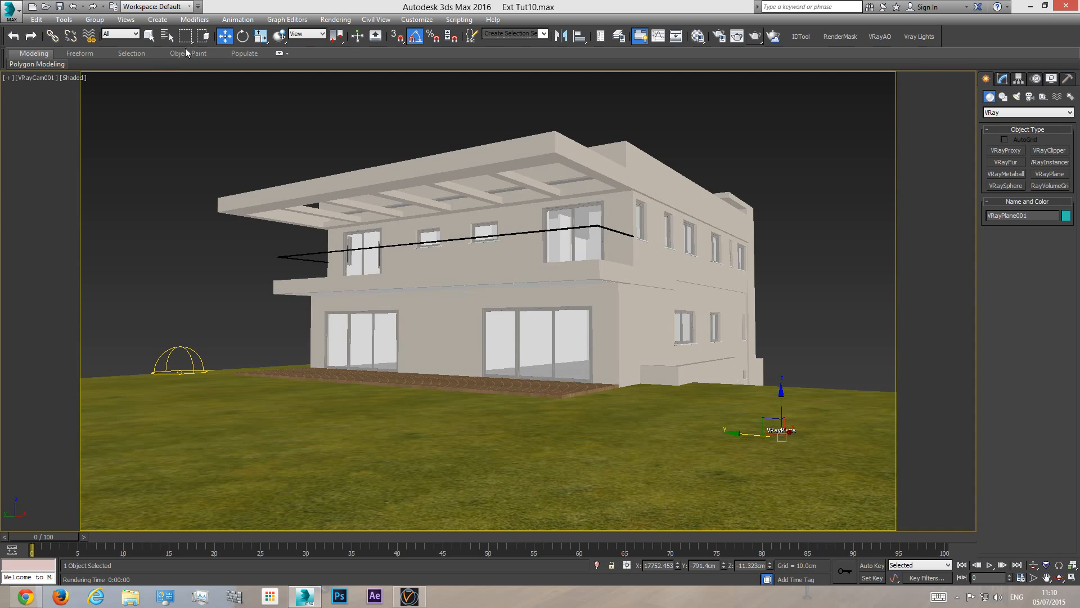
- Deselect everything, test-render the camera view to check the lawn and horizon, then cancel the render and close the frame buffer
{"action": "left_click", "coordinate": [149, 36]}
{"action": "left_click", "coordinate": [151, 191]}
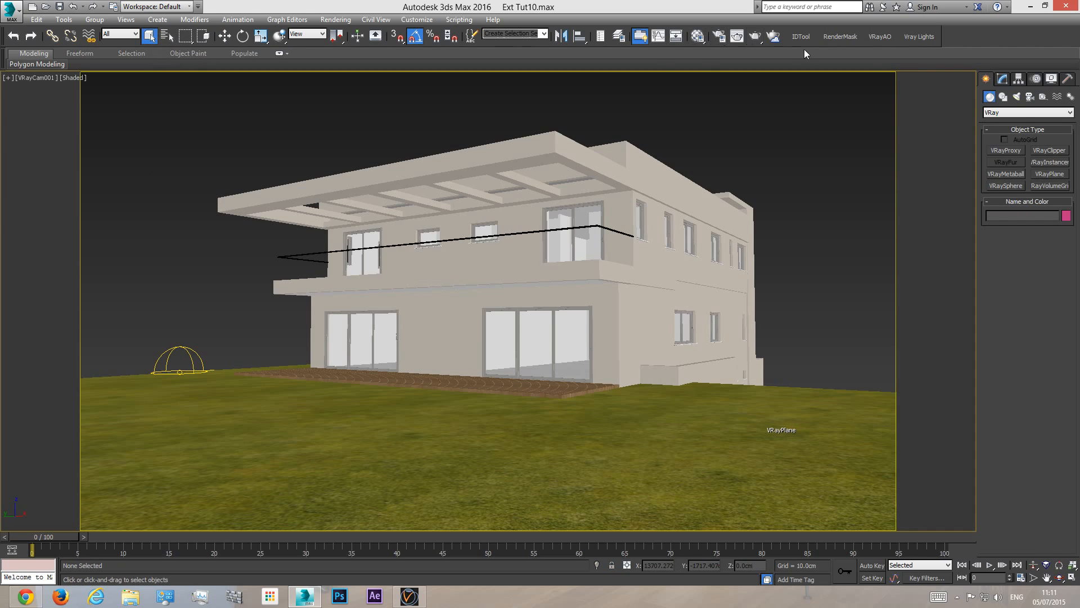
{"action": "left_click", "coordinate": [756, 36]}
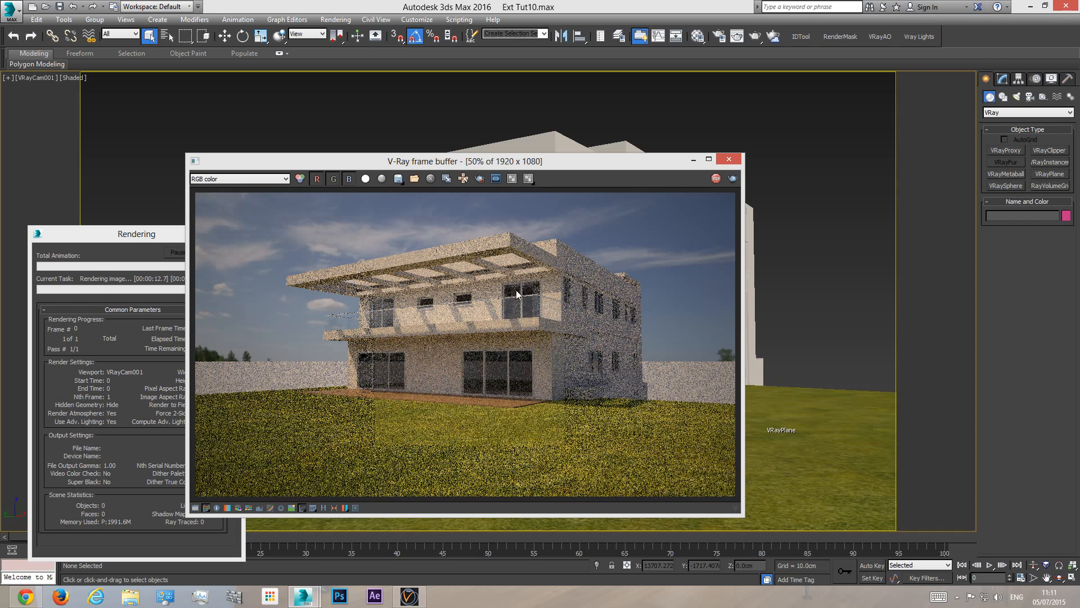
{"action": "right_click", "coordinate": [571, 293]}
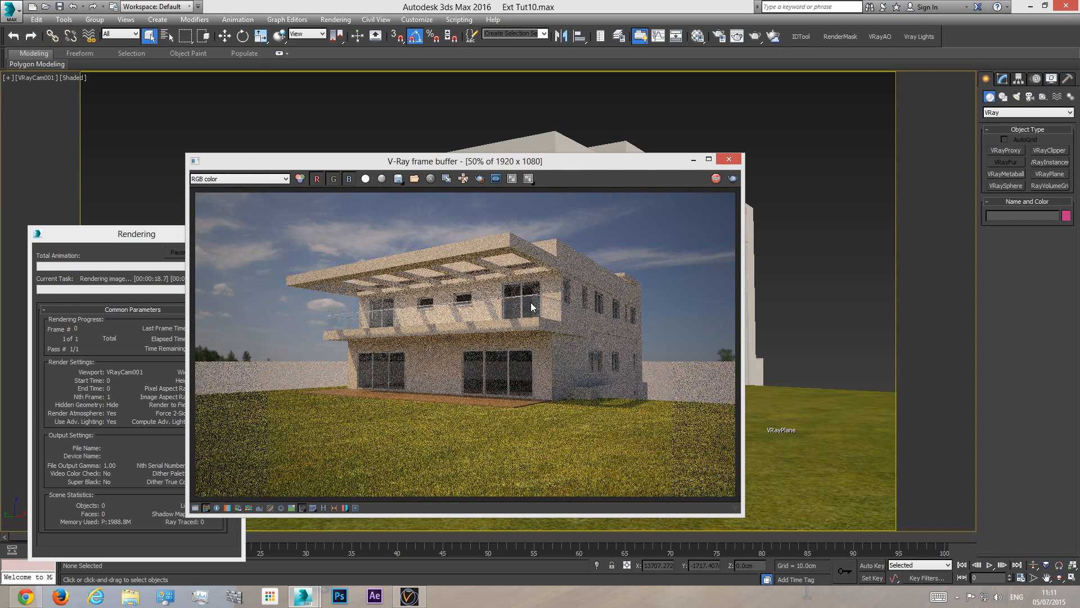
{"action": "left_click", "coordinate": [155, 240]}
{"action": "left_click", "coordinate": [222, 256]}
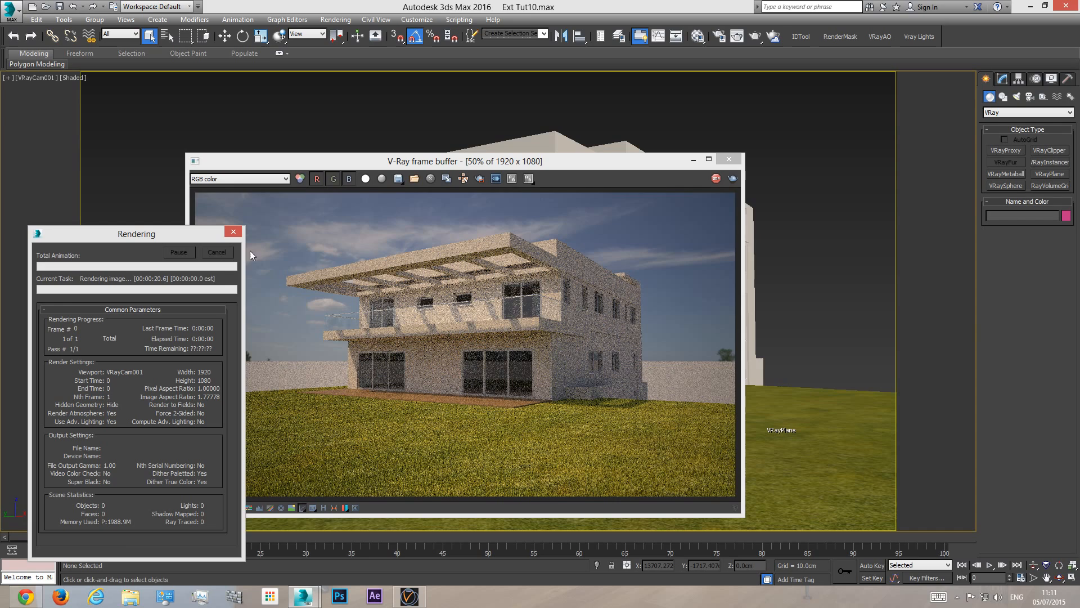
{"action": "left_click", "coordinate": [732, 160]}
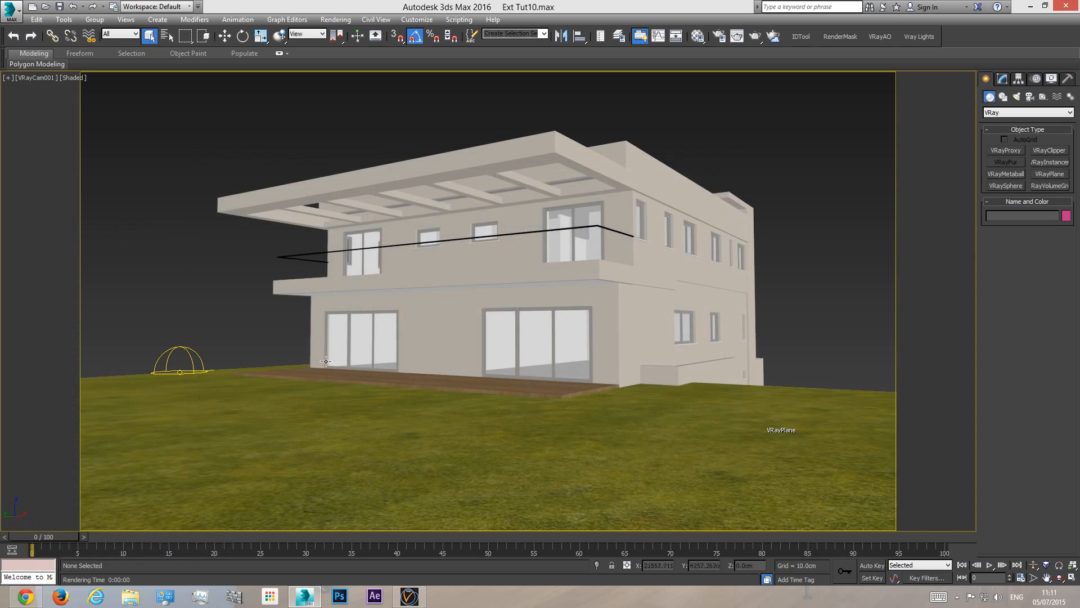
- Copy the V-Ray dome light across the lawn and place the copy beside the VRayPlane, near the house's right corner
{"action": "left_click", "coordinate": [190, 351]}
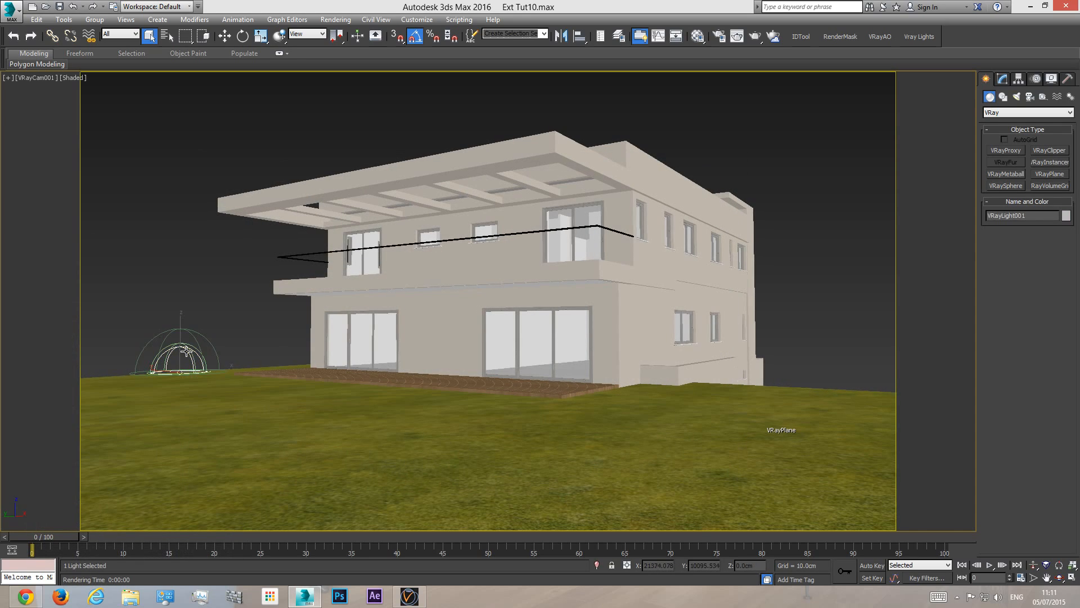
{"action": "left_click", "coordinate": [1003, 79]}
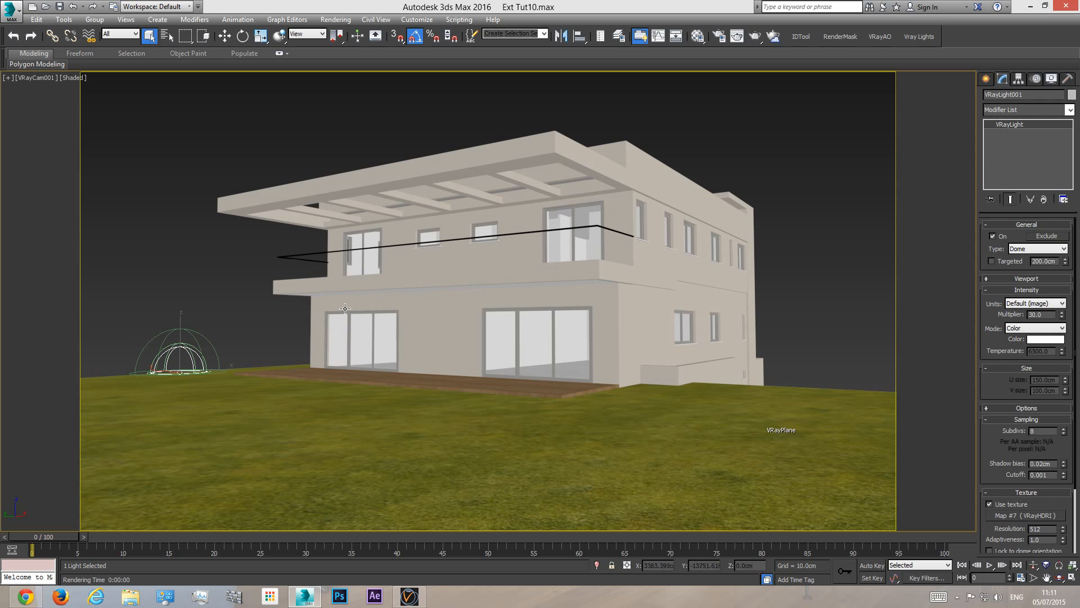
{"action": "left_click", "coordinate": [225, 37]}
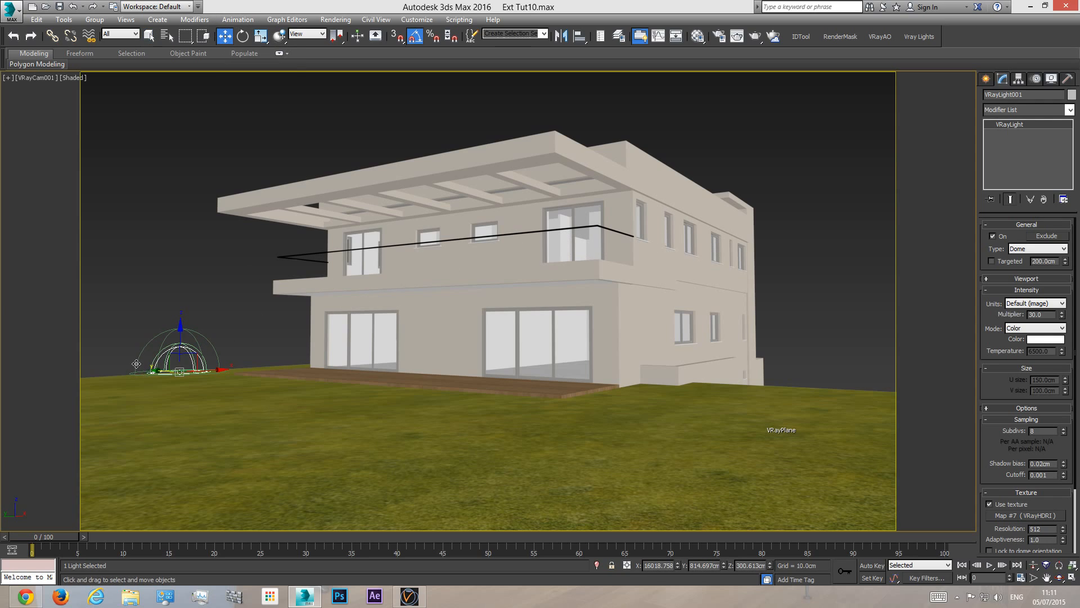
{"action": "mouse_move", "coordinate": [158, 369]}
{"action": "left_mouse_down", "text": "shift"}
{"action": "mouse_move", "coordinate": [516, 384]}
{"action": "mouse_move", "coordinate": [670, 403]}
{"action": "left_mouse_up", "text": "shift"}
{"action": "key", "text": "Return"}
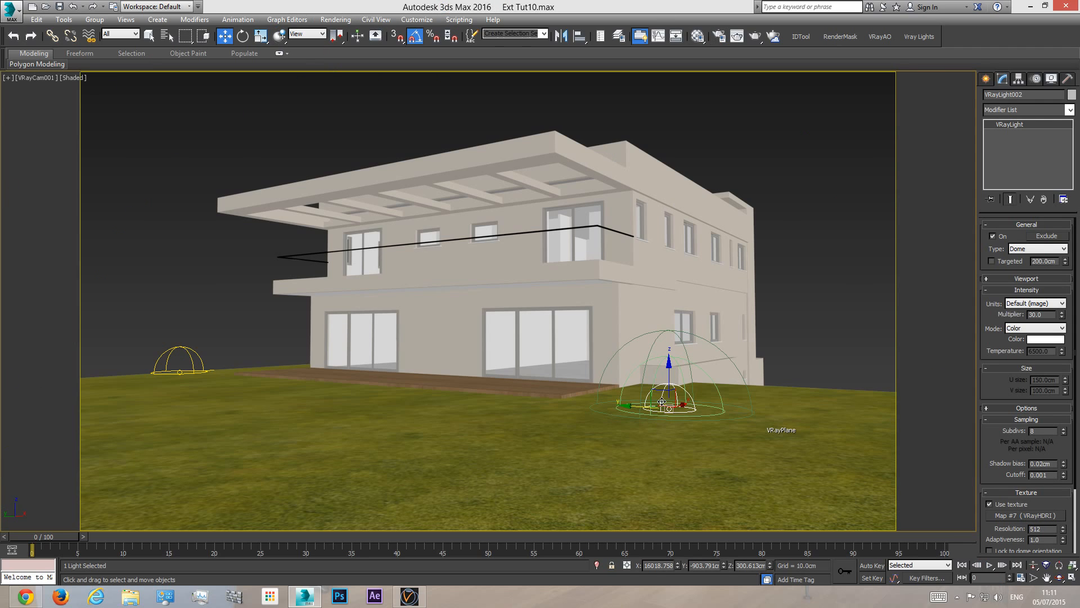
{"action": "left_click_drag", "start_coordinate": [661, 402], "coordinate": [735, 442]}
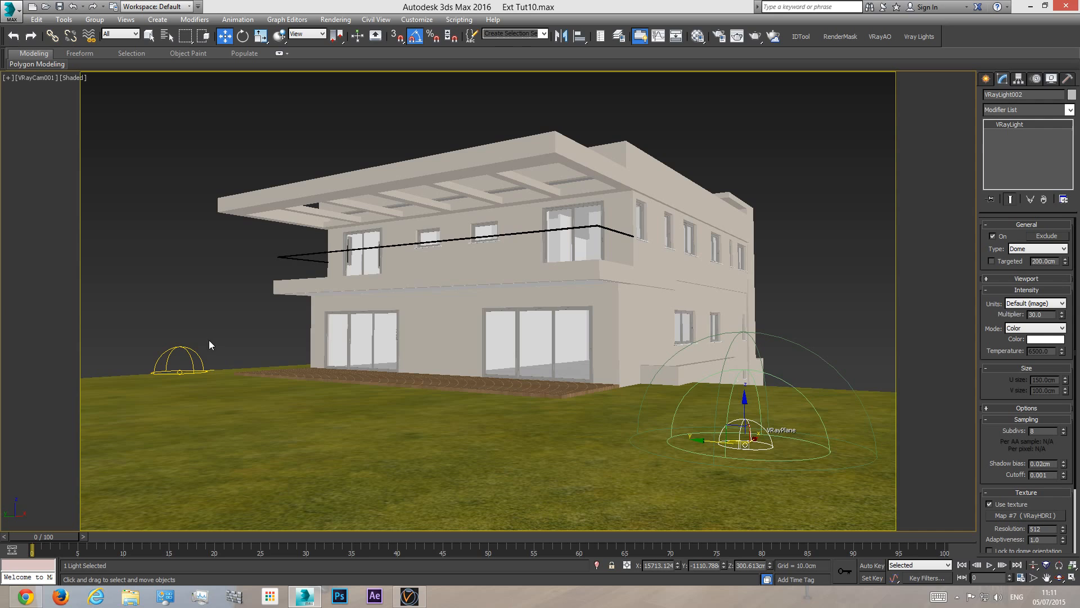
- Rename the original dome light VRaySKY GI and make it affect diffuse only, with Affect specular and Affect reflections disabled
{"action": "left_click", "coordinate": [186, 355]}
{"action": "left_click", "coordinate": [743, 425]}
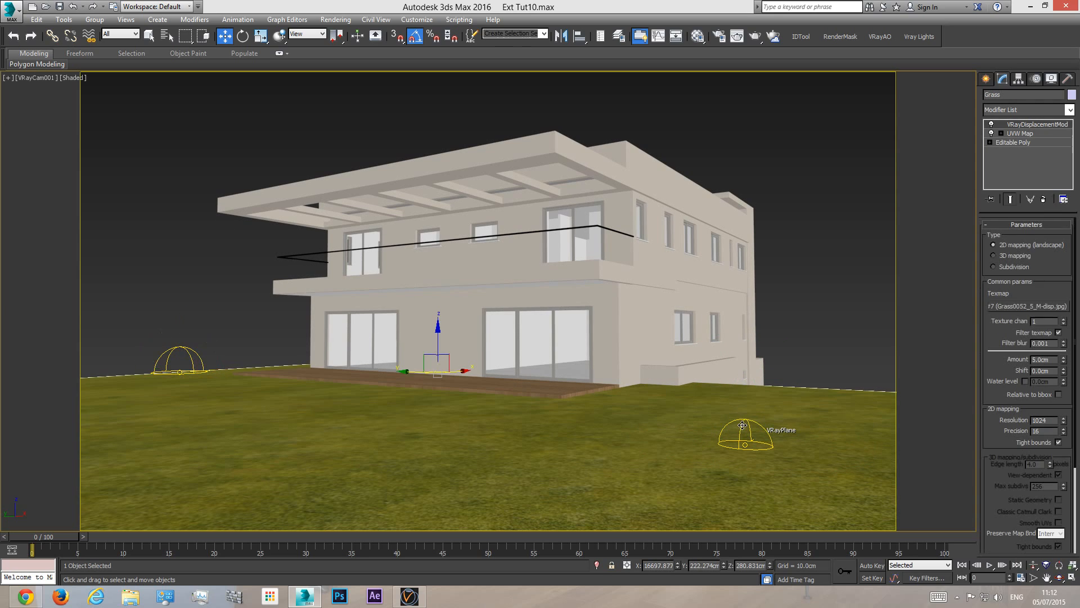
{"action": "left_click", "coordinate": [189, 354]}
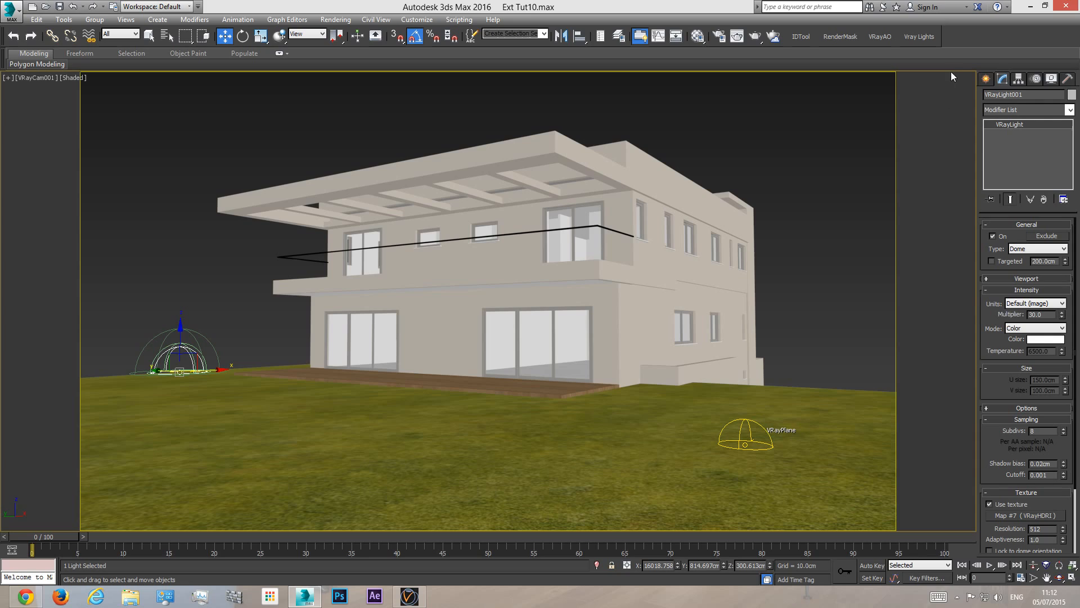
{"action": "left_click", "coordinate": [1034, 97]}
{"action": "left_click_drag", "start_coordinate": [1034, 97], "coordinate": [998, 97]}
{"action": "type", "text": "SKY GI"}
{"action": "left_click", "coordinate": [1023, 408]}
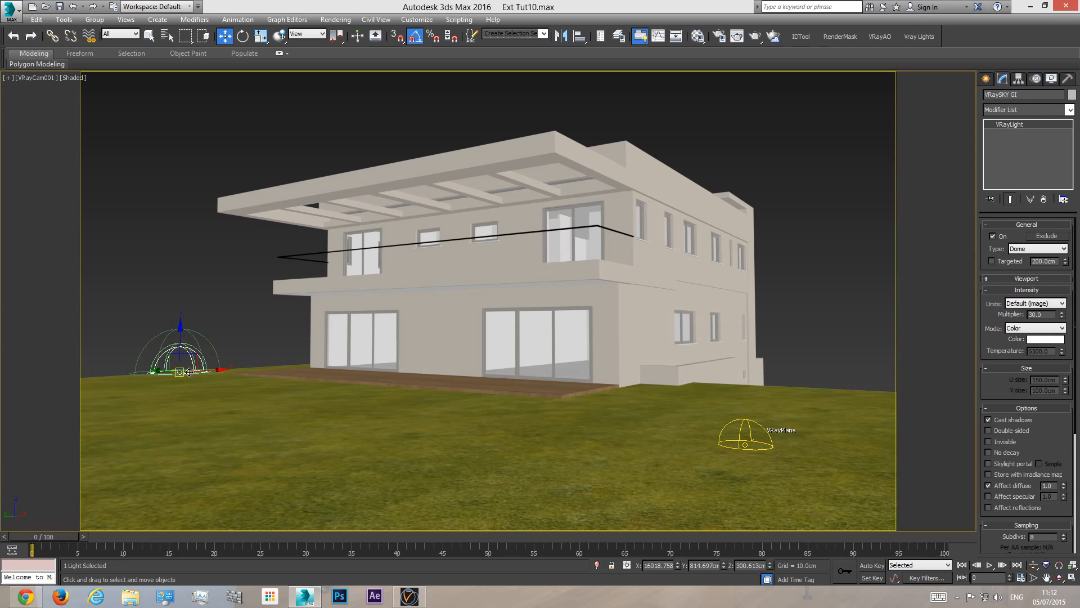
- Disable Affect diffuse on the copied dome light and make it Invisible
{"action": "left_click", "coordinate": [741, 434]}
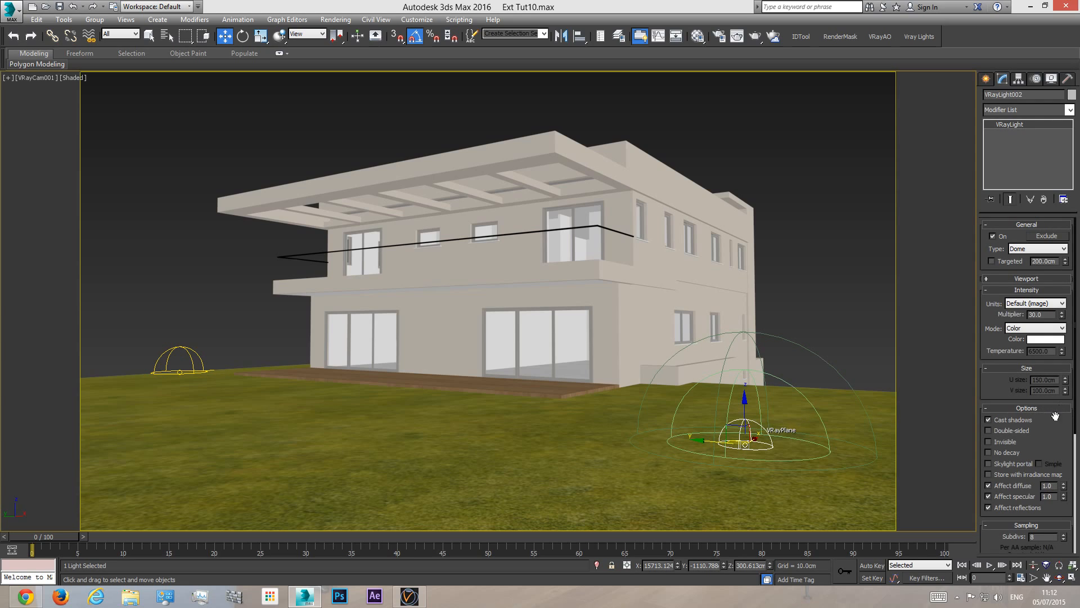
{"action": "left_click", "coordinate": [1018, 487]}
{"action": "left_click", "coordinate": [190, 354]}
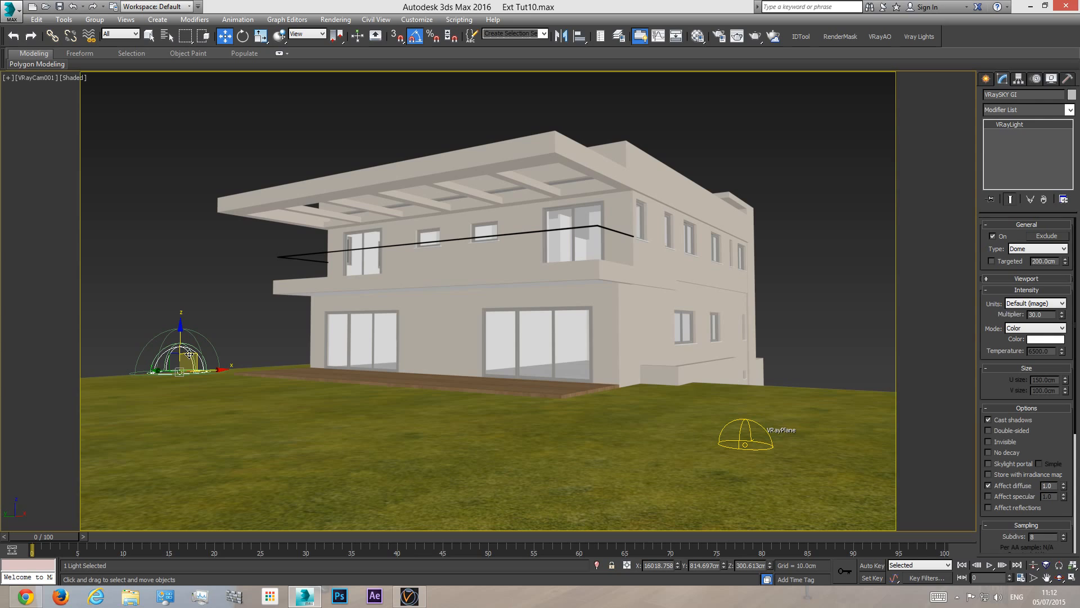
{"action": "left_click", "coordinate": [739, 429]}
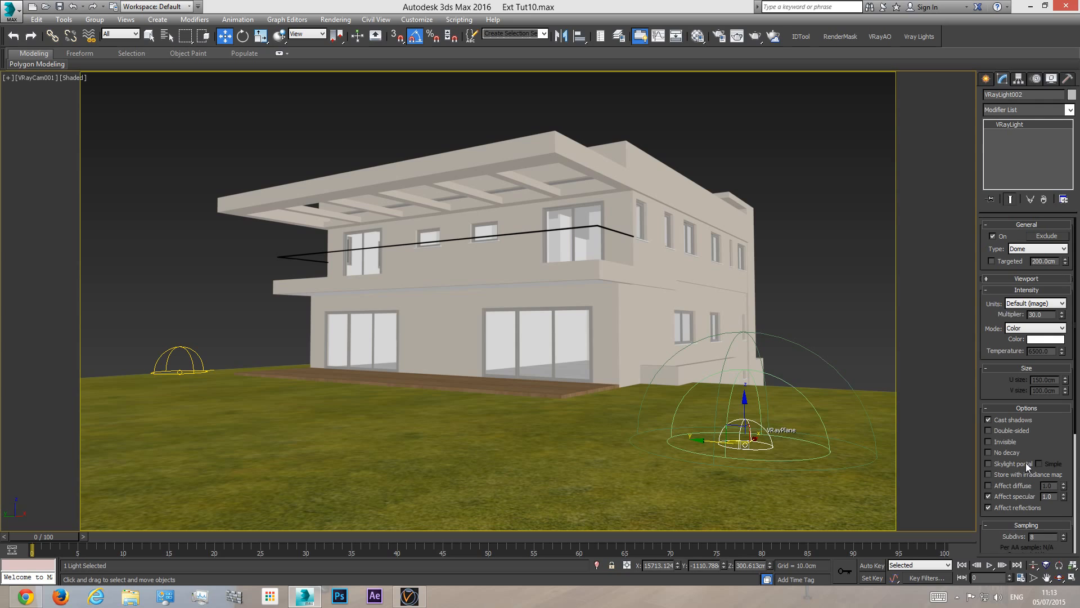
{"action": "left_click", "coordinate": [1004, 442]}
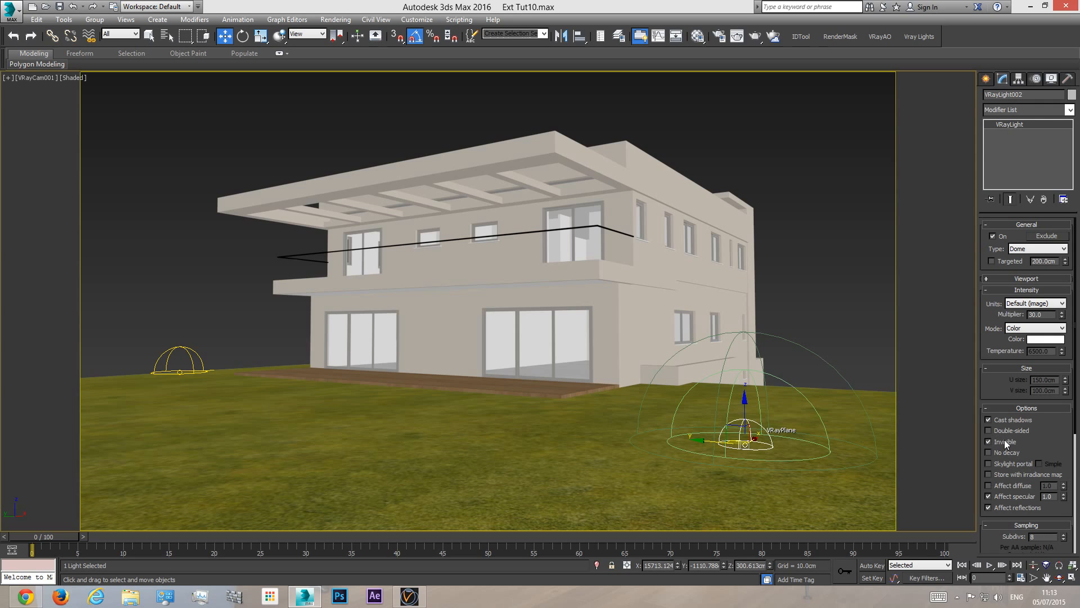
- Compare the intensity and option settings of the two dome lights
{"action": "left_click", "coordinate": [192, 357]}
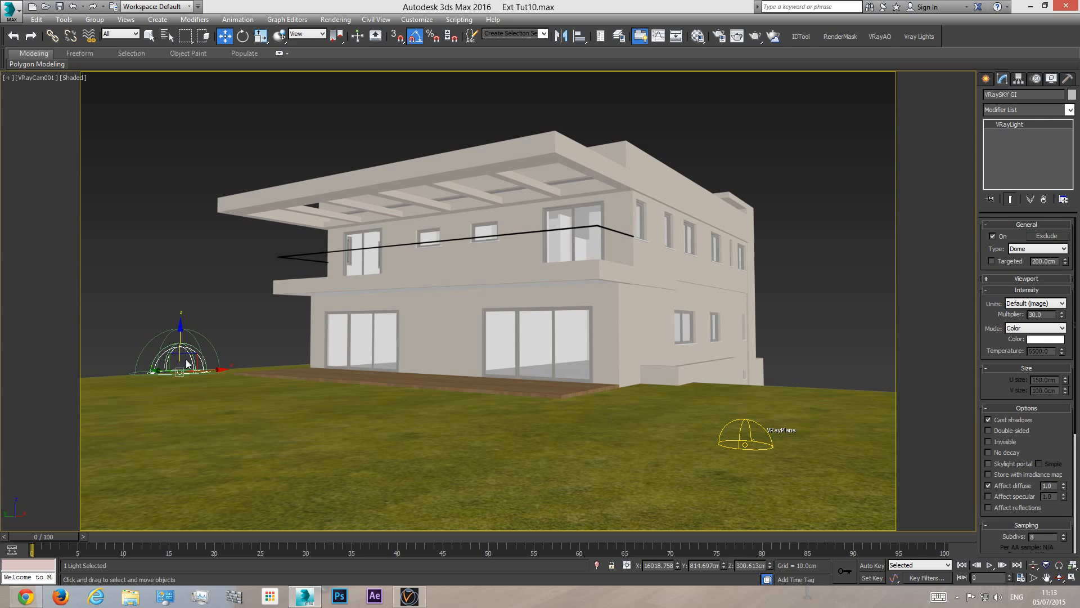
{"action": "left_click", "coordinate": [740, 431]}
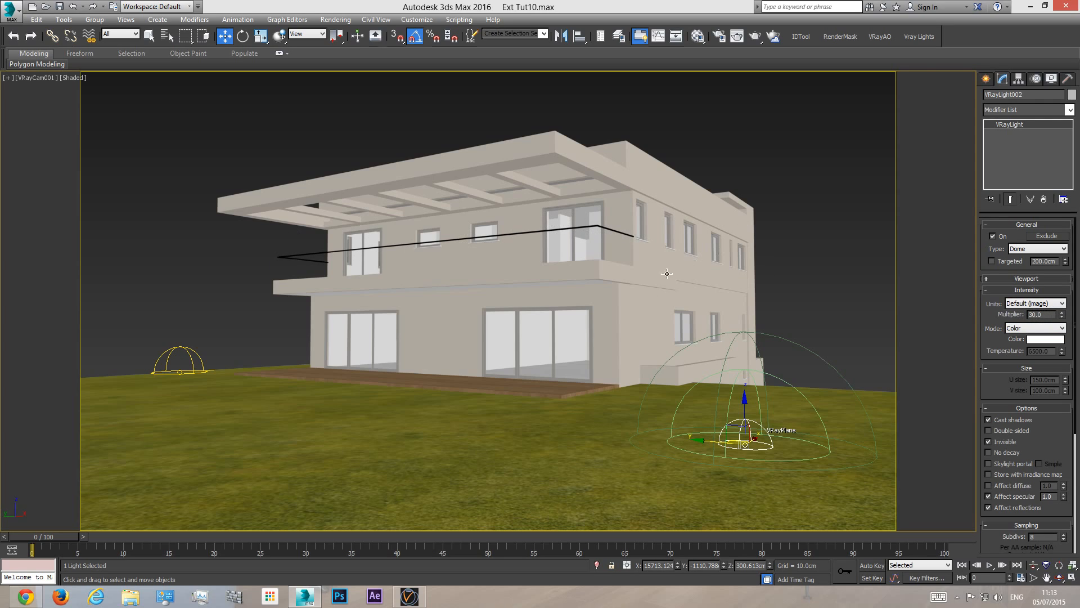
{"action": "left_click", "coordinate": [193, 359]}
{"action": "left_click", "coordinate": [188, 353]}
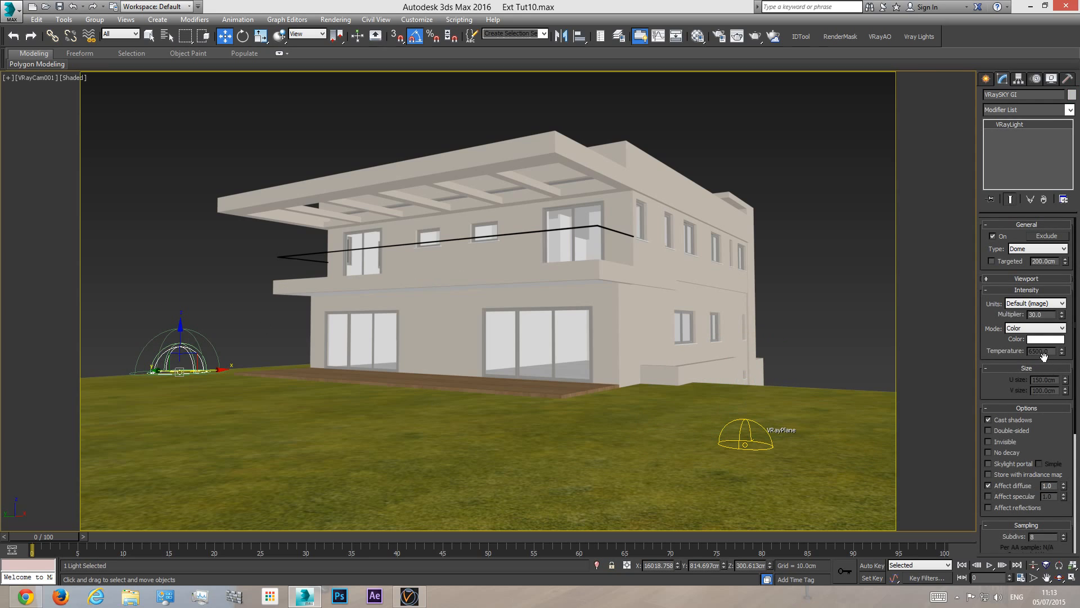
- Rename the copied dome light VRaySKY REFLECION
{"action": "left_click", "coordinate": [739, 435]}
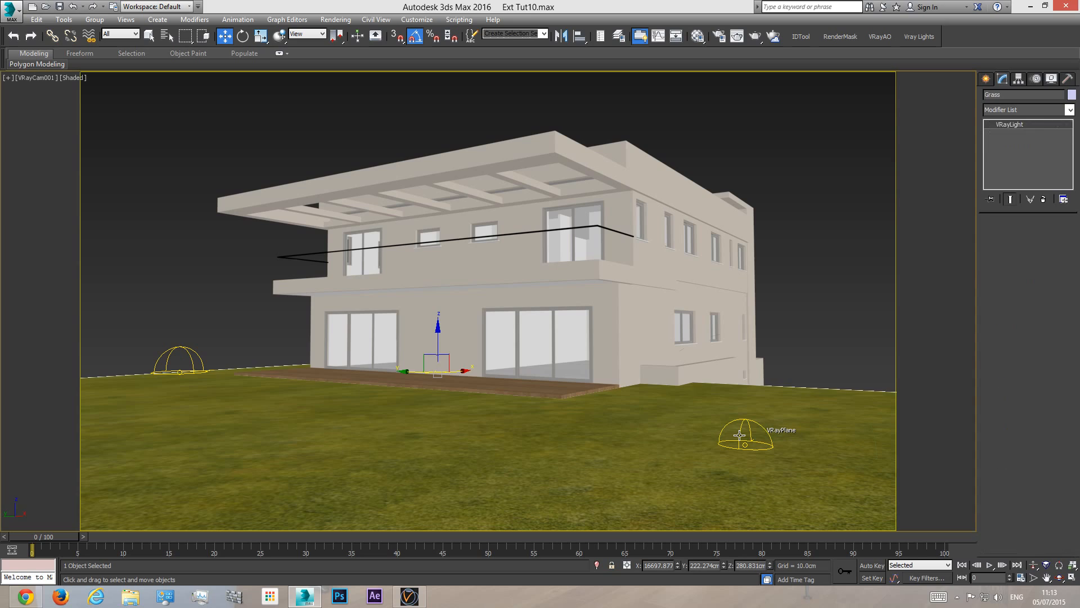
{"action": "left_click", "coordinate": [740, 435]}
{"action": "left_click_drag", "start_coordinate": [1032, 94], "coordinate": [1001, 102]}
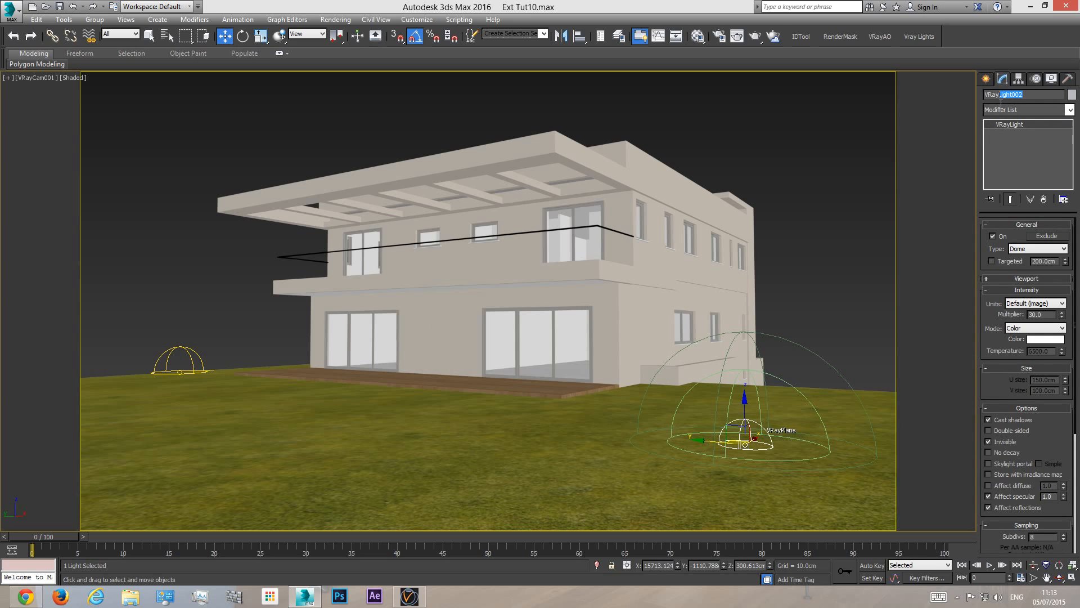
{"action": "type", "text": "SKY GI"}
{"action": "left_click", "coordinate": [188, 354]}
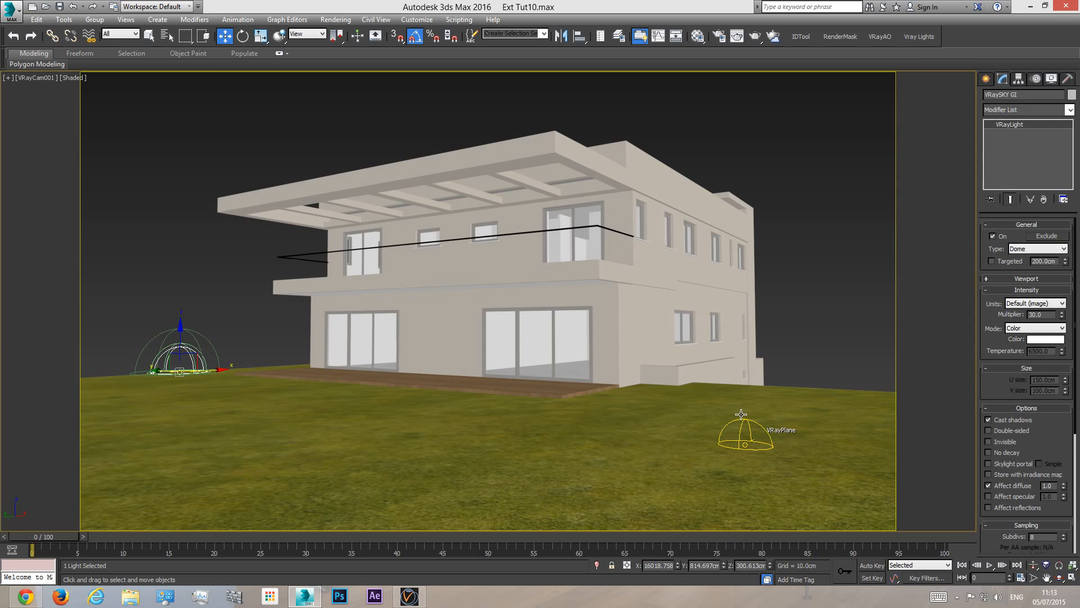
- Set the intensity multiplier of the reflection dome light to 200
{"action": "left_click", "coordinate": [740, 431]}
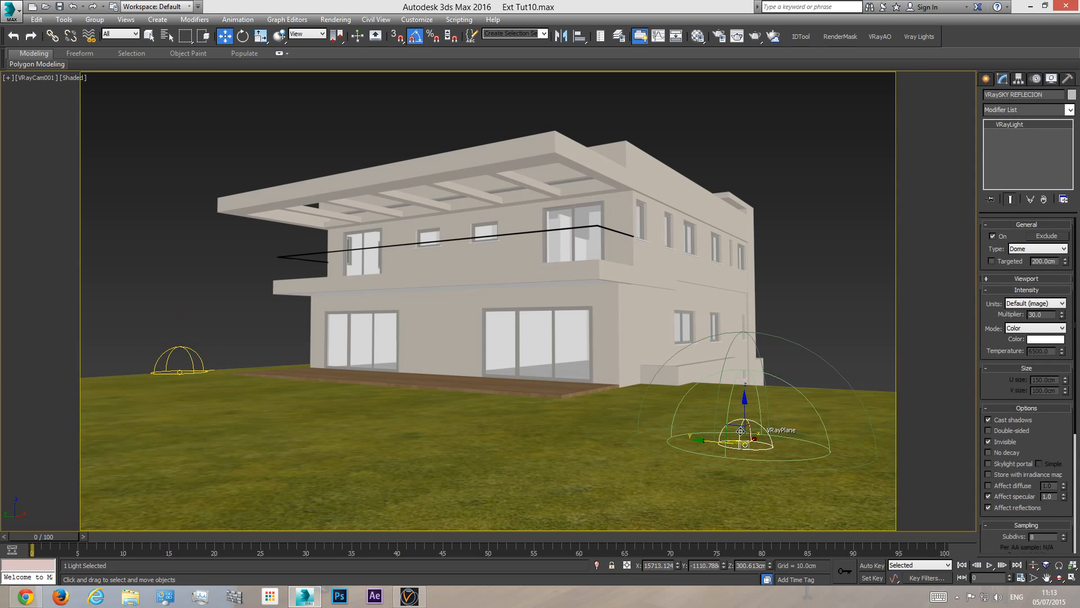
{"action": "double_click", "coordinate": [1035, 314]}
{"action": "type", "text": "200"}
{"action": "key", "text": "Return"}
- Test-render the camera view and examine the reflections on the balcony glass and windows up close
{"action": "left_click", "coordinate": [755, 37]}
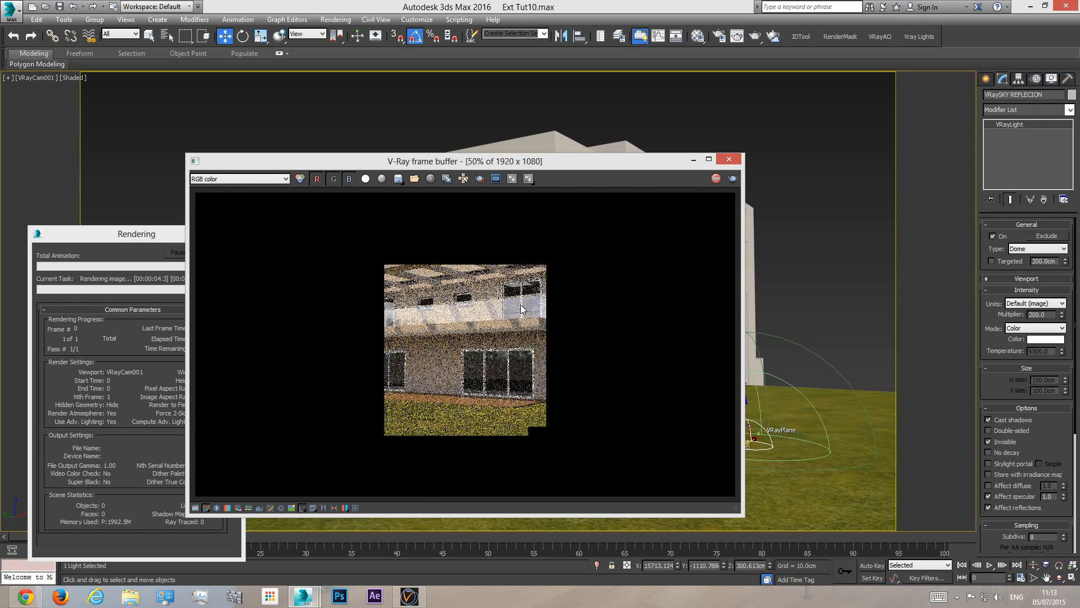
{"action": "scroll", "coordinate": [521, 305], "scroll_direction": "up", "scroll_amount": 1}
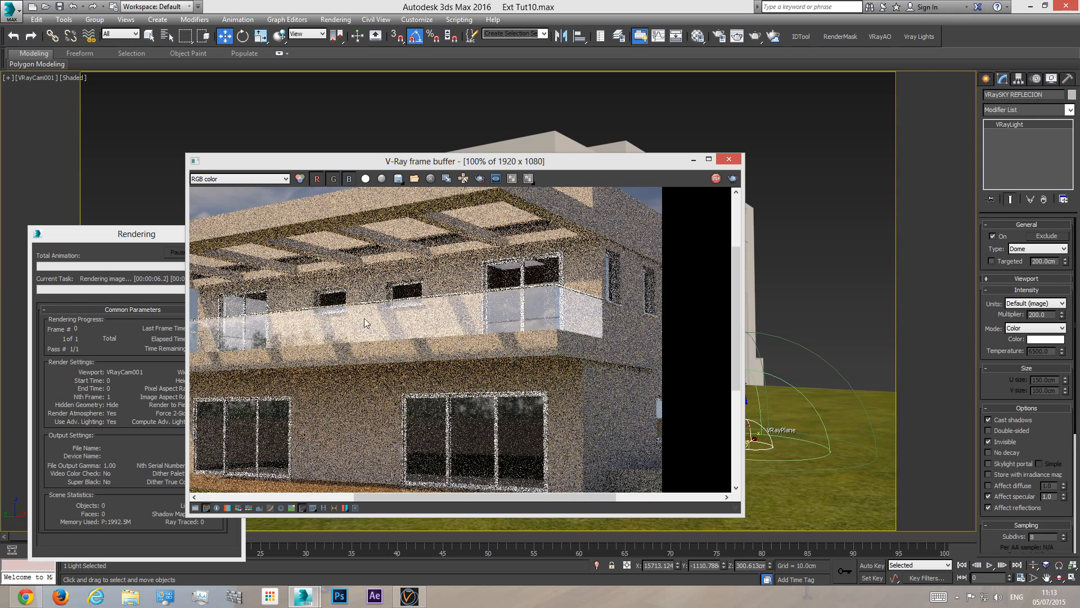
{"action": "scroll", "coordinate": [366, 316], "scroll_direction": "down", "scroll_amount": 1}
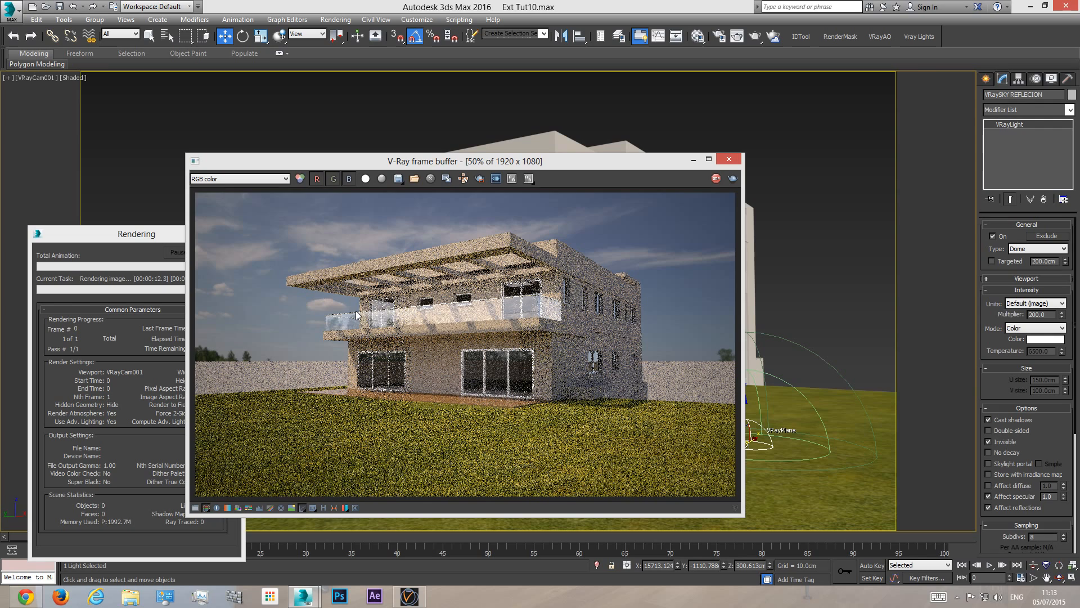
{"action": "scroll", "coordinate": [525, 306], "scroll_direction": "up", "scroll_amount": 1}
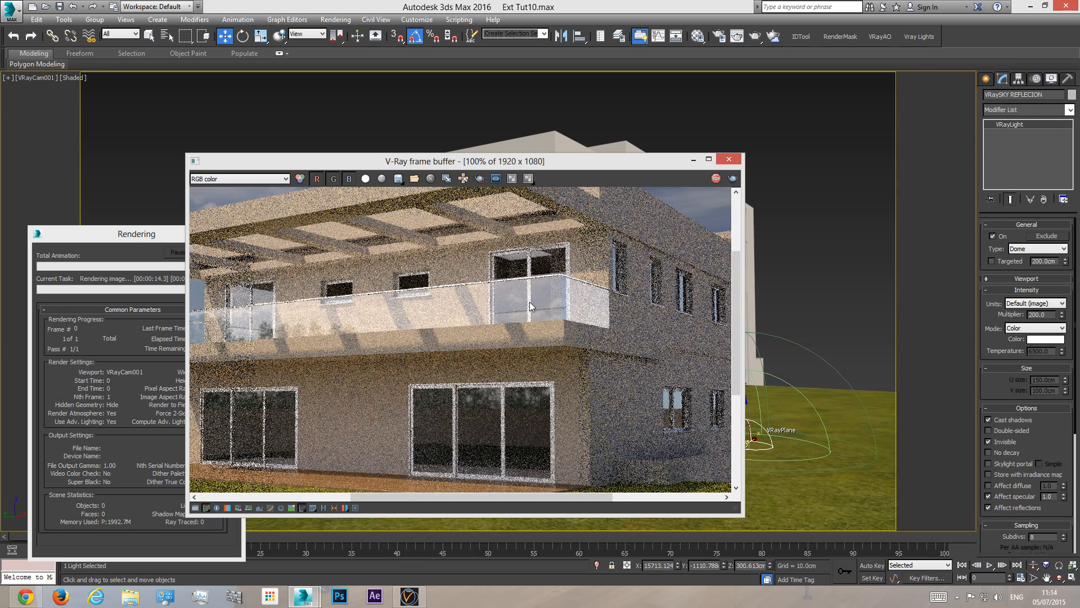
- Set the intensity multiplier of the reflection dome light to 120
{"action": "scroll", "coordinate": [529, 302], "scroll_direction": "down", "scroll_amount": 1}
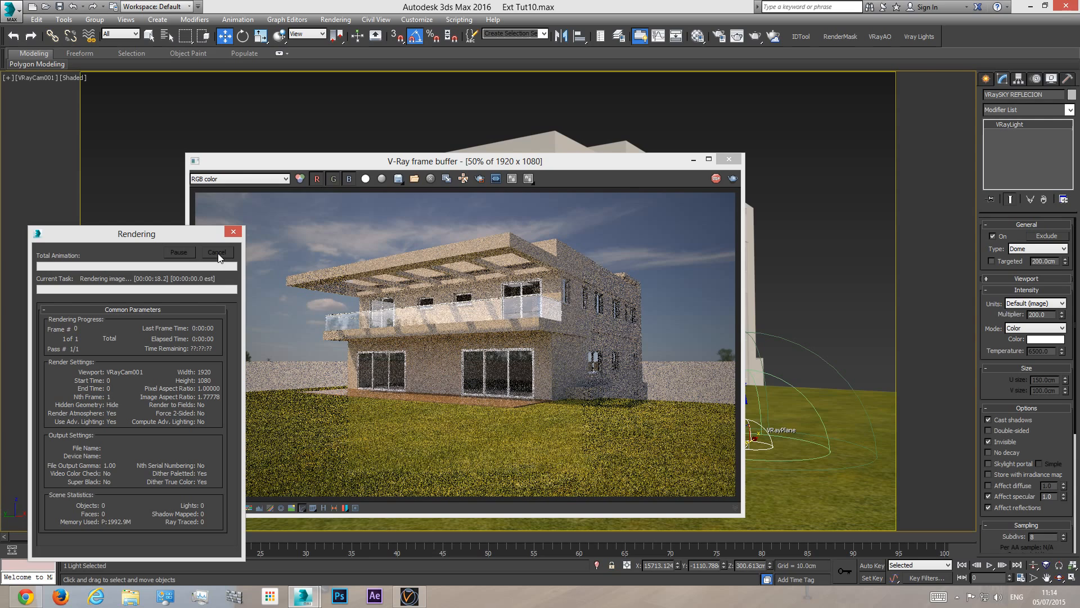
{"action": "double_click", "coordinate": [1055, 315]}
{"action": "type", "text": "120"}
{"action": "key", "text": "Return"}
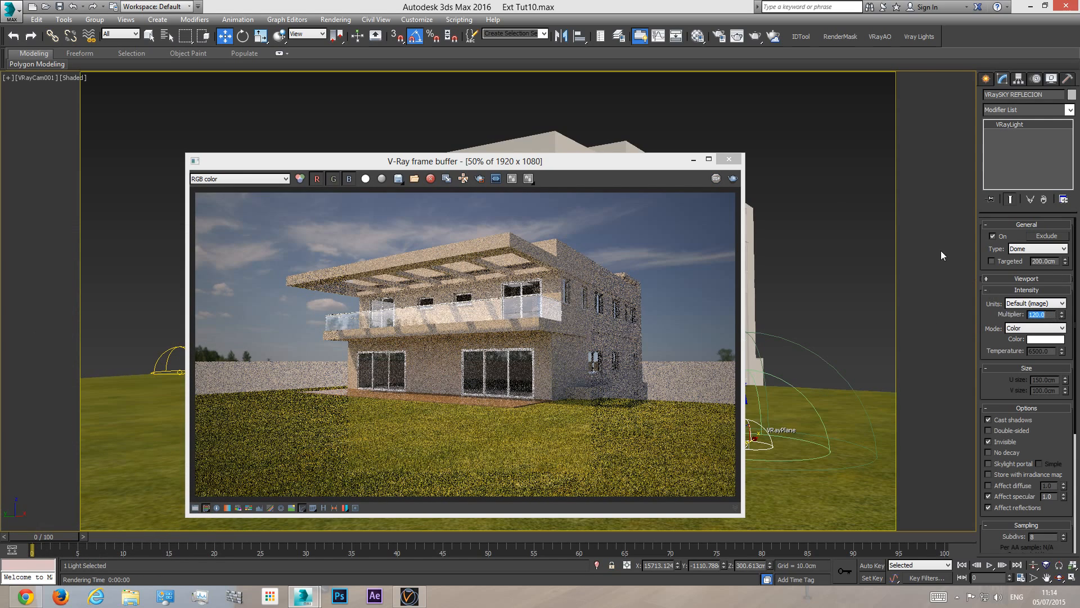
- Test-render the camera view to check the glass reflections with the reflection dome light at its new intensity
{"action": "left_click", "coordinate": [733, 178]}
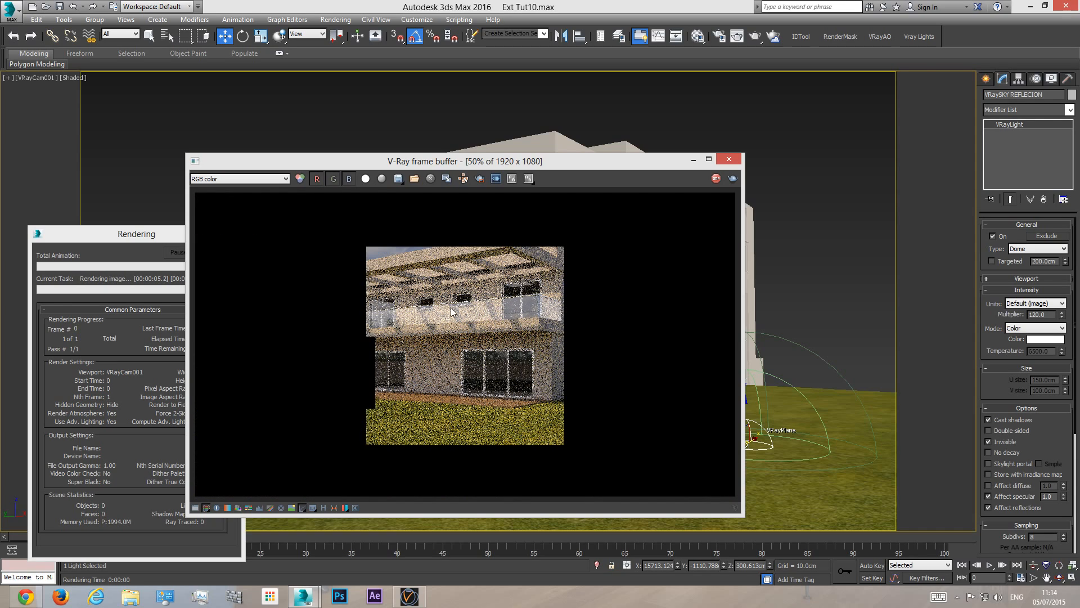
{"action": "left_click", "coordinate": [154, 234]}
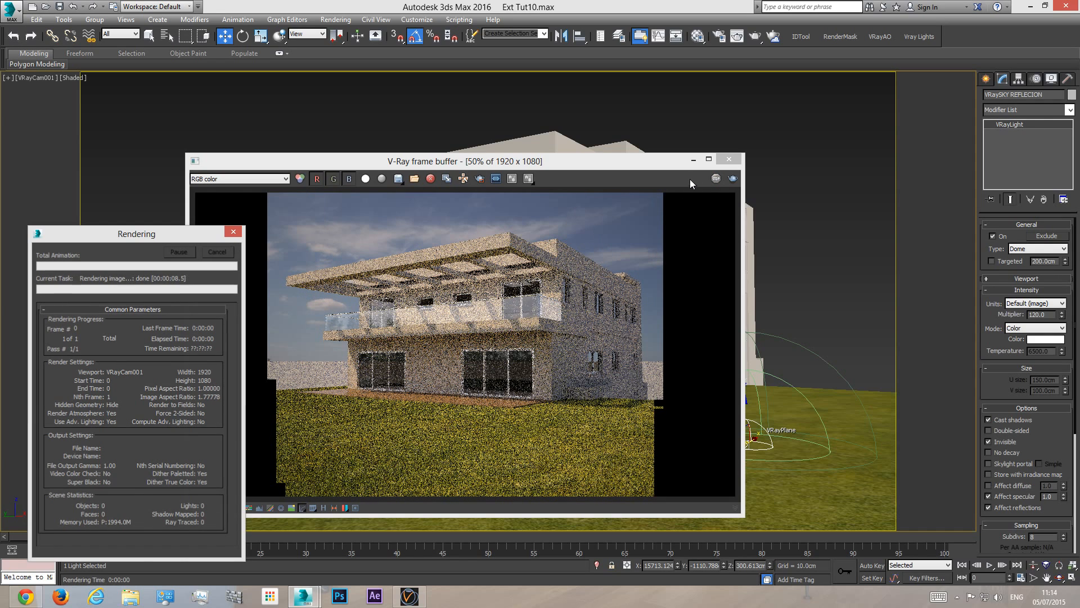
{"action": "left_click", "coordinate": [728, 160]}
- Darken the refraction colour of the glass material to a grey of value 176
{"action": "left_click", "coordinate": [698, 36]}
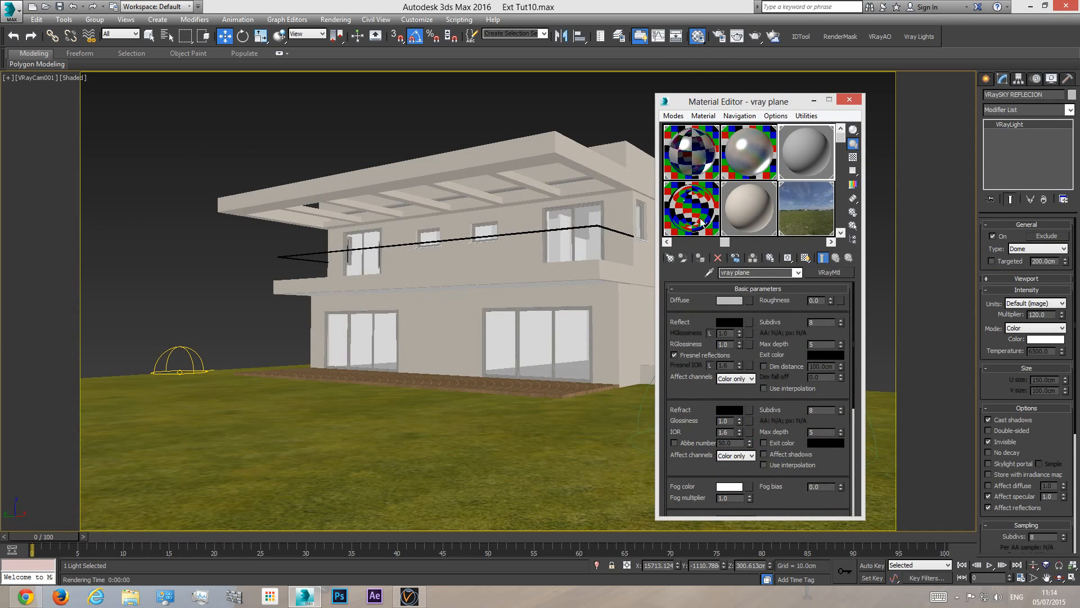
{"action": "left_click", "coordinate": [670, 242]}
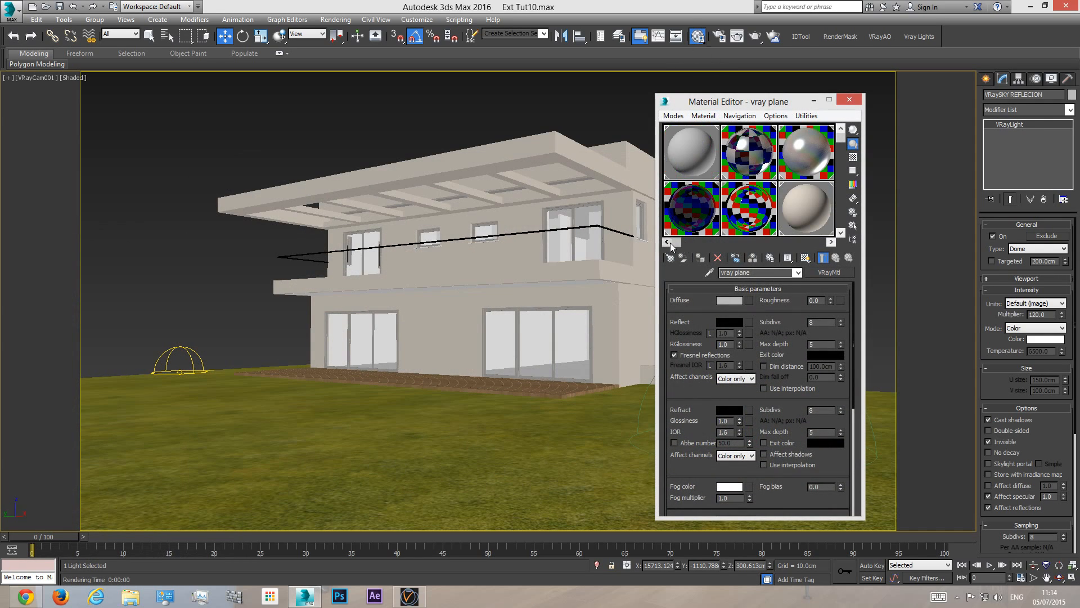
{"action": "left_click", "coordinate": [703, 213]}
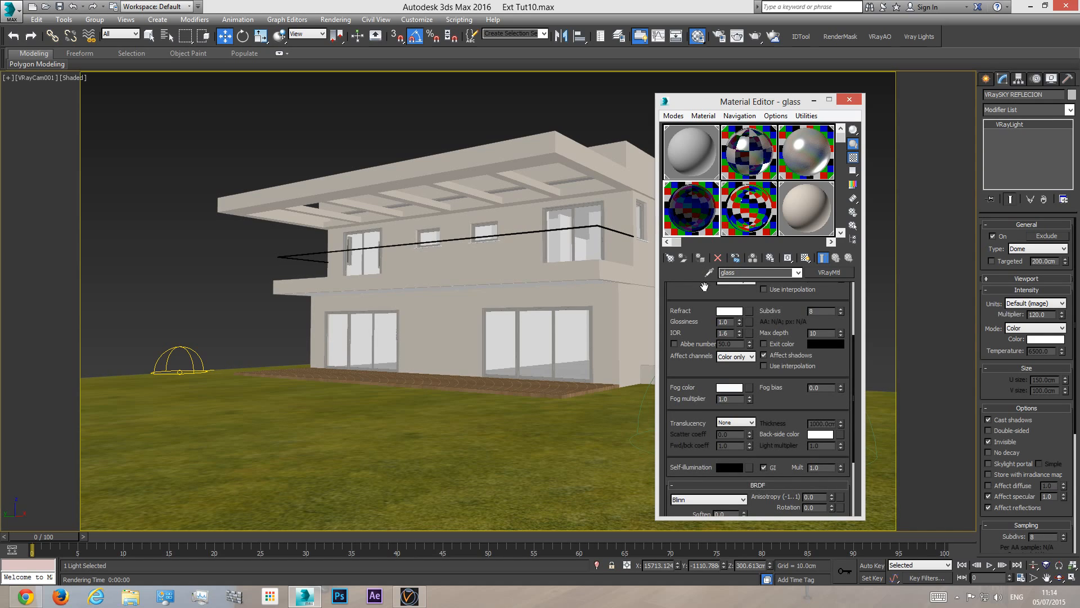
{"action": "scroll", "coordinate": [704, 287], "scroll_direction": "up", "scroll_amount": 3}
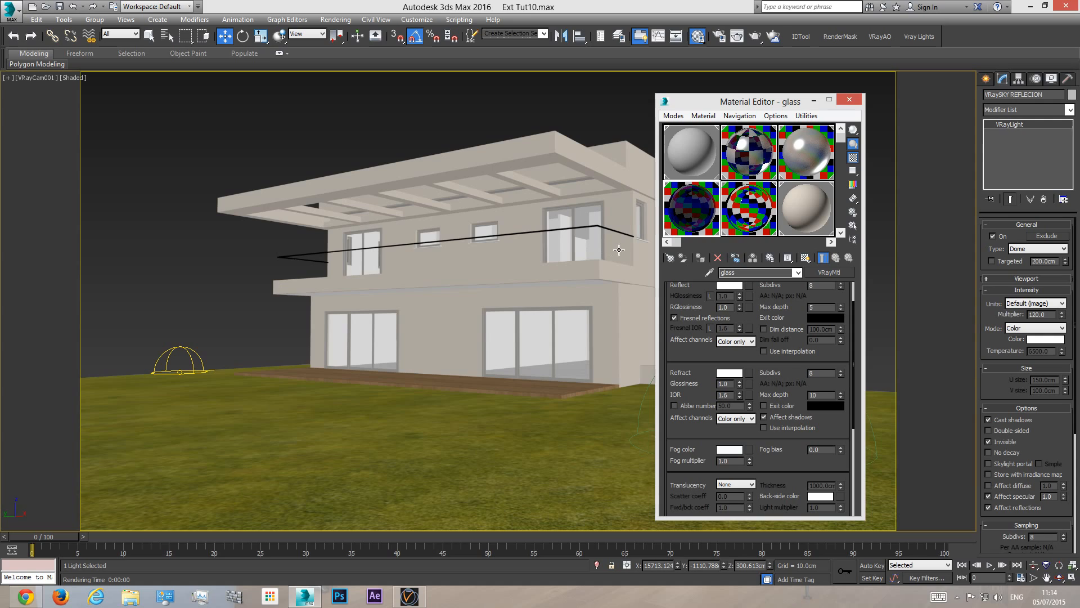
{"action": "left_click", "coordinate": [729, 373]}
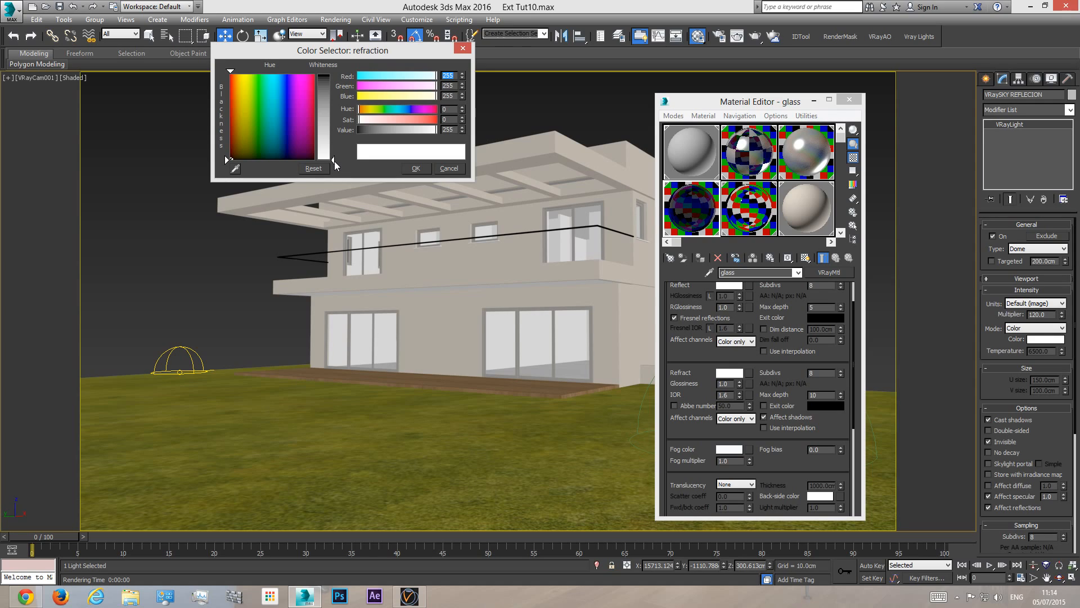
{"action": "left_click_drag", "start_coordinate": [333, 160], "coordinate": [333, 130]}
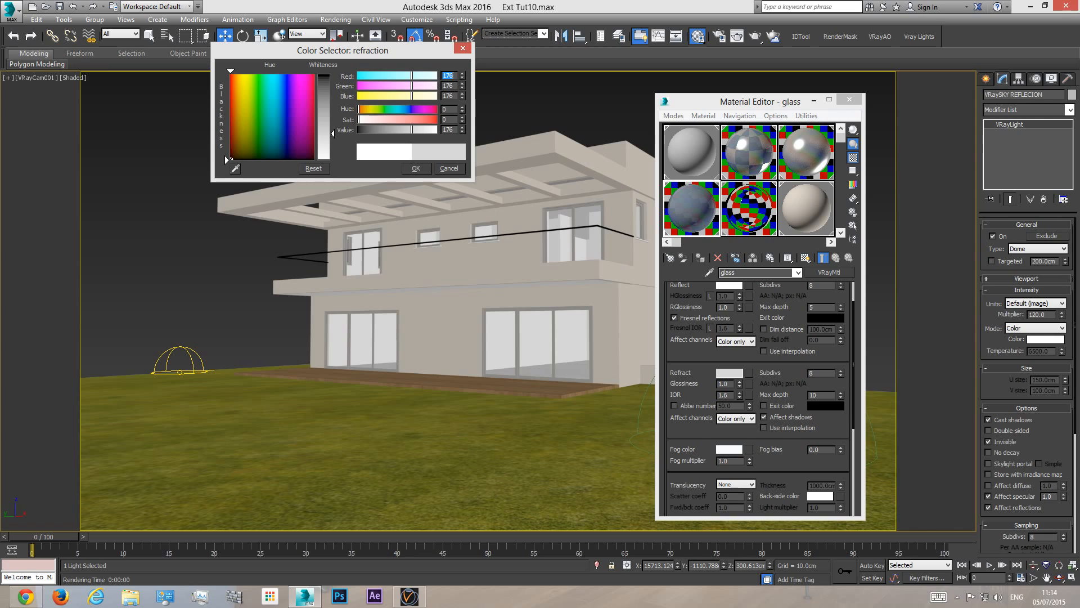
{"action": "left_click", "coordinate": [415, 168]}
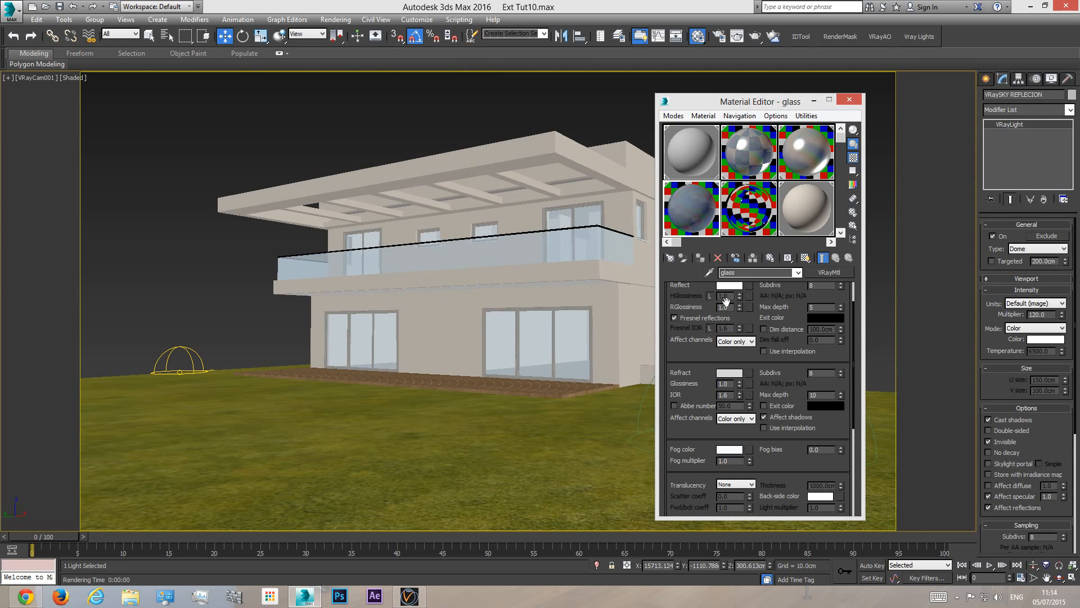
- Change the diffuse colour of the glass material to a very dark grey
{"action": "left_click_drag", "start_coordinate": [792, 295], "coordinate": [792, 397]}
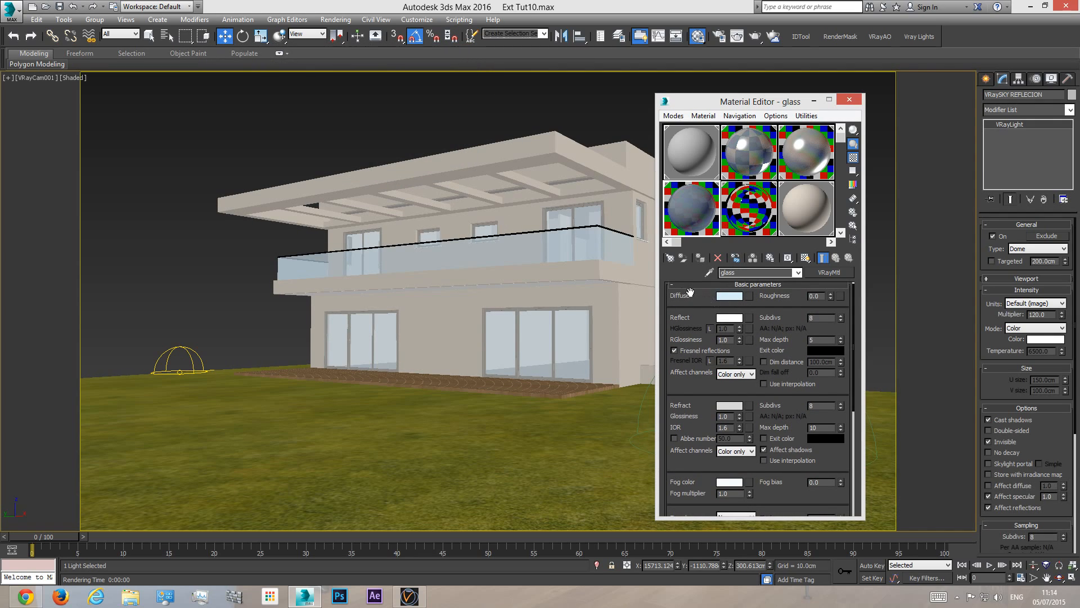
{"action": "left_click", "coordinate": [730, 296]}
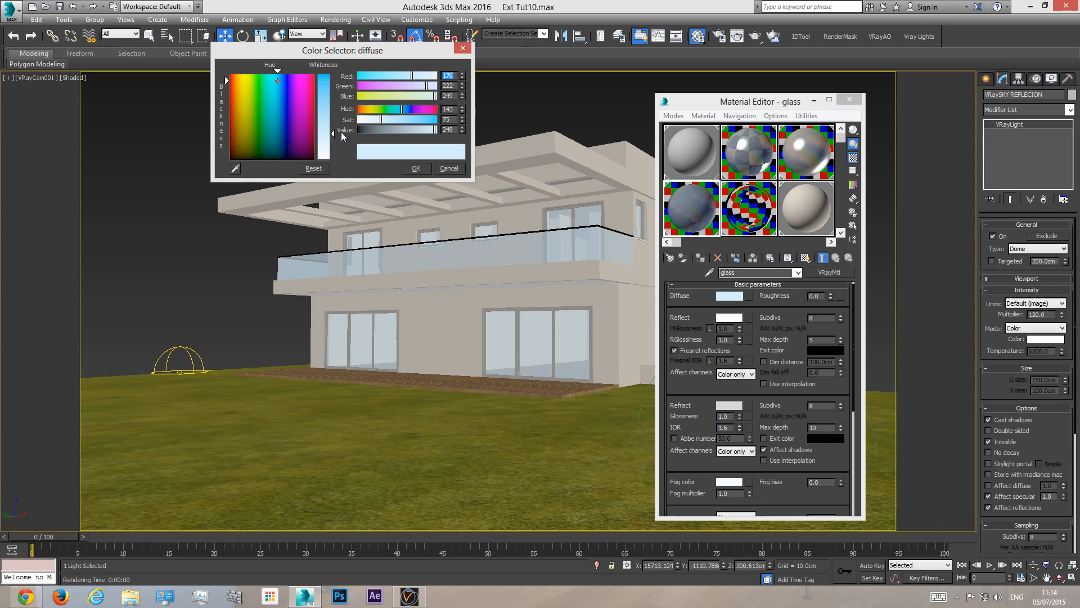
{"action": "left_click_drag", "start_coordinate": [298, 107], "coordinate": [329, 76]}
{"action": "left_click", "coordinate": [420, 168]}
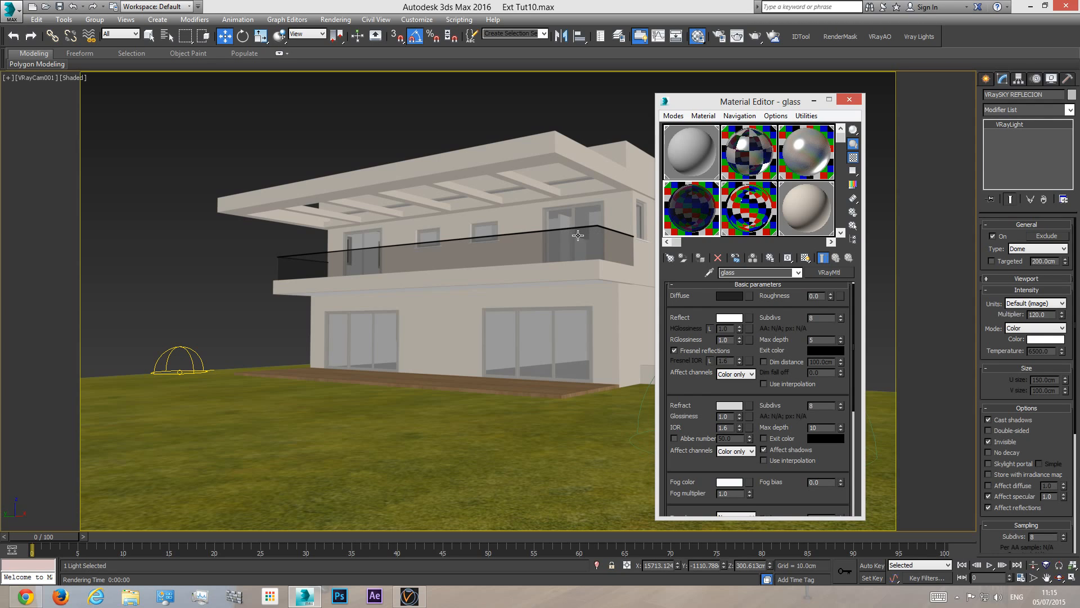
{"action": "left_click", "coordinate": [849, 99]}
- Render the camera view again and examine the balcony railing and window glass up close
{"action": "left_click", "coordinate": [756, 36]}
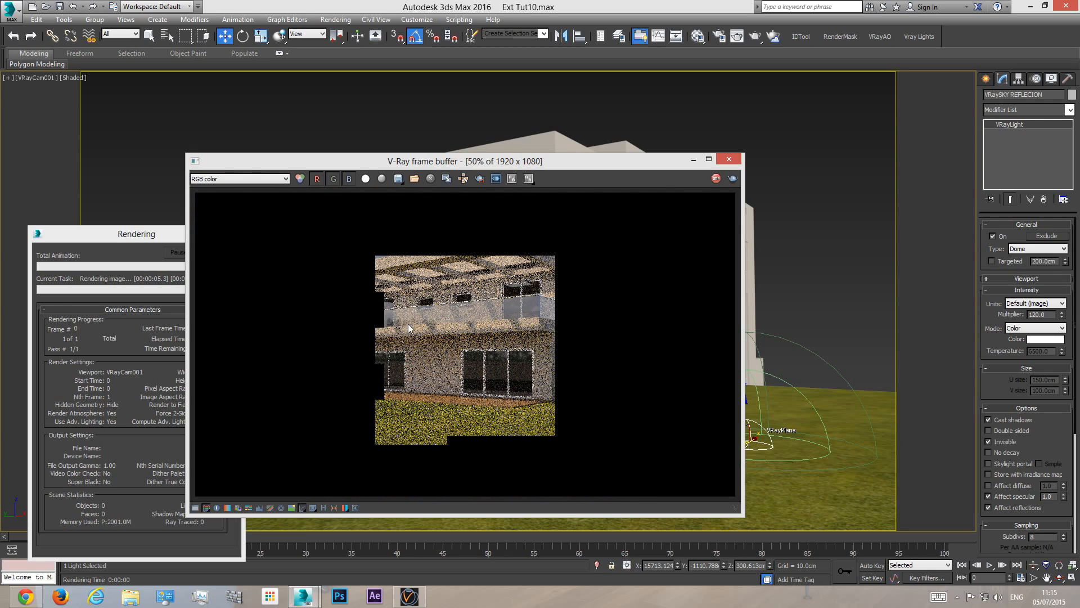
{"action": "scroll", "coordinate": [391, 318], "scroll_direction": "up", "scroll_amount": 1}
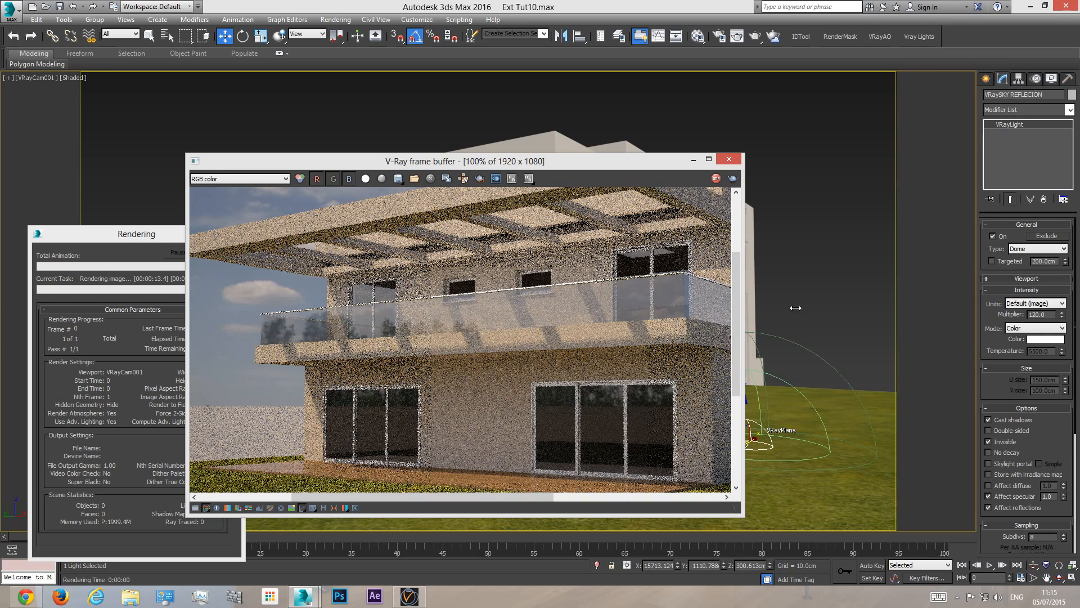
{"action": "scroll", "coordinate": [667, 305], "scroll_direction": "down", "scroll_amount": 1}
{"action": "scroll", "coordinate": [516, 304], "scroll_direction": "up", "scroll_amount": 1}
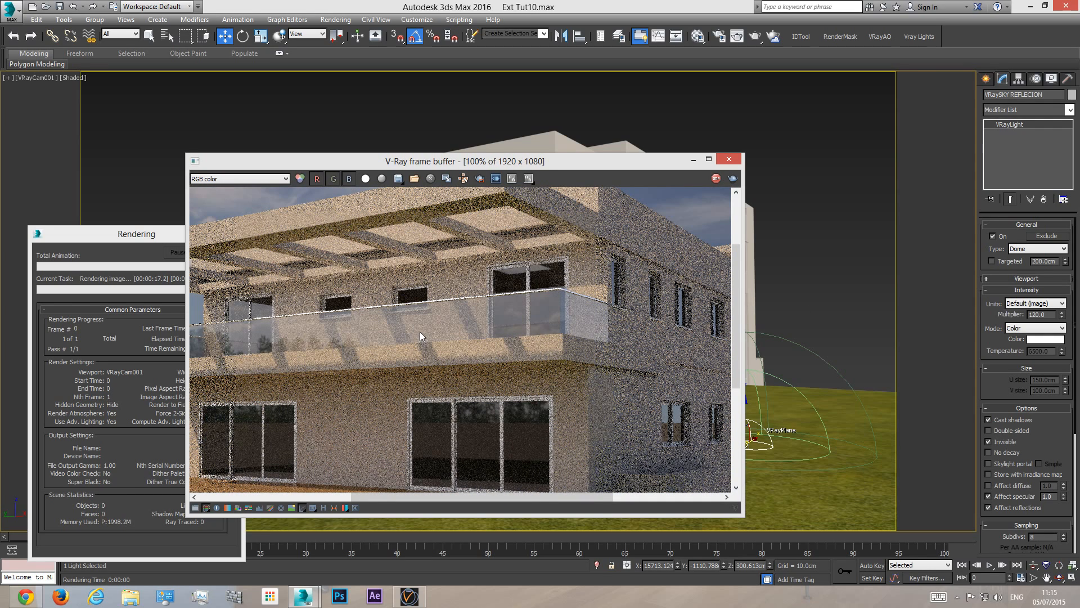
{"action": "scroll", "coordinate": [420, 332], "scroll_direction": "down", "scroll_amount": 1}
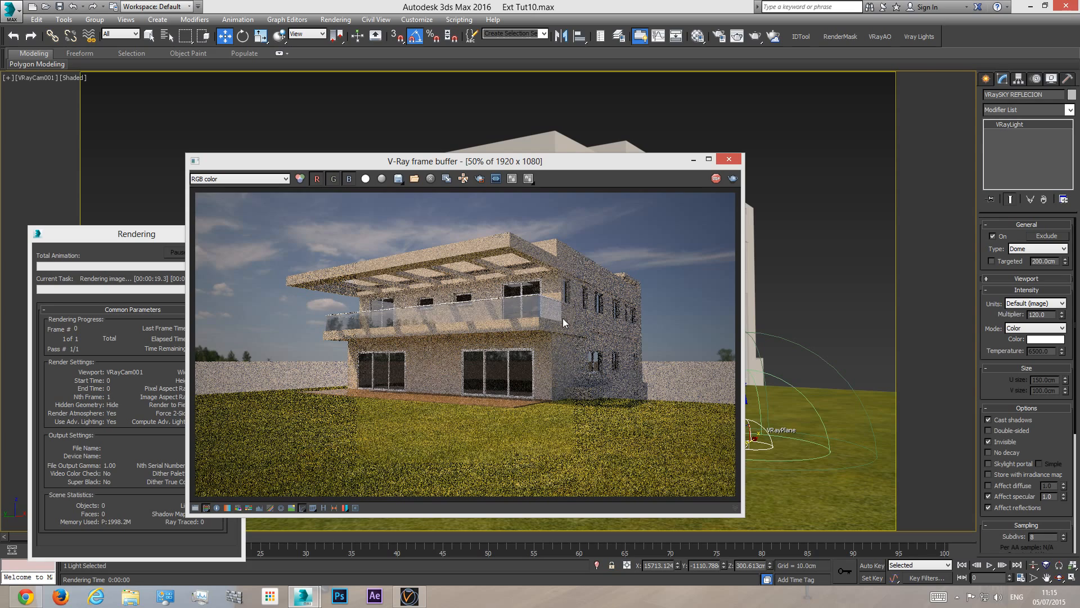
{"action": "left_click", "coordinate": [134, 227]}
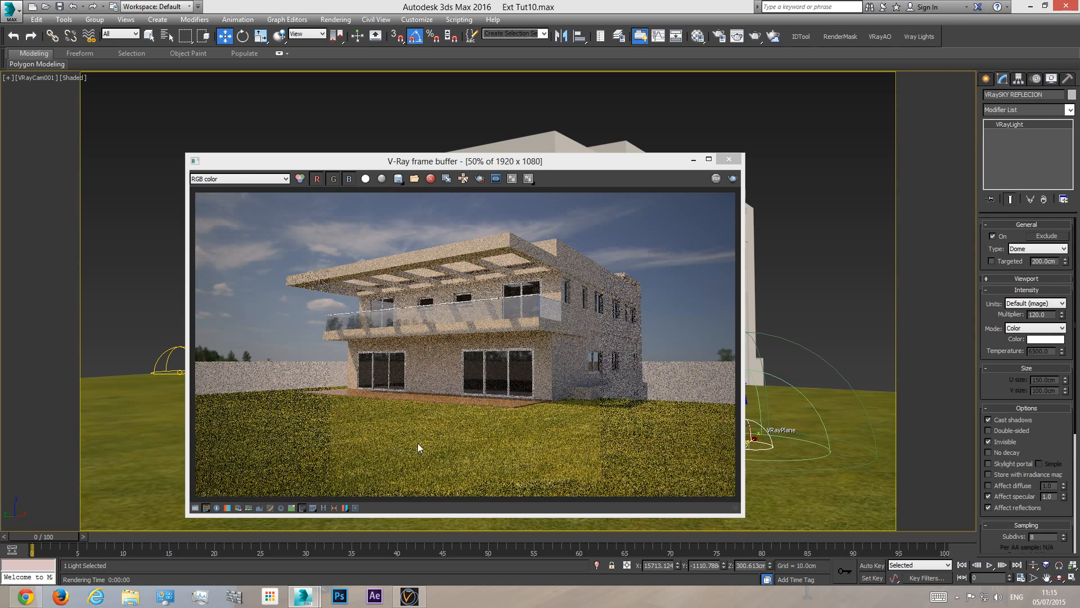
{"action": "left_click", "coordinate": [731, 160]}
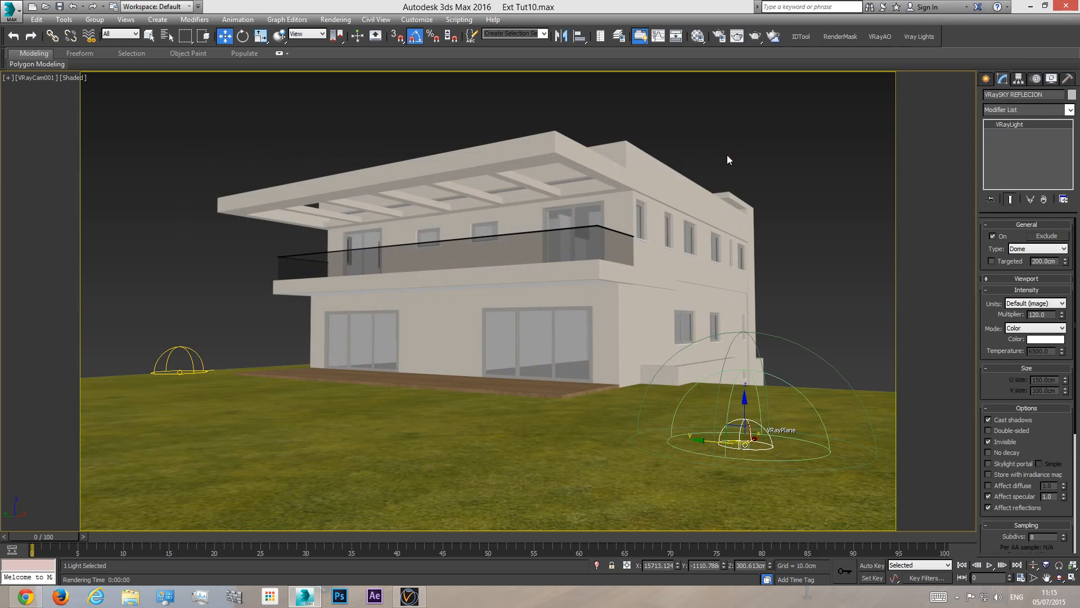
- Set the intensity multiplier of the VRaySKY GI dome light to 45
{"action": "left_click", "coordinate": [190, 360]}
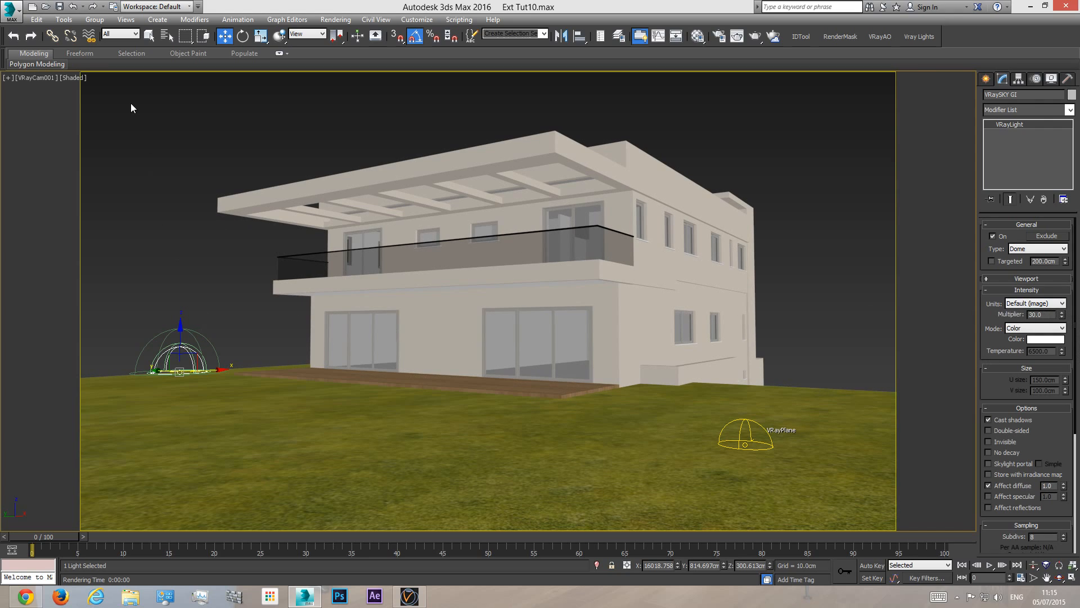
{"action": "double_click", "coordinate": [1046, 316]}
{"action": "type", "text": "45"}
{"action": "key", "text": "Return"}
{"action": "left_click", "coordinate": [742, 435]}
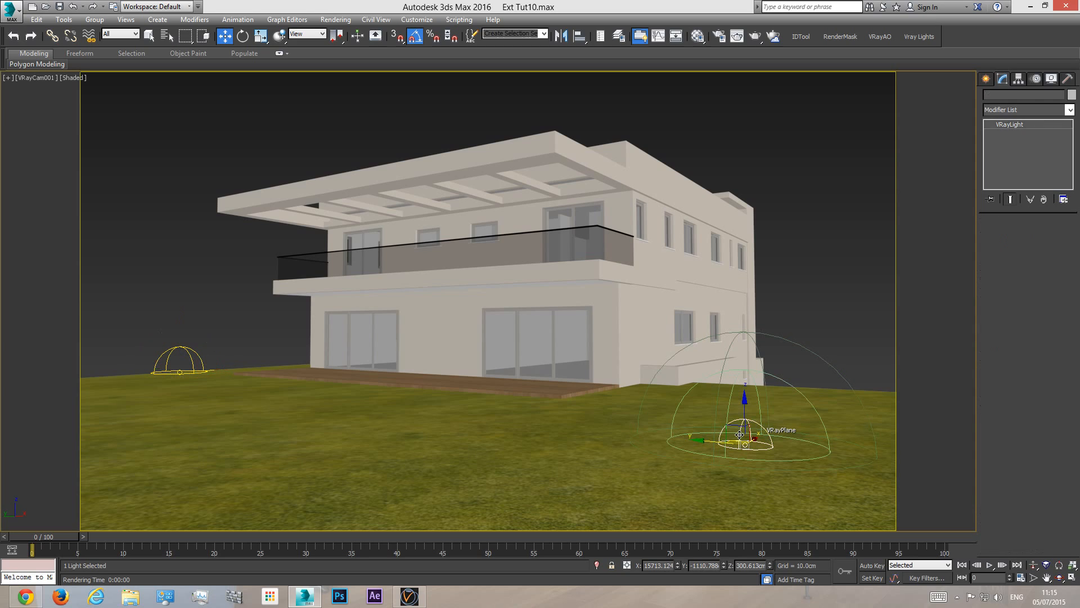
{"action": "left_click", "coordinate": [902, 276]}
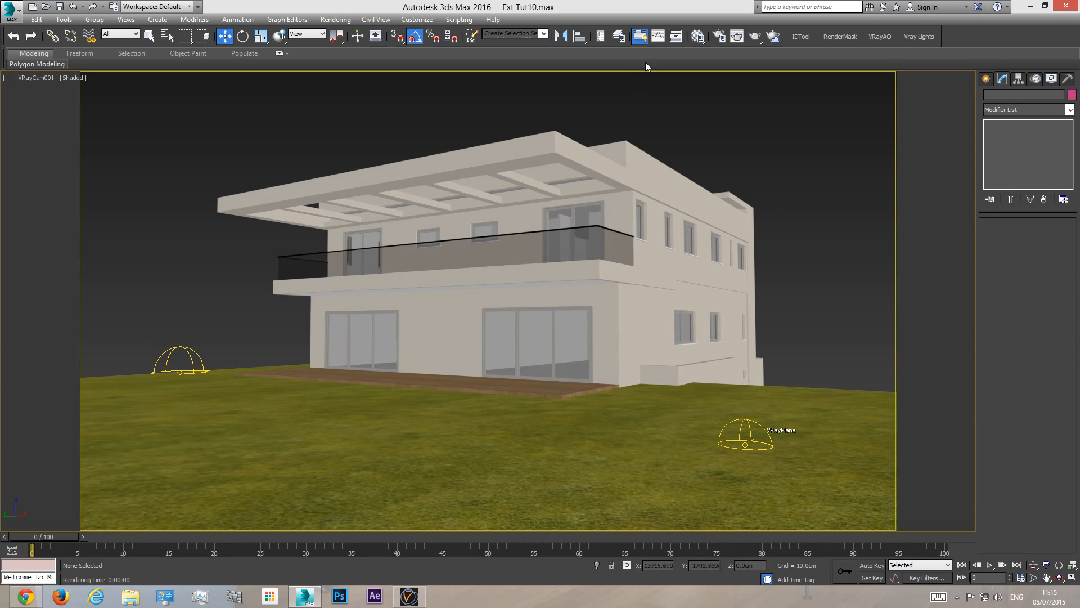
- Set the output RGB level of the Grass material's diffuse bitmap to 0.75 and check the enlarged material preview
{"action": "left_click", "coordinate": [699, 36]}
{"action": "left_click_drag", "start_coordinate": [842, 149], "coordinate": [841, 228]}
{"action": "left_click", "coordinate": [805, 213]}
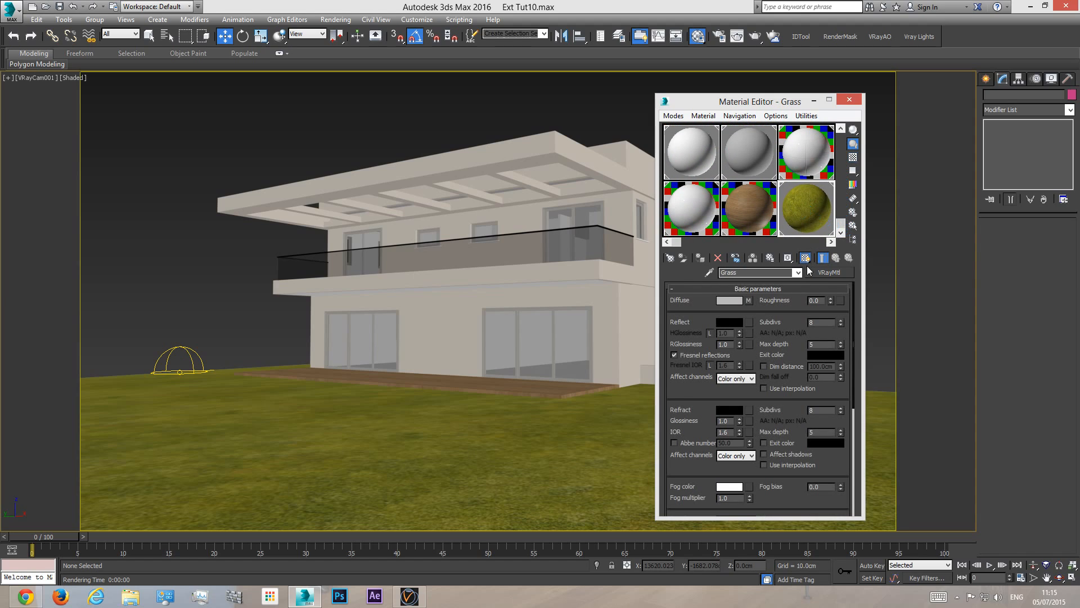
{"action": "left_click", "coordinate": [748, 300]}
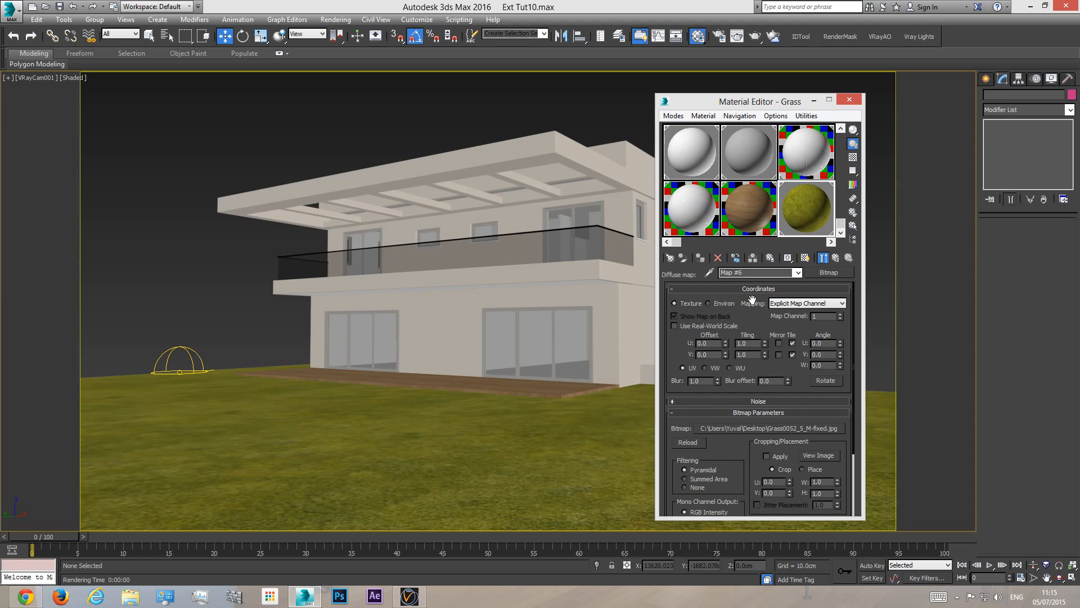
{"action": "left_click_drag", "start_coordinate": [847, 463], "coordinate": [837, 300]}
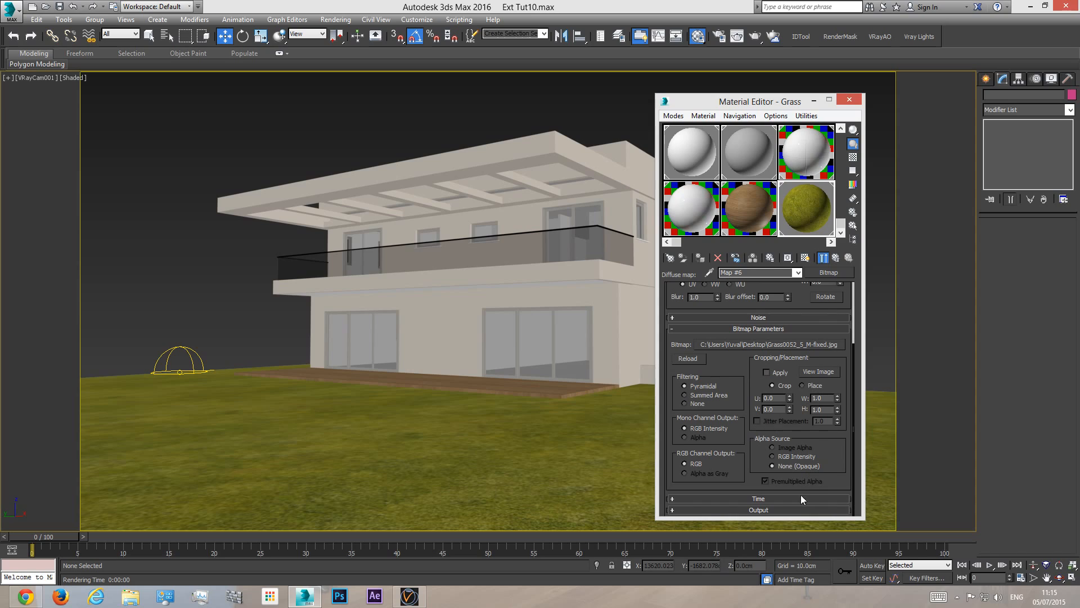
{"action": "left_click", "coordinate": [780, 510]}
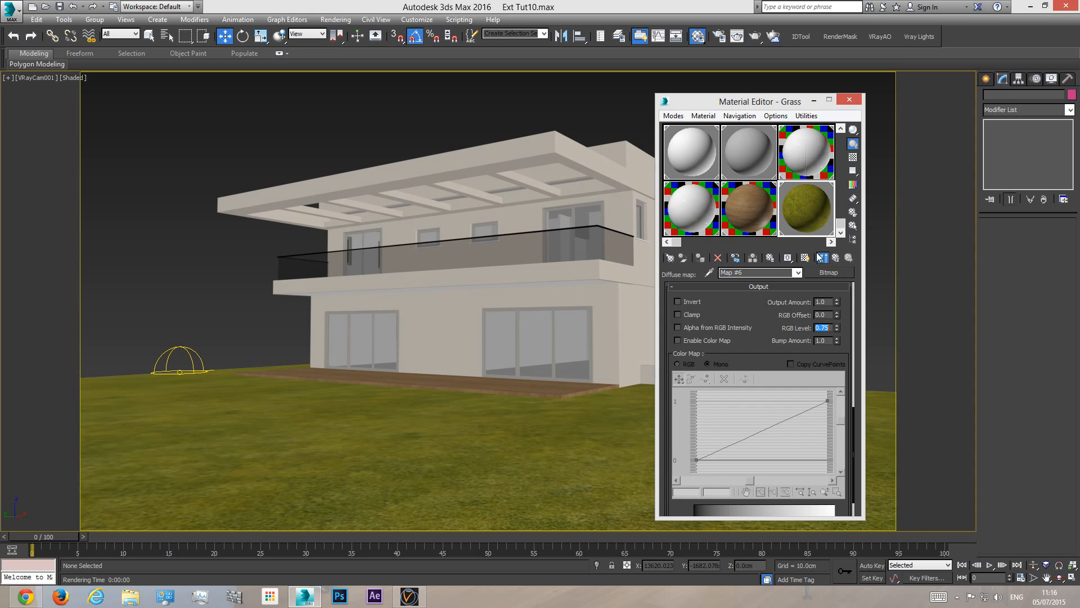
{"action": "double_click", "coordinate": [808, 202]}
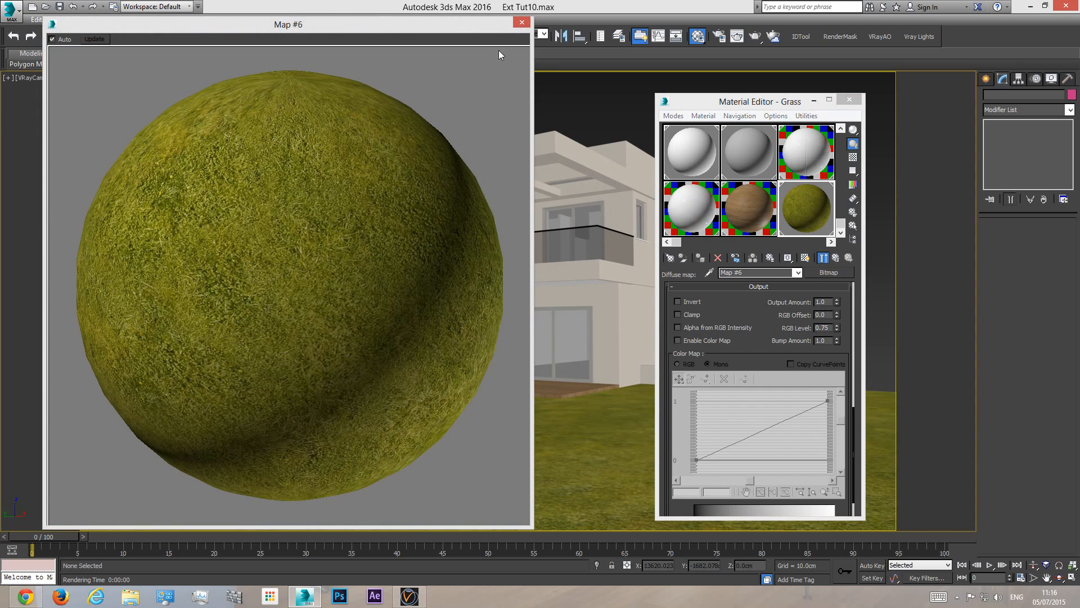
{"action": "left_click", "coordinate": [523, 22]}
{"action": "left_click", "coordinate": [850, 99]}
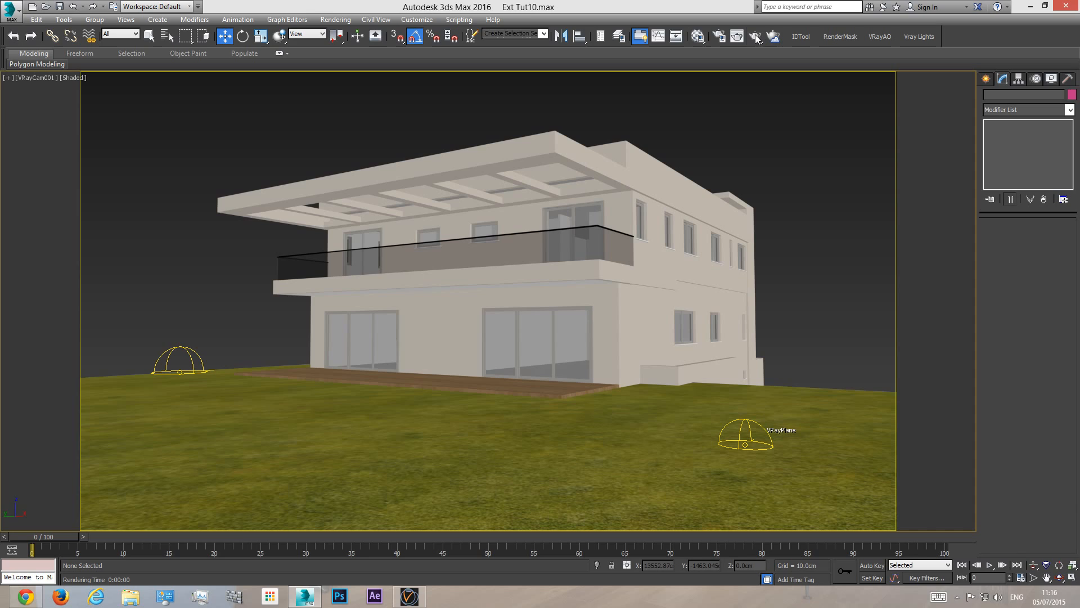
- Test-render the camera view to check the GI brightness and the adjusted grass
{"action": "left_click", "coordinate": [755, 36]}
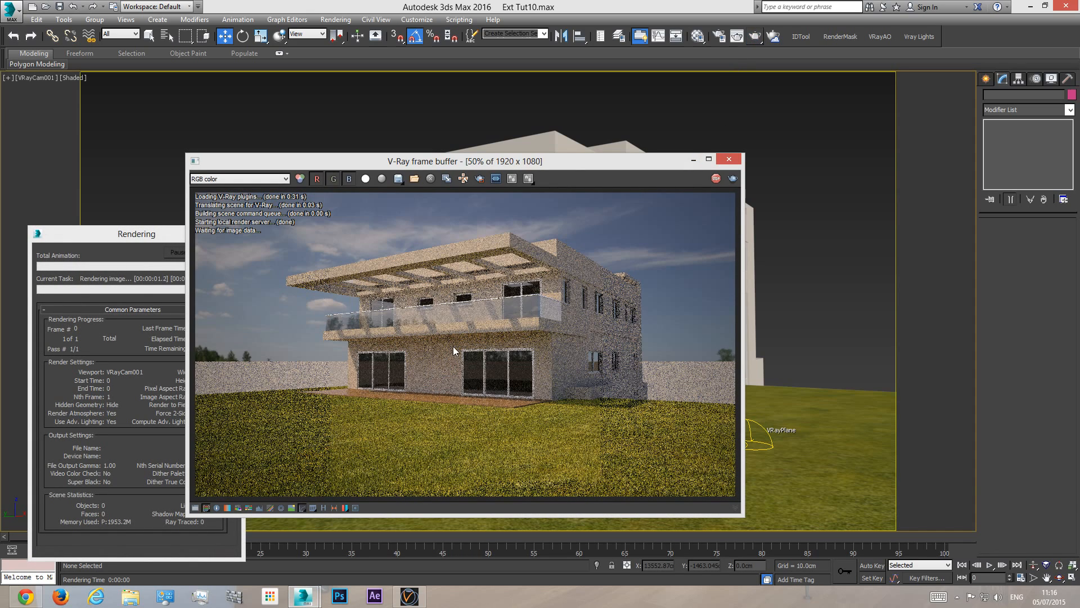
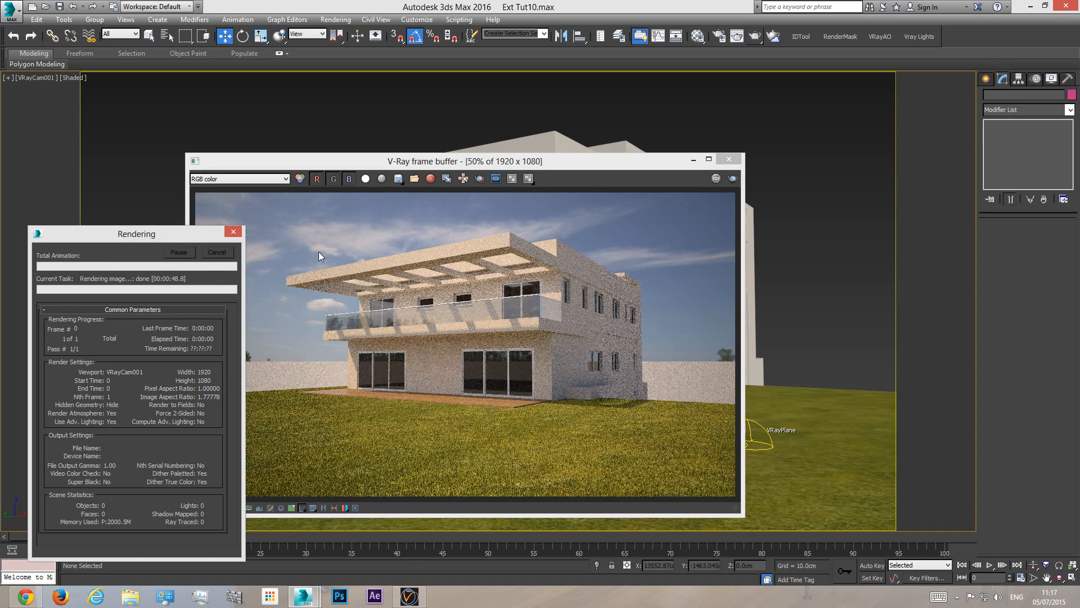
{"action": "left_click", "coordinate": [729, 159]}
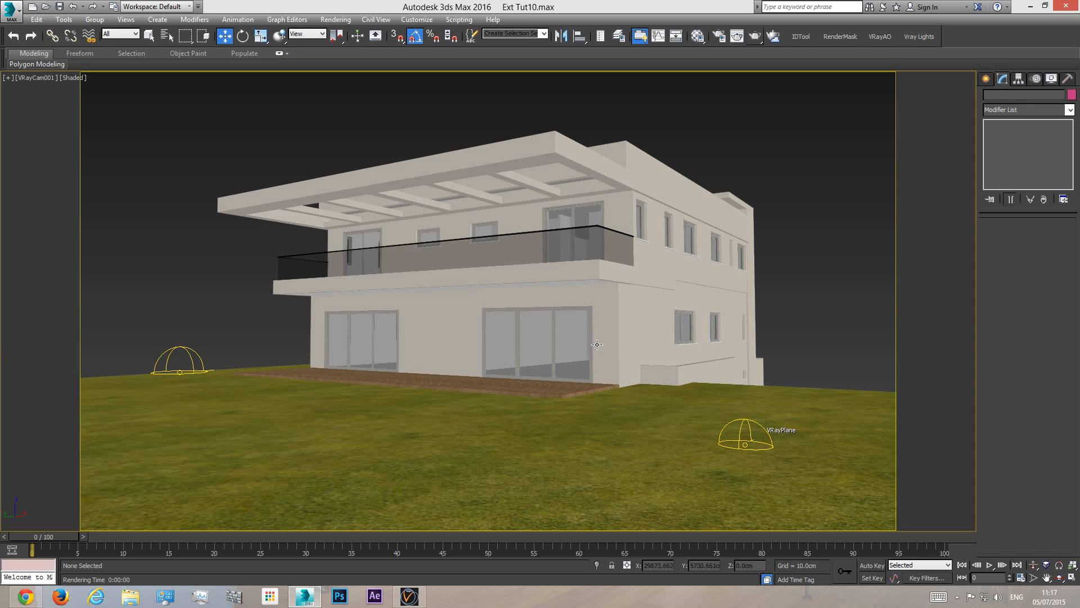
- Unhide all objects in the top view and select the Plan group around the house
{"action": "key", "text": "t"}
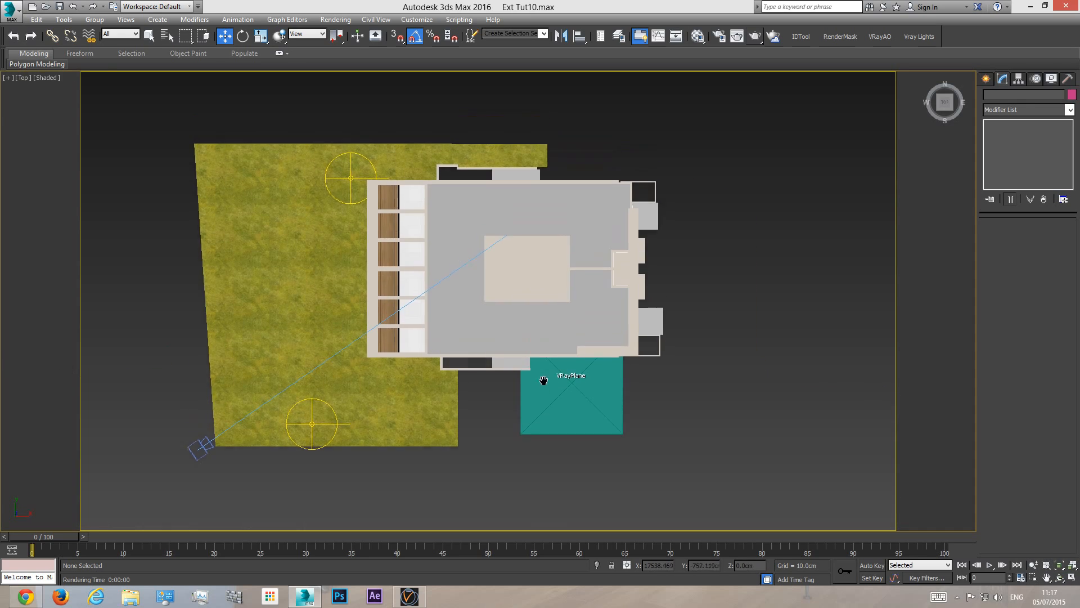
{"action": "scroll", "coordinate": [545, 378], "scroll_direction": "down", "scroll_amount": 4}
{"action": "right_click", "coordinate": [612, 291]}
{"action": "left_click", "coordinate": [646, 236]}
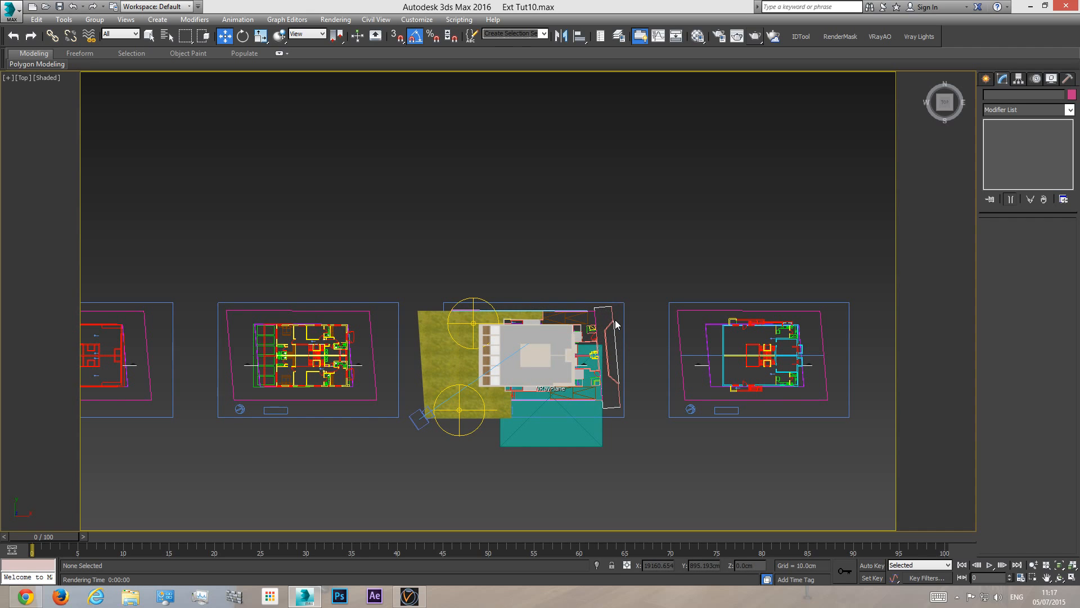
{"action": "left_click", "coordinate": [616, 319]}
{"action": "middle_click_drag", "start_coordinate": [609, 326], "coordinate": [622, 342]}
{"action": "scroll", "coordinate": [621, 342], "scroll_direction": "up", "scroll_amount": 6}
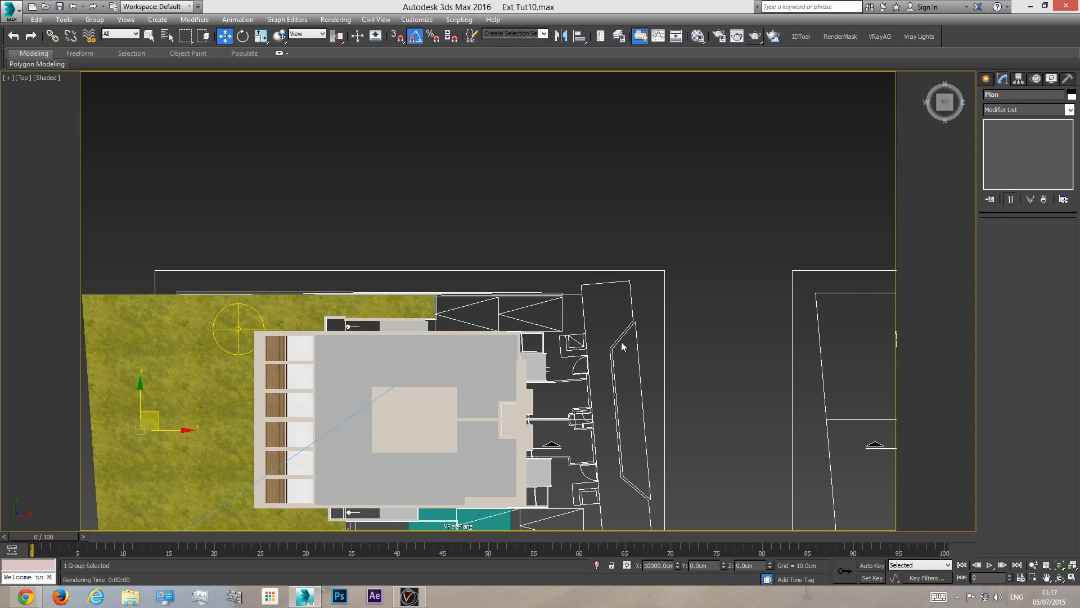
- Draw an open three-sided line along the plot boundary on the plan in the wireframe top view, leaving the entrance side open
{"action": "scroll", "coordinate": [593, 342], "scroll_direction": "down", "scroll_amount": 1}
{"action": "key", "text": "F3"}
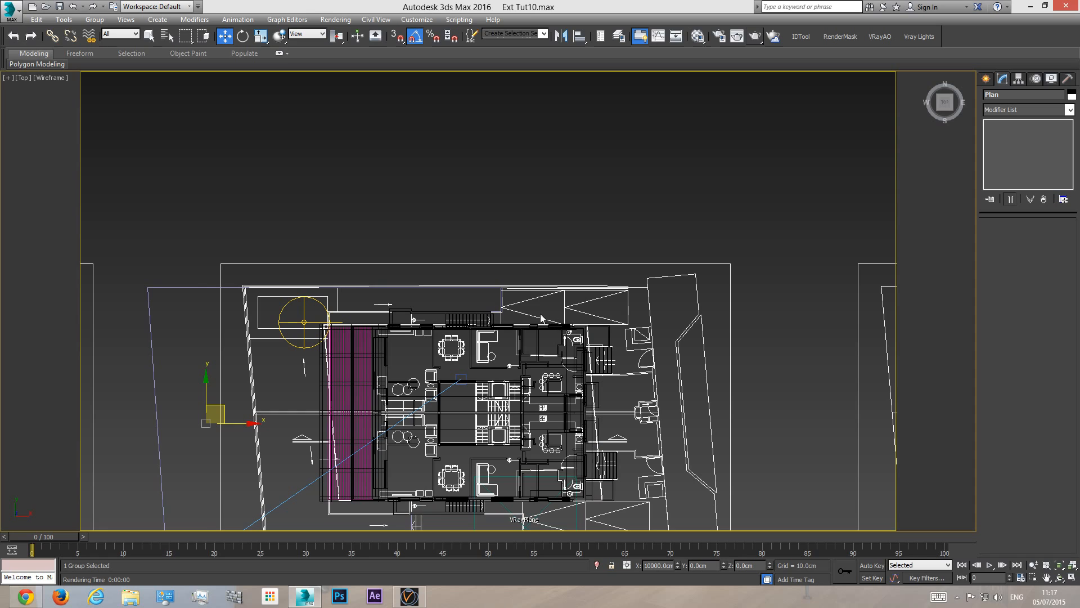
{"action": "left_click", "coordinate": [626, 289]}
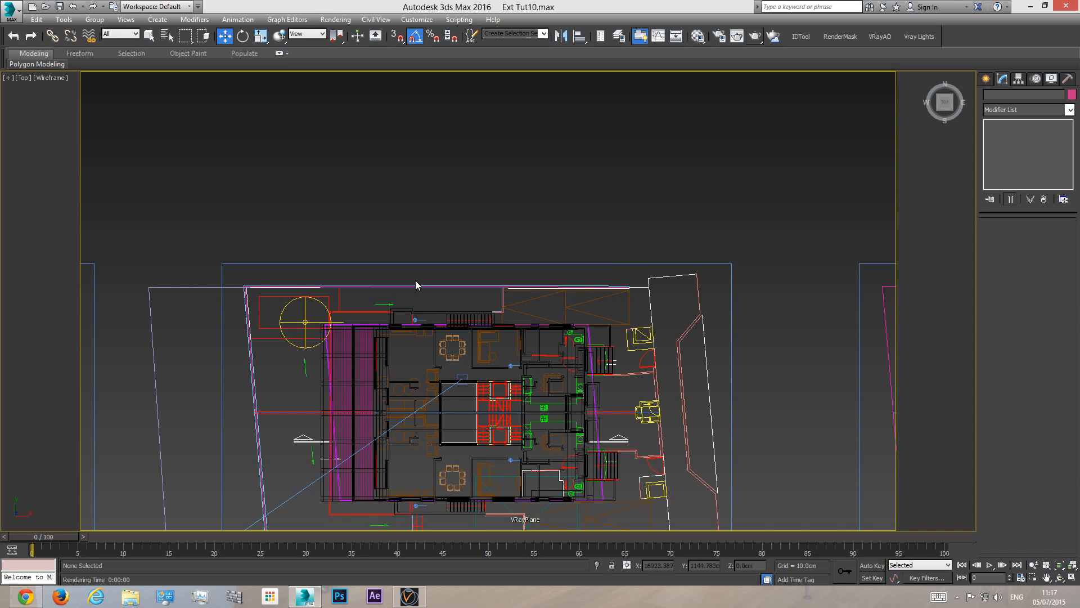
{"action": "middle_click_drag", "start_coordinate": [273, 488], "coordinate": [240, 335]}
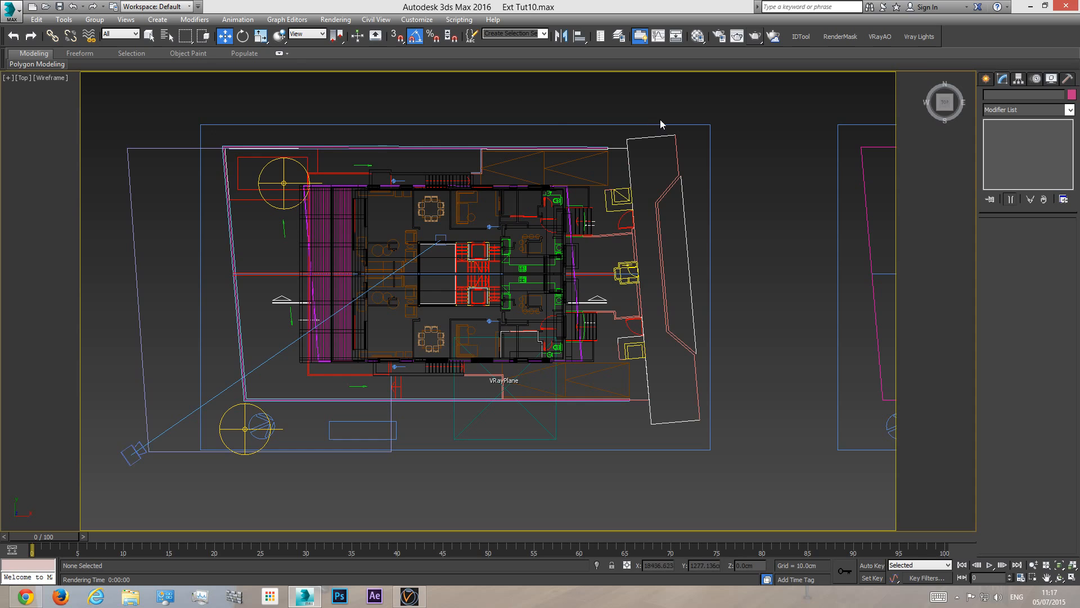
{"action": "middle_click_drag", "start_coordinate": [661, 124], "coordinate": [678, 210]}
{"action": "left_click", "coordinate": [986, 78]}
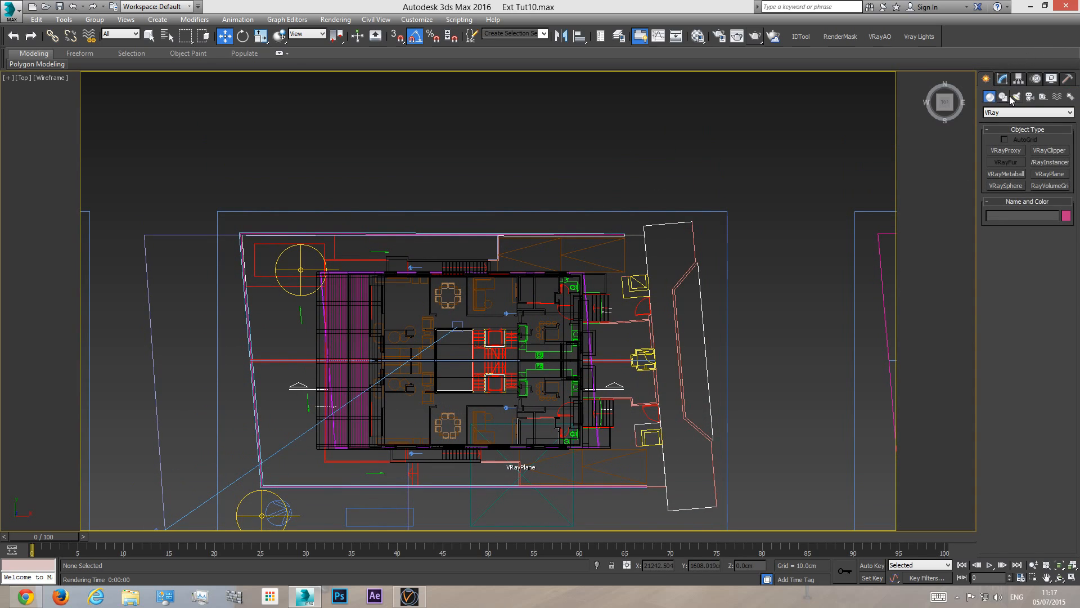
{"action": "left_click", "coordinate": [1003, 97]}
{"action": "left_click", "coordinate": [1007, 159]}
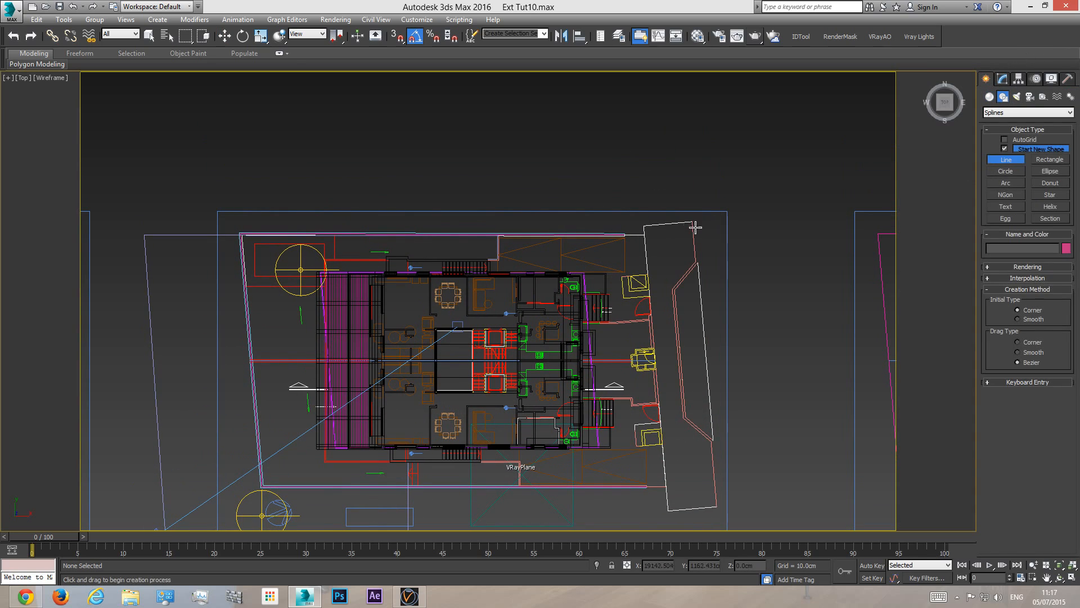
{"action": "left_click", "coordinate": [625, 234]}
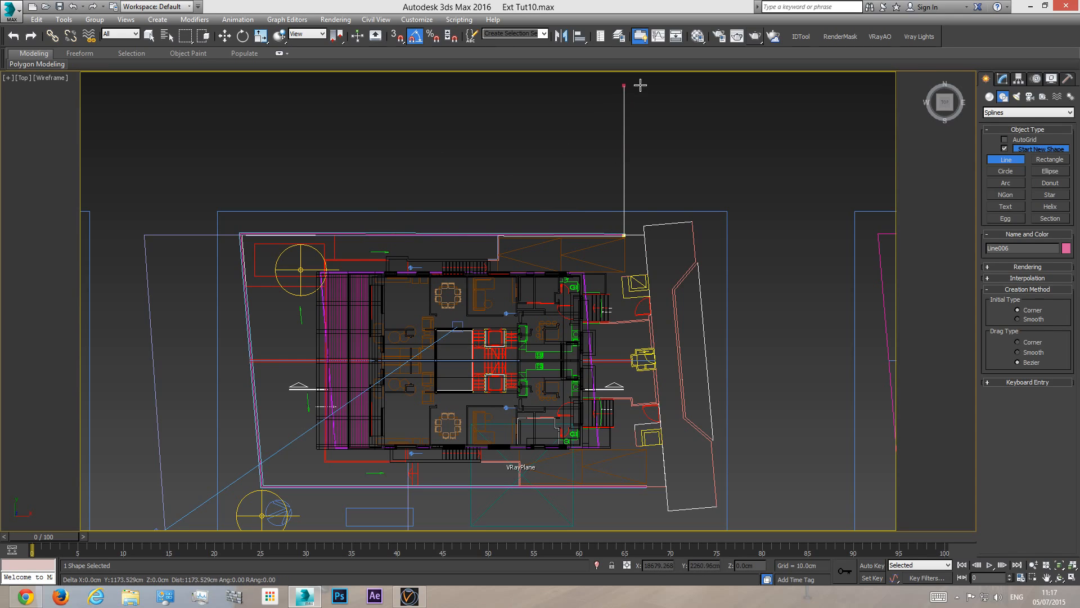
{"action": "left_click", "coordinate": [241, 234]}
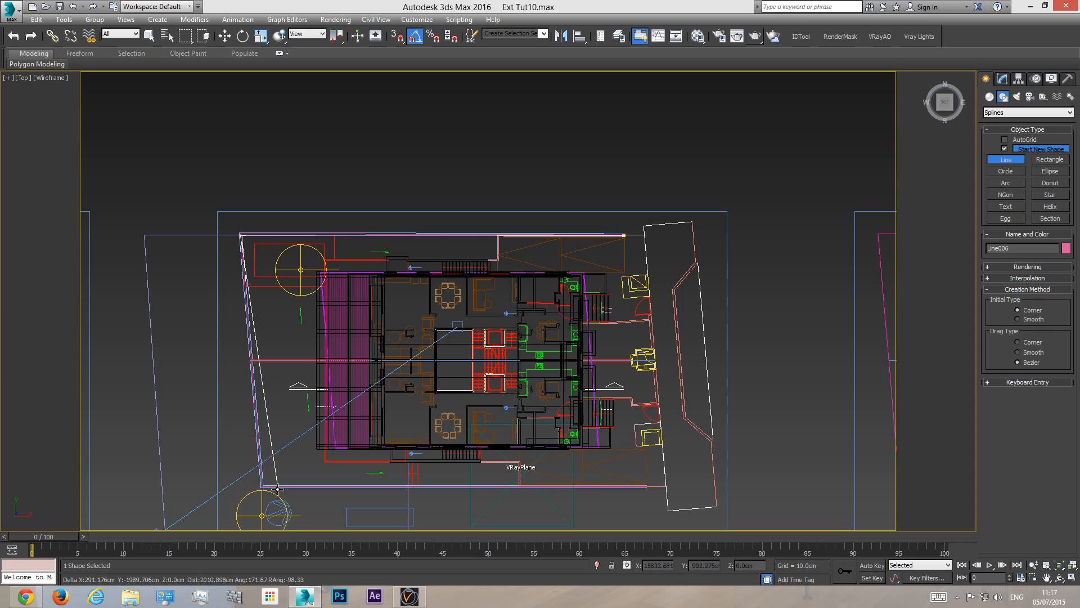
{"action": "left_click", "coordinate": [260, 487]}
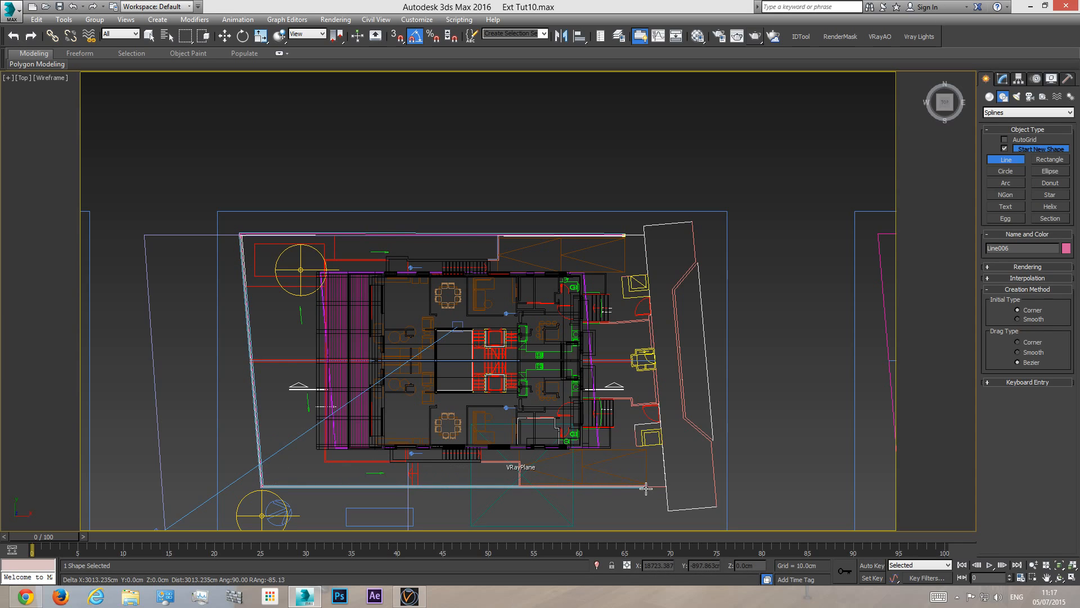
{"action": "right_click", "coordinate": [665, 430]}
- Raise the boundary line vertically to a Z height of about 380 cm in the shaded perspective view
{"action": "key", "text": "p"}
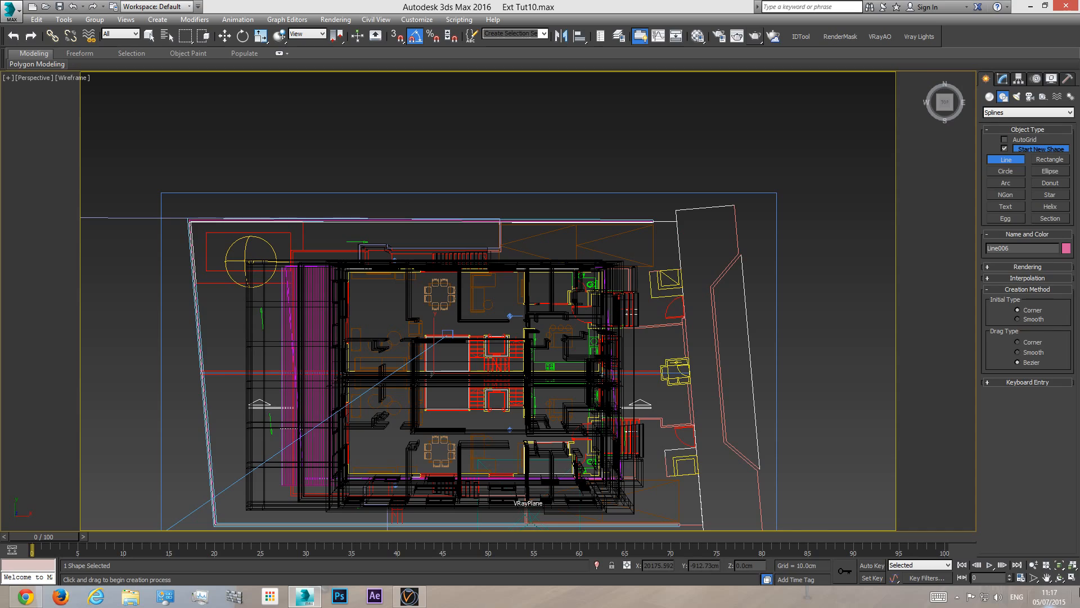
{"action": "left_click", "coordinate": [1062, 567]}
{"action": "left_click", "coordinate": [1061, 578]}
{"action": "key", "text": "F3"}
{"action": "left_click_drag", "start_coordinate": [529, 388], "coordinate": [587, 308]}
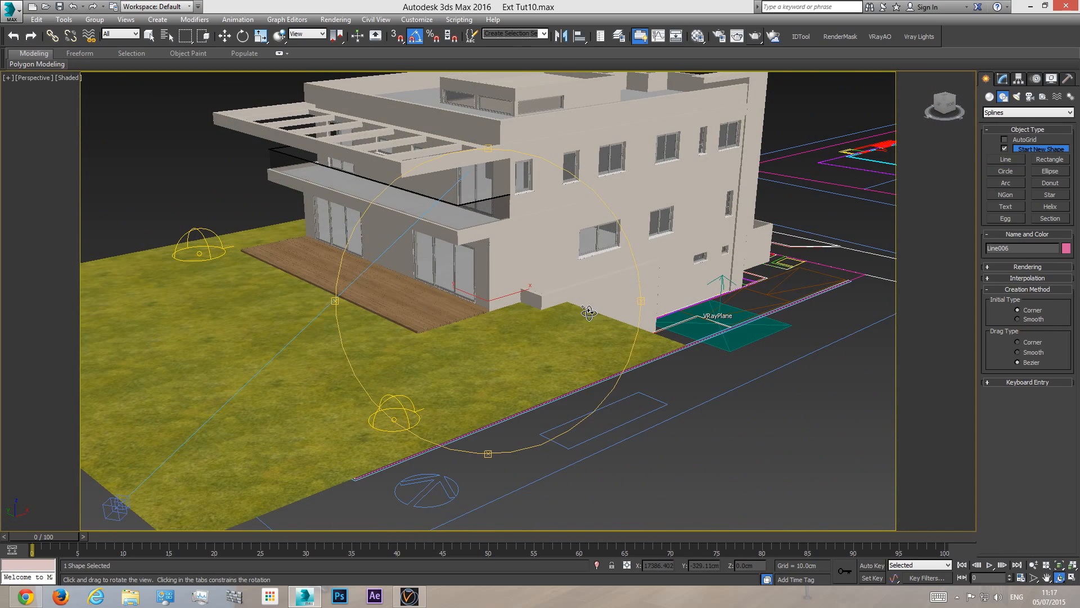
{"action": "left_click", "coordinate": [224, 36]}
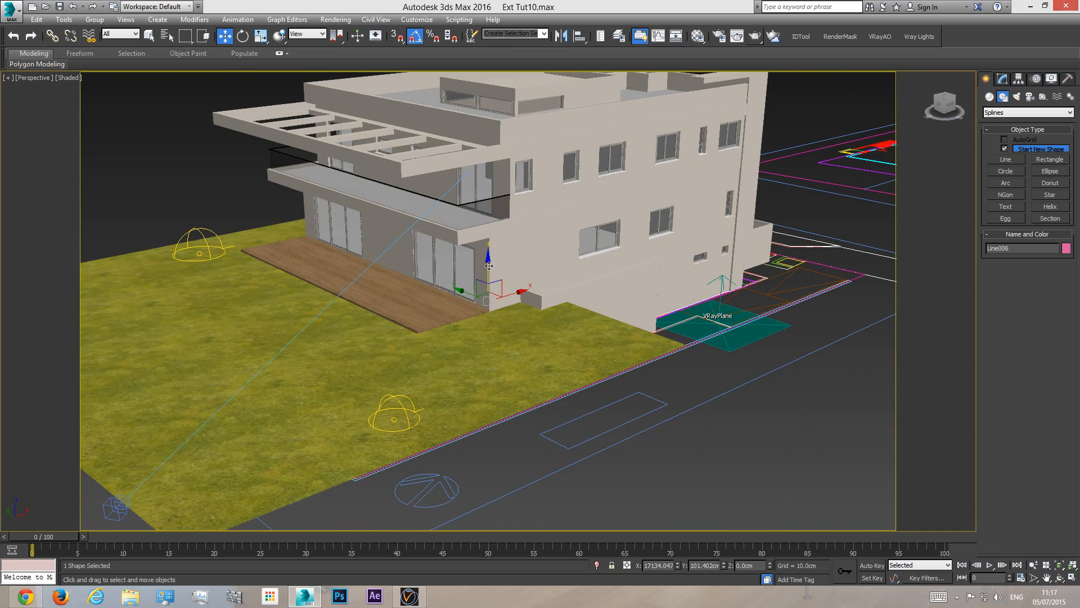
{"action": "left_click_drag", "start_coordinate": [489, 266], "coordinate": [164, 227]}
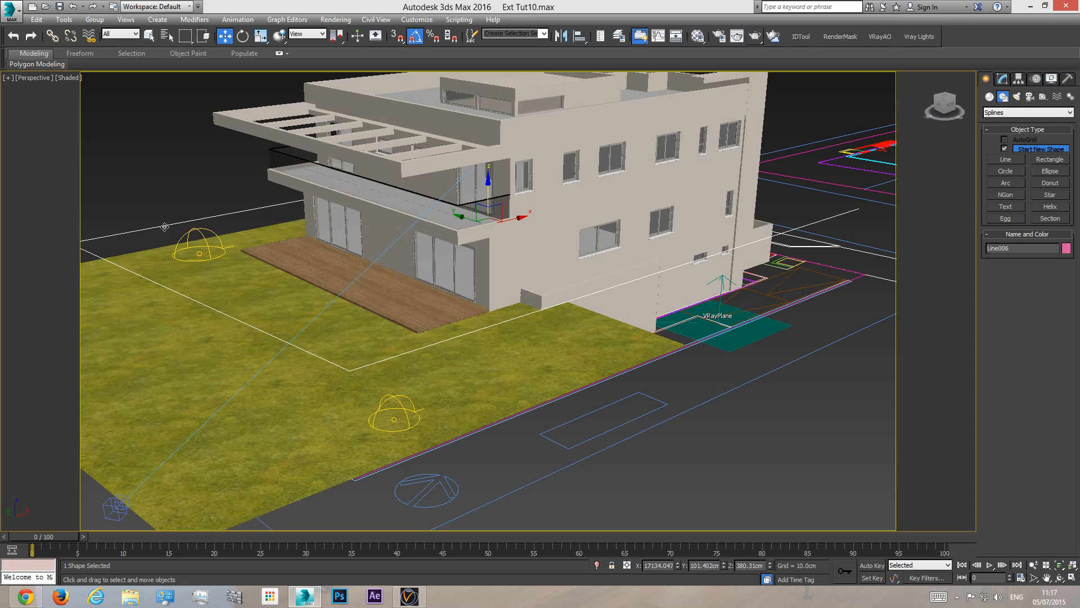
- Enable the boundary line in both renderer and viewport, with a radial thickness of about 3.3 cm
{"action": "left_click", "coordinate": [1003, 78]}
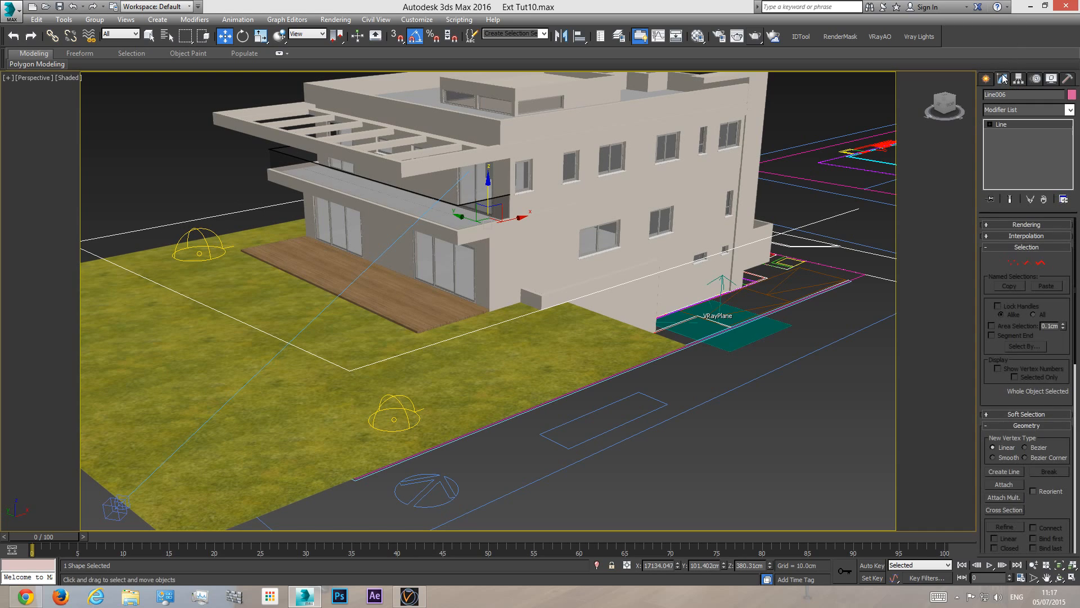
{"action": "left_click", "coordinate": [1024, 225]}
{"action": "left_click", "coordinate": [989, 235]}
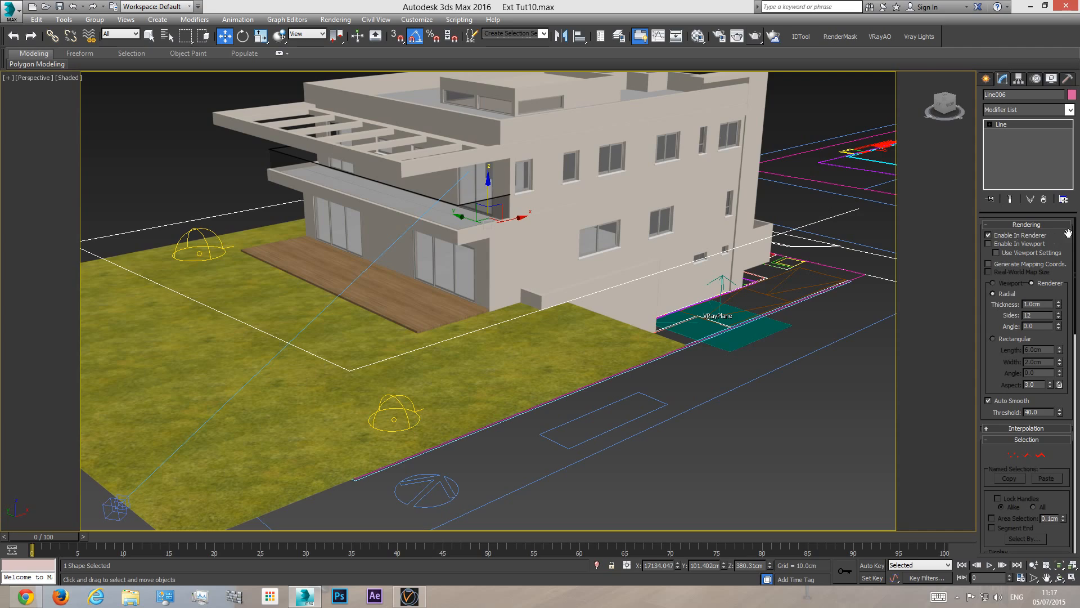
{"action": "left_click", "coordinate": [1008, 246]}
{"action": "scroll", "coordinate": [458, 357], "scroll_direction": "up", "scroll_amount": 6}
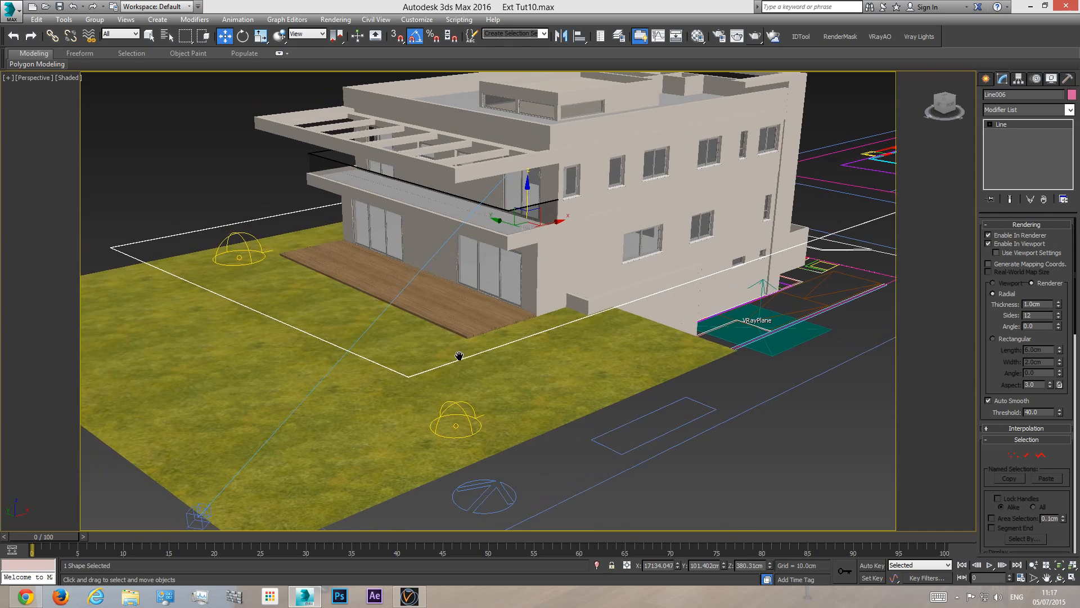
{"action": "scroll", "coordinate": [438, 385], "scroll_direction": "down", "scroll_amount": 1}
{"action": "key", "text": "alt+z"}
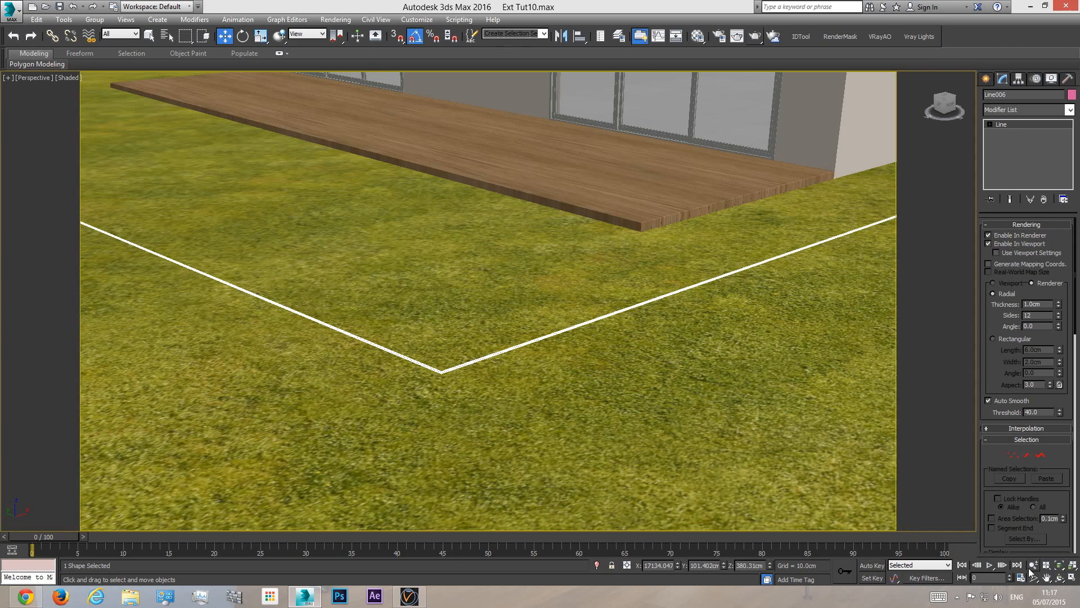
{"action": "left_click_drag", "start_coordinate": [448, 370], "coordinate": [456, 361]}
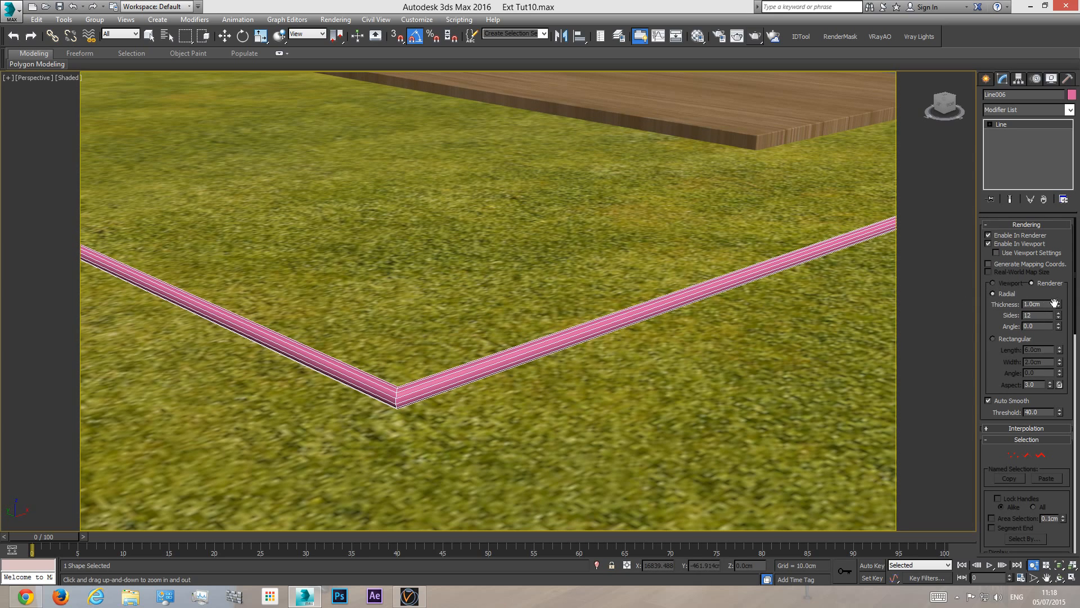
{"action": "left_click_drag", "start_coordinate": [1061, 306], "coordinate": [1053, 166]}
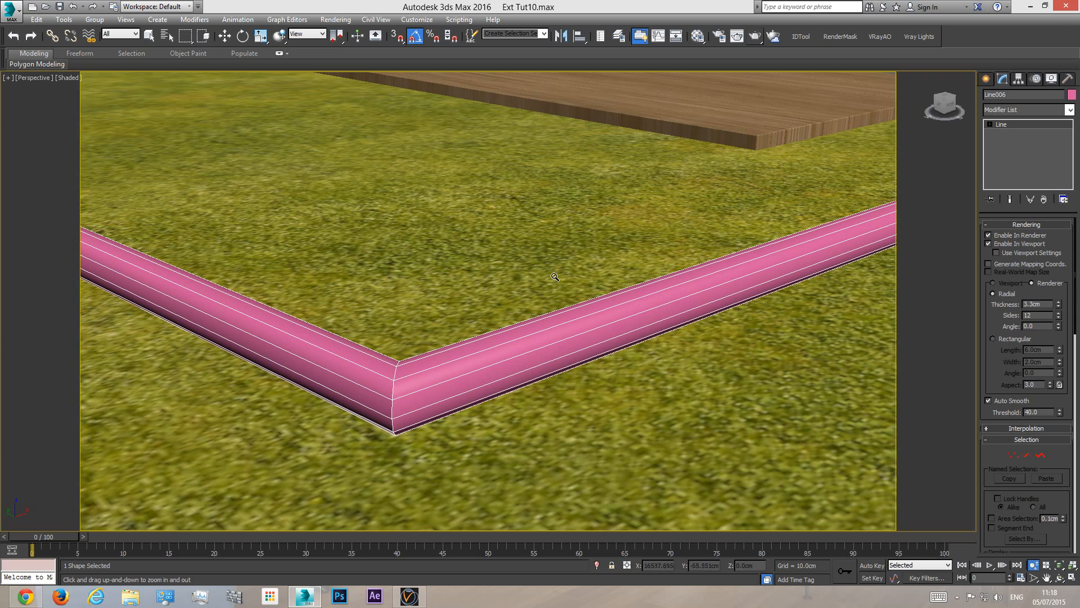
- Switch the boundary line to a rectangular cross-section with a width of 20 cm
{"action": "left_click", "coordinate": [994, 339]}
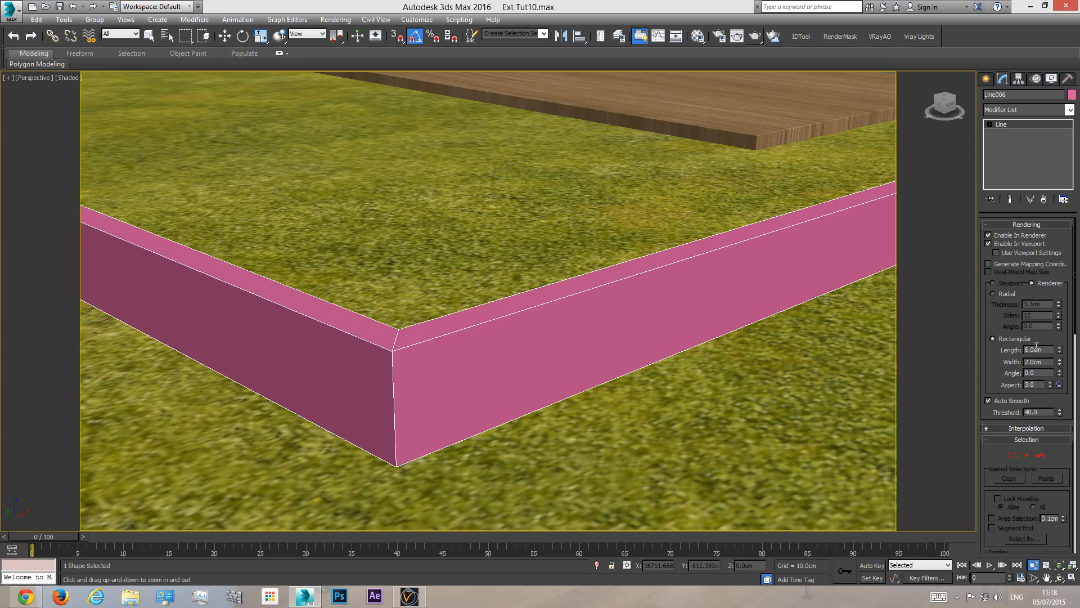
{"action": "double_click", "coordinate": [1047, 361]}
{"action": "type", "text": "20"}
{"action": "key", "text": "Return"}
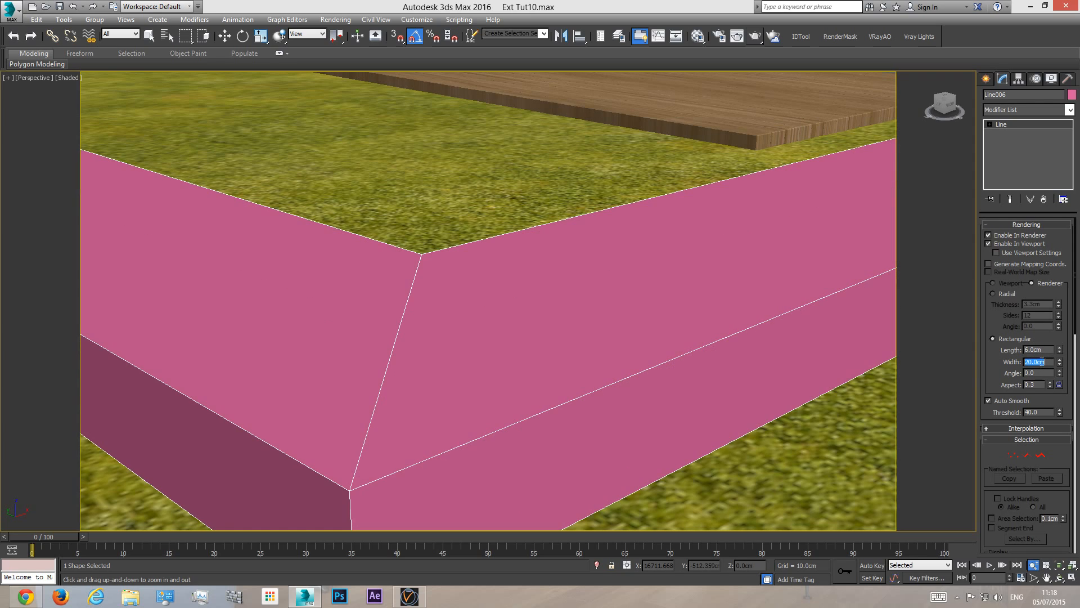
- Set the rectangular section's length to 200 cm so the boundary line forms a tall wall
{"action": "middle_click_drag", "start_coordinate": [539, 304], "coordinate": [537, 316]}
{"action": "left_click_drag", "start_coordinate": [539, 317], "coordinate": [544, 340]}
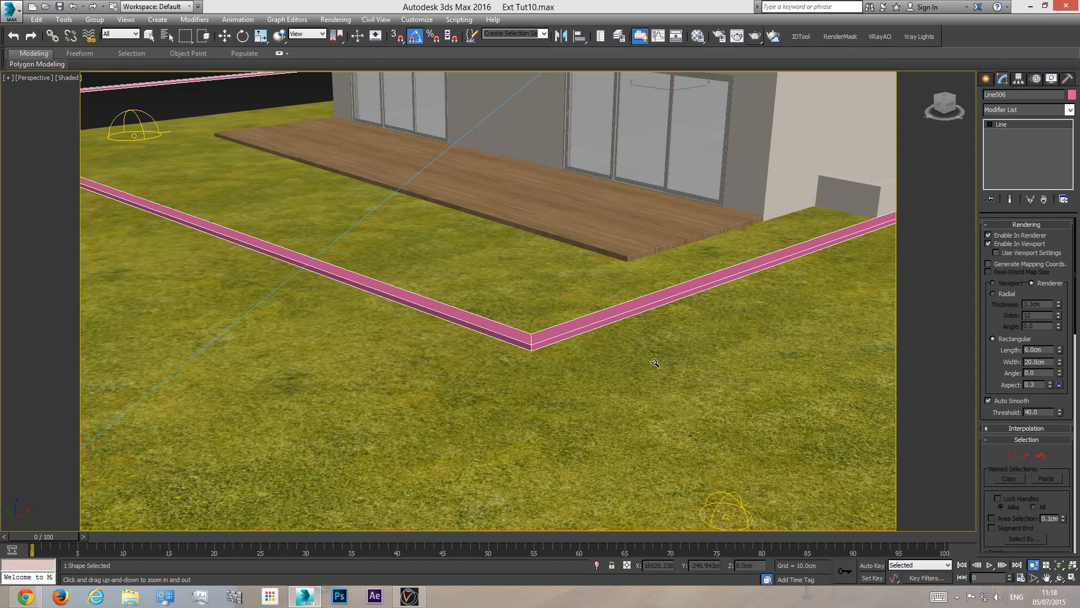
{"action": "double_click", "coordinate": [1047, 350]}
{"action": "type", "text": "200"}
{"action": "key", "text": "Return"}
{"action": "scroll", "coordinate": [583, 309], "scroll_direction": "down", "scroll_amount": 5}
{"action": "middle_click_drag", "start_coordinate": [601, 329], "coordinate": [573, 362]}
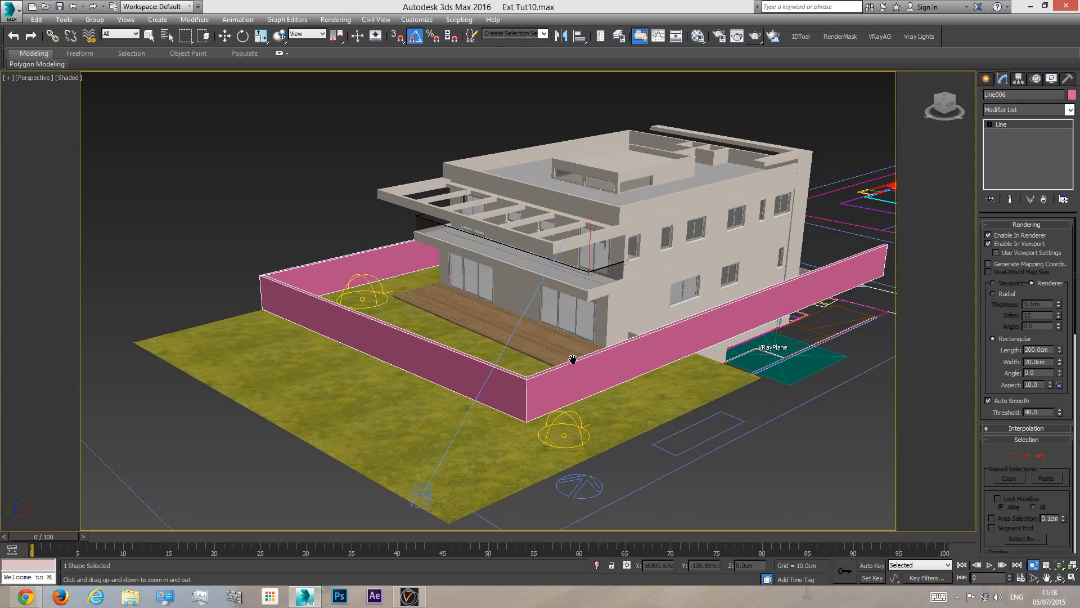
- Lower the boundary wall slightly to a Z height of about 377 cm
{"action": "scroll", "coordinate": [574, 362], "scroll_direction": "up", "scroll_amount": 3}
{"action": "scroll", "coordinate": [590, 336], "scroll_direction": "down", "scroll_amount": 5}
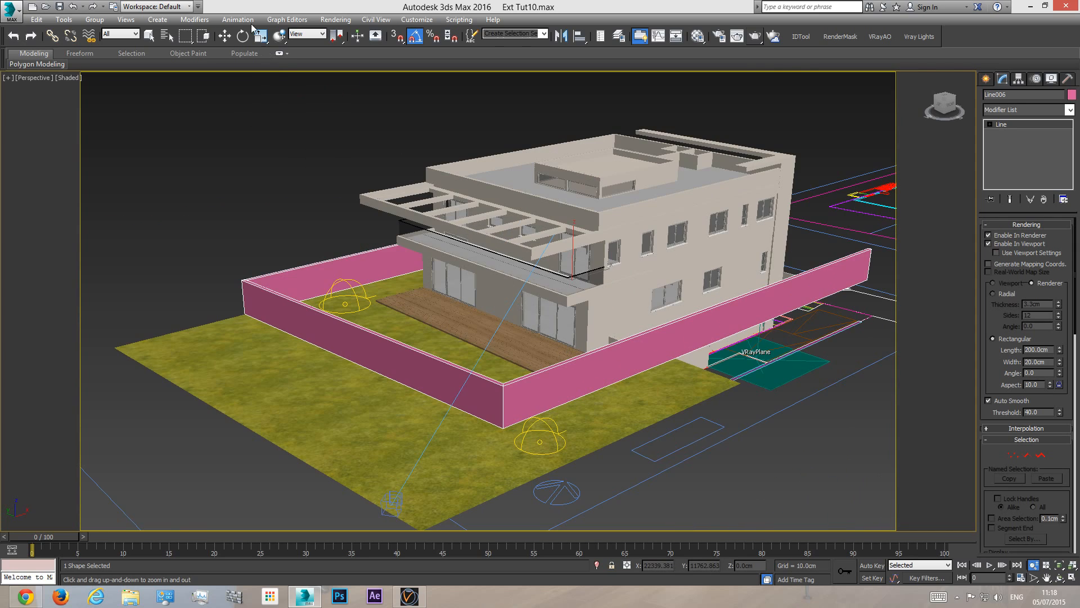
{"action": "left_click", "coordinate": [224, 36]}
{"action": "mouse_move", "coordinate": [575, 246]}
{"action": "left_mouse_down"}
{"action": "mouse_move", "coordinate": [570, 237]}
{"action": "mouse_move", "coordinate": [565, 250]}
{"action": "mouse_move", "coordinate": [564, 237]}
{"action": "mouse_move", "coordinate": [563, 245]}
{"action": "left_mouse_up"}
- Inspect the boundary wall's ends from the building's entrance side and check the wall through the camera
{"action": "left_click", "coordinate": [1059, 577]}
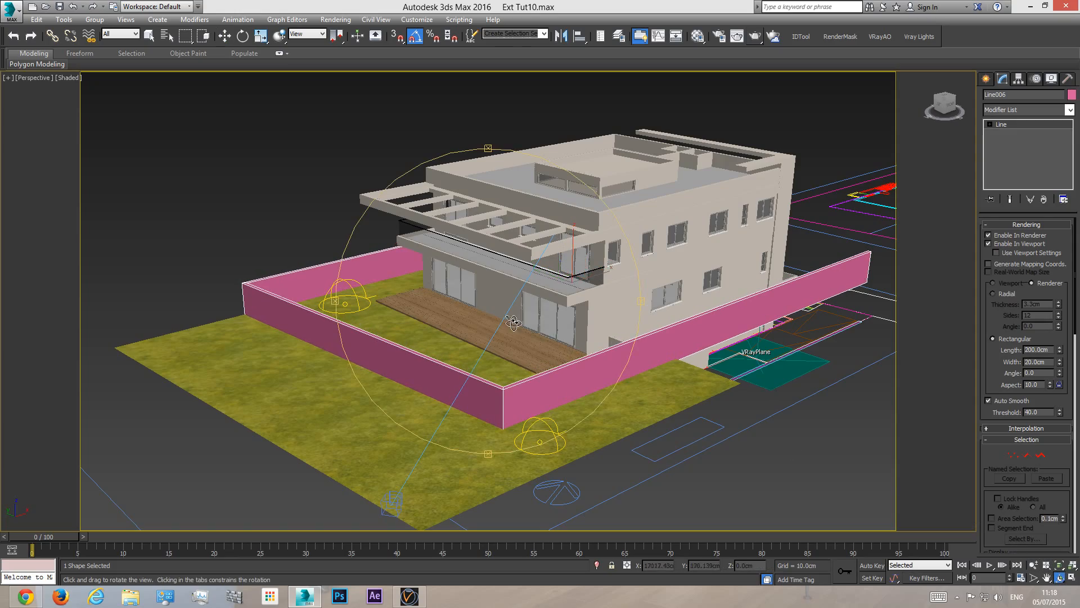
{"action": "left_click_drag", "start_coordinate": [563, 349], "coordinate": [318, 296]}
{"action": "middle_click_drag", "start_coordinate": [688, 330], "coordinate": [569, 330]}
{"action": "left_click_drag", "start_coordinate": [569, 329], "coordinate": [612, 329]}
{"action": "scroll", "coordinate": [611, 328], "scroll_direction": "up", "scroll_amount": 5}
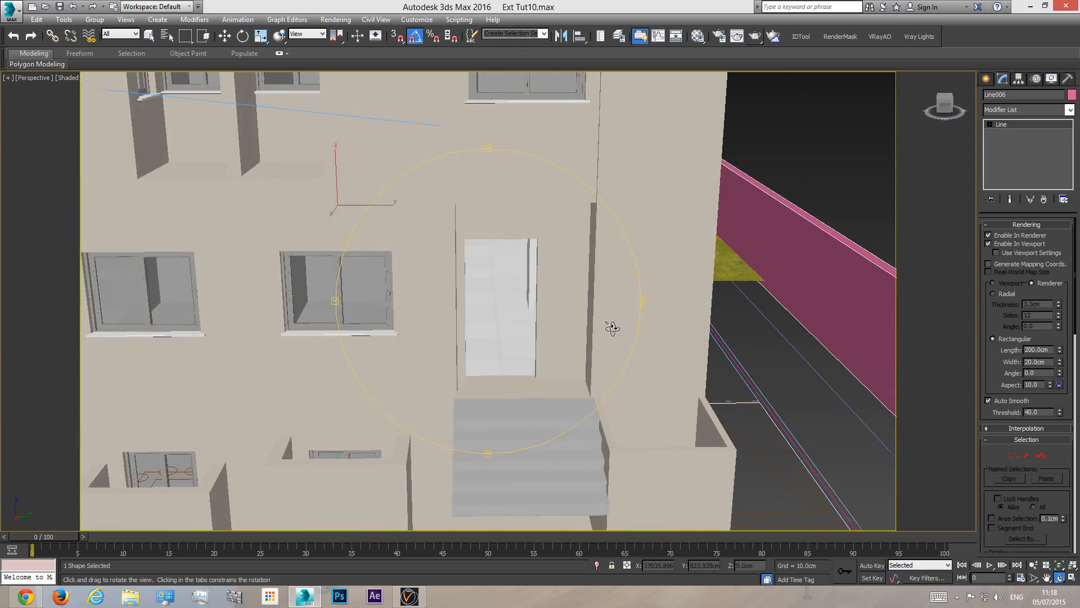
{"action": "middle_click_drag", "start_coordinate": [649, 329], "coordinate": [575, 284]}
{"action": "scroll", "coordinate": [605, 282], "scroll_direction": "up", "scroll_amount": 3}
{"action": "right_click", "coordinate": [755, 167]}
{"action": "left_click_drag", "start_coordinate": [755, 167], "coordinate": [748, 159]}
{"action": "scroll", "coordinate": [671, 219], "scroll_direction": "down", "scroll_amount": 6}
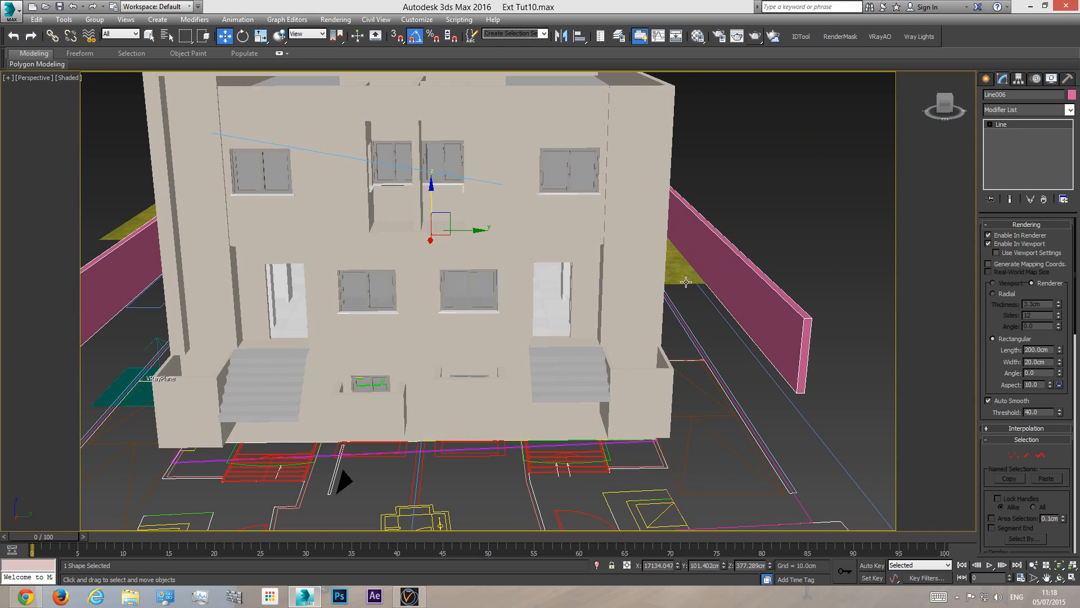
{"action": "key", "text": "c"}
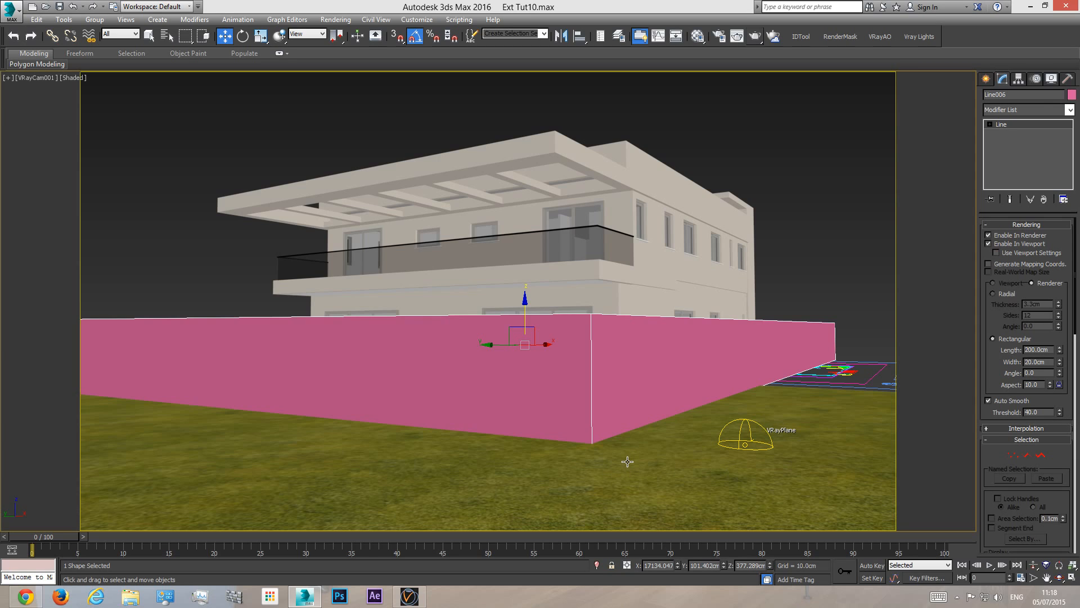
- Move the wall's two garden-end corner vertices outward to the lawn's outer edge in the top view and check the camera view
{"action": "key", "text": "t"}
{"action": "scroll", "coordinate": [699, 369], "scroll_direction": "down", "scroll_amount": 3}
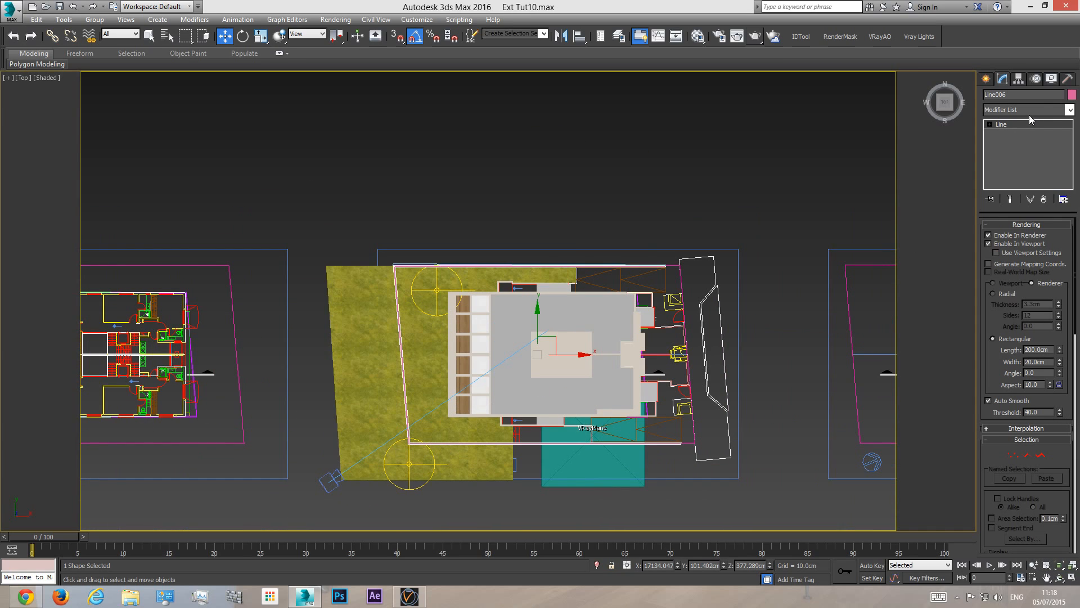
{"action": "left_click", "coordinate": [1018, 123]}
{"action": "key", "text": "1"}
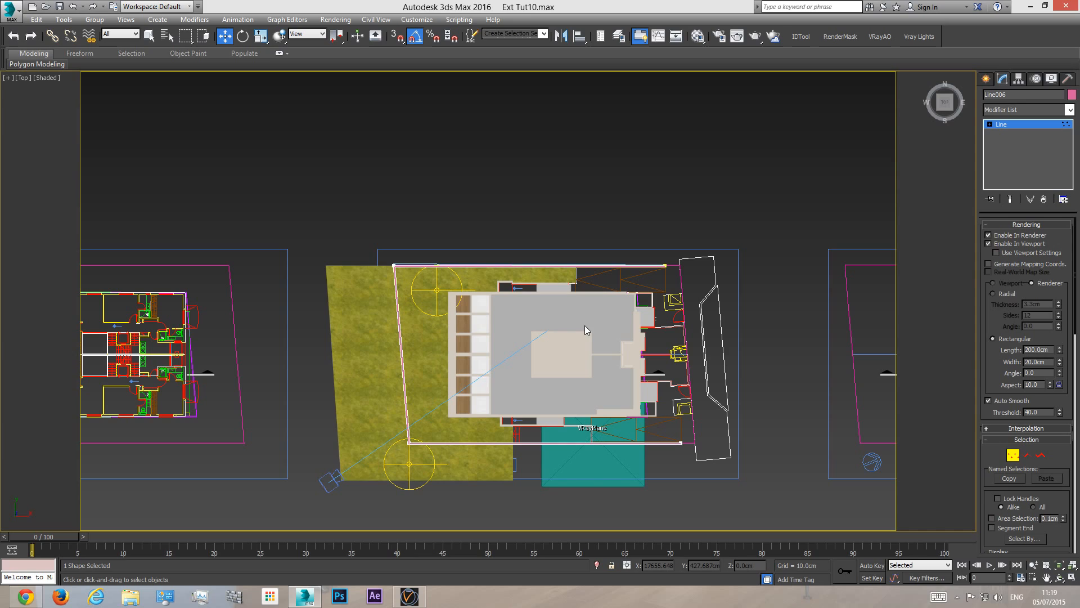
{"action": "left_click_drag", "start_coordinate": [428, 493], "coordinate": [428, 493]}
{"action": "left_click", "coordinate": [409, 443]}
{"action": "left_click_drag", "start_coordinate": [440, 445], "coordinate": [373, 449]}
{"action": "key", "text": "c"}
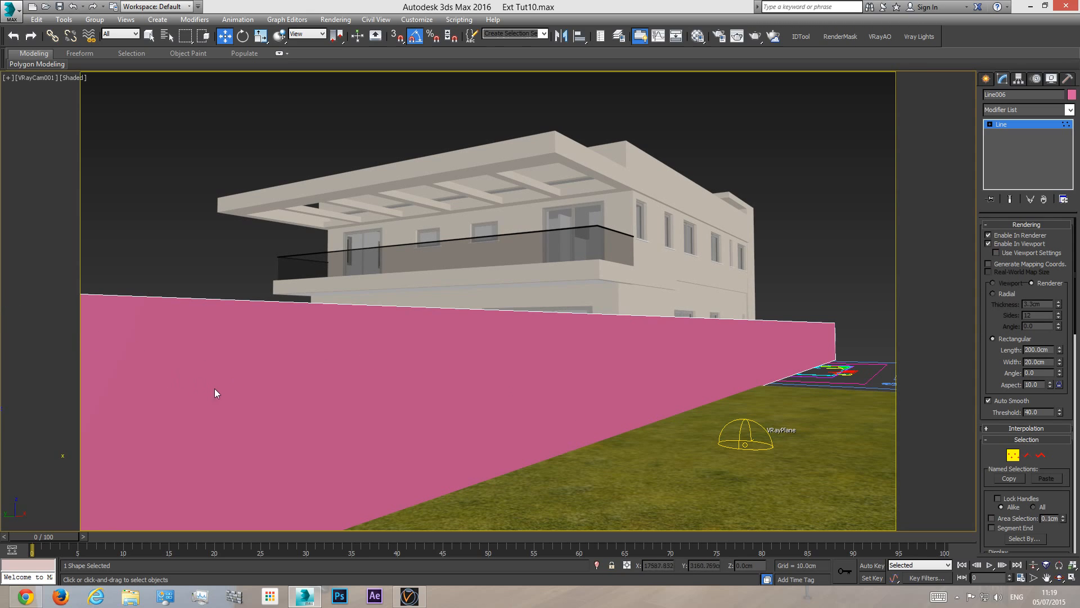
- Move both vertices of the wall's camera-side run outward to align with the lawn's edge and check the camera view
{"action": "key", "text": "t"}
{"action": "key", "text": "F3"}
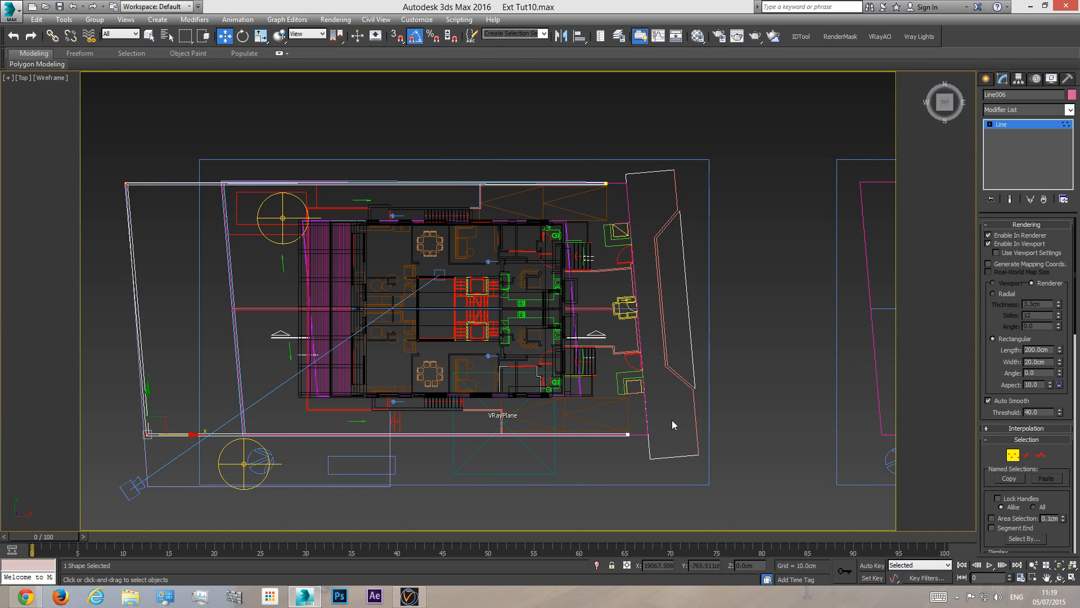
{"action": "left_click_drag", "start_coordinate": [129, 498], "coordinate": [129, 498]}
{"action": "left_click_drag", "start_coordinate": [629, 417], "coordinate": [617, 470]}
{"action": "key", "text": "F3"}
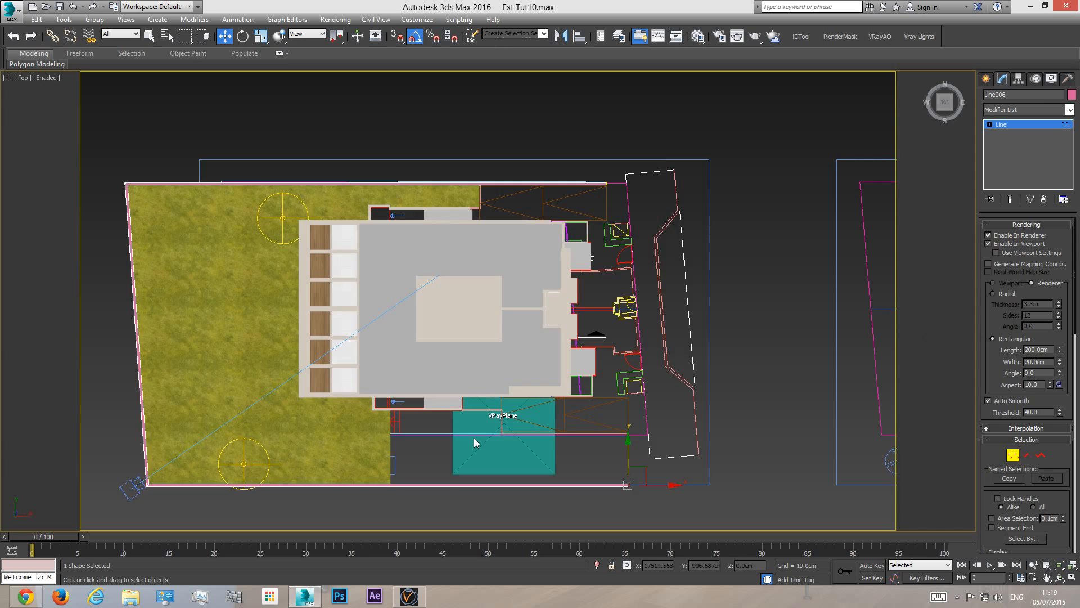
{"action": "key", "text": "c"}
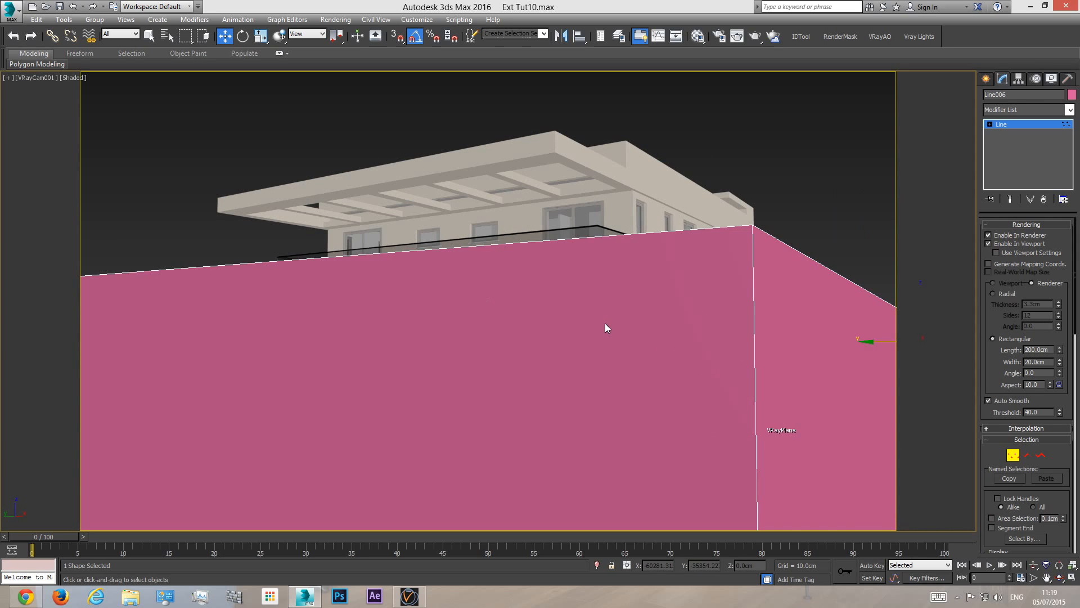
- Move the wall's two garden-end corner vertices further outward past the camera in the top view and check the camera view
{"action": "key", "text": "t"}
{"action": "scroll", "coordinate": [397, 400], "scroll_direction": "down", "scroll_amount": 2}
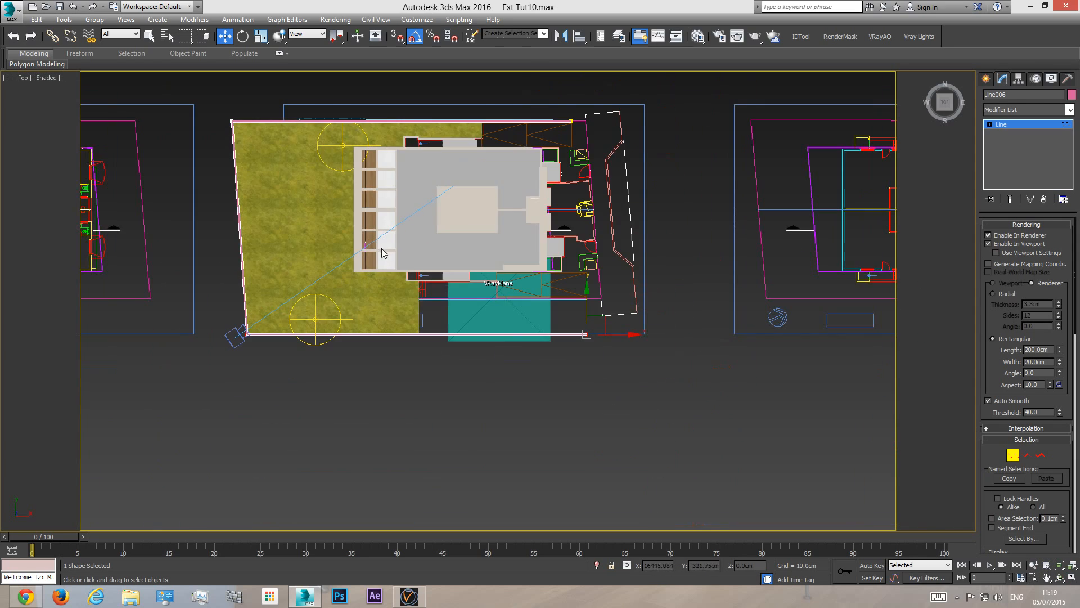
{"action": "key", "text": "F3"}
{"action": "left_click_drag", "start_coordinate": [334, 436], "coordinate": [334, 436]}
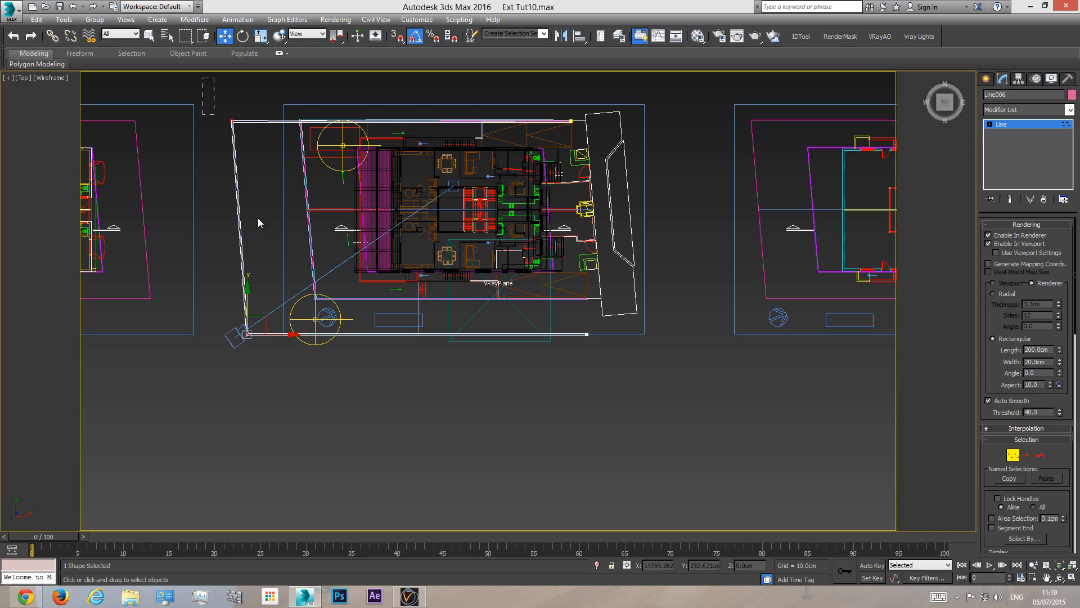
{"action": "left_click_drag", "start_coordinate": [285, 335], "coordinate": [256, 335]}
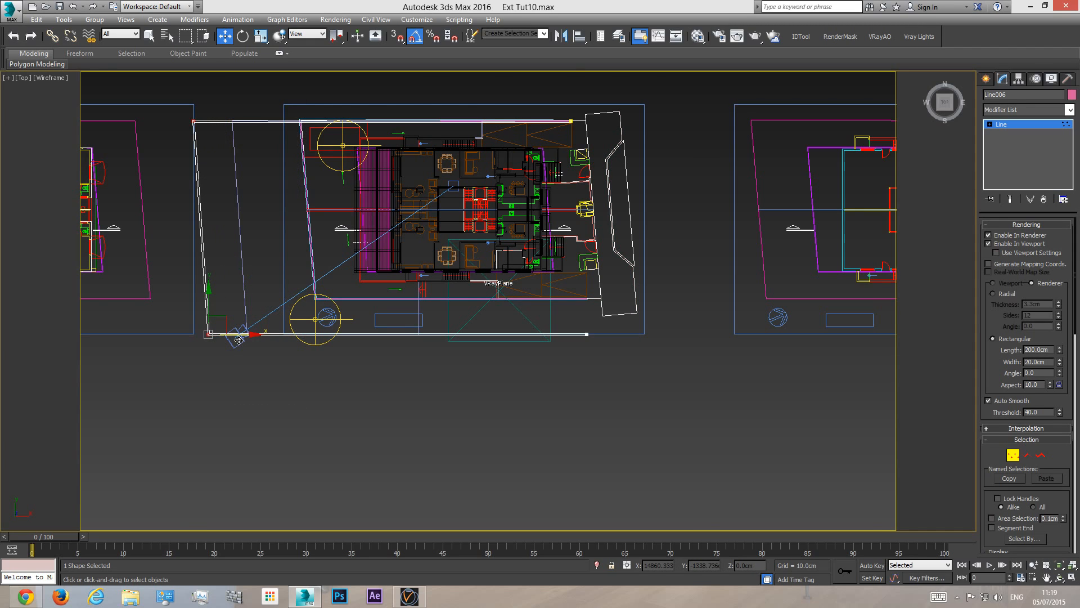
{"action": "key", "text": "c"}
{"action": "key", "text": "F3"}
- Move both vertices of the wall's camera-side run outward beyond the lawn's edge and check the shaded camera view
{"action": "key", "text": "t"}
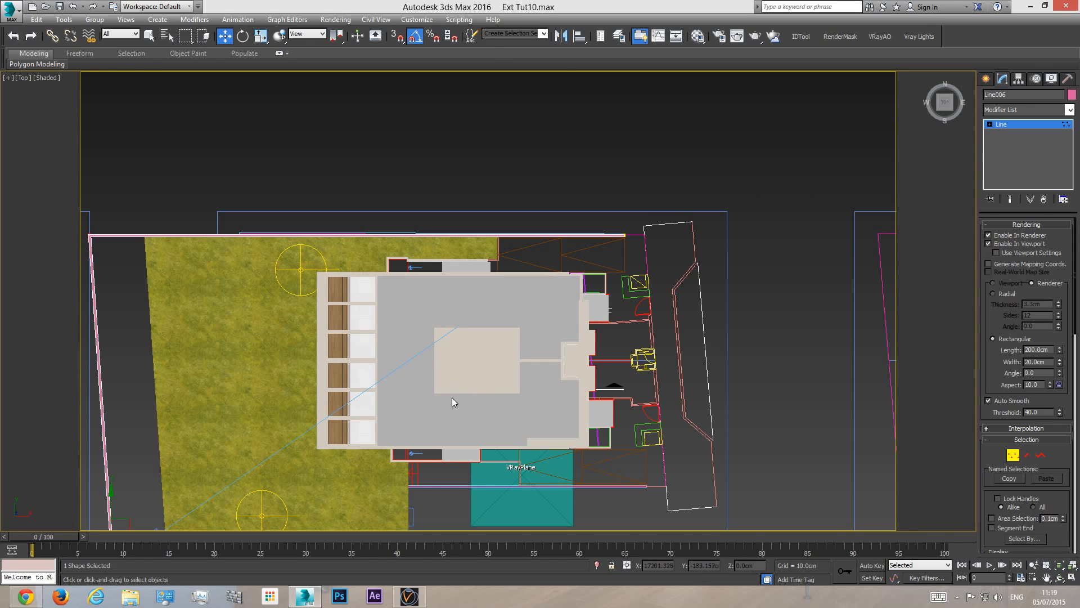
{"action": "key", "text": "F3"}
{"action": "left_click_drag", "start_coordinate": [482, 363], "coordinate": [98, 422]}
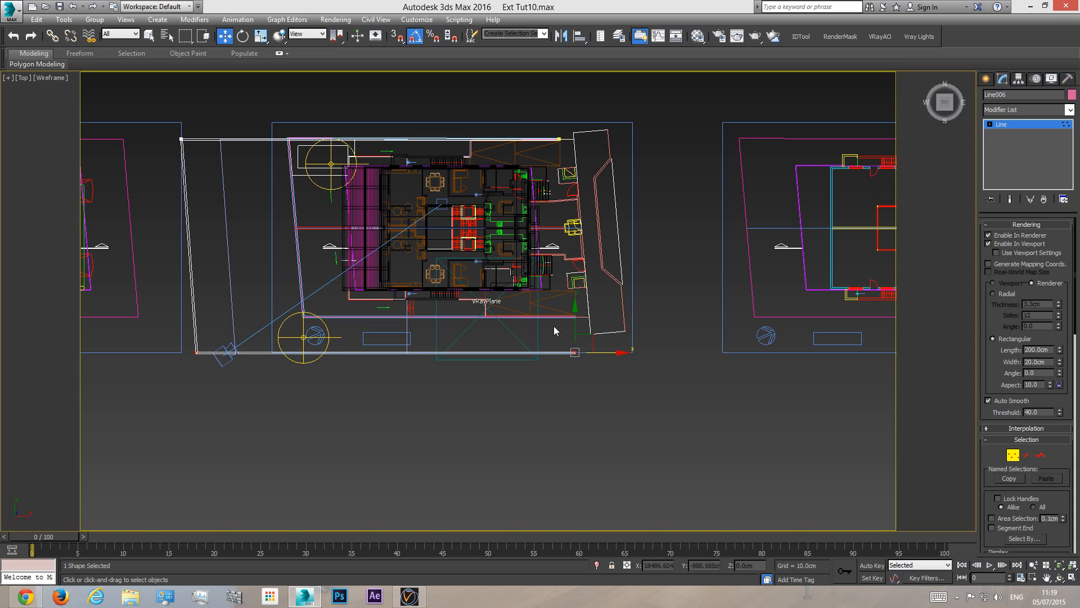
{"action": "left_click_drag", "start_coordinate": [570, 326], "coordinate": [570, 342]}
{"action": "key", "text": "c"}
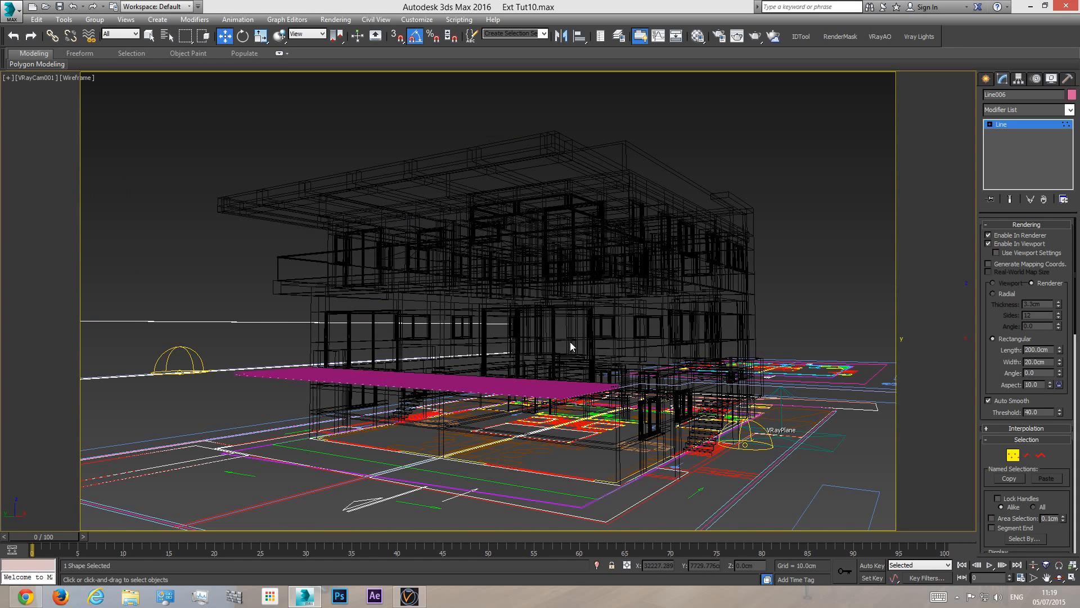
{"action": "key", "text": "F3"}
{"action": "key", "text": "p"}
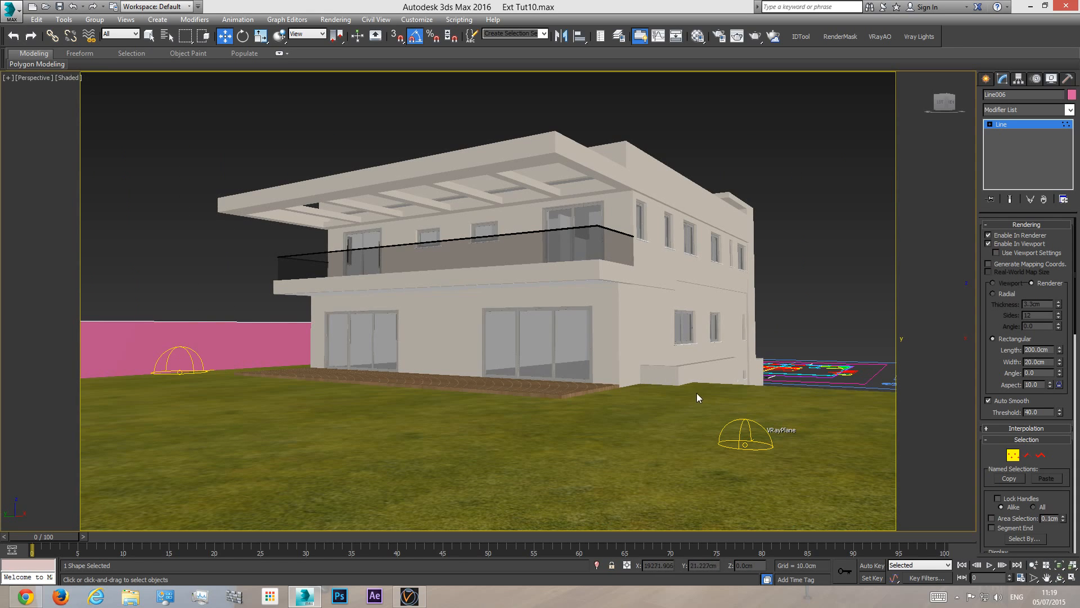
{"action": "middle_click_drag", "start_coordinate": [697, 393], "coordinate": [656, 404]}
- Nudge the wall's camera-side run back toward the lawn in small moves, checking the camera view after each
{"action": "key", "text": "t"}
{"action": "middle_click_drag", "start_coordinate": [445, 431], "coordinate": [436, 299]}
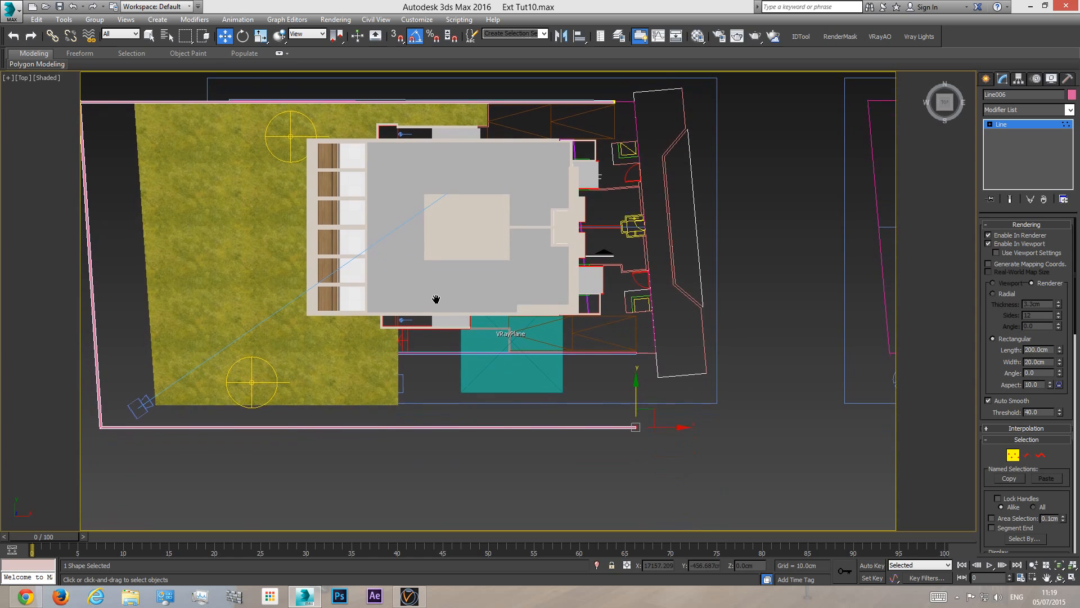
{"action": "left_click_drag", "start_coordinate": [641, 397], "coordinate": [636, 391]}
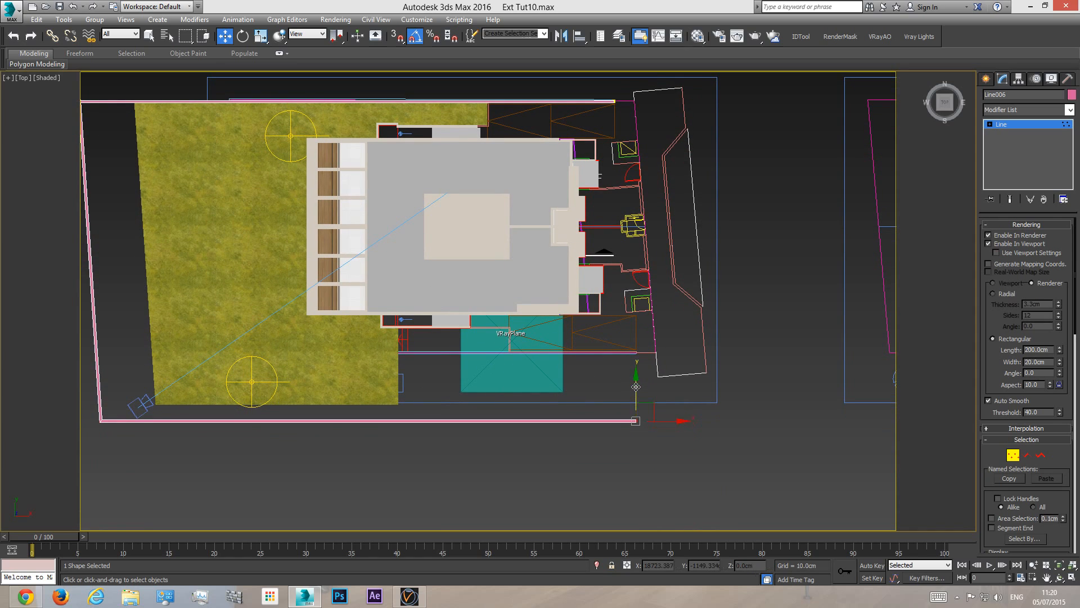
{"action": "key", "text": "c"}
{"action": "key", "text": "t"}
{"action": "middle_click_drag", "start_coordinate": [413, 432], "coordinate": [407, 341]}
{"action": "left_click_drag", "start_coordinate": [637, 432], "coordinate": [638, 416]}
{"action": "key", "text": "c"}
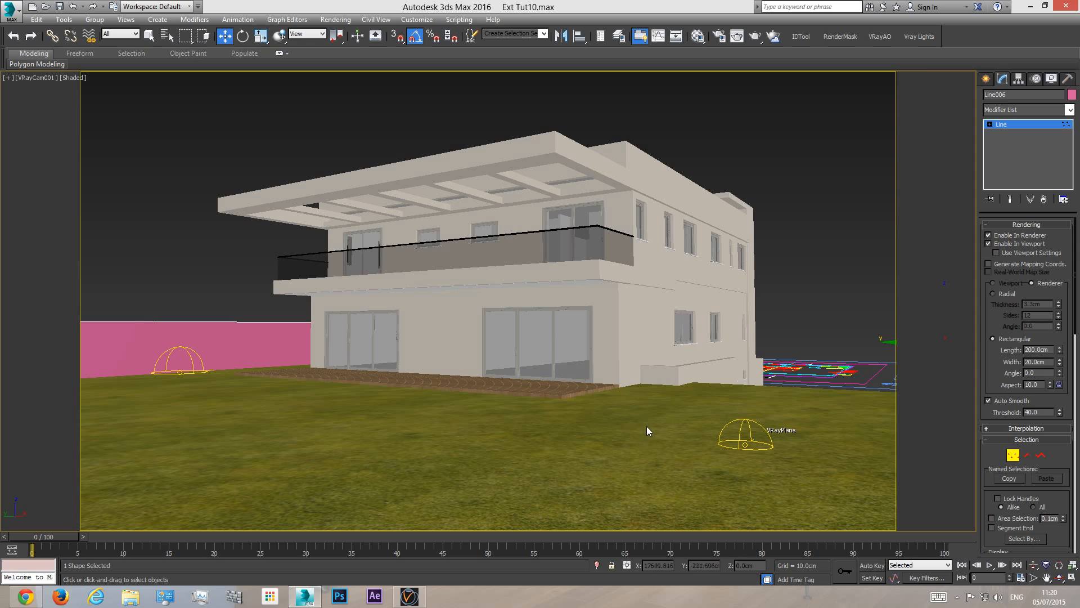
- Shift the wall's camera-side run still closer to the lawn's edge and check whether it blocks the camera
{"action": "key", "text": "t"}
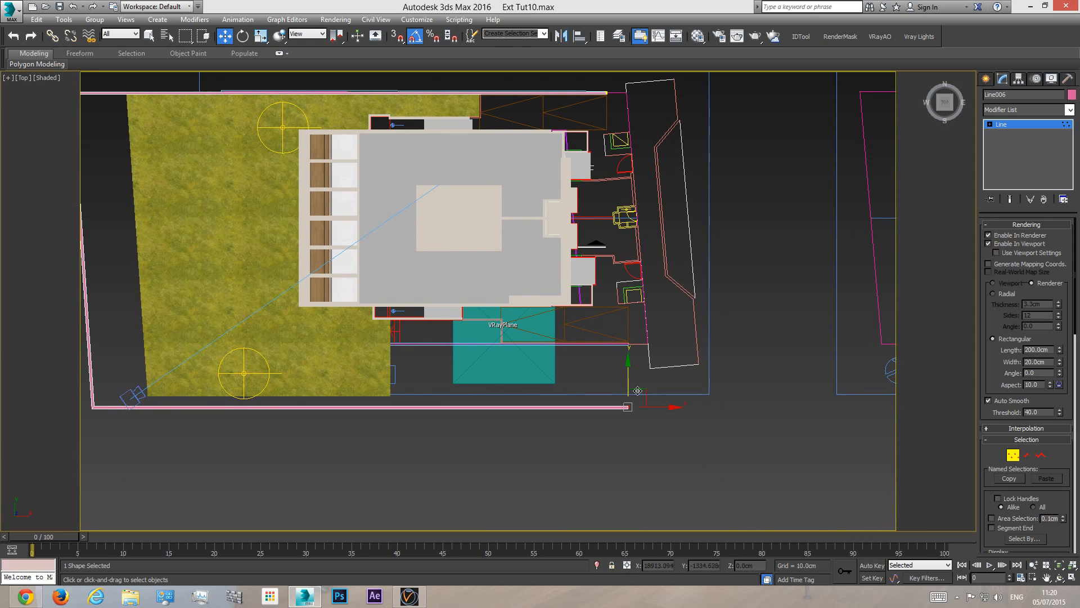
{"action": "left_click_drag", "start_coordinate": [628, 379], "coordinate": [628, 366]}
{"action": "key", "text": "c"}
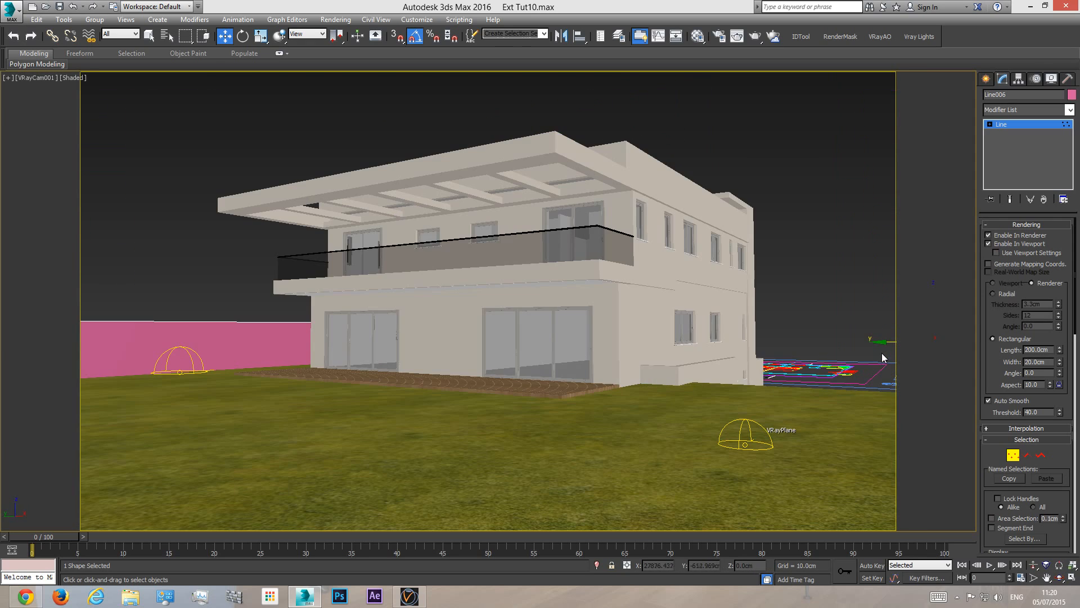
{"action": "left_click_drag", "start_coordinate": [884, 343], "coordinate": [867, 344]}
{"action": "key", "text": "t"}
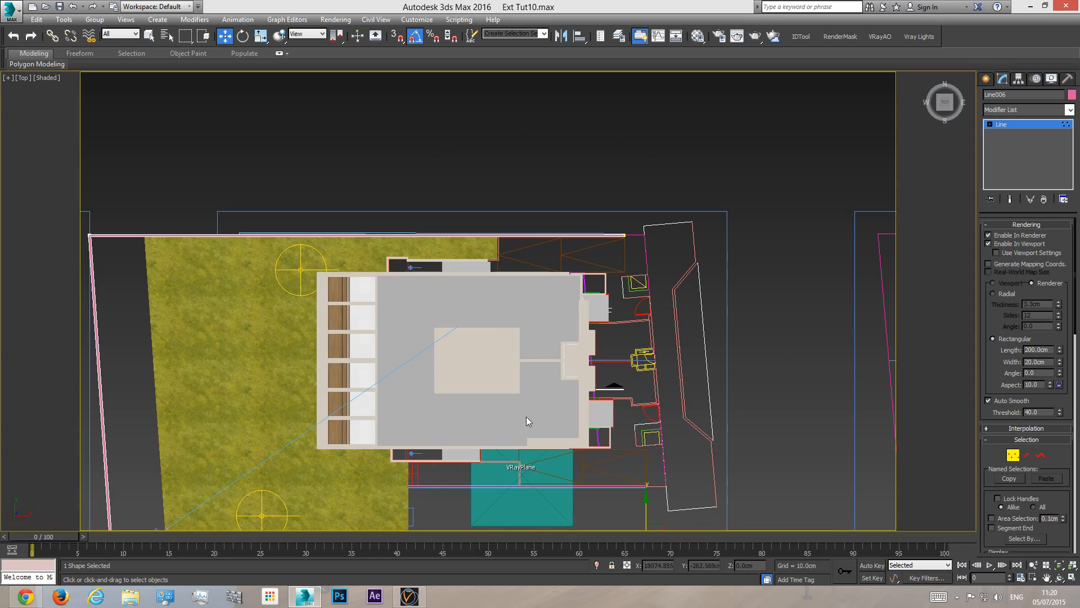
{"action": "scroll", "coordinate": [449, 312], "scroll_direction": "down", "scroll_amount": 2}
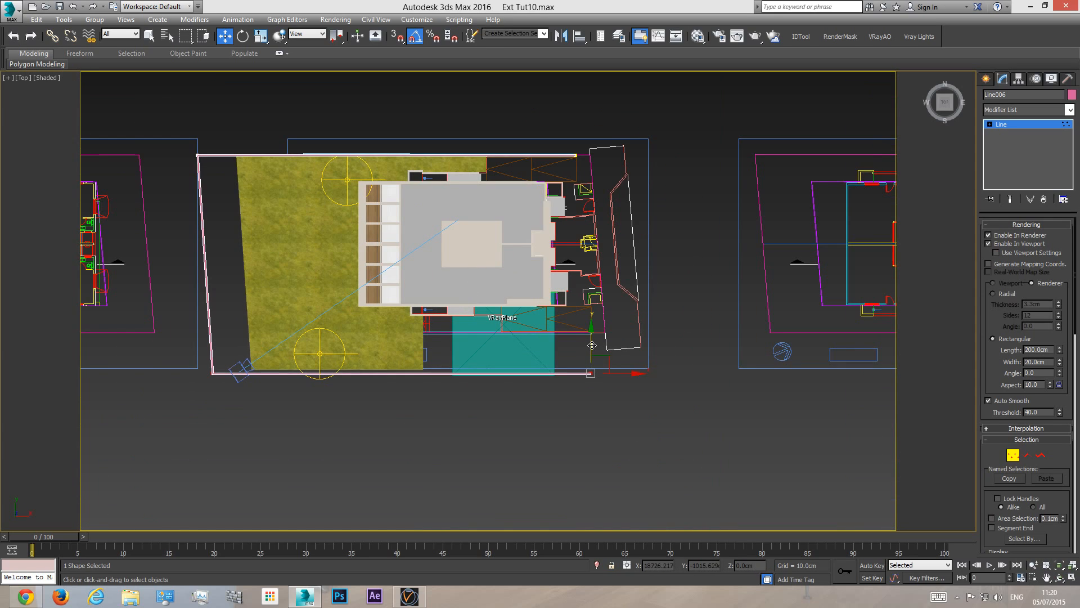
{"action": "left_click_drag", "start_coordinate": [592, 345], "coordinate": [592, 338]}
{"action": "key", "text": "c"}
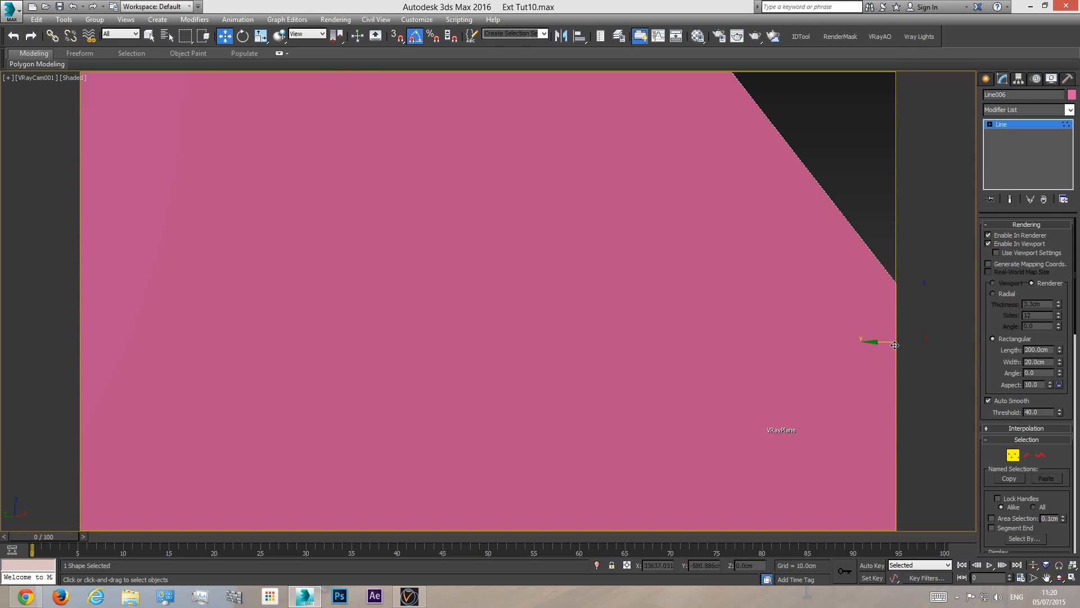
- Adjust the wall's camera-side run slightly outward in a close top view to clear the camera, and check the camera view
{"action": "key", "text": "t"}
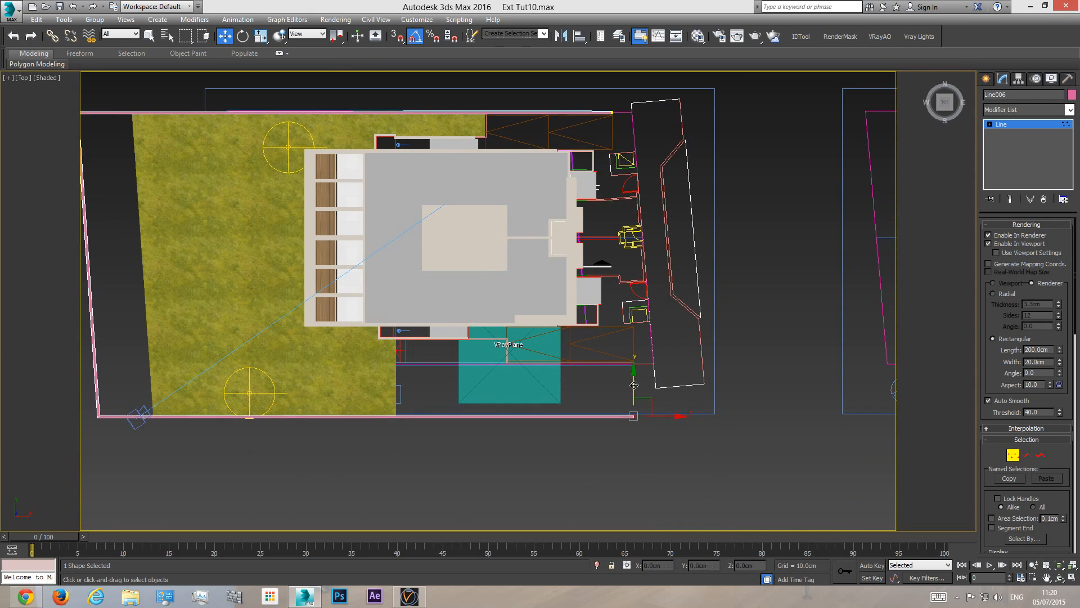
{"action": "key", "text": "c"}
{"action": "key", "text": "t"}
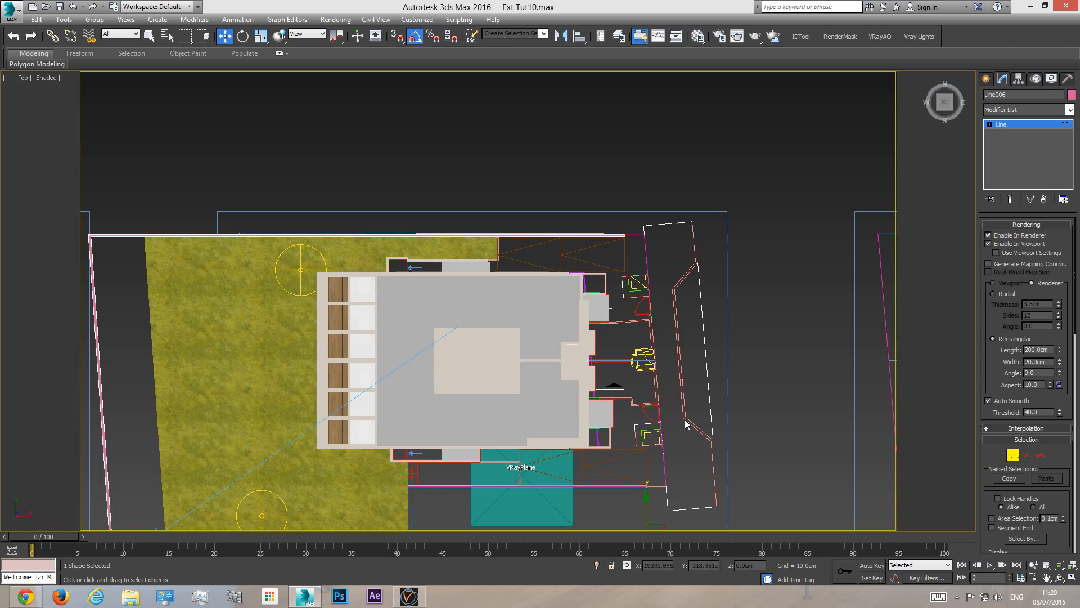
{"action": "scroll", "coordinate": [776, 357], "scroll_direction": "up", "scroll_amount": 5}
{"action": "left_click_drag", "start_coordinate": [844, 315], "coordinate": [839, 323]}
{"action": "key", "text": "c"}
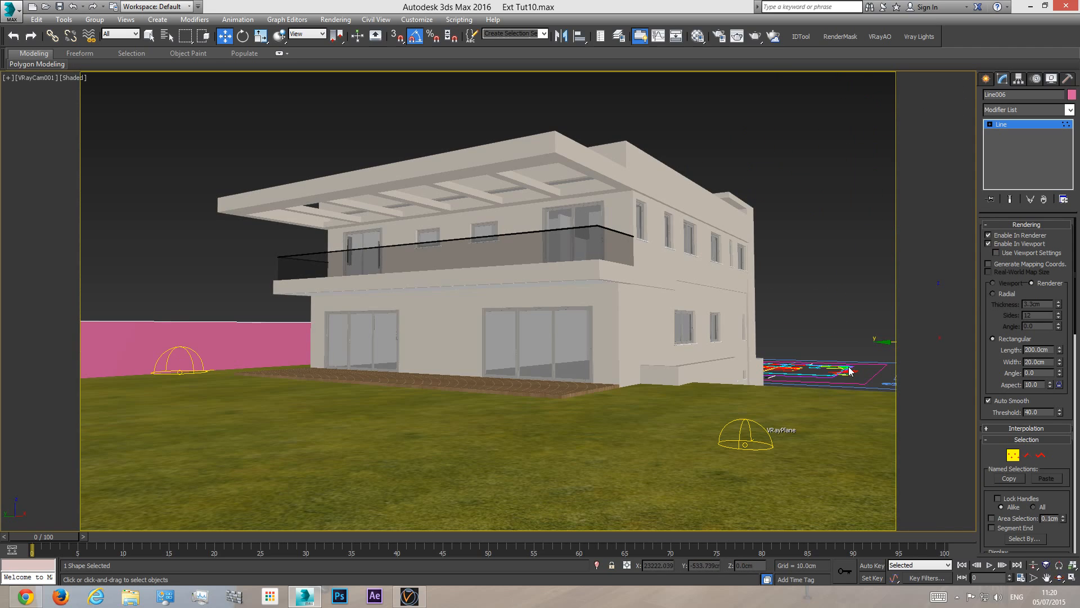
- Move the wall's garden-end run inward toward the camera in the top view and check the camera view
{"action": "key", "text": "t"}
{"action": "middle_click_drag", "start_coordinate": [308, 426], "coordinate": [323, 292]}
{"action": "scroll", "coordinate": [242, 237], "scroll_direction": "down", "scroll_amount": 1}
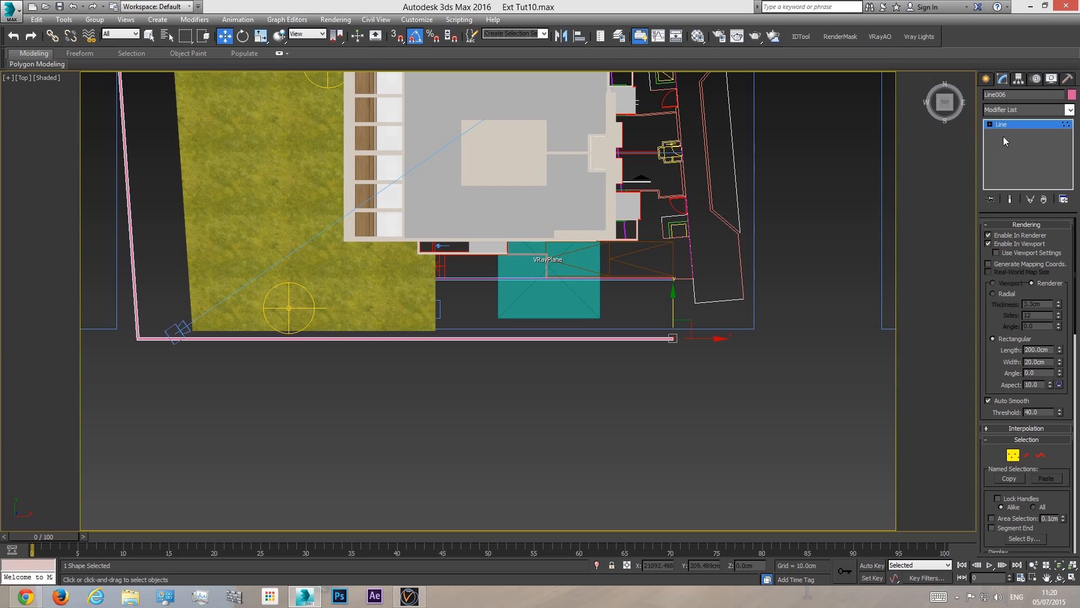
{"action": "scroll", "coordinate": [277, 289], "scroll_direction": "down", "scroll_amount": 3}
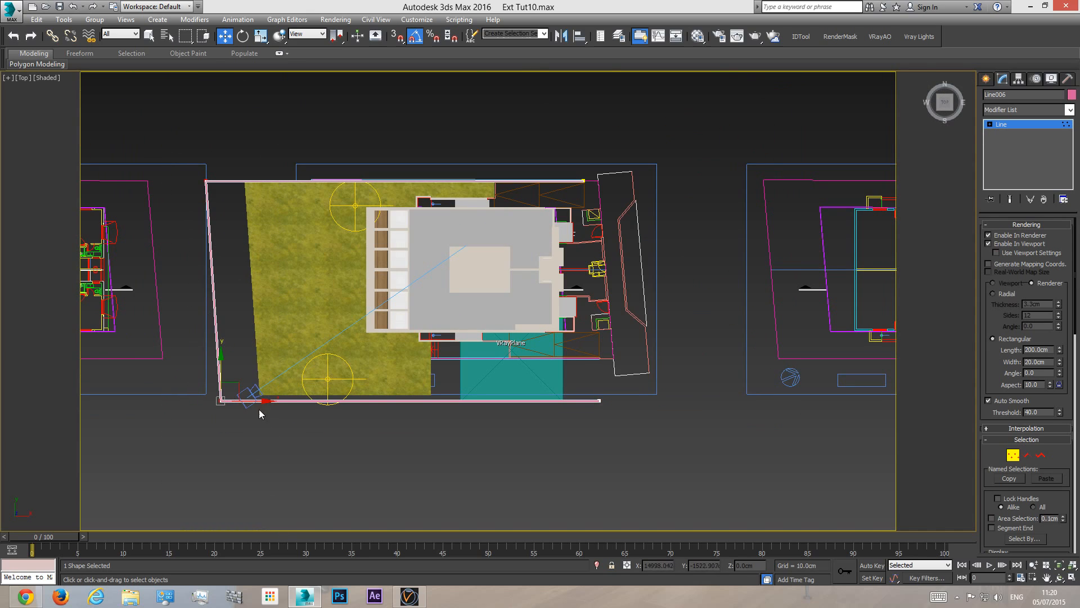
{"action": "left_click_drag", "start_coordinate": [259, 412], "coordinate": [271, 402]}
{"action": "key", "text": "v"}
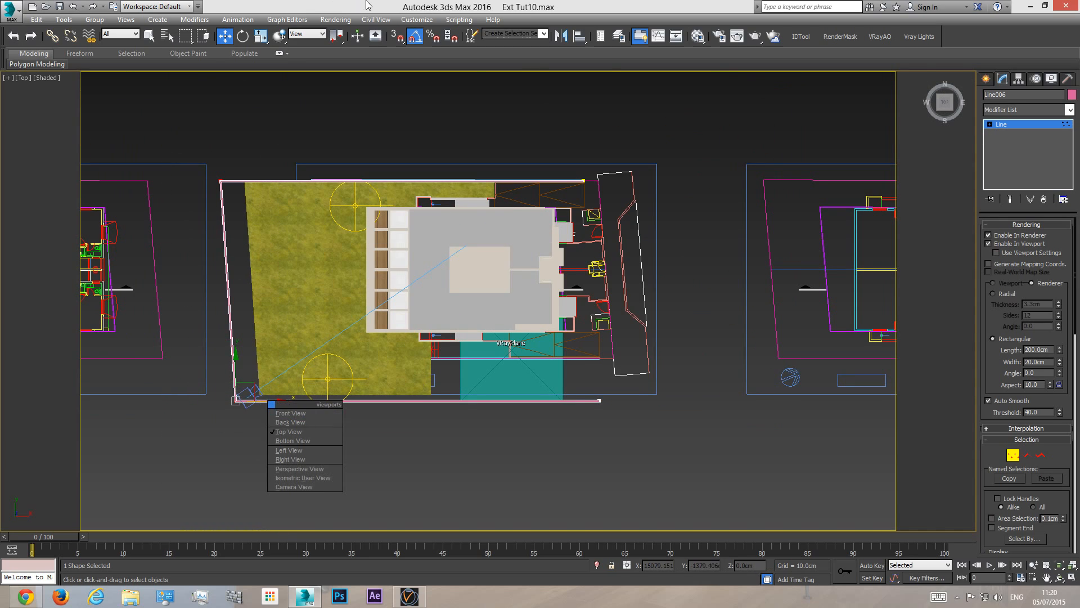
{"action": "key", "text": "c"}
- Fine-tune the garden-end run inward so the wall corner sits just behind the camera, and recheck the camera view
{"action": "key", "text": "t"}
{"action": "middle_click_drag", "start_coordinate": [250, 388], "coordinate": [250, 267]}
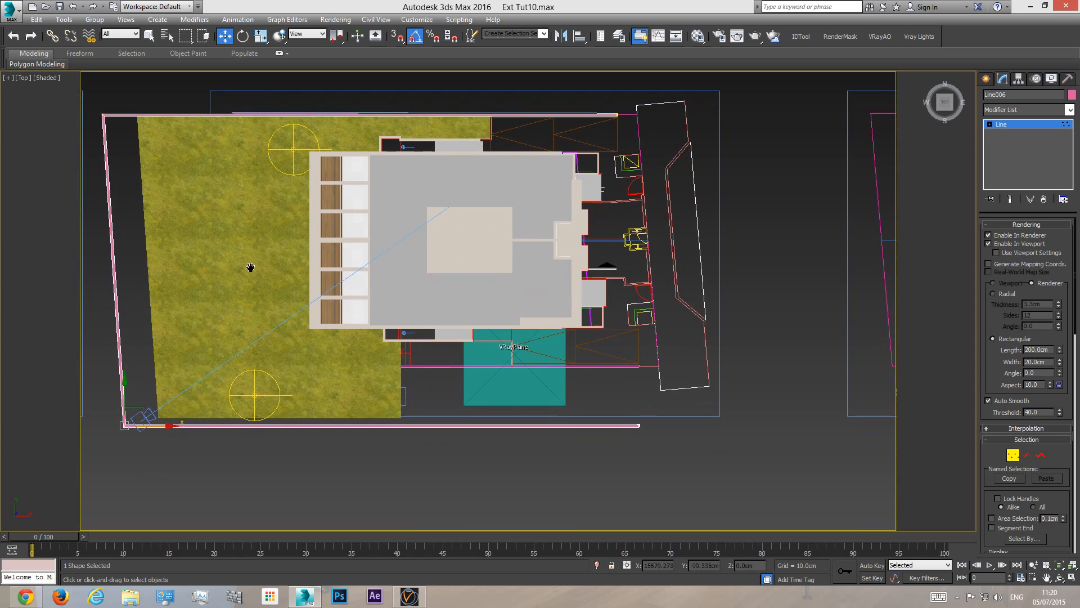
{"action": "left_click_drag", "start_coordinate": [166, 424], "coordinate": [179, 425]}
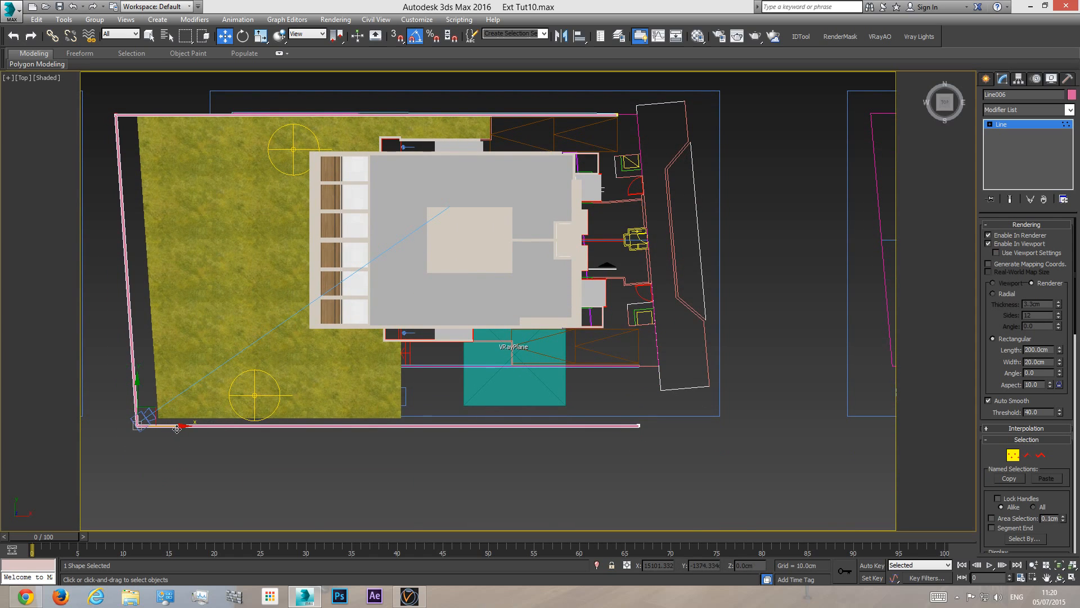
{"action": "key", "text": "c"}
{"action": "key", "text": "t"}
{"action": "scroll", "coordinate": [256, 396], "scroll_direction": "up", "scroll_amount": 6}
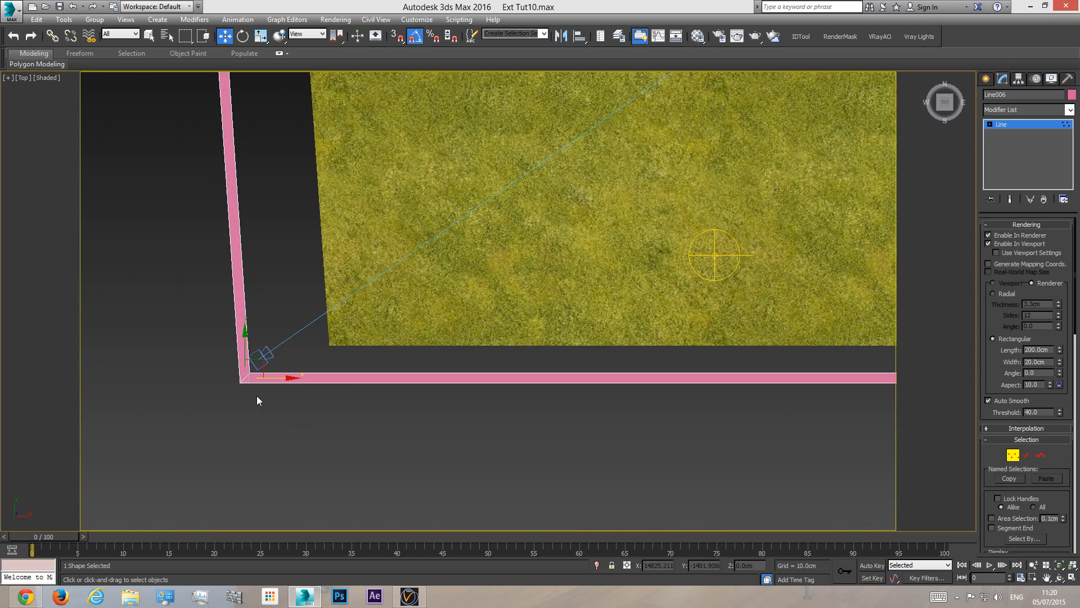
{"action": "left_click_drag", "start_coordinate": [280, 396], "coordinate": [298, 396]}
{"action": "scroll", "coordinate": [298, 396], "scroll_direction": "up", "scroll_amount": 5}
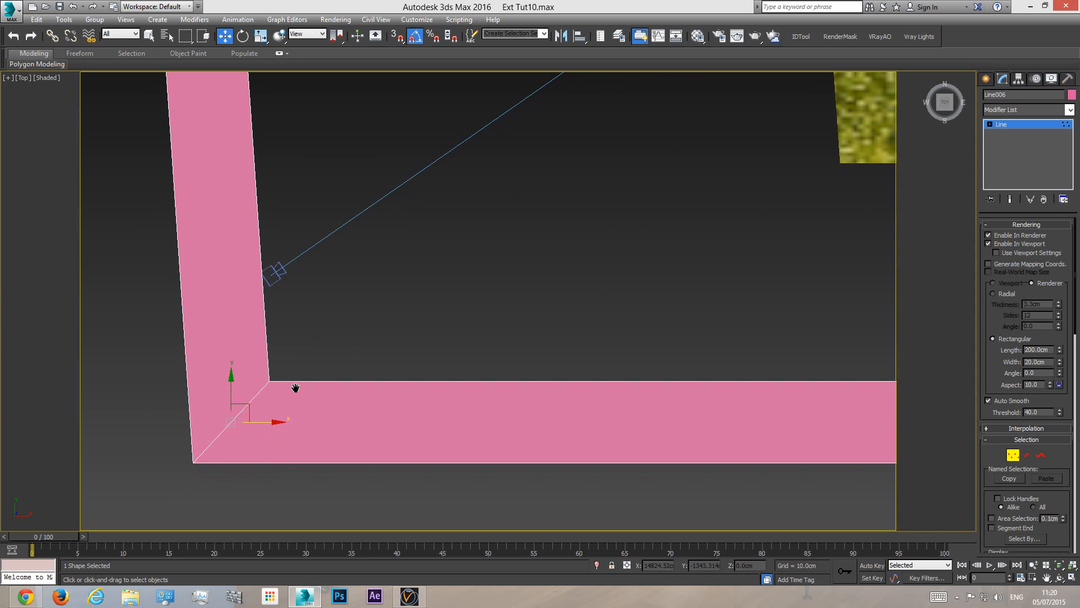
{"action": "scroll", "coordinate": [285, 398], "scroll_direction": "down", "scroll_amount": 7}
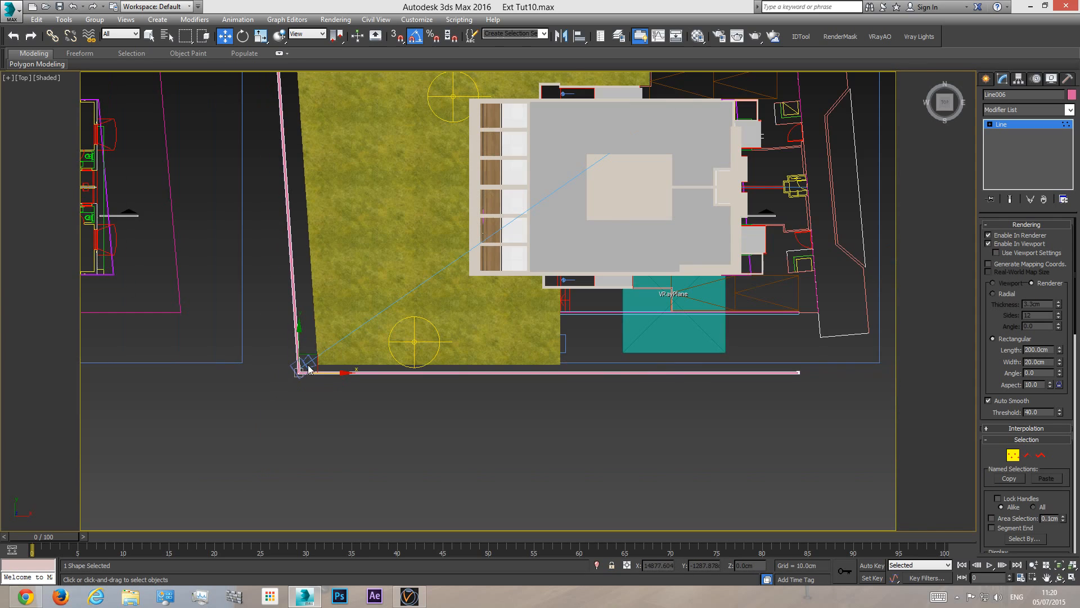
{"action": "key", "text": "c"}
- Extend the Grass lawn's garden-end vertices outward to meet the boundary wall
{"action": "key", "text": "t"}
{"action": "middle_click_drag", "start_coordinate": [423, 319], "coordinate": [412, 275]}
{"action": "left_click", "coordinate": [237, 273]}
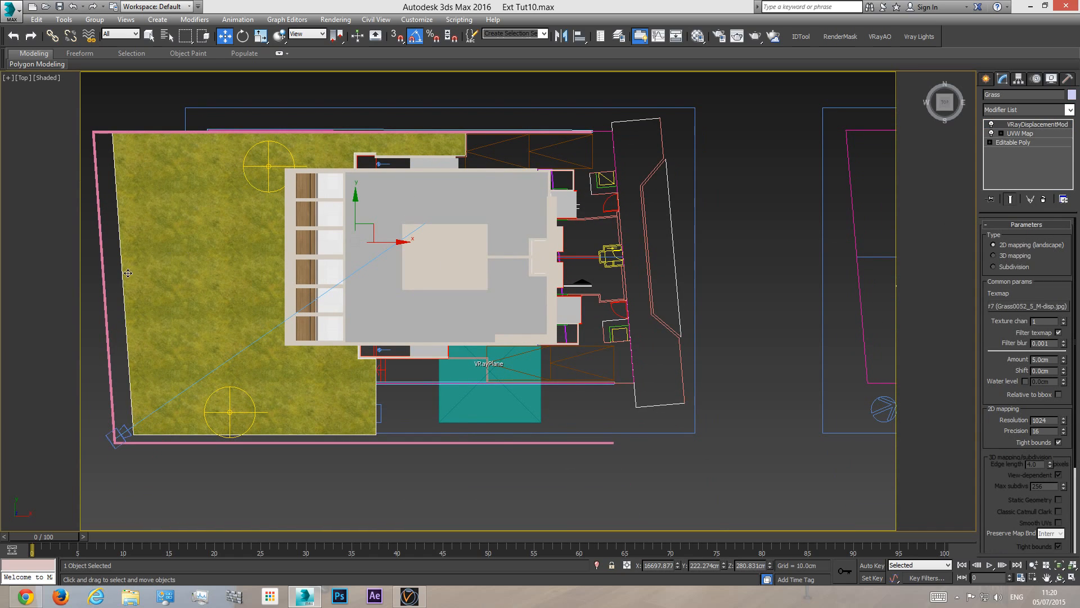
{"action": "left_click", "coordinate": [1013, 143]}
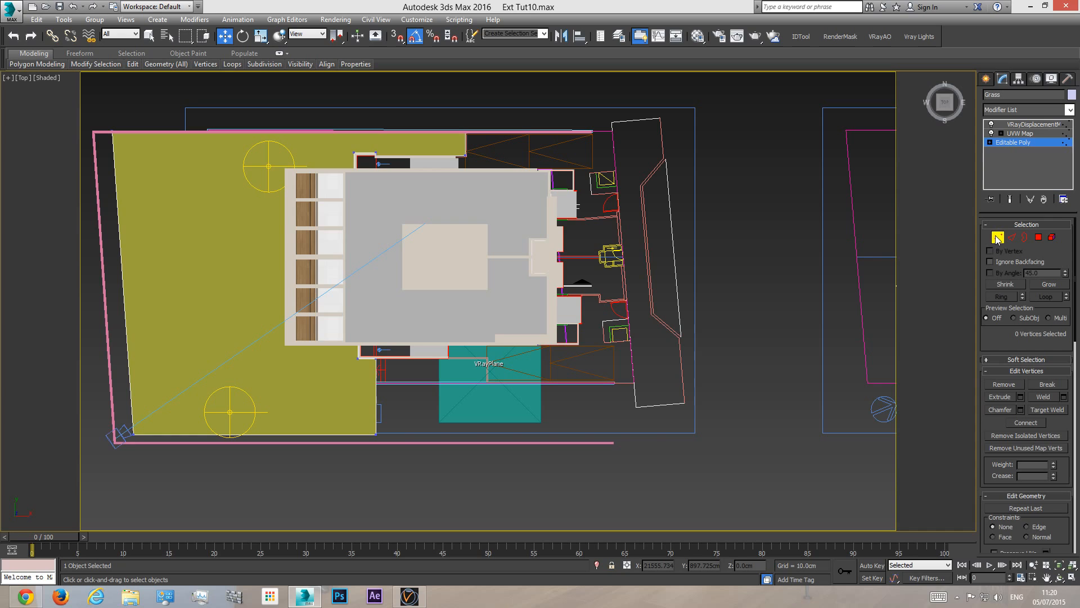
{"action": "middle_click_drag", "start_coordinate": [285, 242], "coordinate": [345, 234]}
{"action": "left_click_drag", "start_coordinate": [147, 99], "coordinate": [229, 465]}
{"action": "left_click_drag", "start_coordinate": [216, 282], "coordinate": [177, 282]}
- Extend the Grass lawn's two camera-side vertices to the boundary wall and return to its VRayDisplacementMod level
{"action": "left_click_drag", "start_coordinate": [479, 416], "coordinate": [163, 465]}
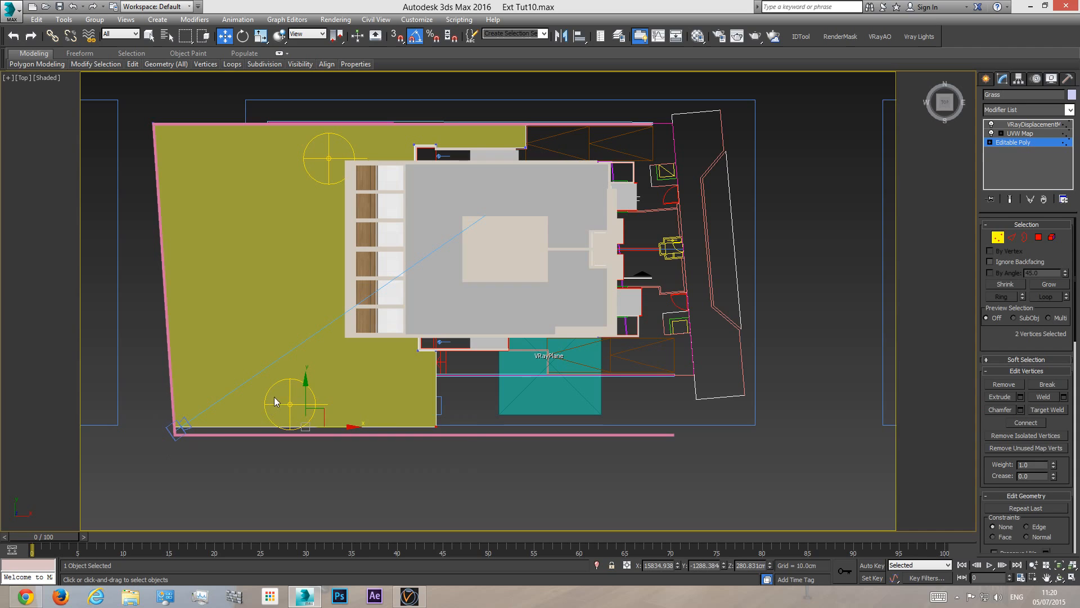
{"action": "left_click_drag", "start_coordinate": [306, 394], "coordinate": [307, 410]}
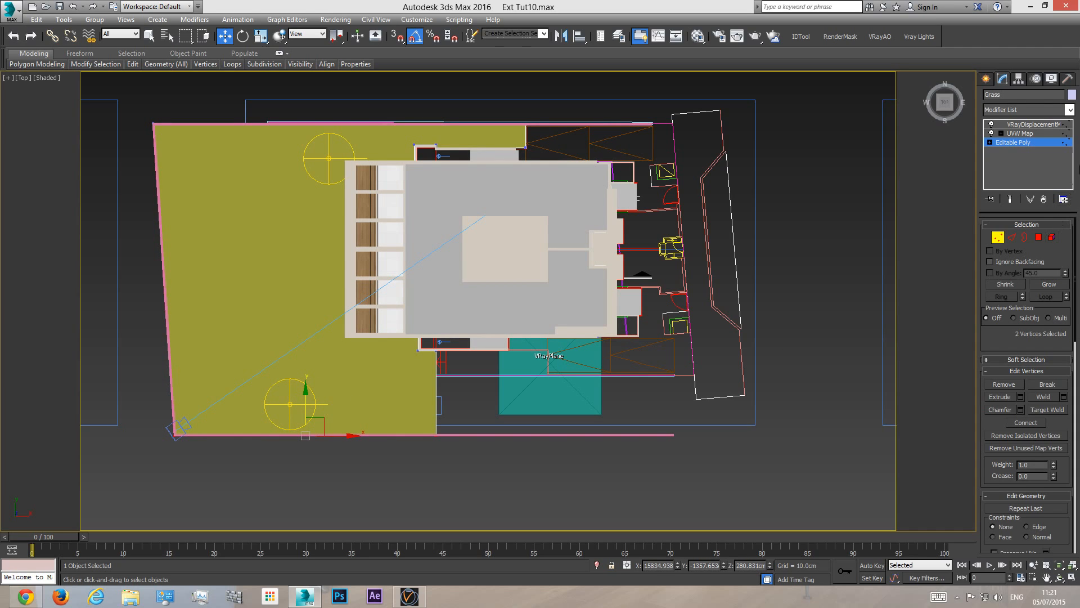
{"action": "left_click", "coordinate": [1030, 125]}
- Inspect the extended lawn and boundary wall from the garden side in perspective and through the camera
{"action": "key", "text": "p"}
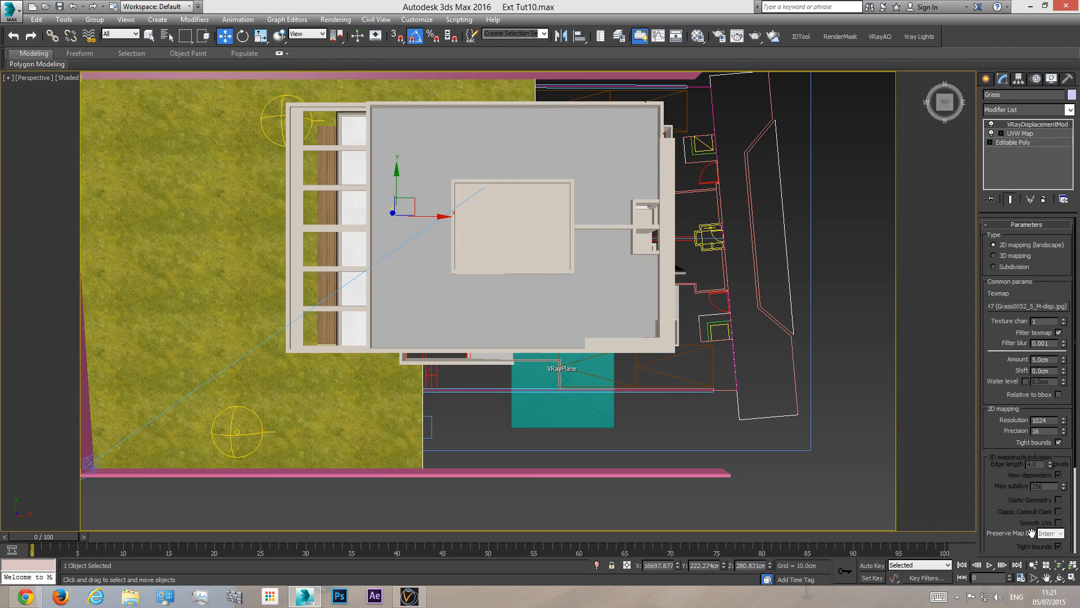
{"action": "left_click", "coordinate": [1061, 582]}
{"action": "left_click_drag", "start_coordinate": [389, 236], "coordinate": [650, 300]}
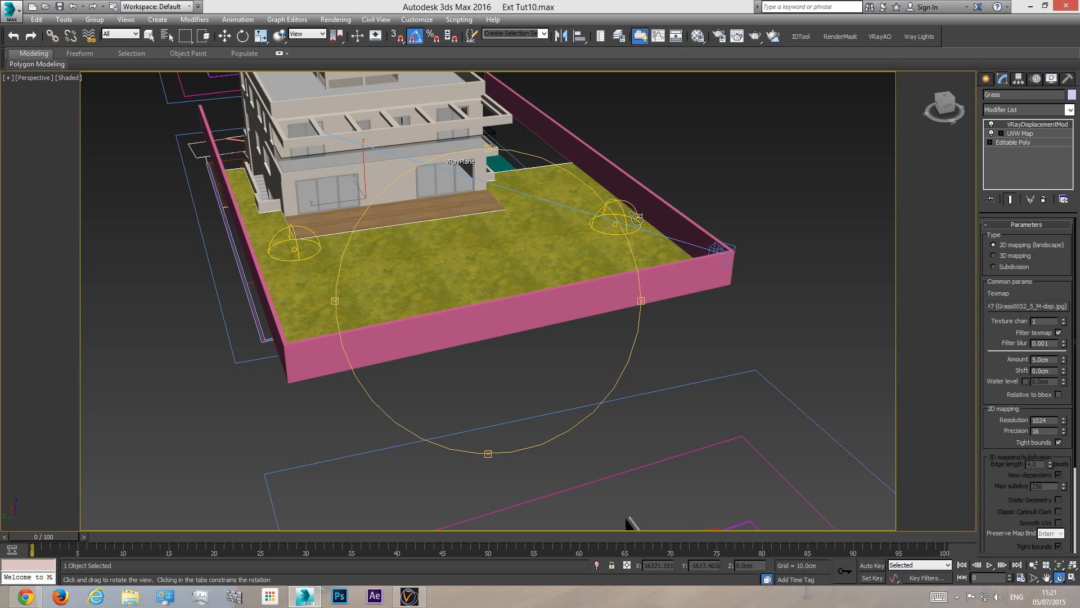
{"action": "left_click_drag", "start_coordinate": [633, 215], "coordinate": [407, 294]}
{"action": "key", "text": "c"}
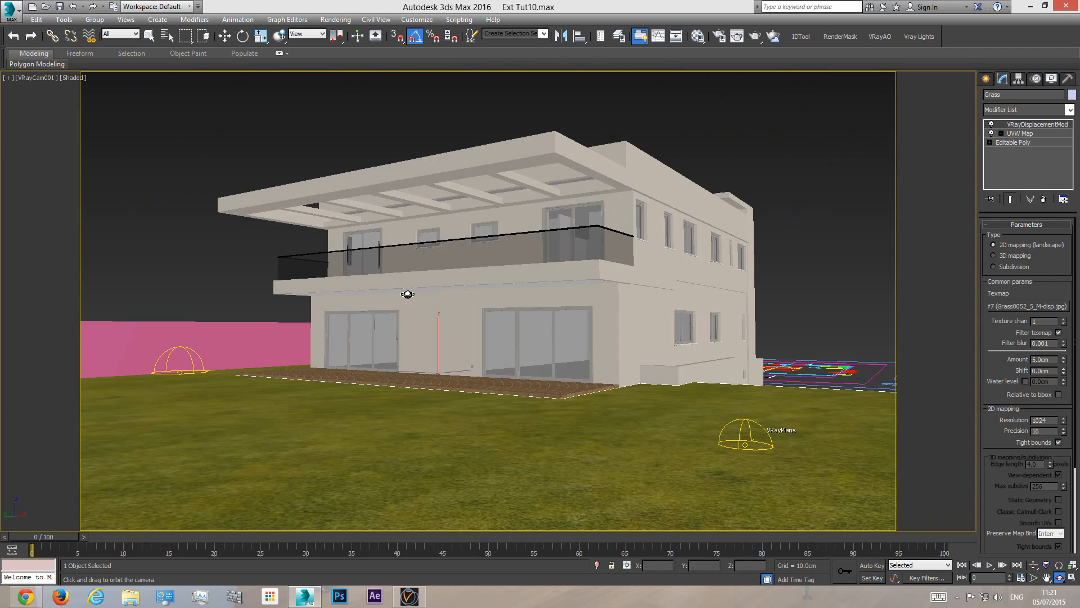
{"action": "key", "text": "w"}
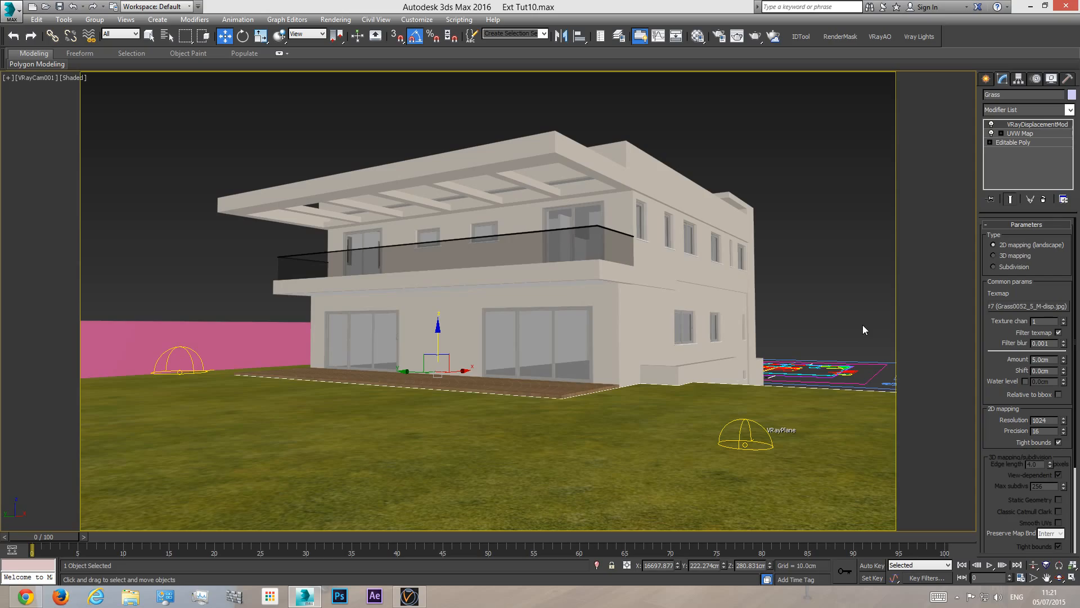
{"action": "key", "text": "p"}
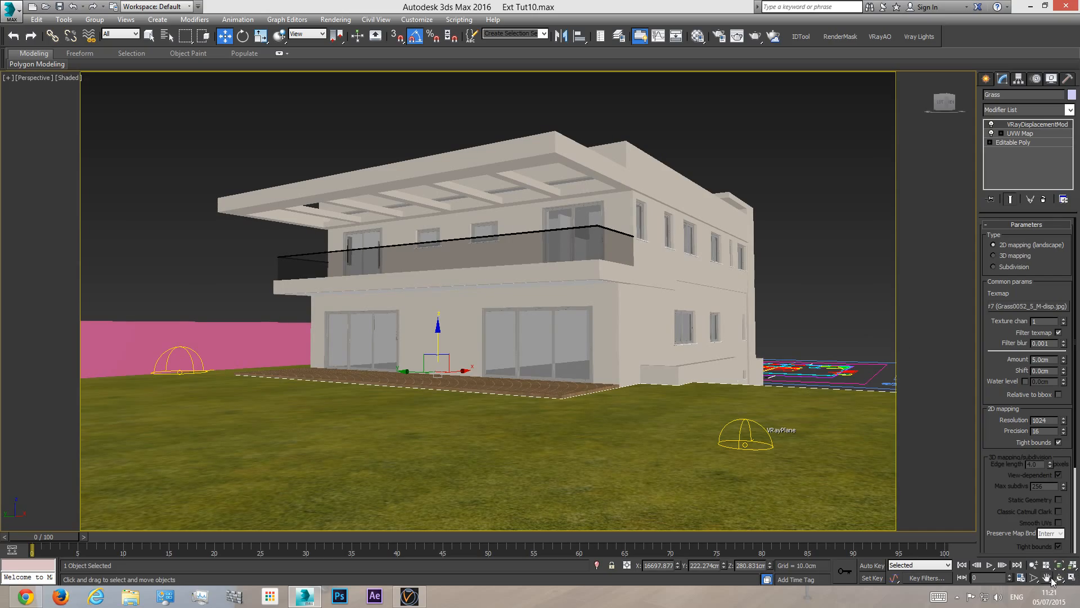
- Review the side boundary wall and lawn edge from above, return to the camera view and deselect the Grass
{"action": "left_click", "coordinate": [1059, 578]}
{"action": "left_click_drag", "start_coordinate": [505, 301], "coordinate": [513, 342]}
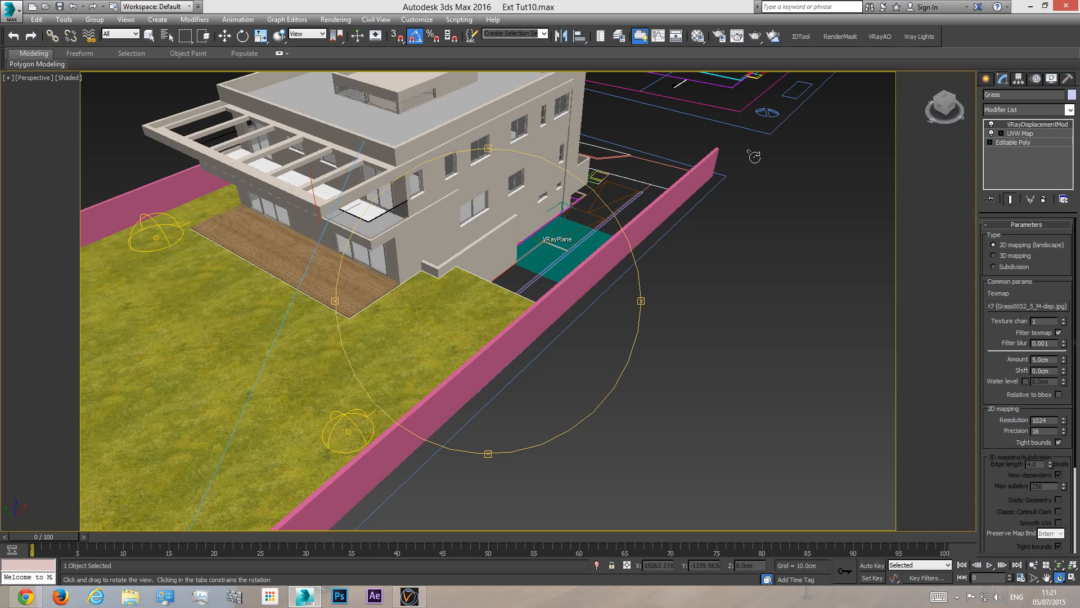
{"action": "middle_click_drag", "start_coordinate": [521, 362], "coordinate": [581, 370]}
{"action": "key", "text": "c"}
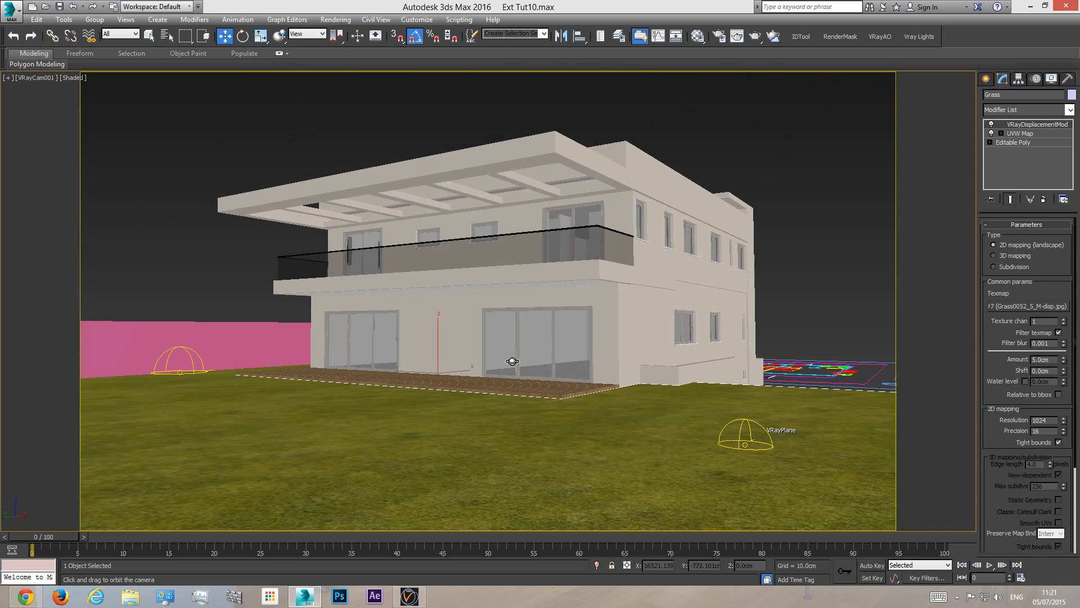
{"action": "key", "text": "w"}
{"action": "left_click", "coordinate": [195, 302]}
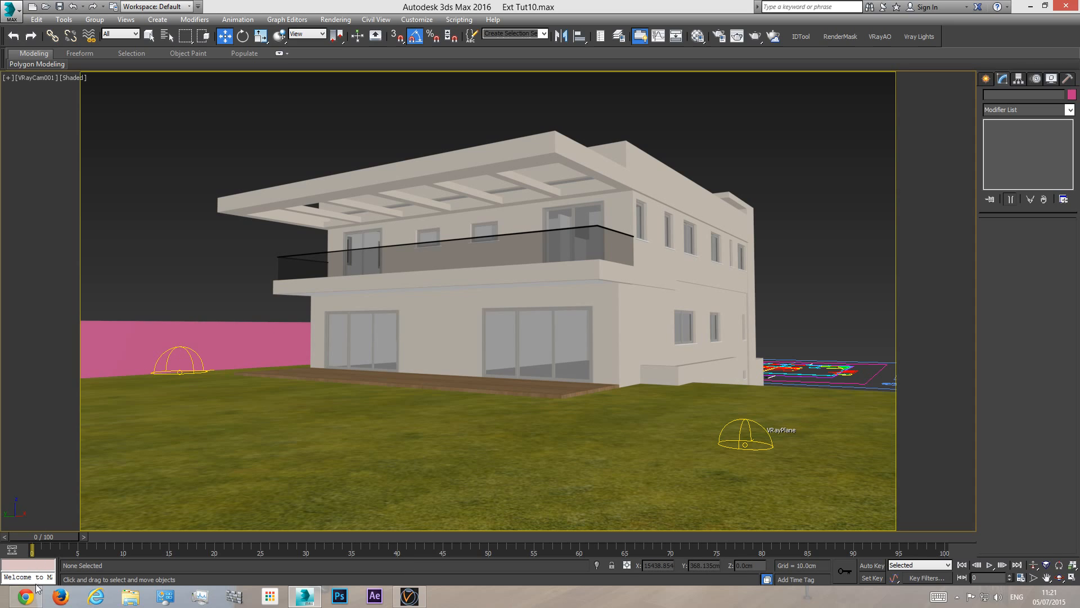
- Switch to Chrome and open the BrickRound0025 stone texture from the Brick > Rounded category on CGTextures
{"action": "mouse_move", "coordinate": [33, 601]}
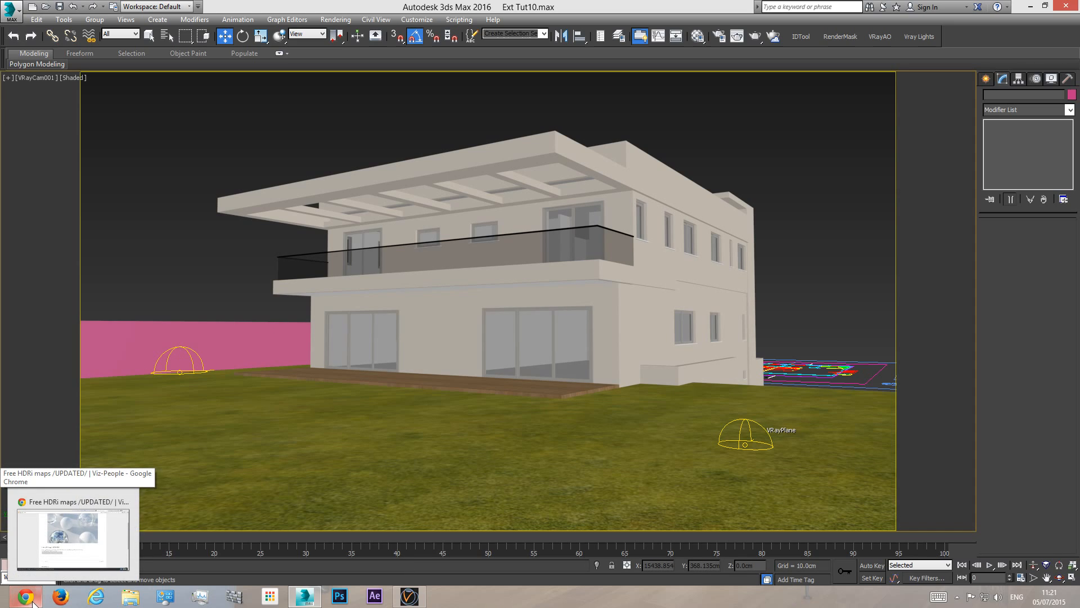
{"action": "left_click", "coordinate": [32, 601]}
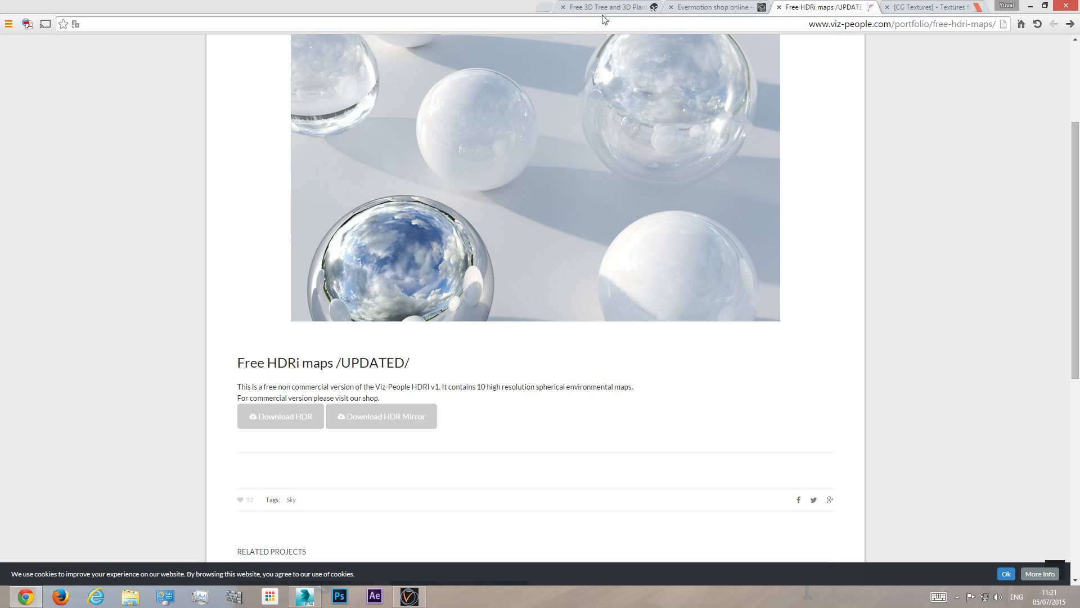
{"action": "left_click", "coordinate": [909, 13]}
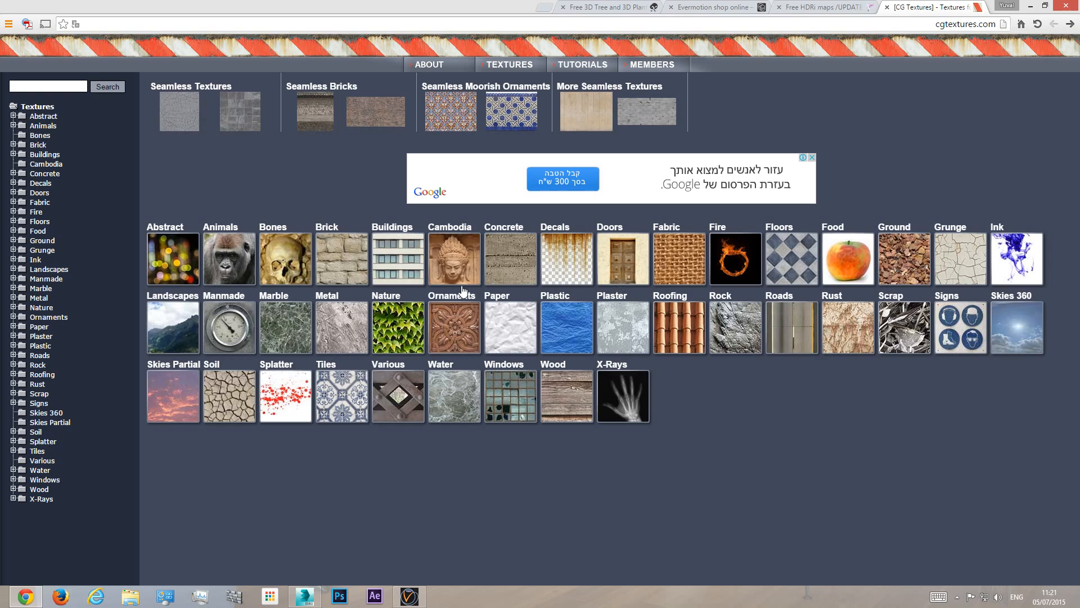
{"action": "left_click", "coordinate": [350, 263]}
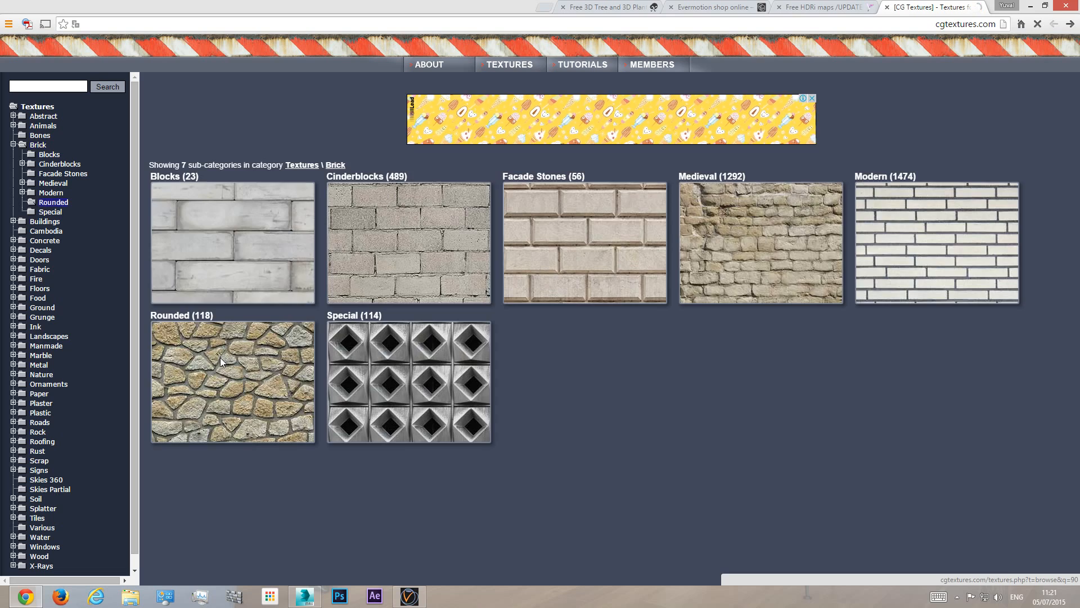
{"action": "left_click", "coordinate": [236, 365]}
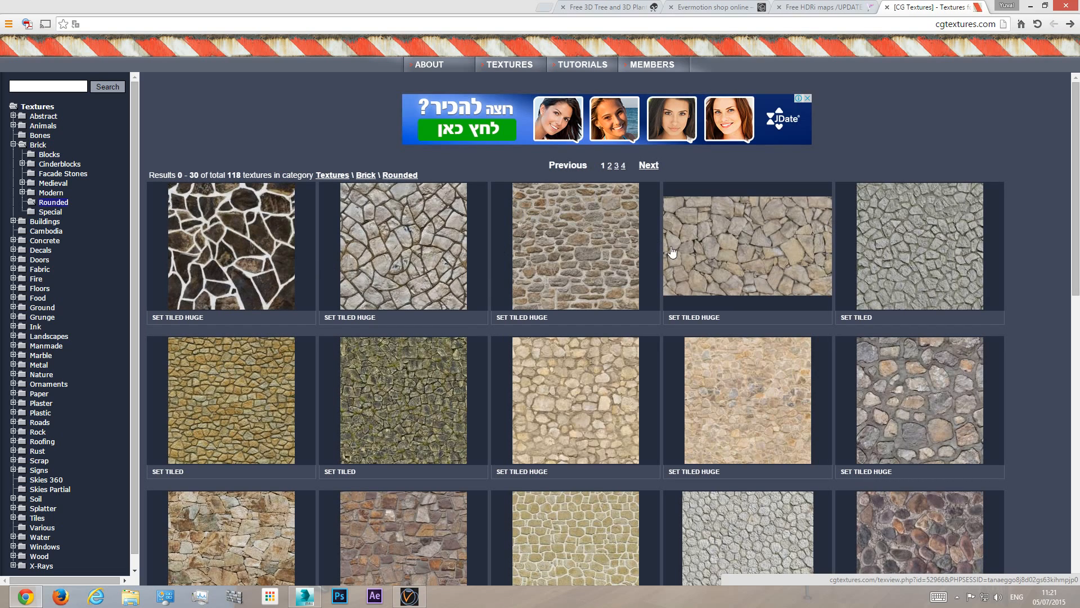
{"action": "scroll", "coordinate": [606, 306], "scroll_direction": "down", "scroll_amount": 3}
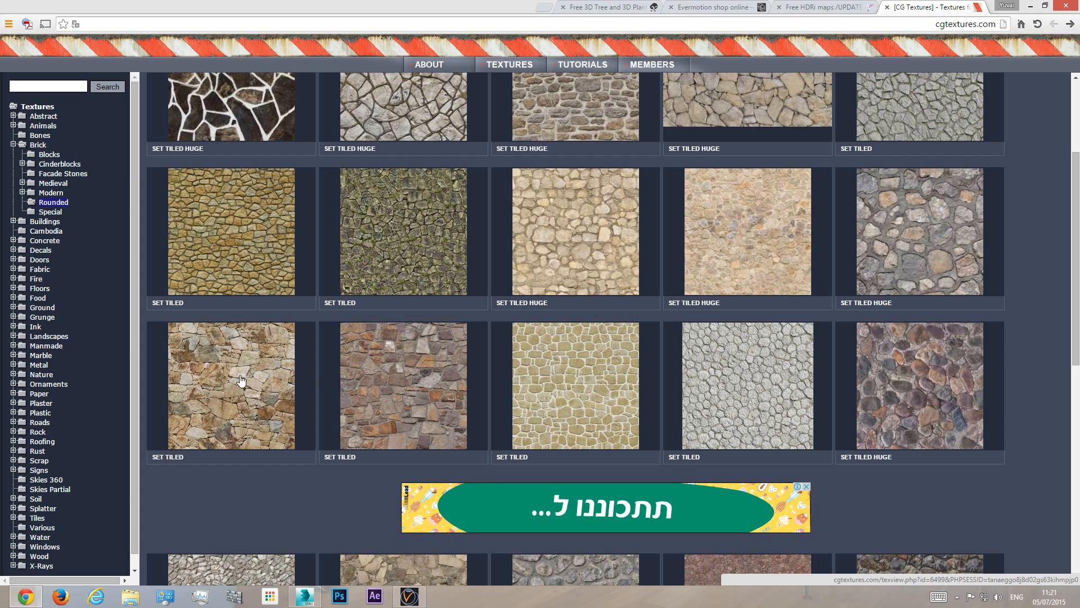
{"action": "left_click", "coordinate": [394, 389]}
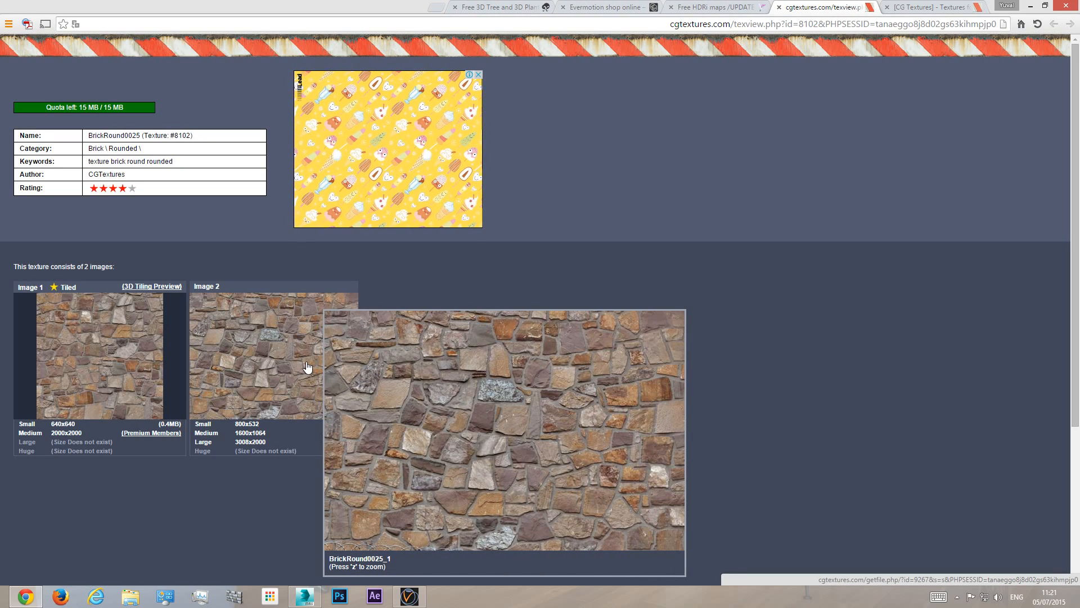
- Download the Medium 1600x1064 version of BrickRound0025's Image 2
{"action": "scroll", "coordinate": [426, 411], "scroll_direction": "down", "scroll_amount": 1}
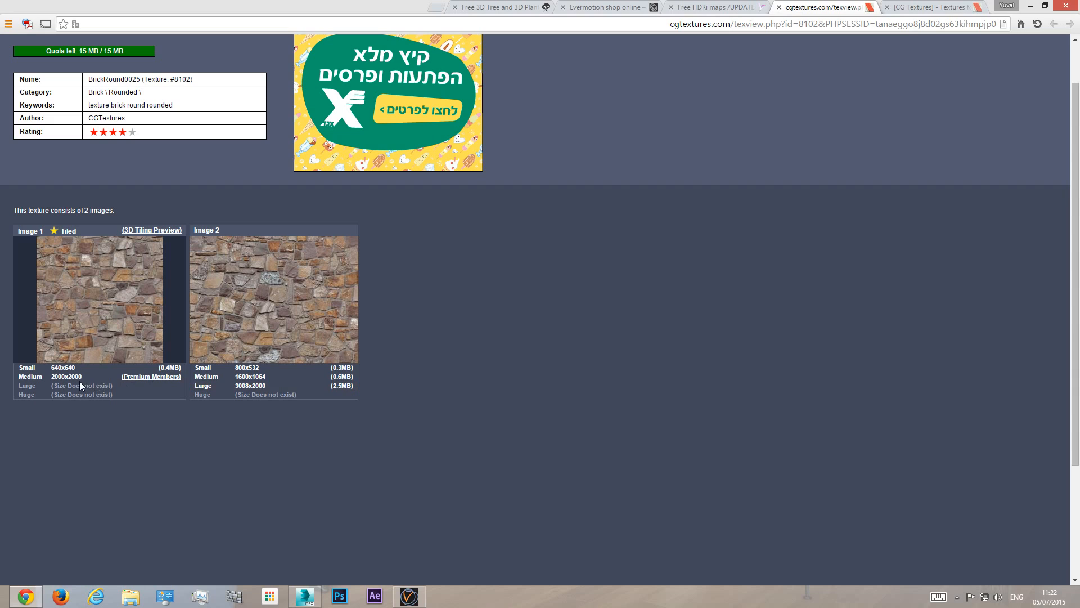
{"action": "left_click", "coordinate": [248, 377]}
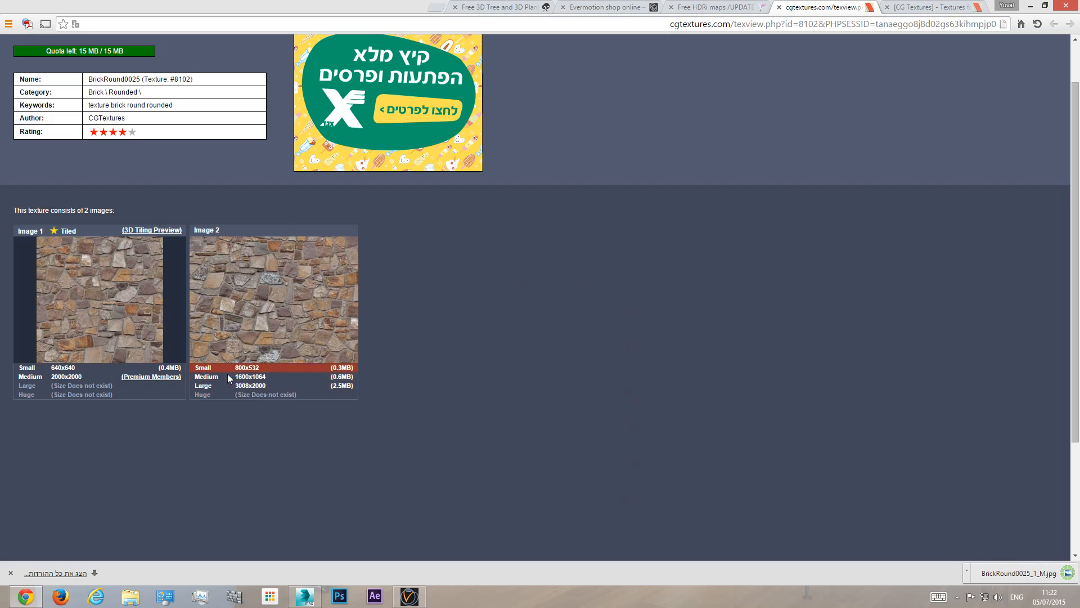
{"action": "mouse_move", "coordinate": [353, 322]}
{"action": "scroll", "coordinate": [145, 257], "scroll_direction": "up", "scroll_amount": 1}
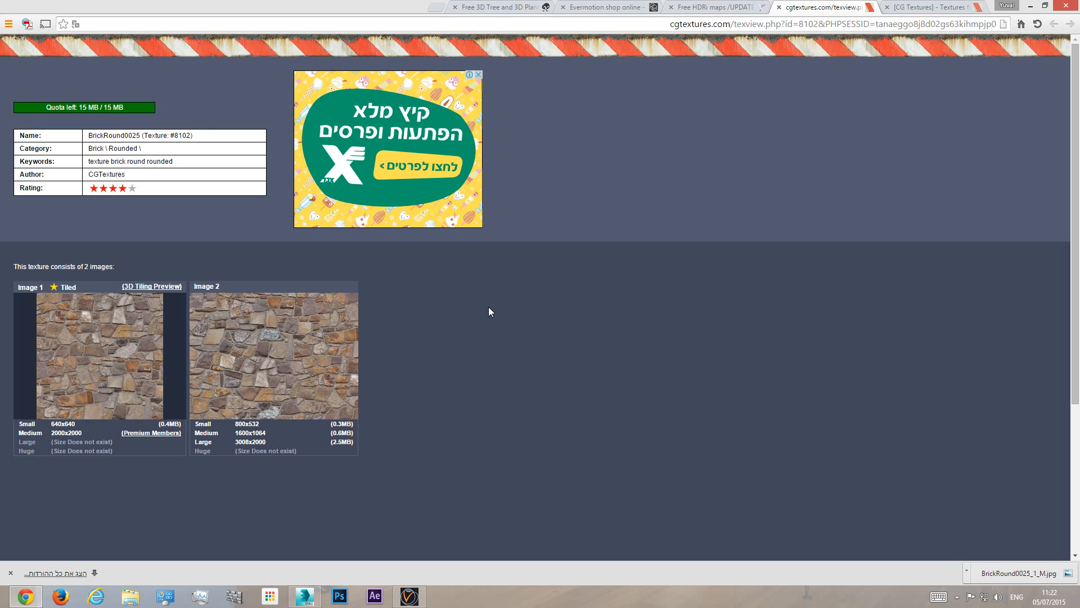
- Switch to File Explorer and cut BrickRound0025_1_M.jpg from the Downloads folder
{"action": "left_click", "coordinate": [130, 596]}
{"action": "left_click", "coordinate": [544, 289]}
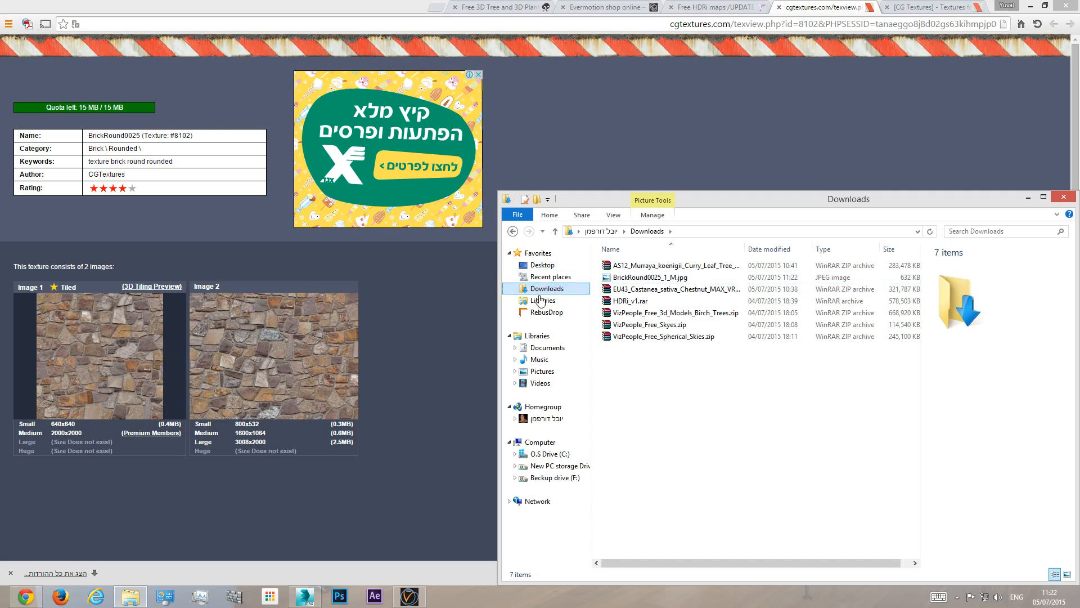
{"action": "right_click", "coordinate": [650, 279]}
{"action": "left_click", "coordinate": [693, 508]}
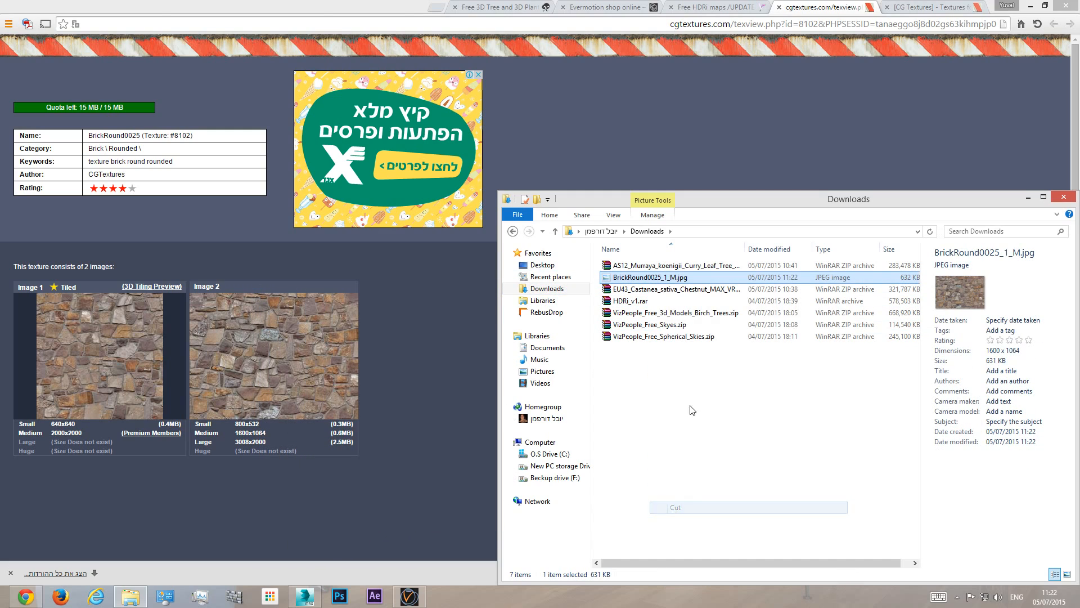
- Paste the brick texture into the Tut Ext10 folder under 6 - InOffice Projects\tutorial series on drive E, and return to 3ds Max
{"action": "left_click", "coordinate": [563, 454]}
{"action": "left_click", "coordinate": [560, 465]}
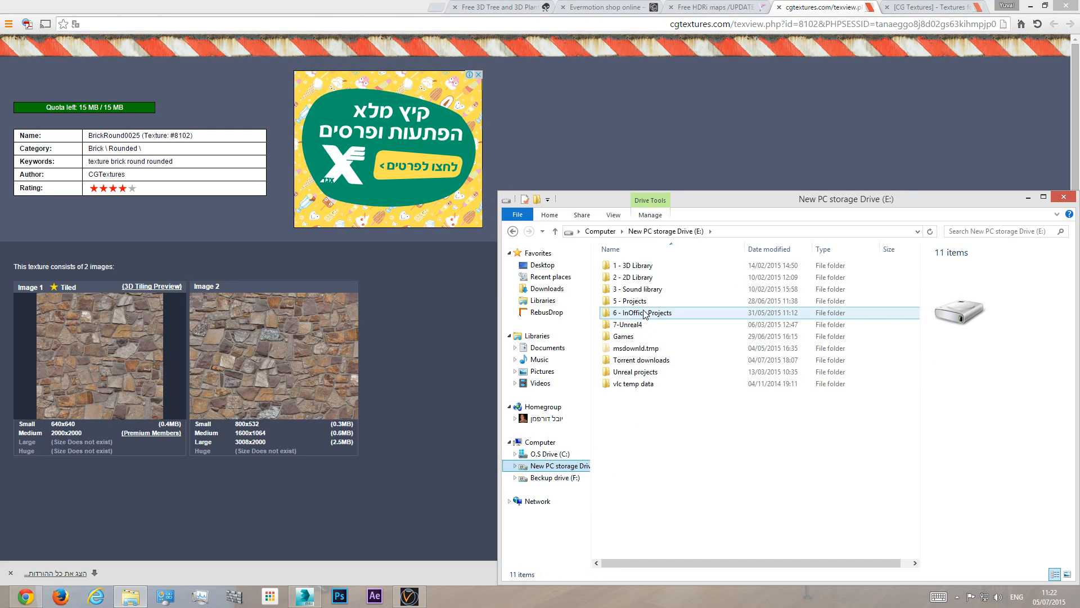
{"action": "double_click", "coordinate": [645, 314]}
{"action": "double_click", "coordinate": [647, 277]}
{"action": "double_click", "coordinate": [628, 373]}
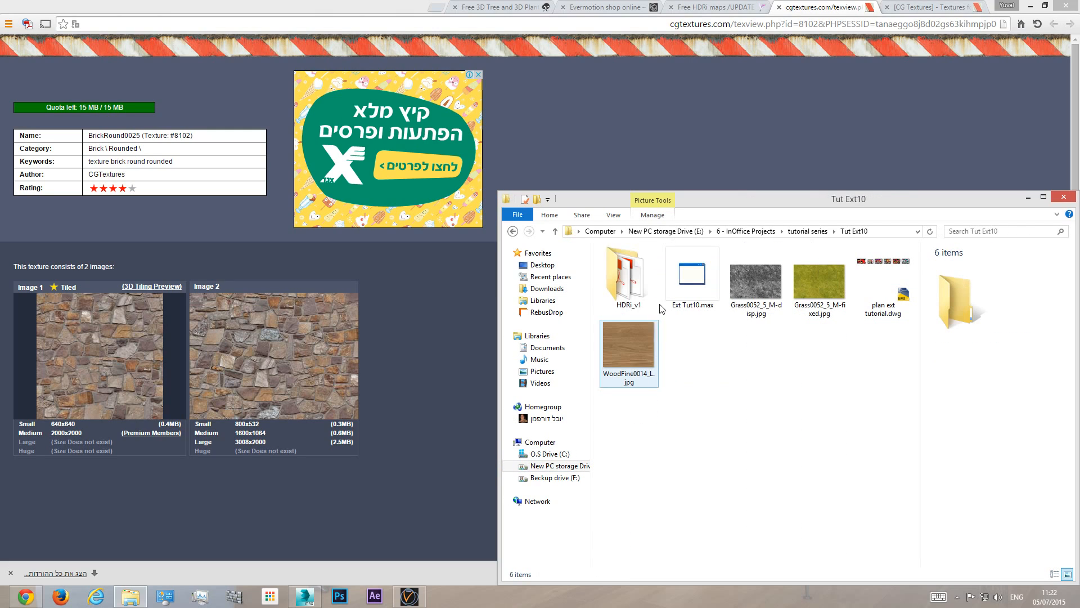
{"action": "left_click", "coordinate": [712, 366]}
{"action": "right_click", "coordinate": [716, 361]}
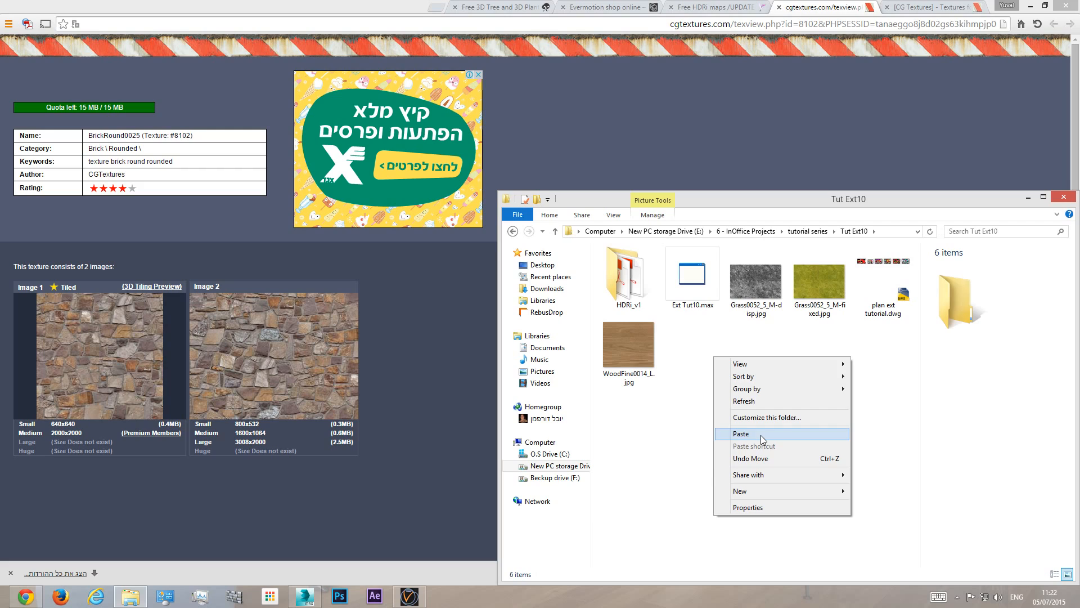
{"action": "left_click", "coordinate": [734, 432]}
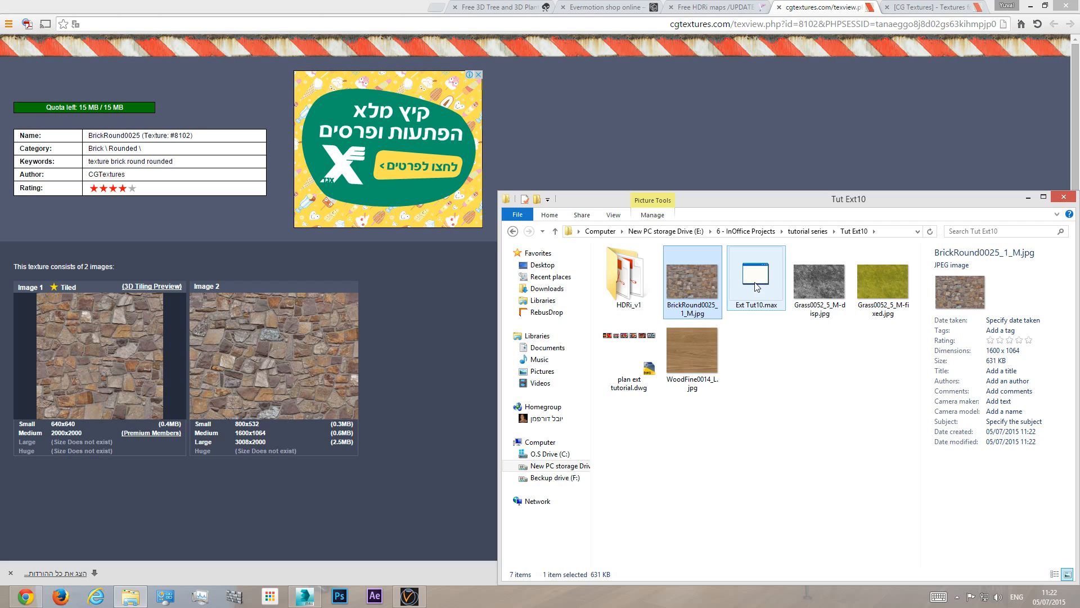
{"action": "left_click", "coordinate": [1066, 197]}
{"action": "left_click", "coordinate": [1031, 5]}
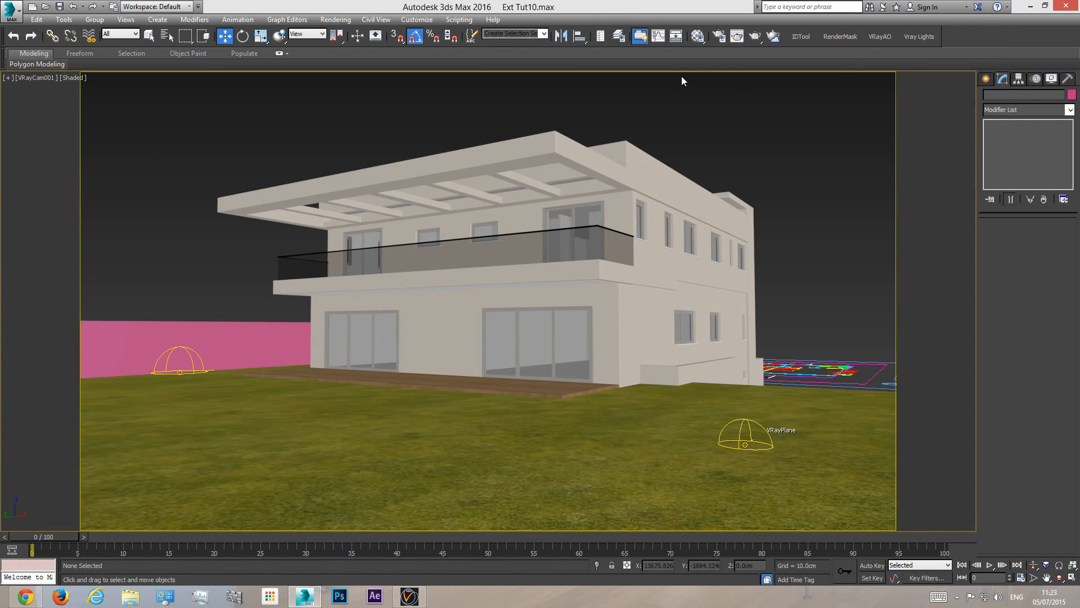
- Rename the unused 16 - Default material to fance and change its type to VRayMtl
{"action": "left_click", "coordinate": [698, 36]}
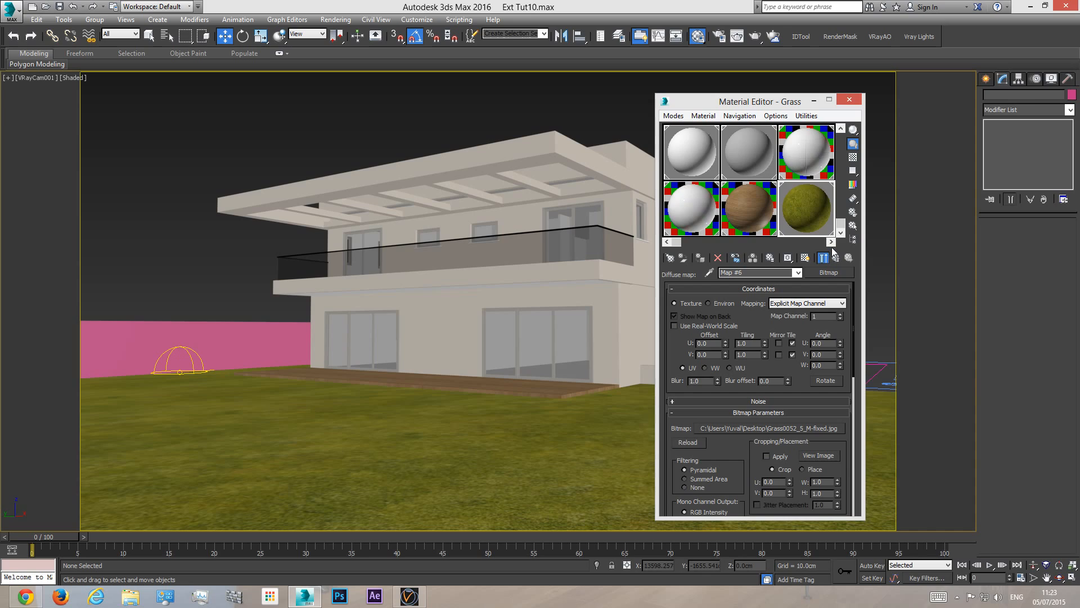
{"action": "left_click", "coordinate": [831, 242]}
{"action": "left_click", "coordinate": [831, 241]}
{"action": "left_click", "coordinate": [741, 228]}
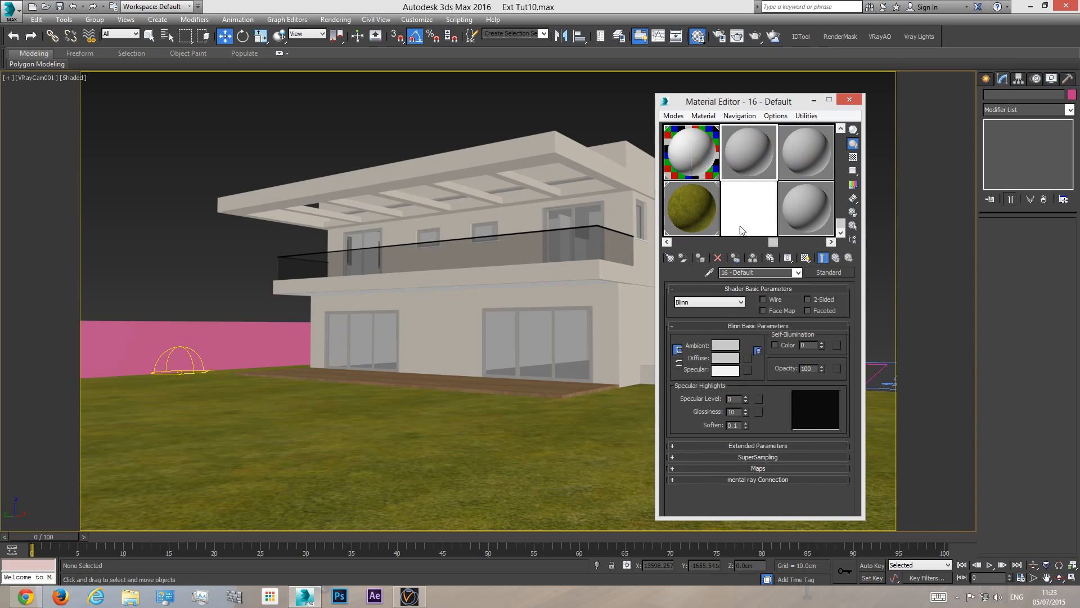
{"action": "triple_click", "coordinate": [762, 274]}
{"action": "type", "text": "fanmce"}
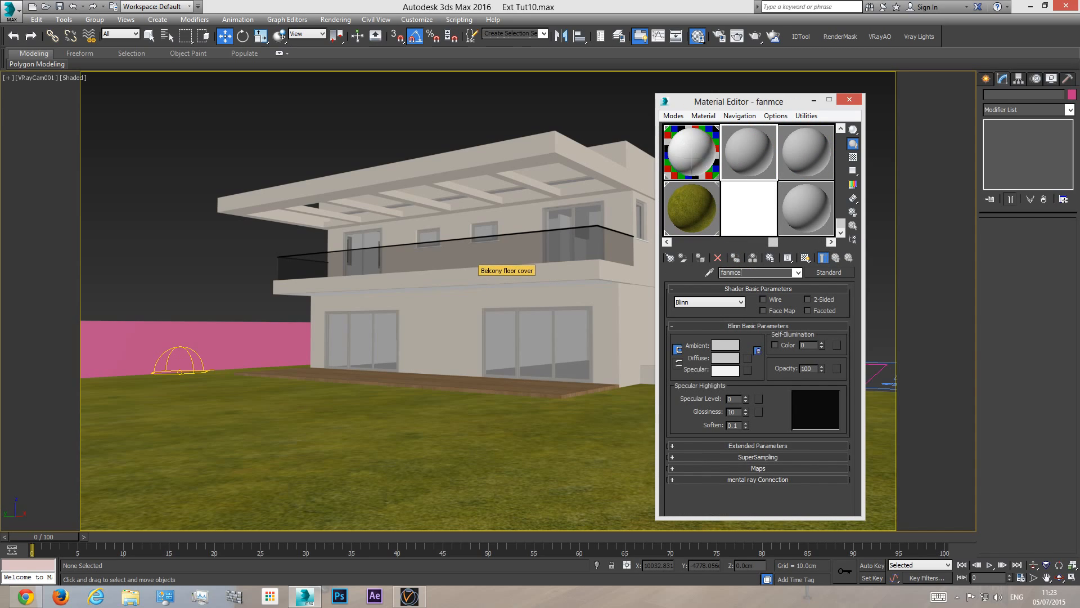
{"action": "key", "text": "BackSpace"}
{"action": "key", "text": "BackSpace"}
{"action": "key", "text": "BackSpace"}
{"action": "type", "text": "ce"}
{"action": "left_click", "coordinate": [837, 273]}
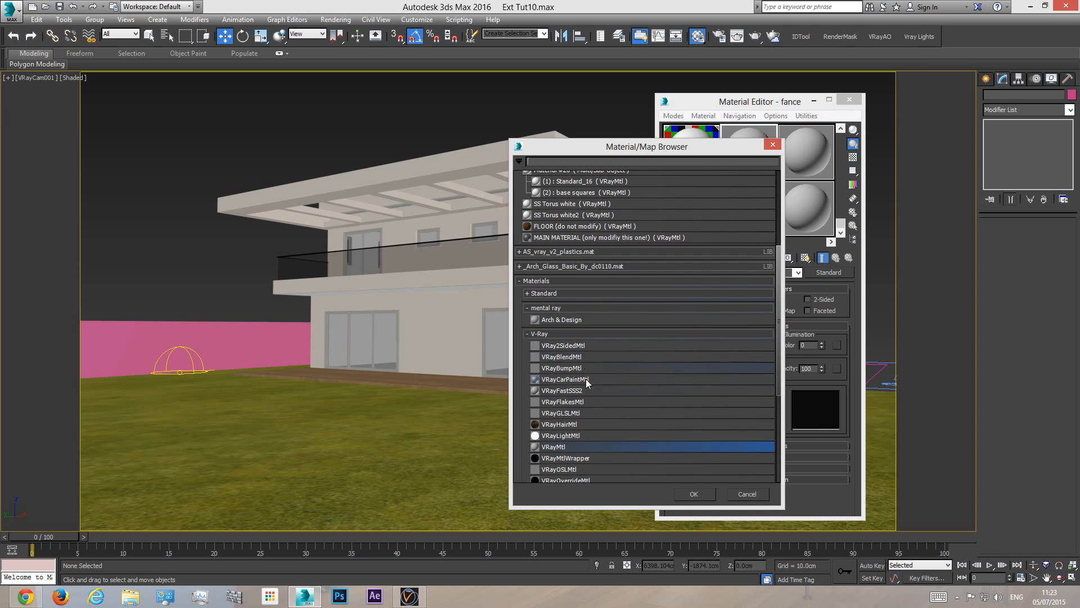
{"action": "double_click", "coordinate": [557, 447]}
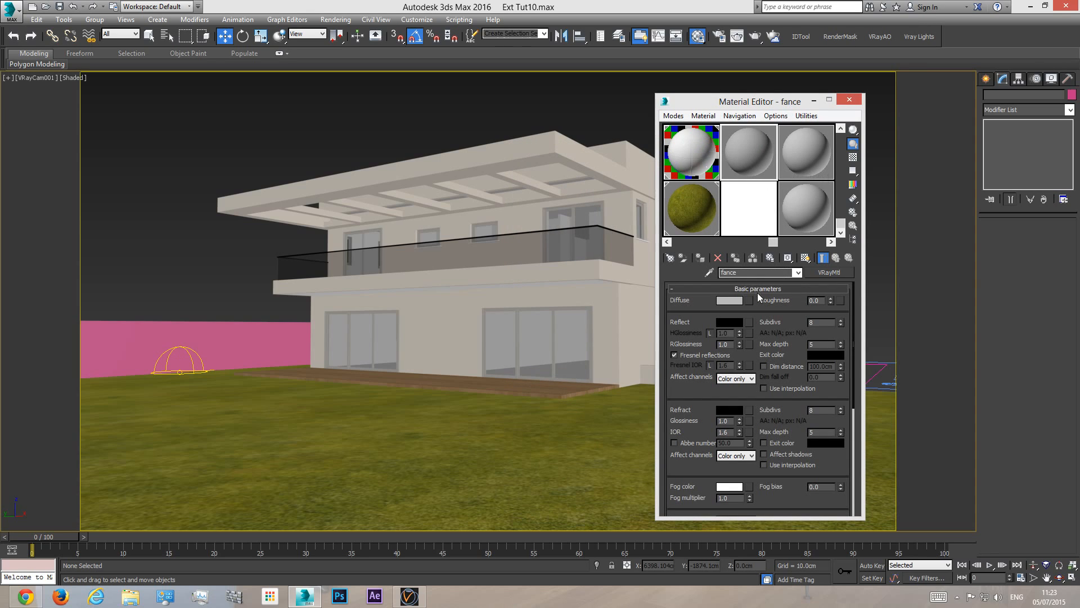
- Open the map choices for the fance material's Diffuse channel and expand the Standard maps
{"action": "left_click", "coordinate": [750, 300]}
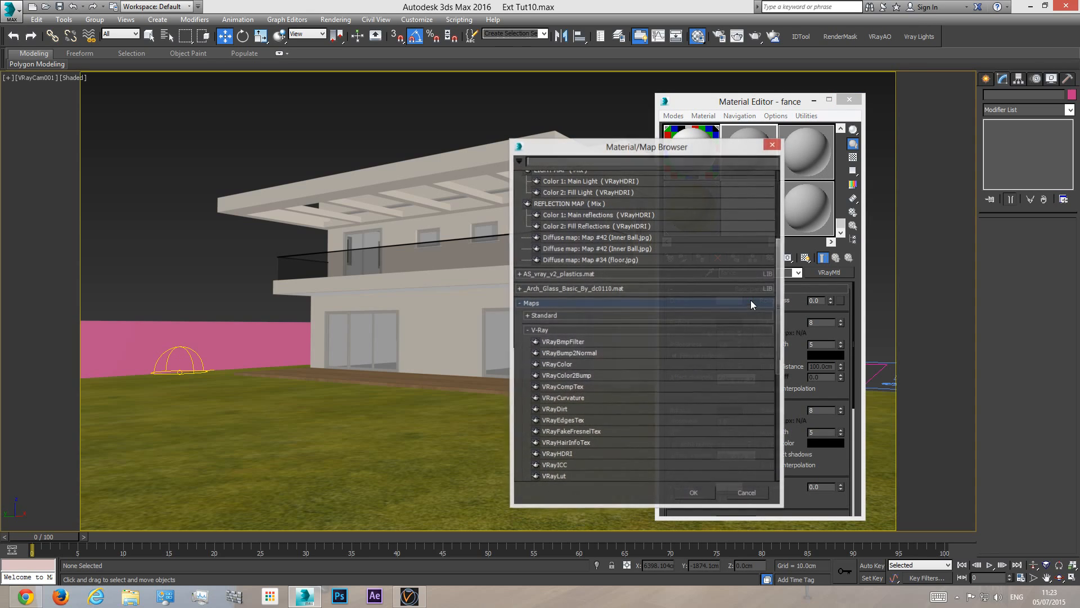
{"action": "left_click_drag", "start_coordinate": [690, 146], "coordinate": [619, 143]}
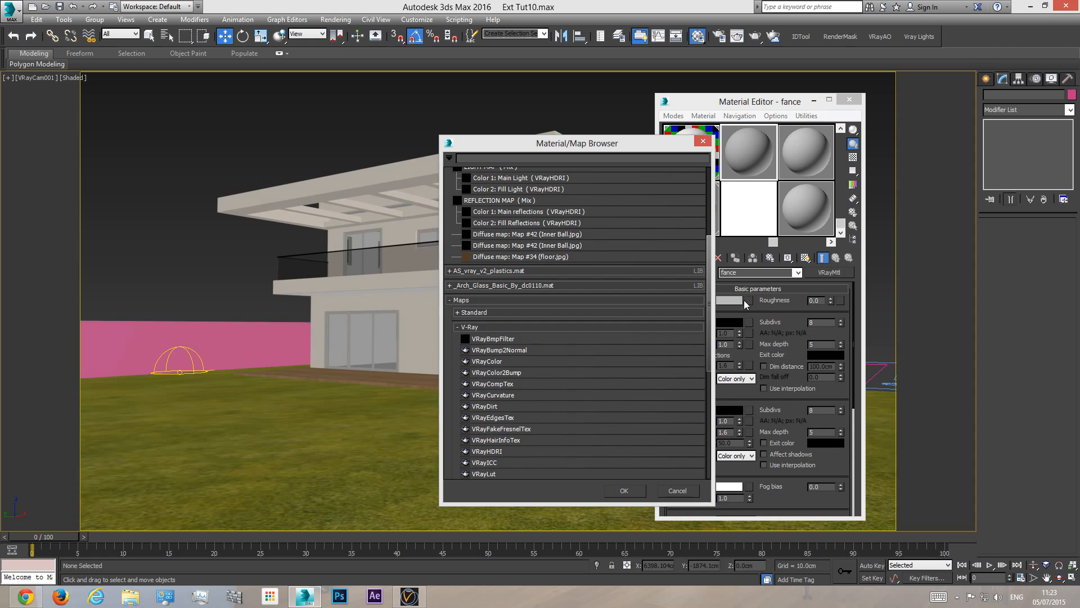
{"action": "left_click", "coordinate": [472, 313]}
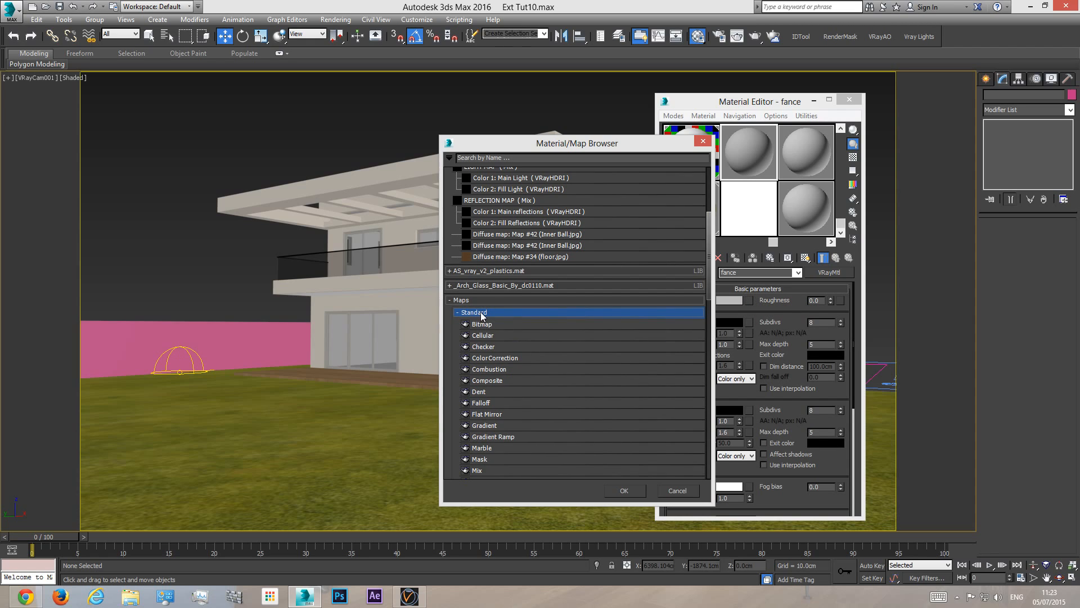
- Load the BrickRound0025_1_M.jpg bitmap from the Tut Ext10 folder as the diffuse map of the fance material
{"action": "double_click", "coordinate": [482, 324]}
{"action": "left_click", "coordinate": [156, 48]}
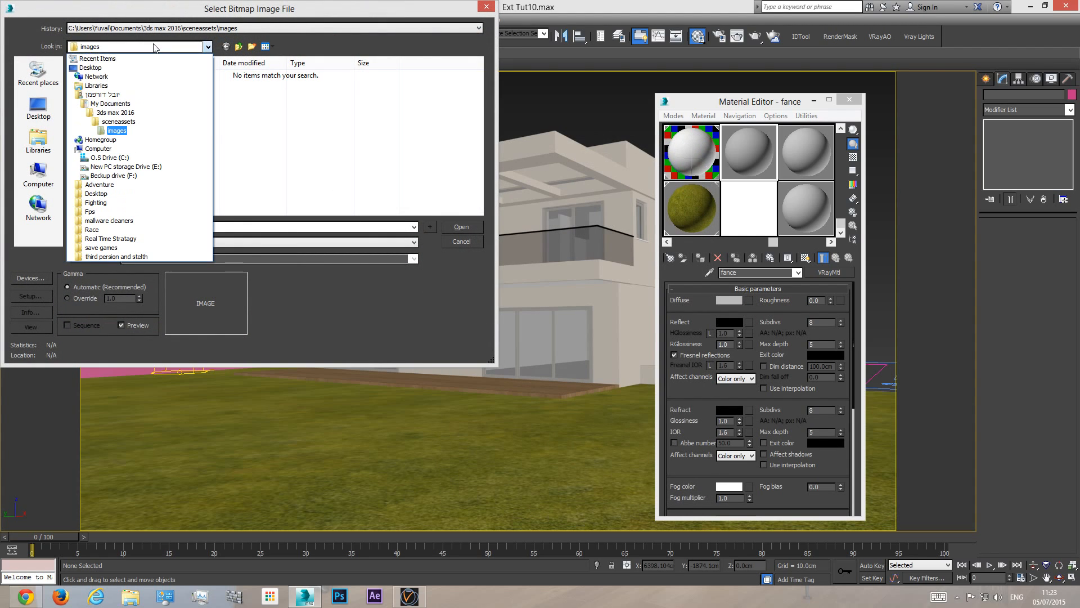
{"action": "left_click", "coordinate": [140, 166]}
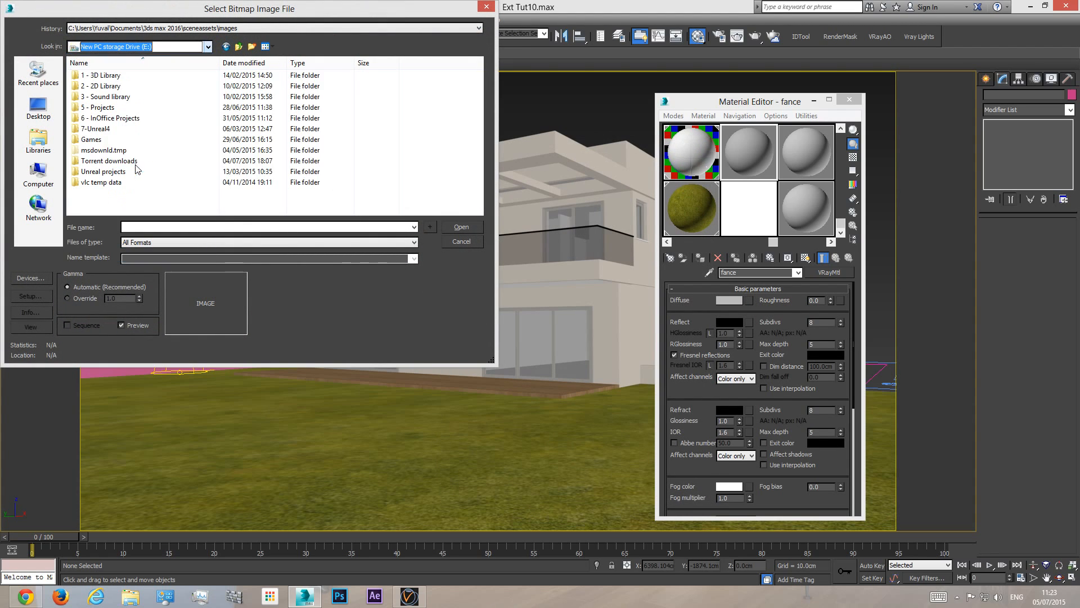
{"action": "double_click", "coordinate": [117, 118]}
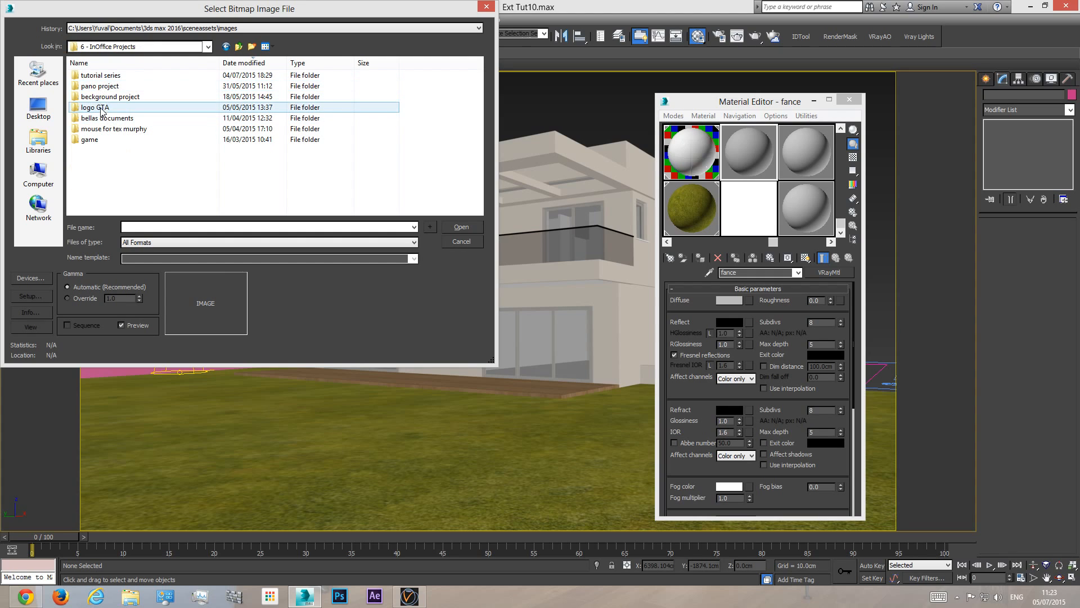
{"action": "double_click", "coordinate": [113, 75]}
{"action": "double_click", "coordinate": [112, 171]}
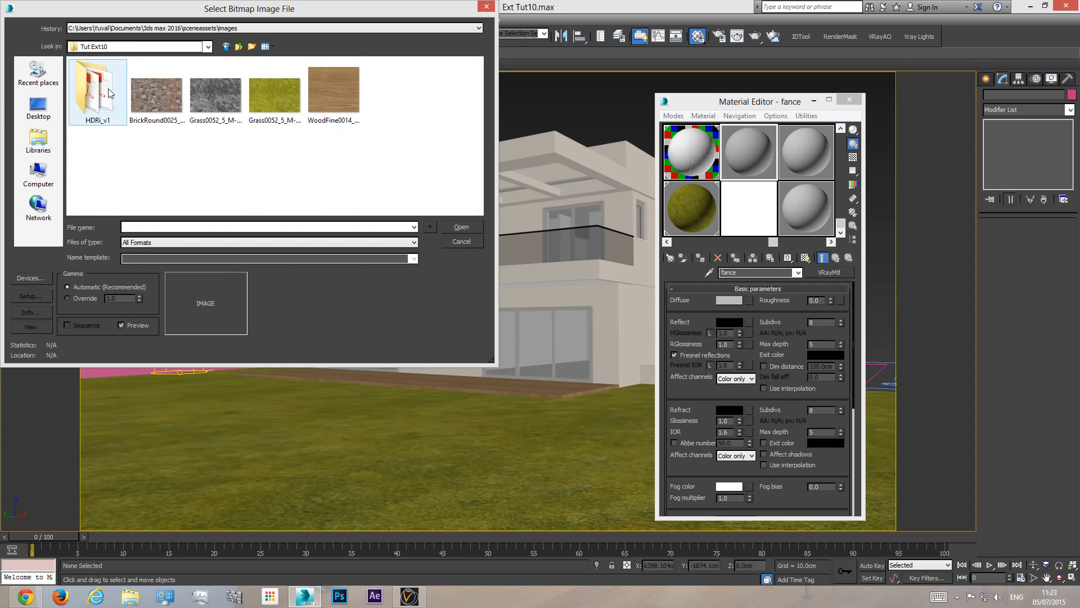
{"action": "double_click", "coordinate": [162, 99]}
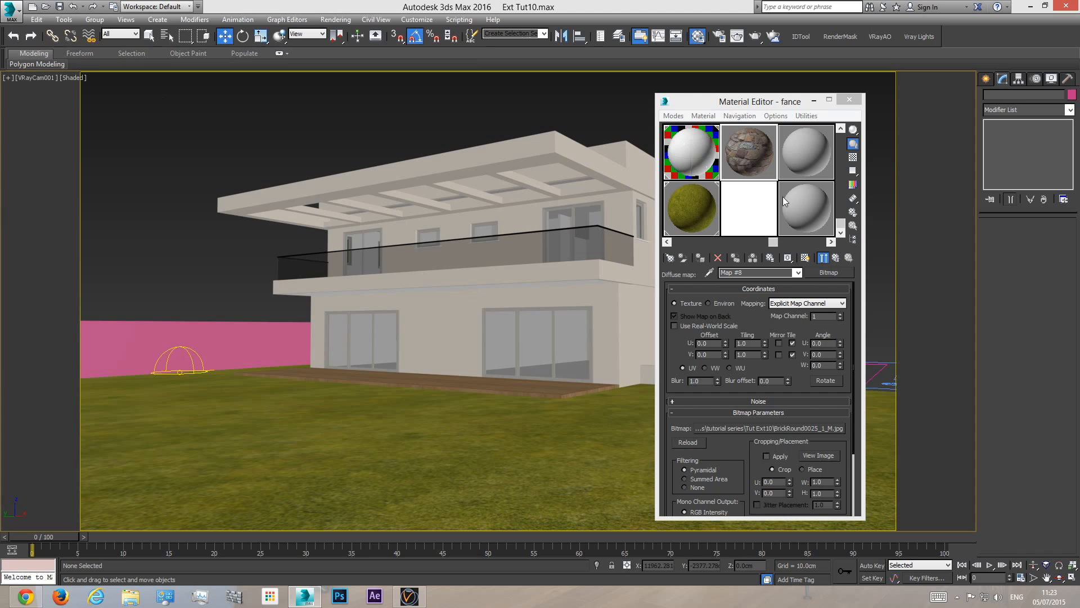
- Open an enlarged preview of the fance material and duplicate its diffuse brick map into the Bump slot using the Copy method
{"action": "double_click", "coordinate": [745, 148]}
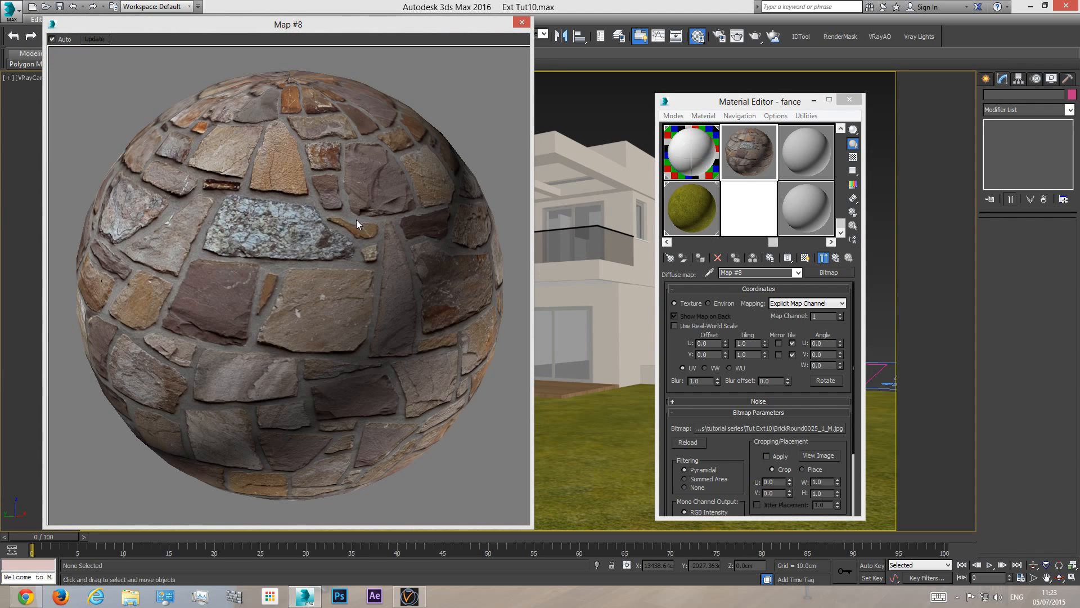
{"action": "left_click", "coordinate": [798, 273]}
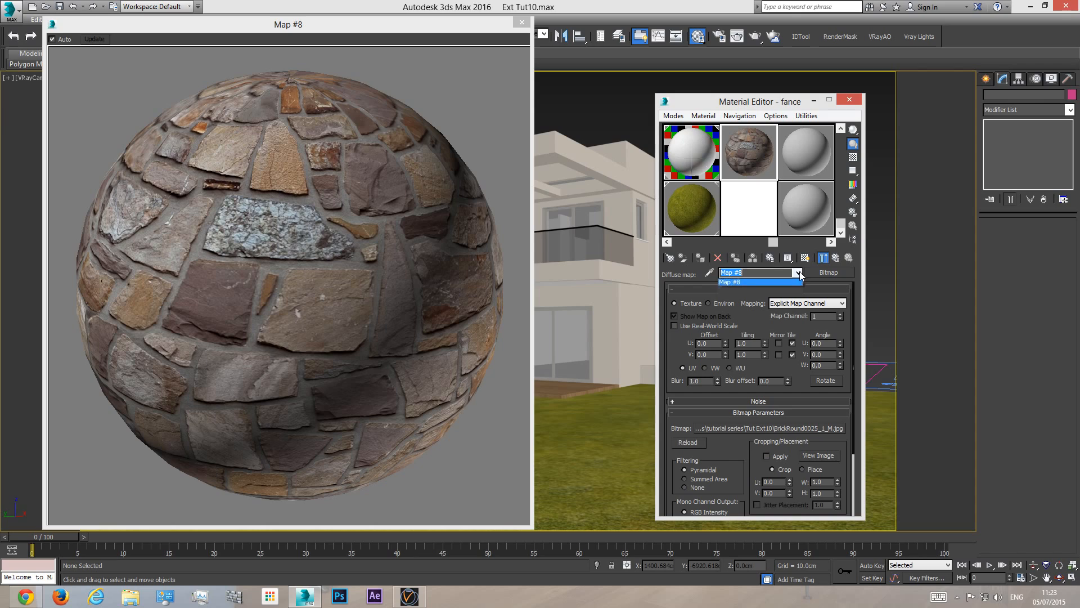
{"action": "left_click", "coordinate": [771, 284]}
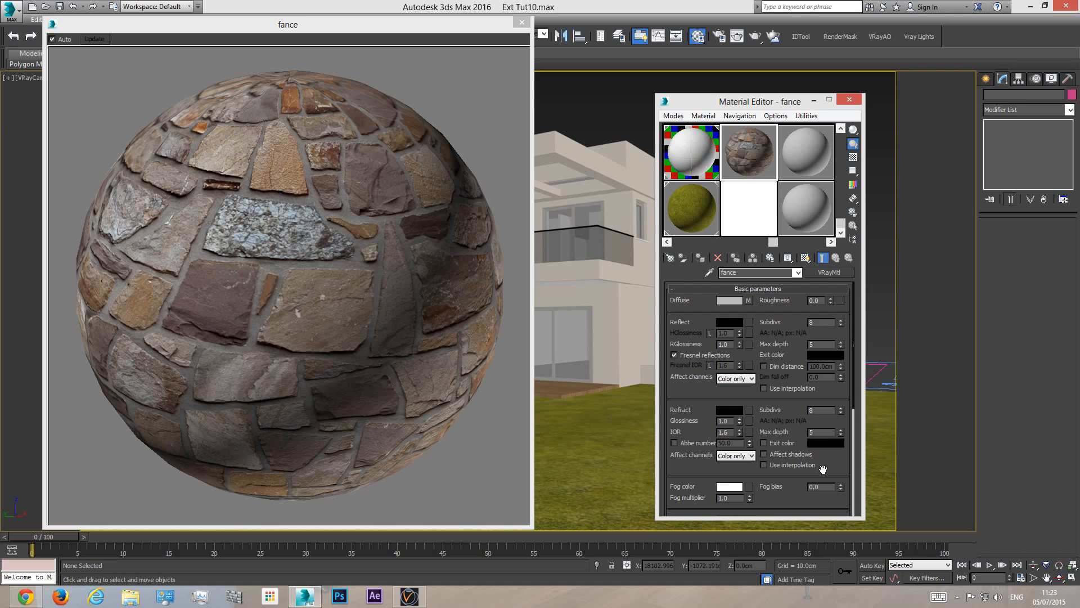
{"action": "left_click_drag", "start_coordinate": [822, 468], "coordinate": [801, 313]}
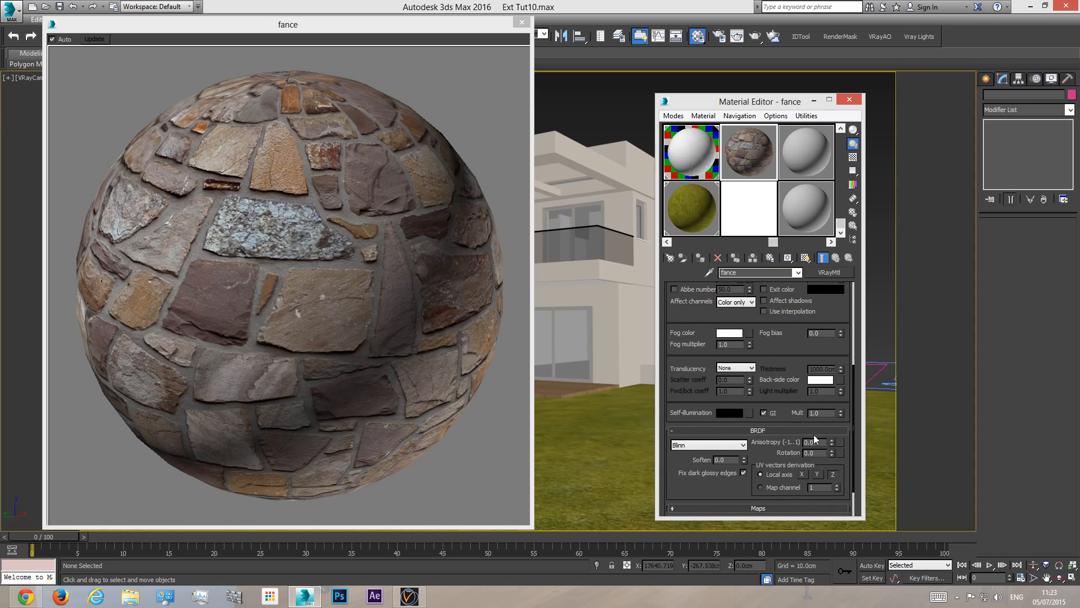
{"action": "left_click_drag", "start_coordinate": [722, 484], "coordinate": [726, 444]}
{"action": "left_click", "coordinate": [758, 464]}
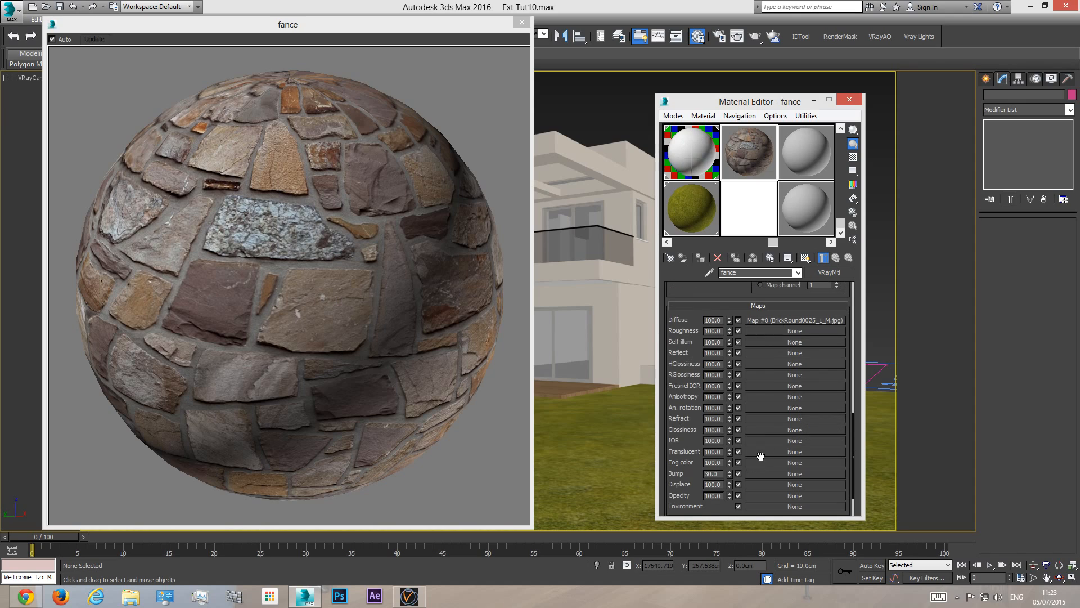
{"action": "left_click_drag", "start_coordinate": [781, 319], "coordinate": [767, 474]}
{"action": "left_click", "coordinate": [741, 310]}
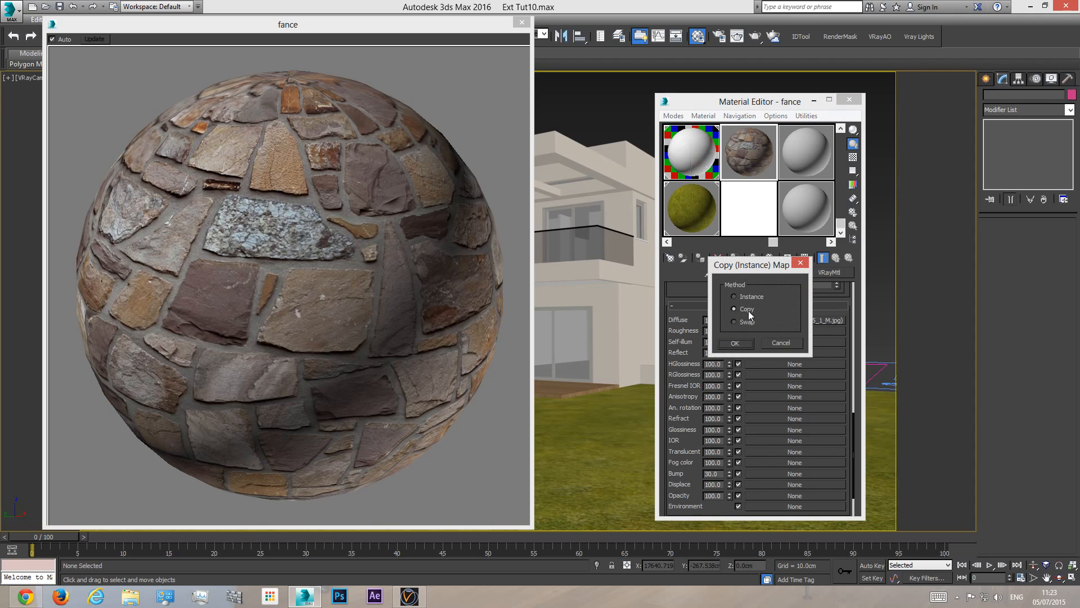
{"action": "left_click", "coordinate": [736, 343]}
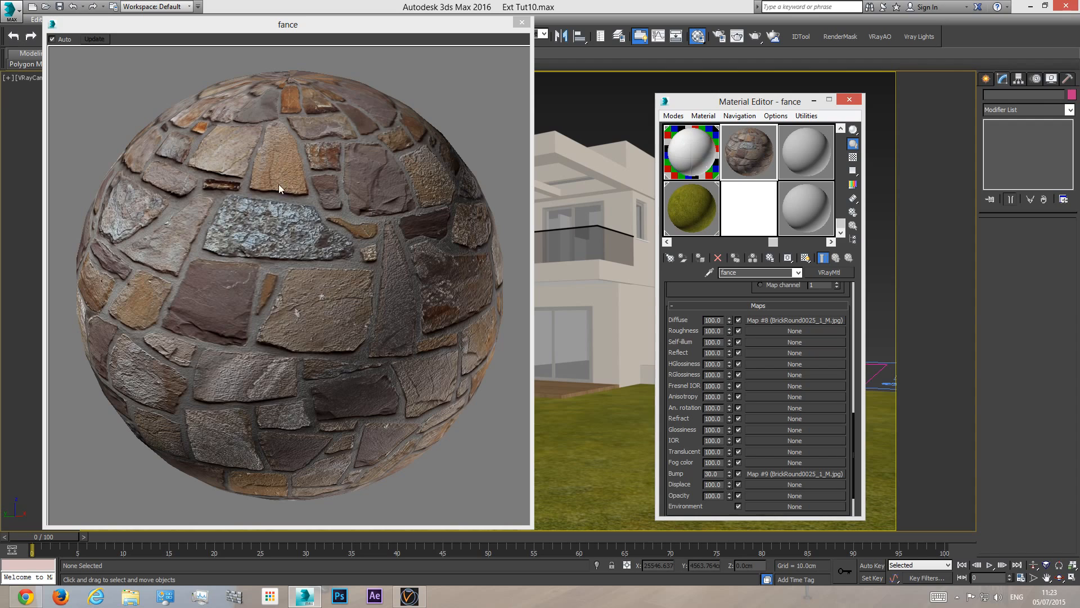
- Set the fance material's bump amount to 40 and close the enlarged preview
{"action": "double_click", "coordinate": [720, 475]}
{"action": "type", "text": "4"}
{"action": "left_click", "coordinate": [521, 22]}
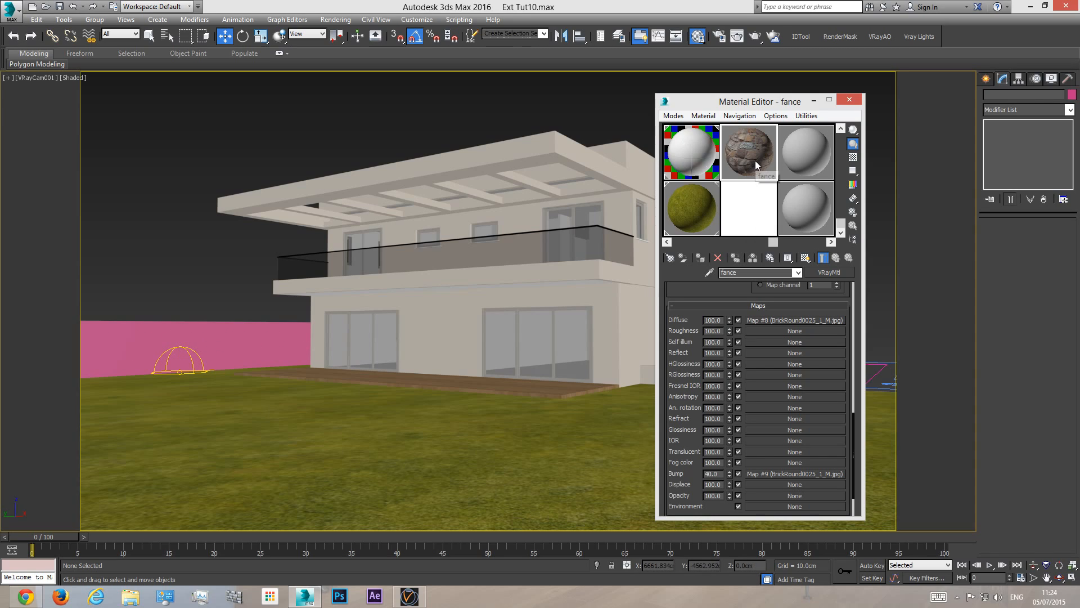
- Assign the fance material to the boundary wall beside the lawn and select that wall
{"action": "left_click_drag", "start_coordinate": [754, 154], "coordinate": [205, 344]}
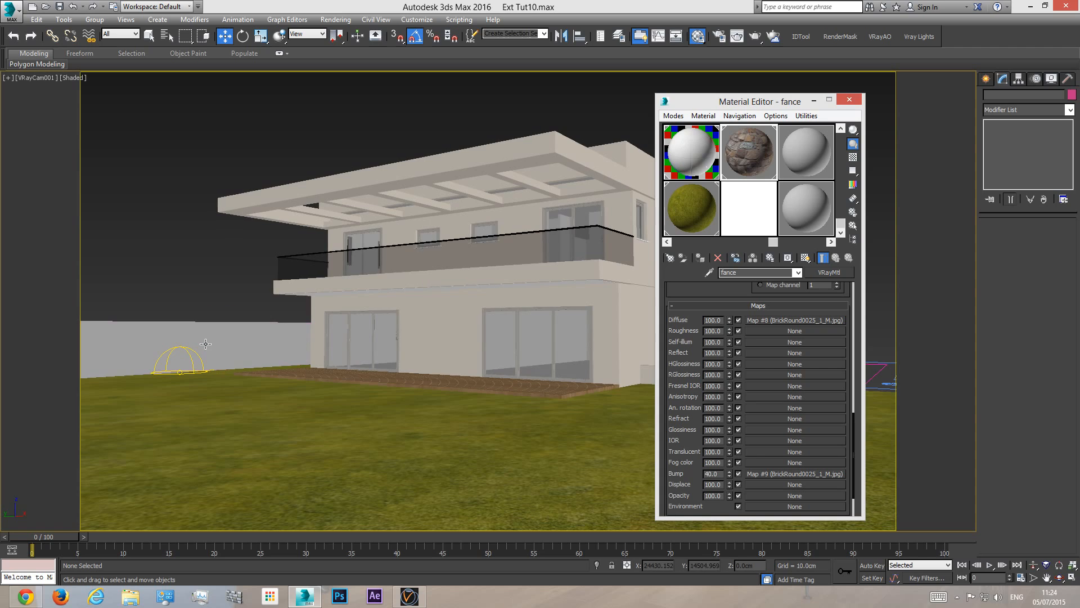
{"action": "left_click", "coordinate": [218, 341]}
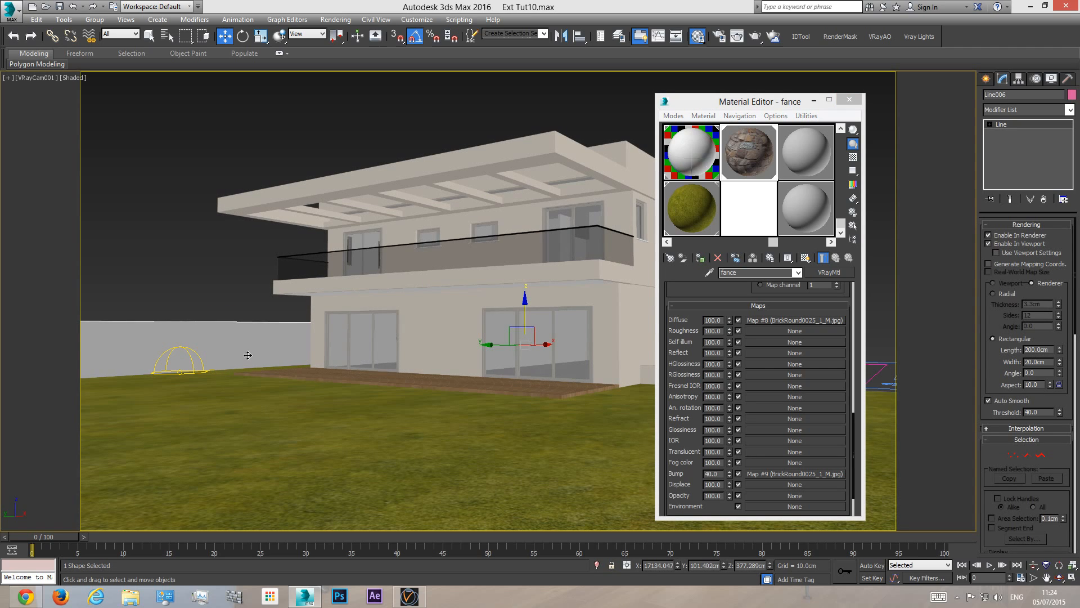
- Switch to the perspective view, display the diffuse brick map on the boundary wall in the viewport, and close the Material Editor
{"action": "key", "text": "p"}
{"action": "left_click", "coordinate": [1059, 578]}
{"action": "left_click_drag", "start_coordinate": [416, 287], "coordinate": [443, 331]}
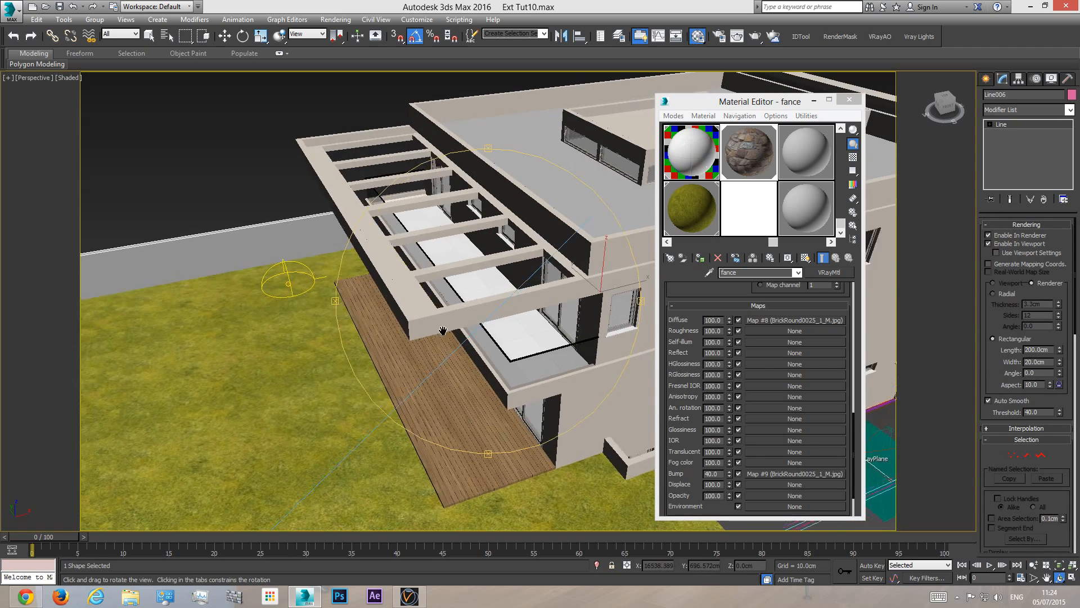
{"action": "key", "text": "z"}
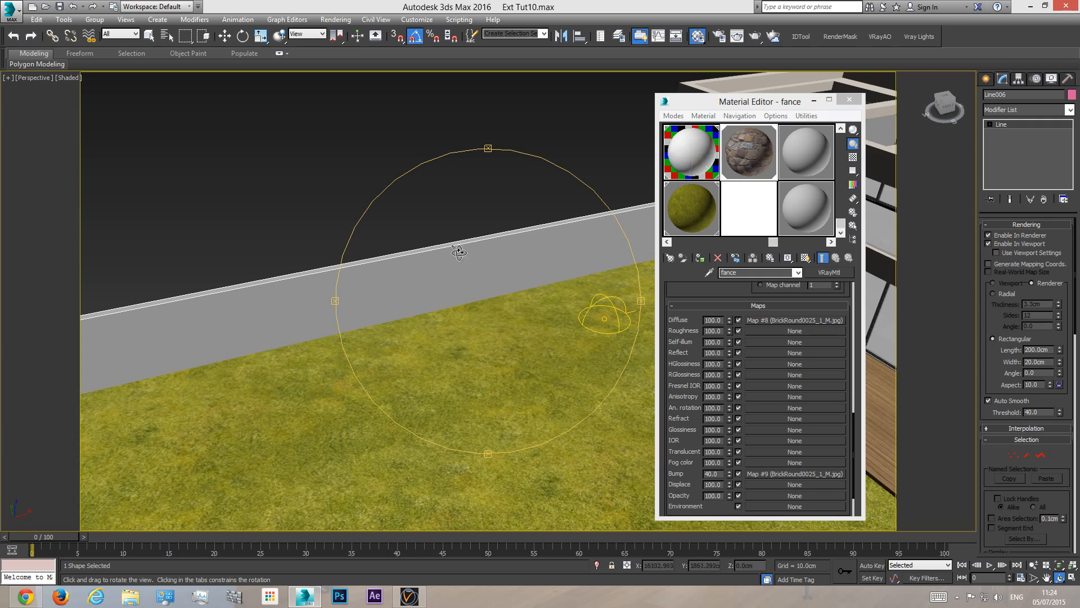
{"action": "key", "text": "w"}
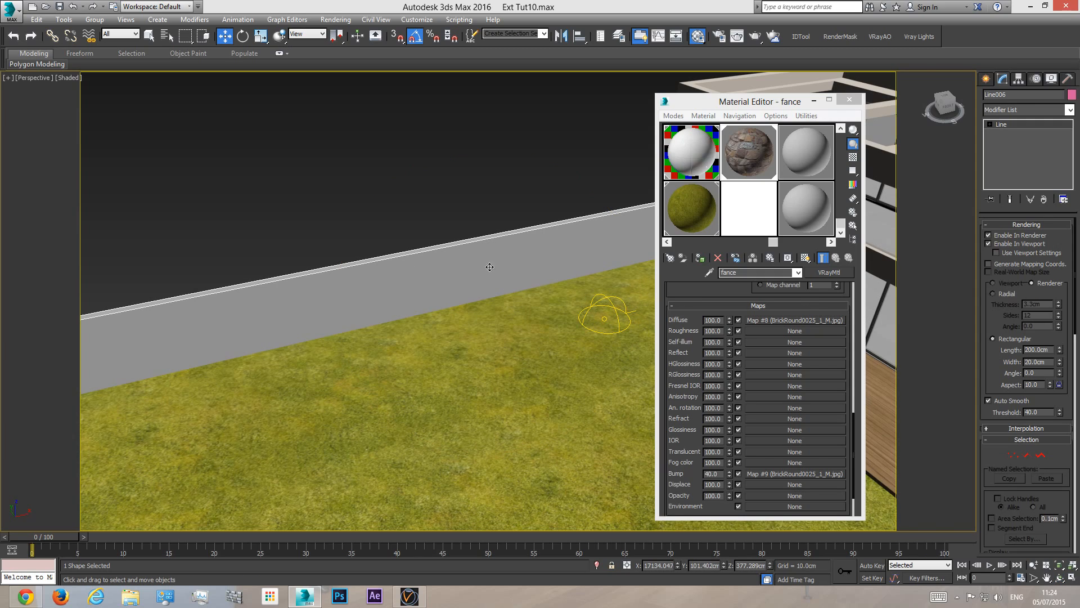
{"action": "left_click", "coordinate": [794, 320]}
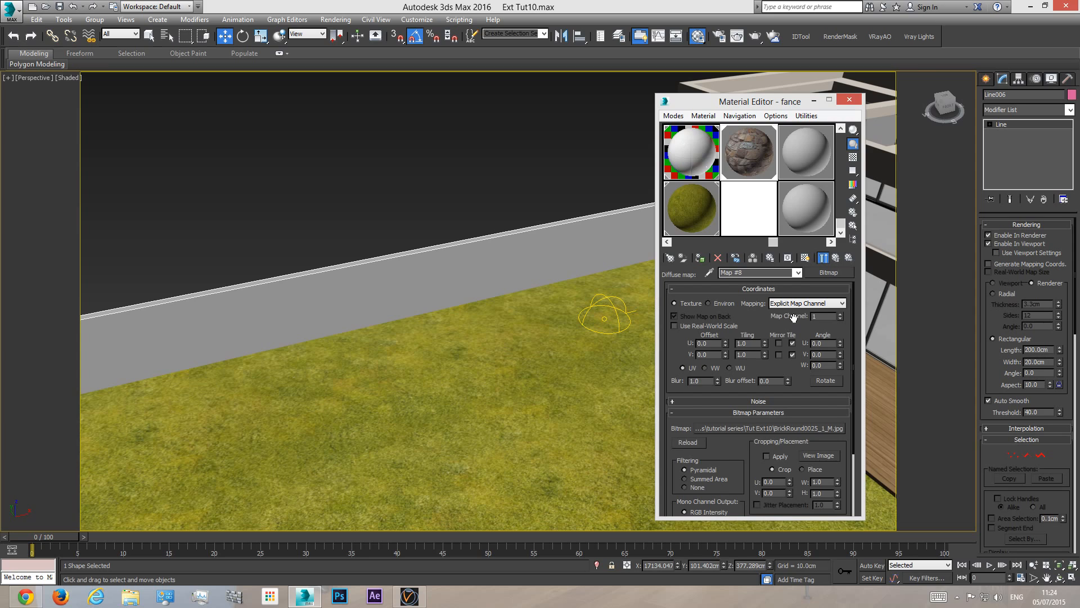
{"action": "left_click", "coordinate": [805, 258]}
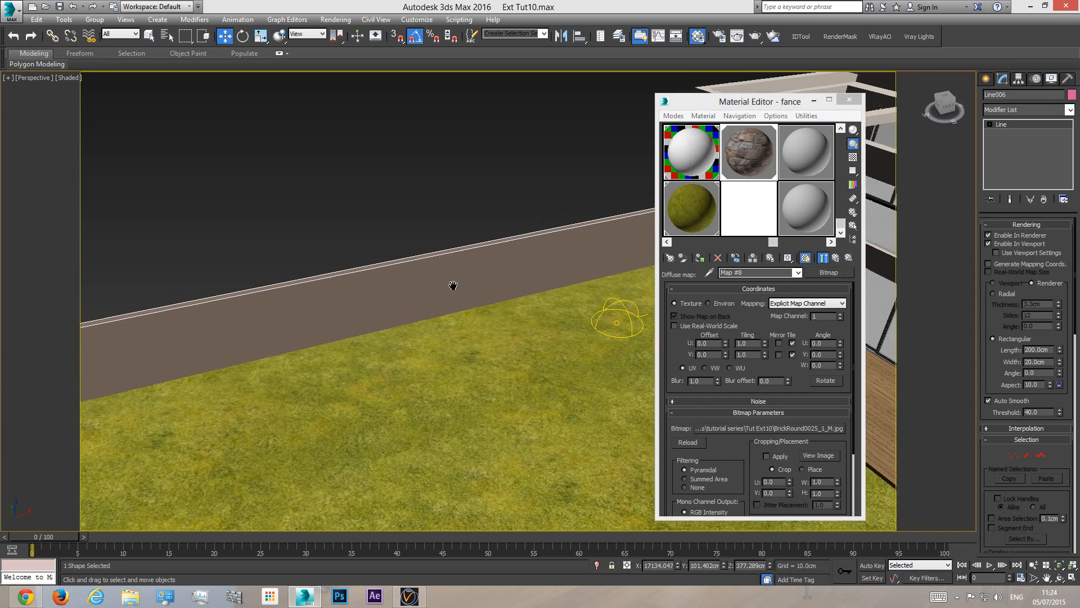
{"action": "middle_click_drag", "start_coordinate": [450, 285], "coordinate": [429, 301], "text": "alt"}
{"action": "middle_click_drag", "start_coordinate": [496, 288], "coordinate": [464, 297]}
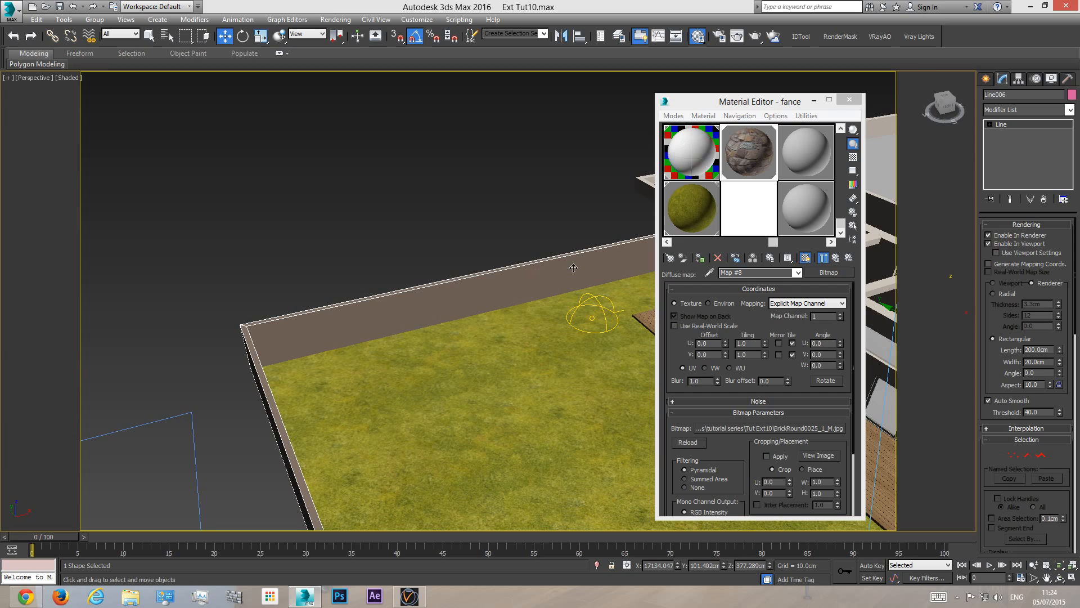
{"action": "left_click", "coordinate": [850, 99]}
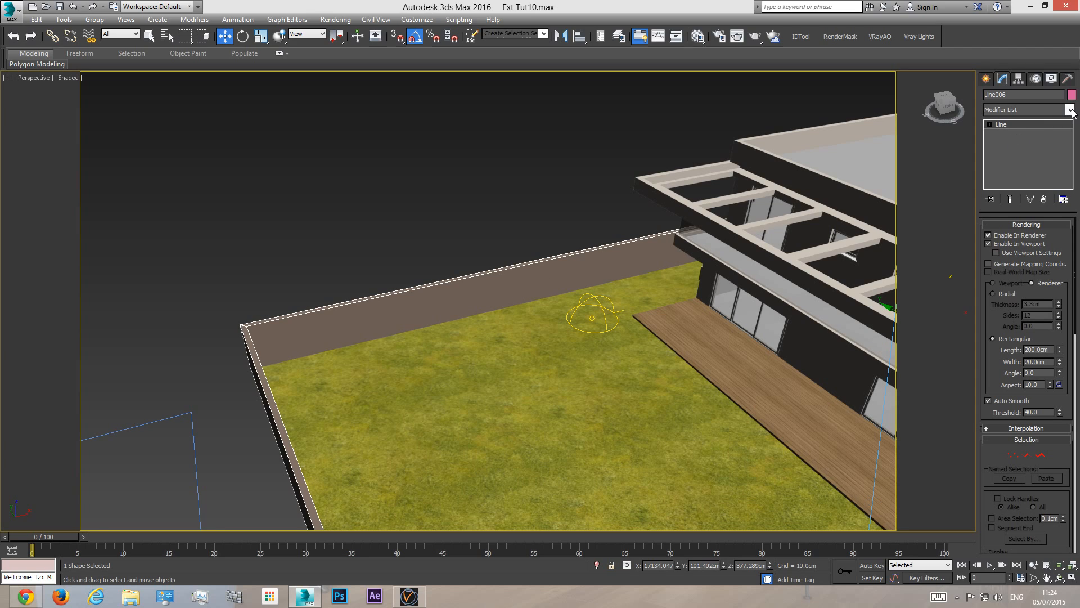
- Add a UVW Map modifier to the boundary wall and set its mapping type to Box
{"action": "scroll", "coordinate": [520, 298], "scroll_direction": "down", "scroll_amount": 5}
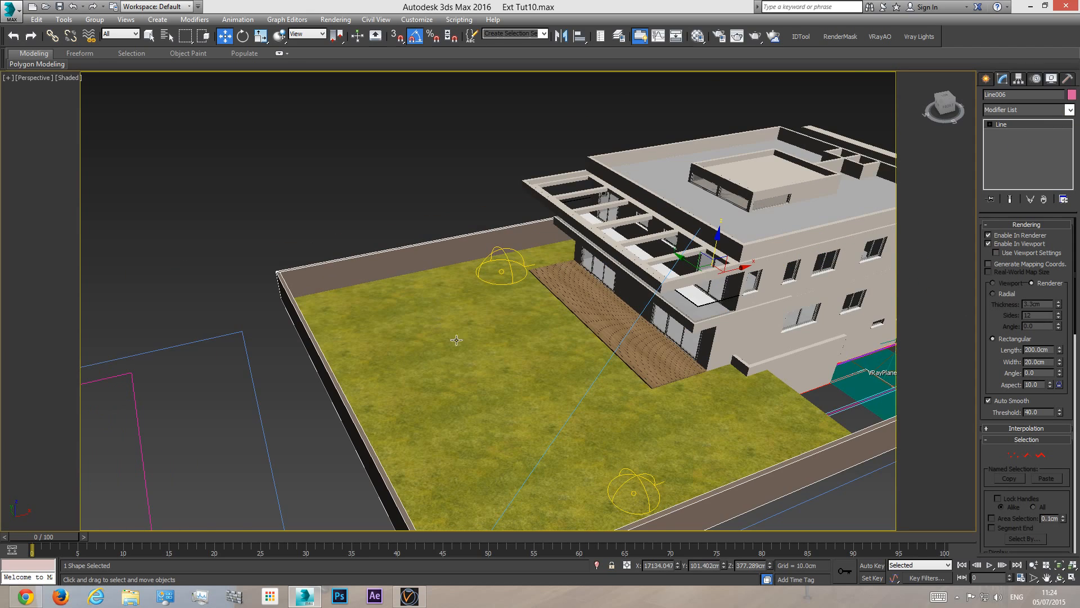
{"action": "middle_click_drag", "start_coordinate": [538, 389], "coordinate": [507, 370]}
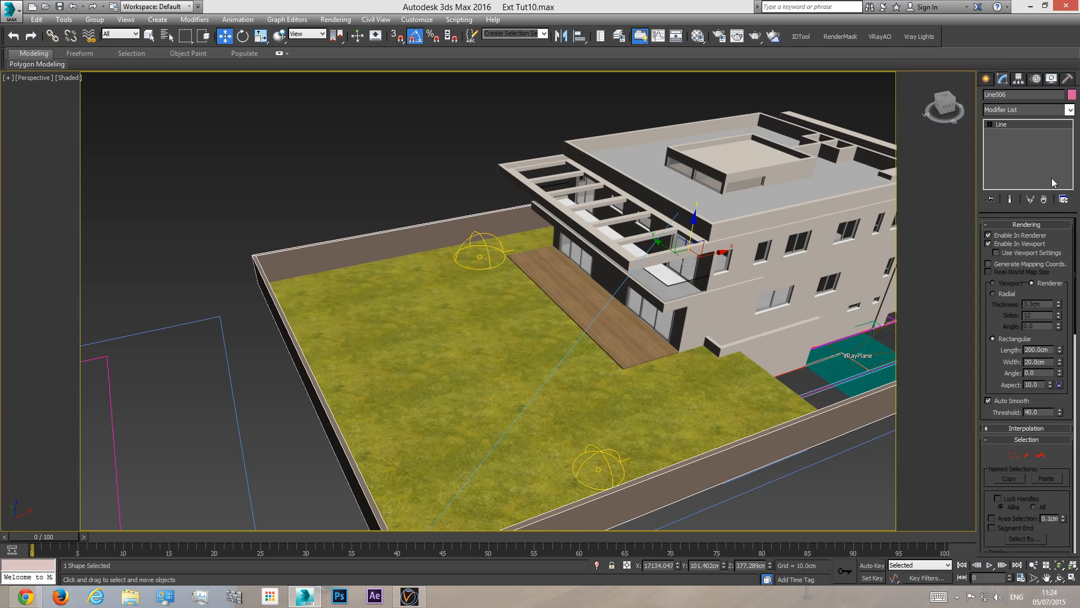
{"action": "left_click", "coordinate": [1069, 110]}
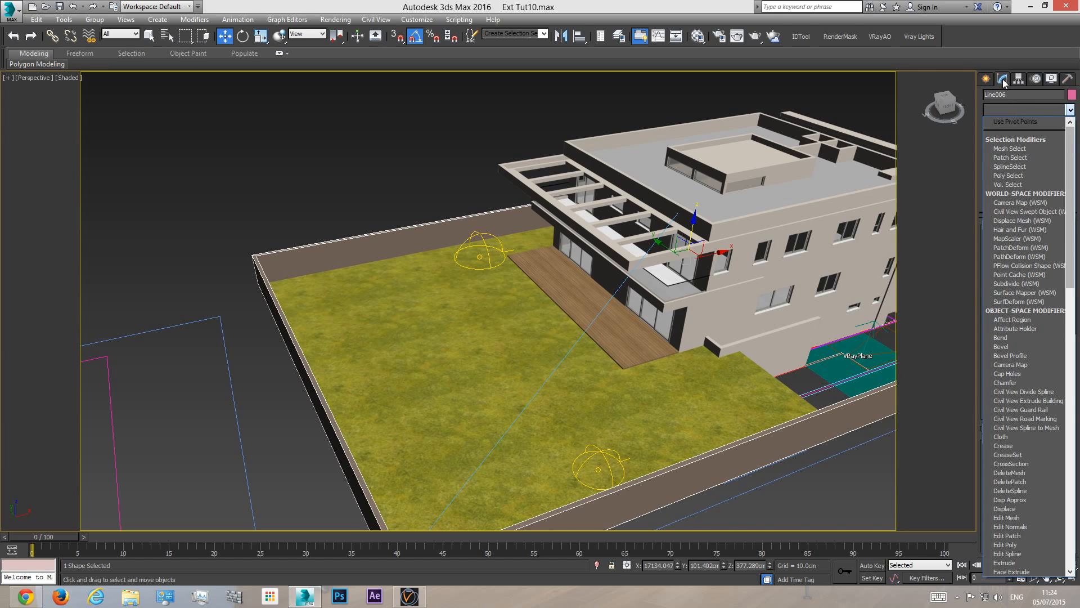
{"action": "scroll", "coordinate": [1031, 494], "scroll_direction": "down", "scroll_amount": 15}
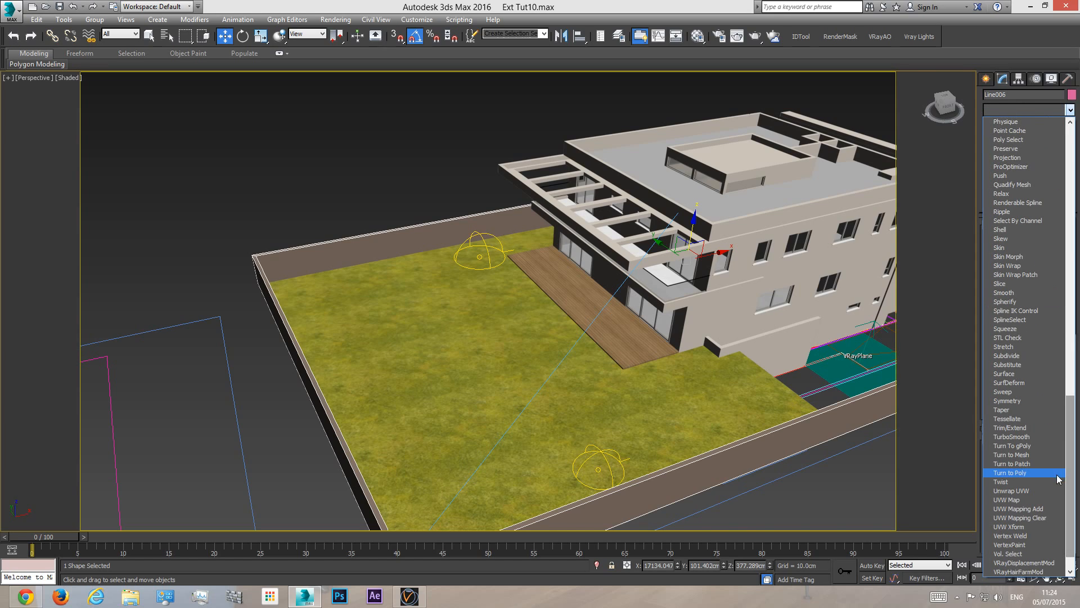
{"action": "left_click", "coordinate": [1017, 500]}
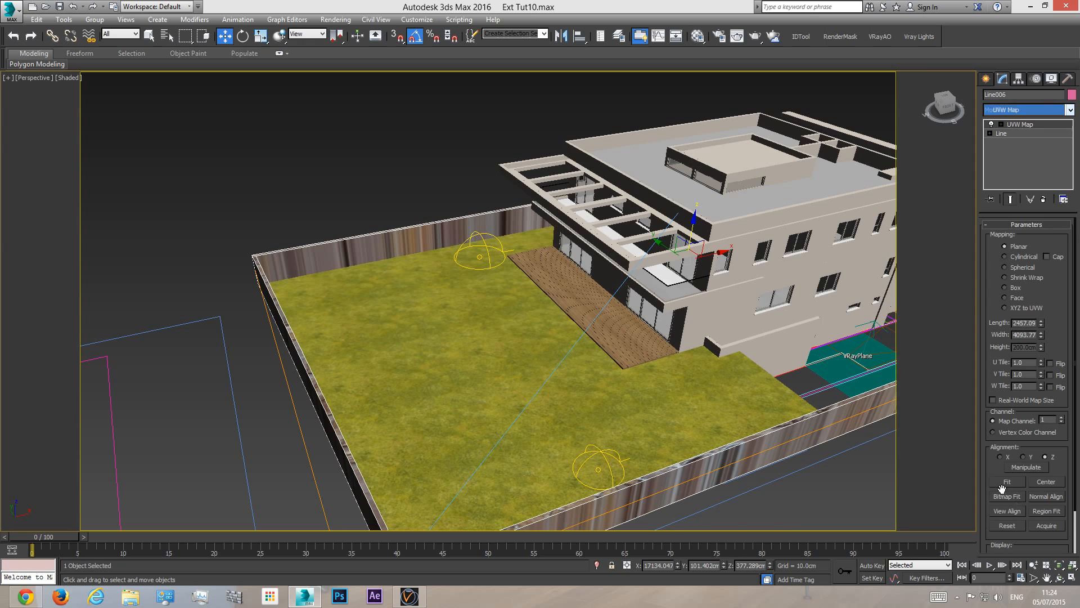
{"action": "middle_click_drag", "start_coordinate": [487, 360], "coordinate": [472, 304]}
{"action": "scroll", "coordinate": [473, 304], "scroll_direction": "down", "scroll_amount": 3}
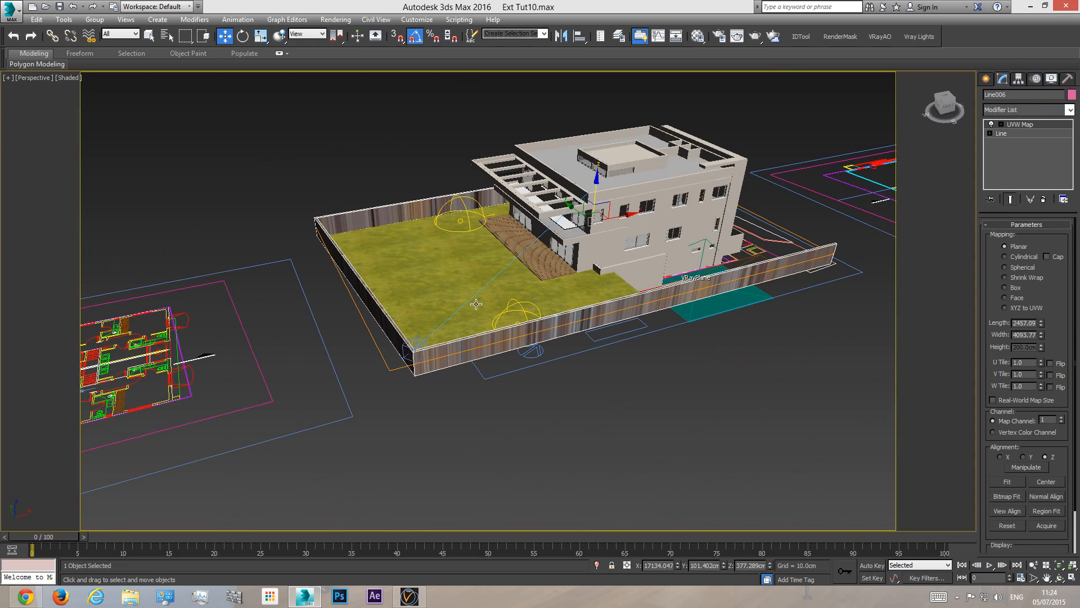
{"action": "left_click", "coordinate": [1016, 289]}
{"action": "middle_click_drag", "start_coordinate": [456, 289], "coordinate": [331, 304]}
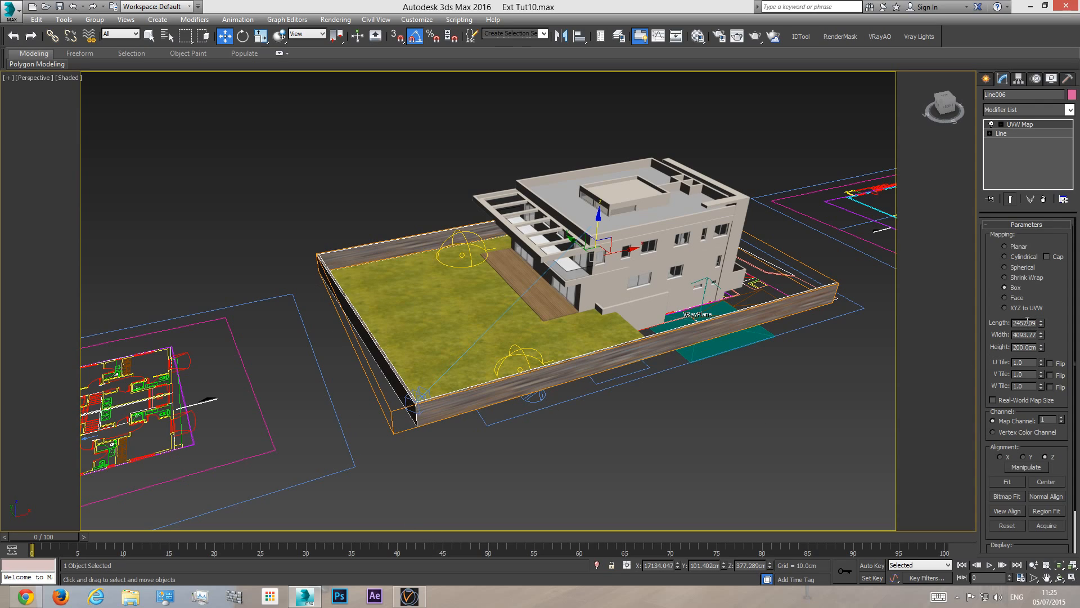
- Set the wall's UVW Map length, width and height to 250 cm each and inspect the stone texture up close
{"action": "double_click", "coordinate": [1029, 323]}
{"action": "type", "text": "250"}
{"action": "double_click", "coordinate": [1028, 334]}
{"action": "type", "text": "250"}
{"action": "double_click", "coordinate": [1023, 347]}
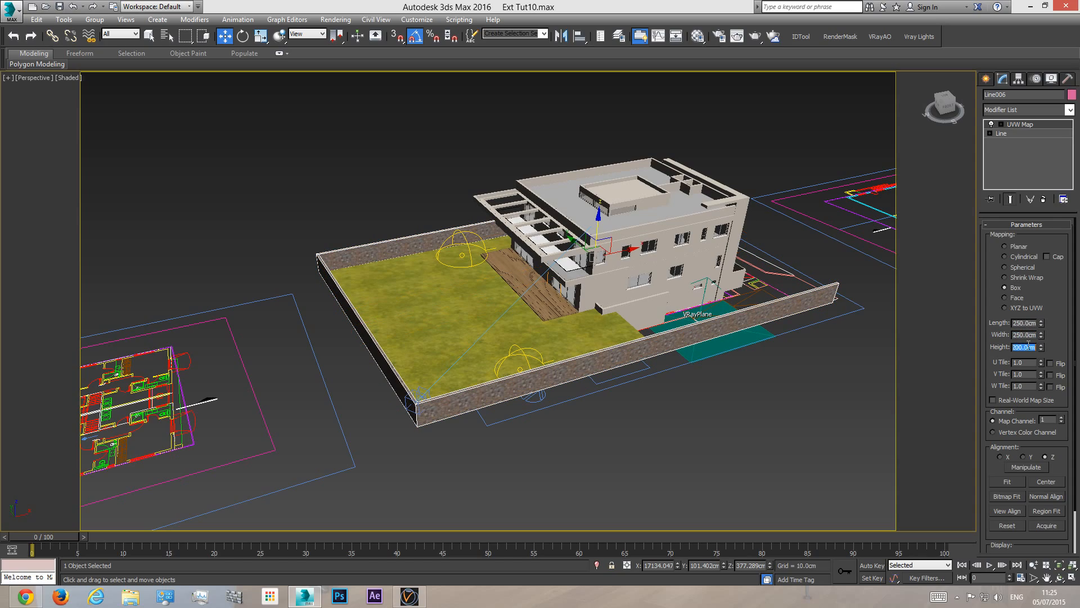
{"action": "type", "text": "250"}
{"action": "key", "text": "Return"}
{"action": "scroll", "coordinate": [413, 259], "scroll_direction": "up", "scroll_amount": 5}
{"action": "scroll", "coordinate": [414, 258], "scroll_direction": "up", "scroll_amount": 3}
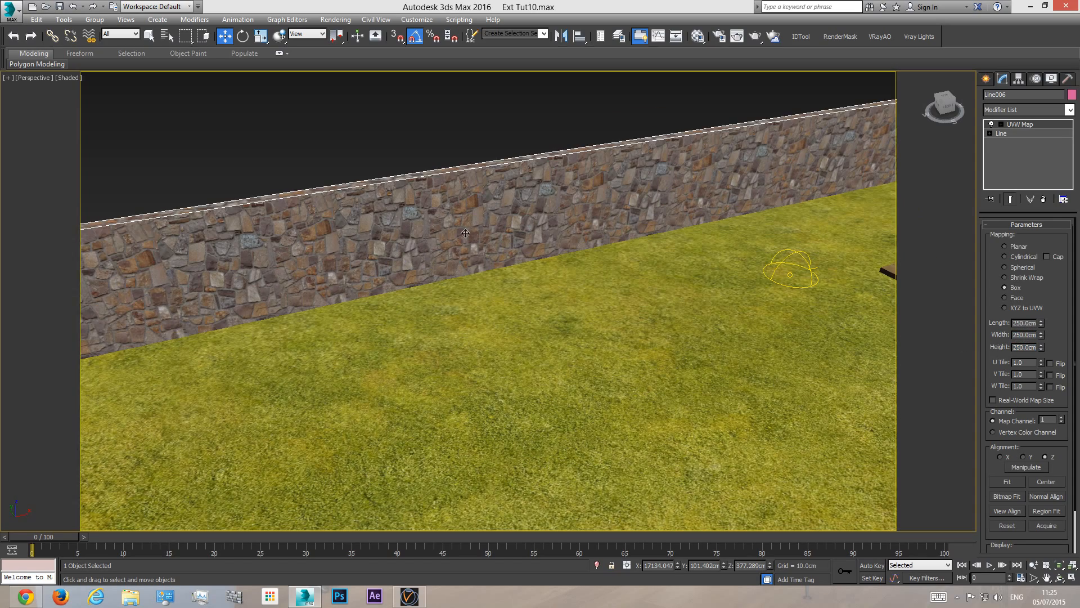
{"action": "scroll", "coordinate": [466, 232], "scroll_direction": "down", "scroll_amount": 2}
{"action": "scroll", "coordinate": [442, 232], "scroll_direction": "up", "scroll_amount": 3}
{"action": "scroll", "coordinate": [552, 243], "scroll_direction": "down", "scroll_amount": 4}
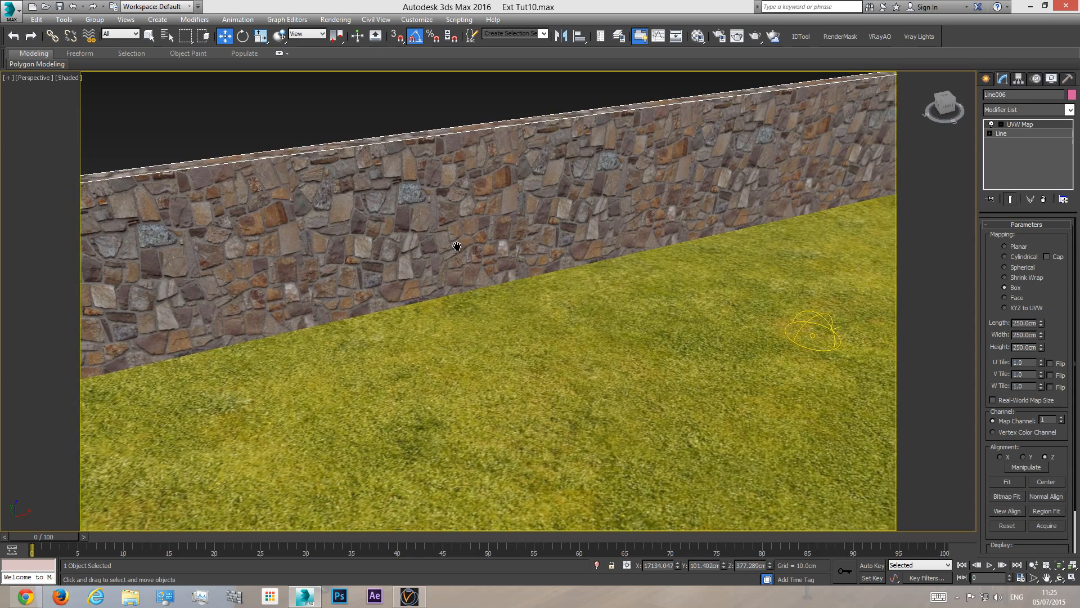
- Return to the VRayCam001 view and increase the wall's UVW Map length to 425 cm and width to 480 cm
{"action": "key", "text": "c"}
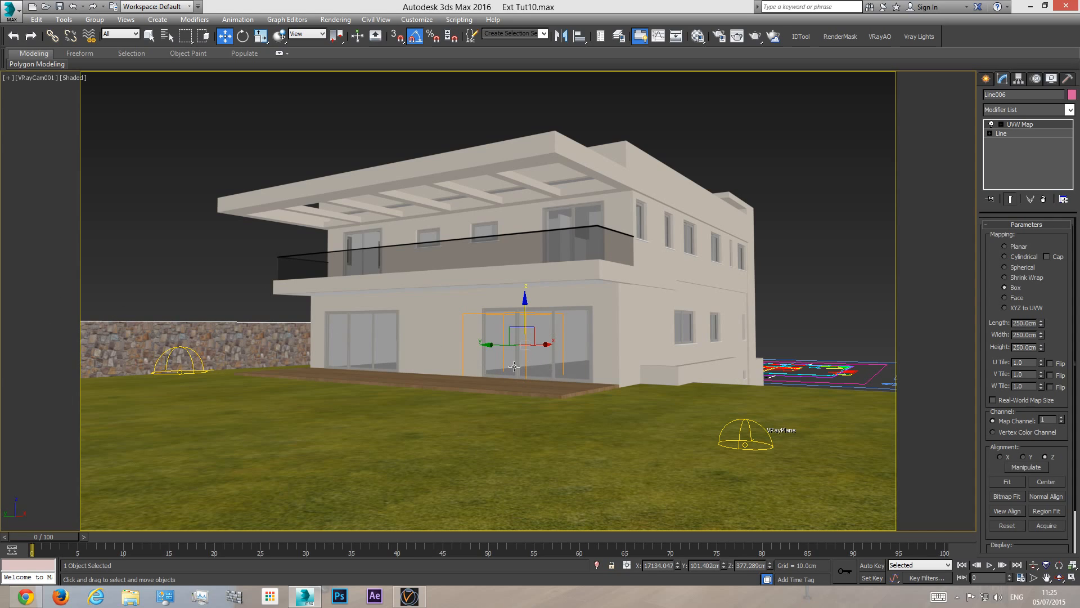
{"action": "left_click_drag", "start_coordinate": [1041, 323], "coordinate": [1052, 211]}
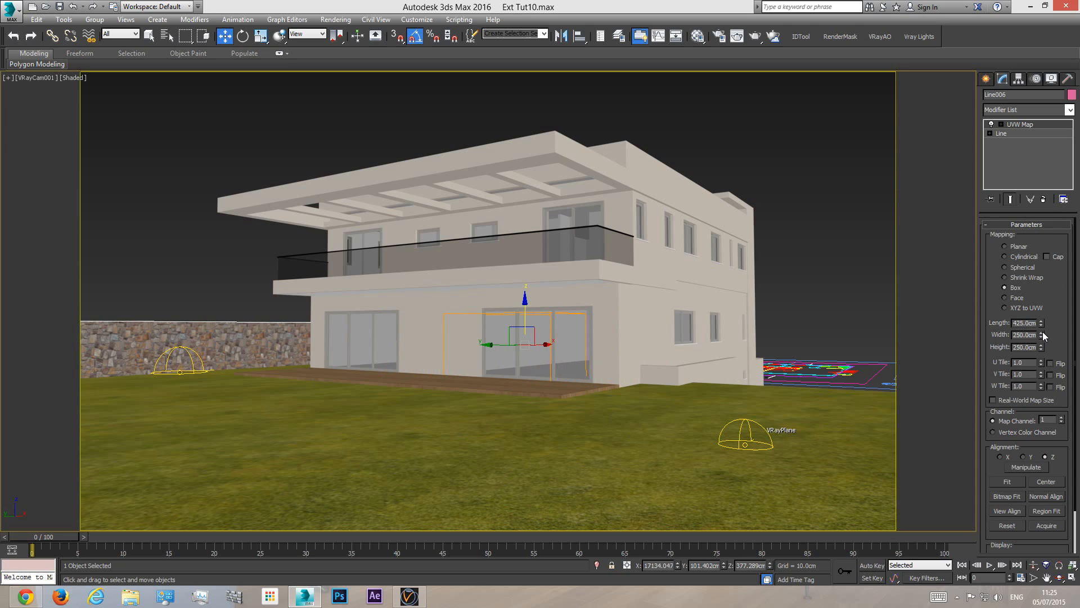
{"action": "left_click_drag", "start_coordinate": [1044, 336], "coordinate": [1042, 282]}
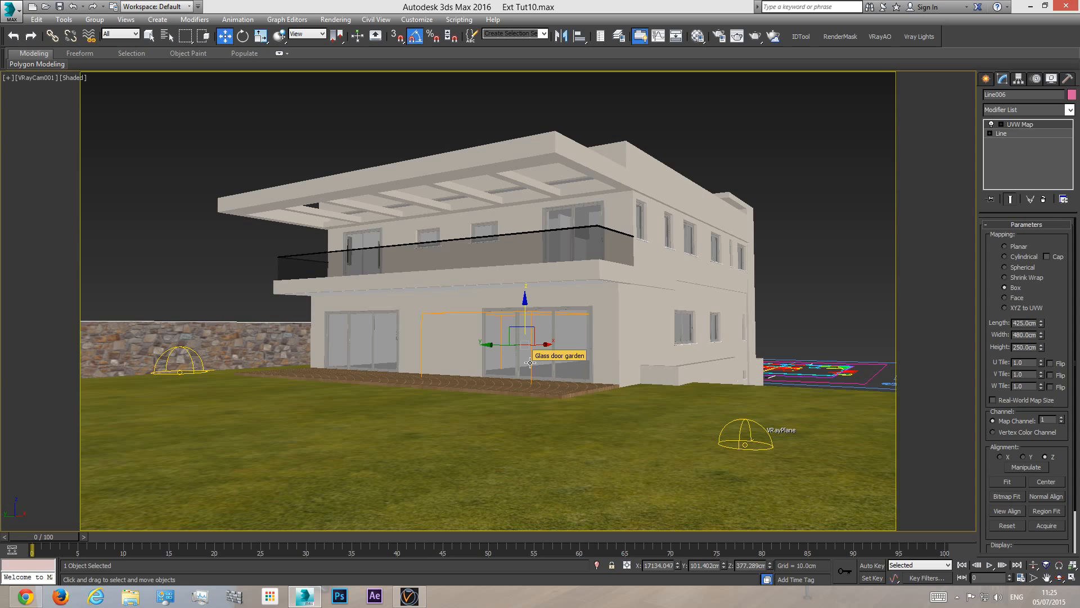
- Undo the last length and width changes of the boundary wall's UVW Map and clear the selection
{"action": "key", "text": "ctrl+z"}
{"action": "key", "text": "ctrl+z"}
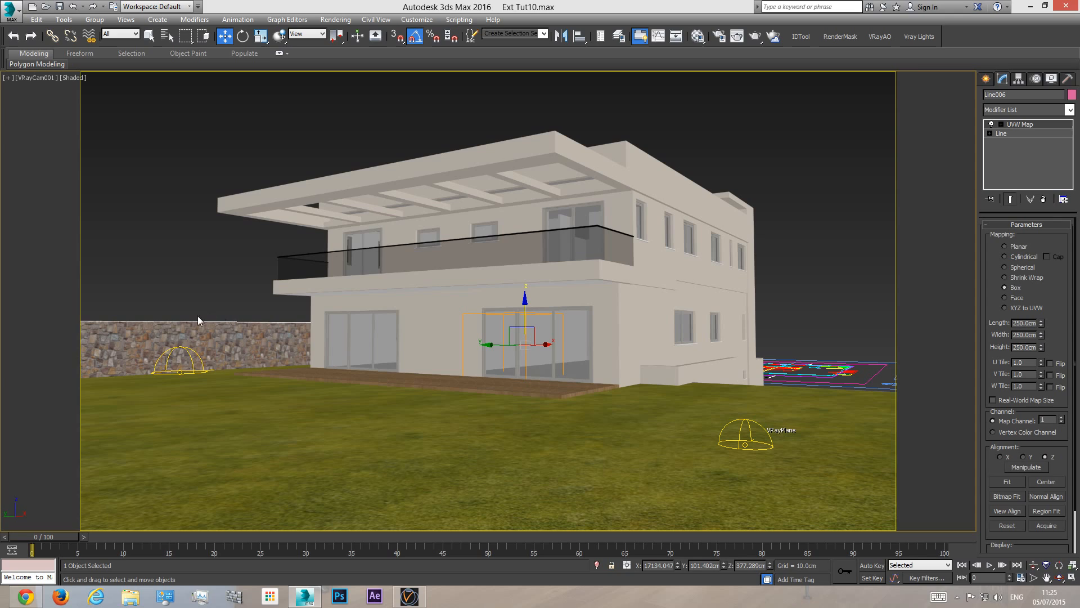
{"action": "left_click", "coordinate": [194, 262]}
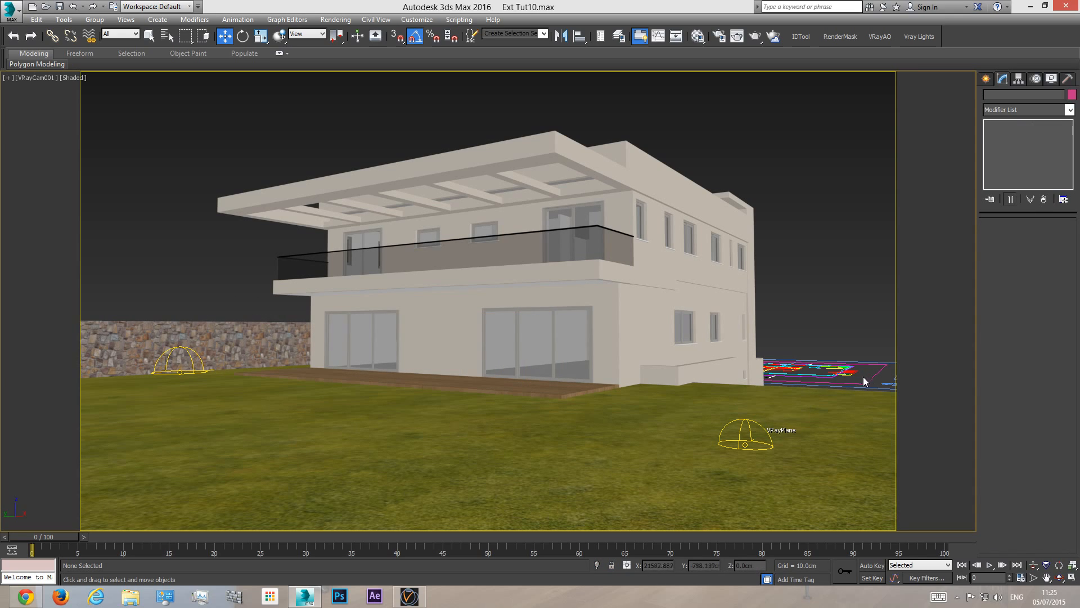
- Examine the open strip between the house's side wall and the stone boundary wall from above in the perspective view
{"action": "key", "text": "p"}
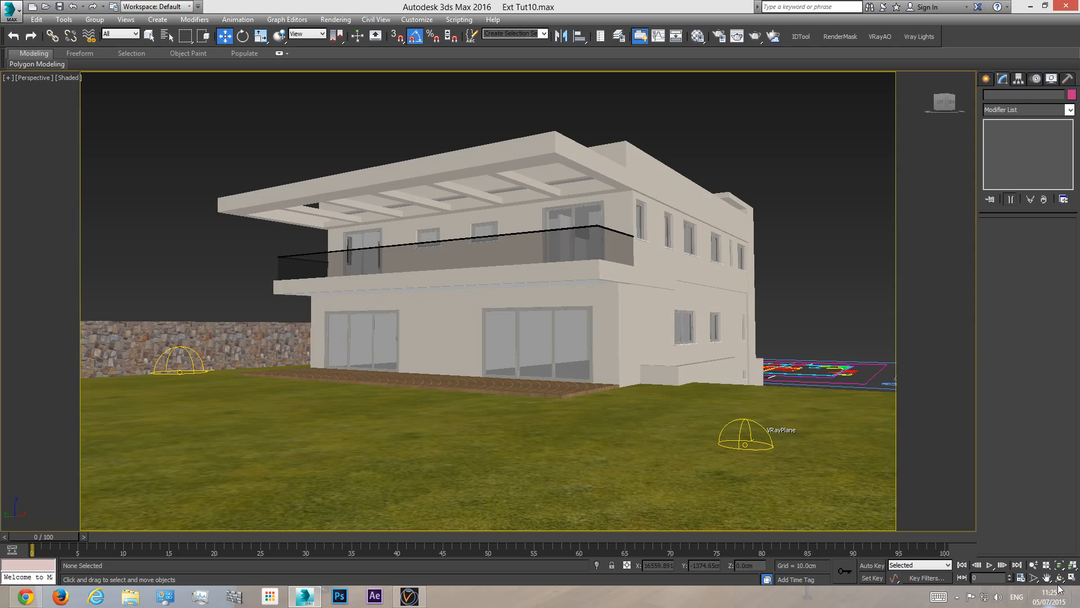
{"action": "left_click", "coordinate": [1060, 578]}
{"action": "left_click_drag", "start_coordinate": [463, 323], "coordinate": [403, 445]}
{"action": "scroll", "coordinate": [403, 444], "scroll_direction": "down", "scroll_amount": 3}
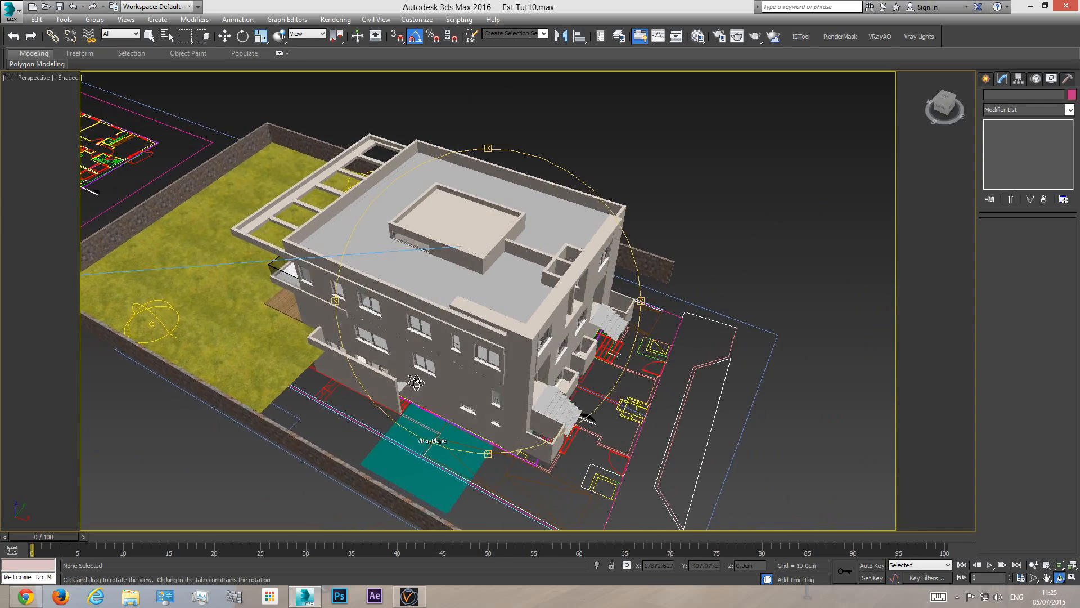
{"action": "middle_click_drag", "start_coordinate": [403, 444], "coordinate": [468, 390]}
{"action": "scroll", "coordinate": [421, 395], "scroll_direction": "up", "scroll_amount": 2}
{"action": "scroll", "coordinate": [468, 389], "scroll_direction": "up", "scroll_amount": 2}
{"action": "right_click", "coordinate": [499, 384]}
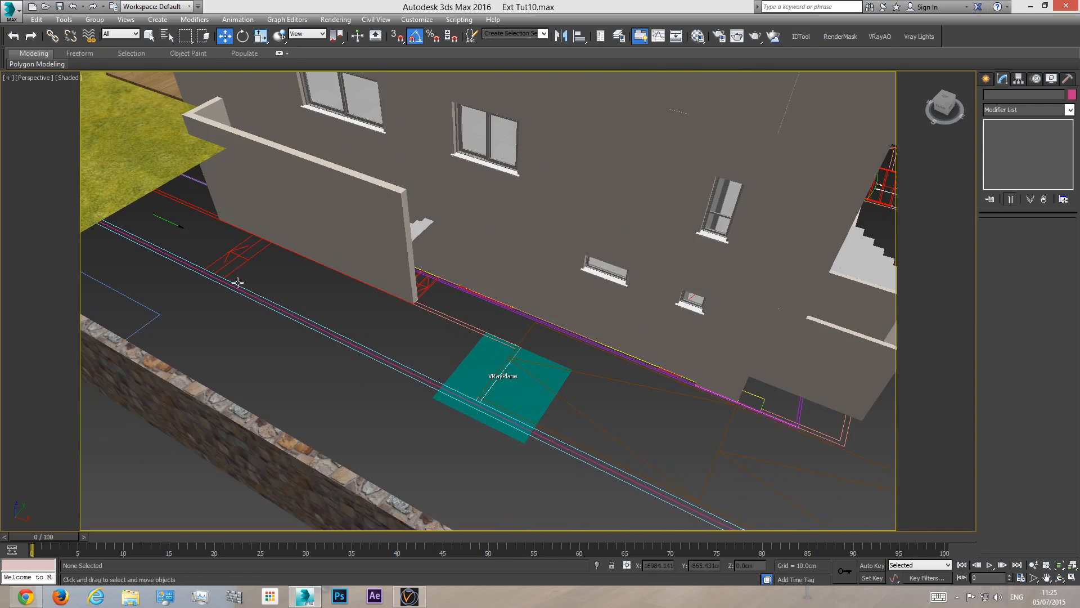
{"action": "middle_click_drag", "start_coordinate": [236, 280], "coordinate": [352, 337]}
{"action": "scroll", "coordinate": [352, 337], "scroll_direction": "up", "scroll_amount": 1}
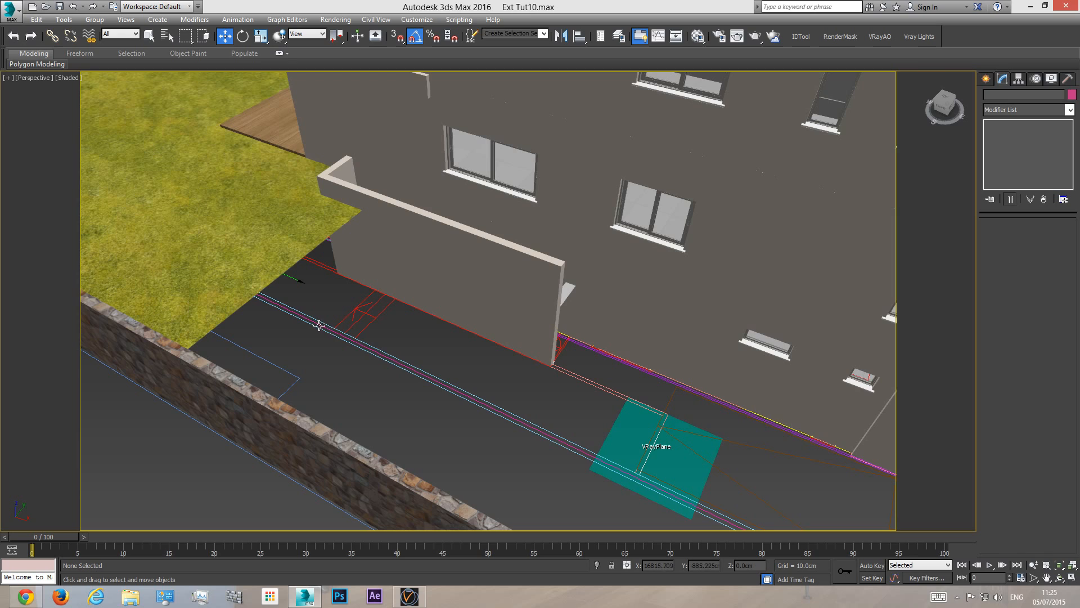
{"action": "middle_click_drag", "start_coordinate": [406, 365], "coordinate": [340, 365]}
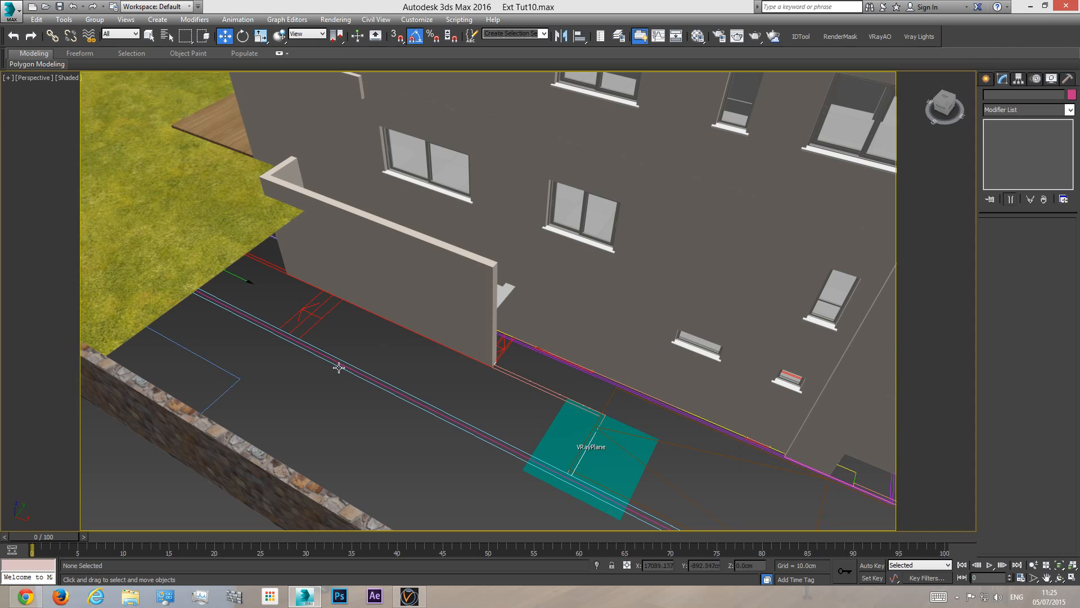
{"action": "scroll", "coordinate": [386, 379], "scroll_direction": "down", "scroll_amount": 4}
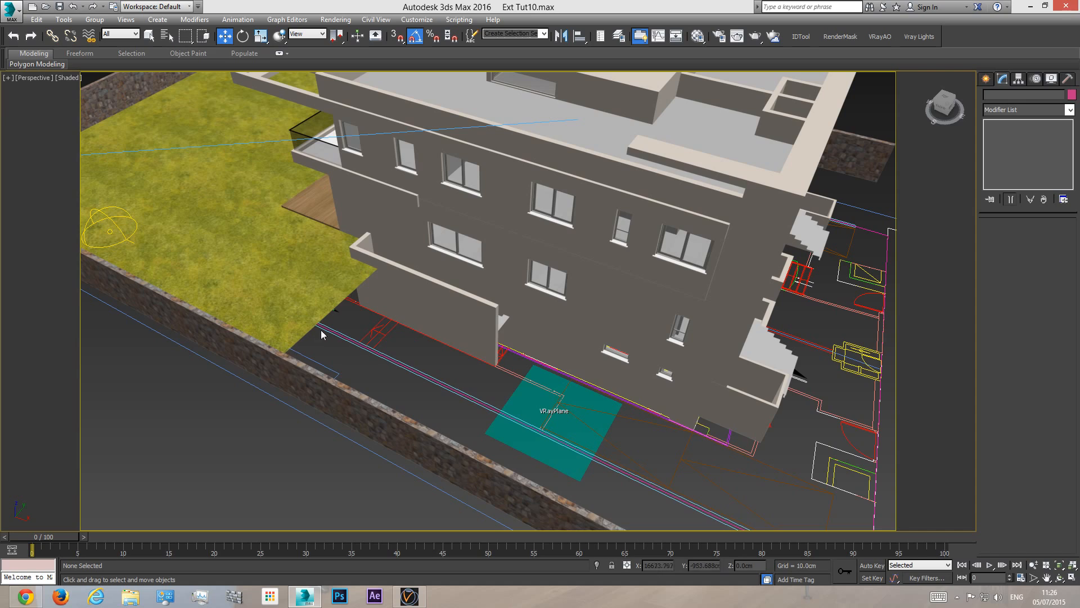
{"action": "left_click", "coordinate": [1060, 580]}
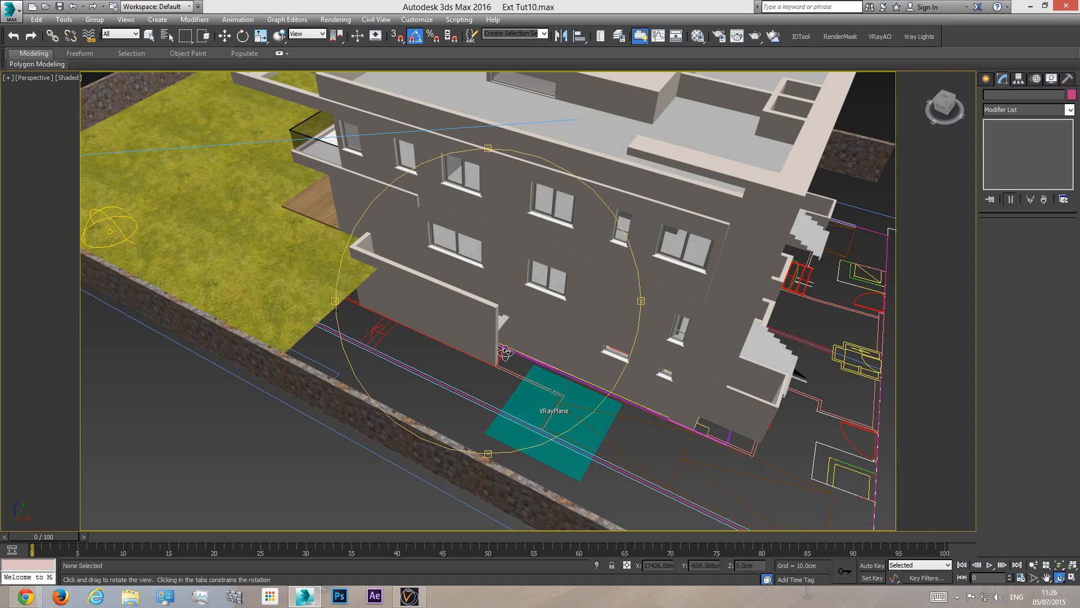
{"action": "left_click_drag", "start_coordinate": [490, 315], "coordinate": [470, 316]}
- In the Top view, draw an L-shaped Line wall from the boundary wall along the lawn's edge, then straight along the plan's path line beside the house
{"action": "key", "text": "t"}
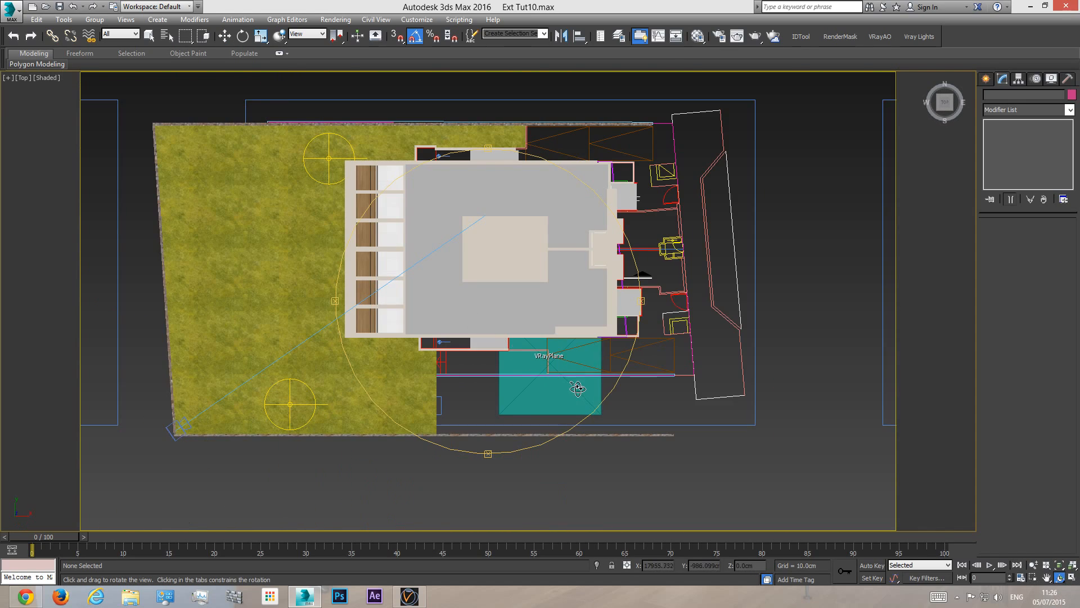
{"action": "scroll", "coordinate": [507, 349], "scroll_direction": "up", "scroll_amount": 6}
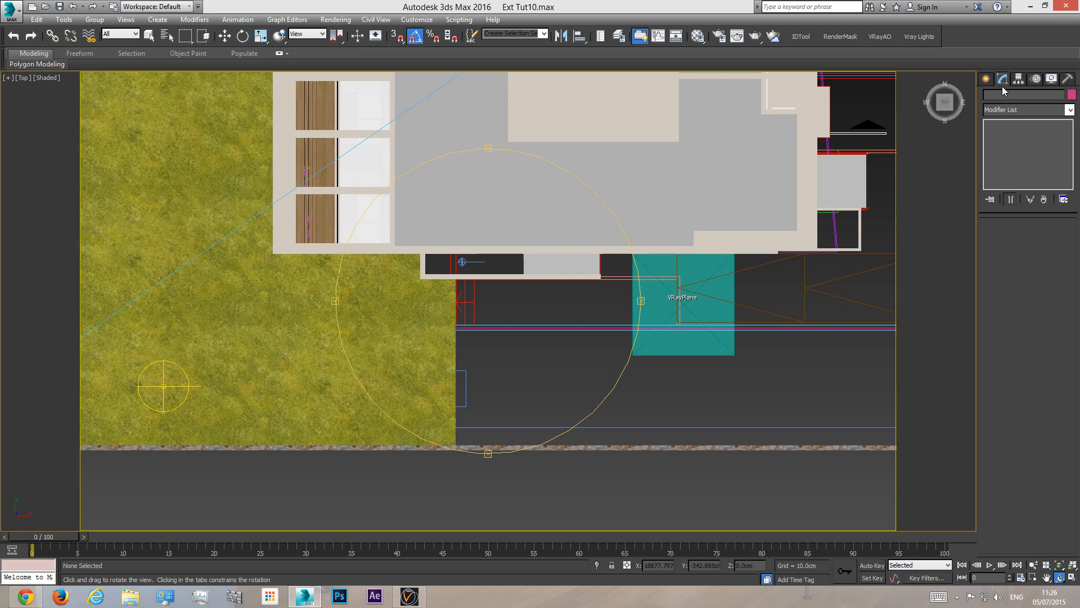
{"action": "left_click", "coordinate": [986, 78]}
{"action": "left_click", "coordinate": [1003, 97]}
{"action": "left_click", "coordinate": [1006, 160]}
{"action": "scroll", "coordinate": [461, 433], "scroll_direction": "up", "scroll_amount": 4}
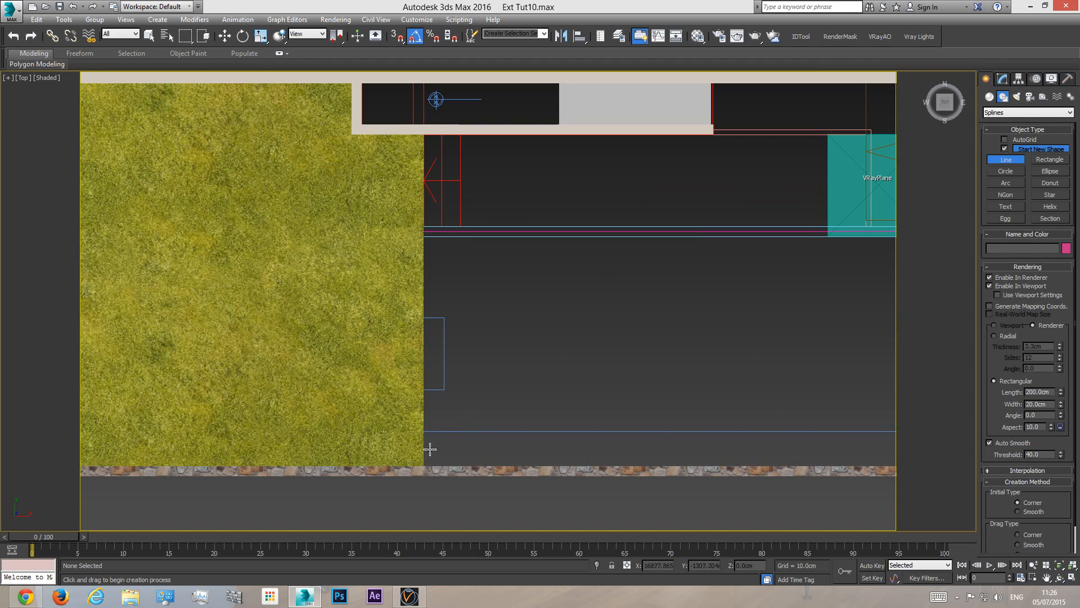
{"action": "left_click", "coordinate": [426, 465]}
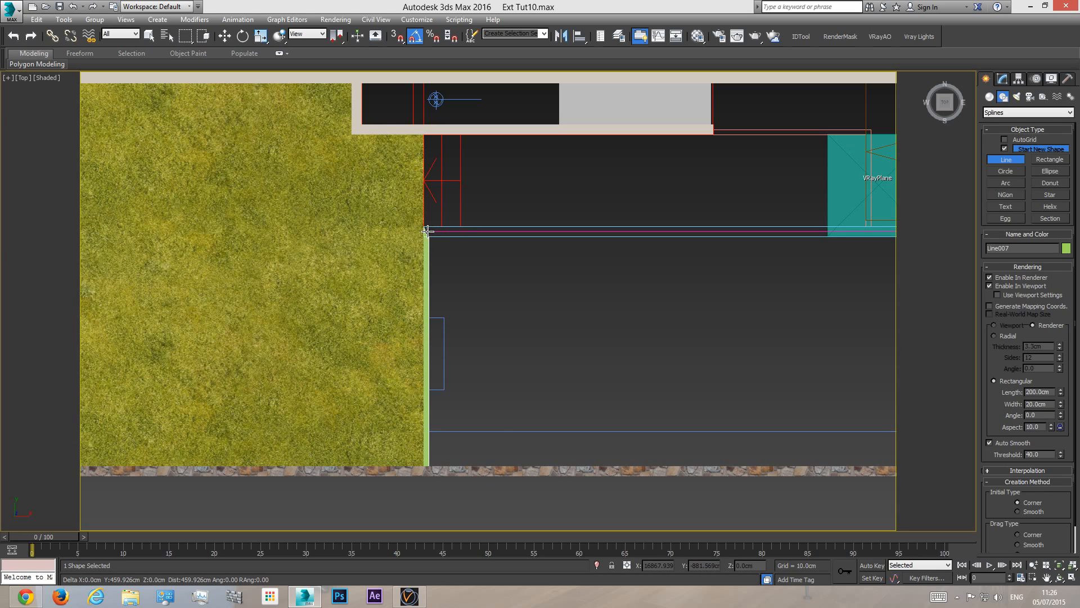
{"action": "left_click", "coordinate": [427, 231]}
{"action": "middle_click_drag", "start_coordinate": [728, 253], "coordinate": [606, 368]}
{"action": "left_click", "coordinate": [688, 282], "text": "shift"}
{"action": "right_click", "coordinate": [568, 337]}
{"action": "scroll", "coordinate": [606, 367], "scroll_direction": "down", "scroll_amount": 3}
{"action": "right_click", "coordinate": [548, 395]}
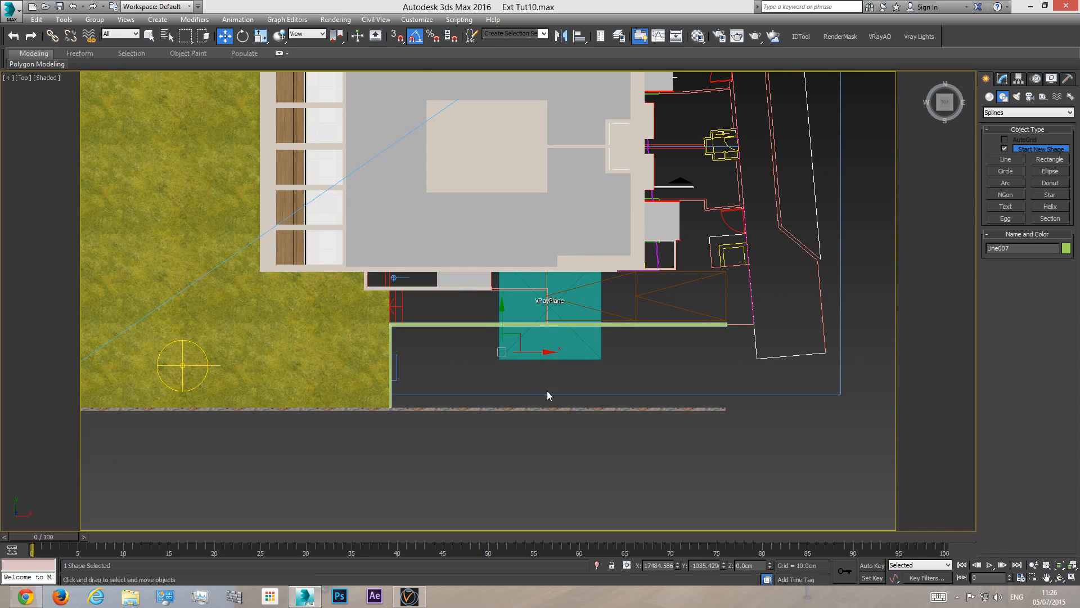
- Raise the new L-shaped wall vertically by about 193 cm in the perspective view
{"action": "scroll", "coordinate": [549, 333], "scroll_direction": "up", "scroll_amount": 3}
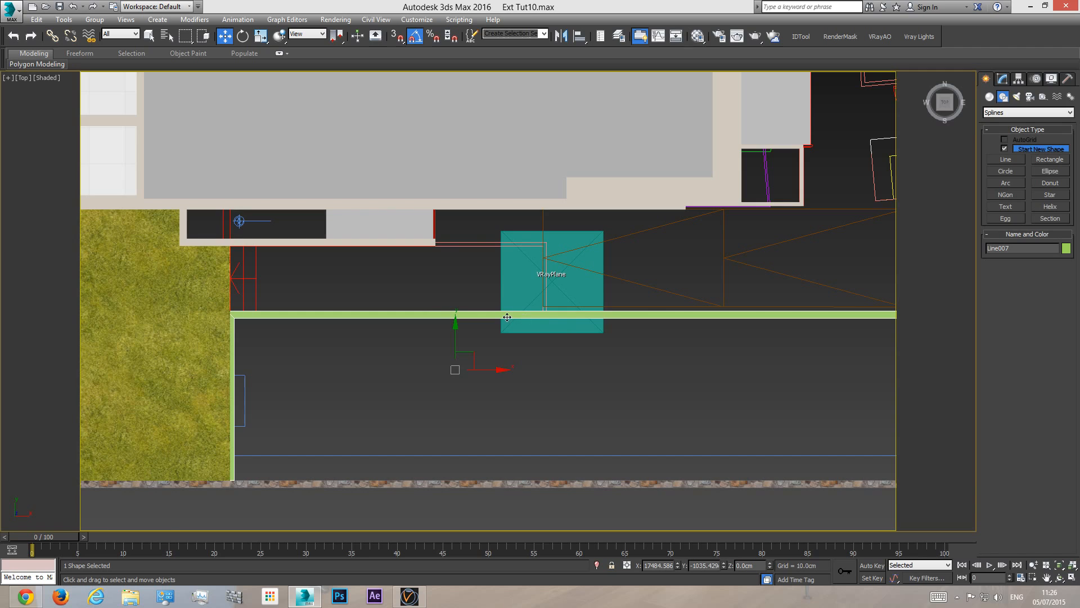
{"action": "key", "text": "p"}
{"action": "left_click", "coordinate": [1057, 580]}
{"action": "left_click_drag", "start_coordinate": [494, 335], "coordinate": [545, 287]}
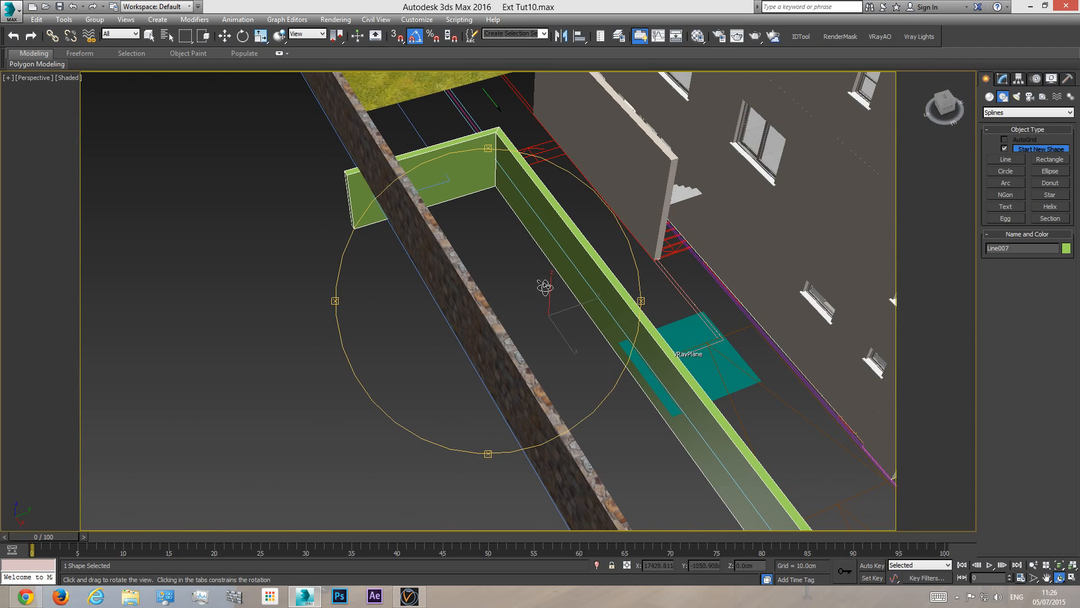
{"action": "left_click_drag", "start_coordinate": [505, 198], "coordinate": [446, 201]}
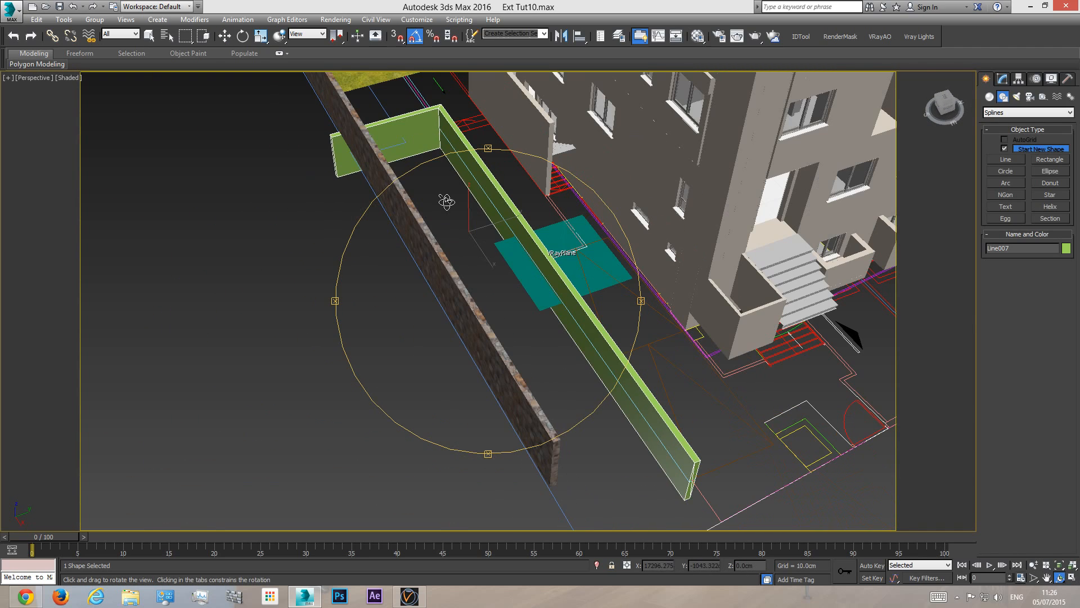
{"action": "left_click", "coordinate": [1004, 80]}
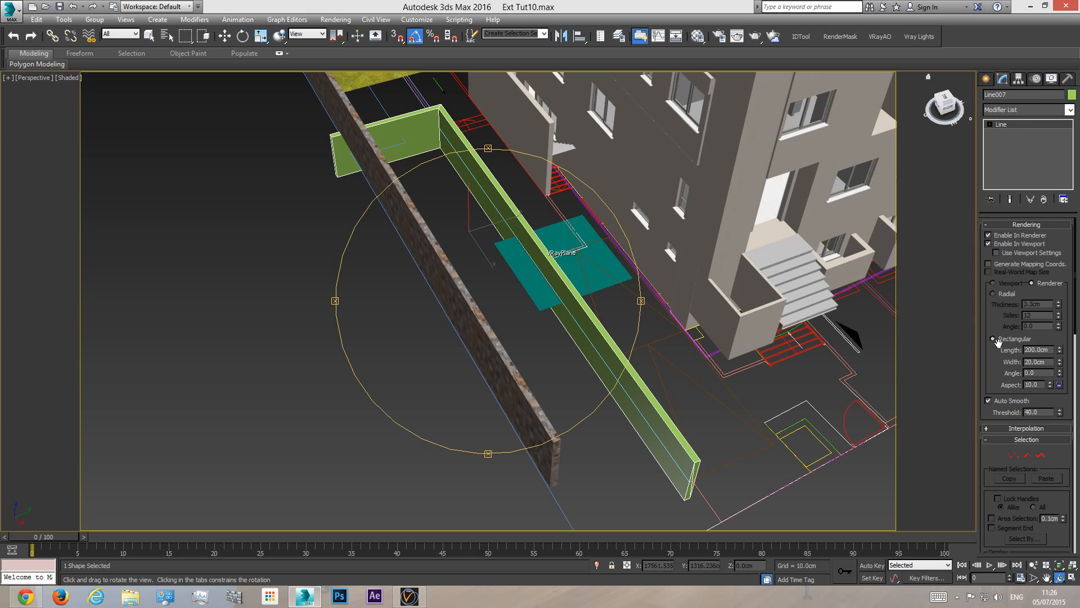
{"action": "left_click_drag", "start_coordinate": [496, 307], "coordinate": [517, 267]}
{"action": "left_click", "coordinate": [986, 78]}
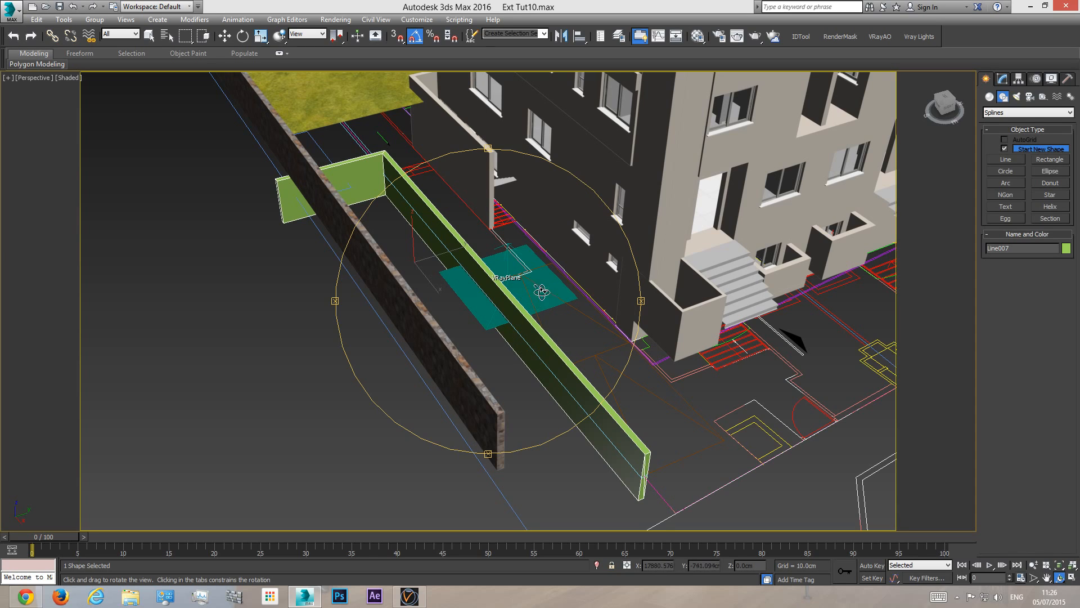
{"action": "key", "text": "w"}
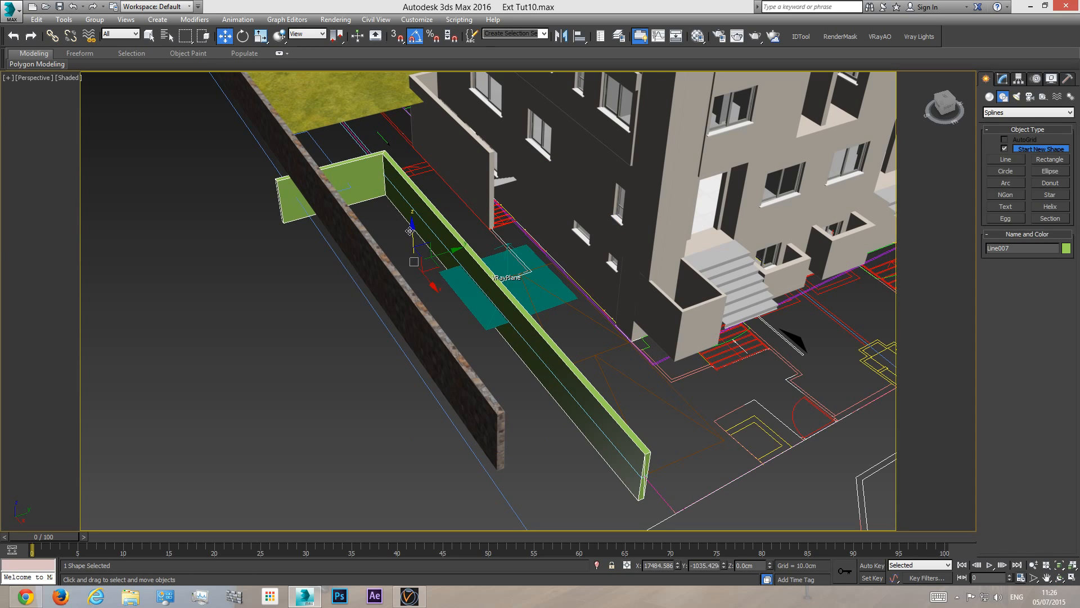
{"action": "left_click_drag", "start_coordinate": [412, 233], "coordinate": [412, 188]}
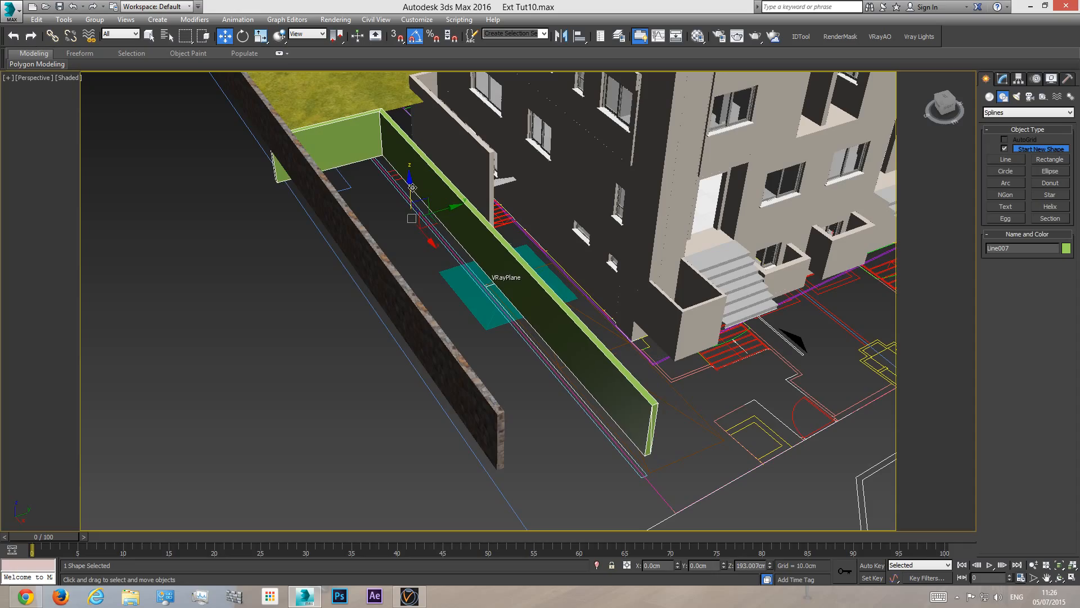
- Check the raised wall from the garden side, return to the VRayCam001 view and assign the fance material to the wall
{"action": "left_click", "coordinate": [1061, 577]}
{"action": "left_click_drag", "start_coordinate": [379, 239], "coordinate": [467, 304]}
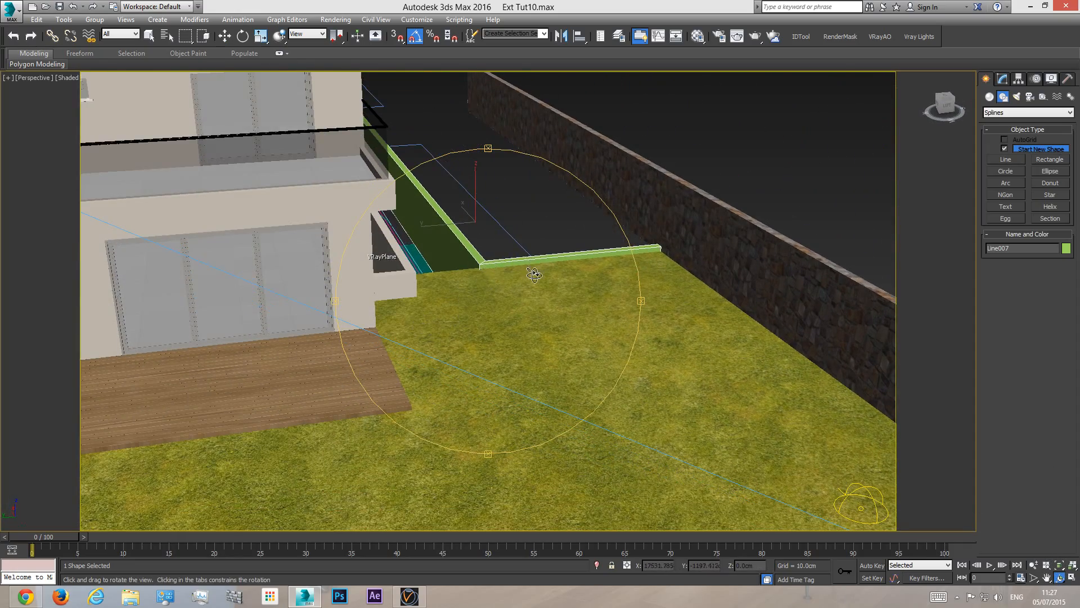
{"action": "left_click_drag", "start_coordinate": [535, 276], "coordinate": [484, 303]}
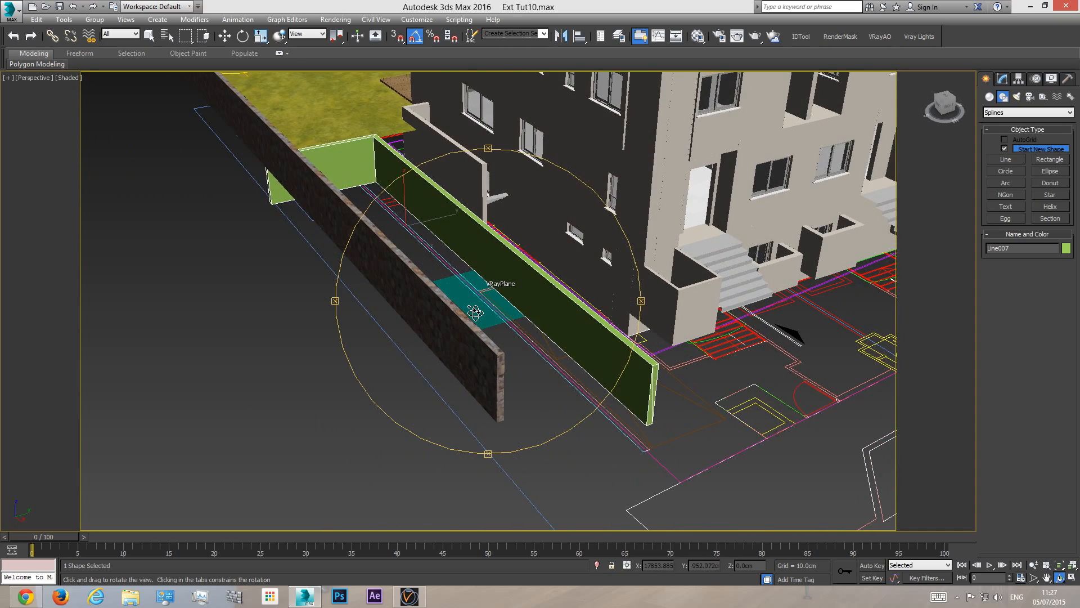
{"action": "key", "text": "c"}
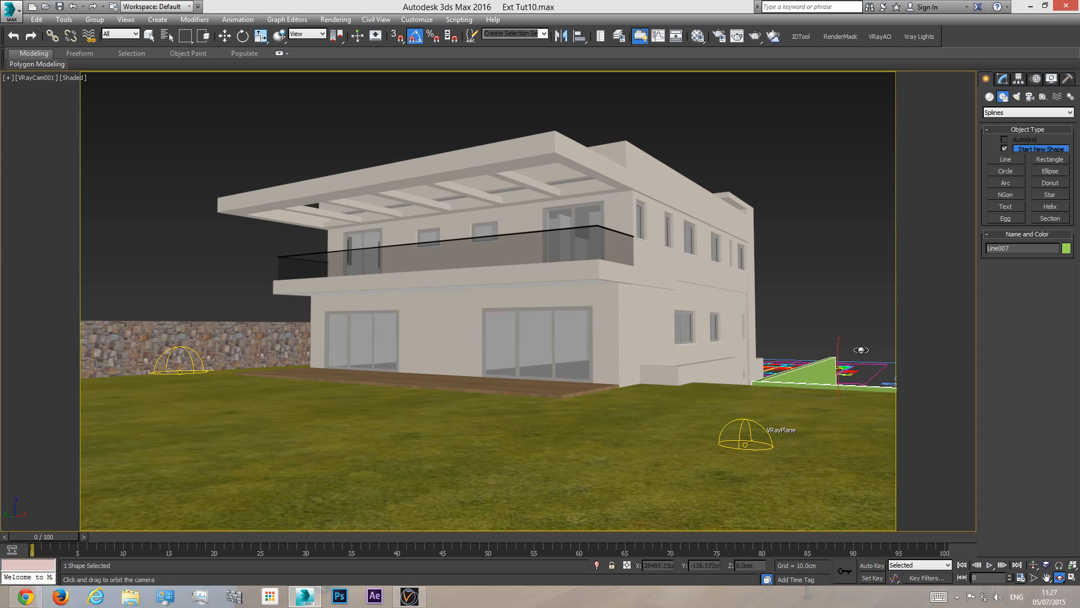
{"action": "key", "text": "w"}
{"action": "left_click", "coordinate": [698, 37]}
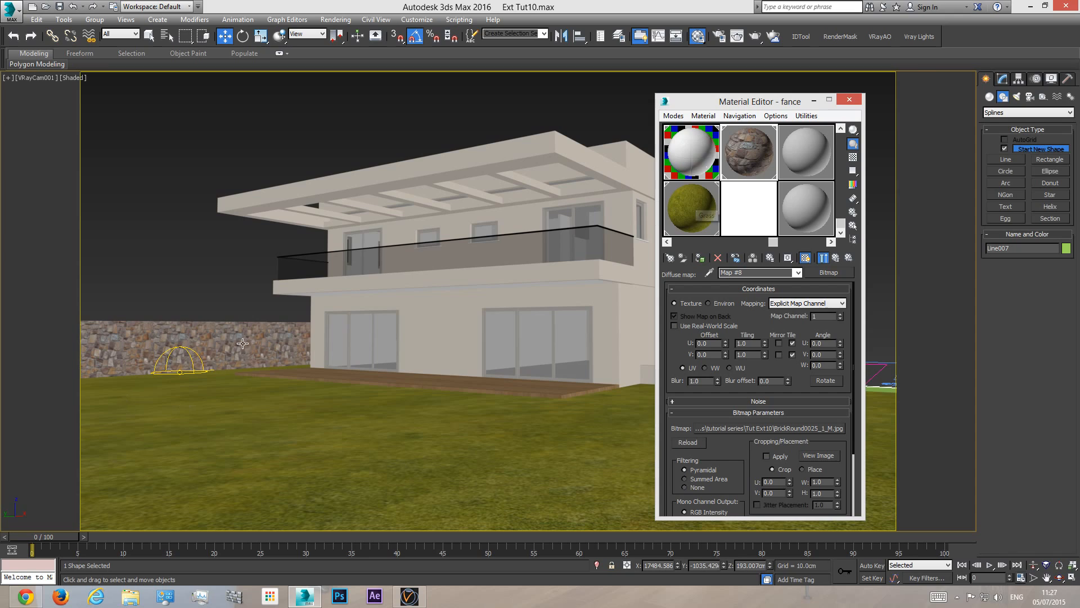
{"action": "left_click_drag", "start_coordinate": [736, 102], "coordinate": [413, 115]}
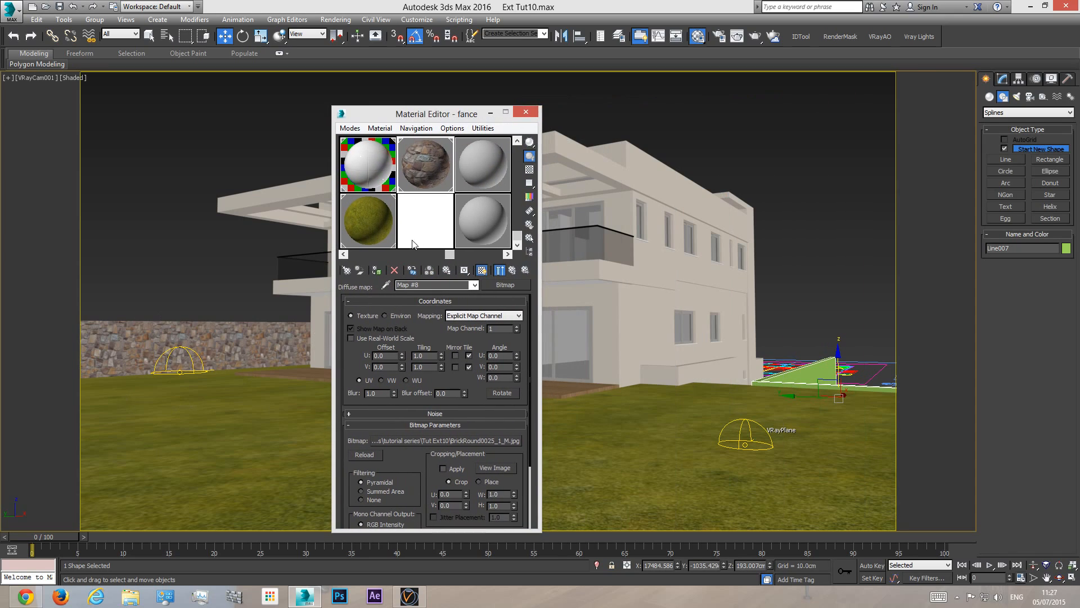
{"action": "left_click", "coordinate": [375, 271]}
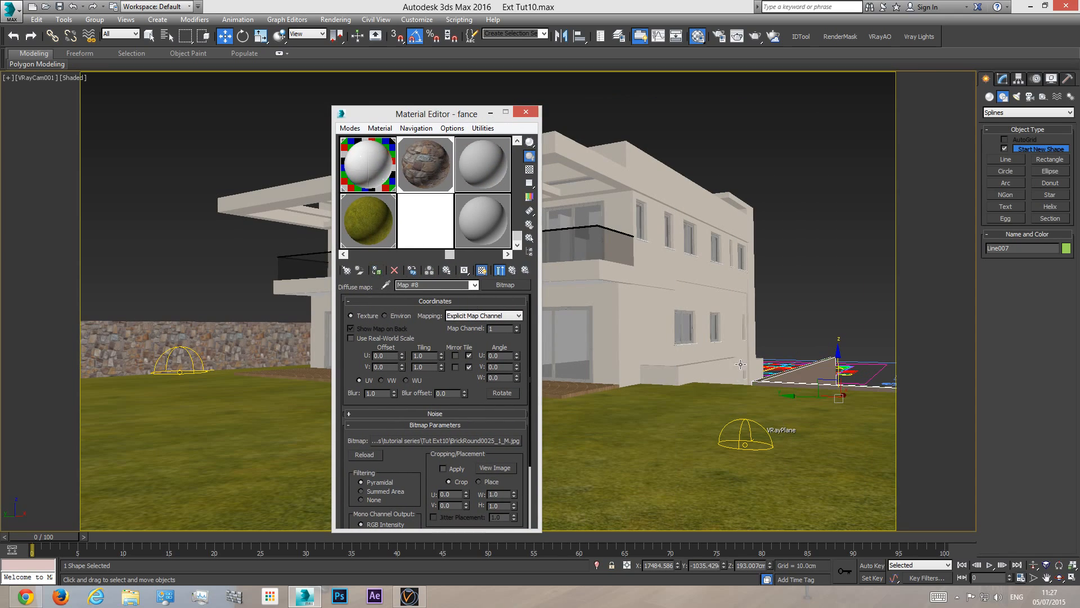
- Copy the boundary wall's UVW Map modifier onto the new L-shaped wall, clear the selection and close the Material Editor
{"action": "left_click", "coordinate": [231, 337]}
{"action": "left_click", "coordinate": [1002, 80]}
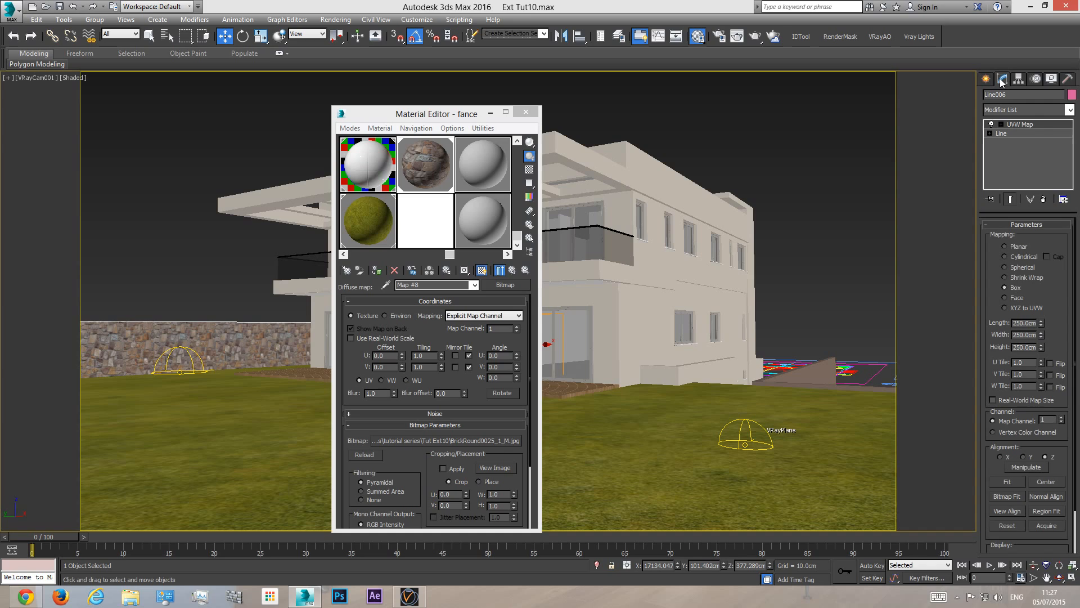
{"action": "right_click", "coordinate": [1020, 125]}
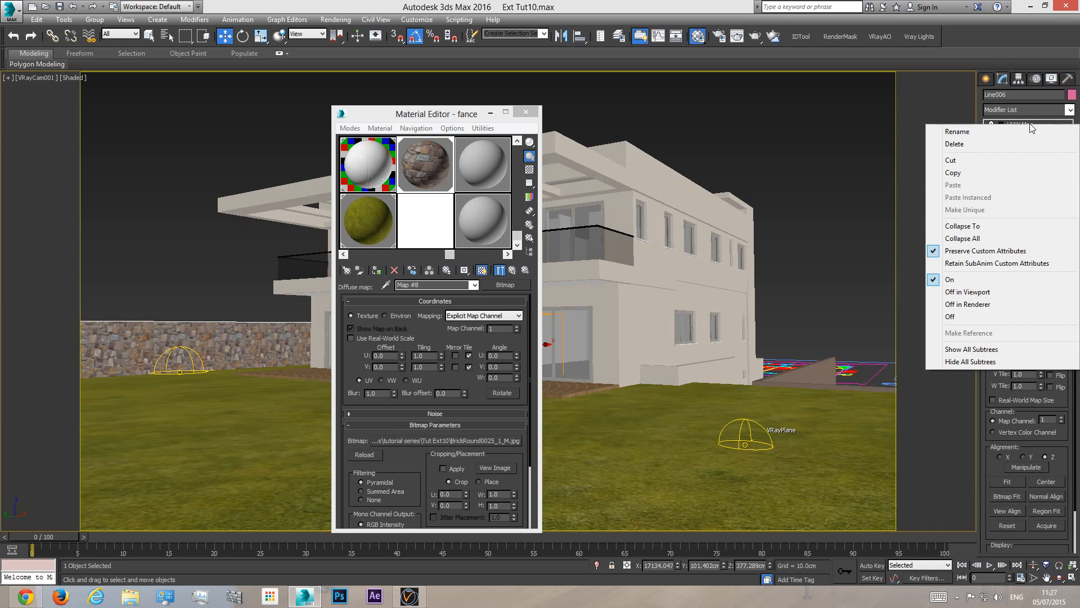
{"action": "left_click", "coordinate": [953, 173]}
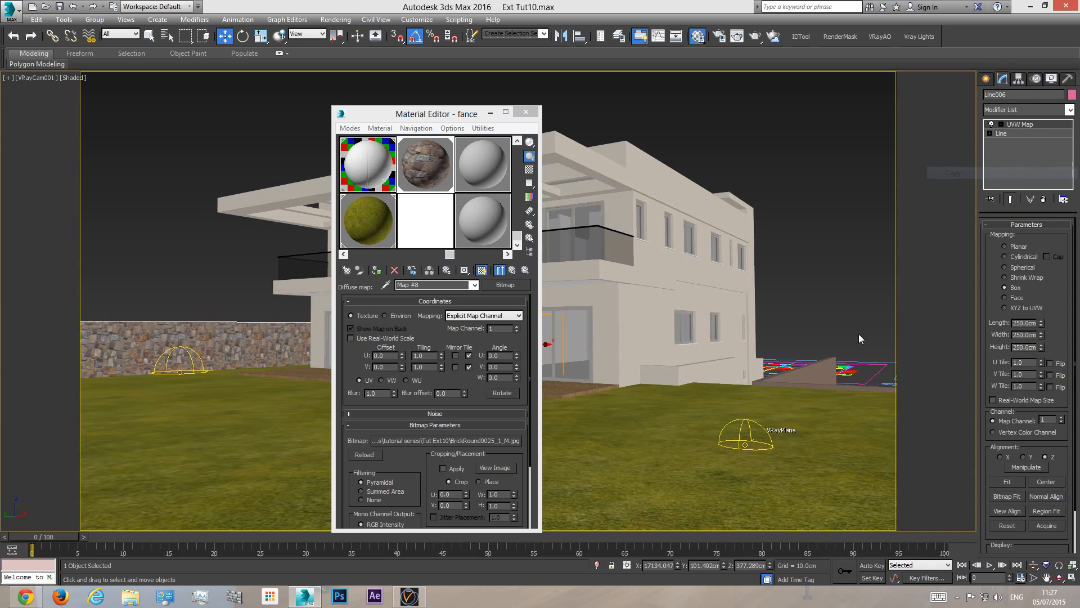
{"action": "left_click", "coordinate": [823, 369]}
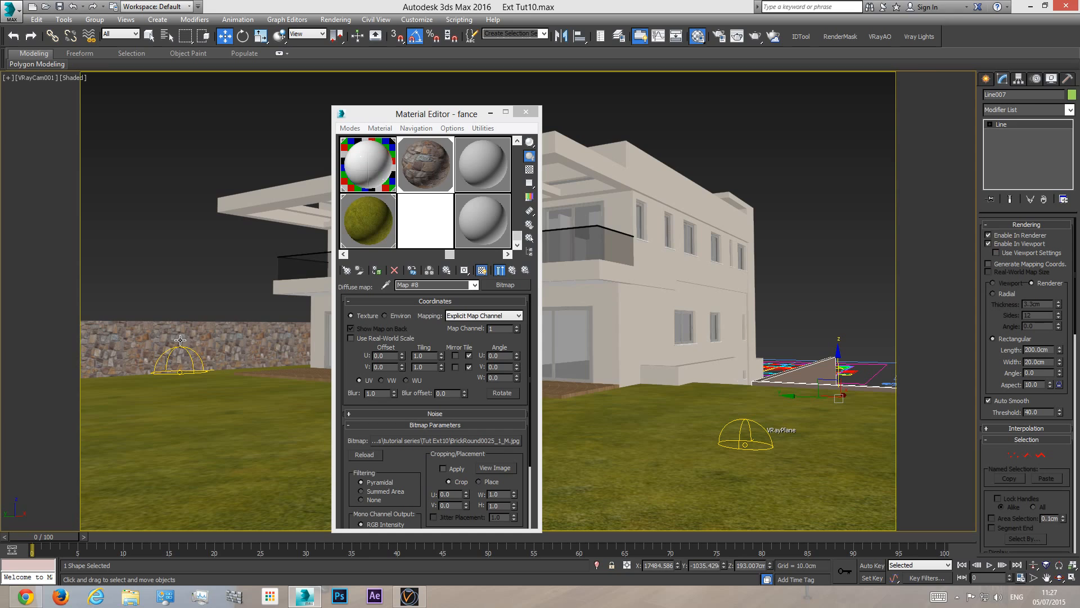
{"action": "right_click", "coordinate": [1014, 137]}
{"action": "left_click", "coordinate": [1009, 142]}
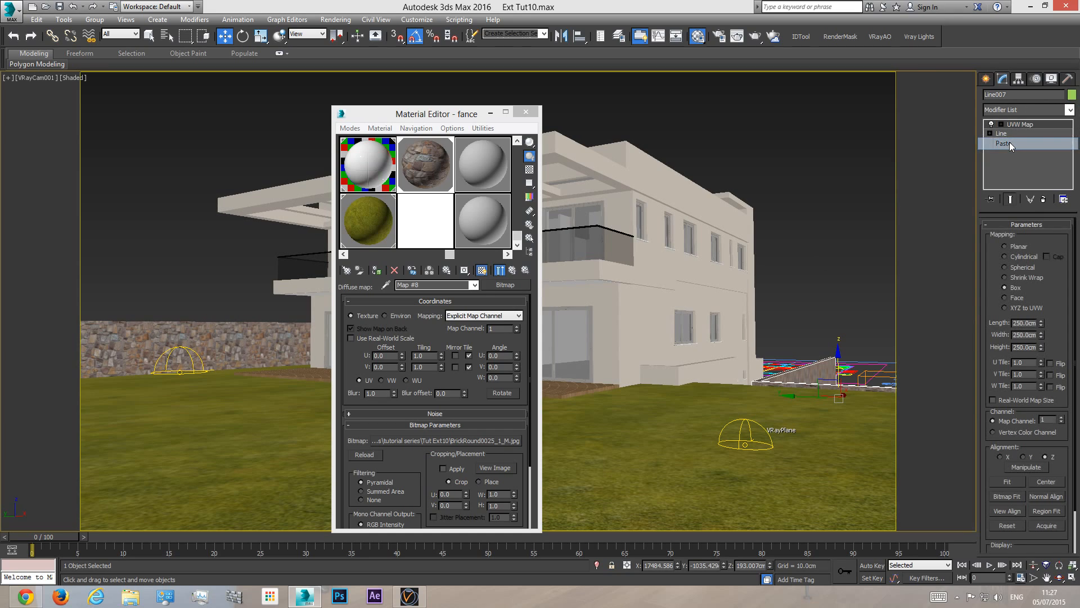
{"action": "left_click", "coordinate": [840, 292]}
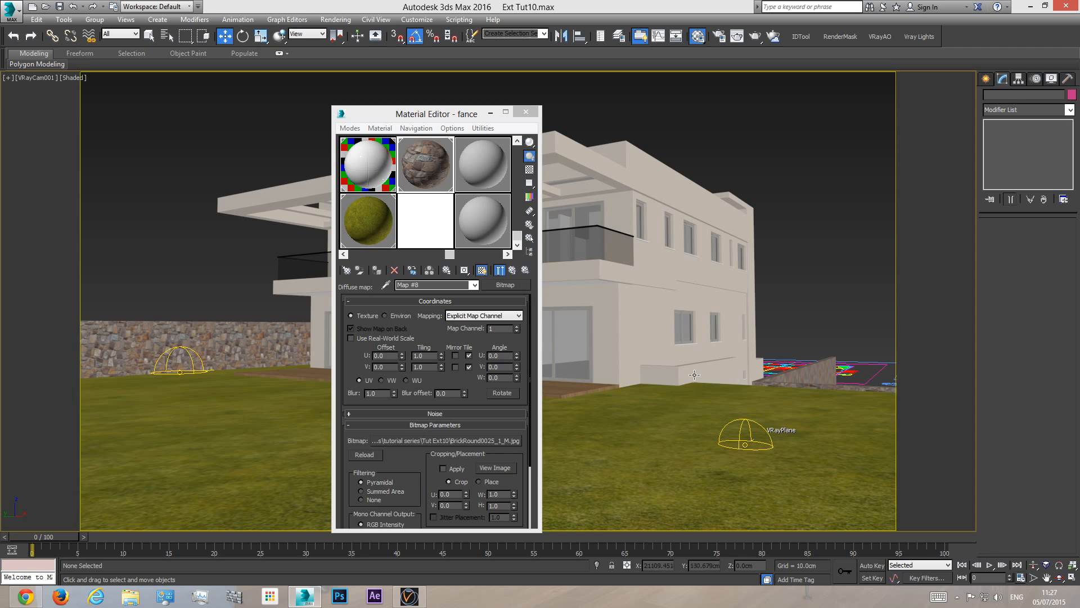
{"action": "left_click", "coordinate": [526, 111]}
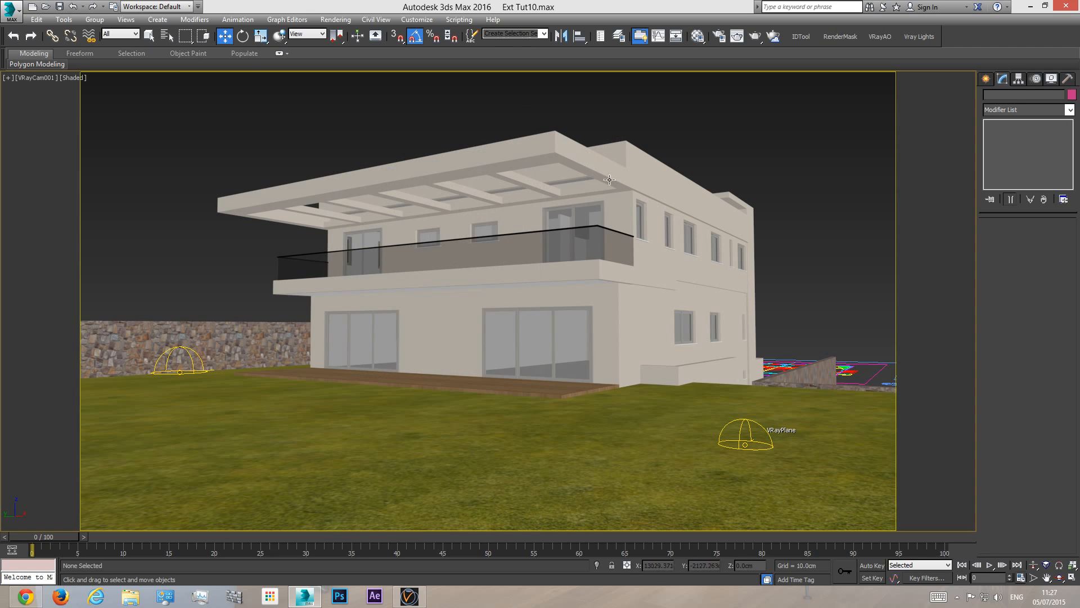
- Examine the stone walls around the lawn and beside the house in a perspective view, from the side and from above
{"action": "key", "text": "p"}
{"action": "left_click", "coordinate": [1059, 577]}
{"action": "left_click_drag", "start_coordinate": [366, 270], "coordinate": [548, 356]}
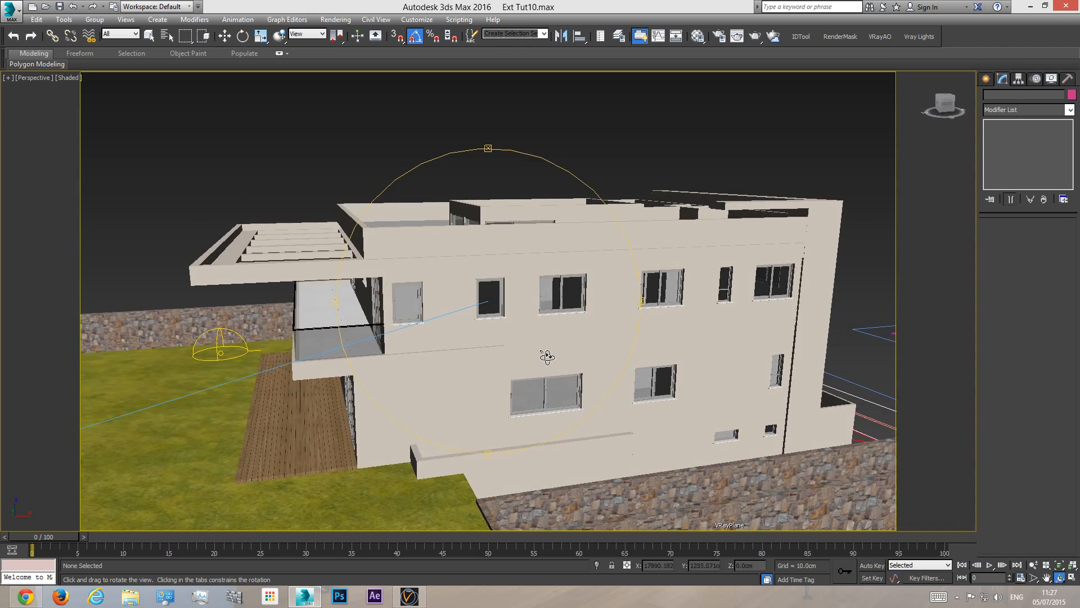
{"action": "scroll", "coordinate": [547, 356], "scroll_direction": "down", "scroll_amount": 3}
{"action": "middle_click_drag", "start_coordinate": [434, 330], "coordinate": [497, 344]}
{"action": "scroll", "coordinate": [363, 404], "scroll_direction": "up", "scroll_amount": 4}
{"action": "middle_click_drag", "start_coordinate": [324, 417], "coordinate": [384, 414]}
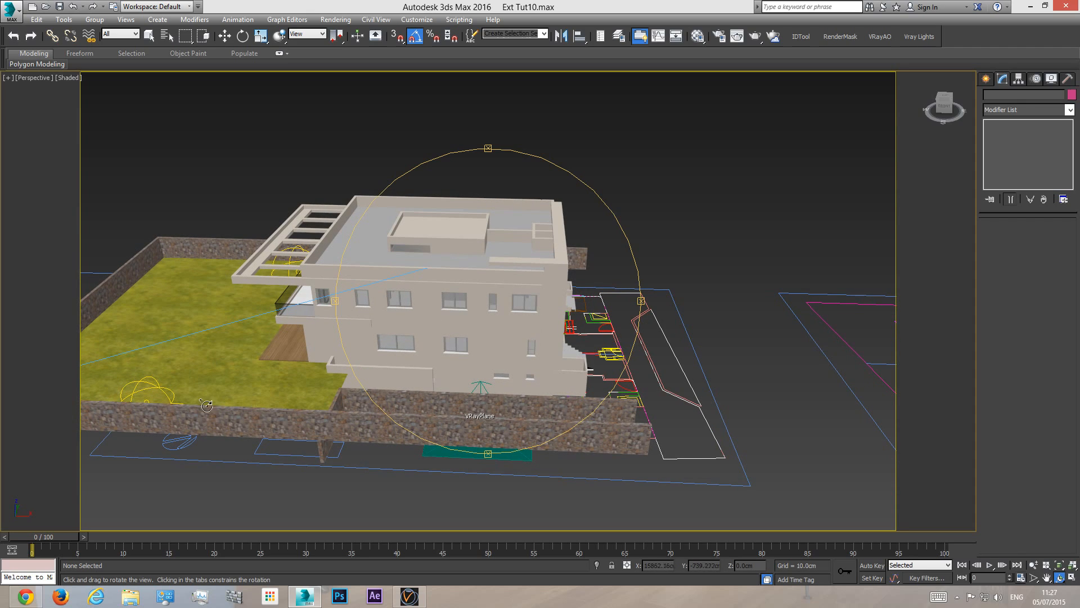
{"action": "left_click_drag", "start_coordinate": [571, 358], "coordinate": [575, 382]}
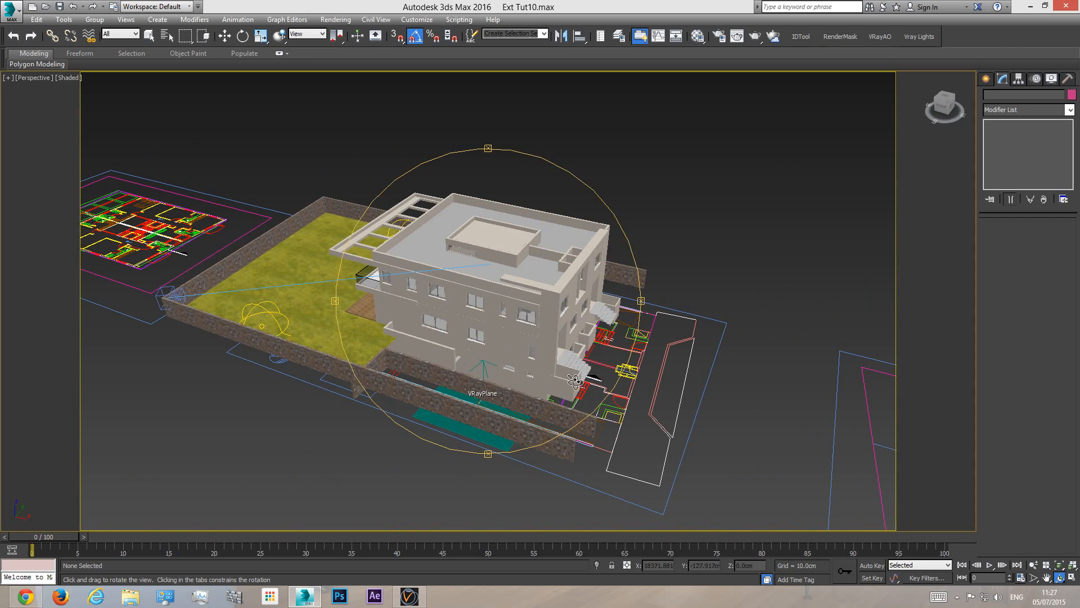
{"action": "key", "text": "w"}
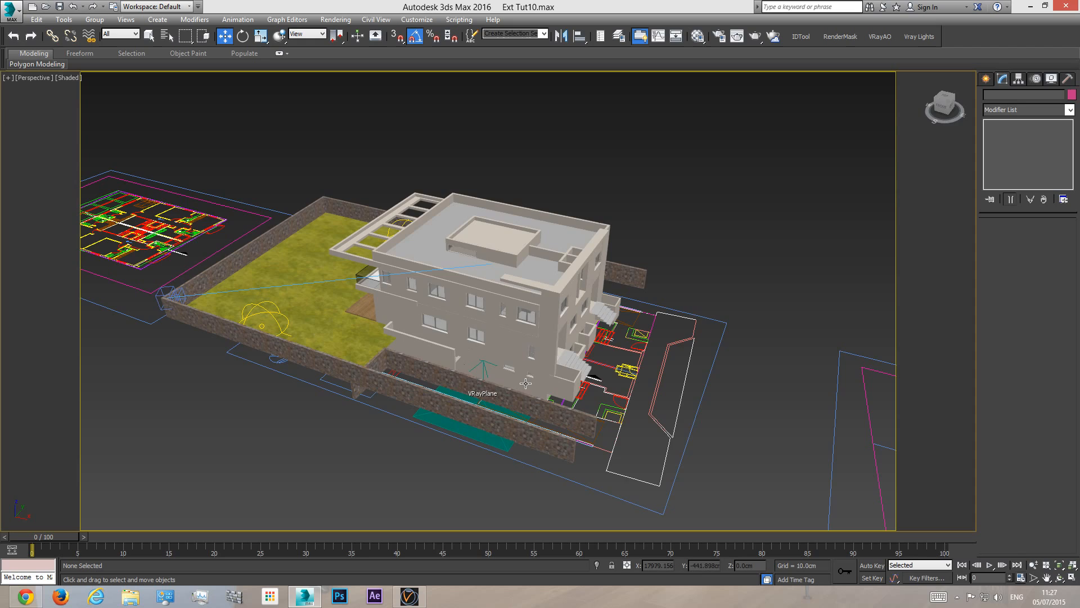
- Return to the VRayCam001 view, run a test V-Ray render, then stop it and close the frame buffer
{"action": "key", "text": "c"}
{"action": "left_click", "coordinate": [755, 37]}
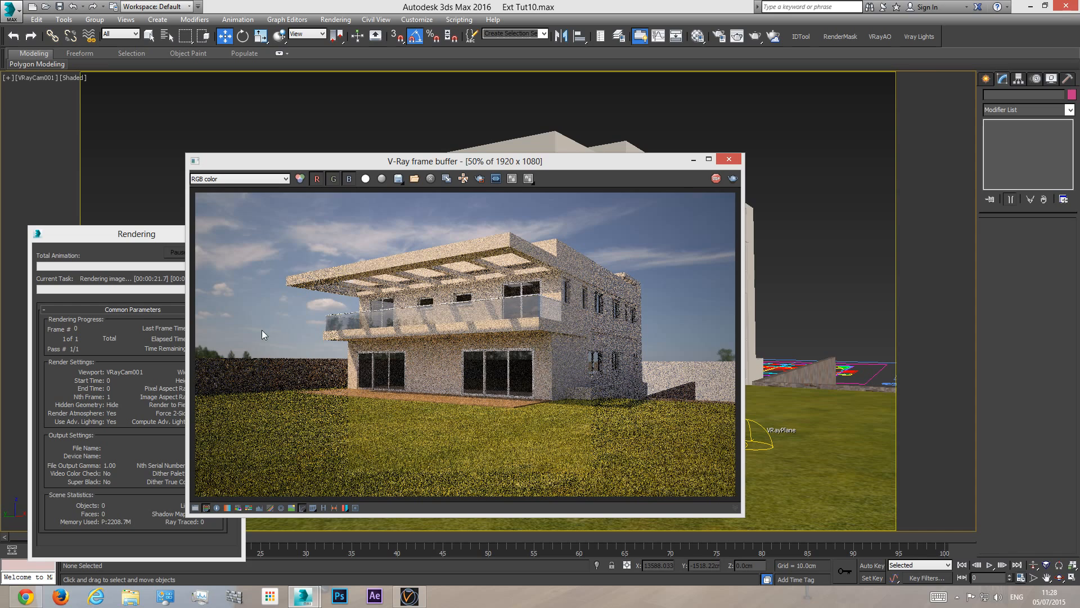
{"action": "left_click", "coordinate": [174, 275]}
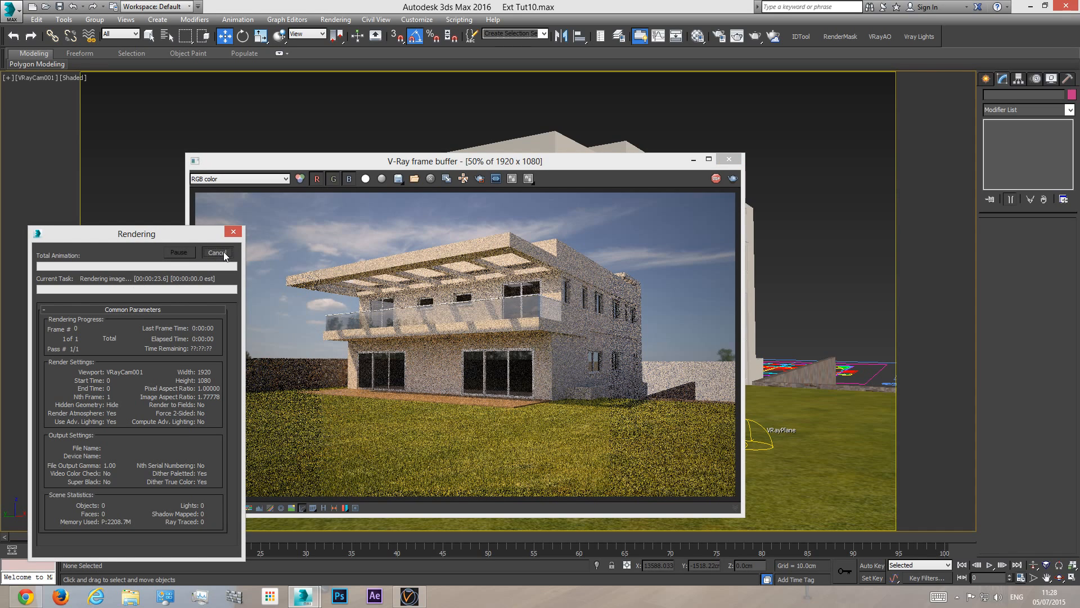
{"action": "left_click", "coordinate": [716, 178]}
{"action": "left_click", "coordinate": [730, 159]}
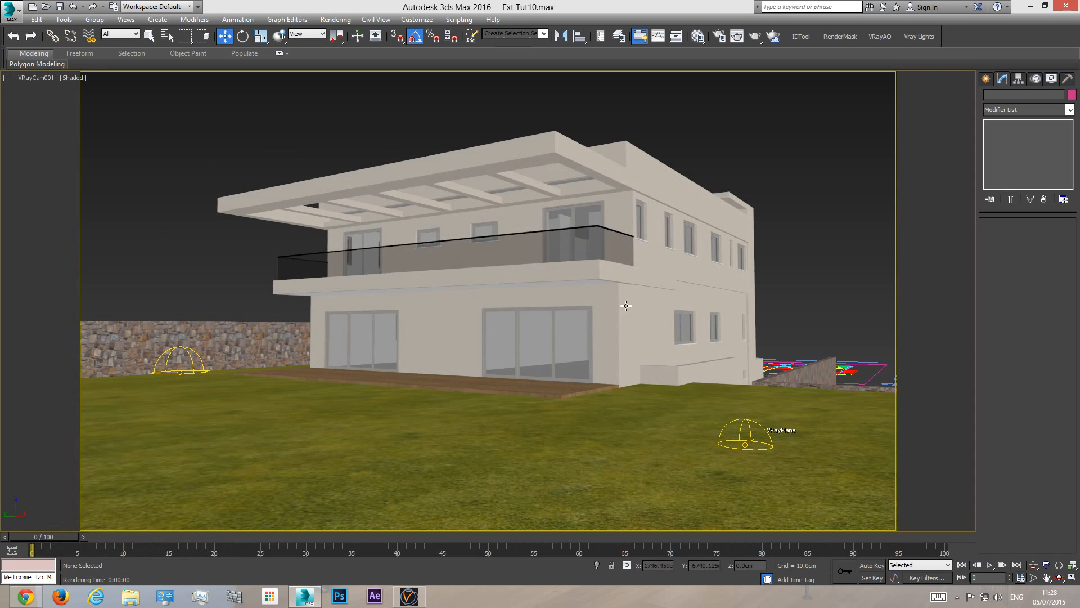
- In the perspective view, hide the Plan group containing the floor plan drawings
{"action": "key", "text": "p"}
{"action": "left_click", "coordinate": [1060, 577]}
{"action": "left_click_drag", "start_coordinate": [502, 342], "coordinate": [528, 355]}
{"action": "scroll", "coordinate": [528, 355], "scroll_direction": "down", "scroll_amount": 5}
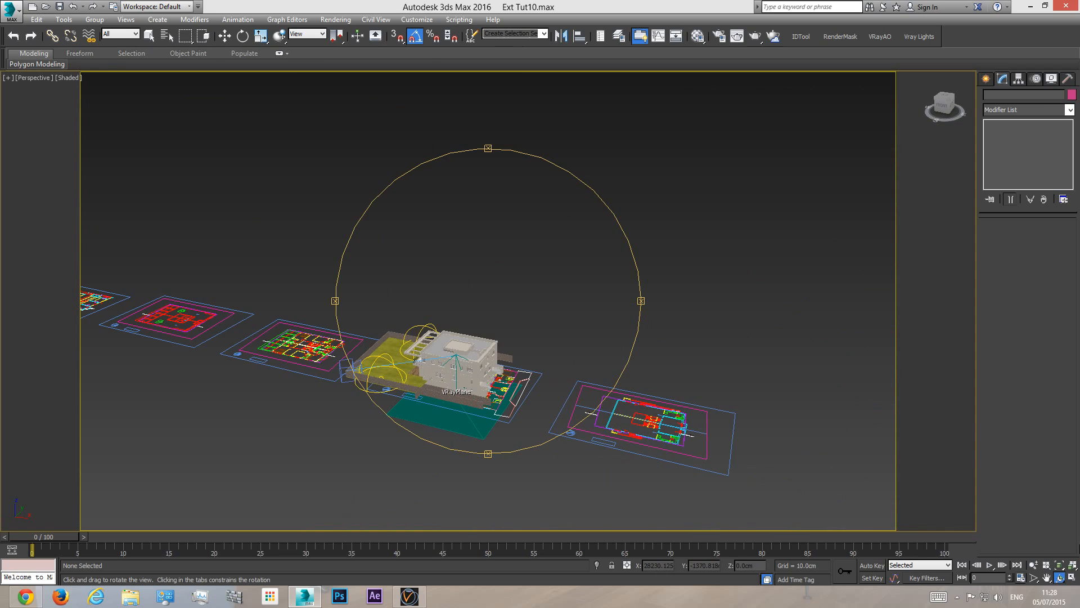
{"action": "key", "text": "w"}
{"action": "left_click", "coordinate": [679, 431]}
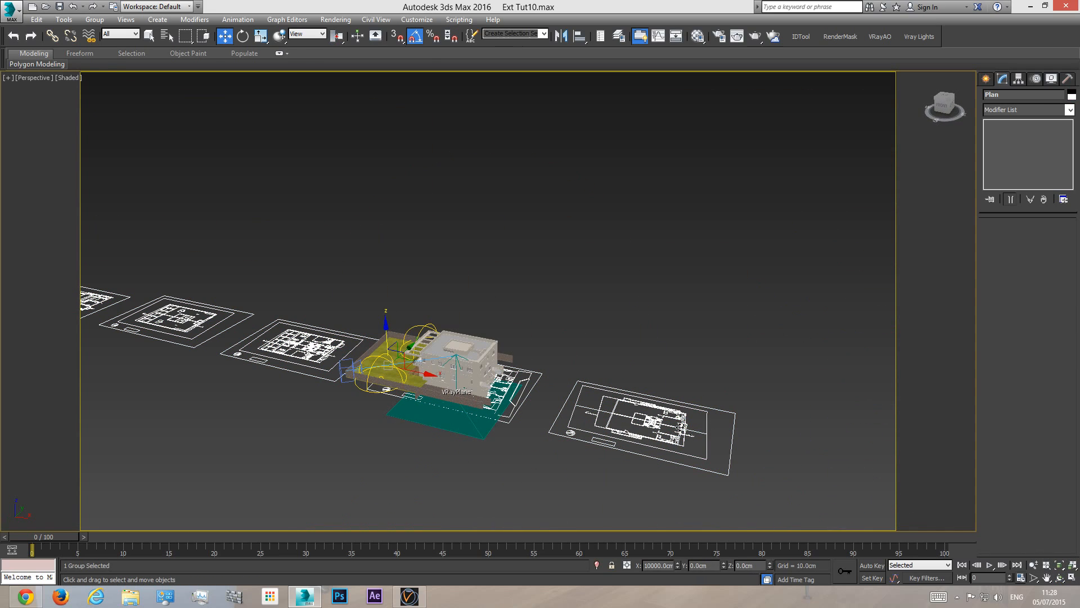
{"action": "right_click", "coordinate": [678, 431]}
{"action": "left_click", "coordinate": [721, 380]}
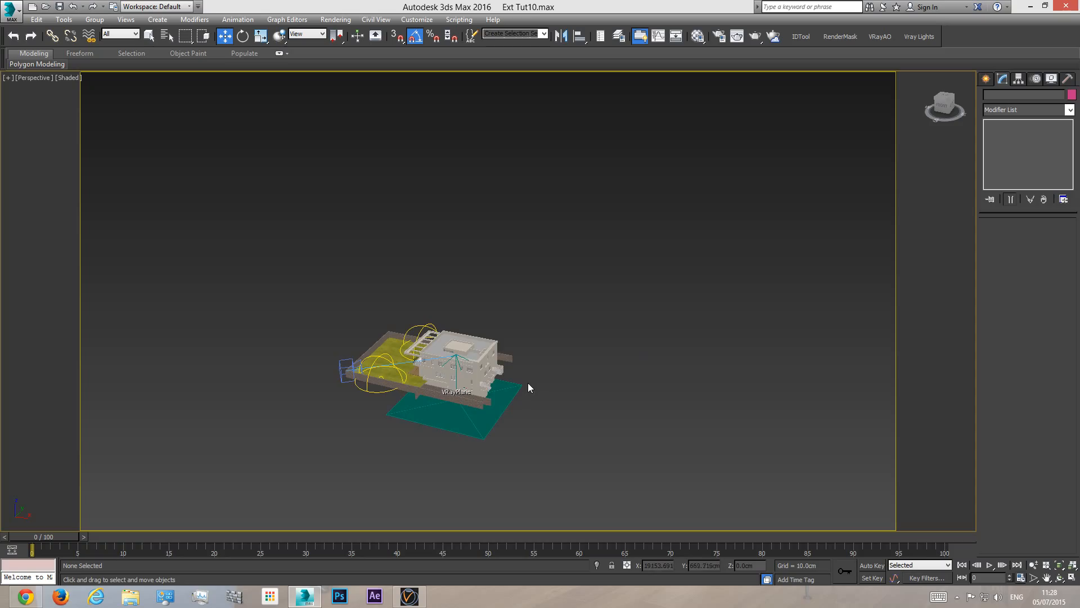
- Inspect the house and garden walls without the plans from the garden side, then return to the VRayCam001 view
{"action": "scroll", "coordinate": [529, 384], "scroll_direction": "up", "scroll_amount": 5}
{"action": "left_click", "coordinate": [1060, 565]}
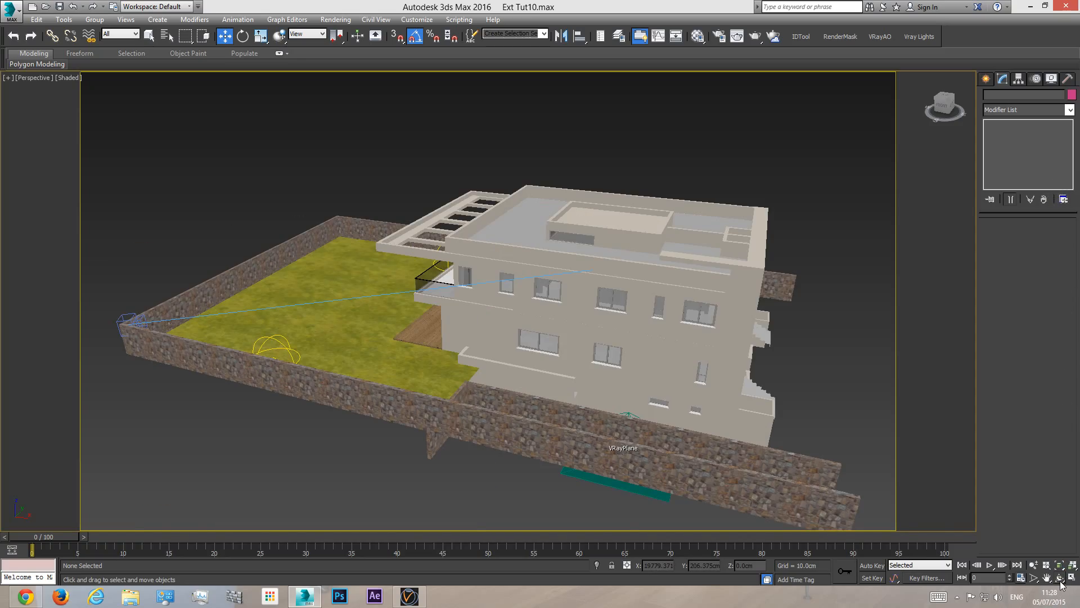
{"action": "left_click", "coordinate": [1060, 578]}
{"action": "left_click_drag", "start_coordinate": [507, 322], "coordinate": [365, 294]}
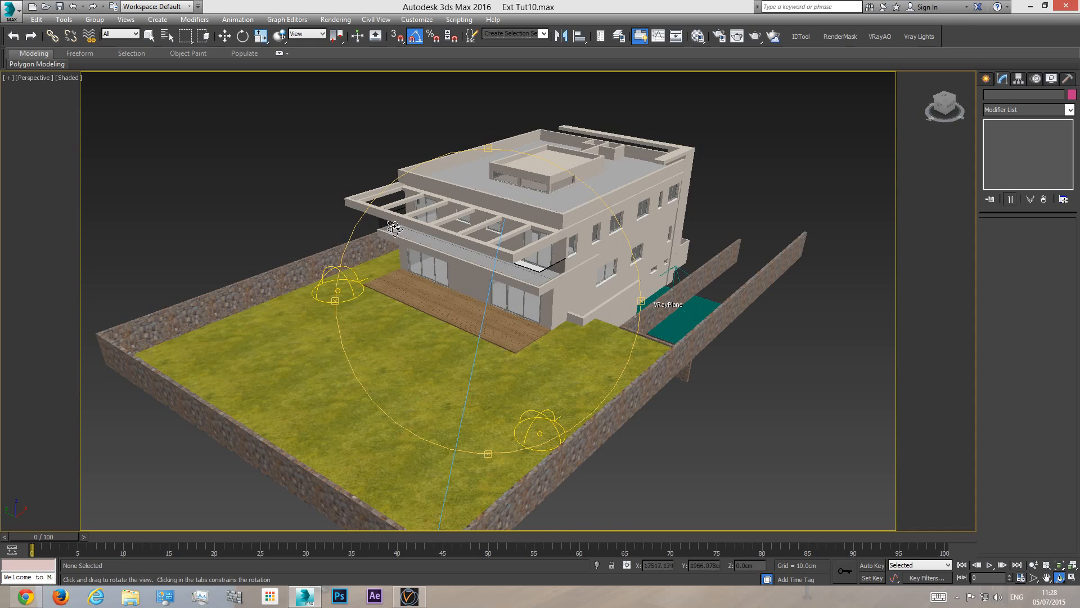
{"action": "left_click_drag", "start_coordinate": [590, 324], "coordinate": [614, 336]}
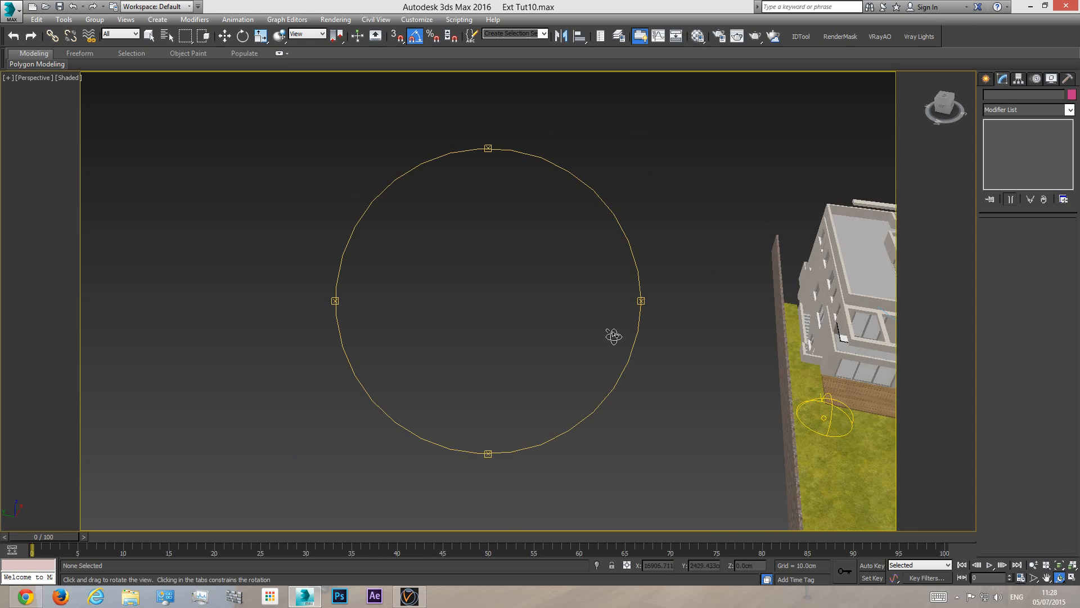
{"action": "key", "text": "c"}
{"action": "key", "text": "w"}
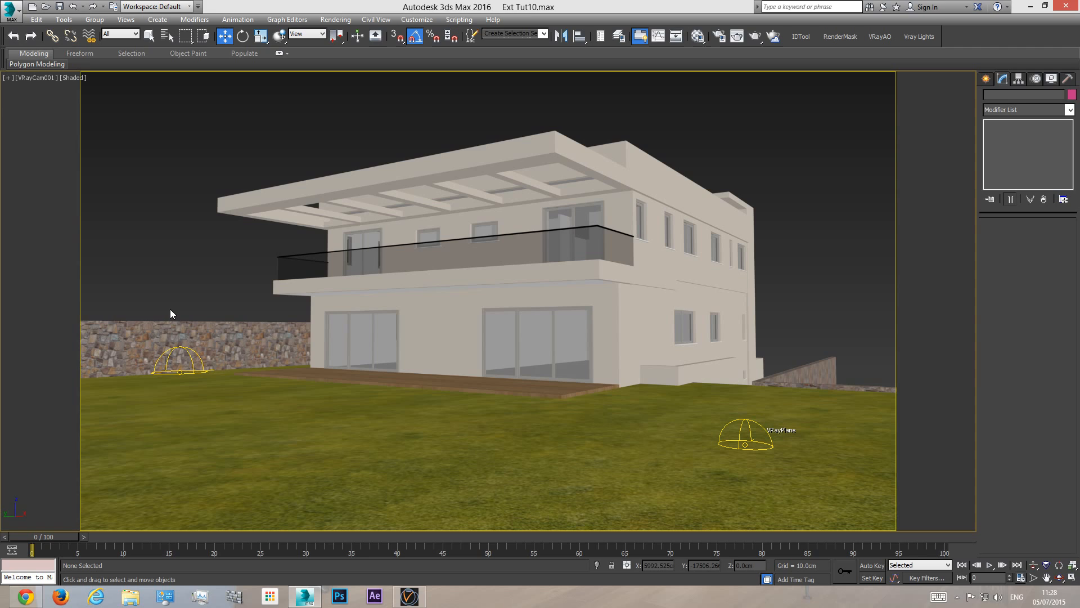
- Examine the area around the pergola, deck, roof and boundary wall in a perspective view
{"action": "key", "text": "p"}
{"action": "left_click", "coordinate": [1059, 577]}
{"action": "left_click_drag", "start_coordinate": [505, 343], "coordinate": [439, 346]}
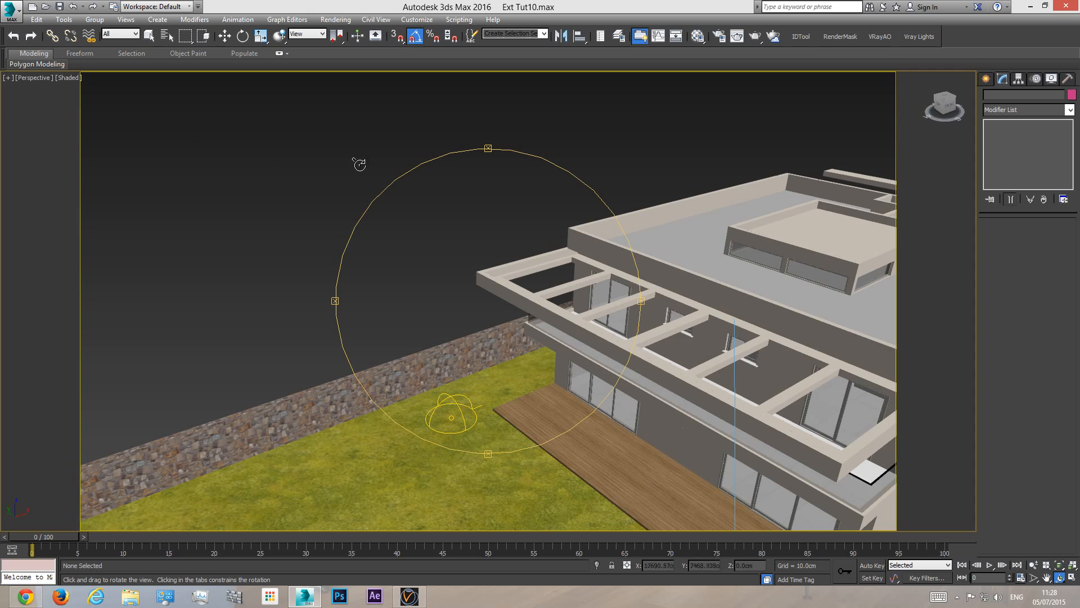
{"action": "key", "text": "w"}
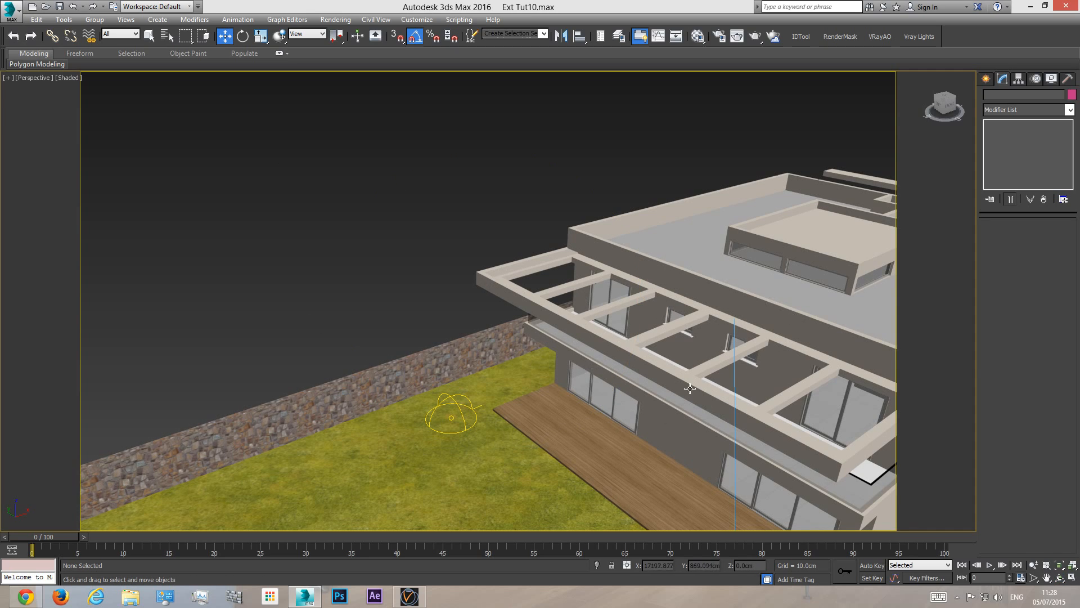
{"action": "middle_click_drag", "start_coordinate": [775, 343], "coordinate": [744, 341]}
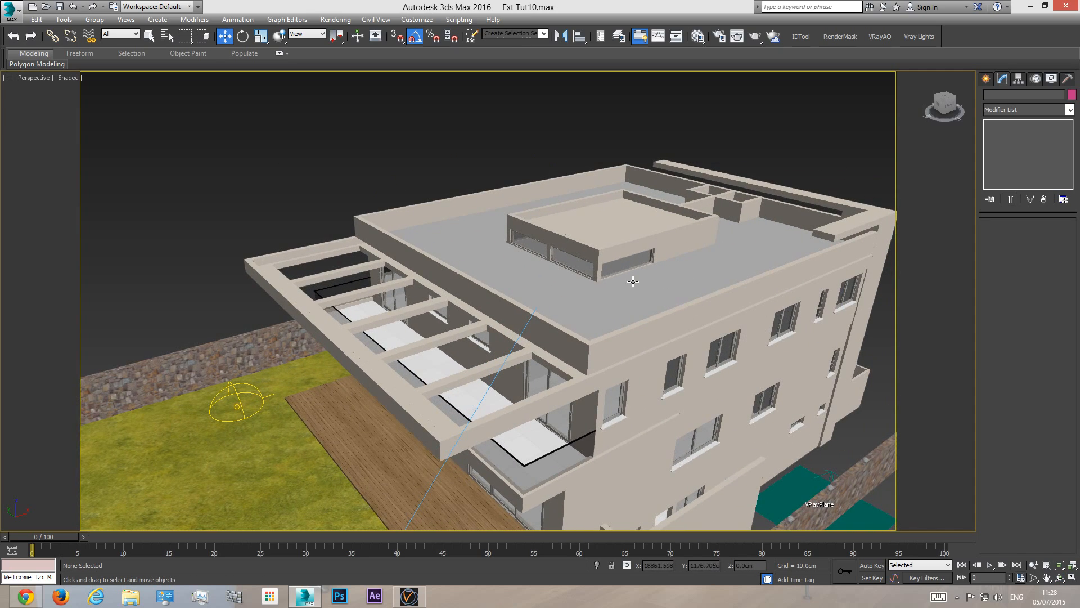
{"action": "middle_click_drag", "start_coordinate": [630, 280], "coordinate": [640, 286]}
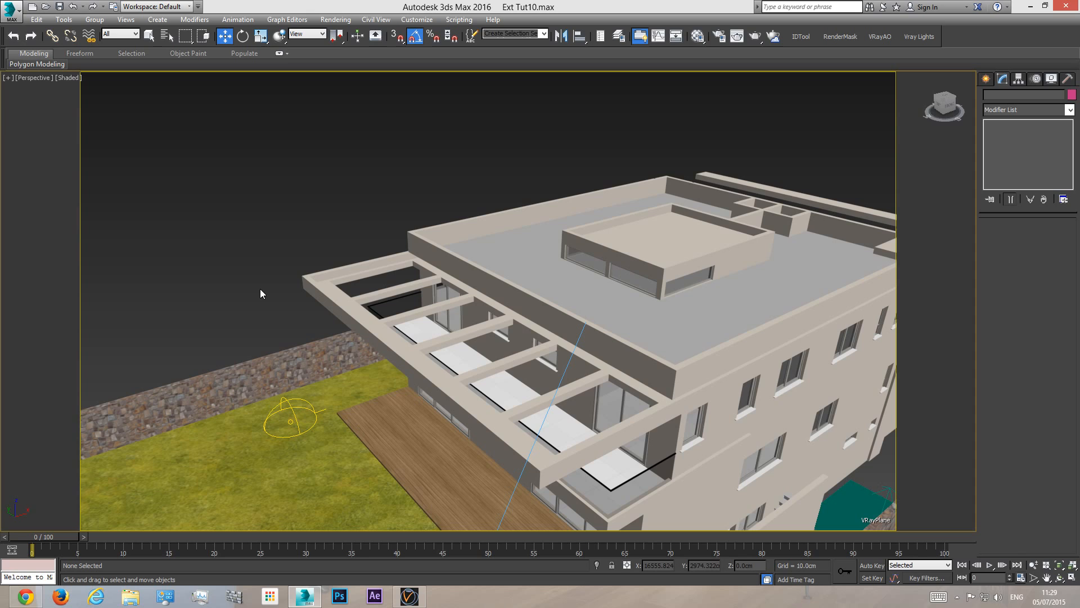
{"action": "middle_click_drag", "start_coordinate": [268, 324], "coordinate": [285, 322]}
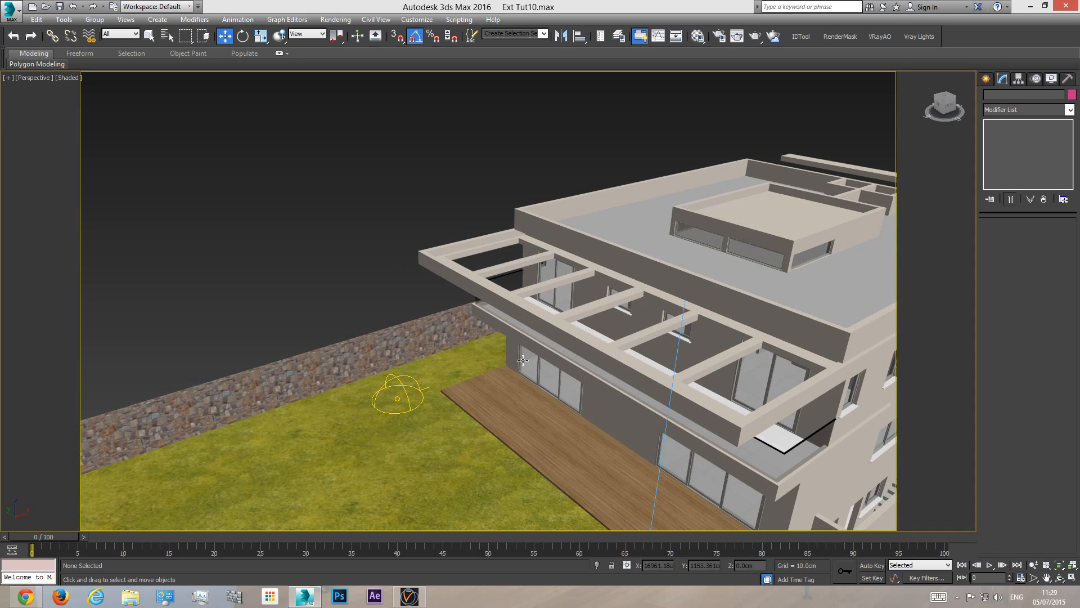
- Switch to Chrome, view the tree previews of Archmodels vol. 106 in the Evermotion shop and return to the shop's front page
{"action": "left_click", "coordinate": [25, 596]}
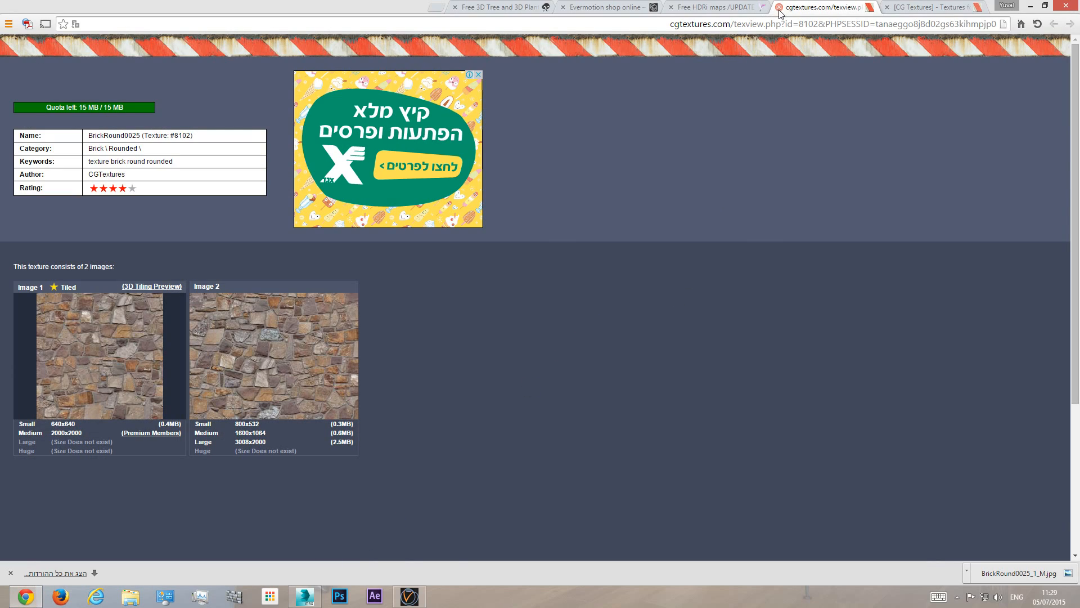
{"action": "left_click", "coordinate": [592, 12]}
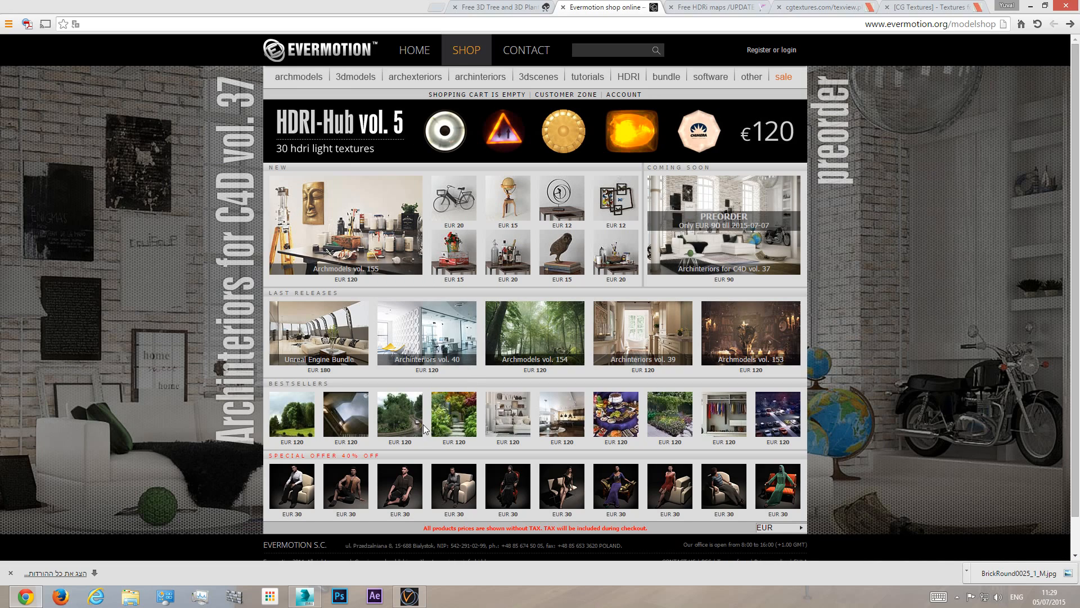
{"action": "left_click", "coordinate": [397, 414]}
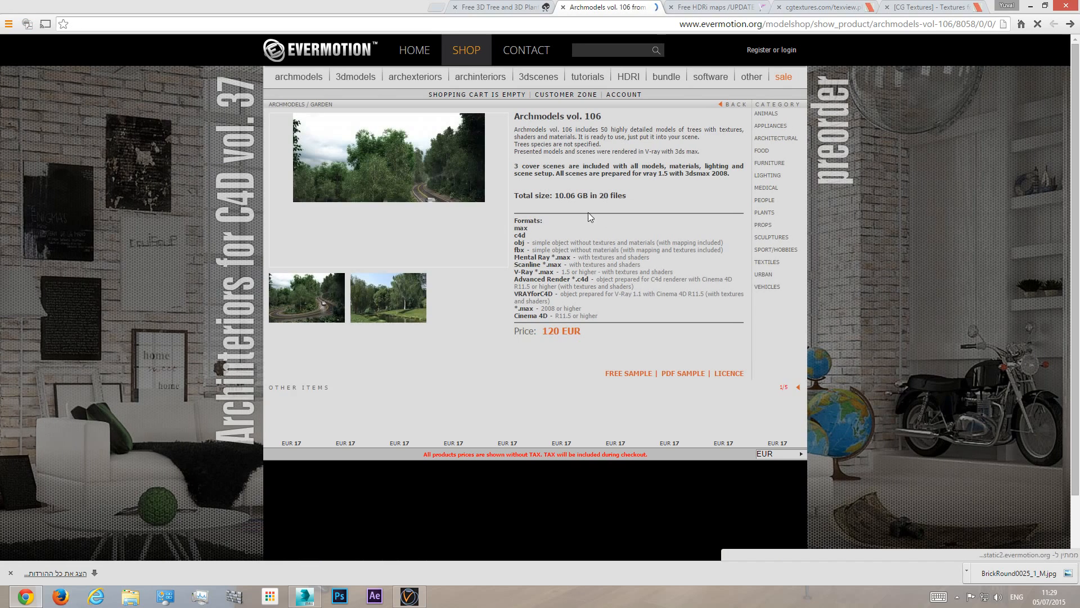
{"action": "left_click", "coordinate": [404, 297]}
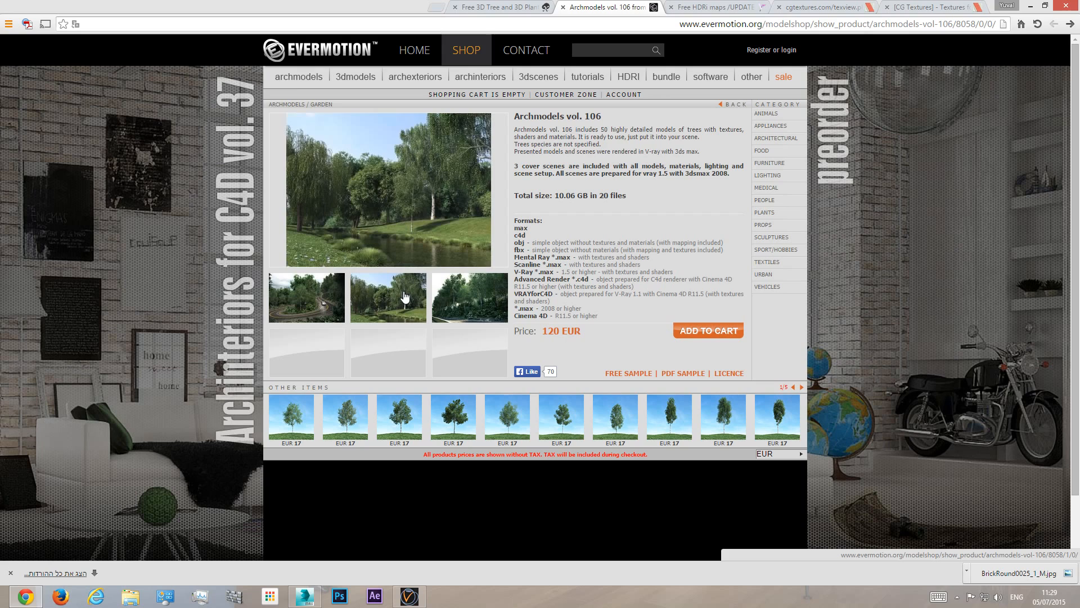
{"action": "left_click", "coordinate": [482, 297]}
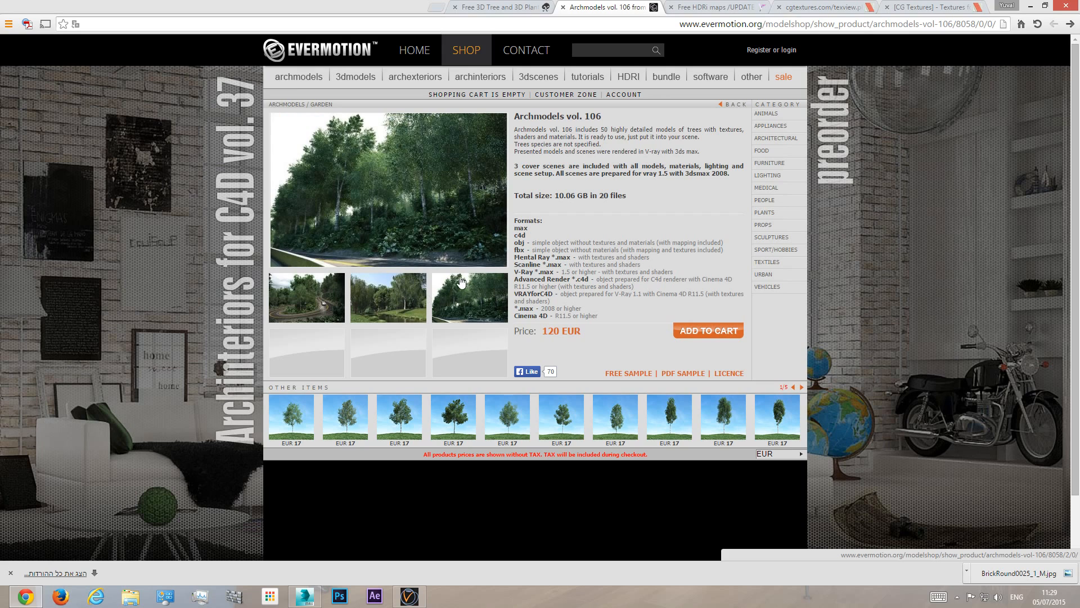
{"action": "left_click", "coordinate": [1069, 25]}
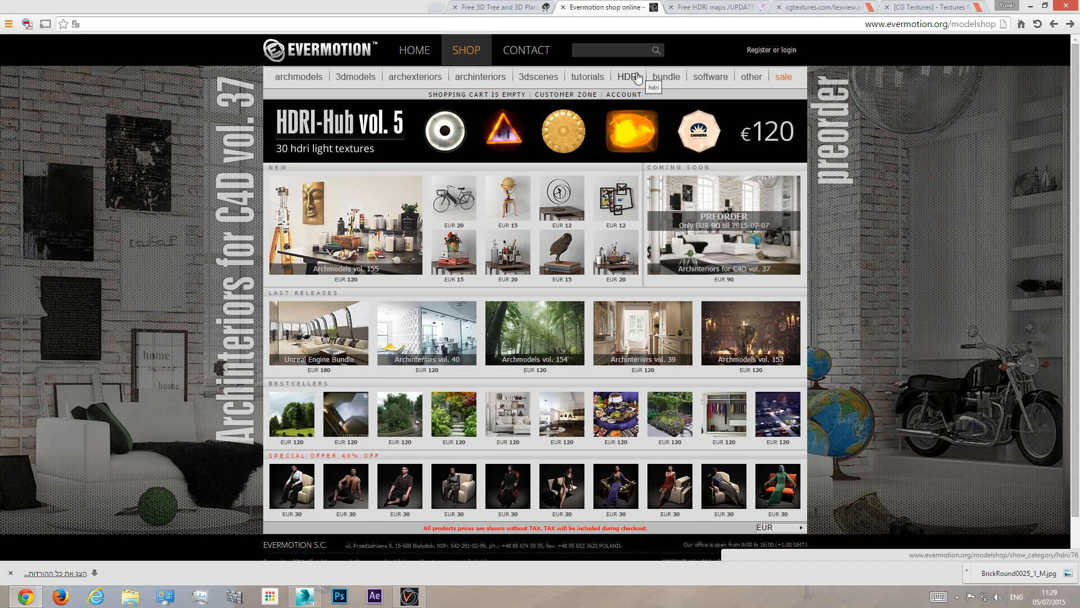
- Look over the Xfrog shop's samples page with its software trials and free 3D plants
{"action": "left_click", "coordinate": [499, 8]}
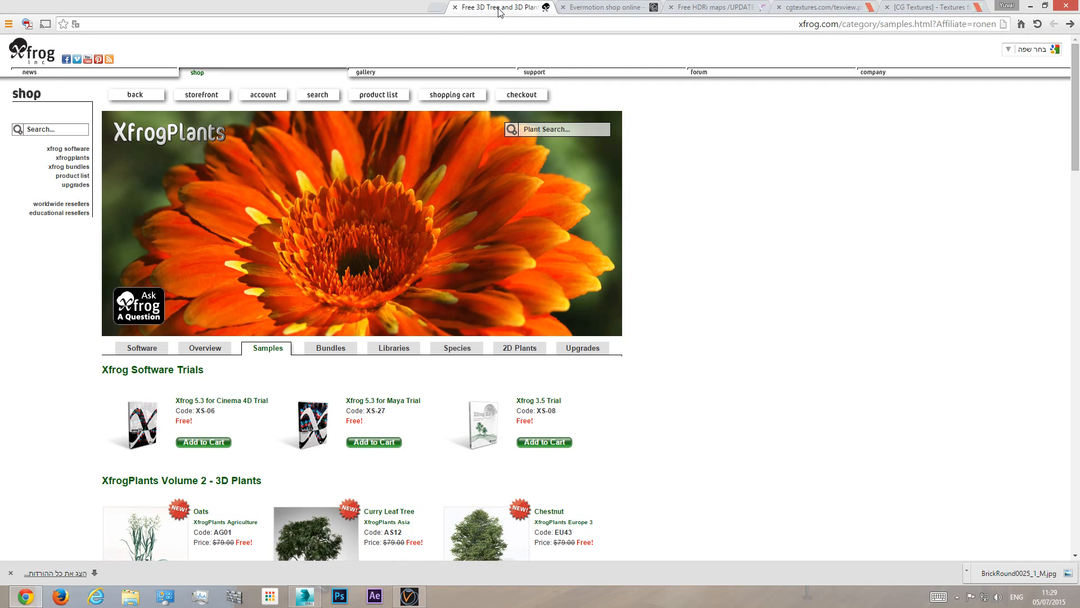
{"action": "scroll", "coordinate": [447, 374], "scroll_direction": "down", "scroll_amount": 3}
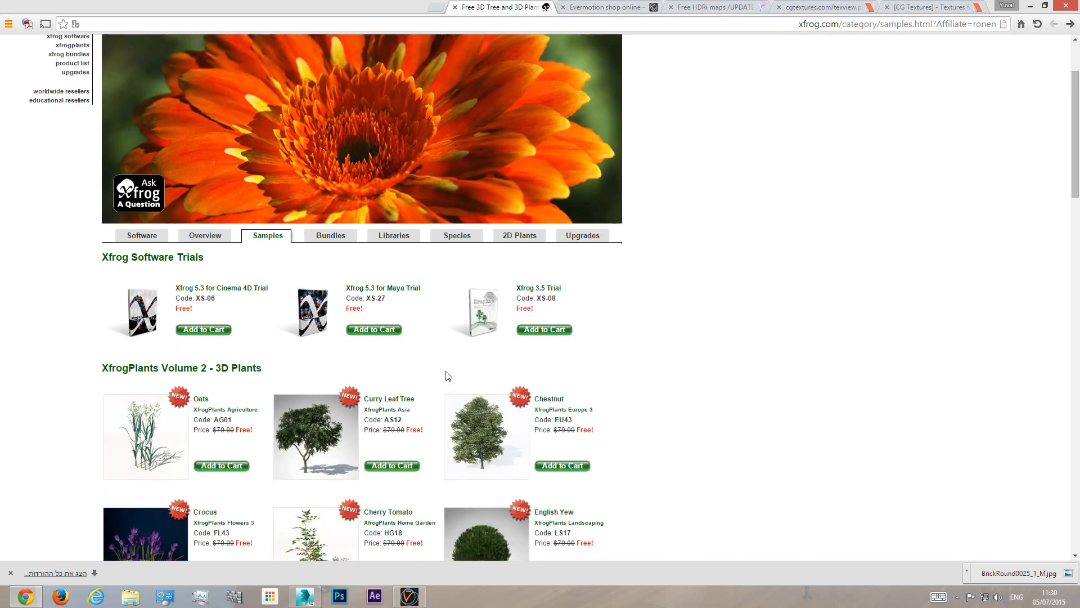
{"action": "scroll", "coordinate": [456, 379], "scroll_direction": "up", "scroll_amount": 3}
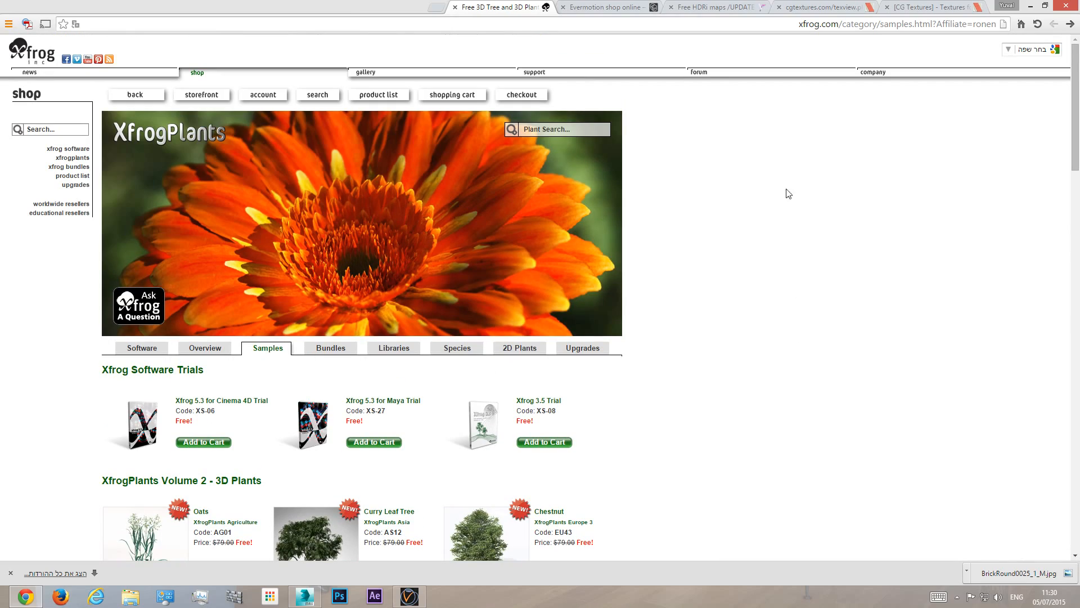
- Switch to the Viz-People free HDRi maps page and browse the site's Free Stuff section as far as the free tree models
{"action": "left_click", "coordinate": [709, 9]}
{"action": "scroll", "coordinate": [492, 264], "scroll_direction": "up", "scroll_amount": 3}
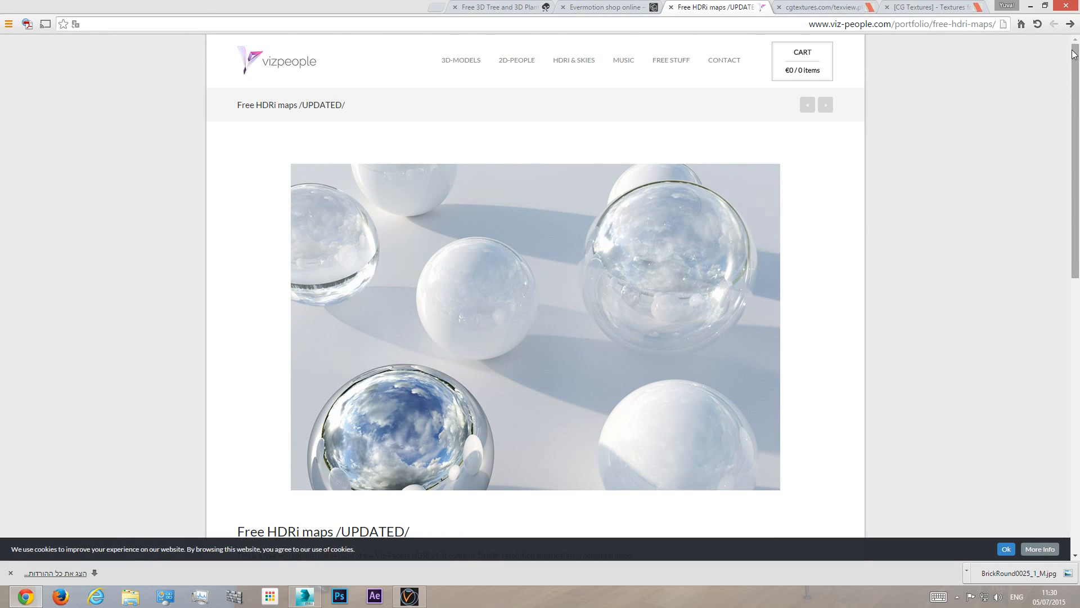
{"action": "left_click", "coordinate": [1071, 24]}
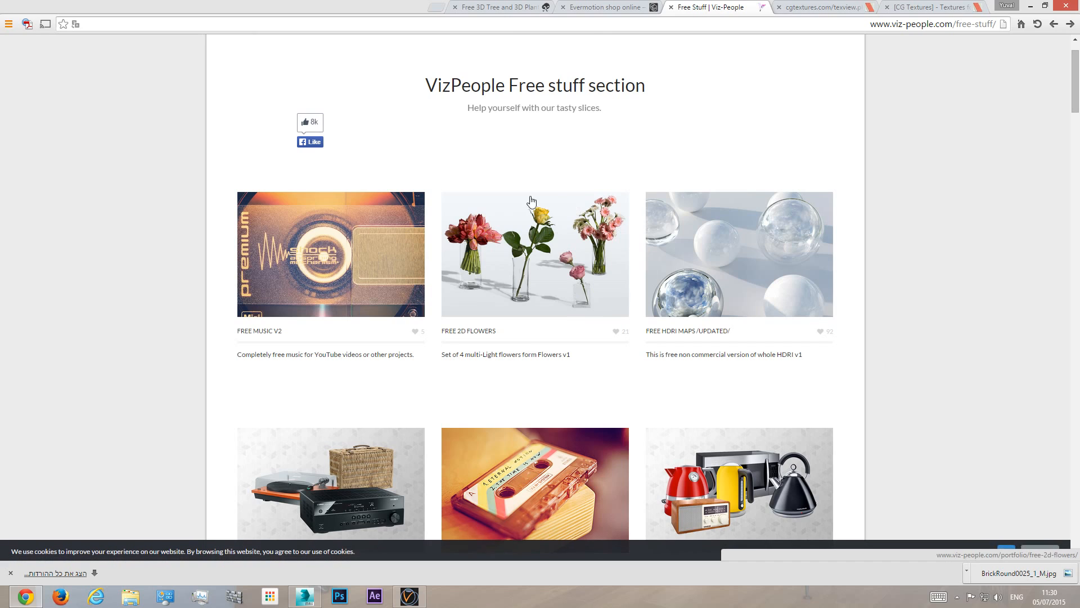
{"action": "scroll", "coordinate": [750, 294], "scroll_direction": "down", "scroll_amount": 7}
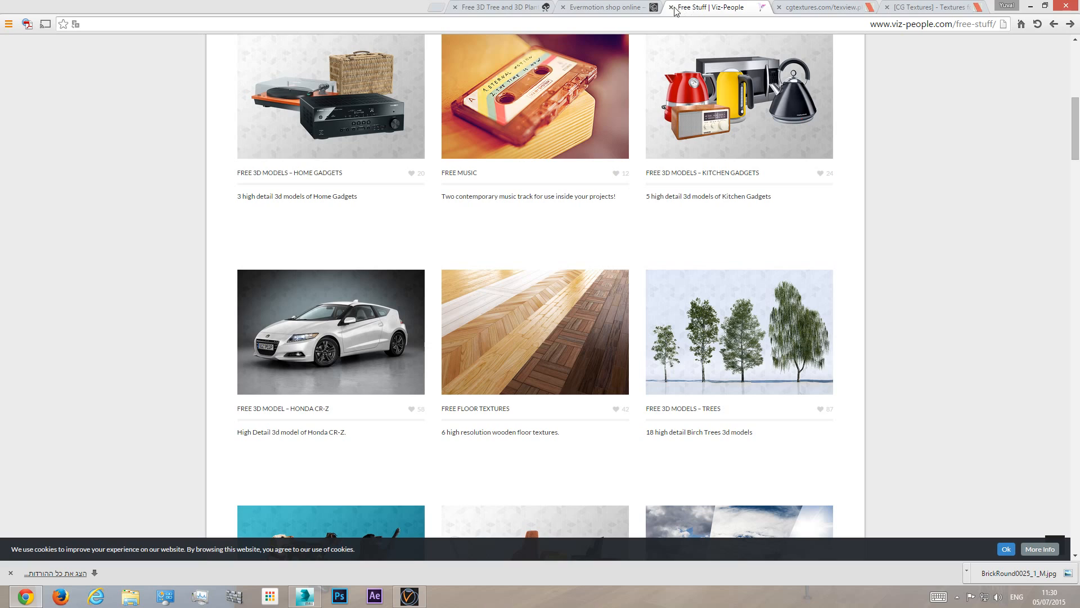
- Return to the Xfrog samples page, look through the free XfrogPlants Volume 2 models and close the browser's downloads bar
{"action": "left_click", "coordinate": [499, 9]}
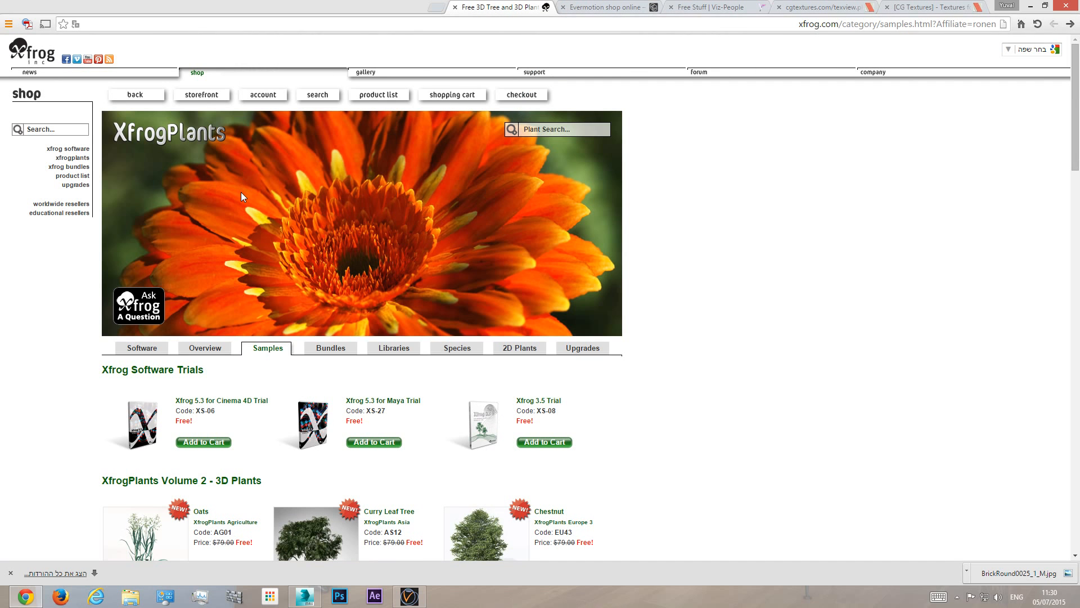
{"action": "scroll", "coordinate": [419, 341], "scroll_direction": "down", "scroll_amount": 2}
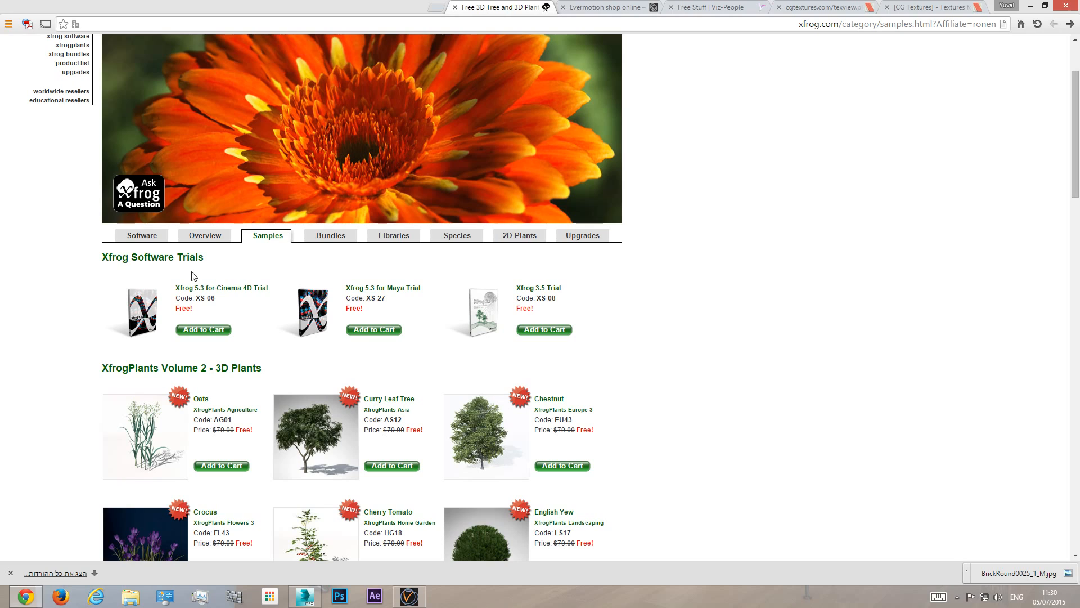
{"action": "scroll", "coordinate": [477, 336], "scroll_direction": "down", "scroll_amount": 2}
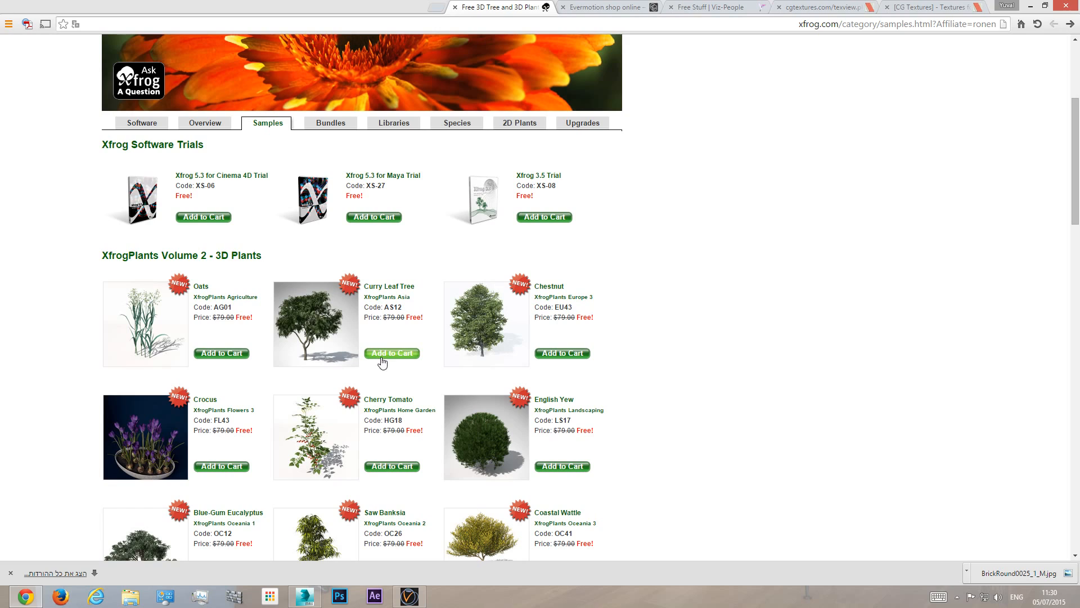
{"action": "left_click", "coordinate": [11, 573]}
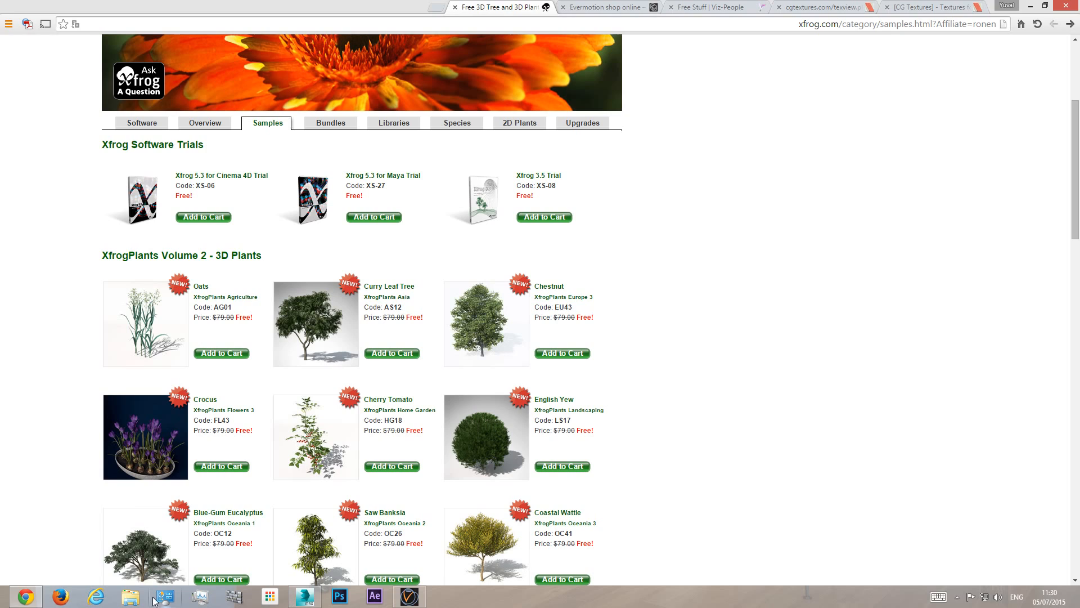
- Switch to File Explorer, open AS12_Murraya_koenigii_Curry_Leaf_Tree_MAX_VRAY.zip from Downloads and dismiss the WinRAR licence reminder
{"action": "left_click", "coordinate": [130, 597]}
{"action": "left_click", "coordinate": [547, 288]}
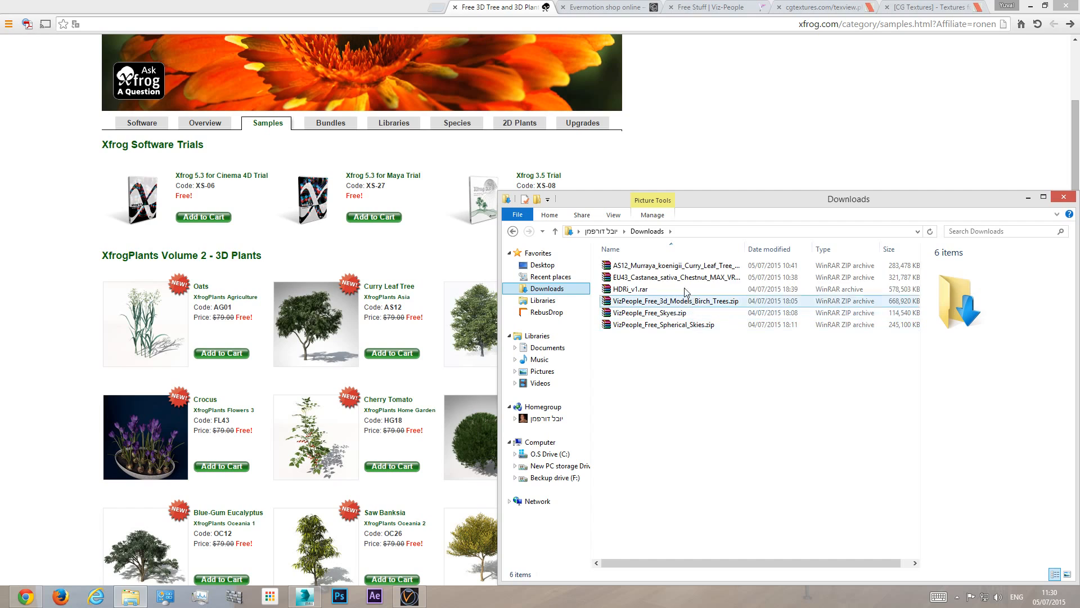
{"action": "left_click", "coordinate": [664, 266]}
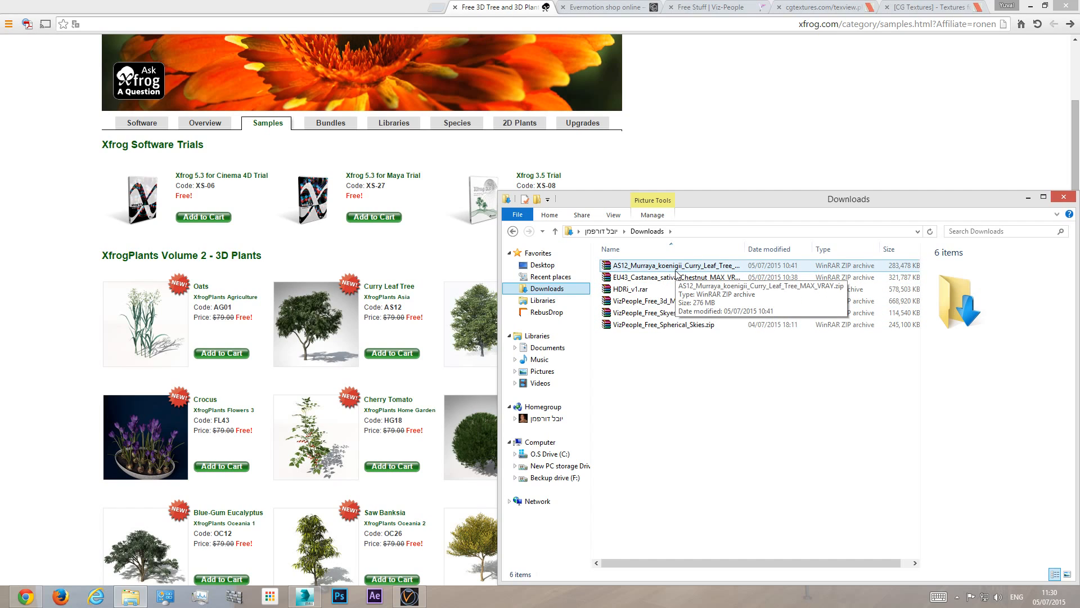
{"action": "double_click", "coordinate": [744, 249]}
{"action": "left_click", "coordinate": [705, 287]}
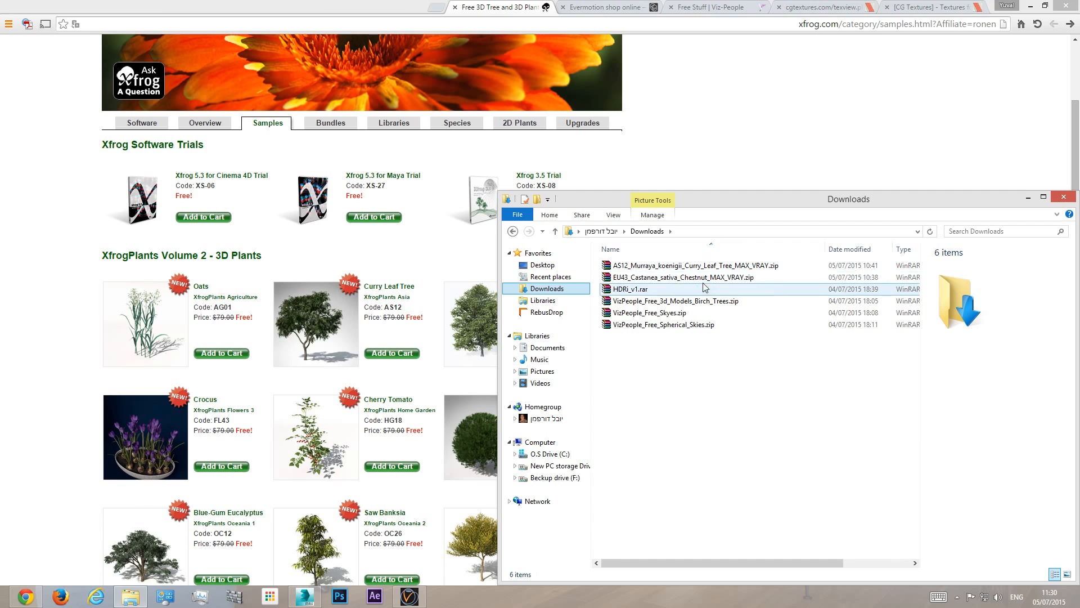
{"action": "left_click", "coordinate": [680, 266]}
{"action": "double_click", "coordinate": [669, 267]}
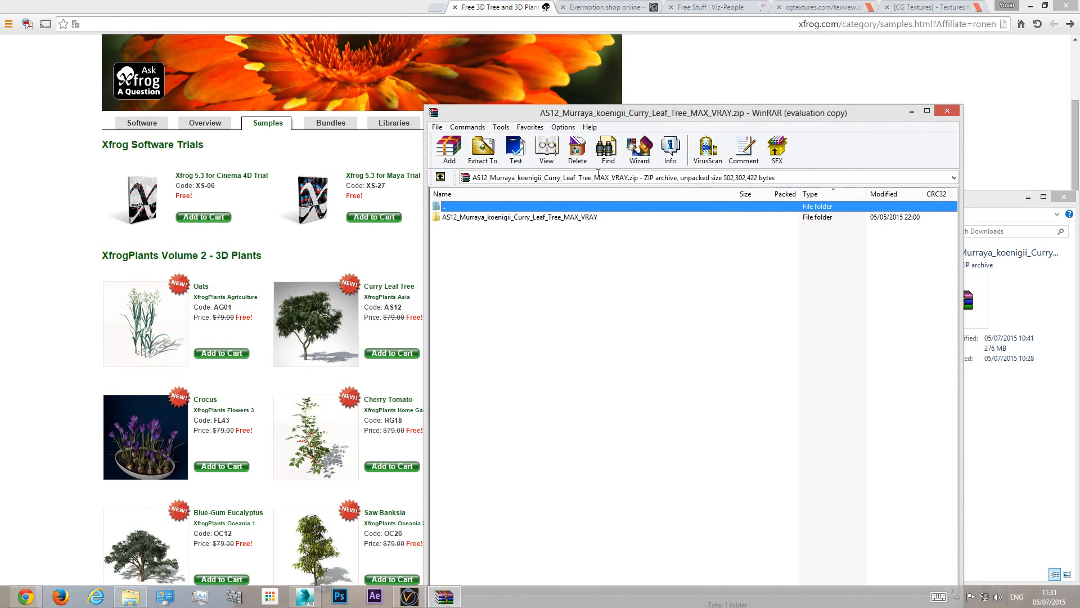
{"action": "left_click_drag", "start_coordinate": [616, 117], "coordinate": [866, 300]}
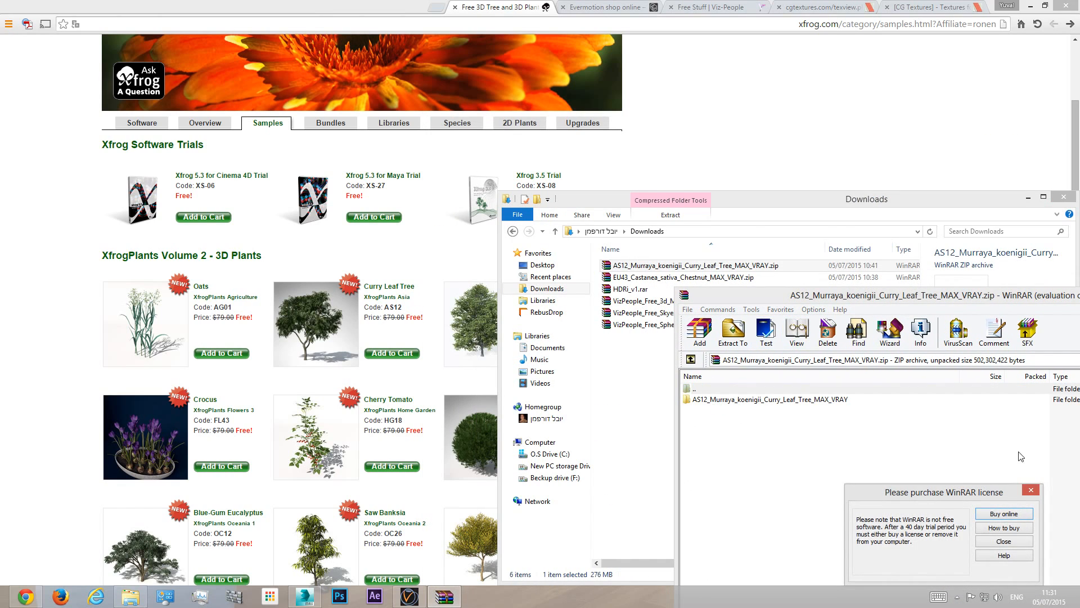
{"action": "left_click", "coordinate": [1032, 490]}
- Open the Tut Ext10 folder inside 6 - InOffice Projects, tutorial series on the E: drive
{"action": "left_click", "coordinate": [557, 465]}
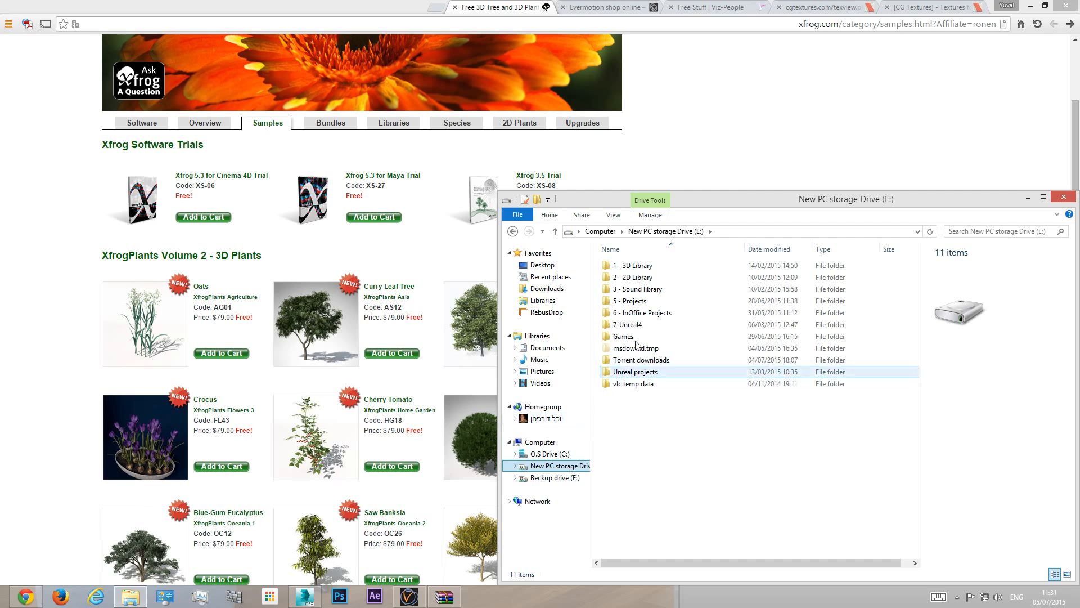
{"action": "double_click", "coordinate": [640, 313]}
{"action": "double_click", "coordinate": [639, 265]}
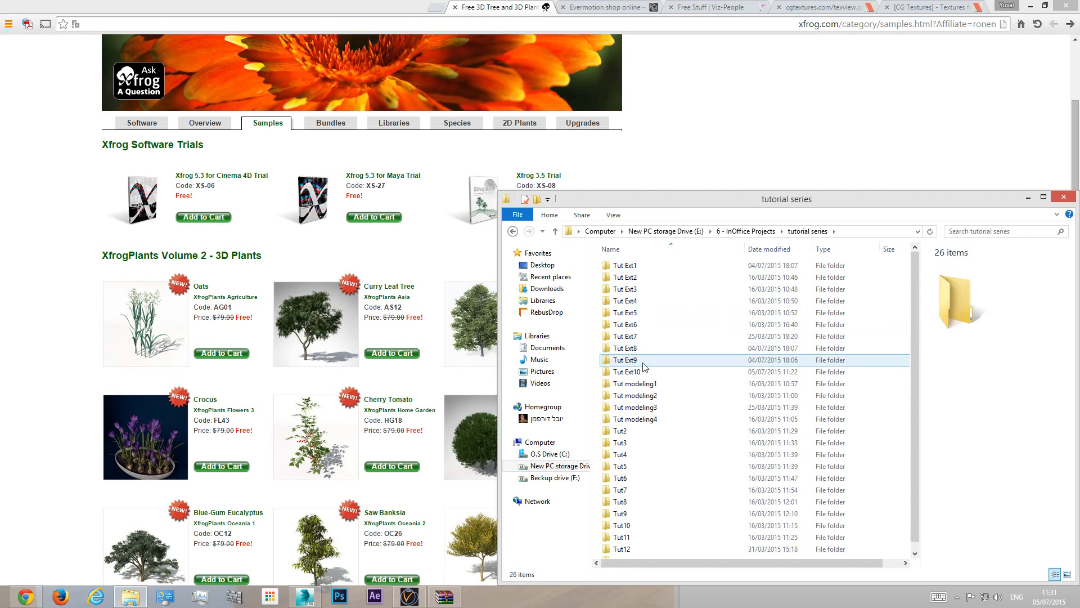
{"action": "double_click", "coordinate": [641, 367]}
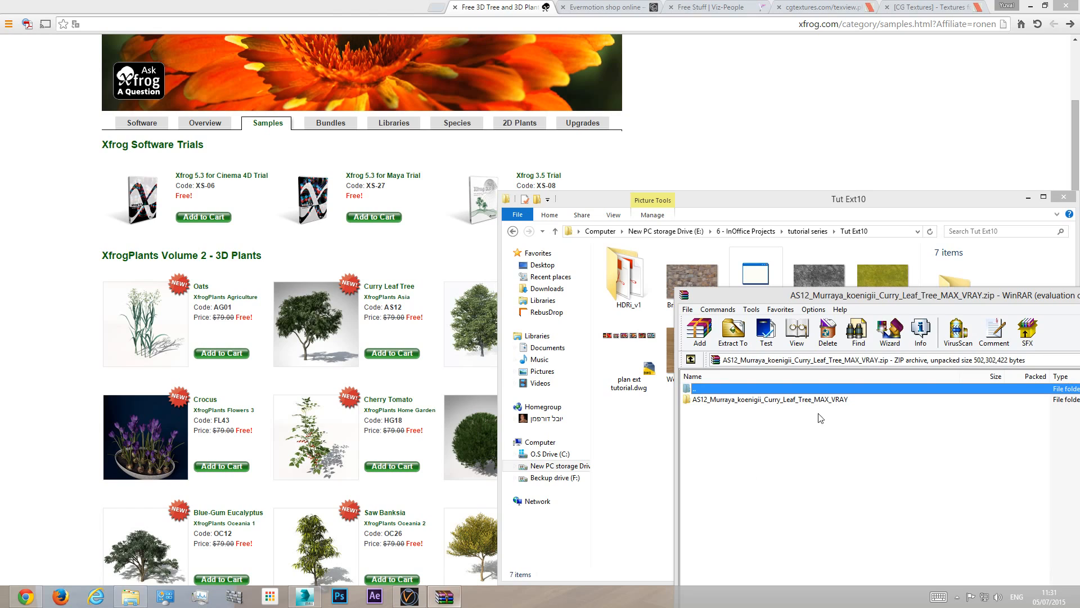
- Extract the AS12_Murraya_koenigii_Curry_Leaf_Tree_MAX_VRAY folder into Tut Ext10 and close the archive
{"action": "left_click_drag", "start_coordinate": [754, 402], "coordinate": [647, 433]}
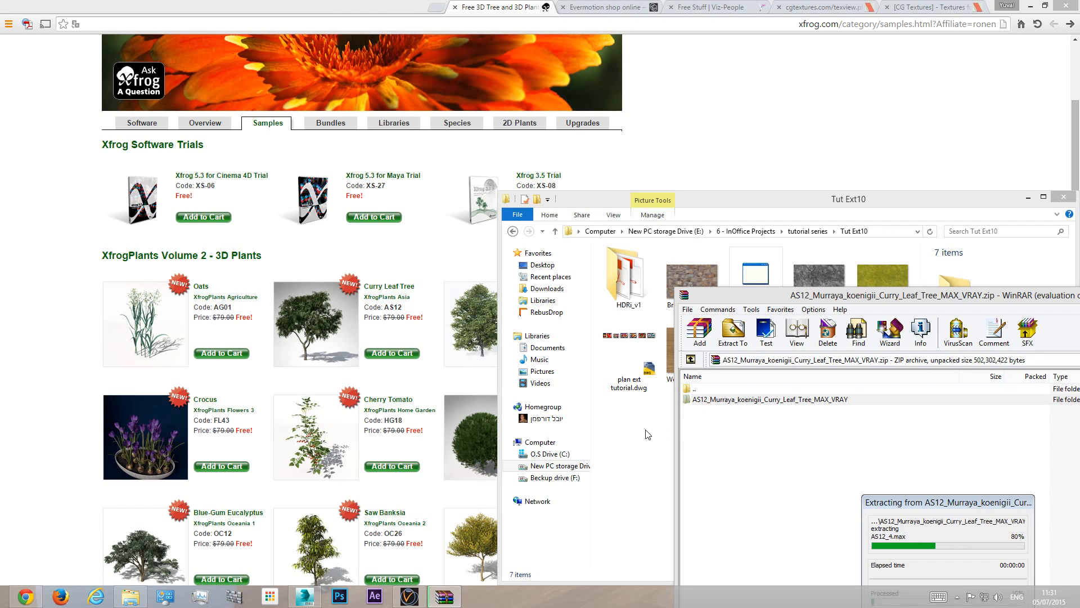
{"action": "left_click_drag", "start_coordinate": [758, 293], "coordinate": [908, 298]}
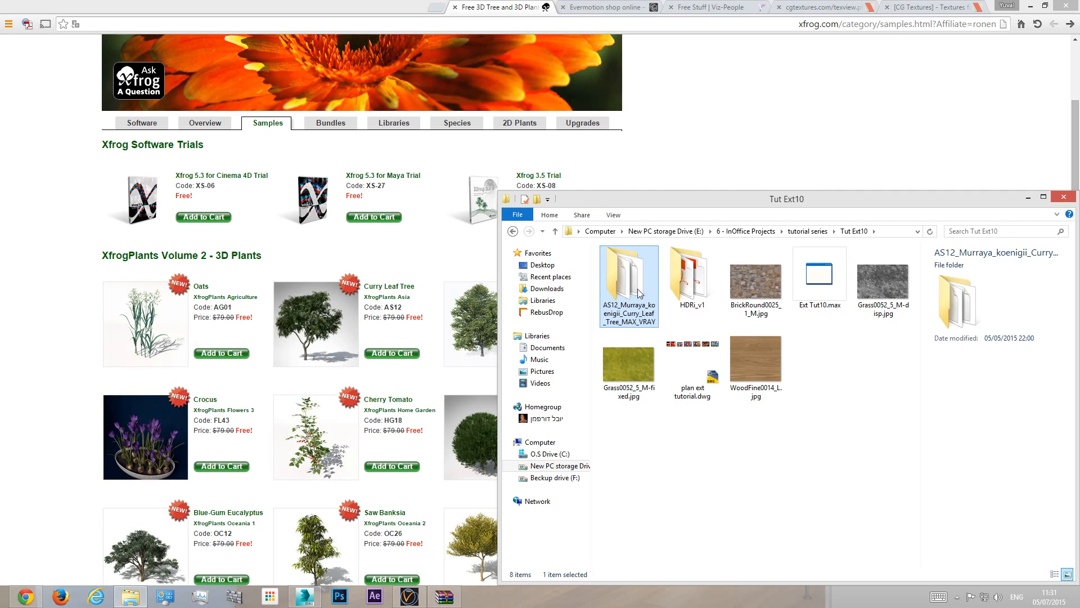
{"action": "left_click", "coordinate": [454, 596]}
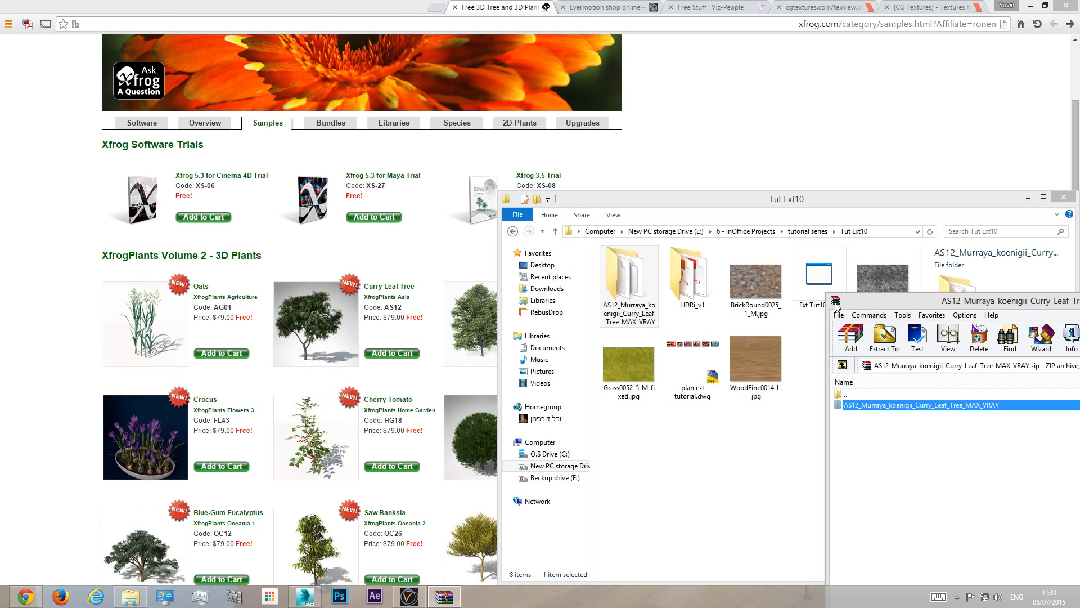
{"action": "double_click", "coordinate": [836, 299]}
- Open EU43_Castanea_sativa_Chestnut_MAX_VRAY.zip from Downloads and arrange the Tut Ext10 folder window clear of the archive
{"action": "left_click", "coordinate": [130, 597]}
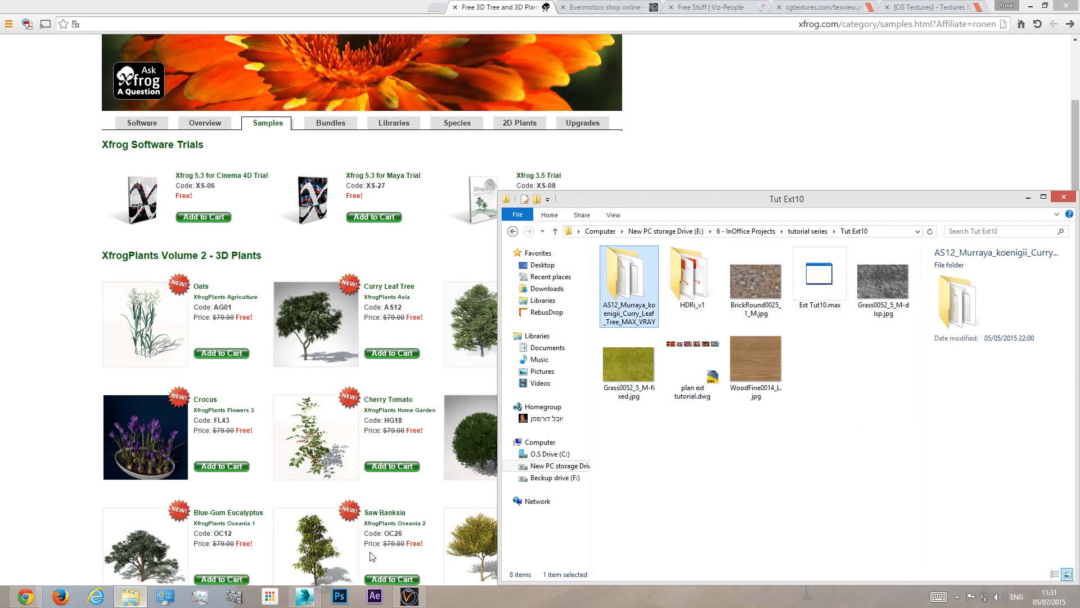
{"action": "left_click", "coordinate": [547, 288]}
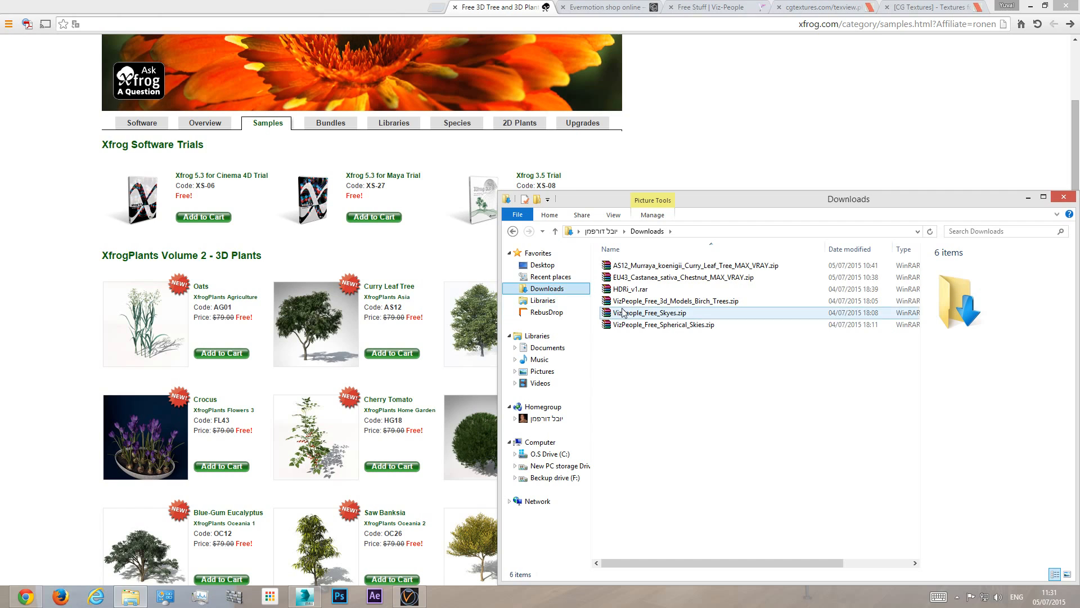
{"action": "double_click", "coordinate": [669, 278]}
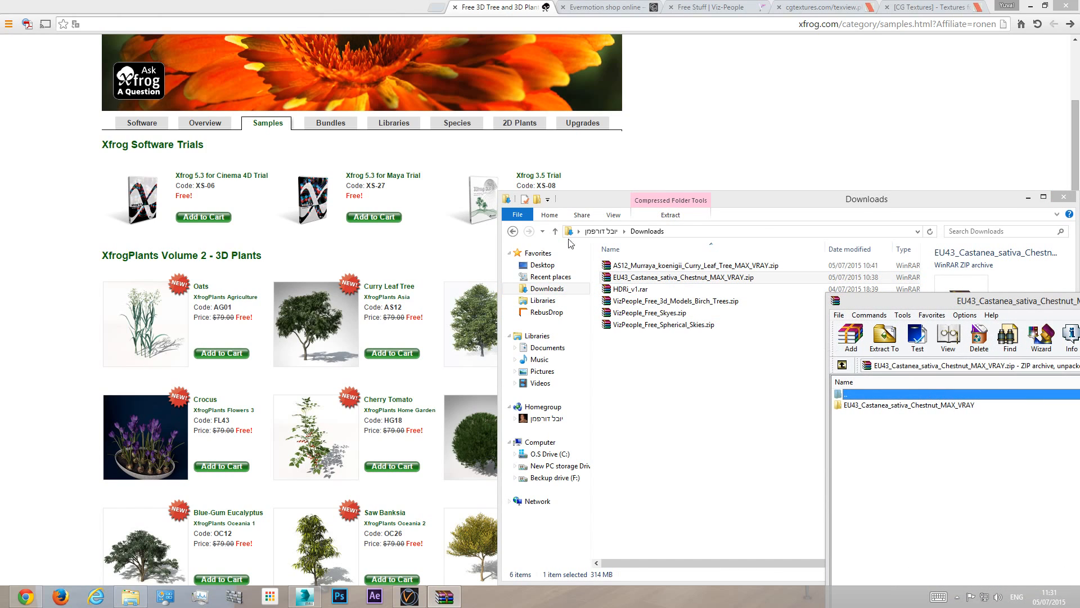
{"action": "left_click", "coordinate": [512, 230]}
{"action": "left_click", "coordinate": [715, 218]}
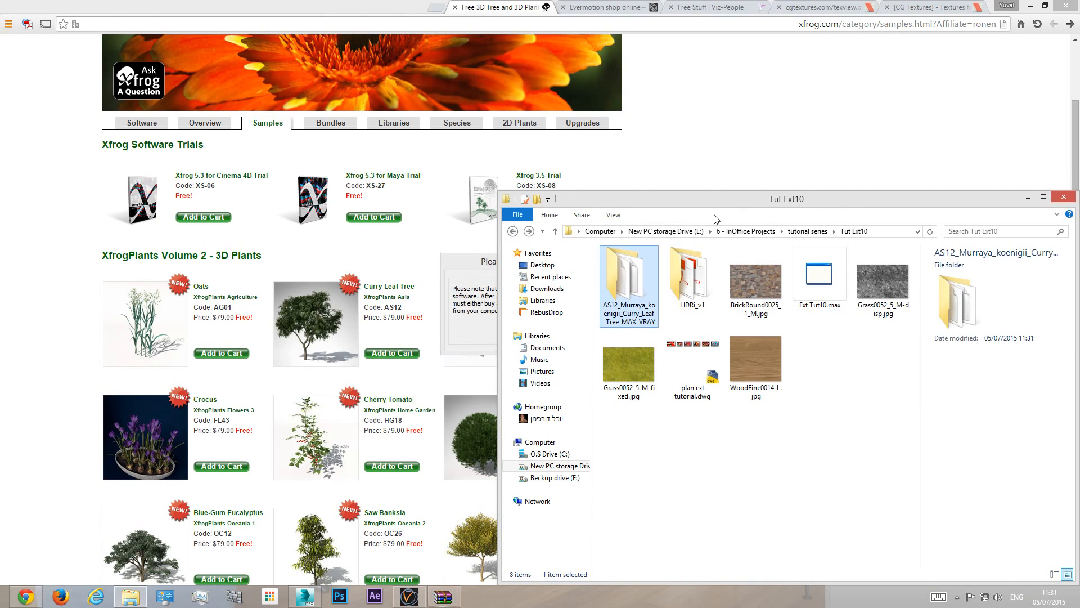
{"action": "left_click", "coordinate": [495, 261]}
{"action": "left_click", "coordinate": [615, 294]}
{"action": "left_click_drag", "start_coordinate": [675, 200], "coordinate": [224, 123]}
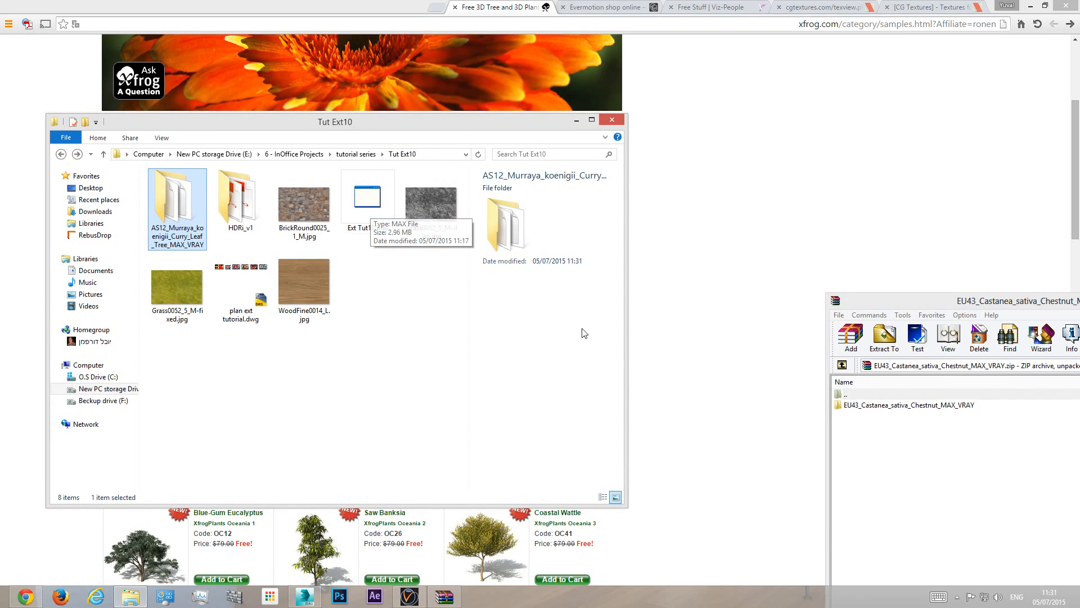
- Extract the EU43_Castanea_sativa_Chestnut_MAX_VRAY folder into Tut Ext10, close the archive and move the folder window out of the way
{"action": "left_click", "coordinate": [903, 408]}
{"action": "left_click_drag", "start_coordinate": [579, 389], "coordinate": [378, 312]}
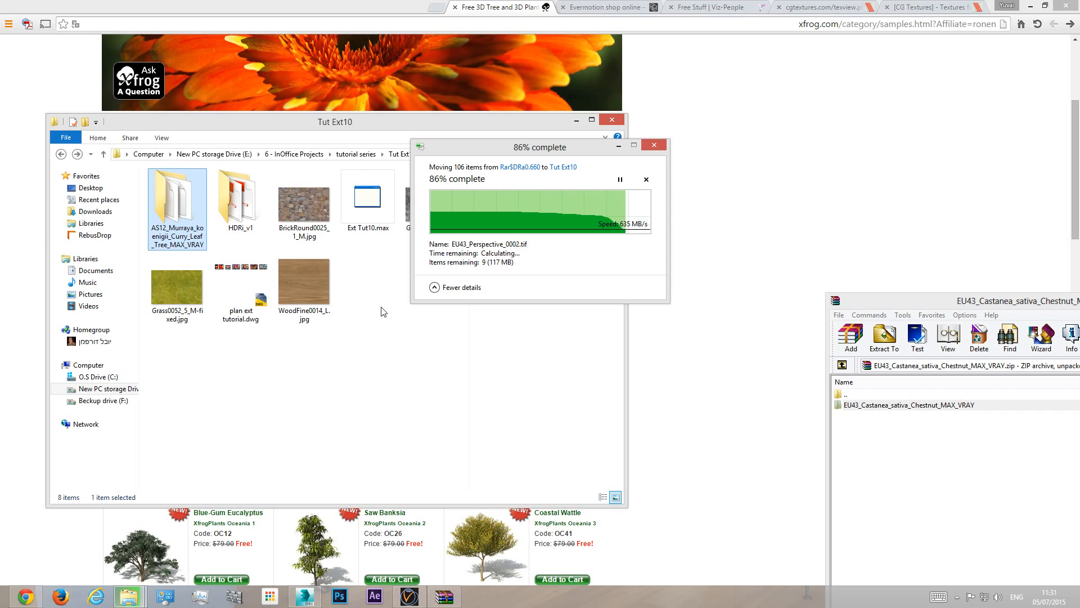
{"action": "double_click", "coordinate": [836, 302]}
{"action": "left_click_drag", "start_coordinate": [489, 123], "coordinate": [777, 528]}
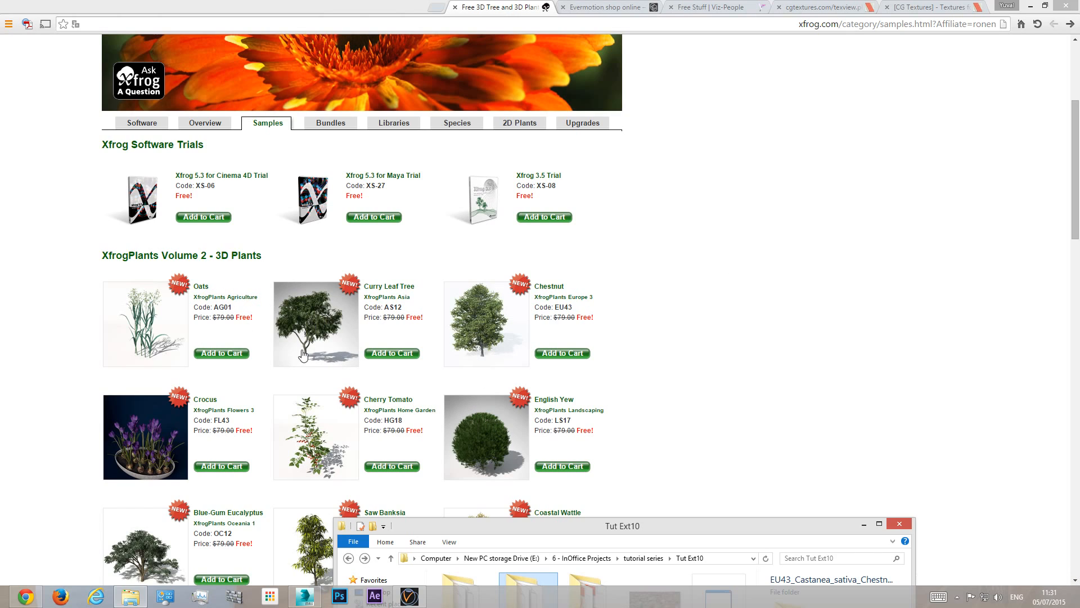
- Switch to 3ds Max, view the scene through VRayCam001, and minimize the V-Ray RT console and the Tut Ext10 folder window
{"action": "left_click", "coordinate": [305, 597]}
{"action": "key", "text": "c"}
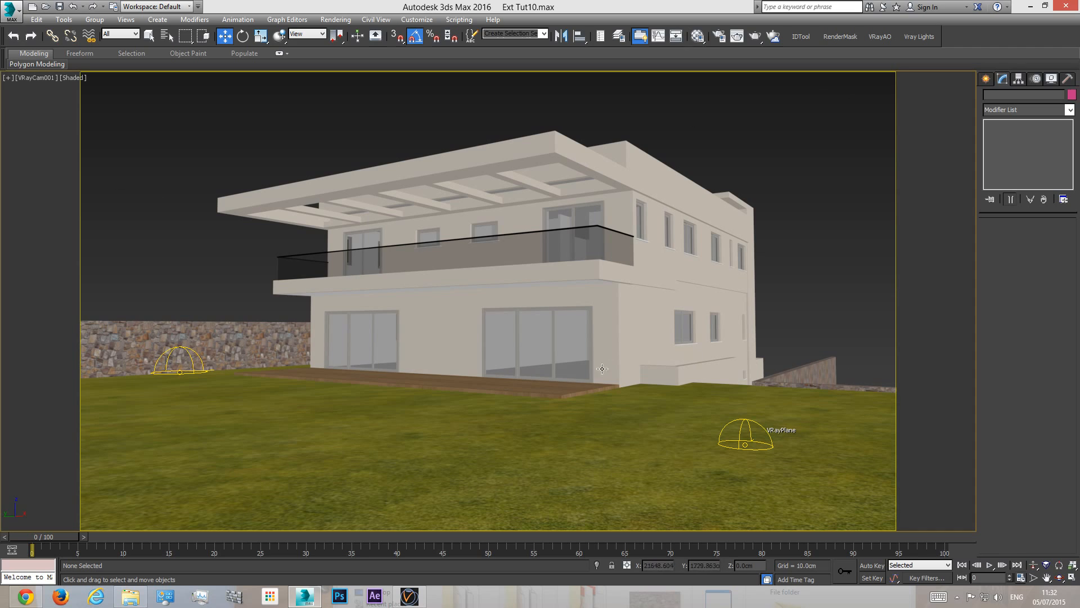
{"action": "left_click", "coordinate": [409, 596]}
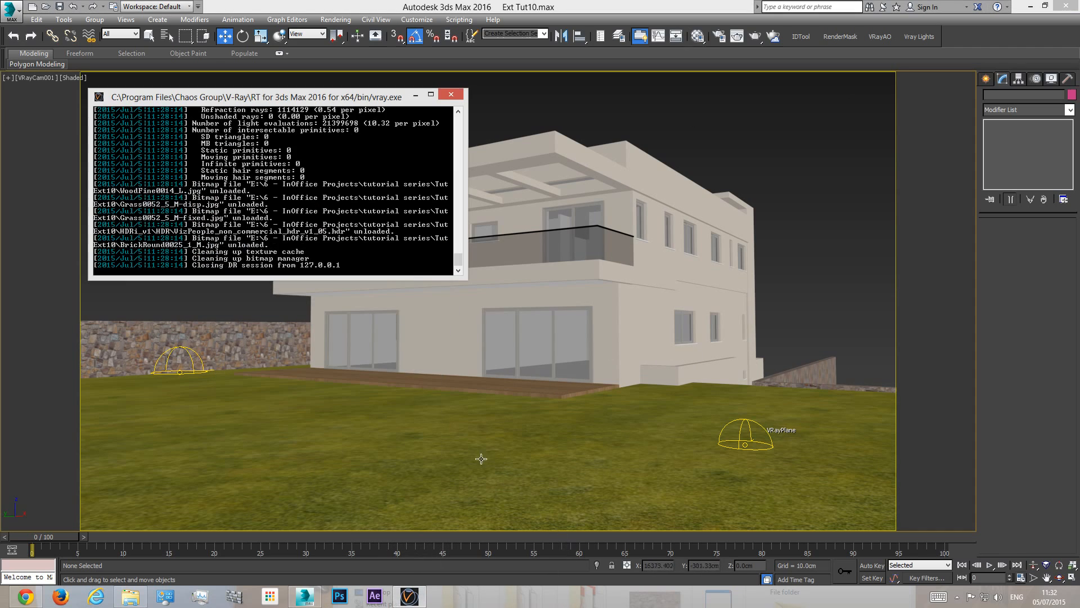
{"action": "left_click", "coordinate": [416, 95]}
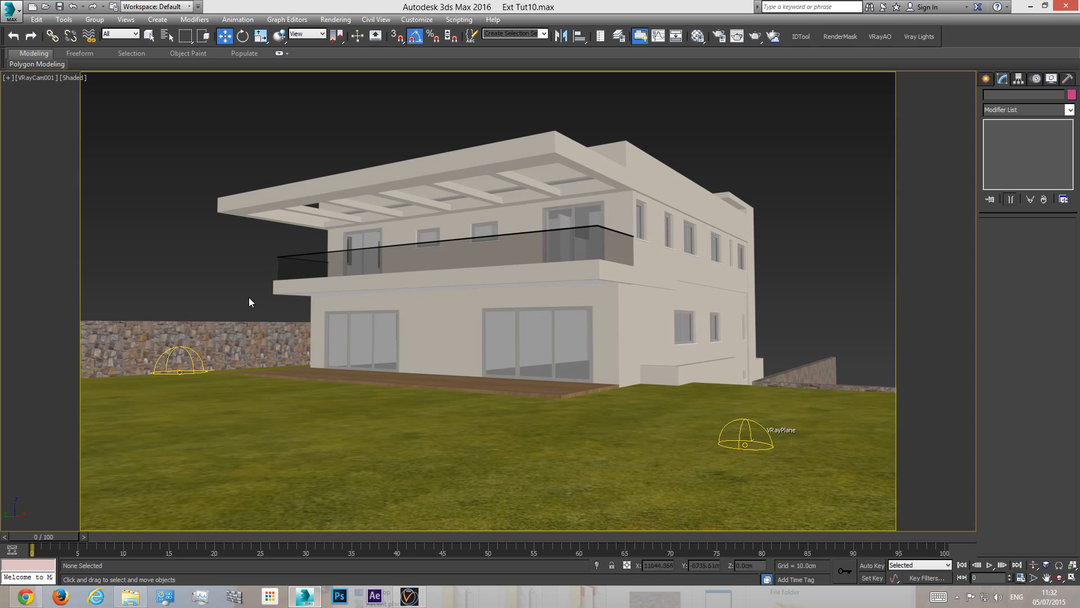
{"action": "left_click", "coordinate": [131, 596]}
{"action": "left_click_drag", "start_coordinate": [630, 528], "coordinate": [643, 151]}
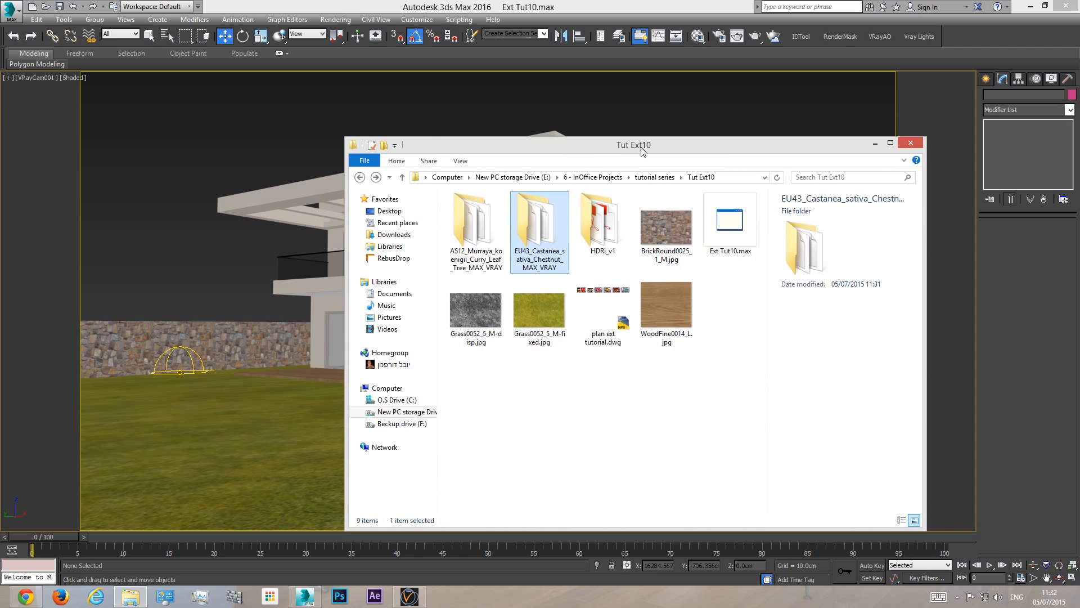
{"action": "left_click", "coordinate": [875, 144]}
- Start merging an external 3ds Max file and browse to the Tut Ext10 folder on the E: drive
{"action": "left_click", "coordinate": [11, 10]}
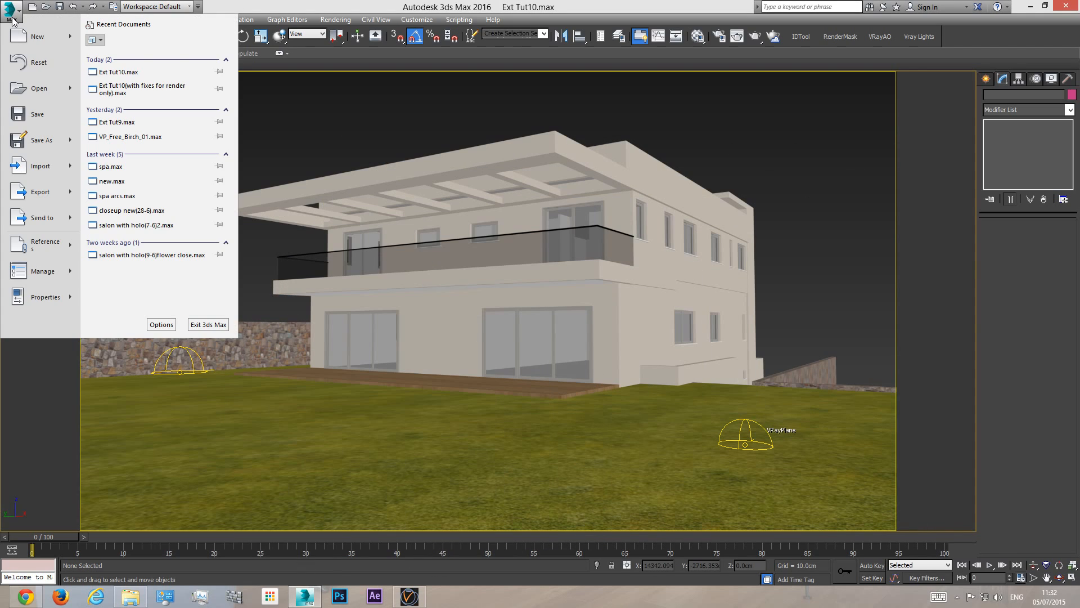
{"action": "mouse_move", "coordinate": [42, 178]}
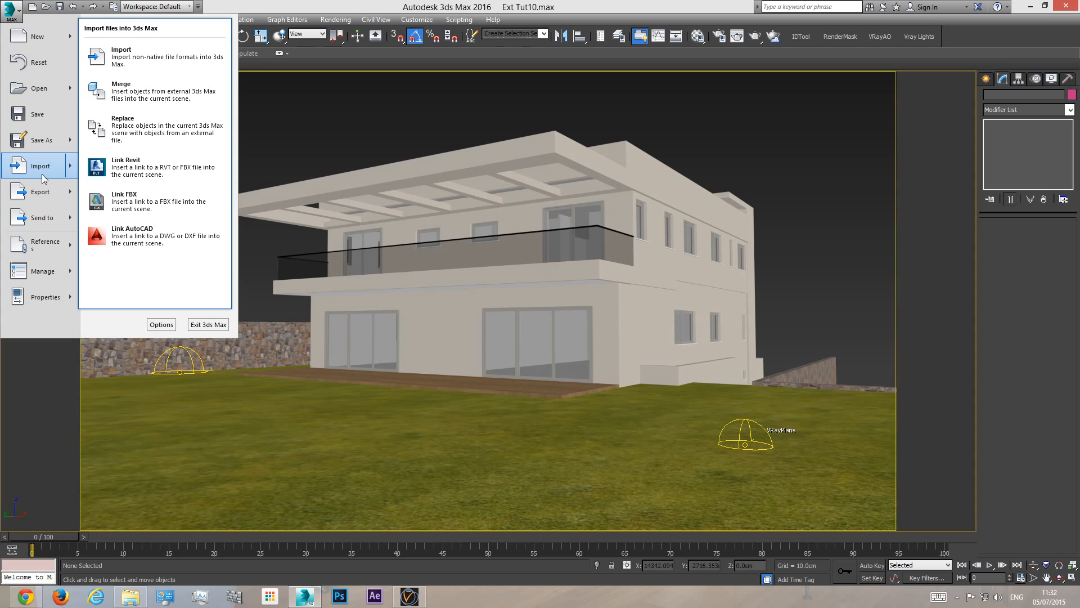
{"action": "left_click", "coordinate": [141, 93]}
{"action": "left_click", "coordinate": [137, 46]}
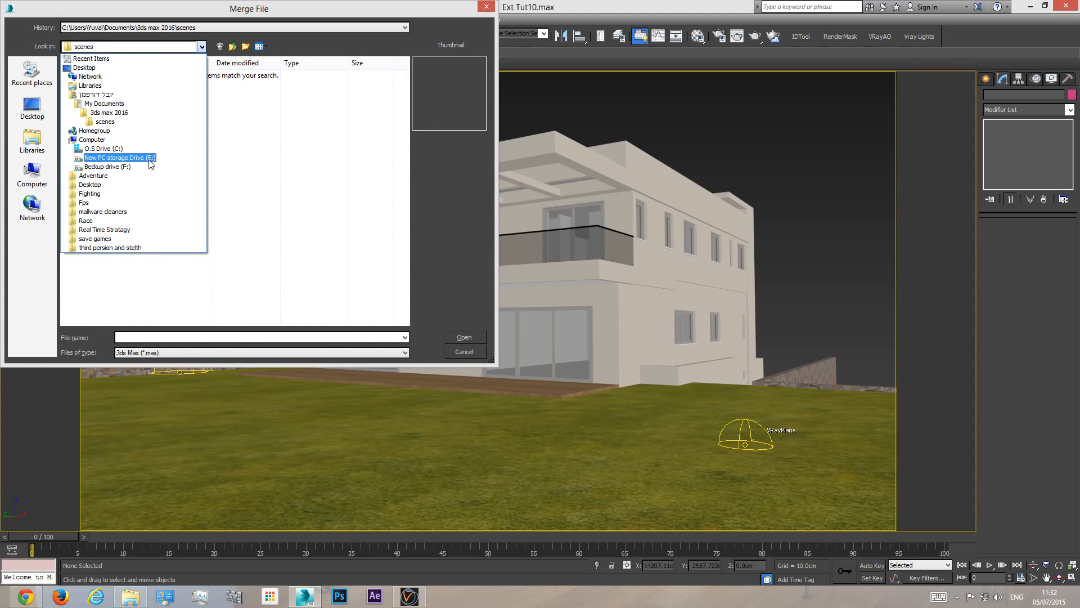
{"action": "left_click", "coordinate": [127, 151]}
{"action": "double_click", "coordinate": [104, 118]}
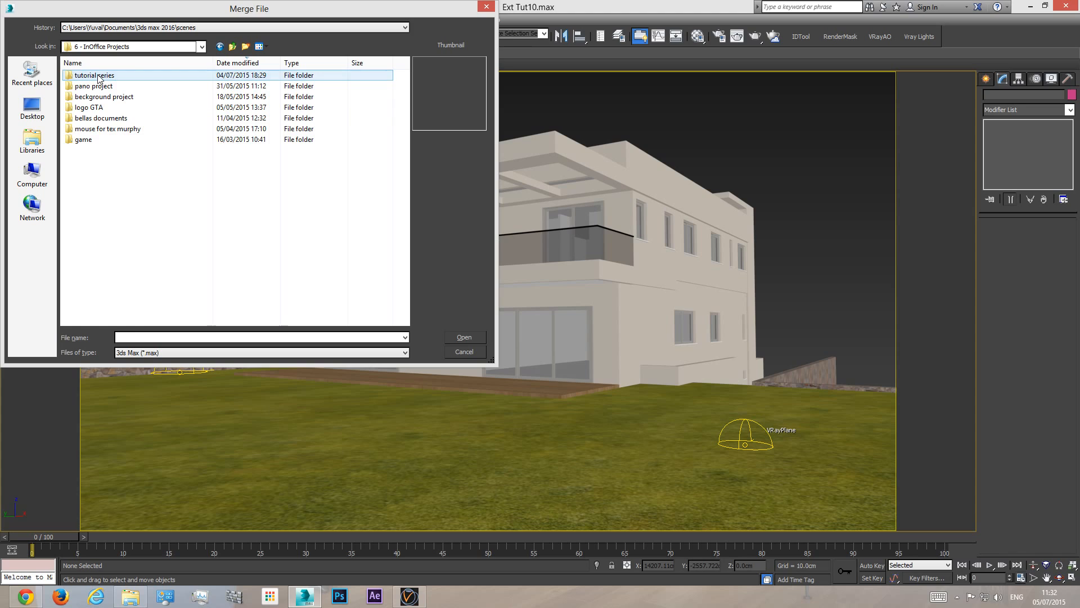
{"action": "double_click", "coordinate": [100, 76]}
{"action": "double_click", "coordinate": [104, 172]}
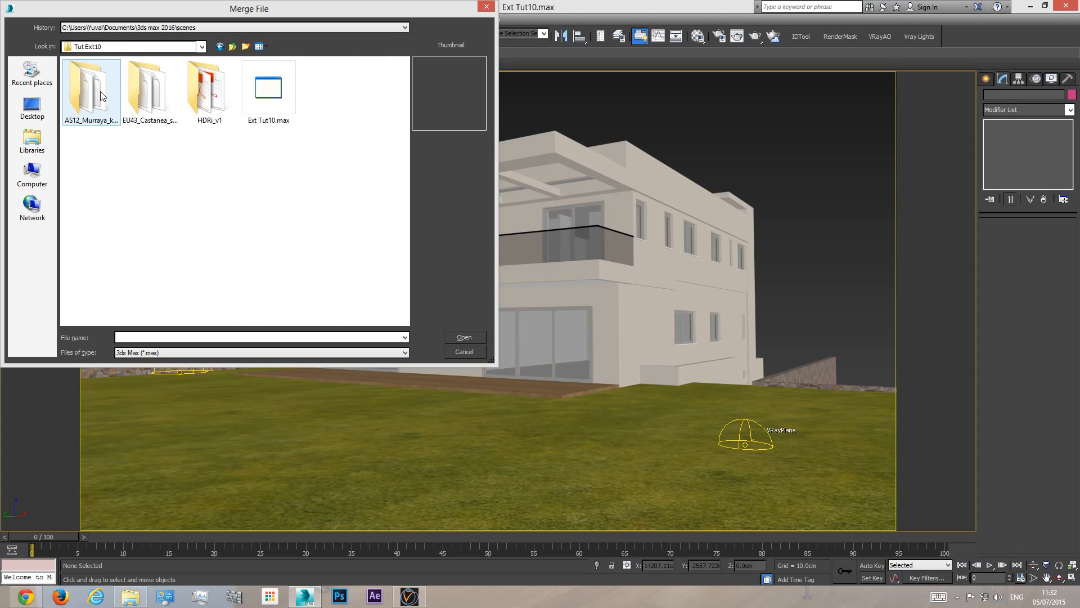
- Open the Models folder of the AS12 Curry Leaf Tree and preview AS12_4.max
{"action": "double_click", "coordinate": [101, 91]}
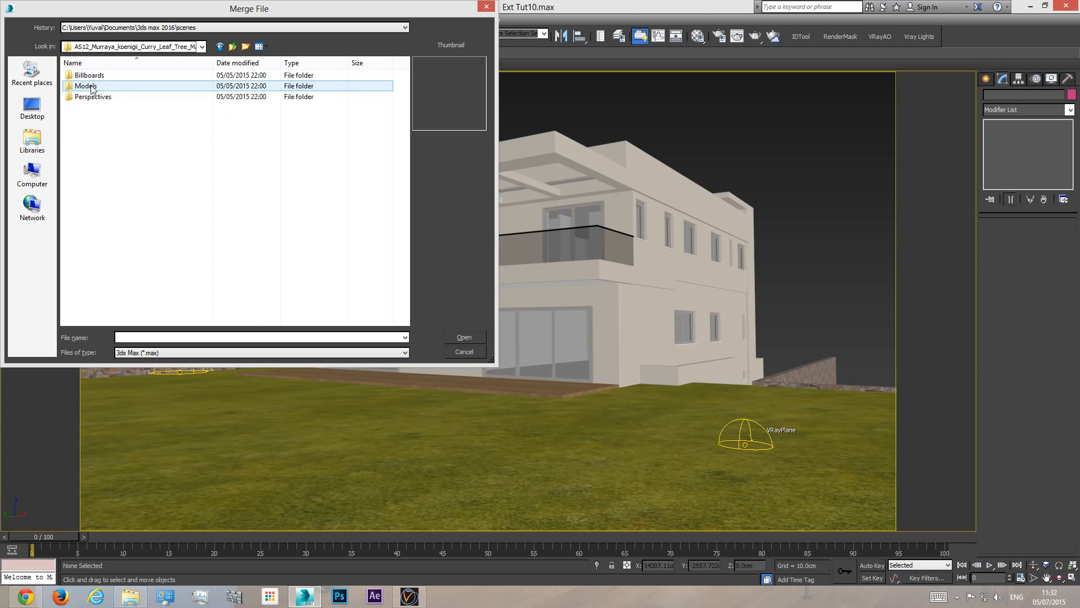
{"action": "double_click", "coordinate": [92, 88]}
{"action": "left_click", "coordinate": [94, 86]}
{"action": "left_click", "coordinate": [102, 108]}
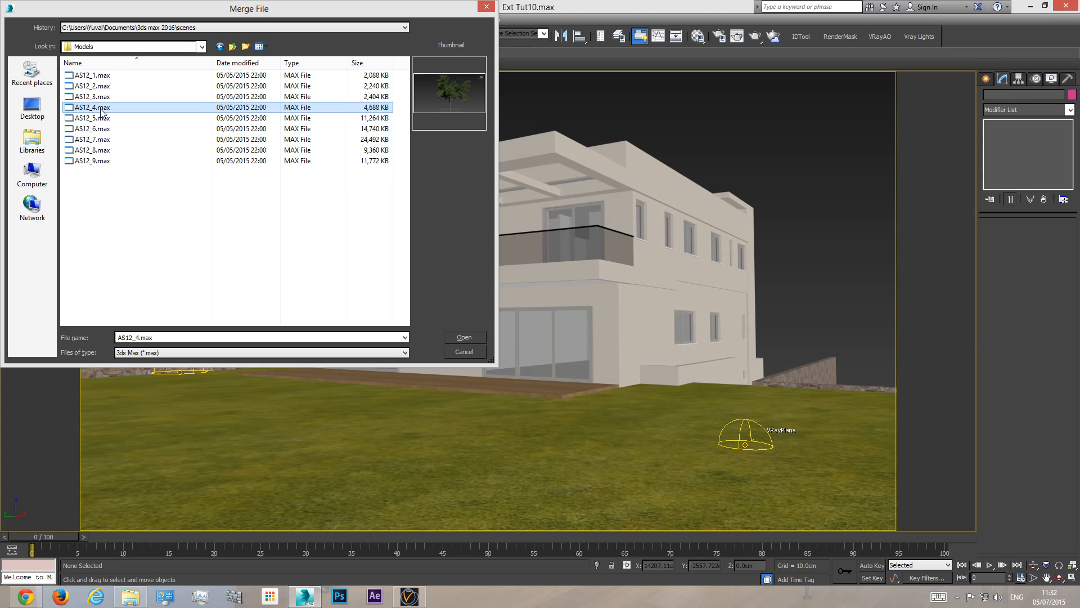
- Return to the Tut Ext10 folder and open the Models folder of the EU43 Castanea sativa Chestnut
{"action": "double_click", "coordinate": [233, 46]}
{"action": "double_click", "coordinate": [141, 87]}
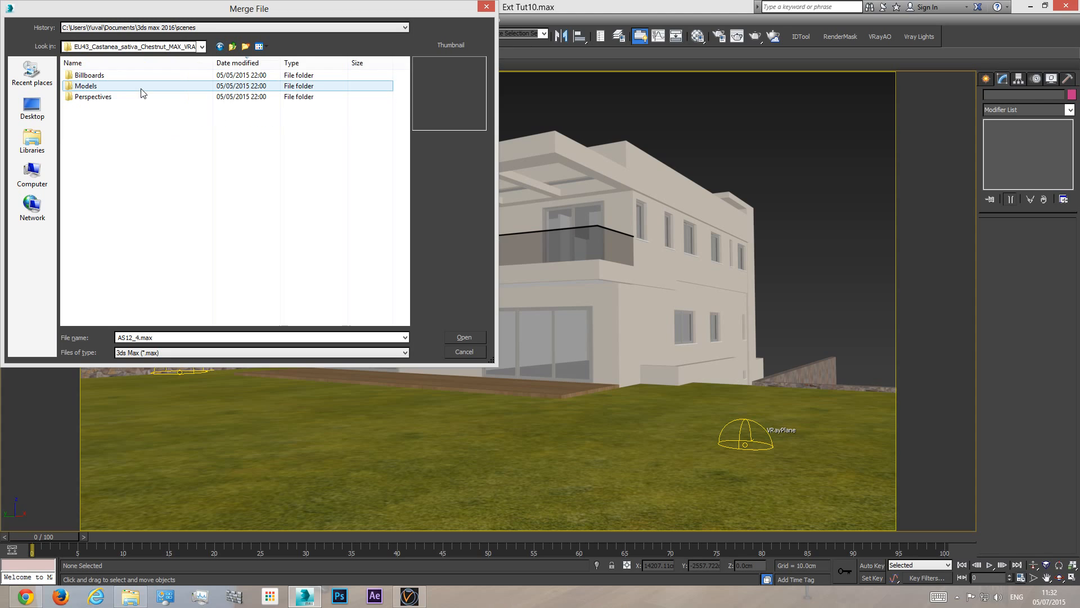
{"action": "double_click", "coordinate": [90, 86]}
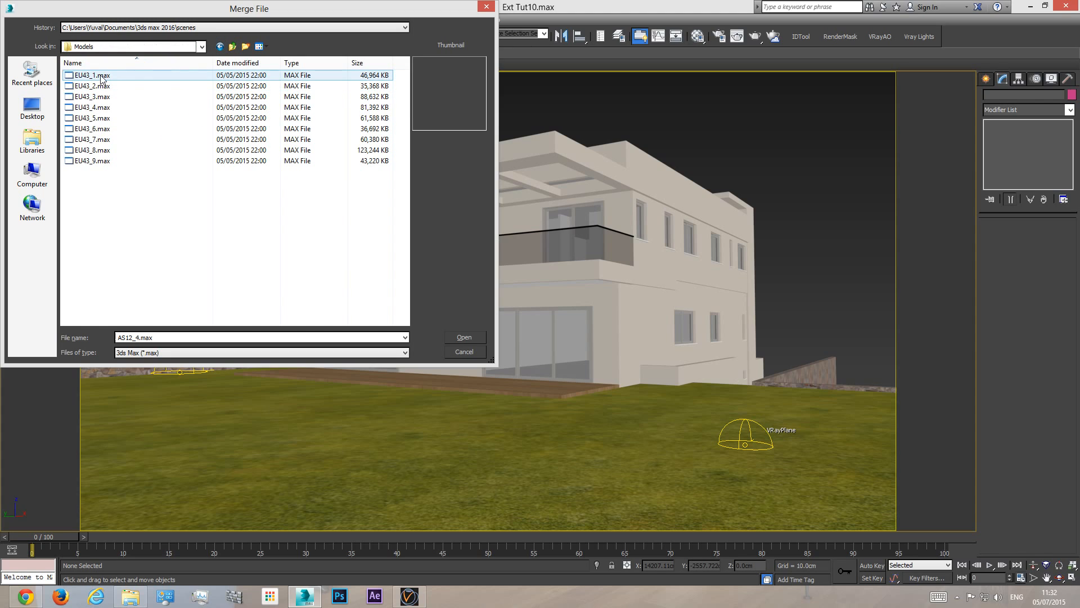
{"action": "left_click", "coordinate": [232, 47]}
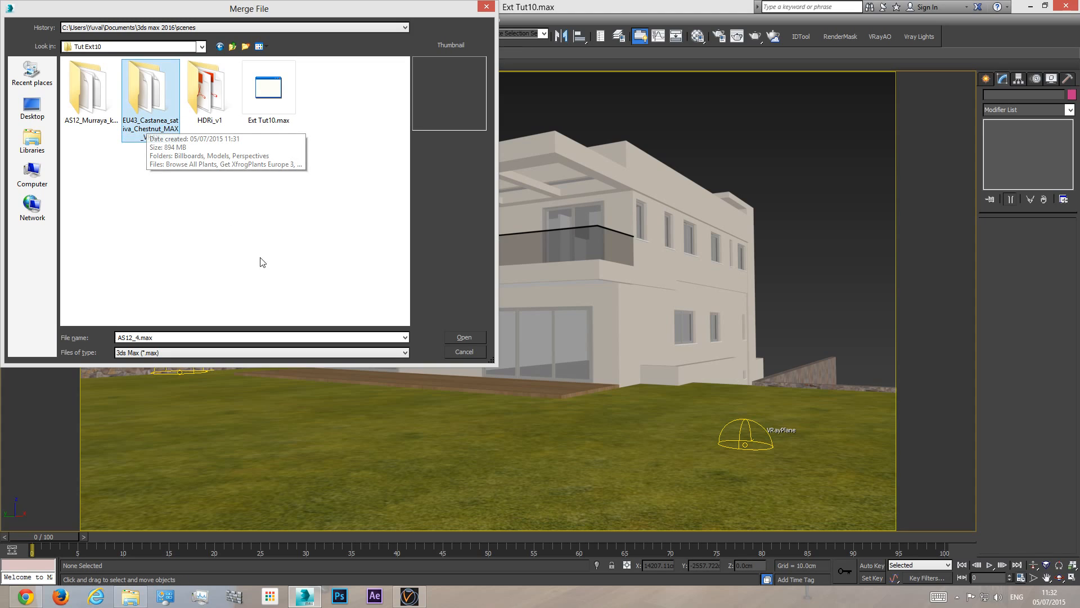
{"action": "double_click", "coordinate": [146, 103]}
{"action": "double_click", "coordinate": [97, 88]}
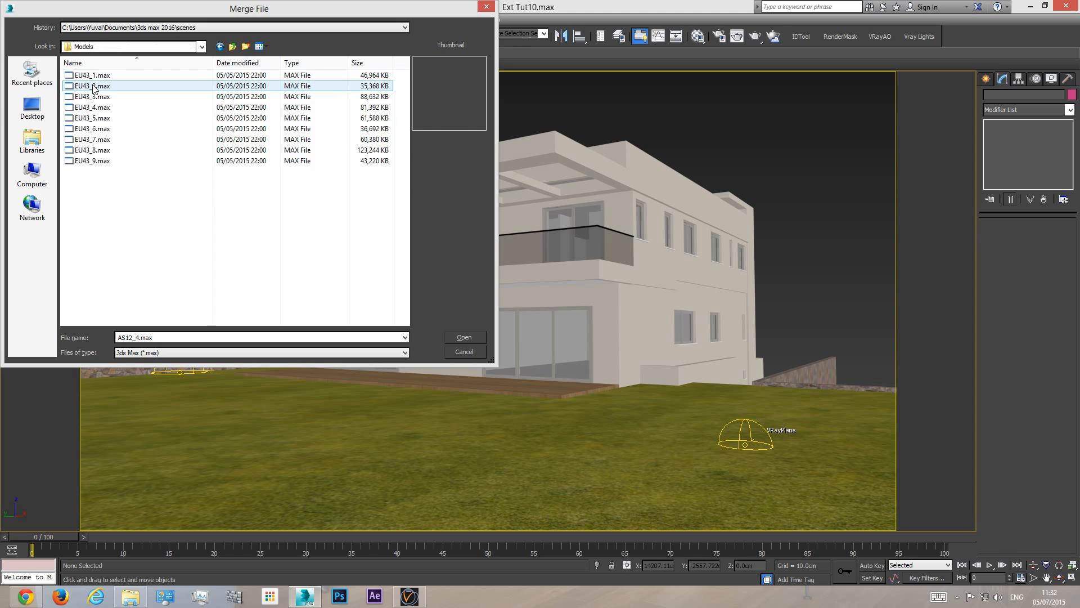
- Browse the EU43 chestnut models from EU43_1.max to EU43_9.max and preview their thumbnails
{"action": "left_click", "coordinate": [109, 120]}
{"action": "key", "text": "Up"}
{"action": "key", "text": "Up"}
{"action": "key", "text": "Up"}
{"action": "key", "text": "Up"}
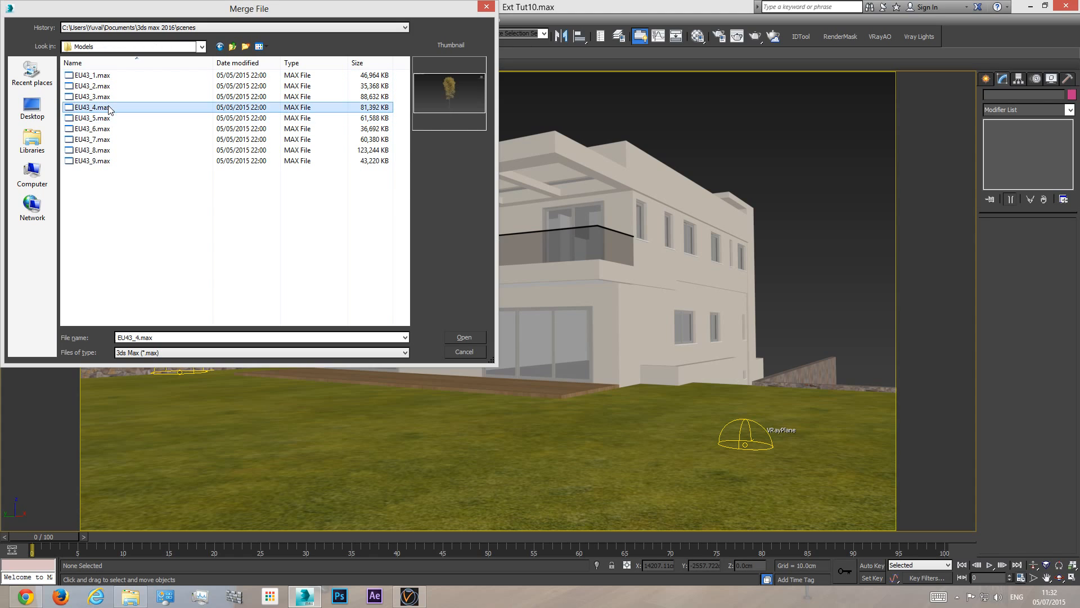
{"action": "left_click", "coordinate": [112, 150]}
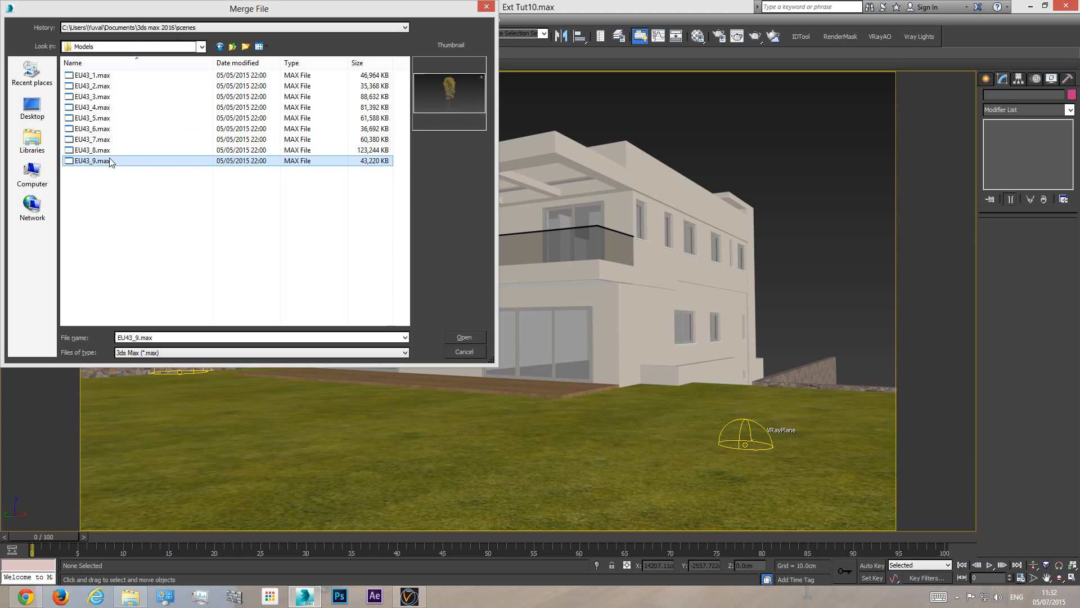
- Merge the EU43_5 group from EU43_5.max into the house scene
{"action": "left_click", "coordinate": [111, 119]}
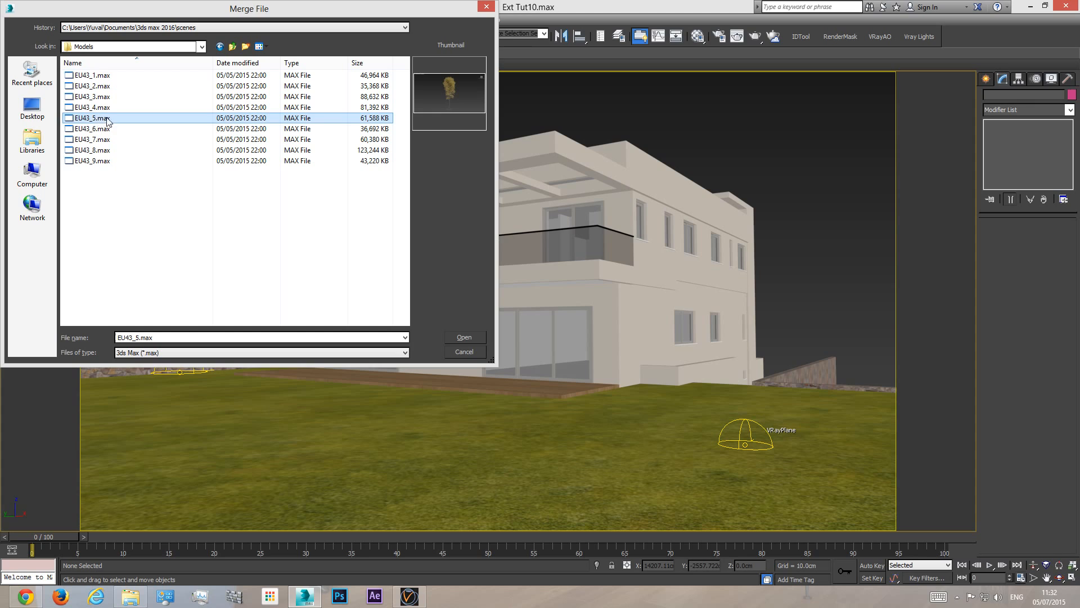
{"action": "double_click", "coordinate": [103, 118]}
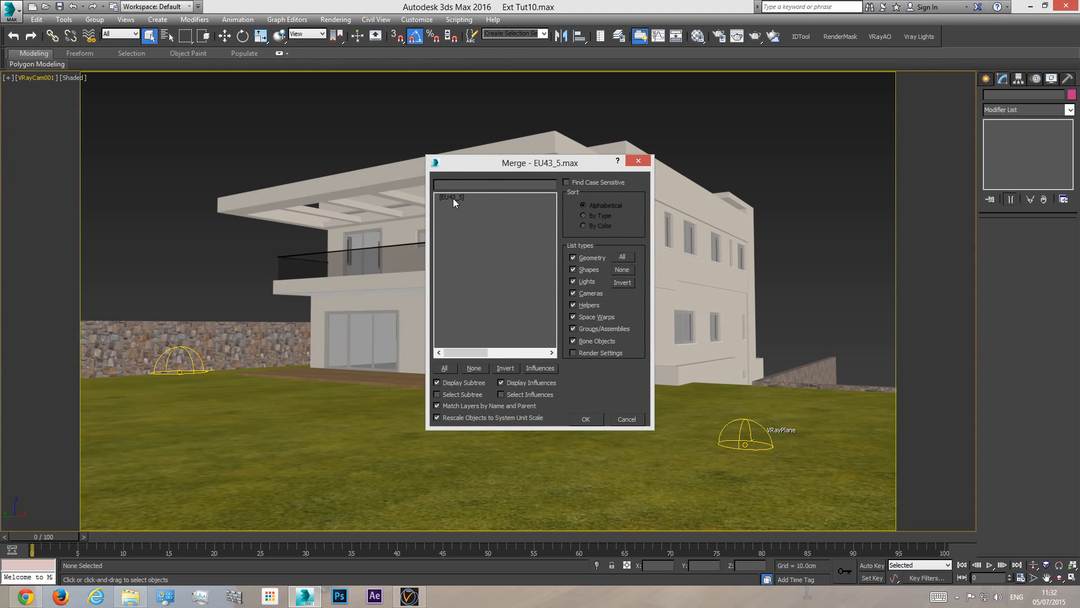
{"action": "left_click", "coordinate": [453, 198]}
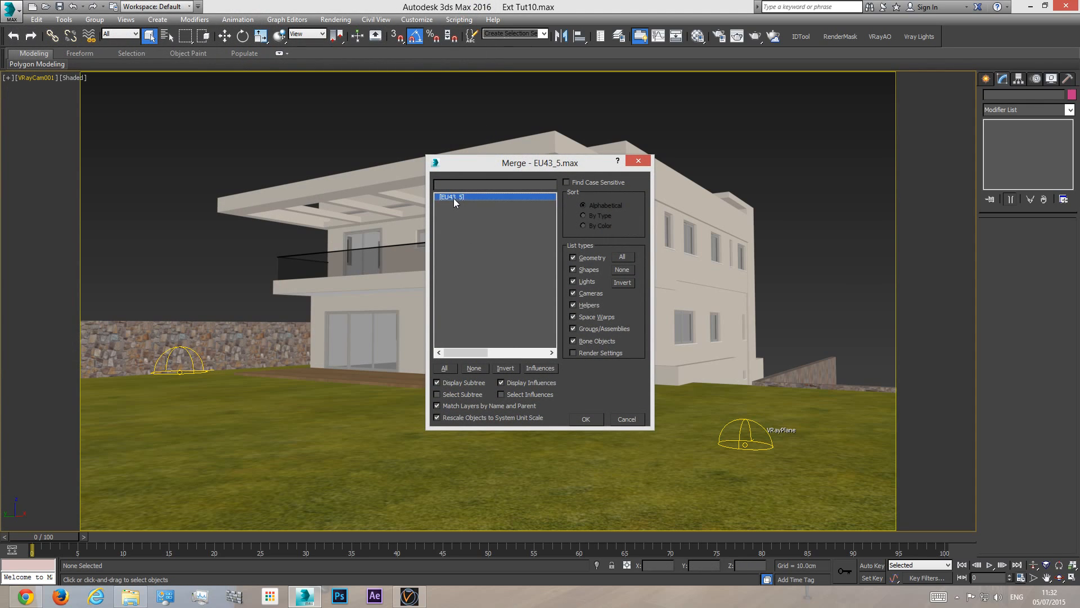
{"action": "left_click", "coordinate": [587, 418]}
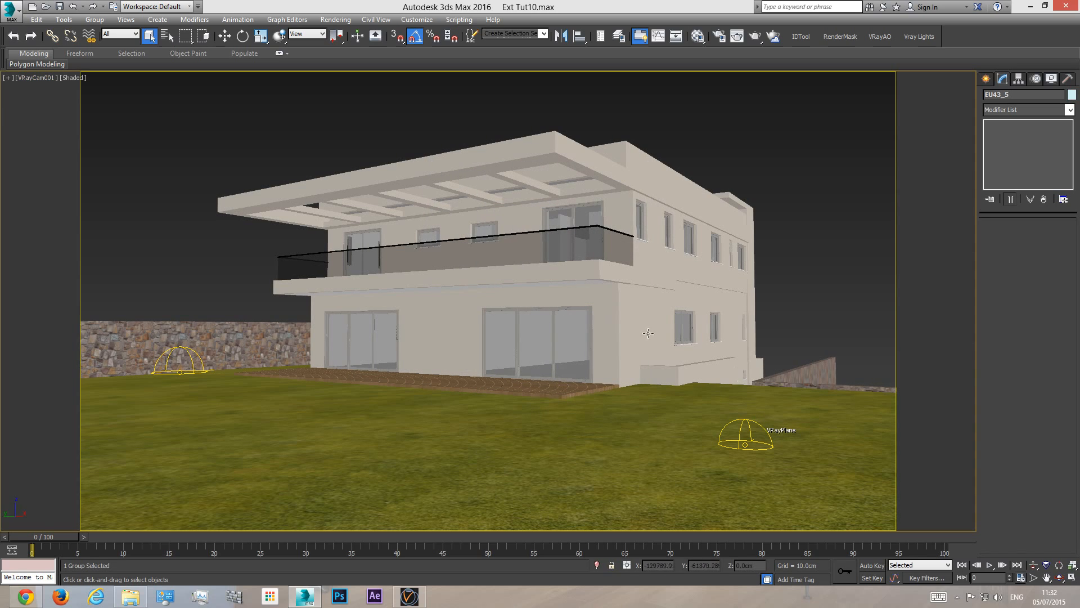
- Locate the merged chestnut tree in the Perspective view and examine its crown and roots
{"action": "key", "text": "p"}
{"action": "left_click", "coordinate": [1060, 578]}
{"action": "key", "text": "z"}
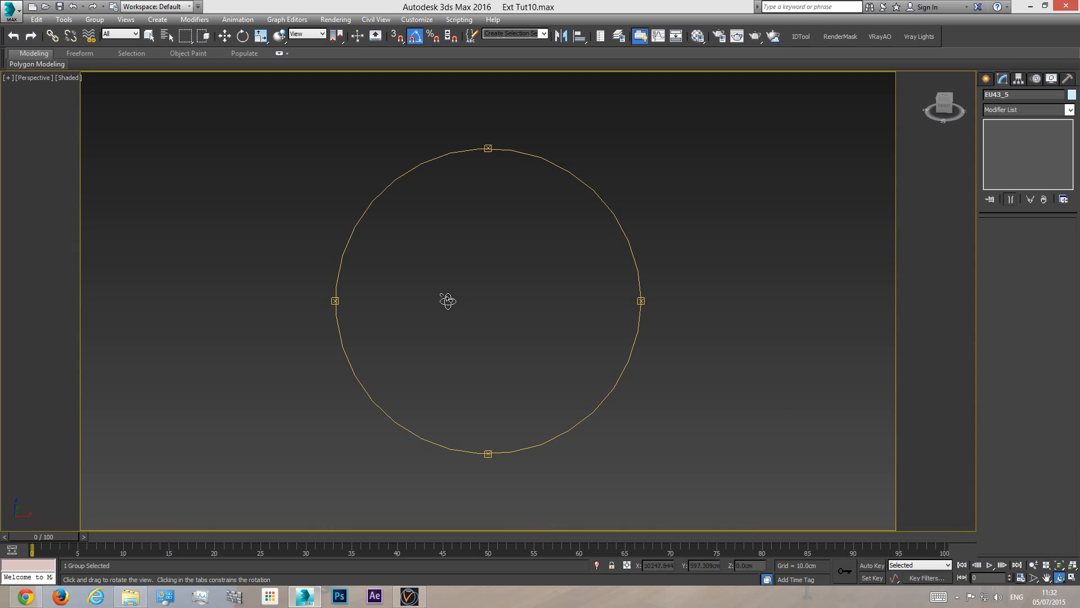
{"action": "left_click", "coordinate": [1061, 567]}
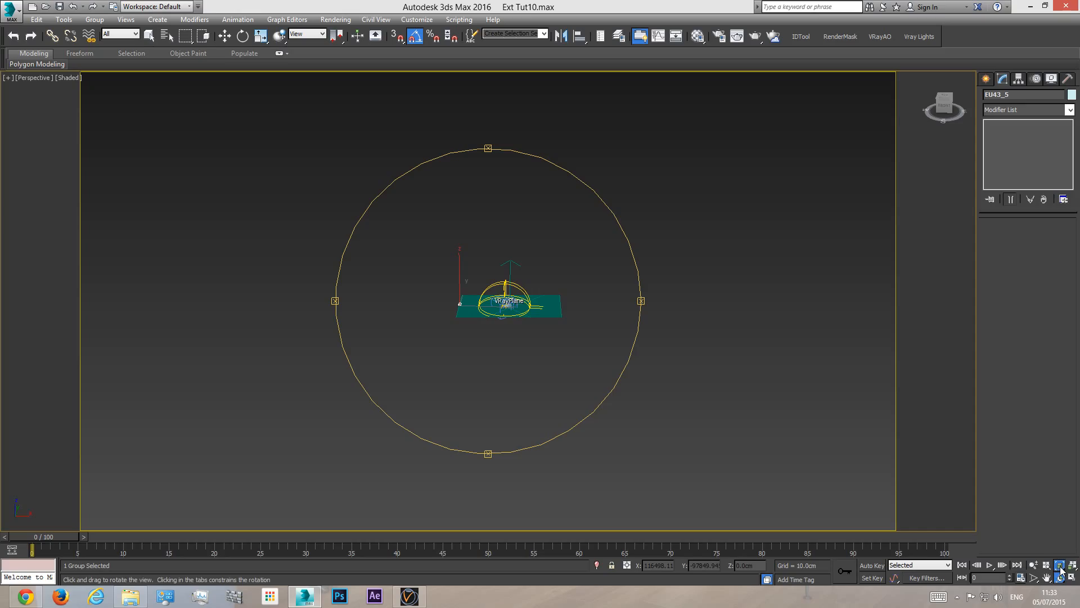
{"action": "left_click_drag", "start_coordinate": [500, 324], "coordinate": [541, 270]}
{"action": "right_click", "coordinate": [758, 237]}
{"action": "left_click", "coordinate": [653, 229]}
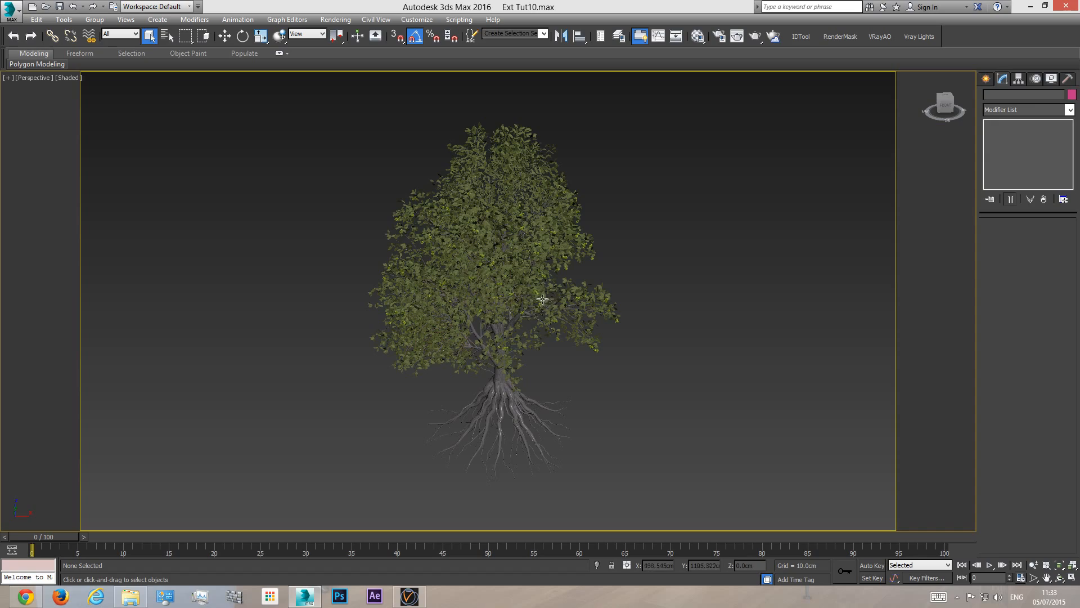
{"action": "left_click", "coordinate": [1034, 567]}
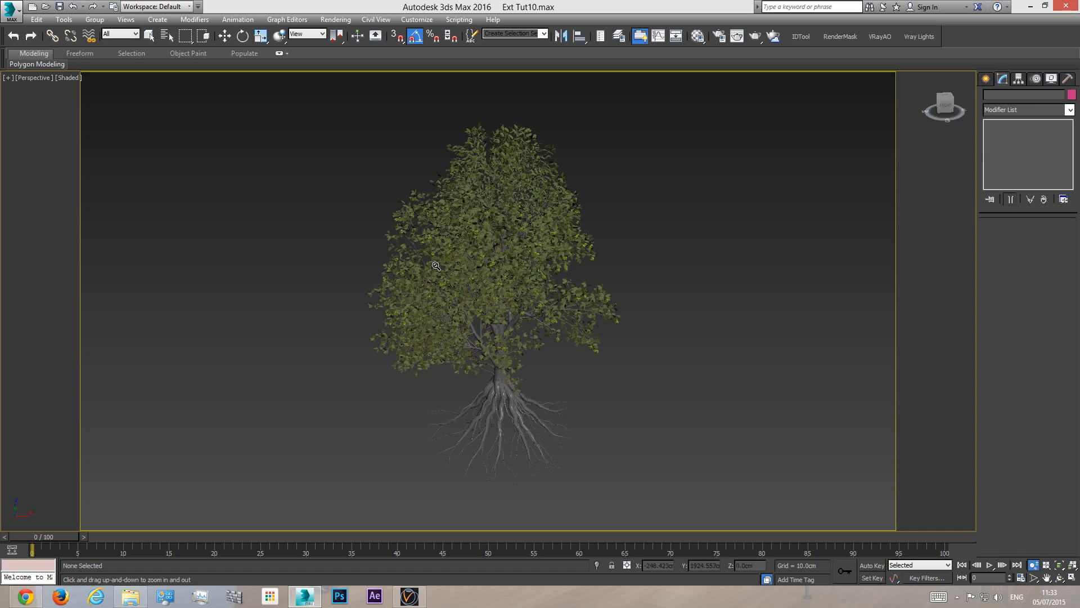
{"action": "left_click_drag", "start_coordinate": [437, 266], "coordinate": [470, 275]}
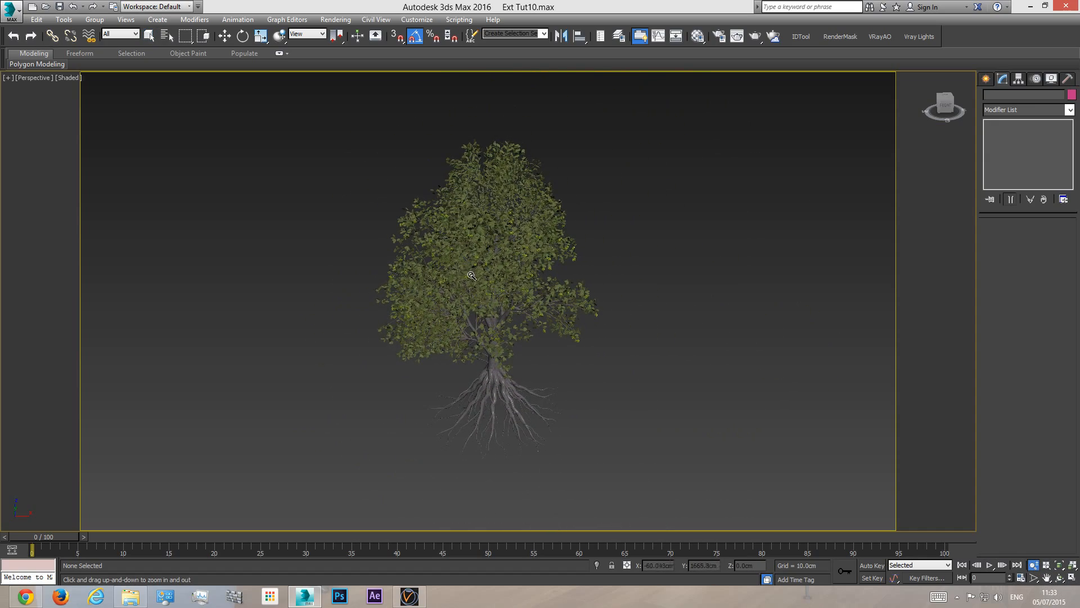
{"action": "right_click", "coordinate": [470, 275]}
- Move the EU43_5 tree in the Top view to just outside the ground plane, beside the house
{"action": "left_click", "coordinate": [498, 241]}
{"action": "key", "text": "t"}
{"action": "scroll", "coordinate": [506, 248], "scroll_direction": "down", "scroll_amount": 8}
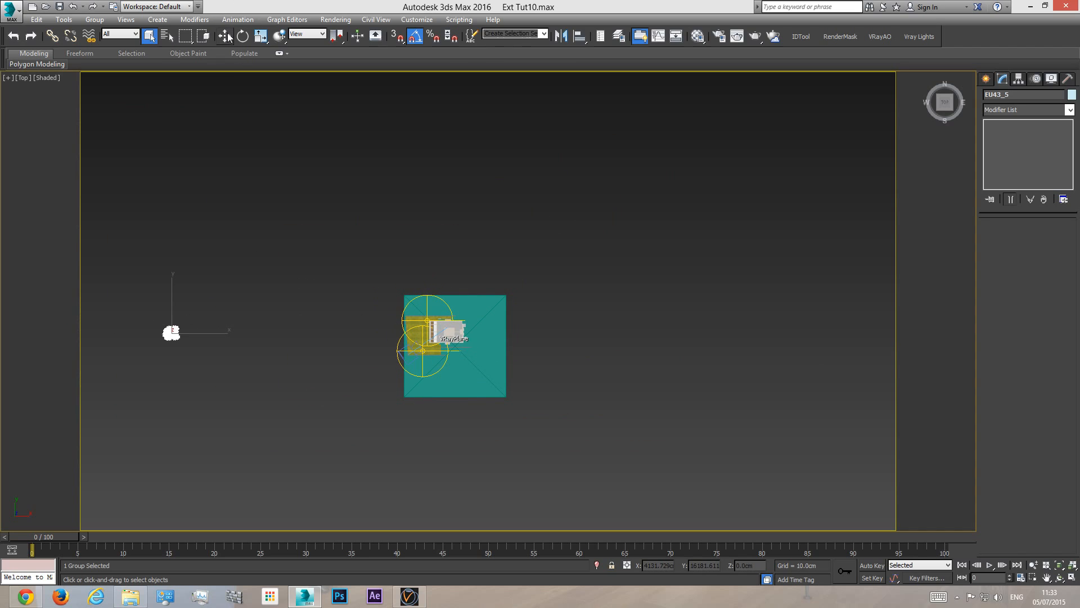
{"action": "key", "text": "w"}
{"action": "left_click_drag", "start_coordinate": [189, 321], "coordinate": [467, 278]}
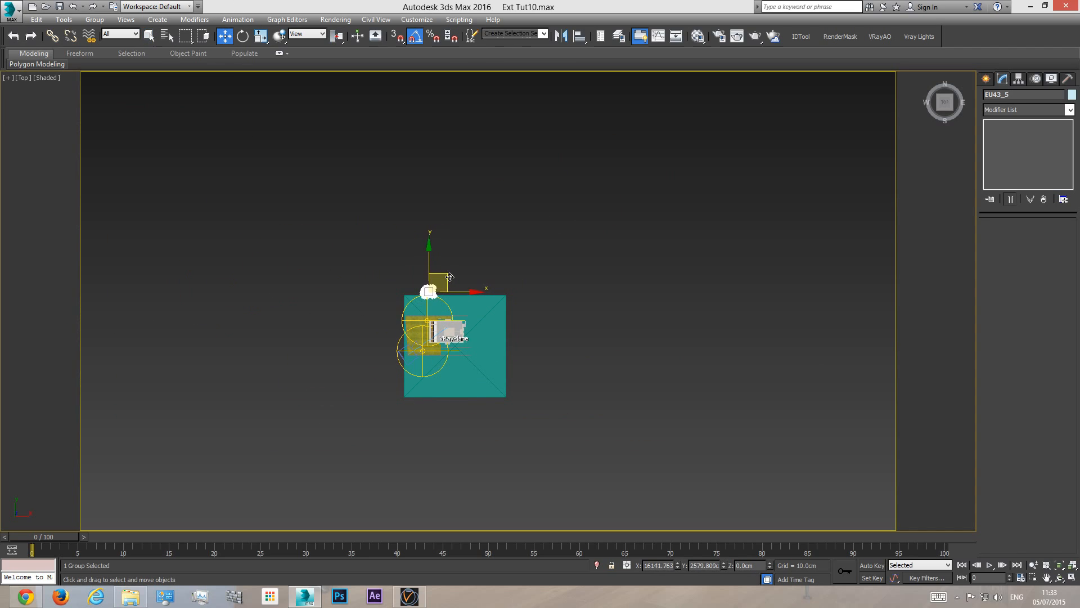
- Check the tree's placement relative to the house in the Perspective view and through VRayCam001
{"action": "key", "text": "p"}
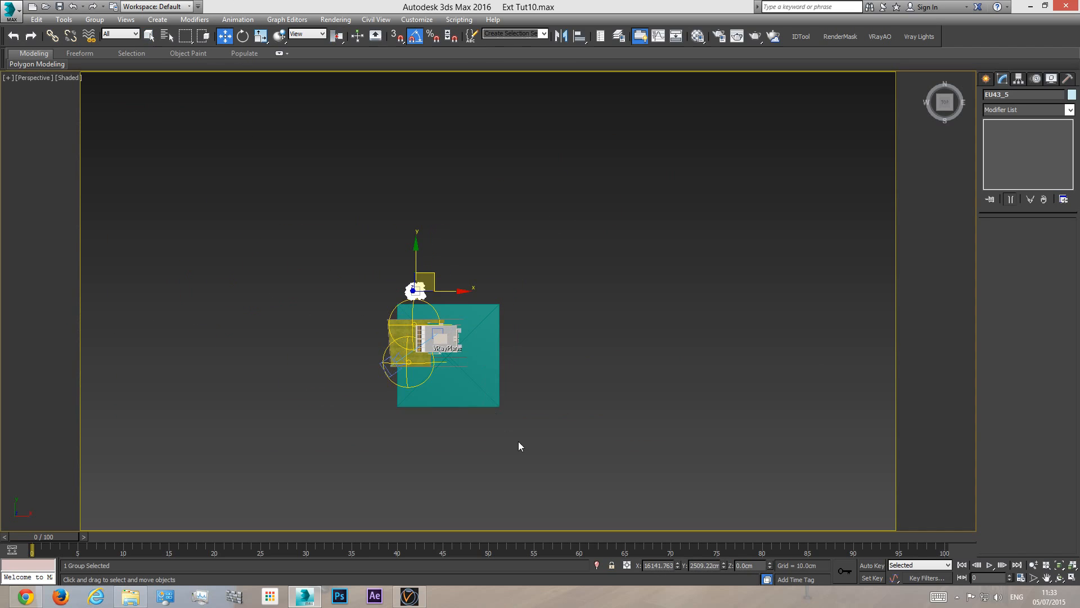
{"action": "left_click", "coordinate": [1059, 578]}
{"action": "left_click_drag", "start_coordinate": [428, 236], "coordinate": [379, 330]}
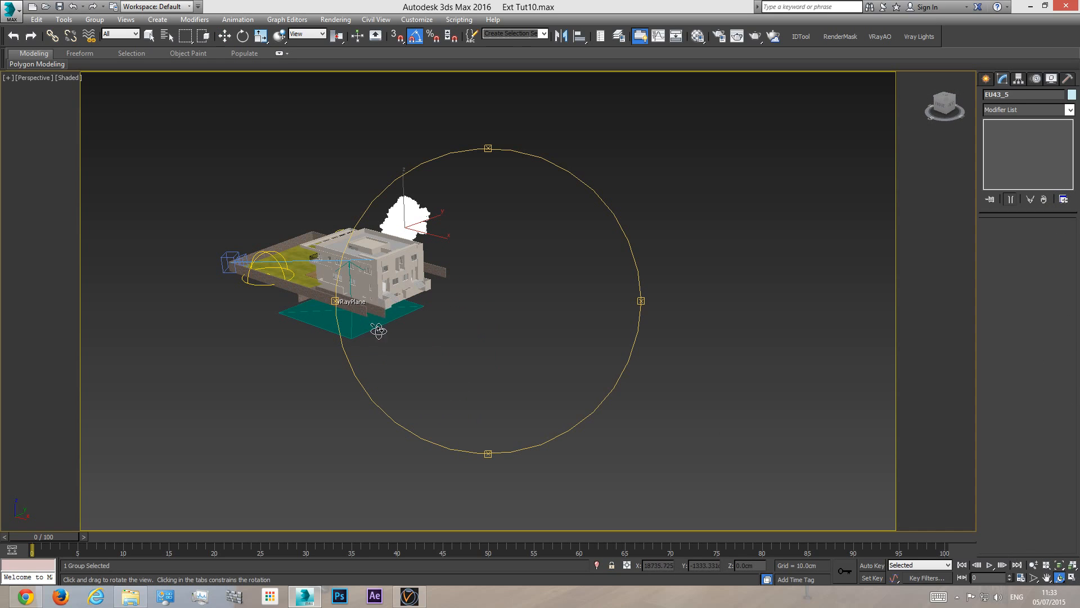
{"action": "middle_click_drag", "start_coordinate": [381, 316], "coordinate": [428, 335]}
{"action": "scroll", "coordinate": [427, 335], "scroll_direction": "up", "scroll_amount": 3}
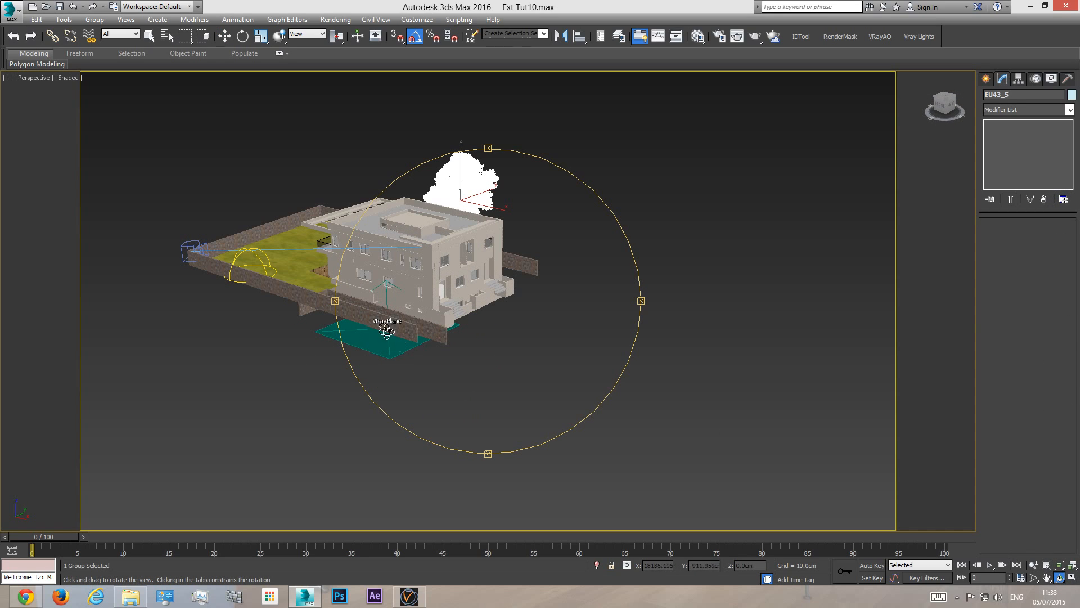
{"action": "left_click_drag", "start_coordinate": [381, 338], "coordinate": [454, 307]}
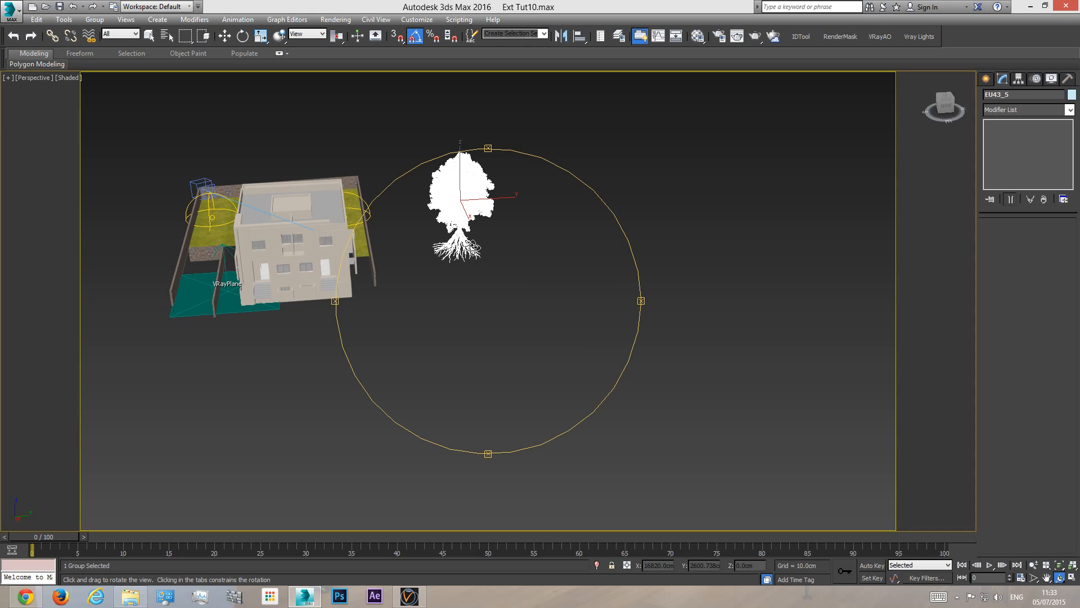
{"action": "key", "text": "c"}
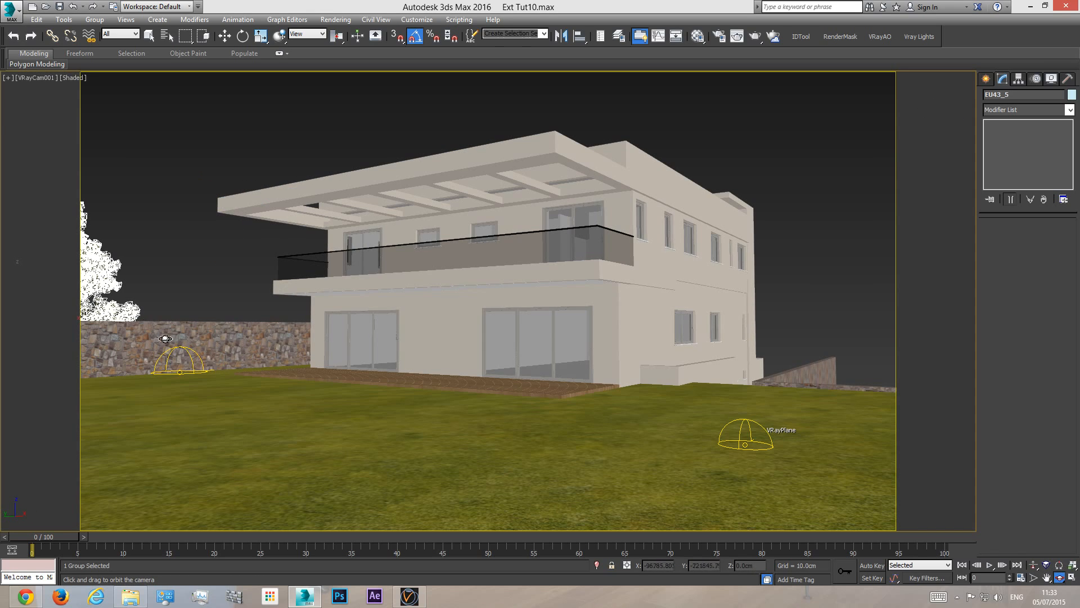
{"action": "key", "text": "w"}
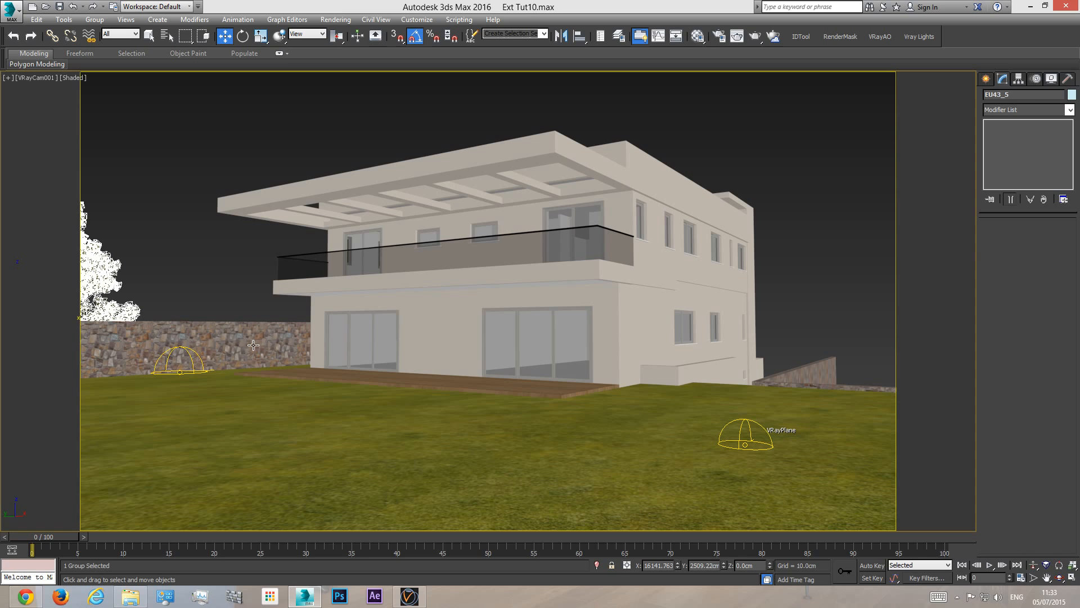
- Shift the EU43_5 tree in the Perspective view to about X 16554 cm
{"action": "key", "text": "p"}
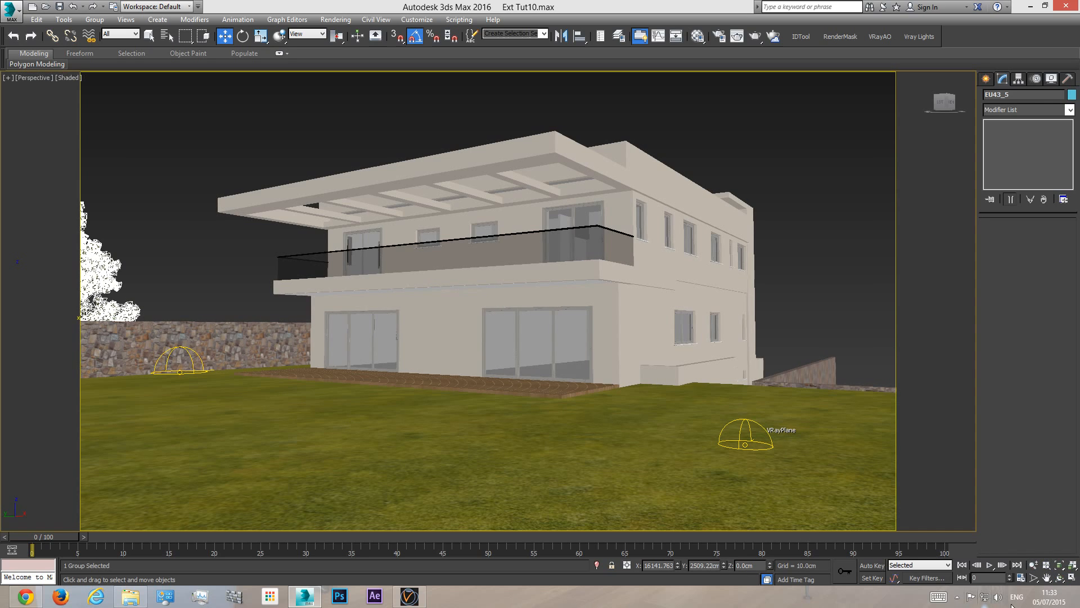
{"action": "key", "text": "ctrl+r"}
{"action": "left_click_drag", "start_coordinate": [429, 274], "coordinate": [363, 400]}
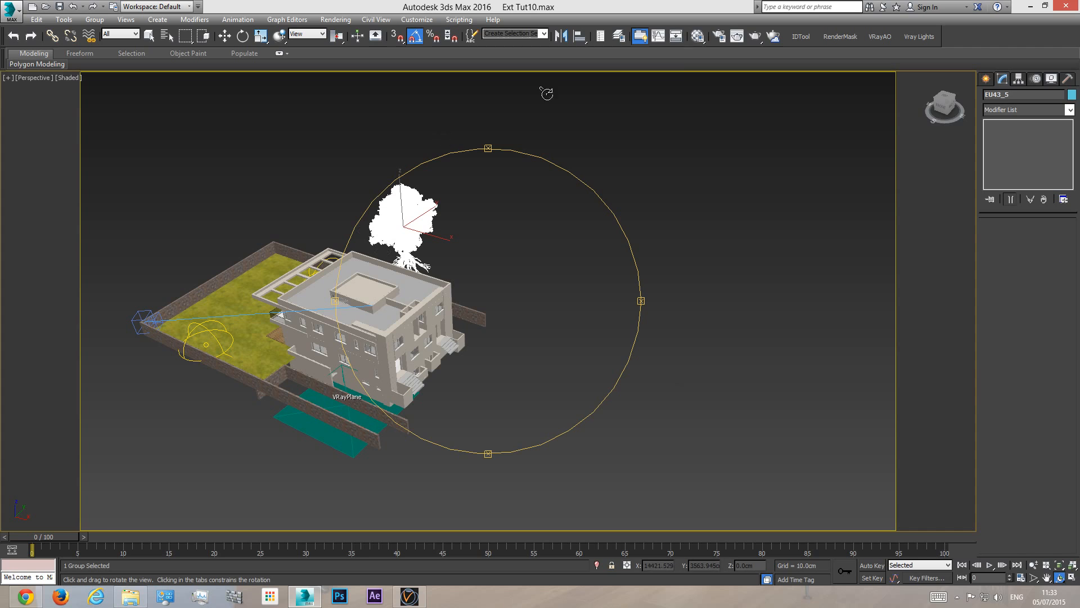
{"action": "left_click_drag", "start_coordinate": [458, 272], "coordinate": [441, 293]}
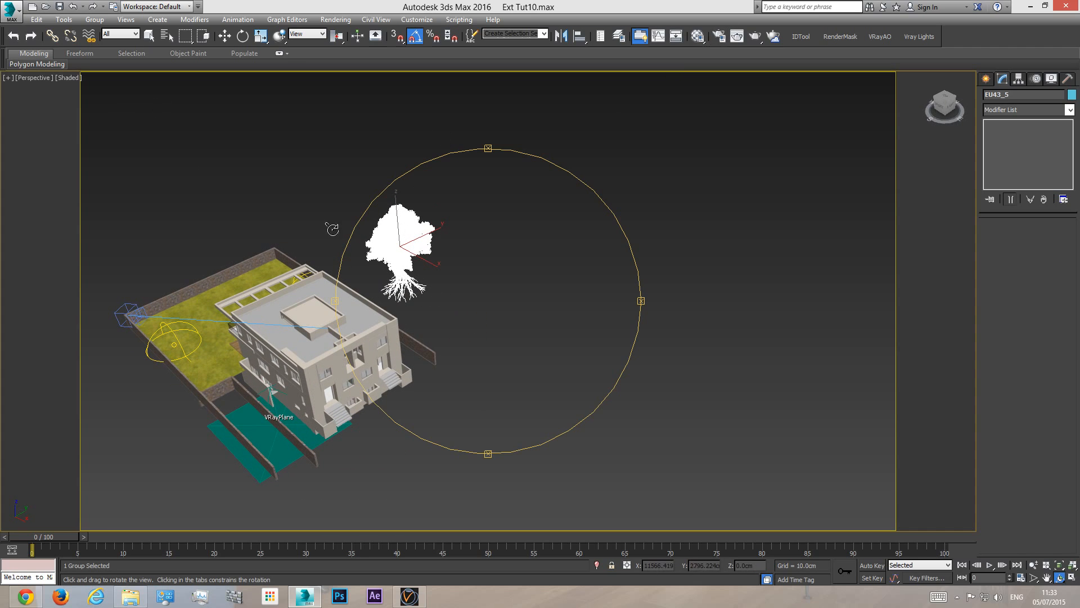
{"action": "left_click_drag", "start_coordinate": [425, 323], "coordinate": [455, 276]}
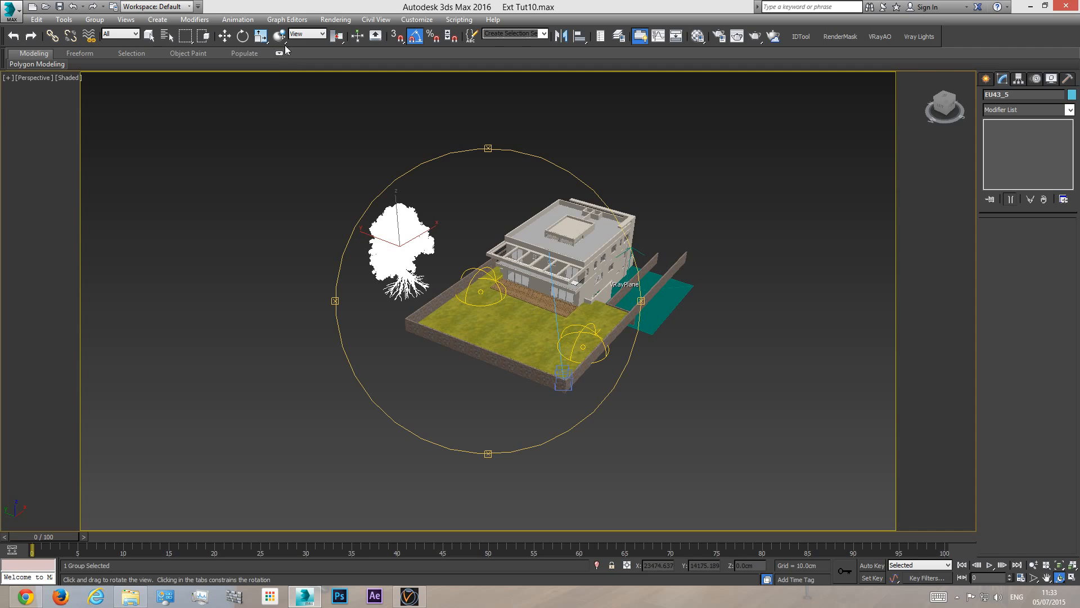
{"action": "key", "text": "w"}
{"action": "left_click_drag", "start_coordinate": [426, 238], "coordinate": [443, 228]}
- Through VRayCam001, move the tree to about X 16842 cm and raise it to about Z 330 cm, then deselect it
{"action": "key", "text": "c"}
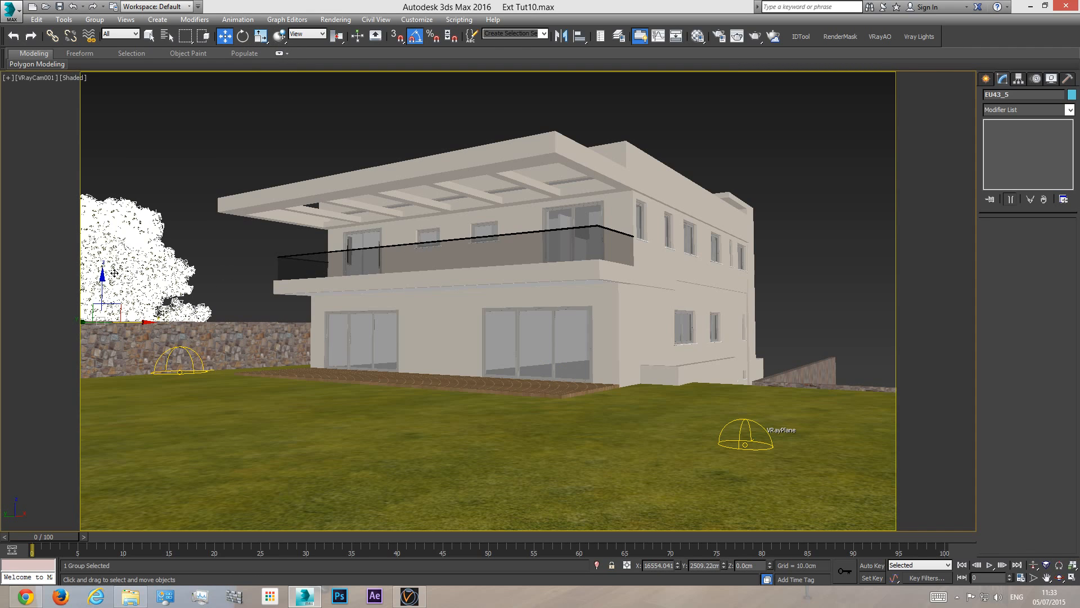
{"action": "left_click_drag", "start_coordinate": [112, 275], "coordinate": [193, 276]}
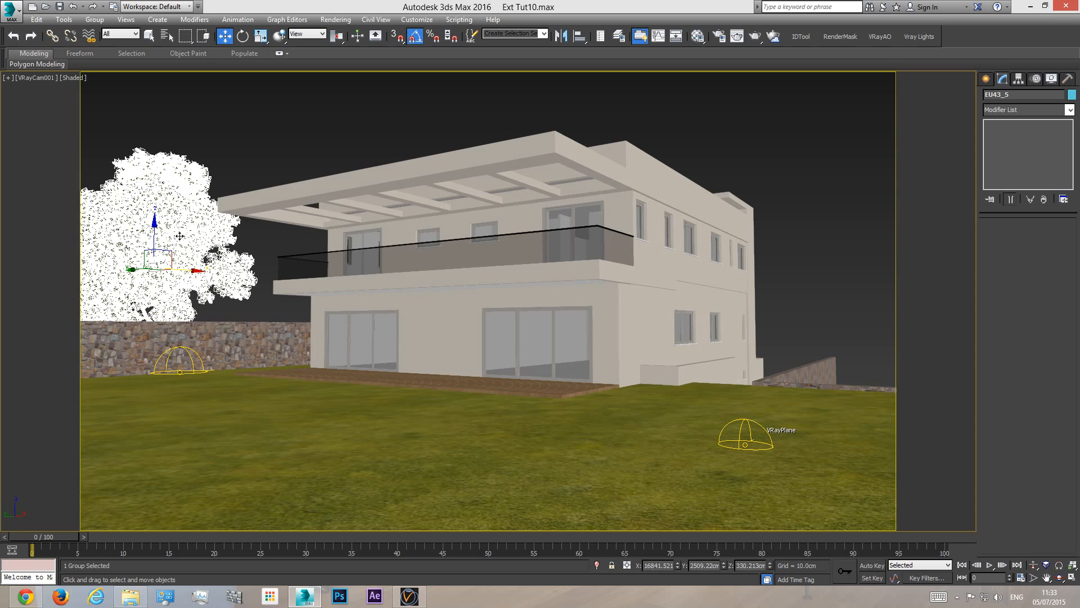
{"action": "left_click", "coordinate": [257, 182]}
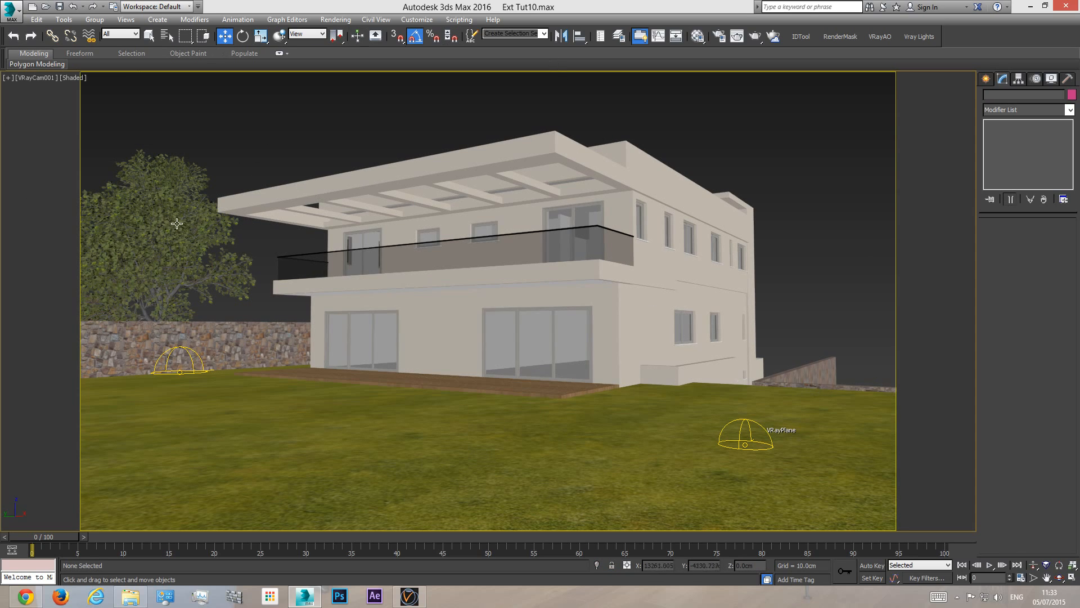
- Select the chestnut tree and examine its leaf mesh density and root geometry up close in the Perspective view
{"action": "left_click", "coordinate": [155, 235]}
{"action": "key", "text": "p"}
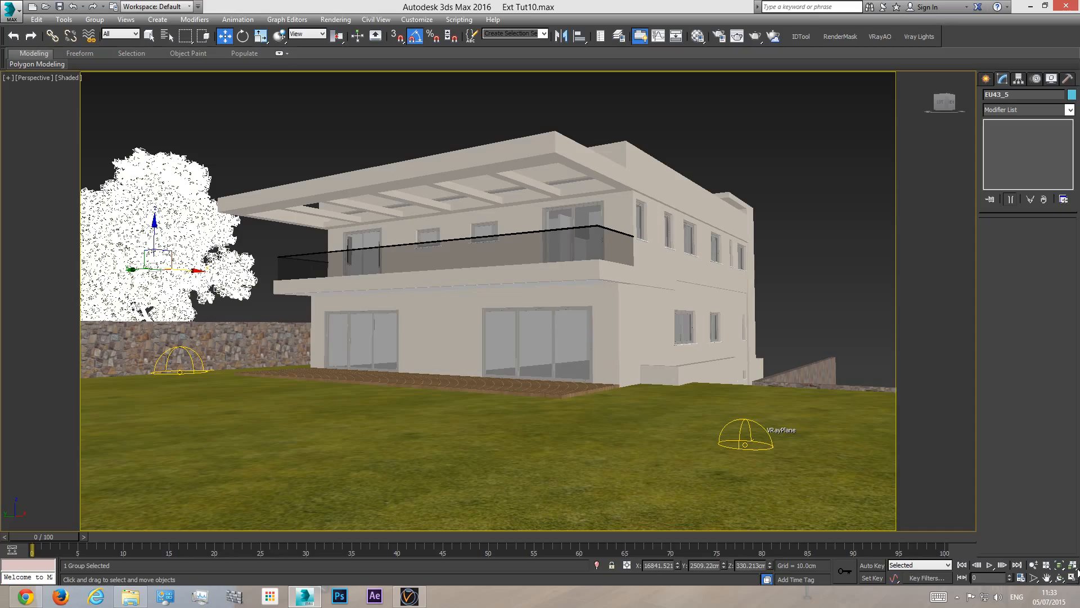
{"action": "left_click", "coordinate": [1060, 577]}
{"action": "left_click_drag", "start_coordinate": [496, 225], "coordinate": [514, 304]}
{"action": "middle_click_drag", "start_coordinate": [514, 304], "coordinate": [620, 317]}
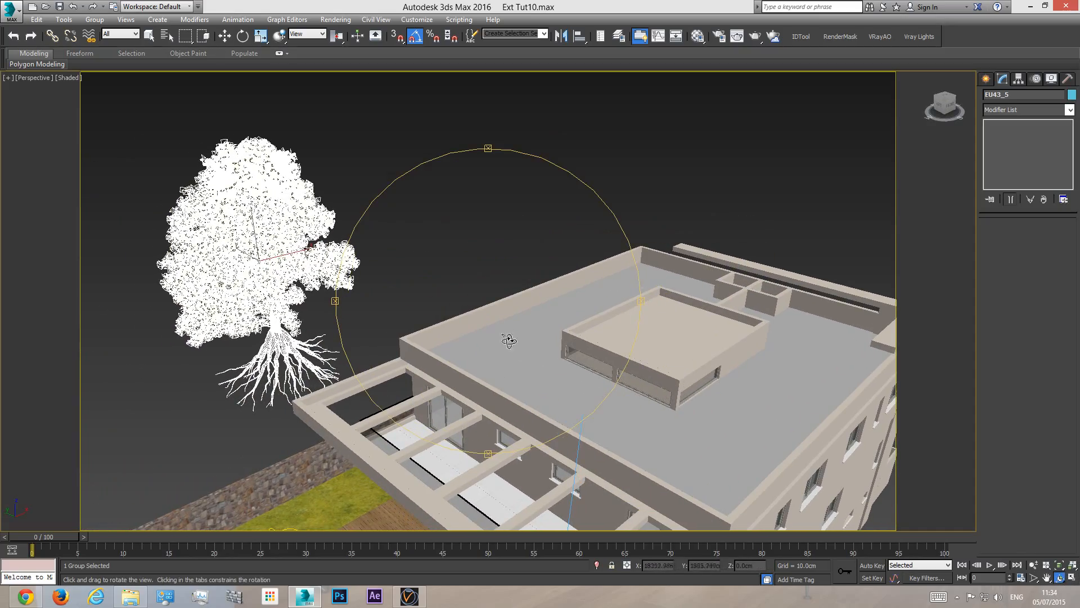
{"action": "key", "text": "w"}
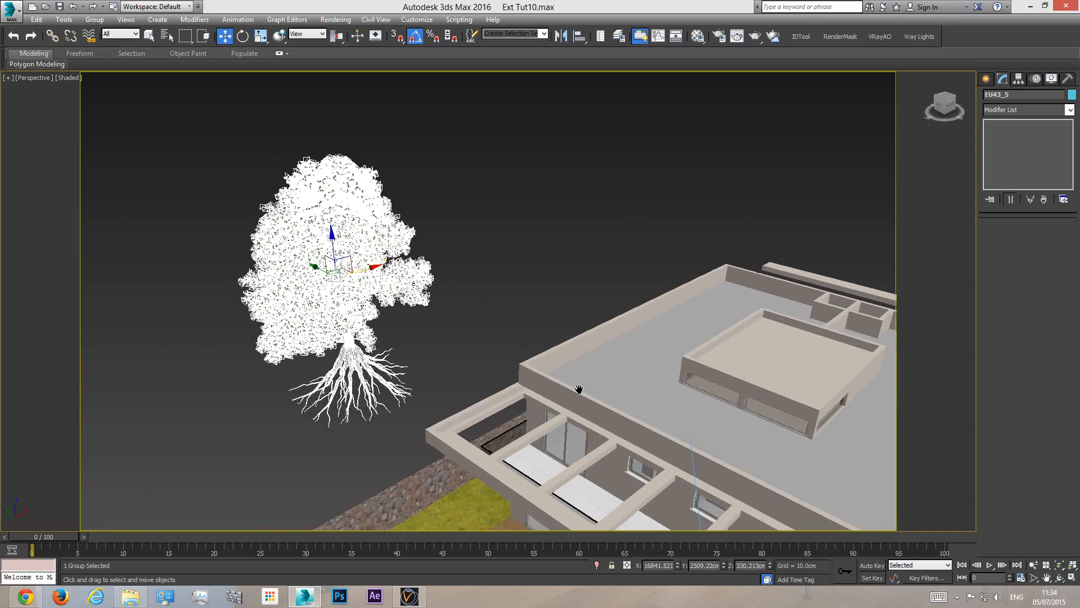
{"action": "scroll", "coordinate": [357, 277], "scroll_direction": "up", "scroll_amount": 10}
{"action": "scroll", "coordinate": [357, 277], "scroll_direction": "up", "scroll_amount": 2}
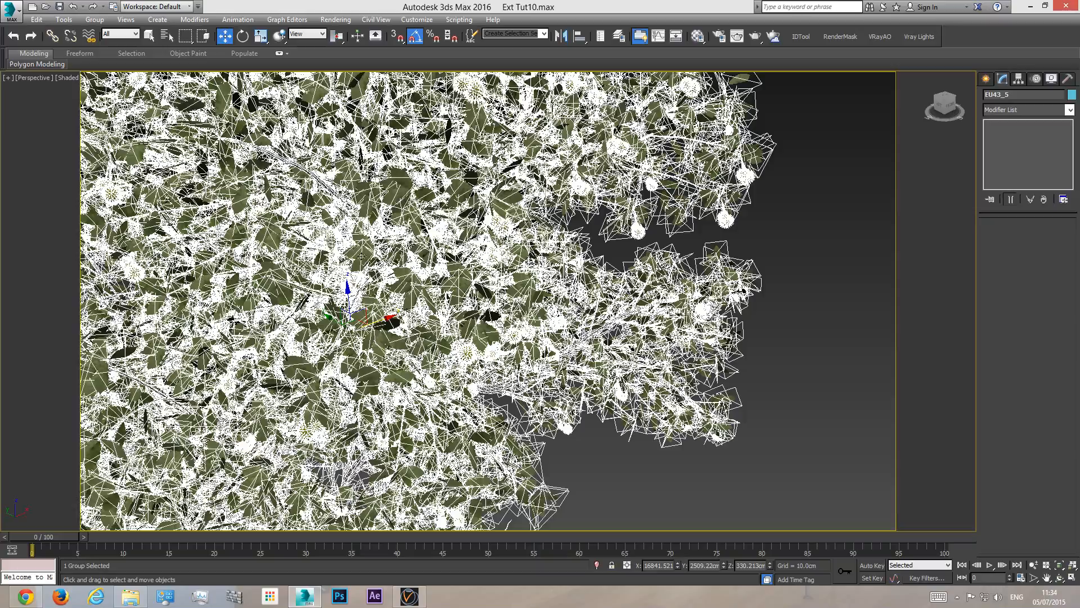
{"action": "scroll", "coordinate": [382, 193], "scroll_direction": "down", "scroll_amount": 2}
{"action": "scroll", "coordinate": [382, 194], "scroll_direction": "down", "scroll_amount": 4}
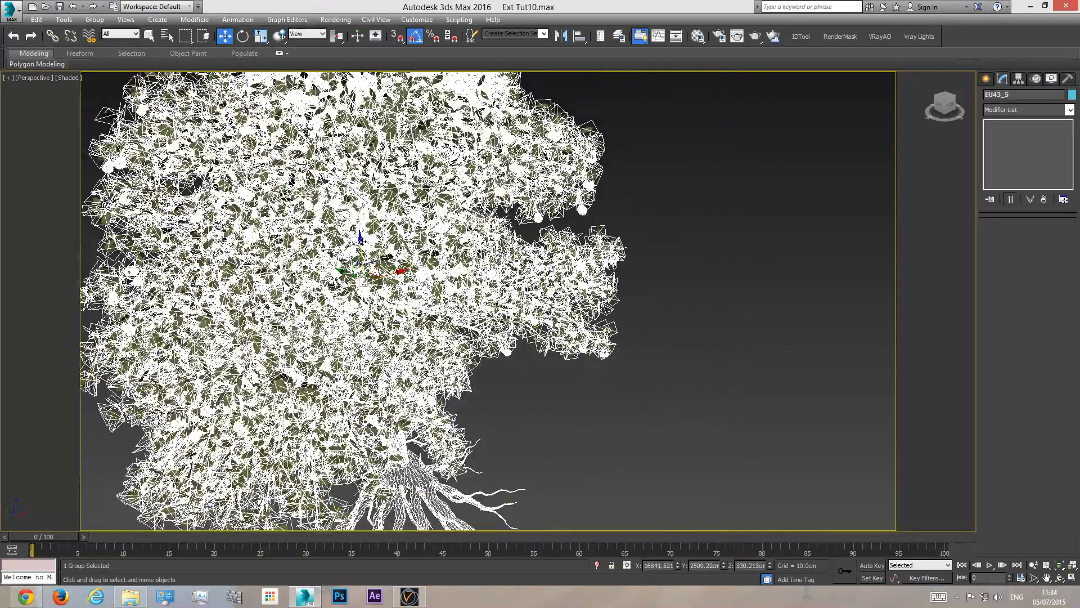
{"action": "scroll", "coordinate": [527, 529], "scroll_direction": "up", "scroll_amount": 3}
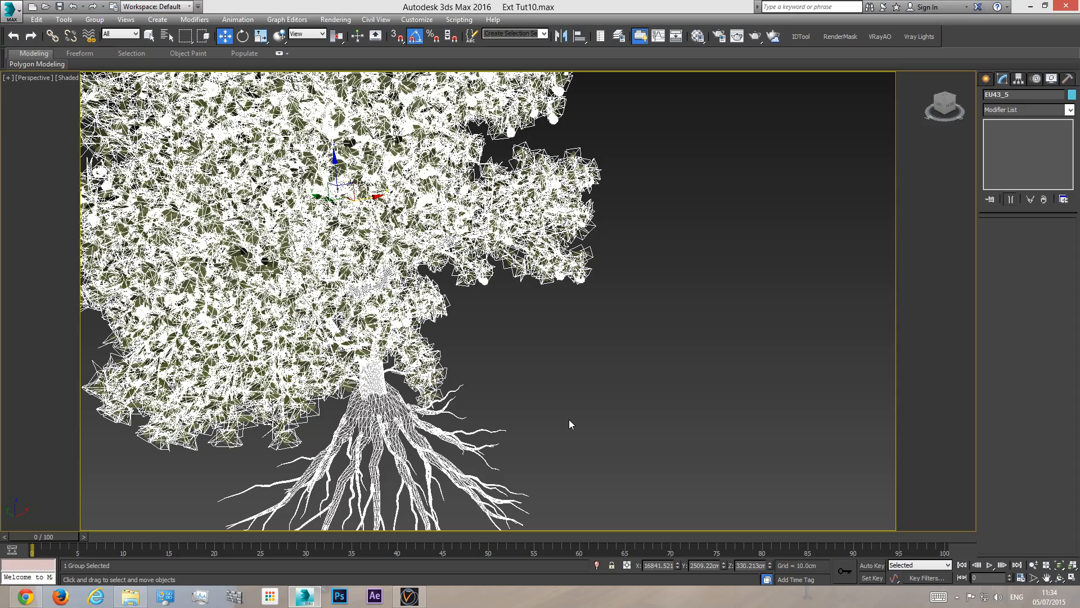
{"action": "middle_click_drag", "start_coordinate": [572, 356], "coordinate": [543, 353]}
{"action": "scroll", "coordinate": [567, 335], "scroll_direction": "down", "scroll_amount": 3}
{"action": "scroll", "coordinate": [543, 353], "scroll_direction": "down", "scroll_amount": 3}
- Through VRayCam001, turn on the viewport statistics with the xView Show Statistics option
{"action": "key", "text": "c"}
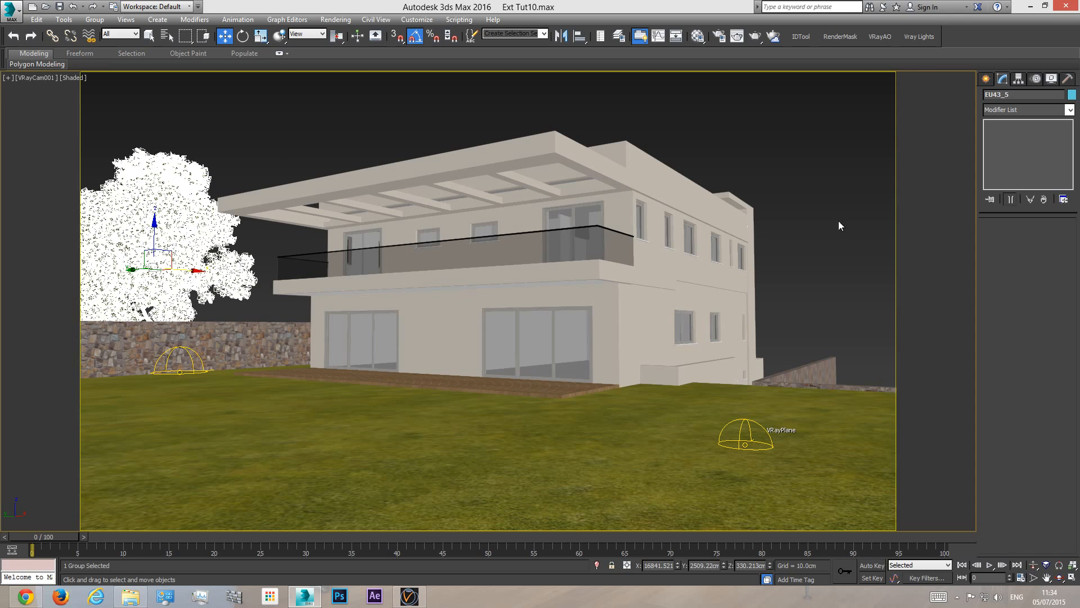
{"action": "left_click", "coordinate": [8, 78]}
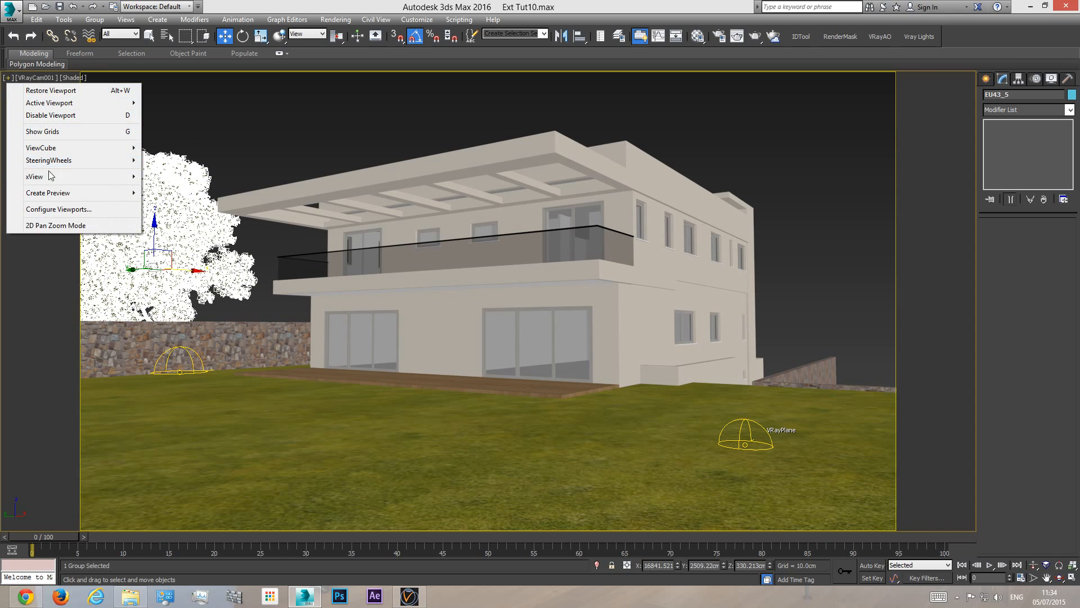
{"action": "mouse_move", "coordinate": [42, 179]}
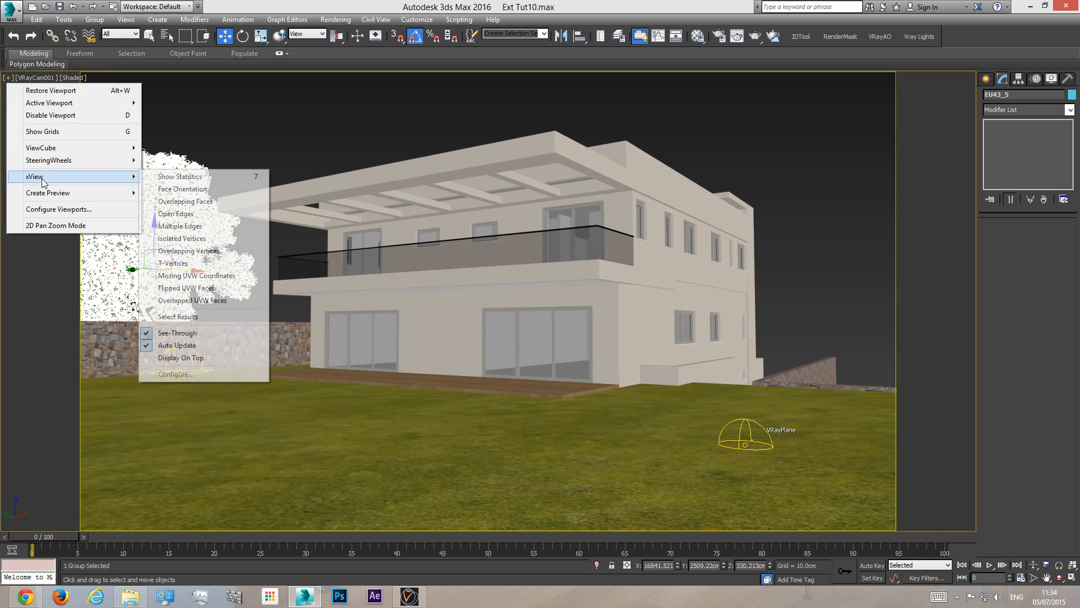
{"action": "left_click", "coordinate": [184, 177]}
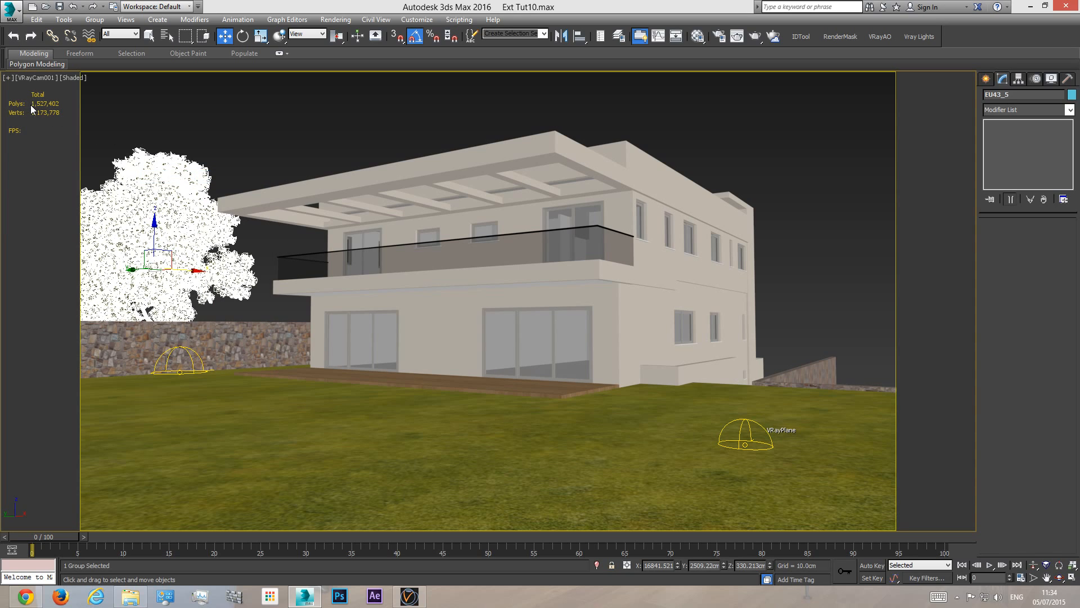
- Delete the chestnut tree to compare the scene's polygon count, undo the deletion and reselect the tree
{"action": "left_click", "coordinate": [178, 158]}
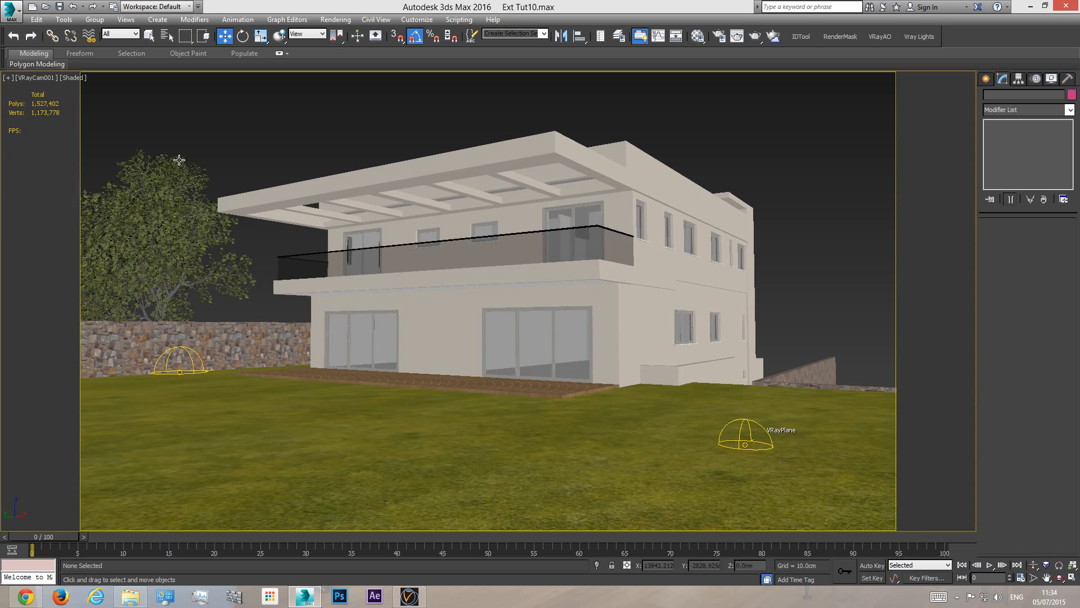
{"action": "left_click", "coordinate": [170, 184]}
{"action": "key", "text": "Delete"}
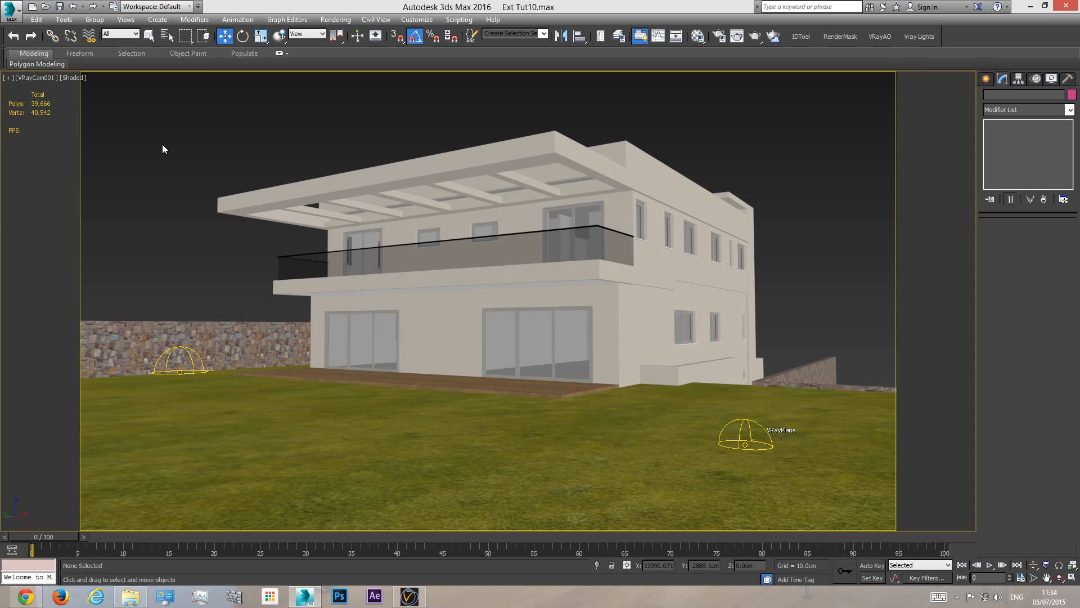
{"action": "key", "text": "ctrl+z"}
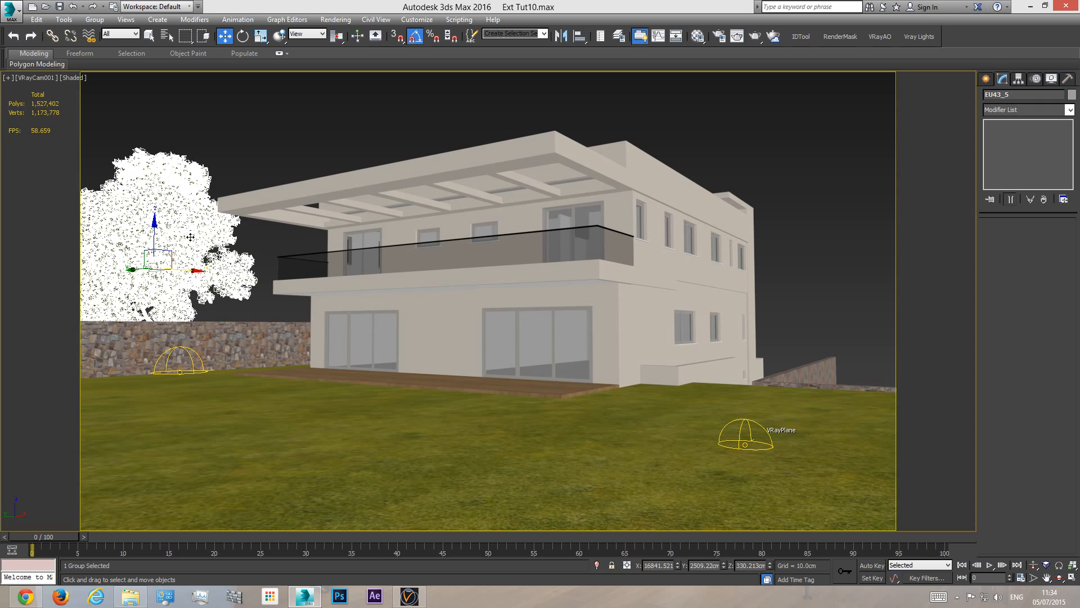
{"action": "left_click", "coordinate": [234, 142]}
{"action": "left_click", "coordinate": [189, 227]}
- Examine the tree's position and exposed roots beside the house from above in the Perspective view, and compare through VRayCam001
{"action": "key", "text": "p"}
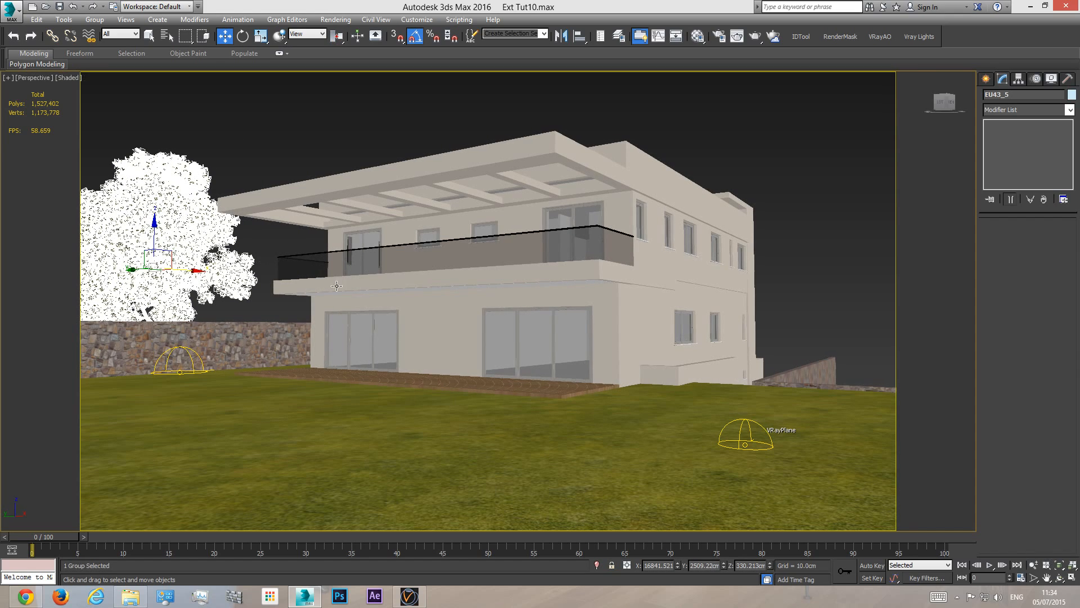
{"action": "left_click", "coordinate": [1059, 577]}
{"action": "left_click_drag", "start_coordinate": [488, 297], "coordinate": [531, 312]}
{"action": "scroll", "coordinate": [530, 313], "scroll_direction": "down", "scroll_amount": 3}
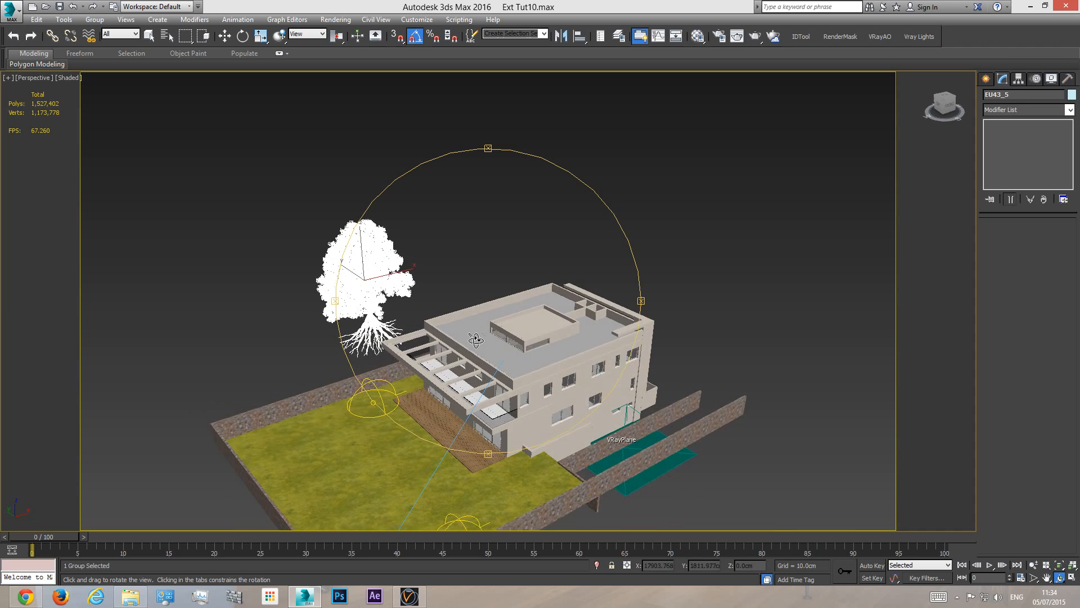
{"action": "left_click_drag", "start_coordinate": [475, 338], "coordinate": [413, 325]}
{"action": "scroll", "coordinate": [404, 322], "scroll_direction": "up", "scroll_amount": 1}
{"action": "right_click", "coordinate": [354, 268]}
{"action": "key", "text": "w"}
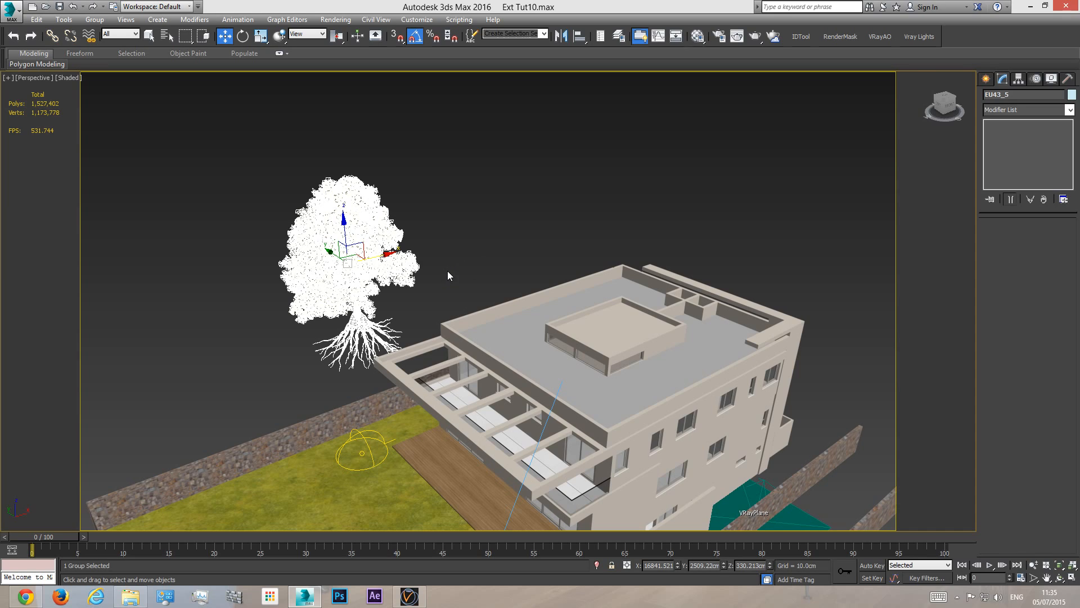
{"action": "key", "text": "c"}
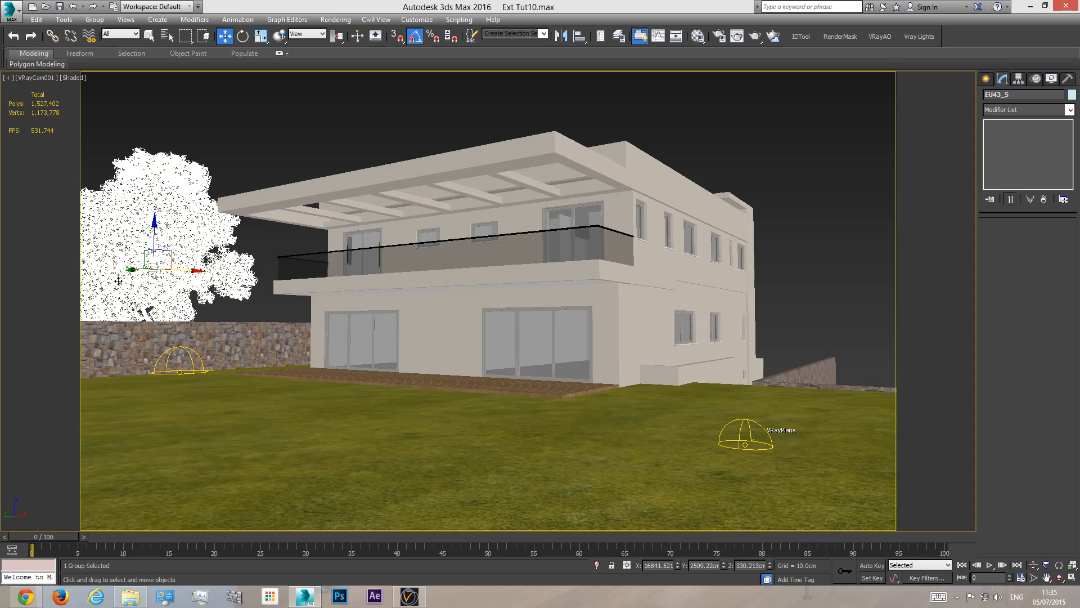
- In the Perspective view, hide everything except the selected EU43_5 tree and frame it
{"action": "key", "text": "p"}
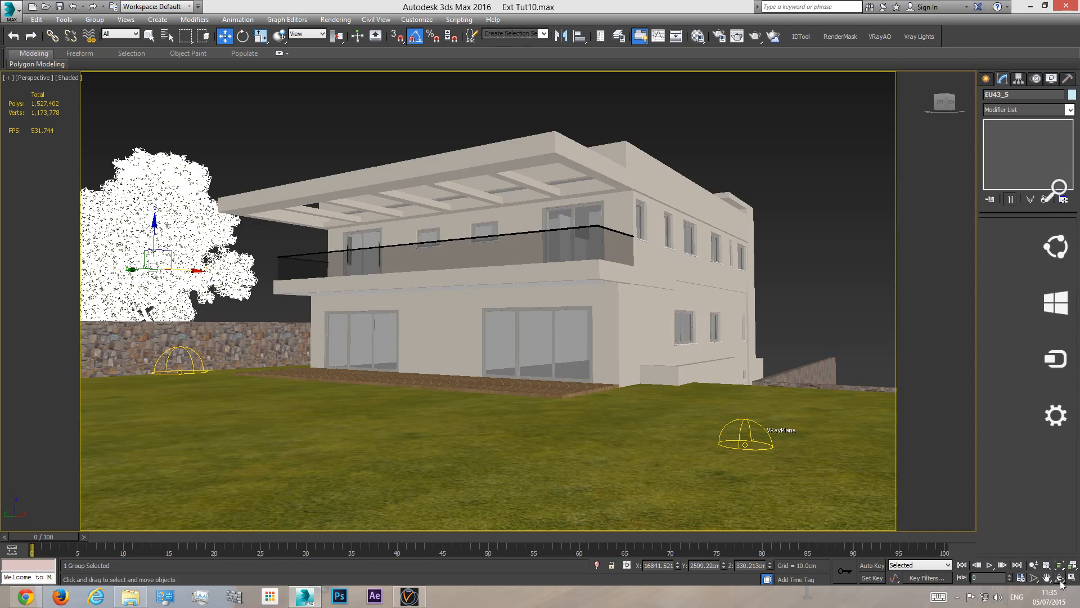
{"action": "left_click", "coordinate": [1060, 579]}
{"action": "left_click_drag", "start_coordinate": [496, 281], "coordinate": [301, 310]}
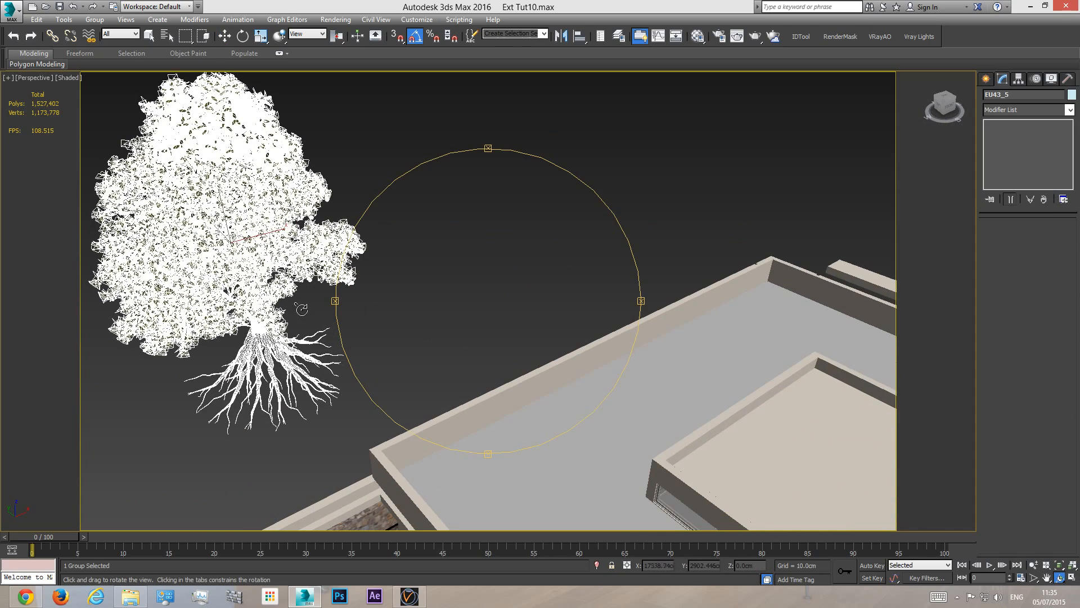
{"action": "key", "text": "w"}
{"action": "right_click", "coordinate": [244, 212]}
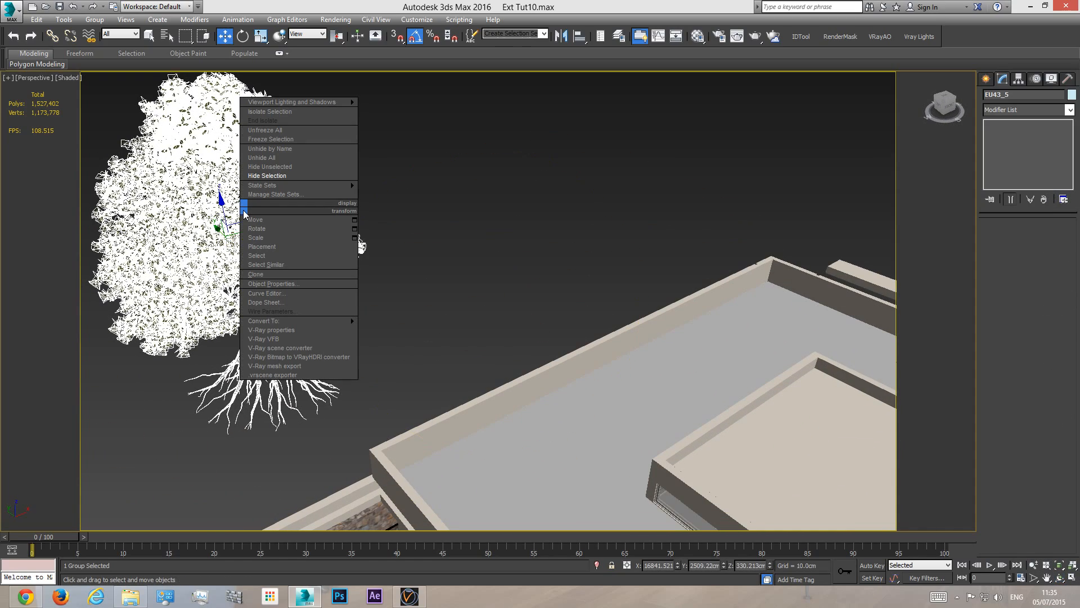
{"action": "left_click", "coordinate": [273, 167]}
{"action": "key", "text": "z"}
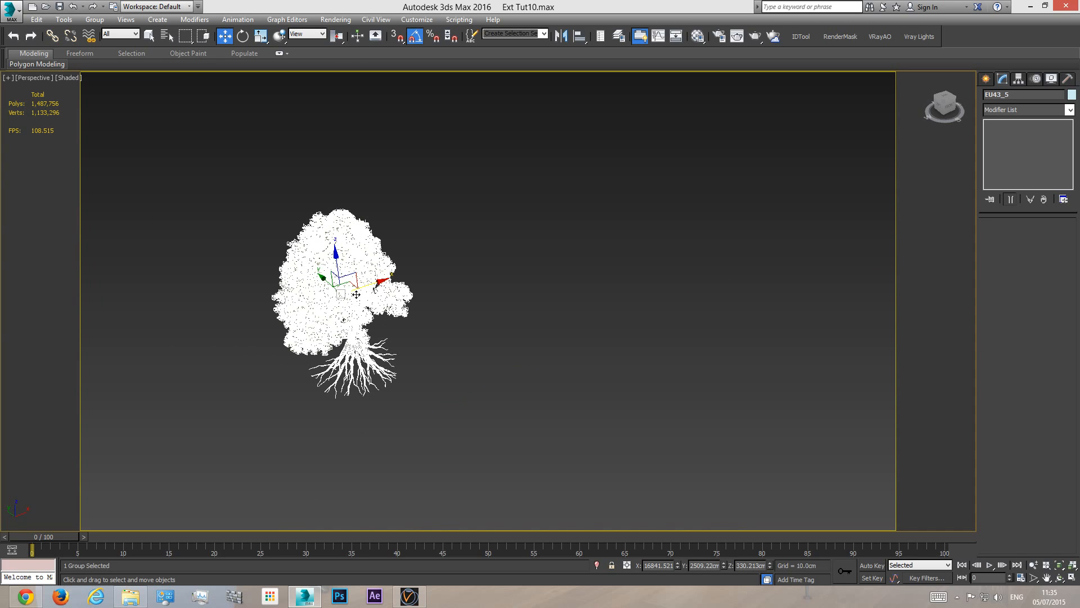
{"action": "key", "text": "z"}
- Ungroup the EU43_5 tree and check its separate trunk and leaf meshes
{"action": "left_click", "coordinate": [90, 20]}
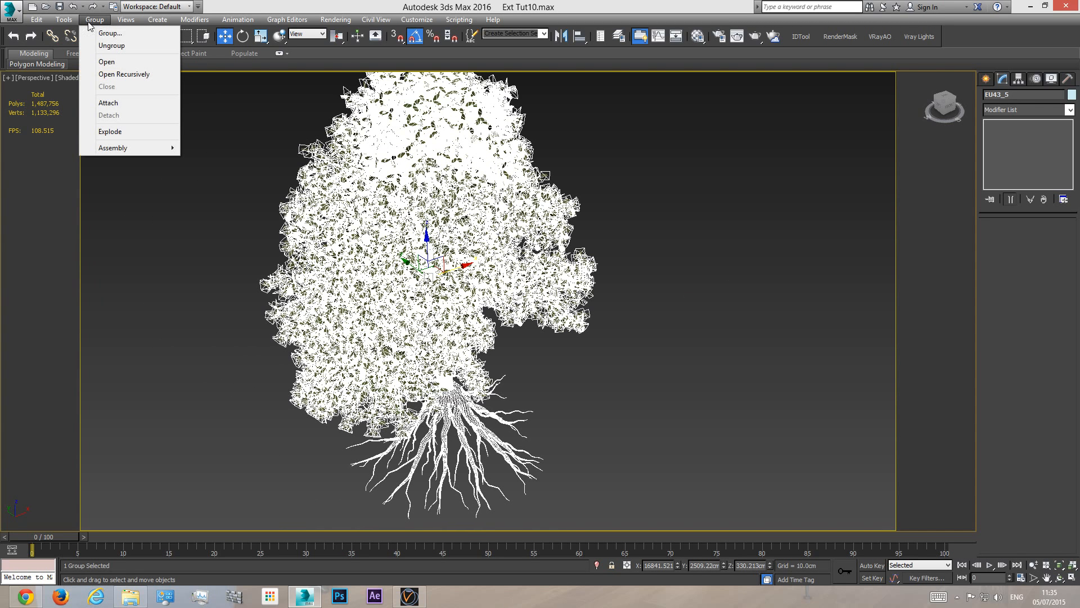
{"action": "left_click", "coordinate": [112, 46]}
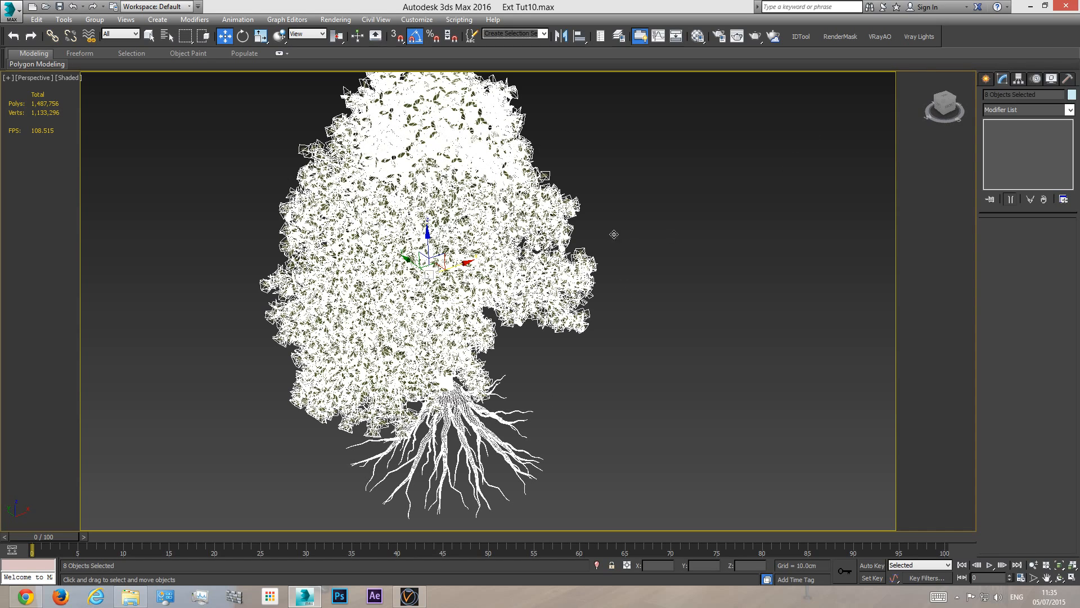
{"action": "left_click", "coordinate": [452, 415]}
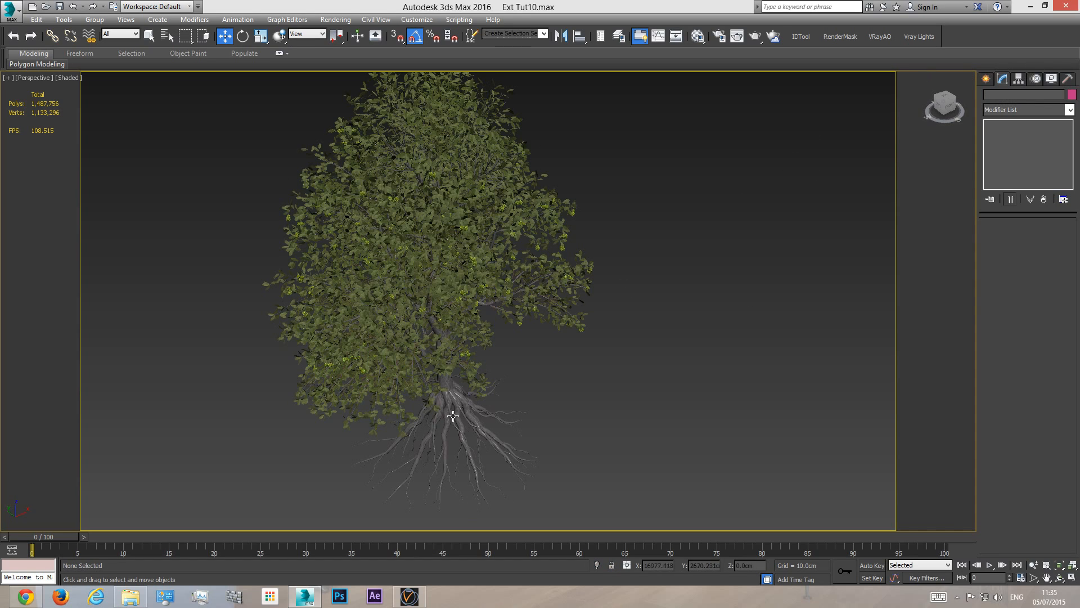
{"action": "left_click", "coordinate": [443, 337]}
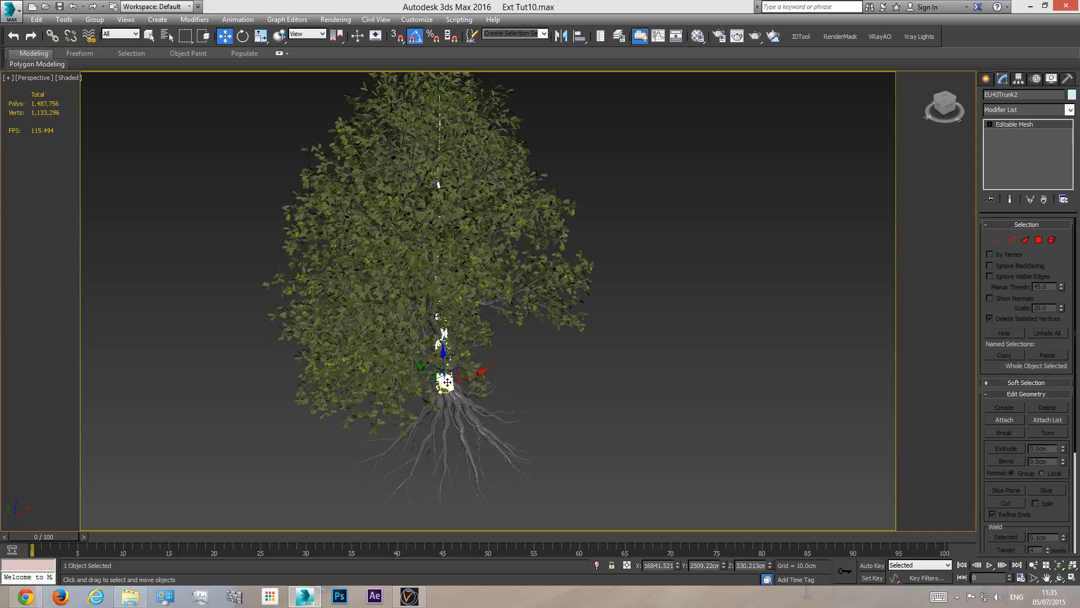
{"action": "left_click", "coordinate": [477, 207]}
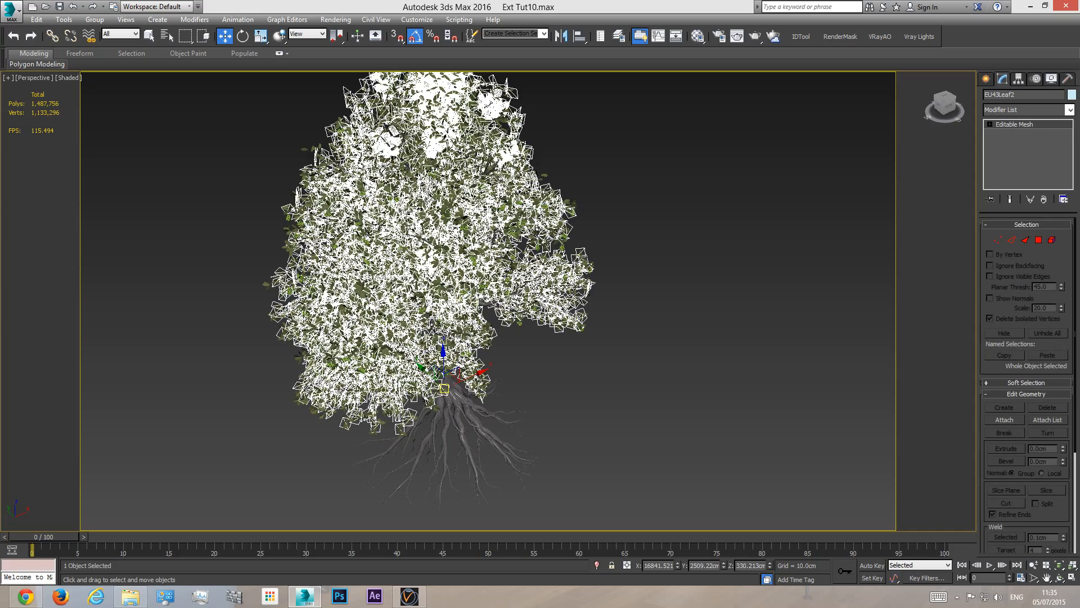
- Select the dense spiky fruit mesh, inspect it up close and delete it
{"action": "left_click", "coordinate": [468, 262]}
{"action": "scroll", "coordinate": [468, 262], "scroll_direction": "up", "scroll_amount": 6}
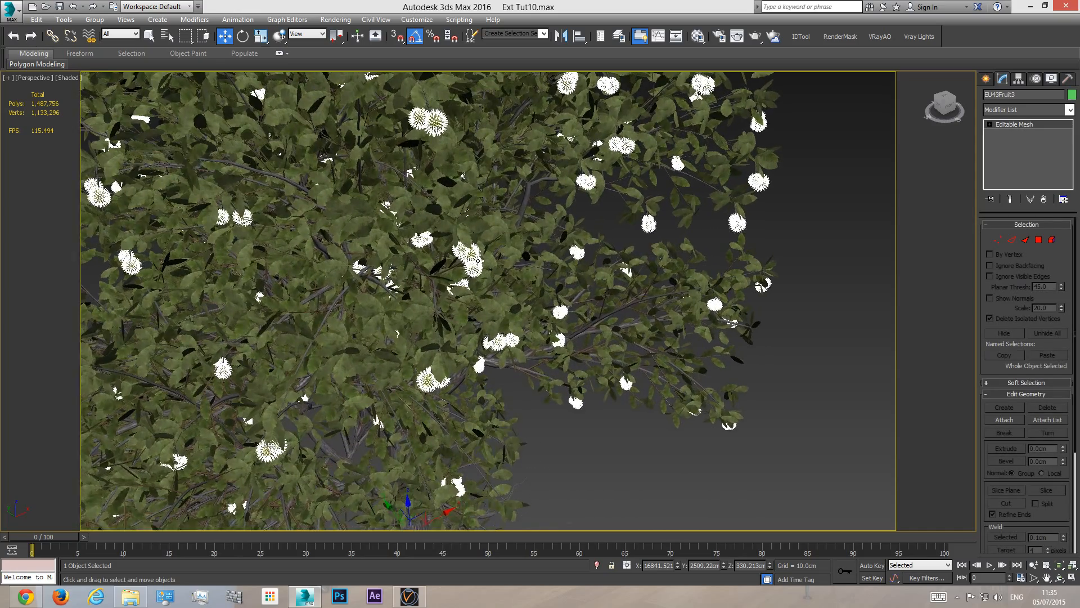
{"action": "scroll", "coordinate": [471, 251], "scroll_direction": "up", "scroll_amount": 5}
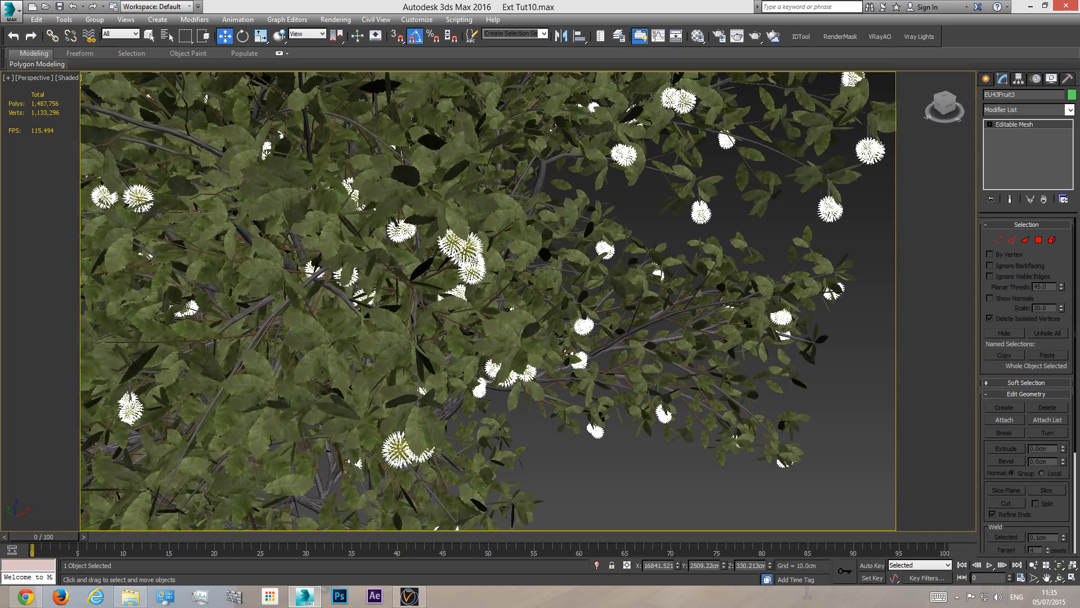
{"action": "scroll", "coordinate": [472, 251], "scroll_direction": "up", "scroll_amount": 1}
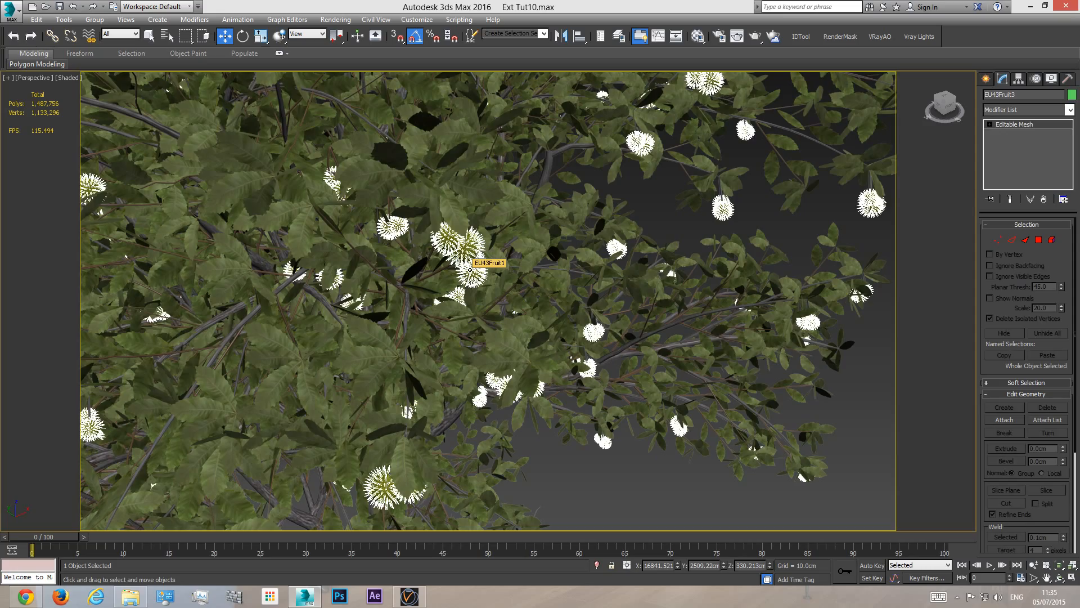
{"action": "key", "text": "ctrl+d"}
- Check the leaf mesh in wireframe, then delete the round EU43Fruit1 mesh
{"action": "left_click", "coordinate": [464, 246]}
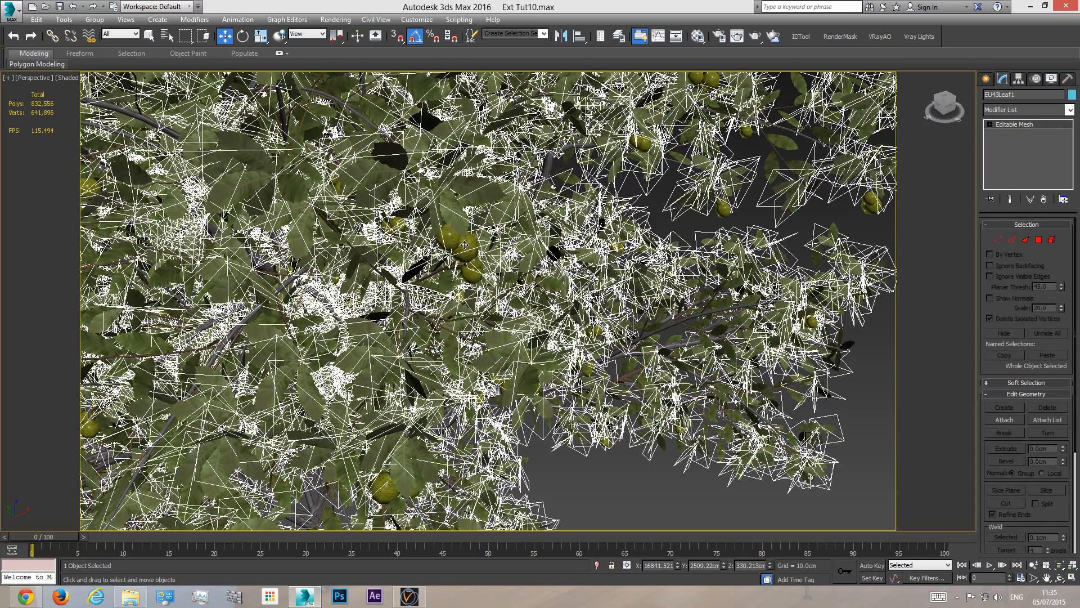
{"action": "key", "text": "F3"}
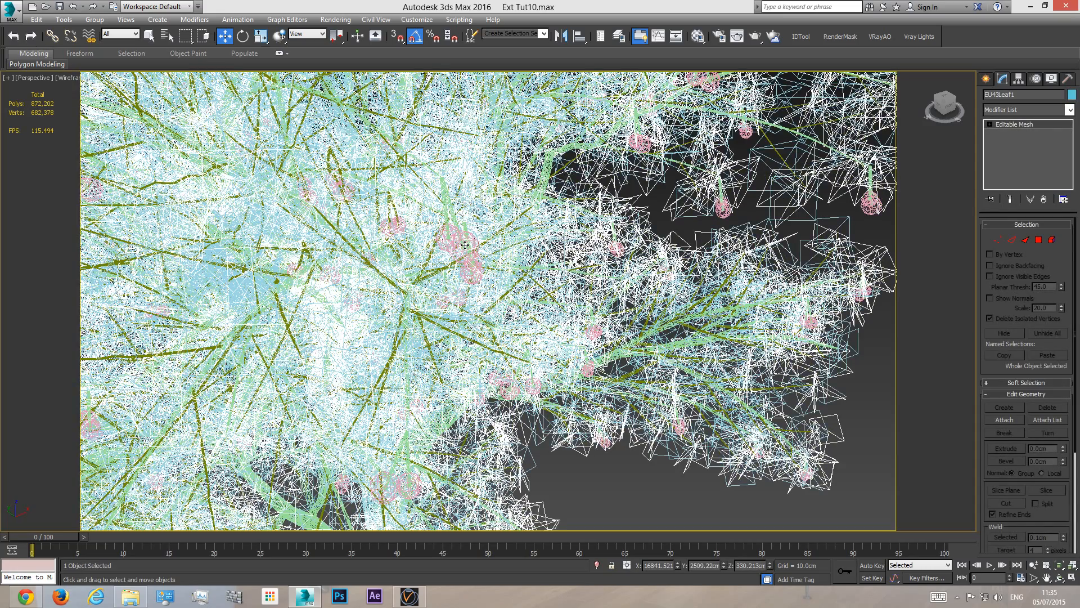
{"action": "key", "text": "F3"}
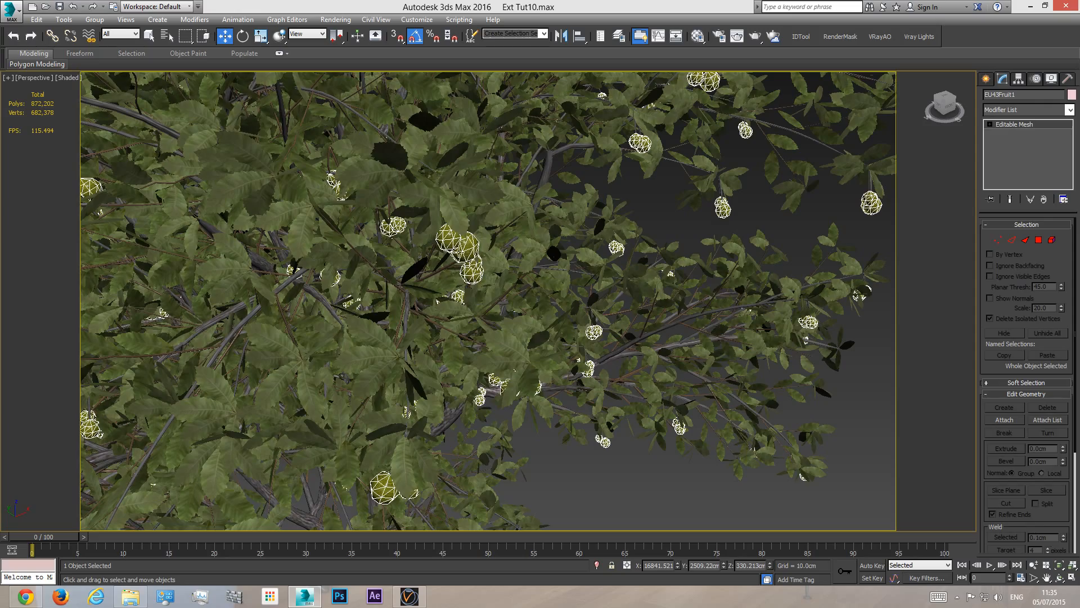
{"action": "key", "text": "Delete"}
{"action": "scroll", "coordinate": [493, 280], "scroll_direction": "down", "scroll_amount": 5}
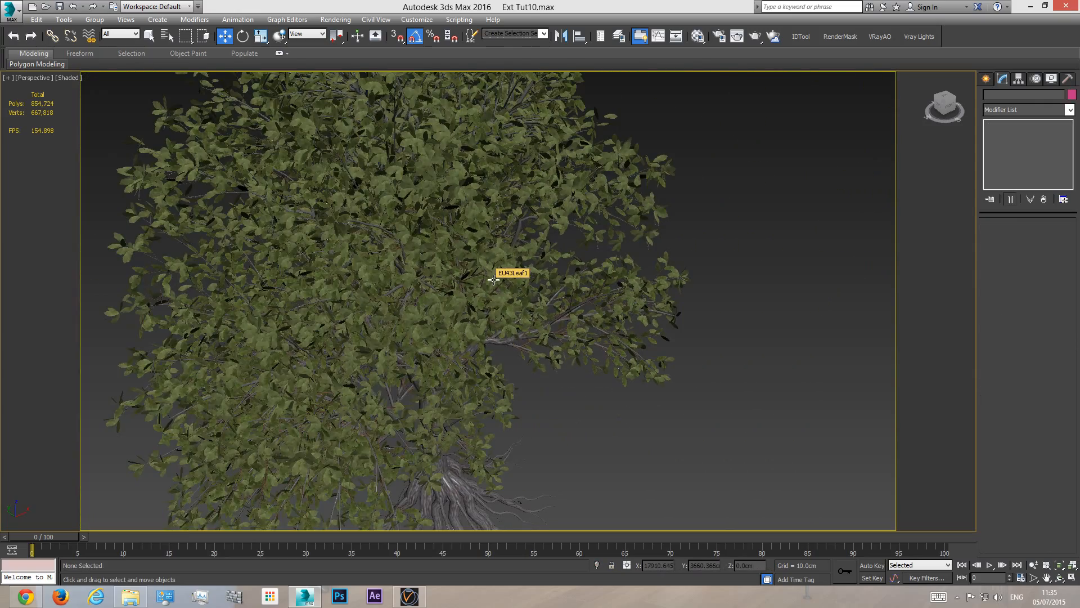
- Select all remaining parts of the tree to check them, and clear the selection
{"action": "left_click", "coordinate": [477, 255]}
{"action": "scroll", "coordinate": [478, 254], "scroll_direction": "down", "scroll_amount": 3}
{"action": "left_click_drag", "start_coordinate": [653, 94], "coordinate": [329, 480]}
{"action": "left_click", "coordinate": [742, 311]}
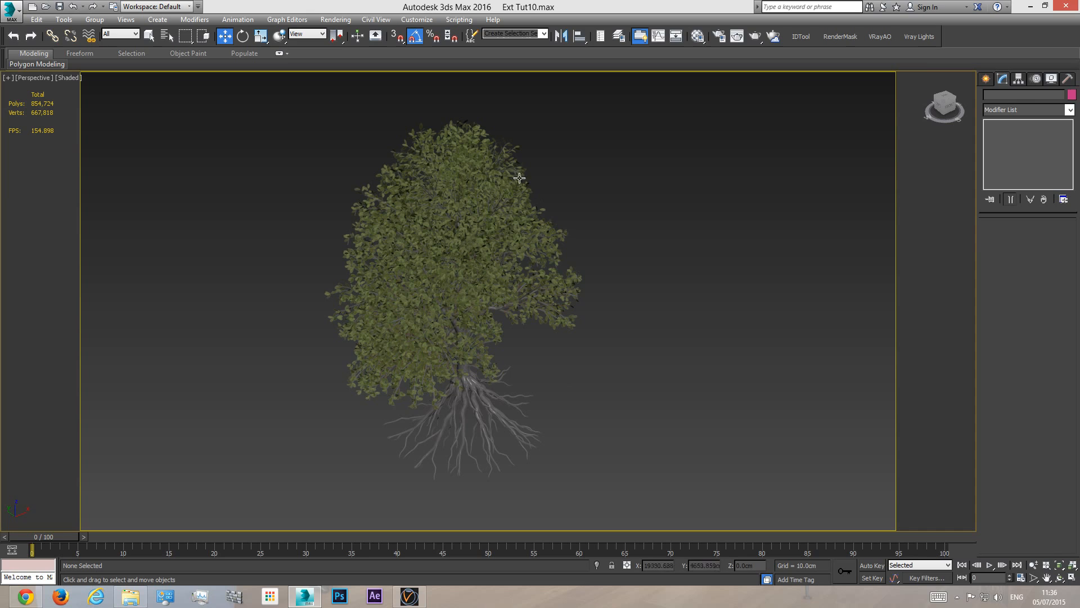
- Attach EU43Bark2, EU43Leaf1, EU43Leaf2, EU43Trunk2 and EU43Twig2 to the EU43Roots2 mesh, using Match Material IDs to Material and condensed materials
{"action": "left_click", "coordinate": [467, 372]}
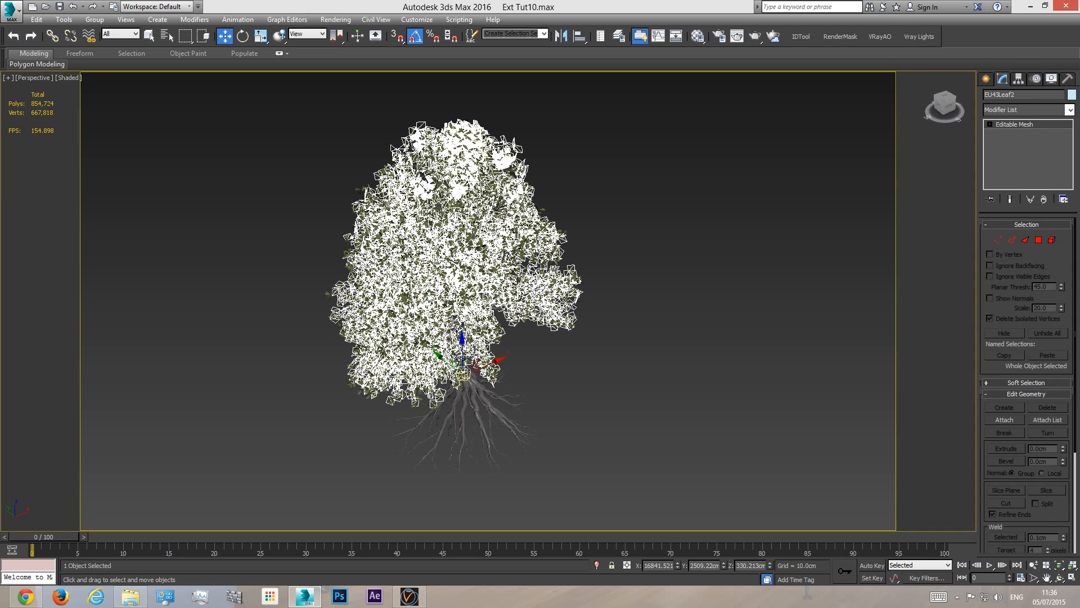
{"action": "left_click", "coordinate": [467, 391]}
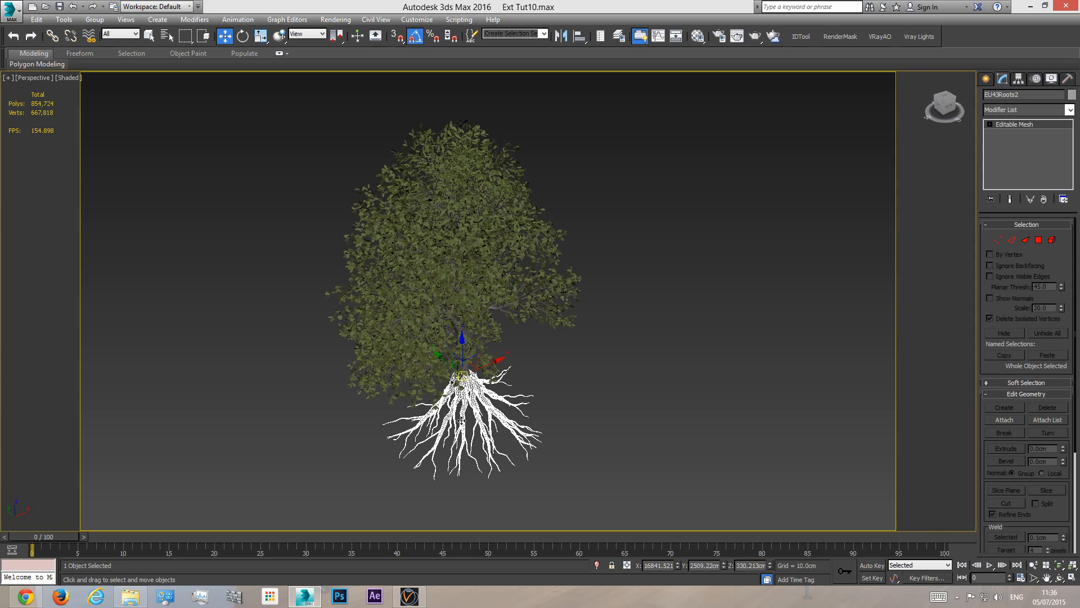
{"action": "left_click", "coordinate": [1060, 424]}
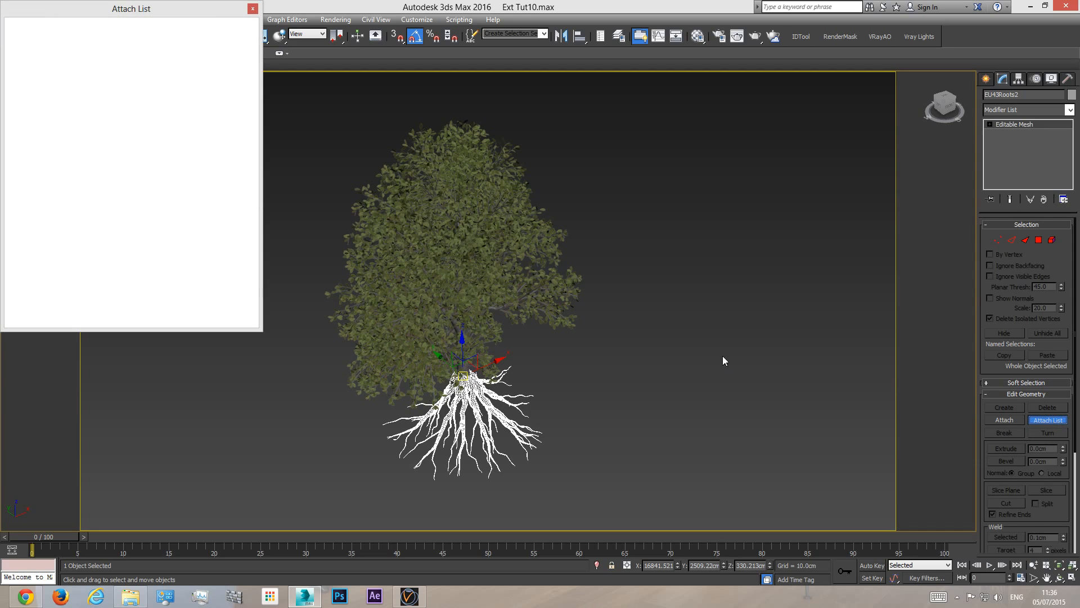
{"action": "left_click", "coordinate": [52, 82]}
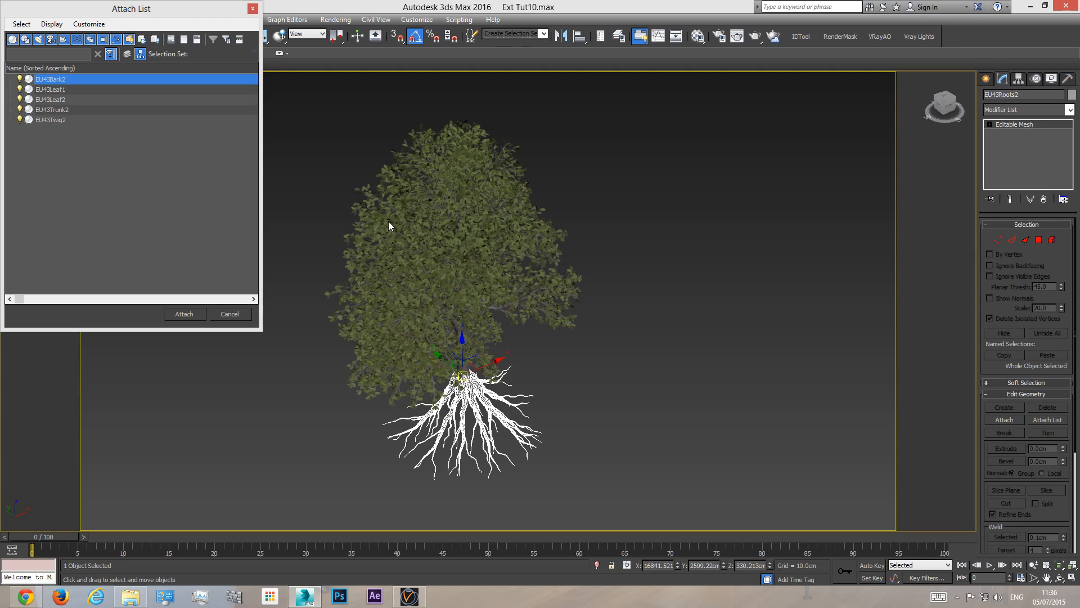
{"action": "left_click", "coordinate": [63, 122], "text": "shift"}
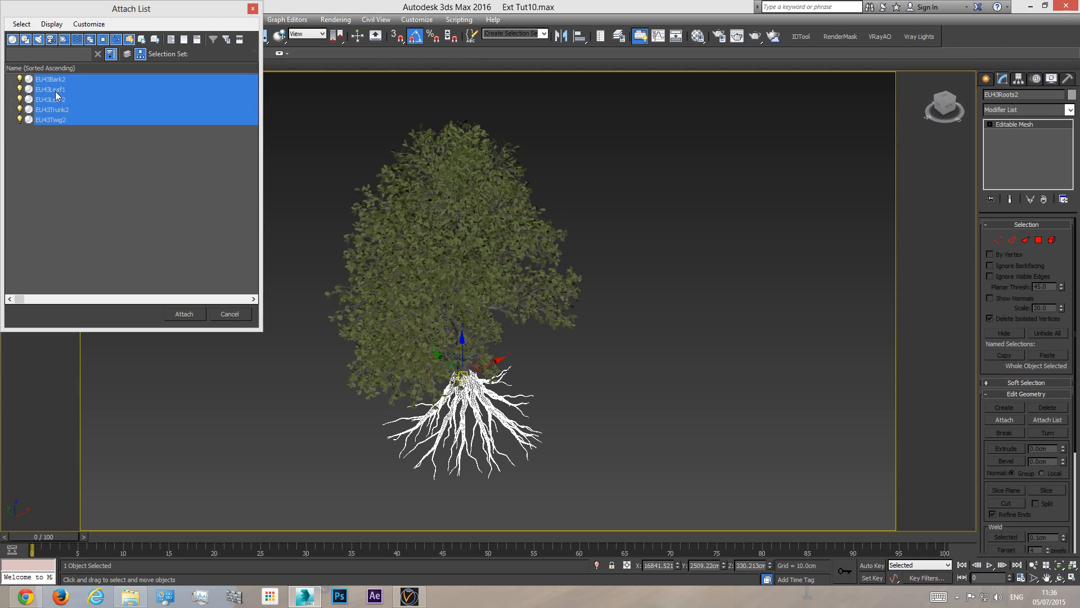
{"action": "left_click", "coordinate": [183, 314]}
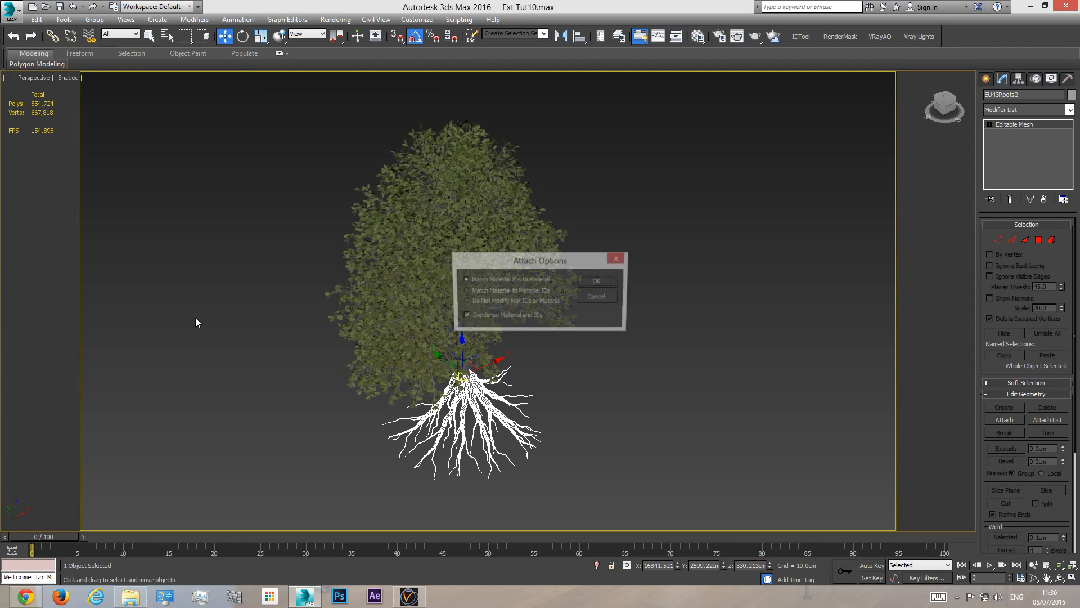
{"action": "left_click", "coordinate": [599, 282]}
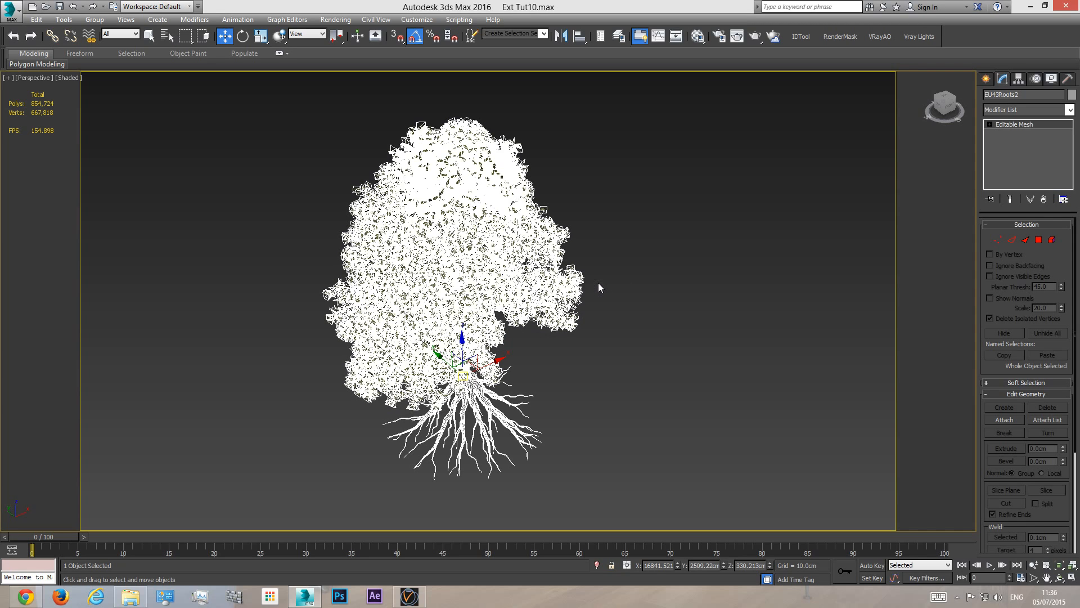
{"action": "left_click", "coordinate": [641, 240]}
{"action": "left_click", "coordinate": [472, 256]}
{"action": "left_click", "coordinate": [768, 217]}
{"action": "left_click", "coordinate": [487, 274]}
- Unhide all objects in the scene and switch the viewport to the VRayCam001 camera
{"action": "right_click", "coordinate": [646, 349]}
{"action": "left_click", "coordinate": [679, 296]}
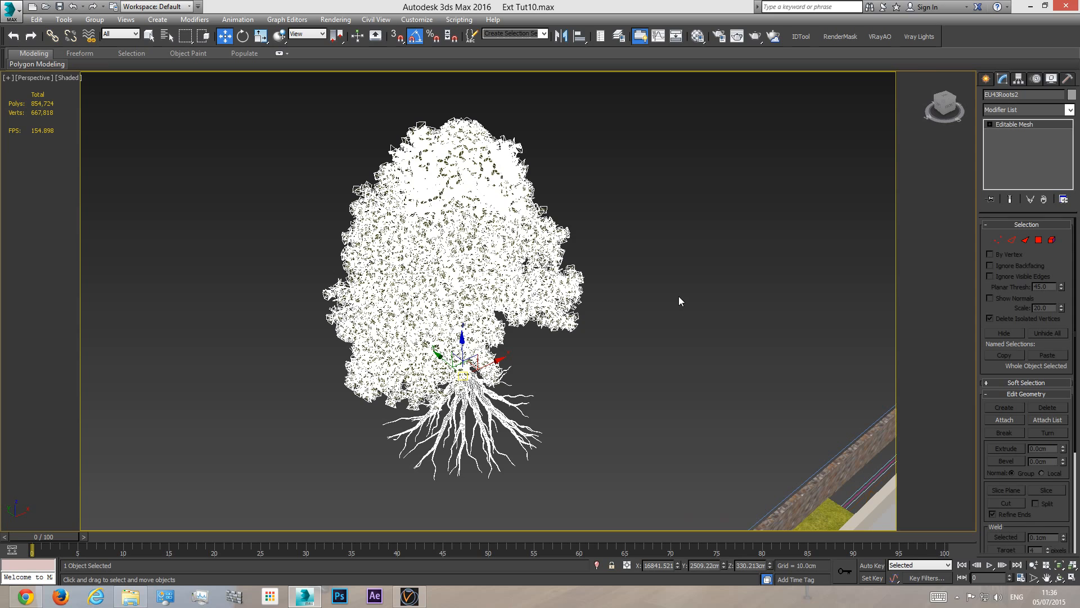
{"action": "key", "text": "c"}
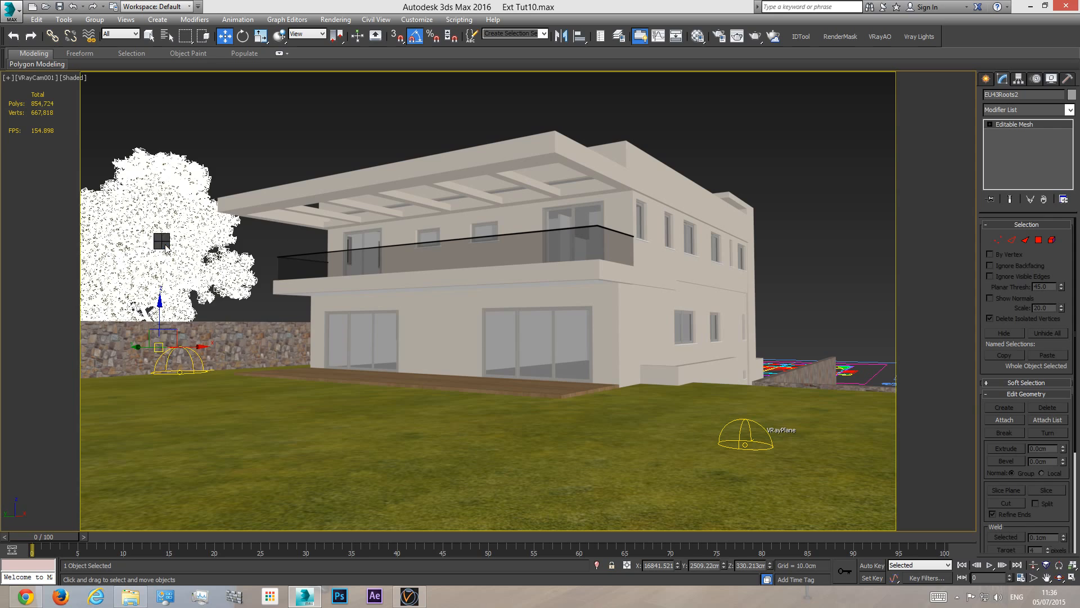
- Start a V-Ray mesh export of the tree and browse for its destination to E:\6 - InOffice Projects\tutorial series\Tut Ext10
{"action": "right_click", "coordinate": [165, 245]}
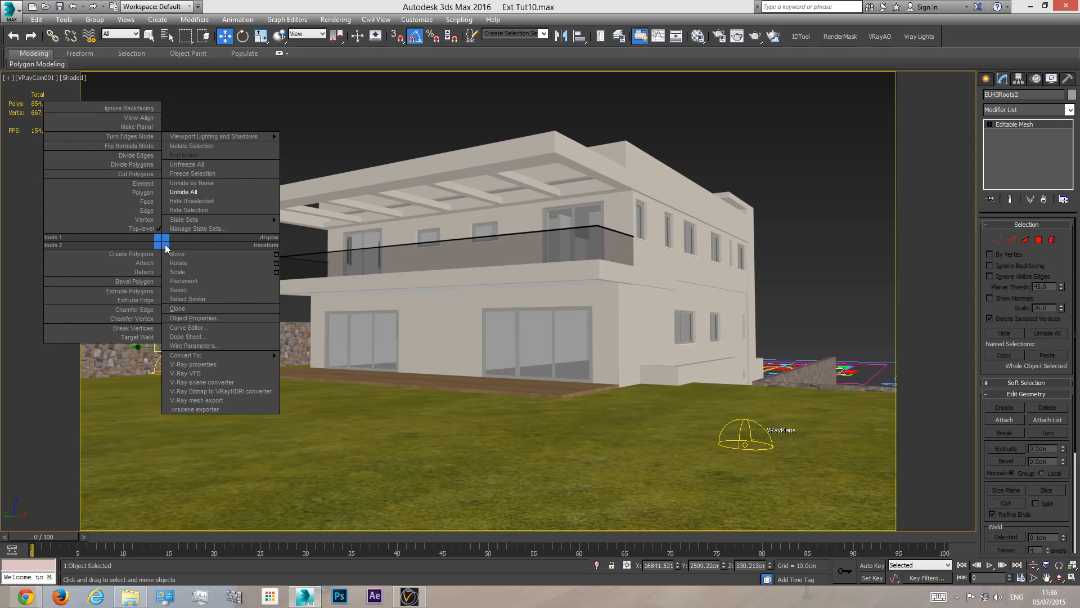
{"action": "left_click", "coordinate": [208, 401]}
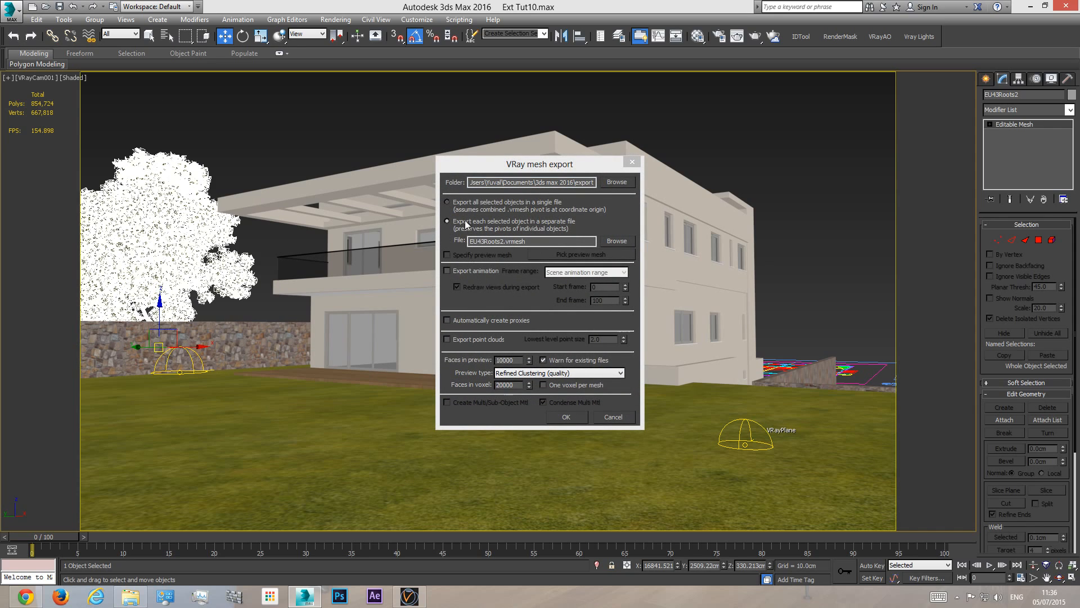
{"action": "left_click", "coordinate": [616, 182]}
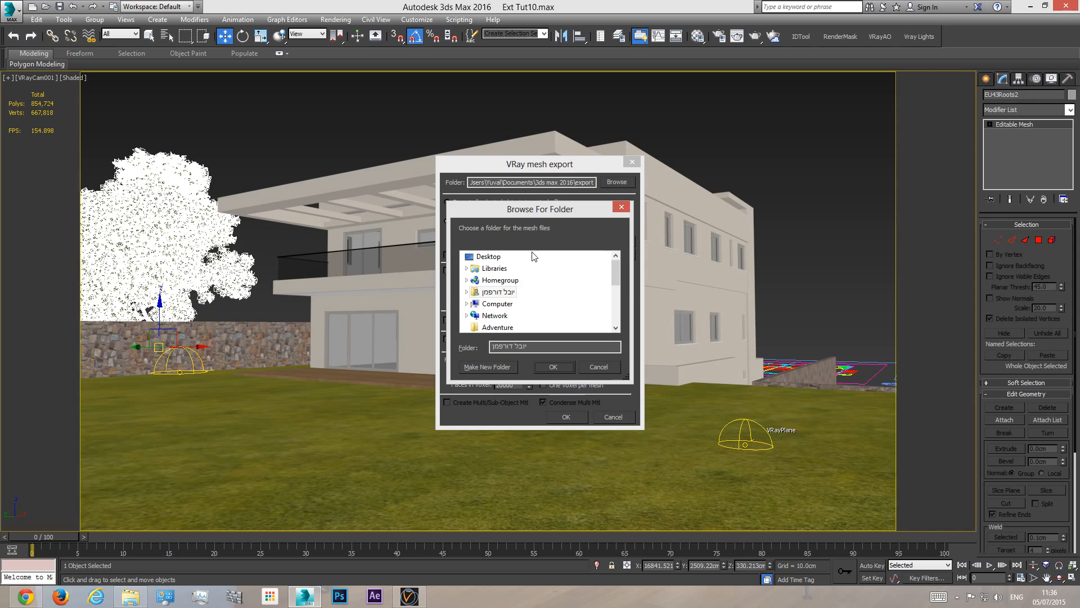
{"action": "left_click_drag", "start_coordinate": [615, 273], "coordinate": [613, 282]}
{"action": "double_click", "coordinate": [500, 281]}
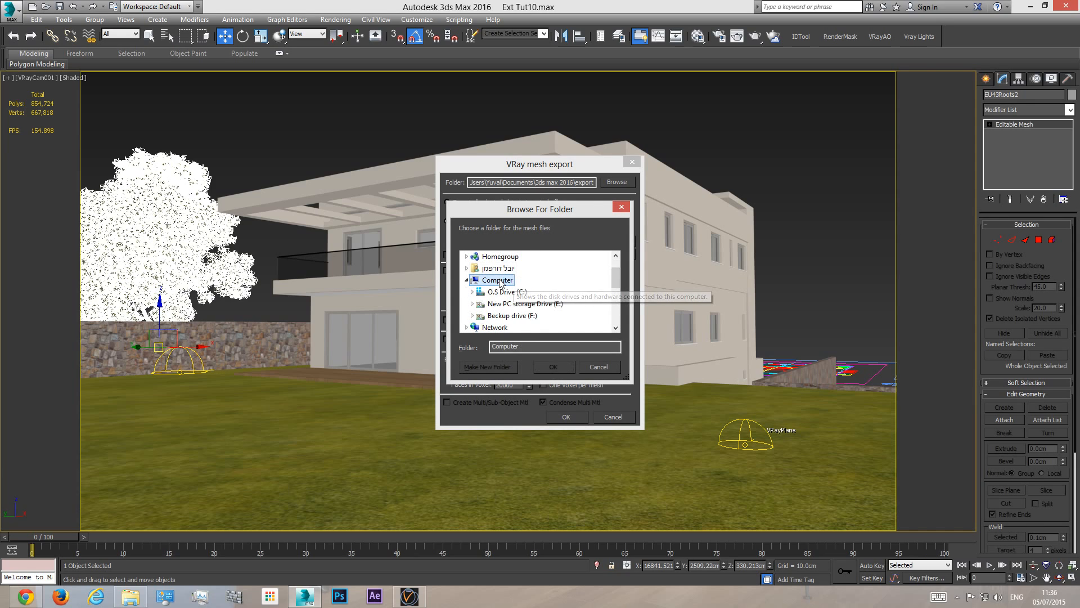
{"action": "double_click", "coordinate": [531, 309]}
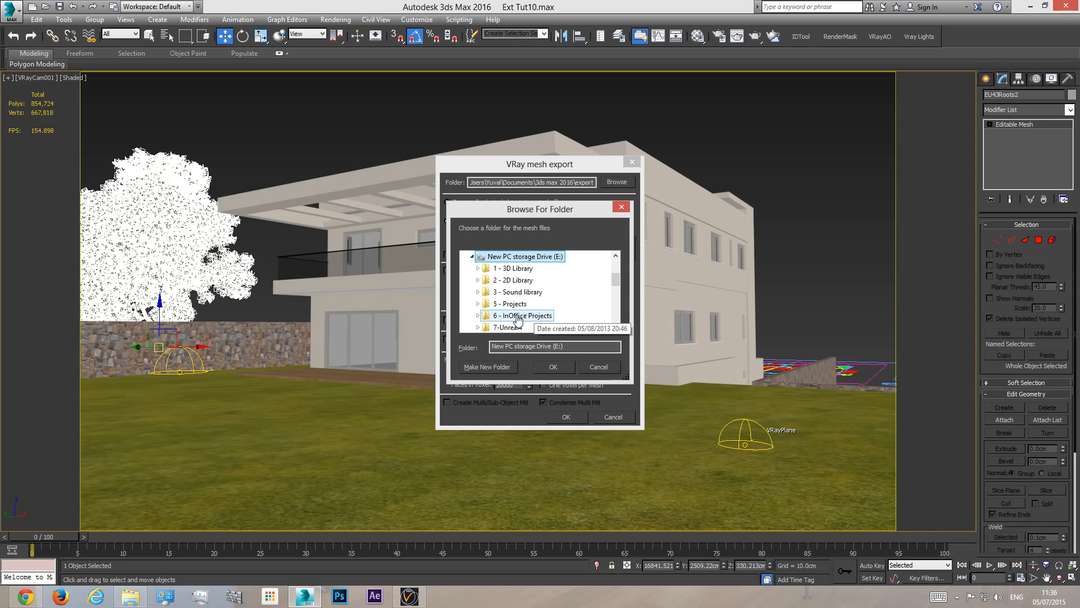
{"action": "double_click", "coordinate": [521, 315]}
{"action": "scroll", "coordinate": [543, 306], "scroll_direction": "down", "scroll_amount": 1}
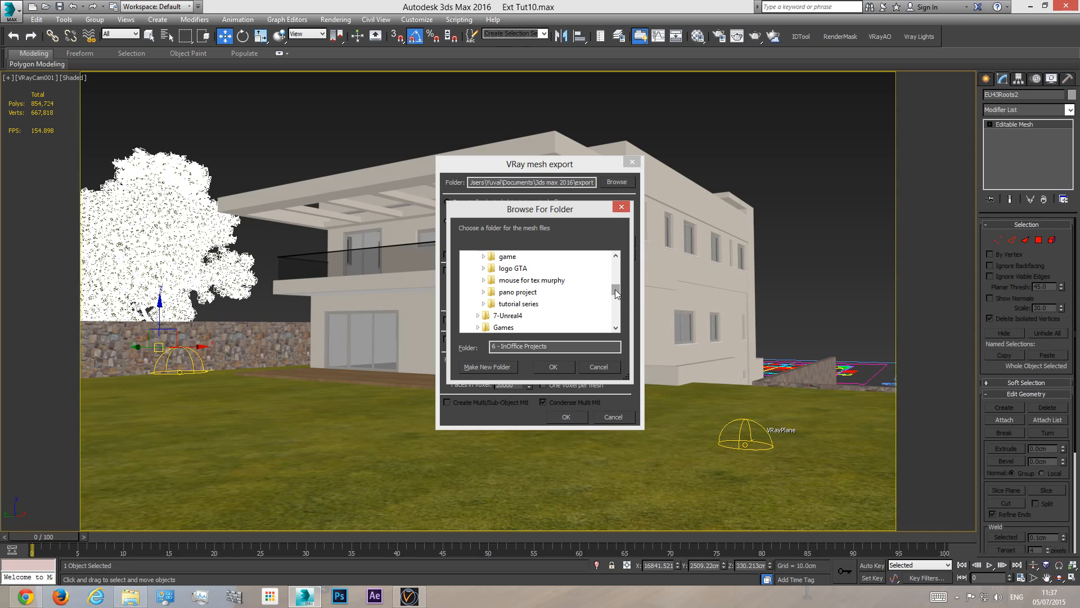
{"action": "left_click", "coordinate": [526, 304]}
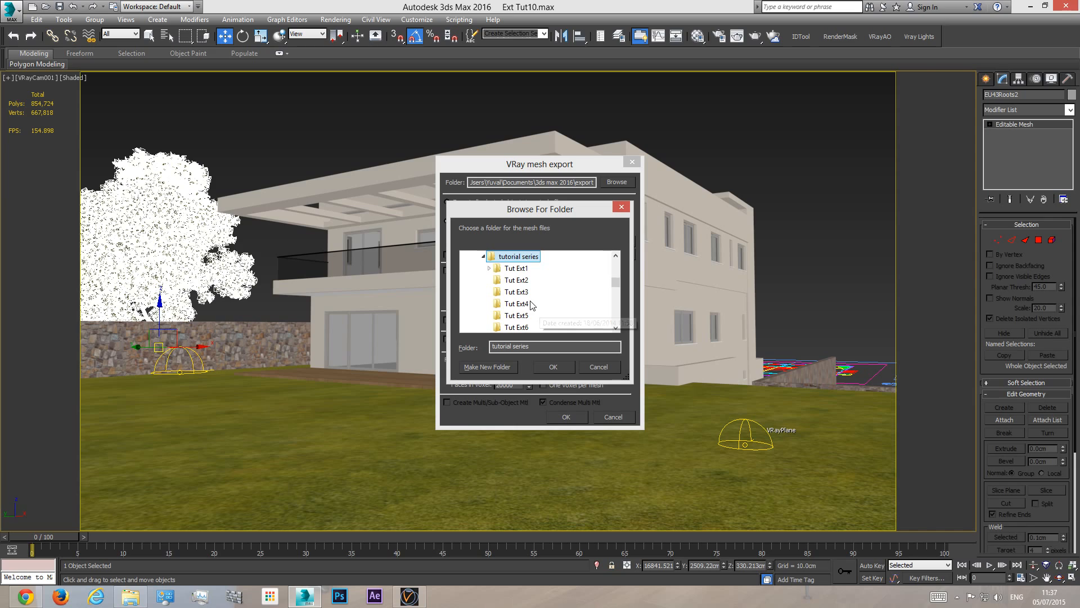
{"action": "scroll", "coordinate": [546, 281], "scroll_direction": "down", "scroll_amount": 2}
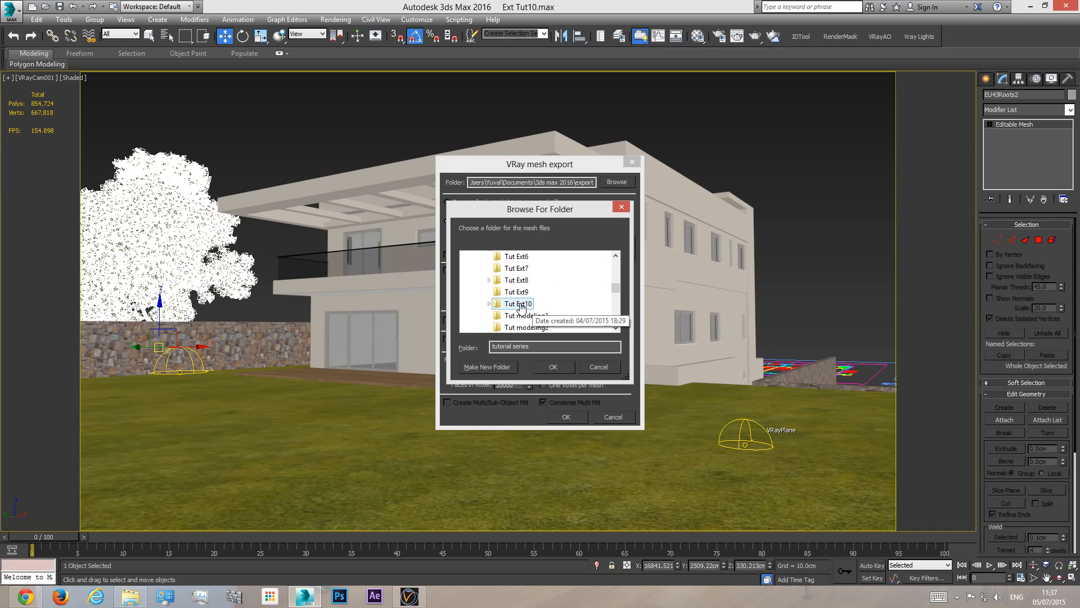
{"action": "left_click", "coordinate": [520, 306]}
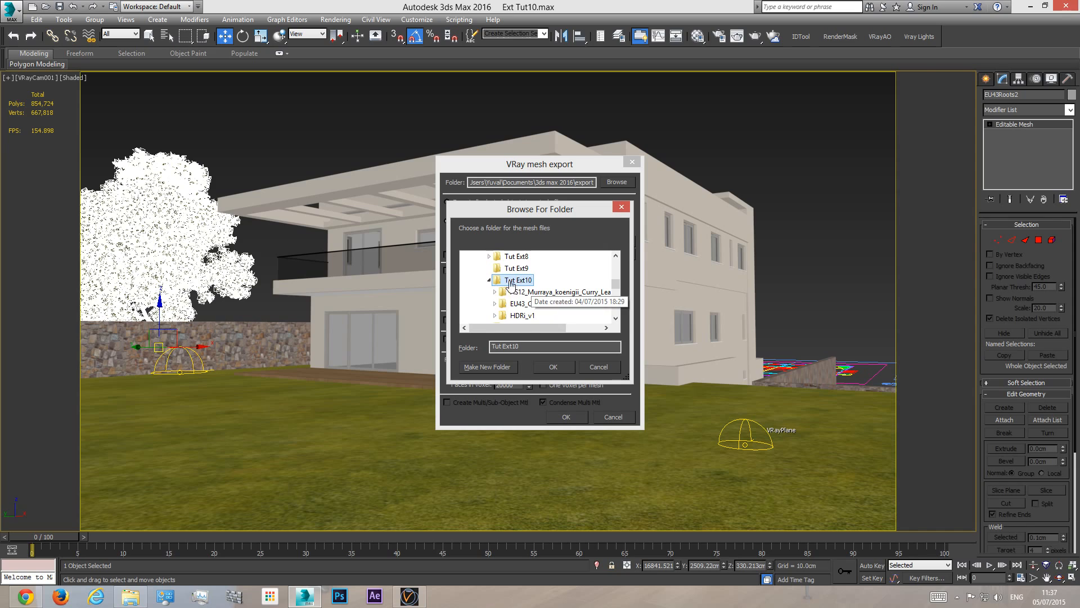
- Create a folder named VrayProxies inside Tut Ext10 and use it as the mesh export folder
{"action": "left_click", "coordinate": [485, 367]}
{"action": "type", "text": "Vray"}
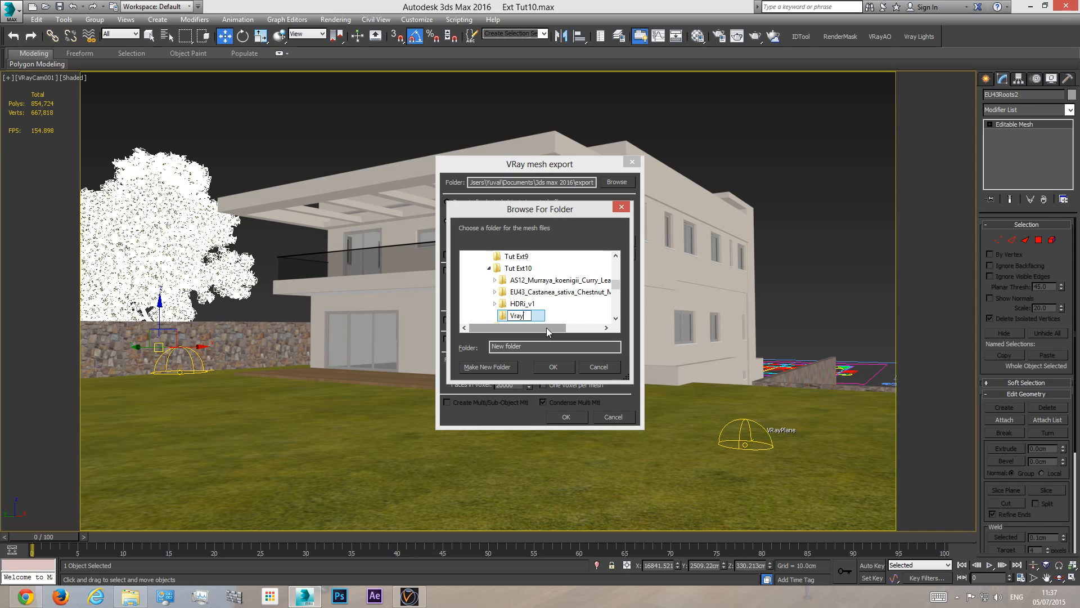
{"action": "type", "text": "Proxies"}
{"action": "key", "text": "Return"}
{"action": "left_click", "coordinate": [555, 367]}
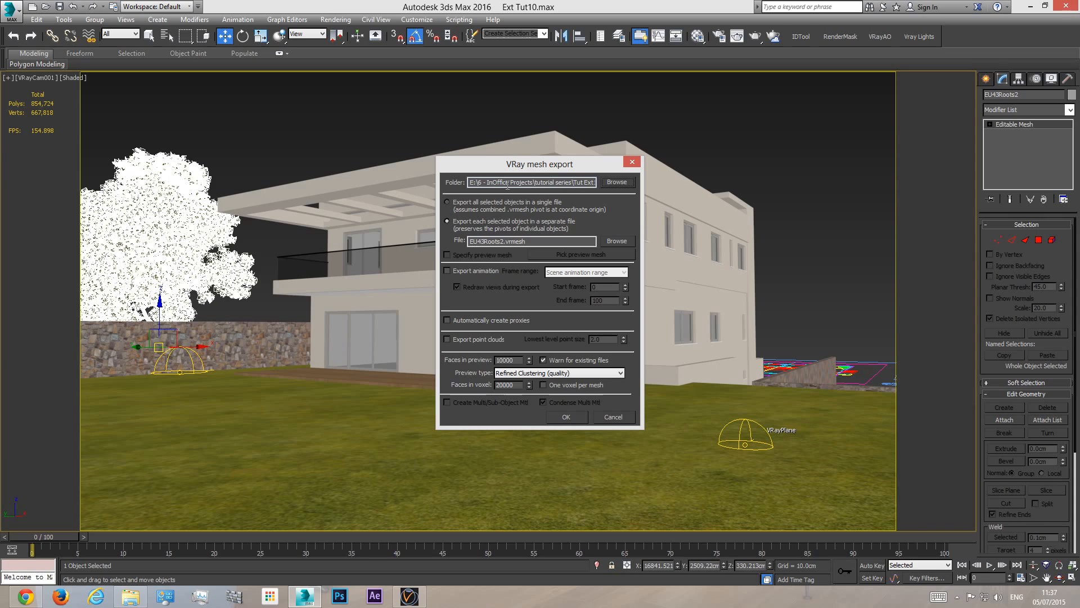
- Check the full export path, switch to File Explorer to locate the VrayProxies folder, and return to 3ds Max
{"action": "left_click_drag", "start_coordinate": [508, 184], "coordinate": [574, 179]}
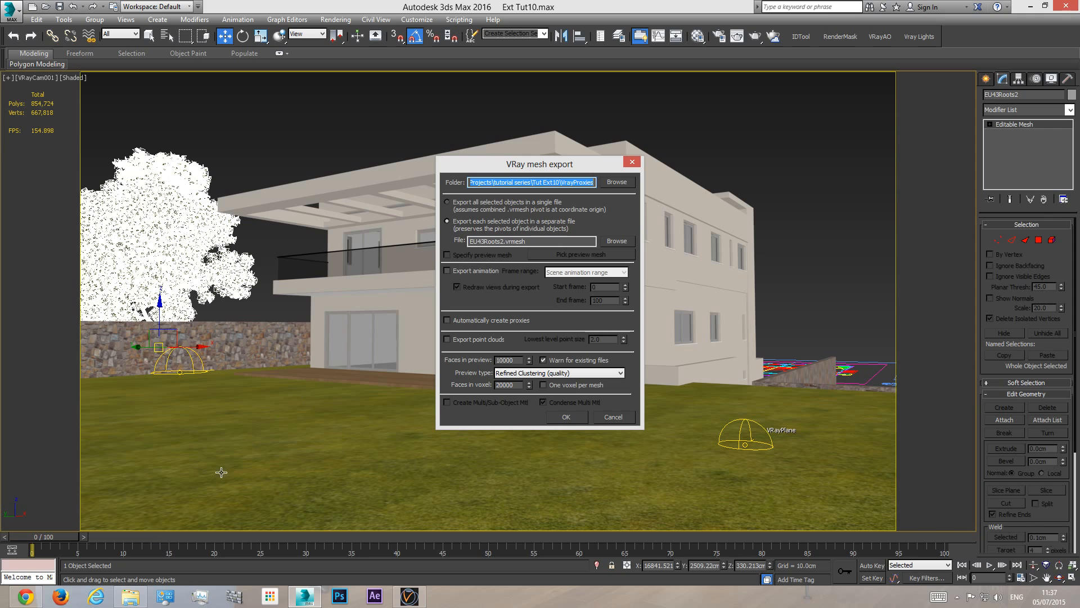
{"action": "left_click", "coordinate": [130, 595]}
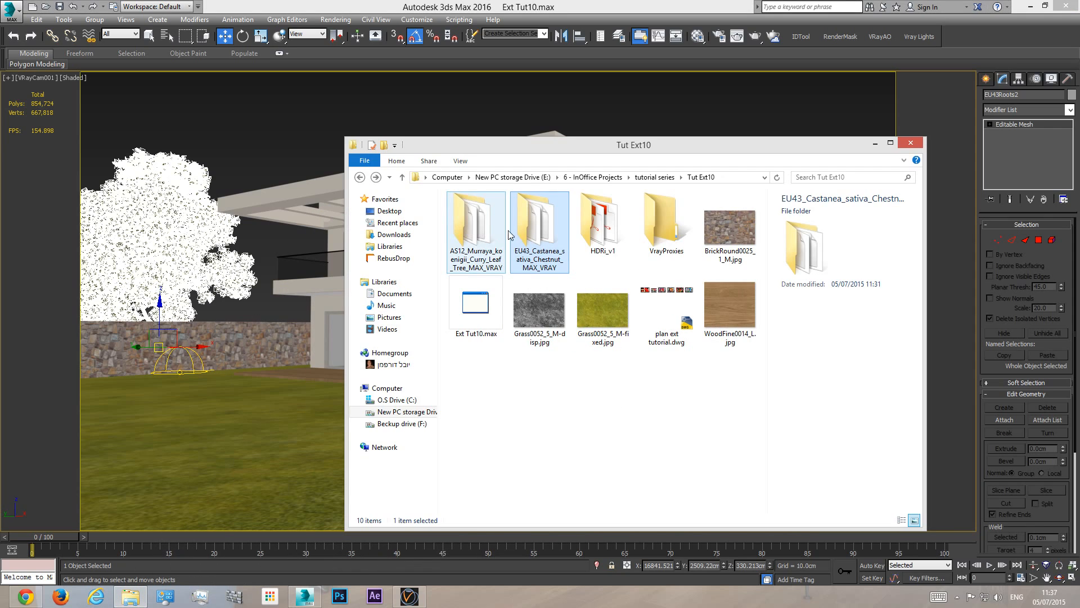
{"action": "left_click", "coordinate": [666, 234]}
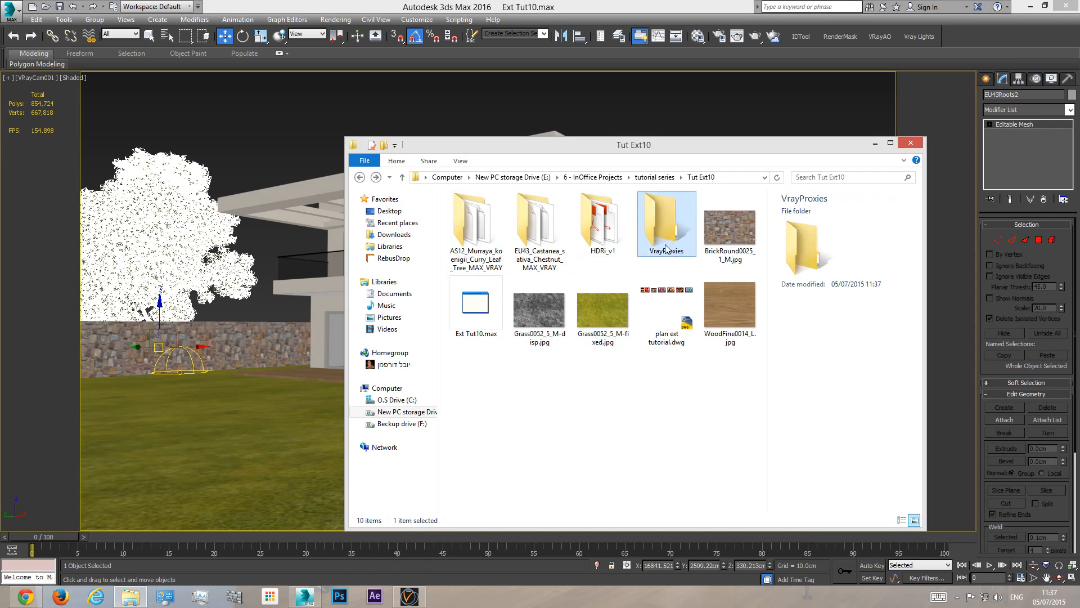
{"action": "left_click", "coordinate": [875, 144]}
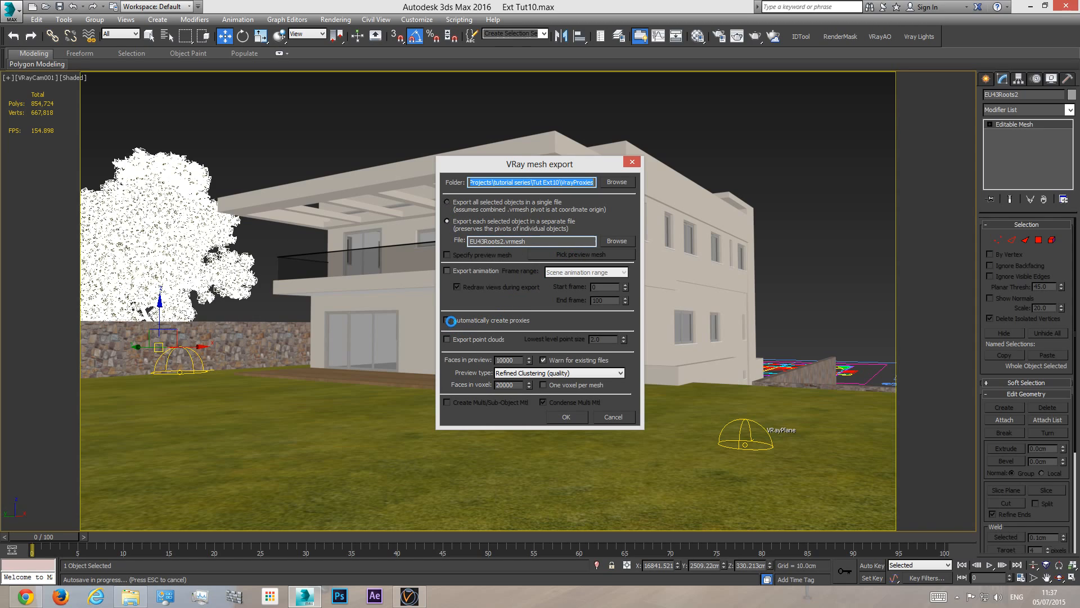
- Interrupt the autosave, enable automatic proxy creation and export the tree as EU43Roots2.vrmesh
{"action": "key", "text": "Escape"}
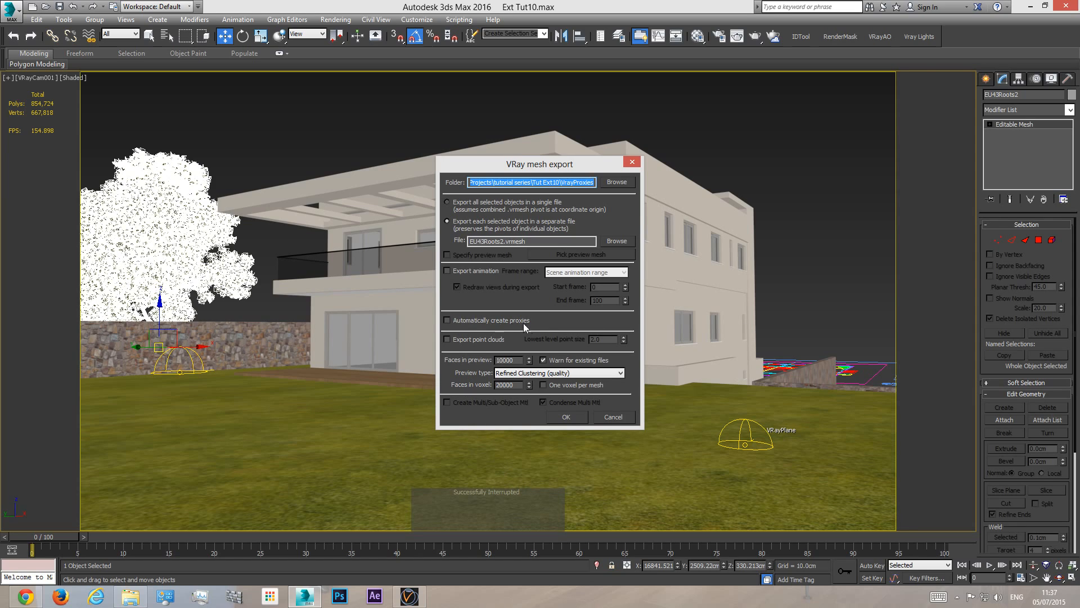
{"action": "left_click", "coordinate": [447, 320]}
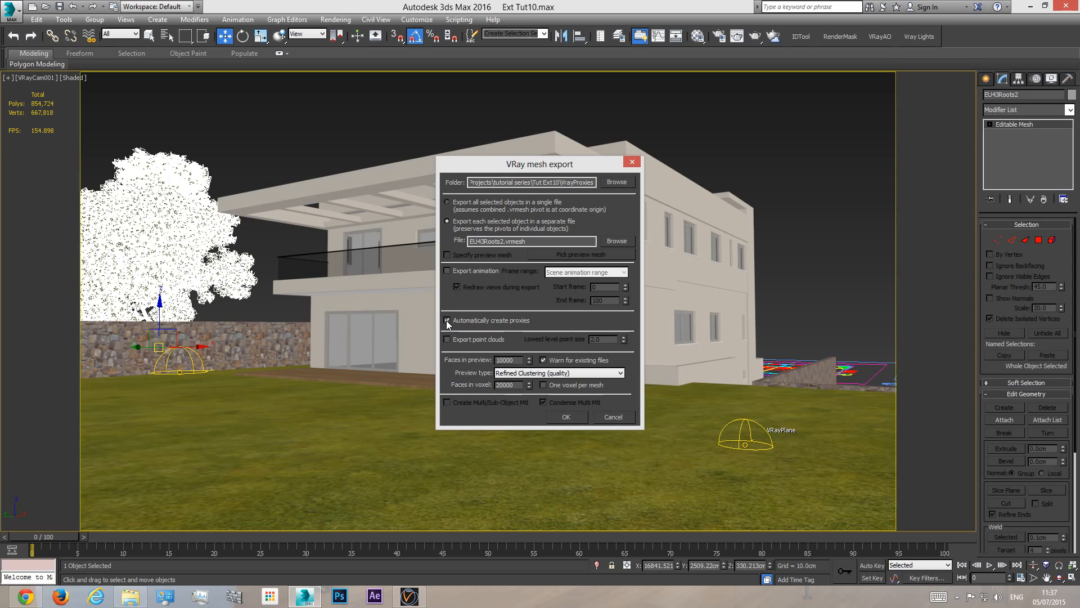
{"action": "left_click", "coordinate": [567, 417]}
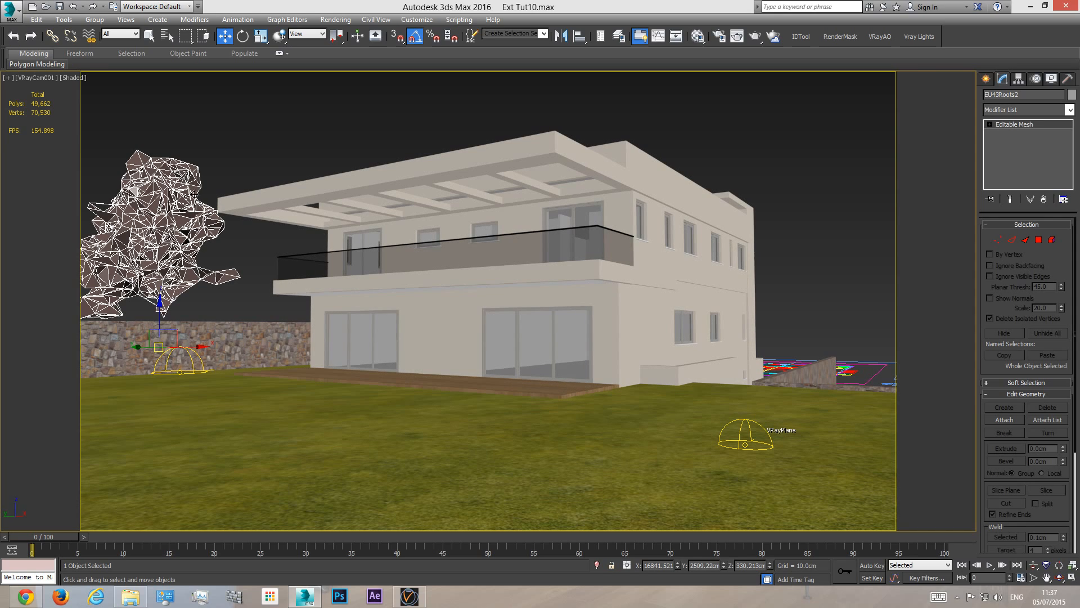
- Select the tree proxy, try the whole mesh, point and bounding box displays, and set it to preview from file
{"action": "left_click", "coordinate": [157, 209]}
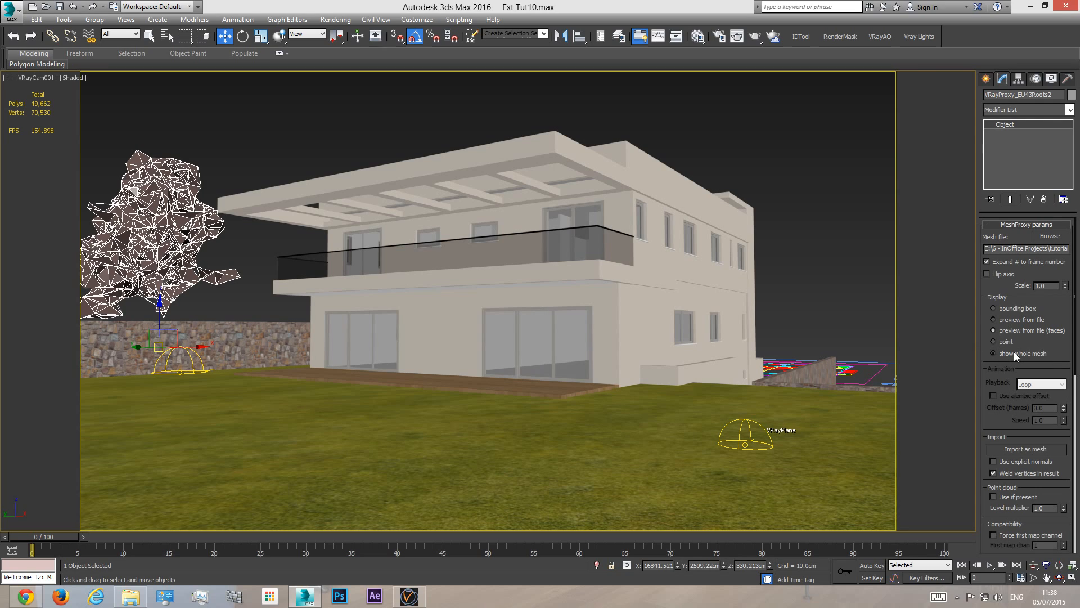
{"action": "left_click", "coordinate": [994, 353]}
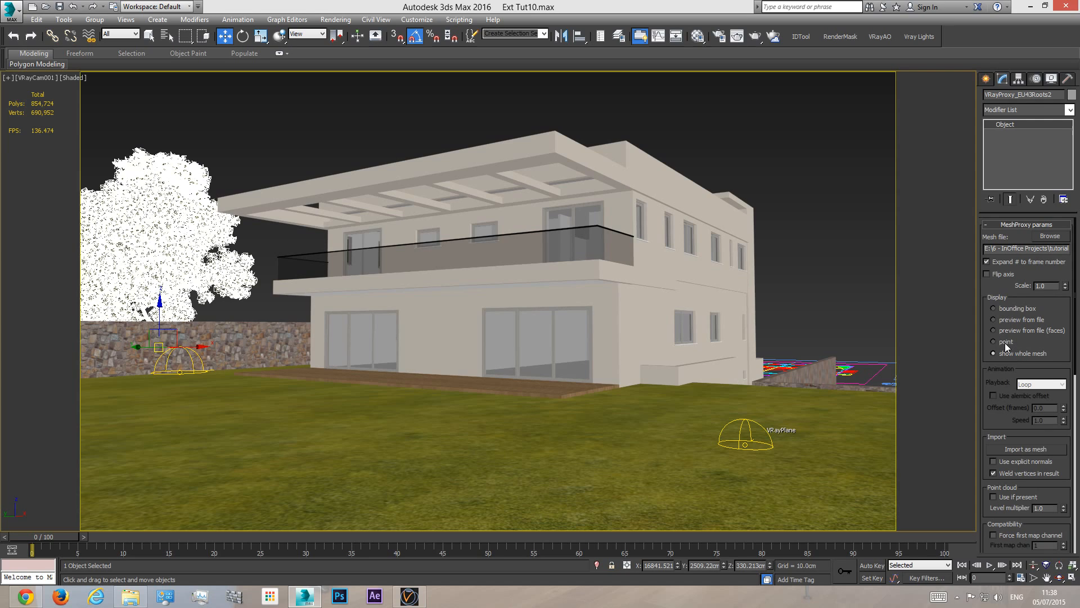
{"action": "left_click", "coordinate": [994, 342]}
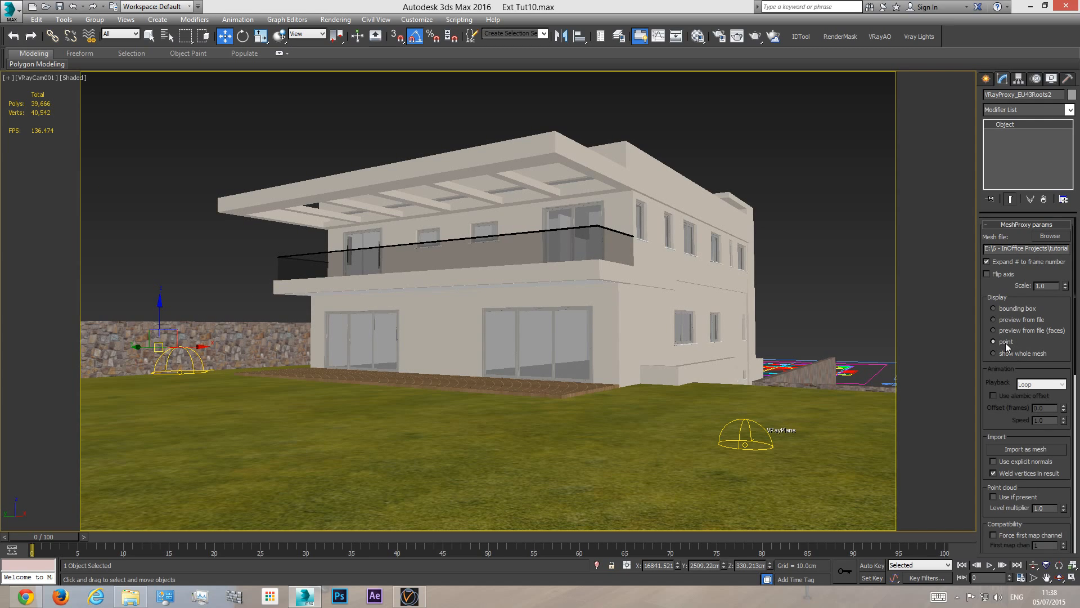
{"action": "left_click", "coordinate": [1017, 309]}
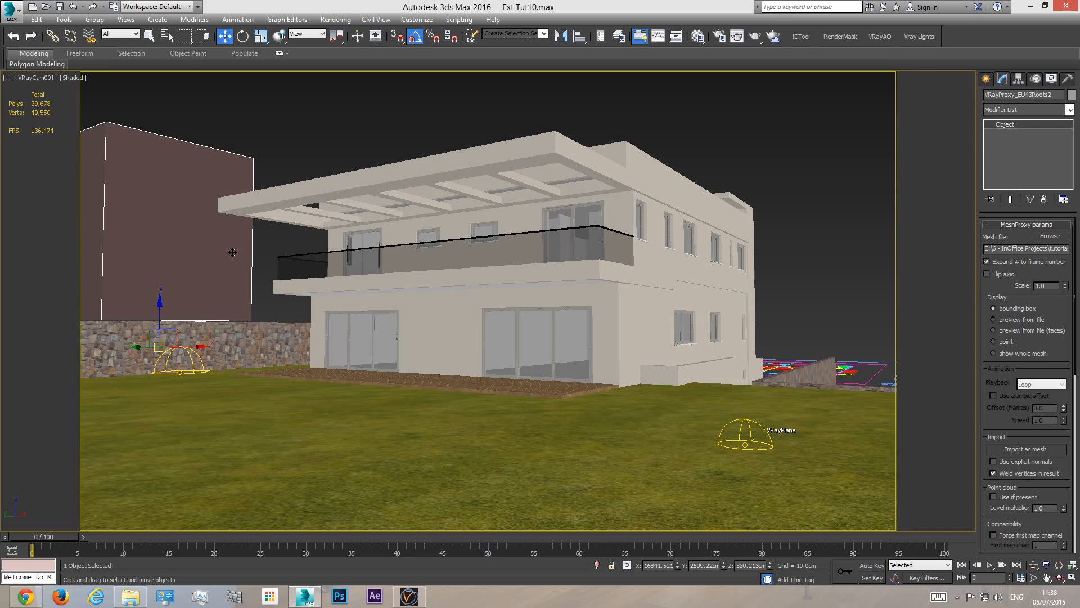
{"action": "left_click", "coordinate": [1018, 319]}
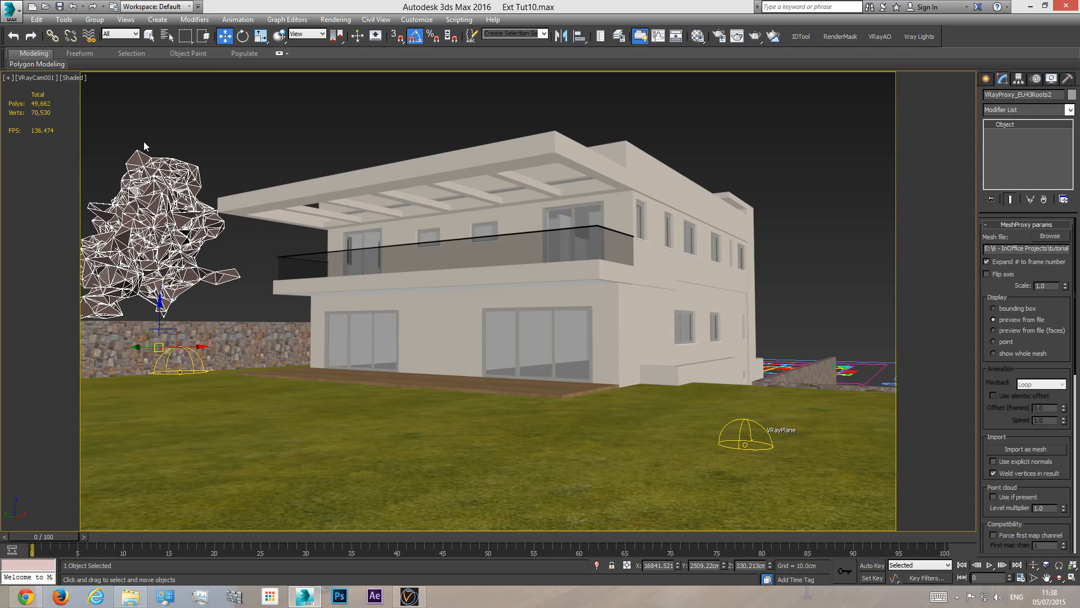
- Test-render the camera view, close the frame buffer, and set the tree proxy's display to show whole mesh after comparing the bounding box
{"action": "left_click", "coordinate": [755, 36]}
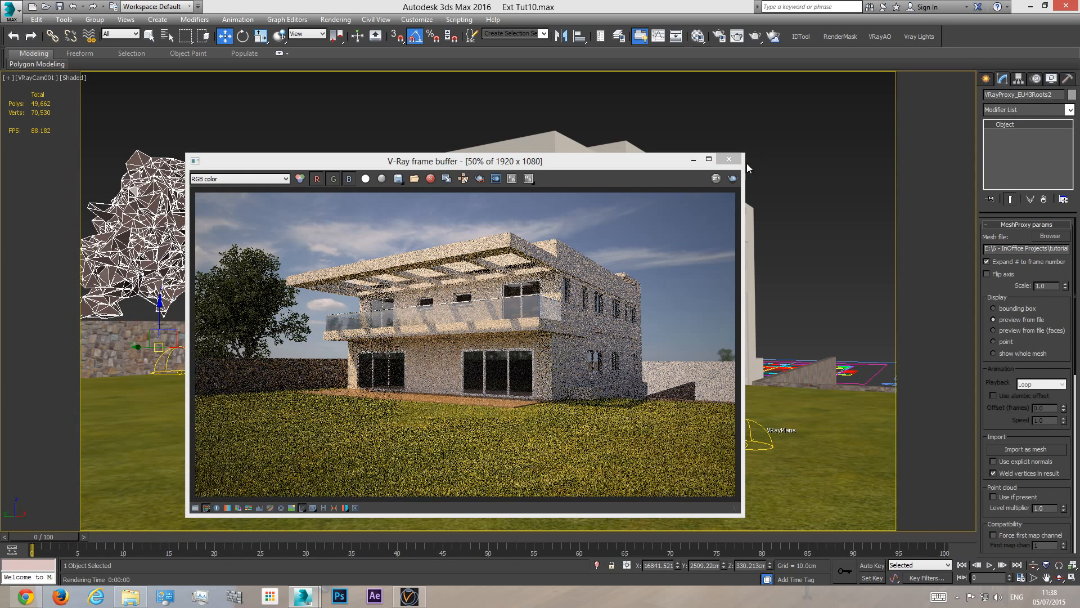
{"action": "left_click", "coordinate": [732, 159]}
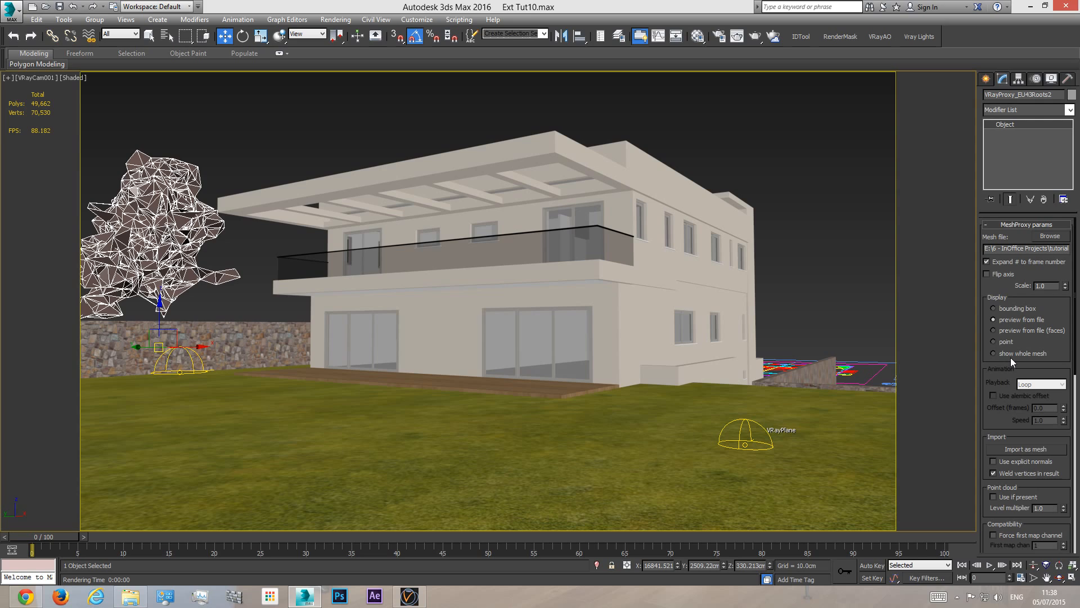
{"action": "left_click", "coordinate": [1015, 354]}
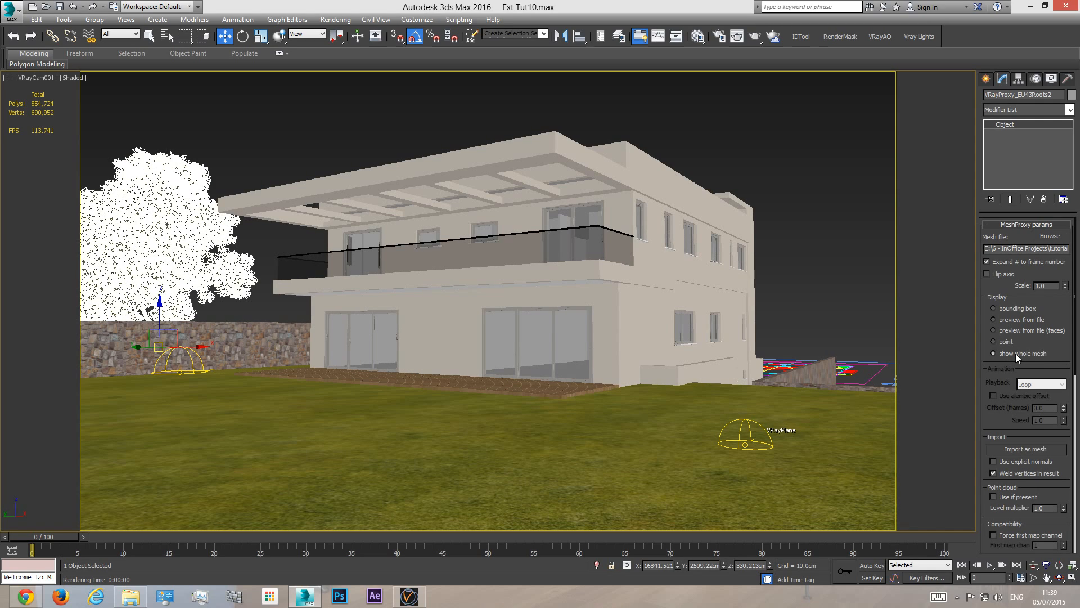
{"action": "left_click", "coordinate": [1012, 308]}
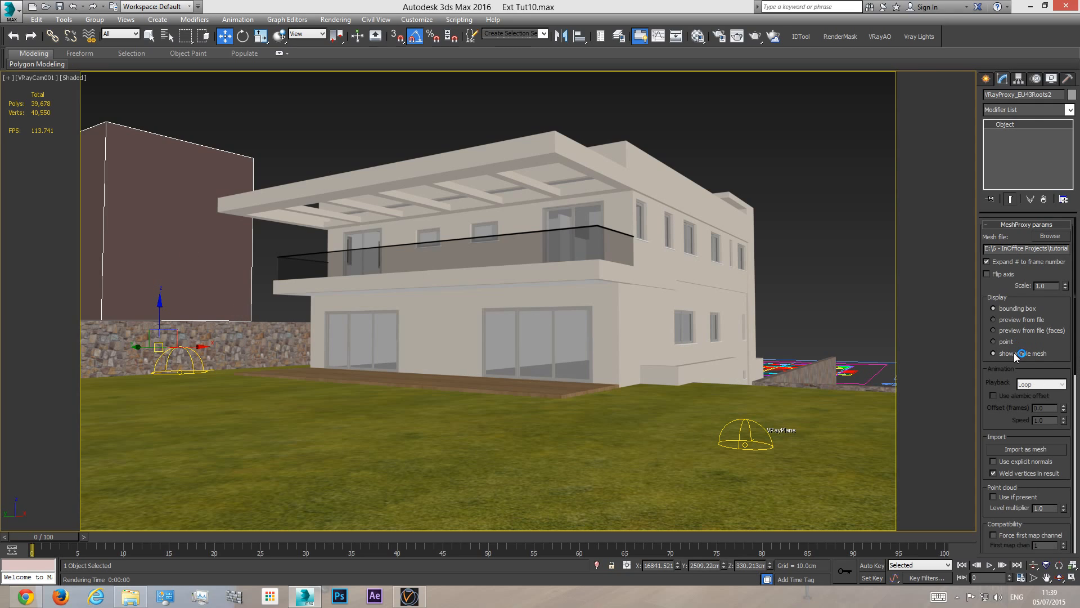
{"action": "left_click", "coordinate": [1045, 354]}
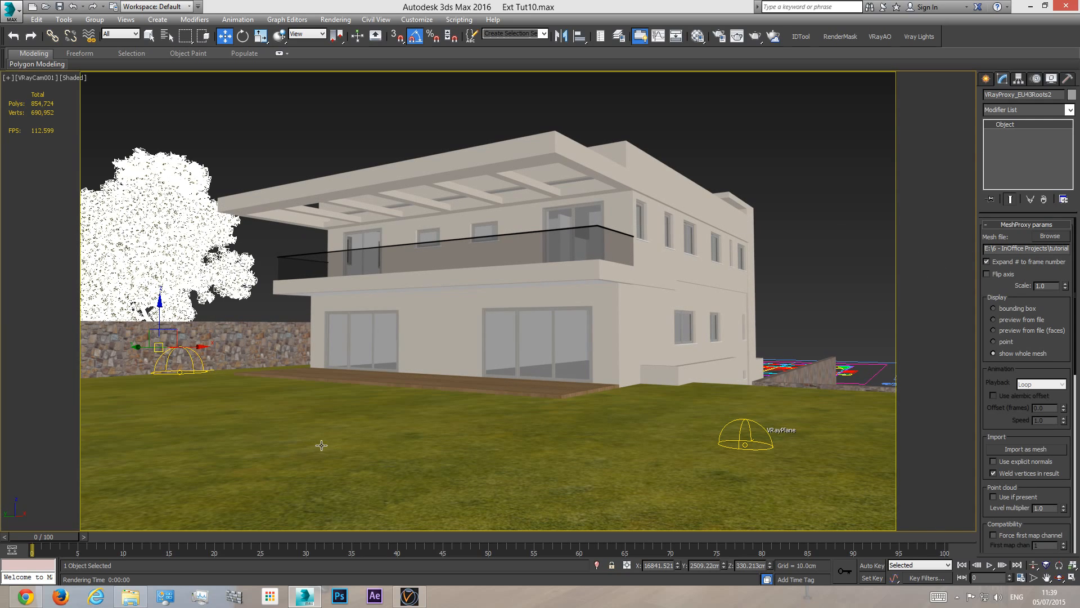
- Discard a first clone of the tree proxy, and clone it as a single instance about 963 cm along the X axis
{"action": "left_click_drag", "start_coordinate": [198, 346], "coordinate": [310, 345], "text": "shift"}
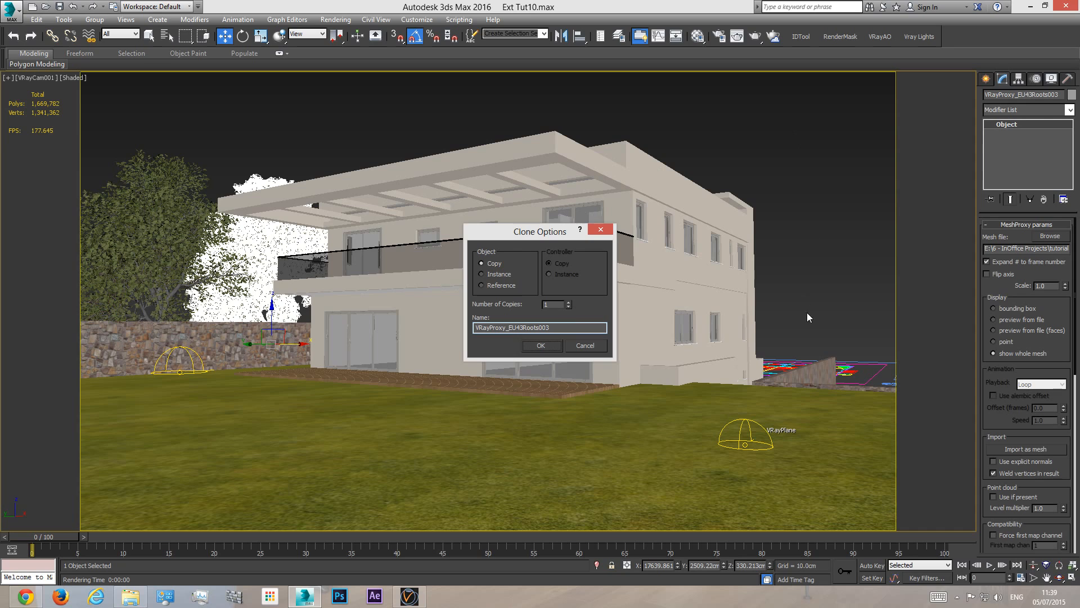
{"action": "left_click", "coordinate": [591, 346]}
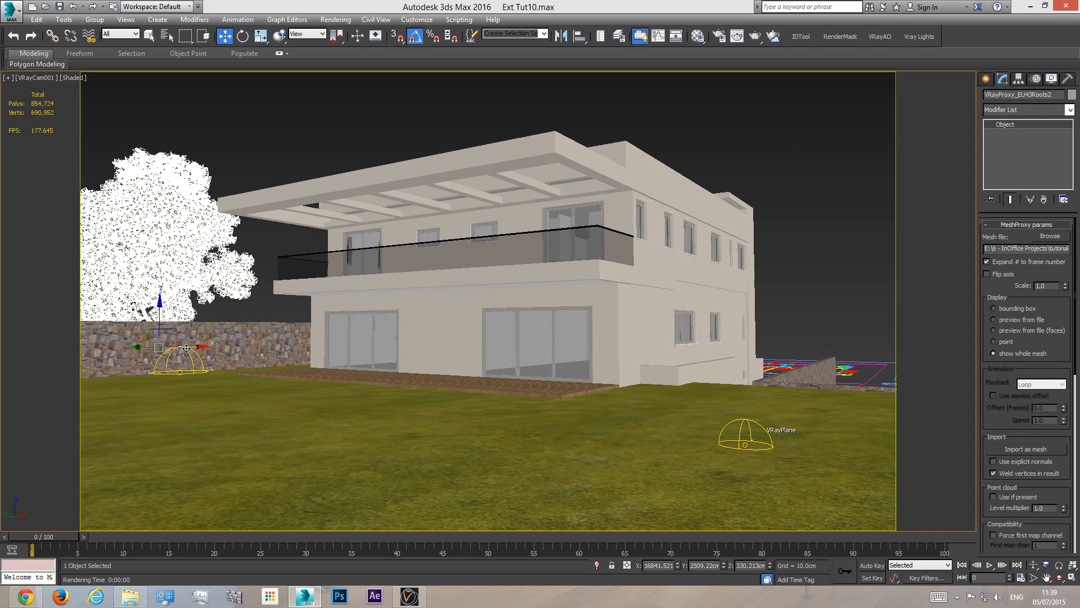
{"action": "left_click_drag", "start_coordinate": [187, 345], "coordinate": [319, 343], "text": "shift"}
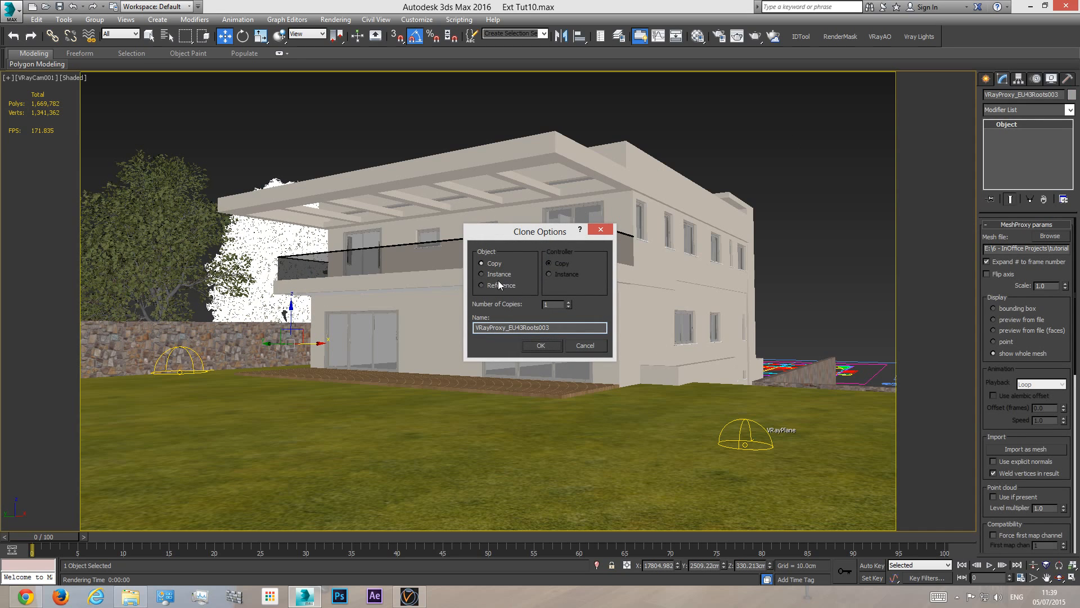
{"action": "left_click", "coordinate": [539, 345]}
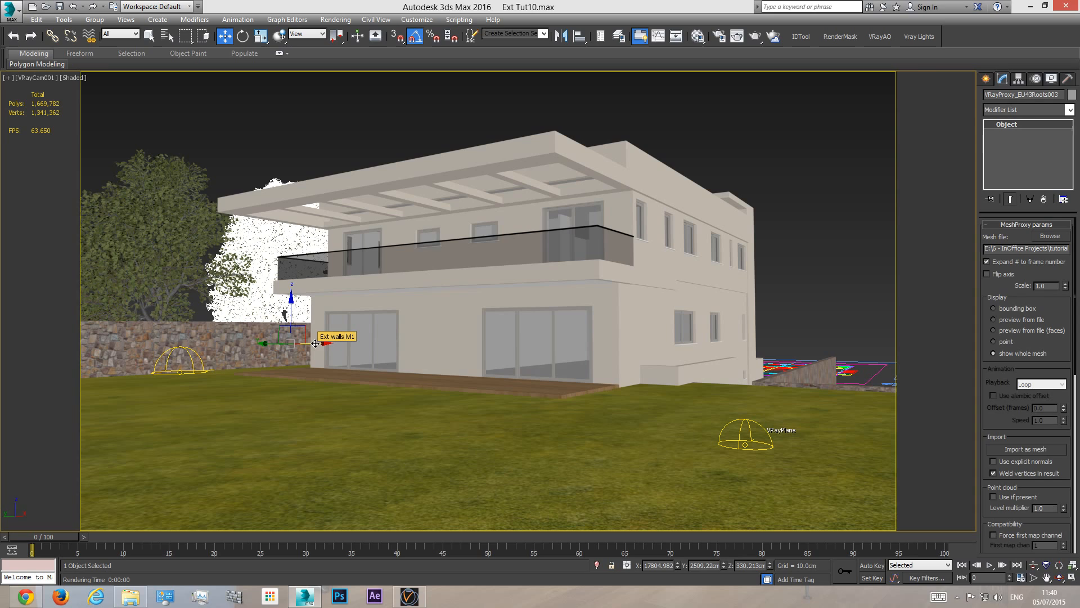
- Try another instance clone of the second tree proxy, discard it, and try the bounding box display
{"action": "left_click_drag", "start_coordinate": [315, 343], "coordinate": [469, 342], "text": "shift"}
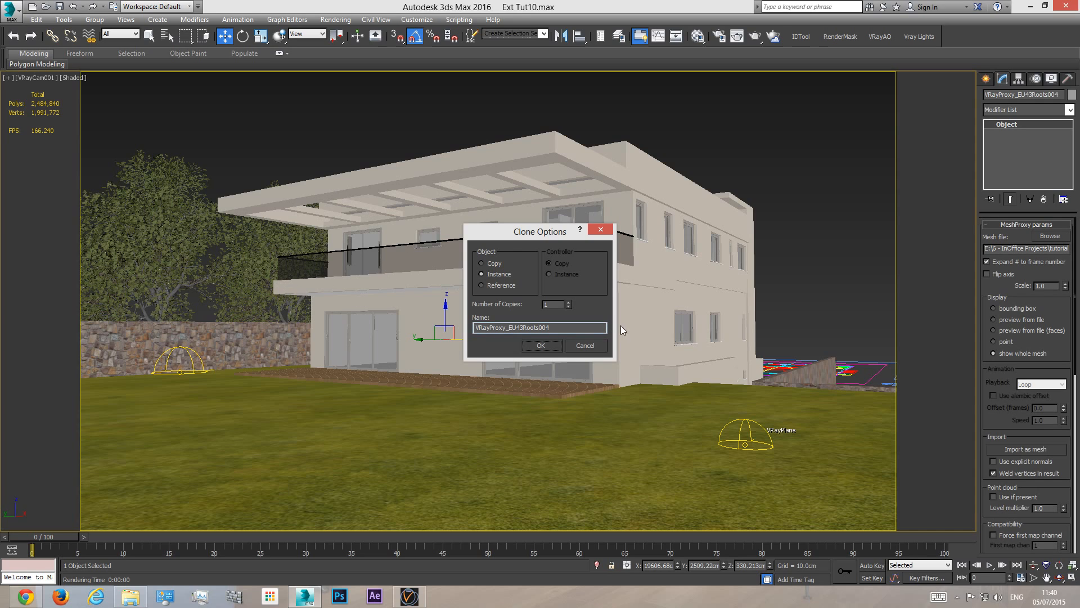
{"action": "left_click", "coordinate": [585, 345]}
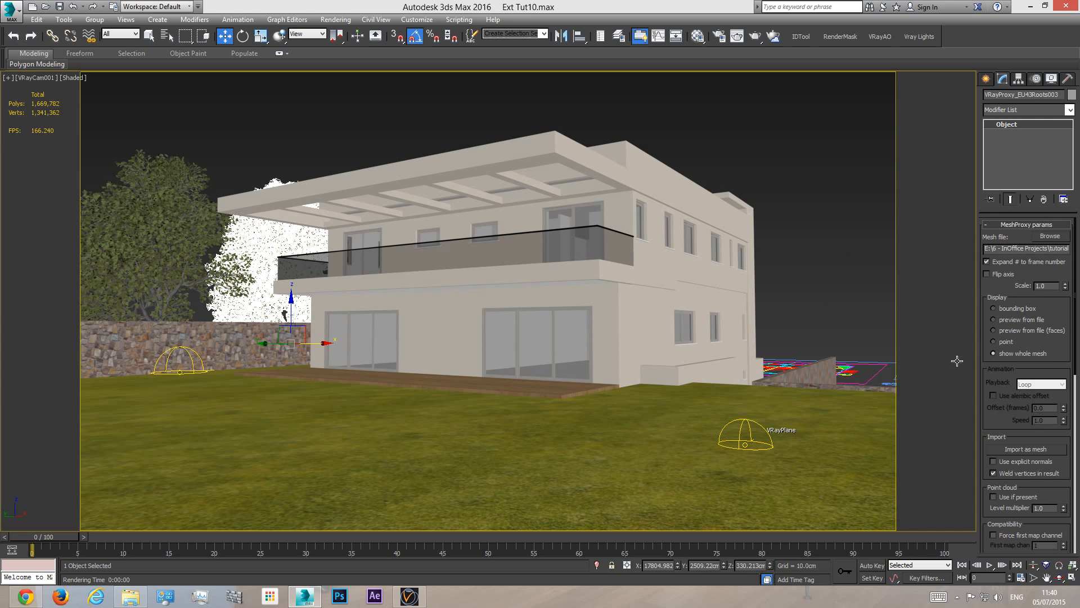
{"action": "left_click", "coordinate": [1018, 308]}
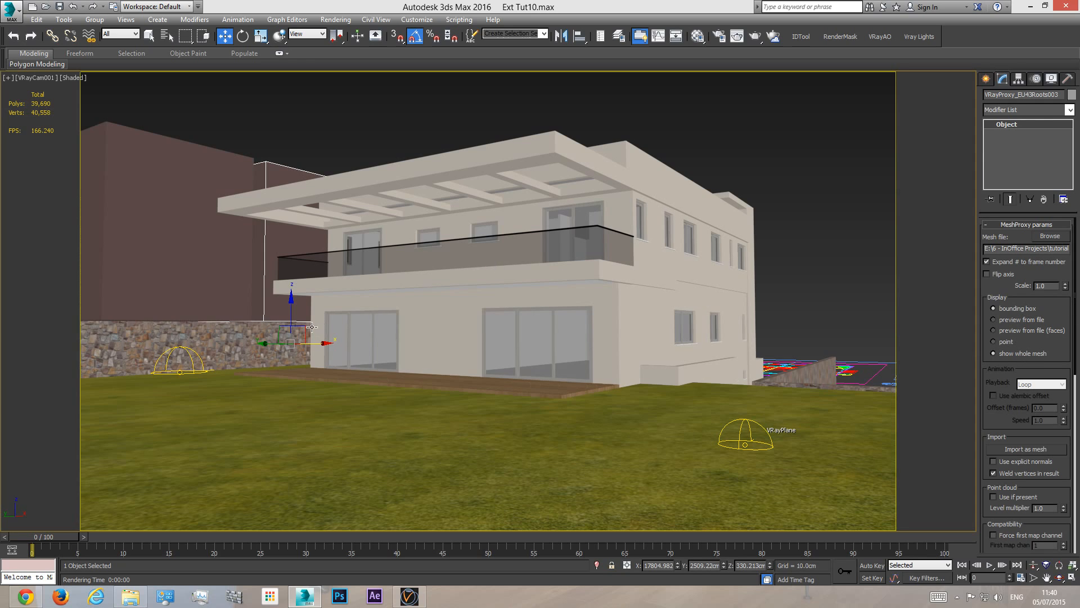
- Move the second tree closer to the first, lower it to Z about 301.5 cm, and offset it to Y about 2820 cm
{"action": "left_click_drag", "start_coordinate": [319, 344], "coordinate": [398, 359]}
{"action": "left_click", "coordinate": [243, 36]}
{"action": "left_click", "coordinate": [225, 36]}
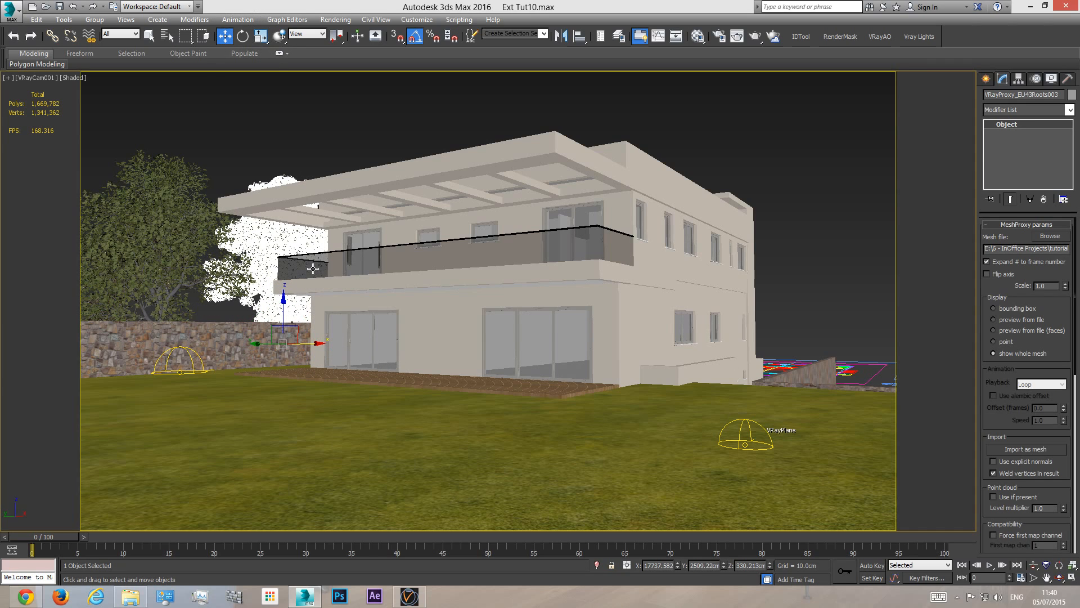
{"action": "left_click_drag", "start_coordinate": [319, 347], "coordinate": [265, 346]}
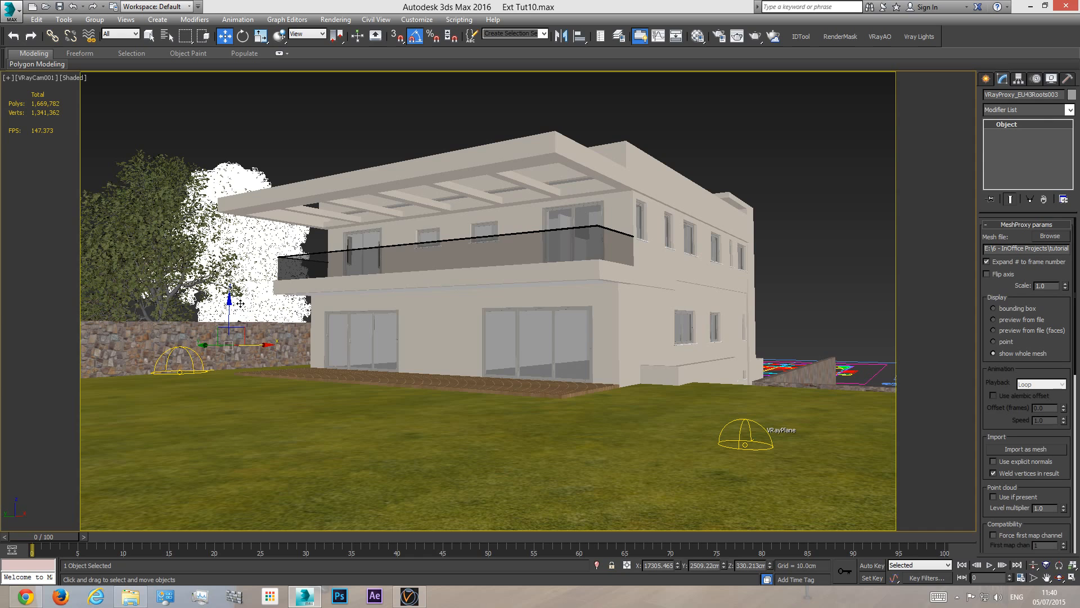
{"action": "left_click_drag", "start_coordinate": [229, 307], "coordinate": [226, 311]}
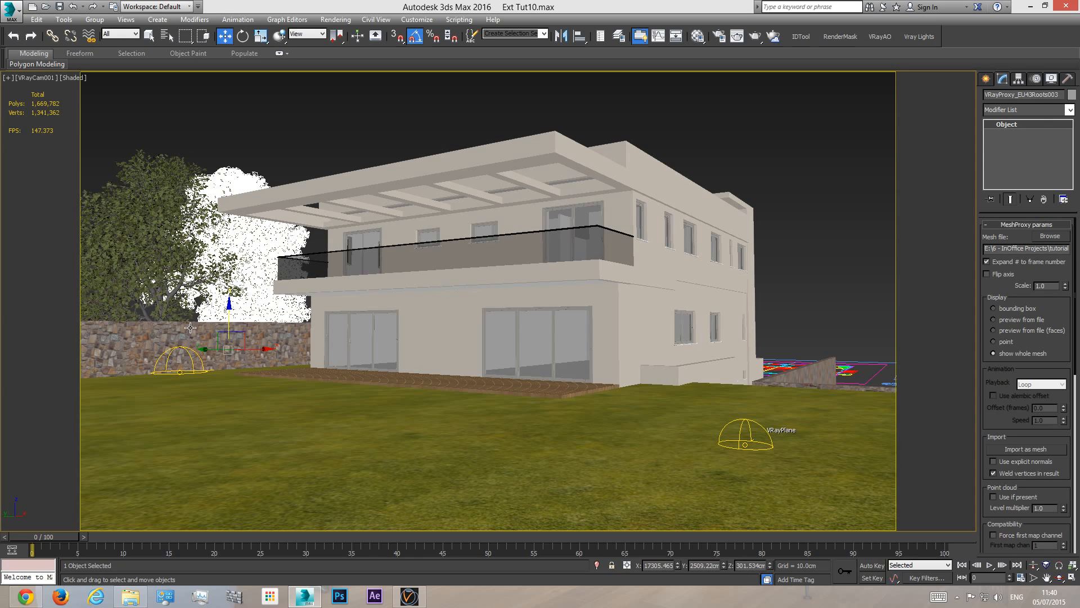
{"action": "key", "text": "t"}
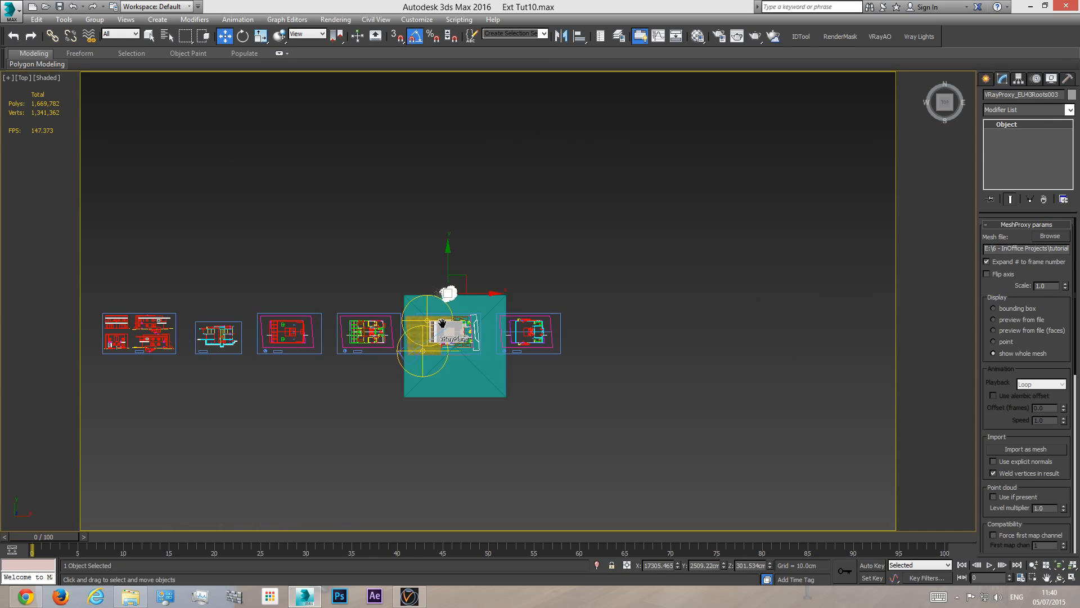
{"action": "scroll", "coordinate": [447, 307], "scroll_direction": "up", "scroll_amount": 10}
{"action": "left_click_drag", "start_coordinate": [474, 188], "coordinate": [491, 155]}
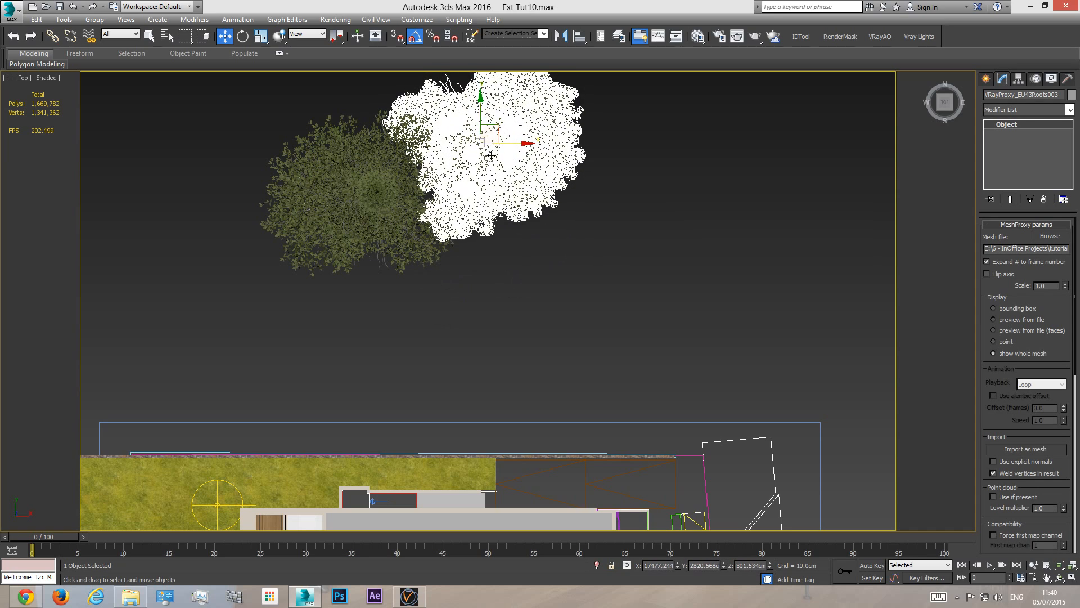
- Select both tree proxies and clone them once as instances beside the originals, farther along the X axis
{"action": "left_click", "coordinate": [394, 195]}
{"action": "left_click", "coordinate": [471, 153], "text": "ctrl"}
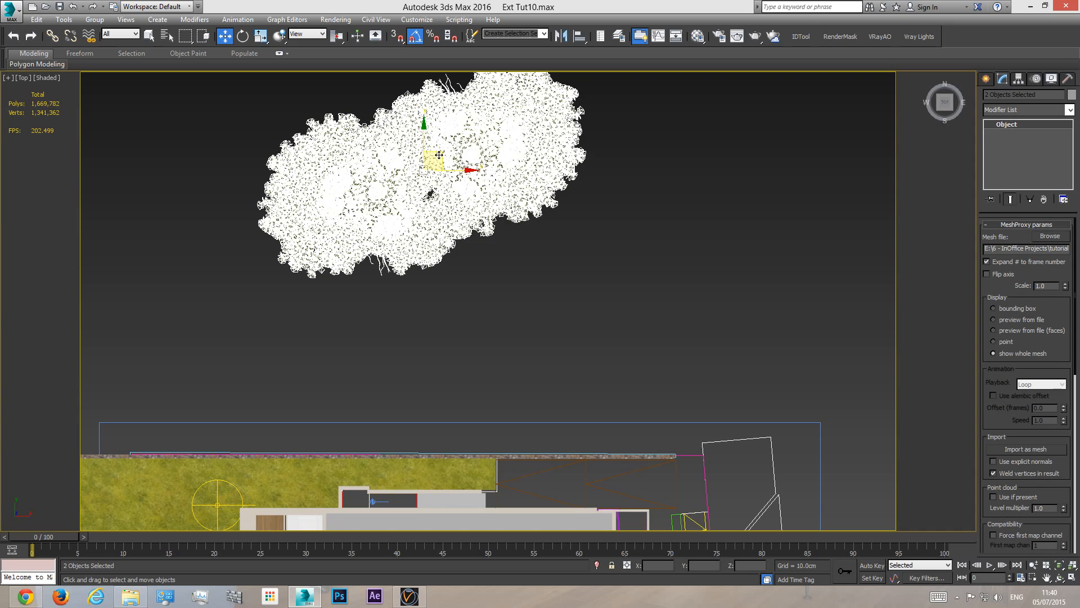
{"action": "mouse_move", "coordinate": [438, 156]}
{"action": "left_mouse_down", "text": "shift"}
{"action": "mouse_move", "coordinate": [600, 242]}
{"action": "mouse_move", "coordinate": [685, 218]}
{"action": "mouse_move", "coordinate": [685, 204]}
{"action": "left_mouse_up", "text": "shift"}
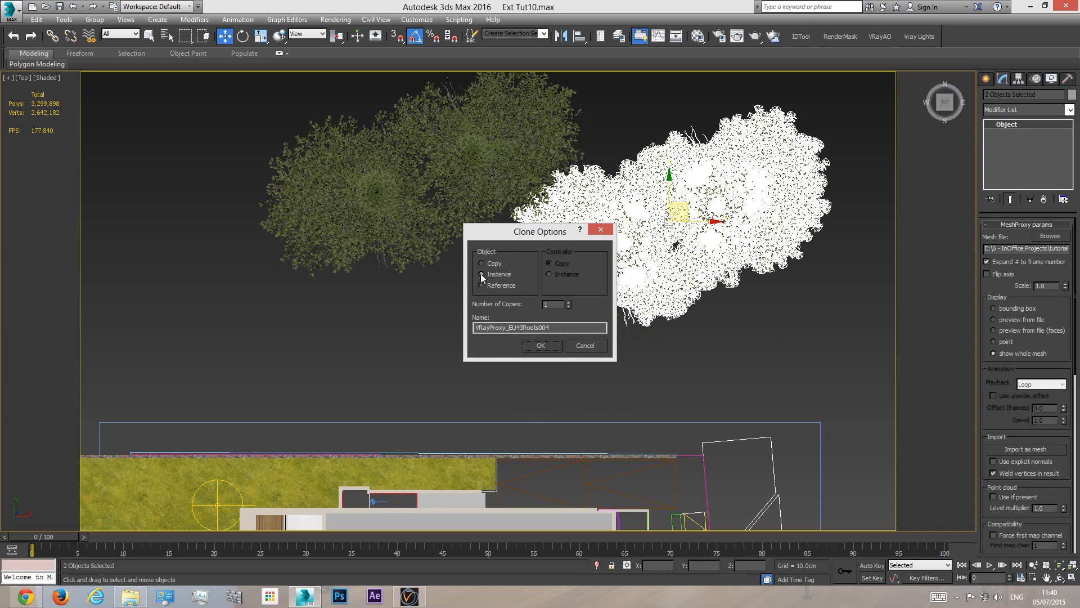
{"action": "left_click", "coordinate": [553, 348]}
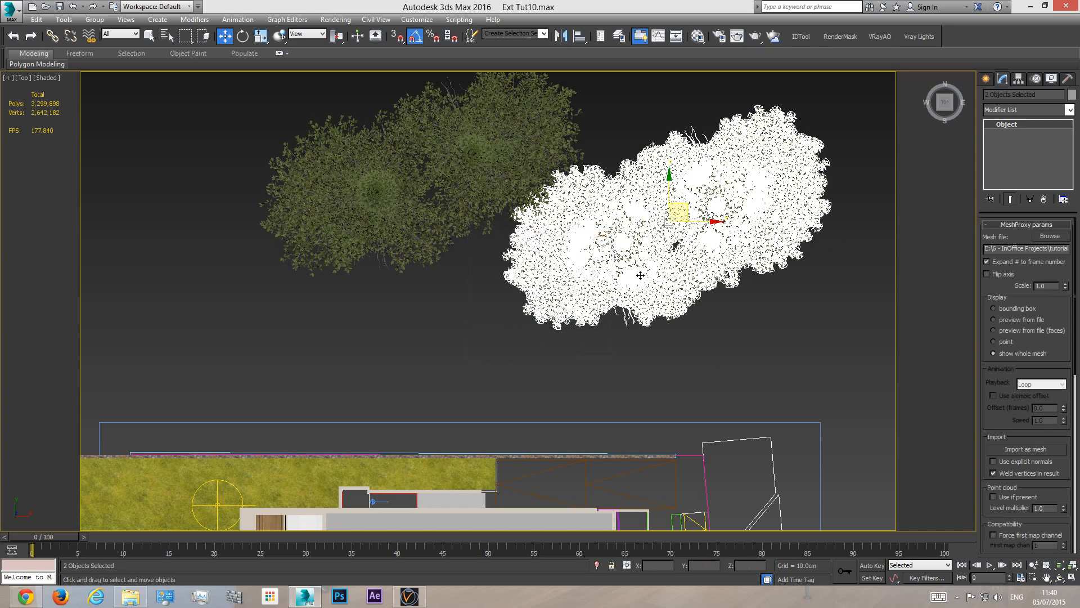
- Shift the cloned tree pair slightly along the X axis and rotate it about its vertical axis in the camera view
{"action": "key", "text": "c"}
{"action": "left_click_drag", "start_coordinate": [349, 281], "coordinate": [330, 281]}
{"action": "left_click", "coordinate": [242, 35]}
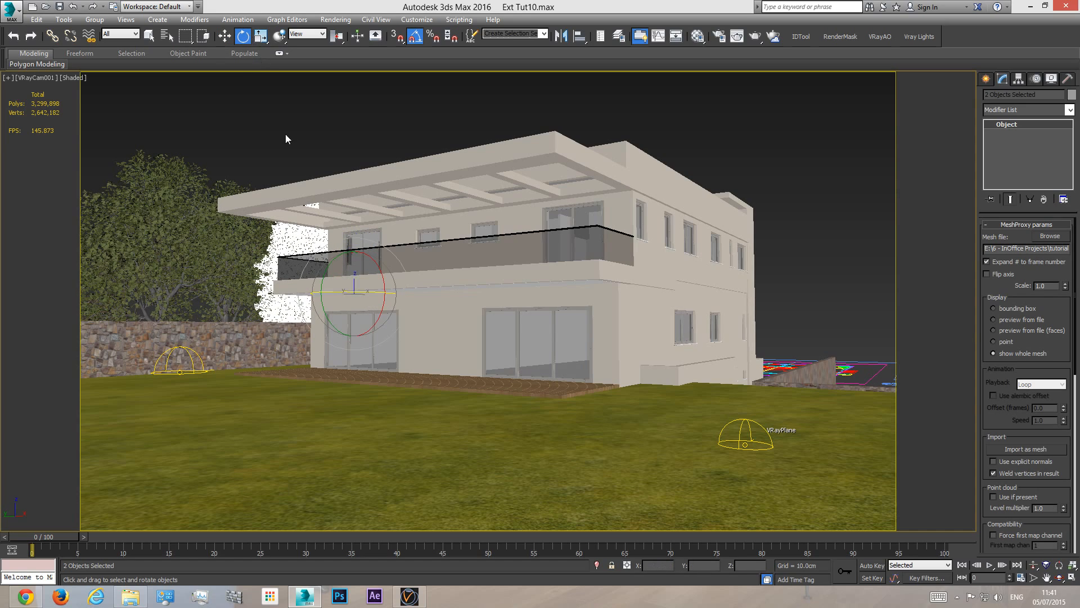
{"action": "left_click_drag", "start_coordinate": [355, 295], "coordinate": [337, 294]}
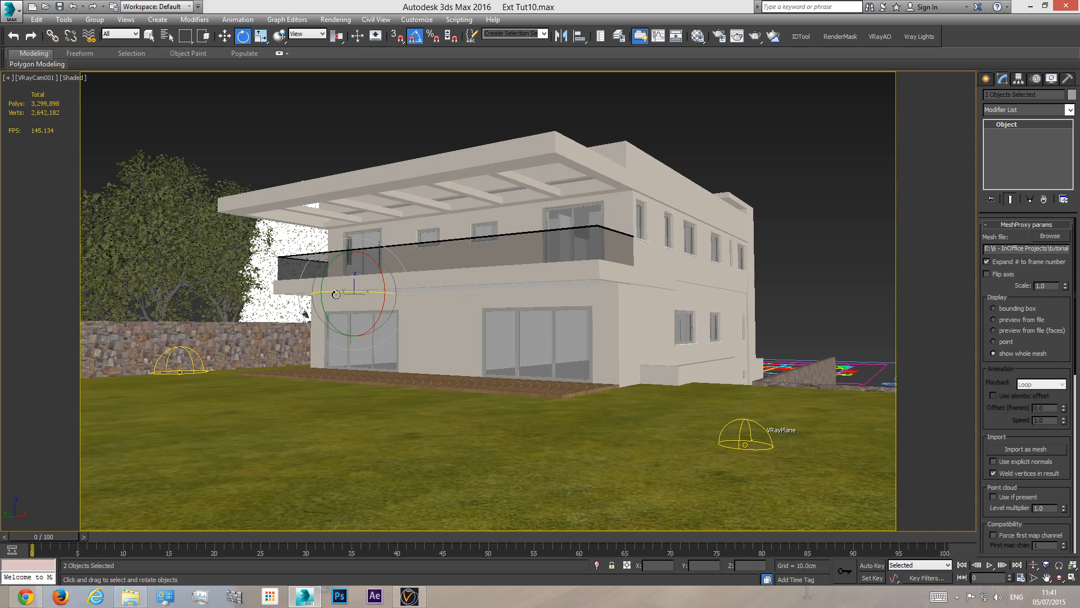
- Delete the outer tree of the cloned pair, the one farthest from the original trees
{"action": "key", "text": "t"}
{"action": "scroll", "coordinate": [460, 294], "scroll_direction": "up", "scroll_amount": 3}
{"action": "scroll", "coordinate": [461, 294], "scroll_direction": "up", "scroll_amount": 3}
{"action": "right_click", "coordinate": [636, 195]}
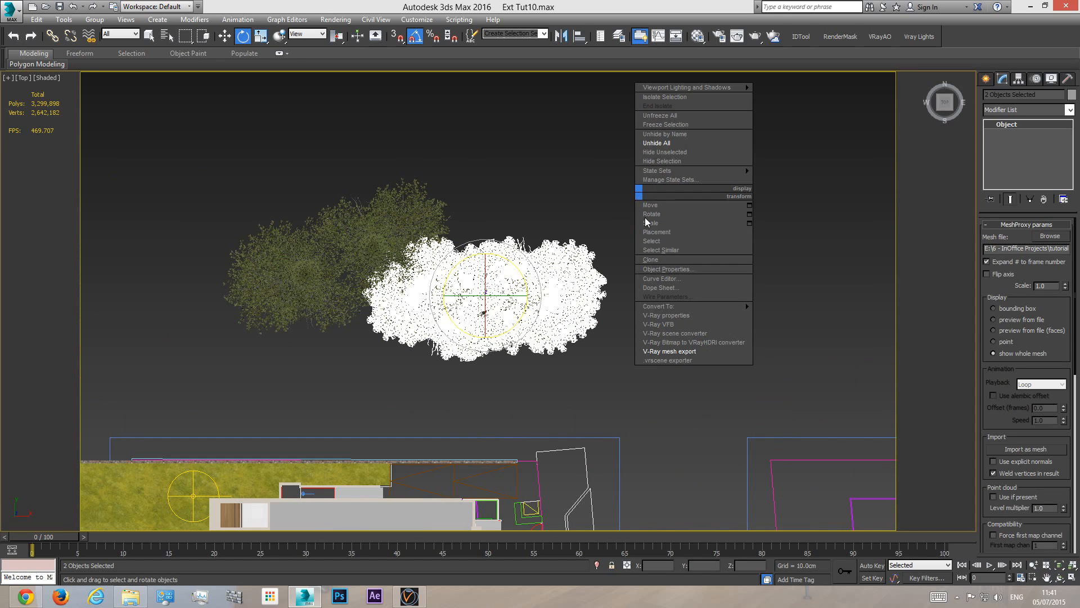
{"action": "left_click", "coordinate": [587, 272]}
{"action": "left_click", "coordinate": [571, 297]}
{"action": "left_click", "coordinate": [552, 296]}
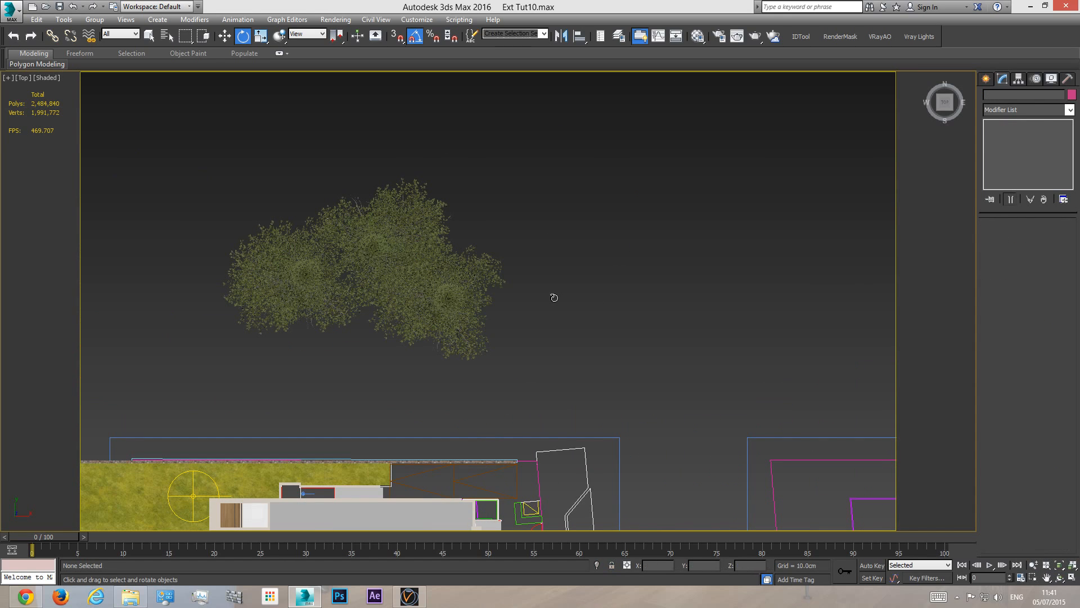
- Move the remaining cloned tree farther from the house in plan and fine-tune its position in the camera view
{"action": "left_click", "coordinate": [453, 287]}
{"action": "key", "text": "w"}
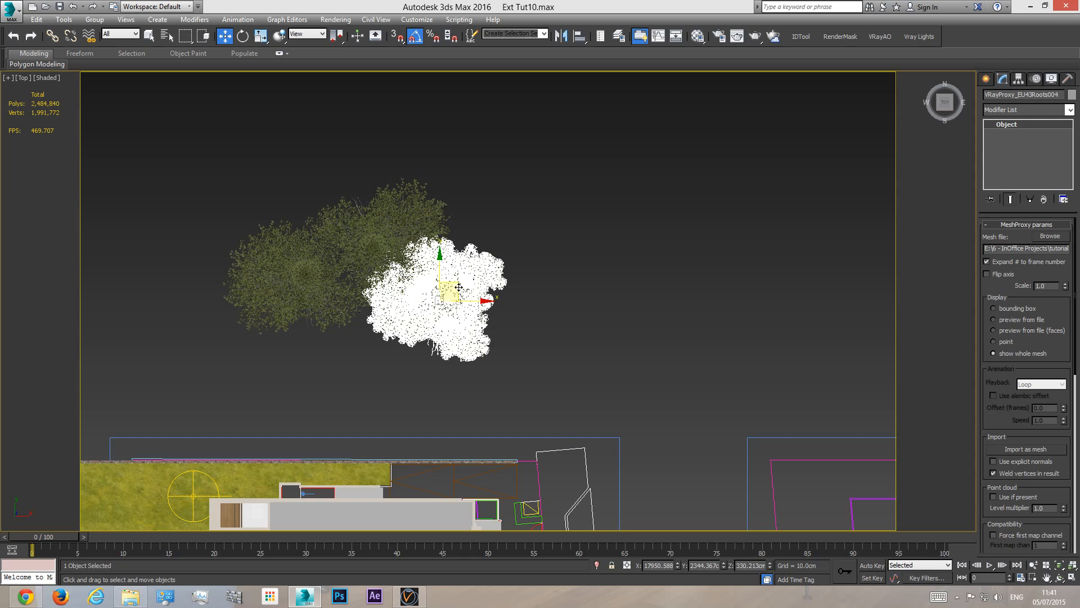
{"action": "left_click_drag", "start_coordinate": [450, 286], "coordinate": [496, 263]}
{"action": "key", "text": "c"}
{"action": "left_click_drag", "start_coordinate": [373, 313], "coordinate": [367, 314]}
- Add the other two trees to the selection and lower all three slightly behind the stone wall
{"action": "left_click", "coordinate": [252, 239], "text": "ctrl"}
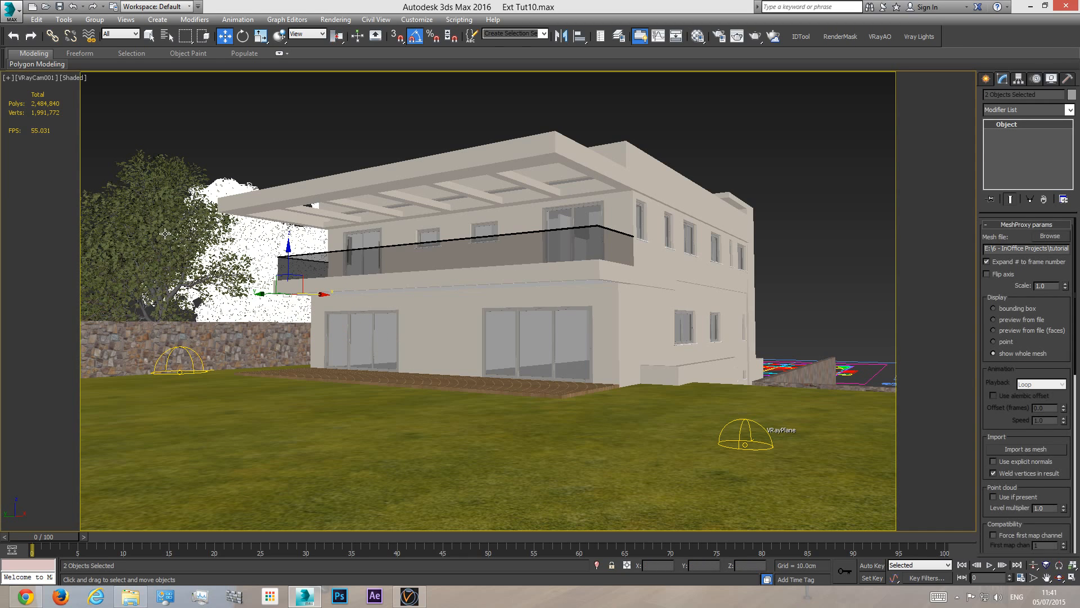
{"action": "left_click", "coordinate": [162, 230], "text": "ctrl"}
{"action": "left_click_drag", "start_coordinate": [247, 253], "coordinate": [246, 263]}
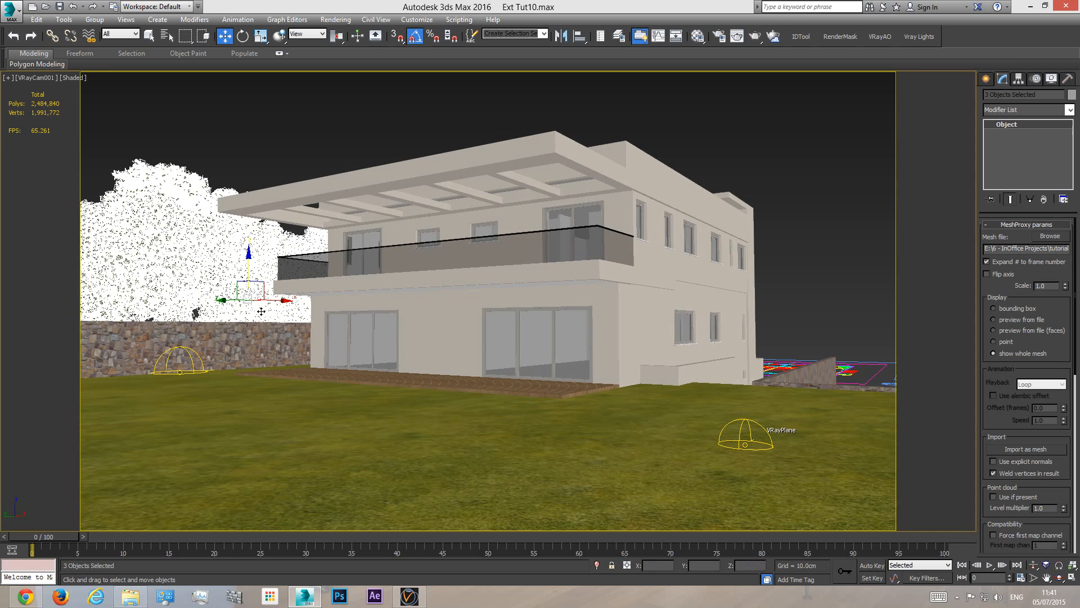
- Clone the three trees once as instances to the far end of the house in the top view
{"action": "key", "text": "t"}
{"action": "key", "text": "F3"}
{"action": "middle_click_drag", "start_coordinate": [471, 324], "coordinate": [471, 333]}
{"action": "scroll", "coordinate": [470, 332], "scroll_direction": "up", "scroll_amount": 5}
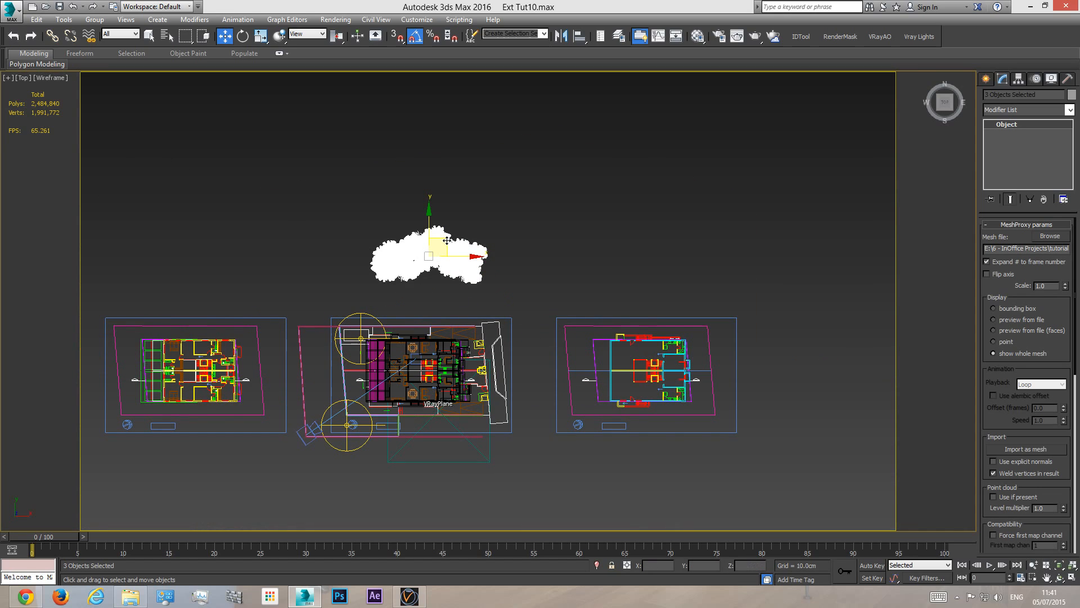
{"action": "mouse_move", "coordinate": [447, 240]}
{"action": "left_mouse_down", "text": "shift"}
{"action": "mouse_move", "coordinate": [539, 360]}
{"action": "mouse_move", "coordinate": [544, 411]}
{"action": "left_mouse_up", "text": "shift"}
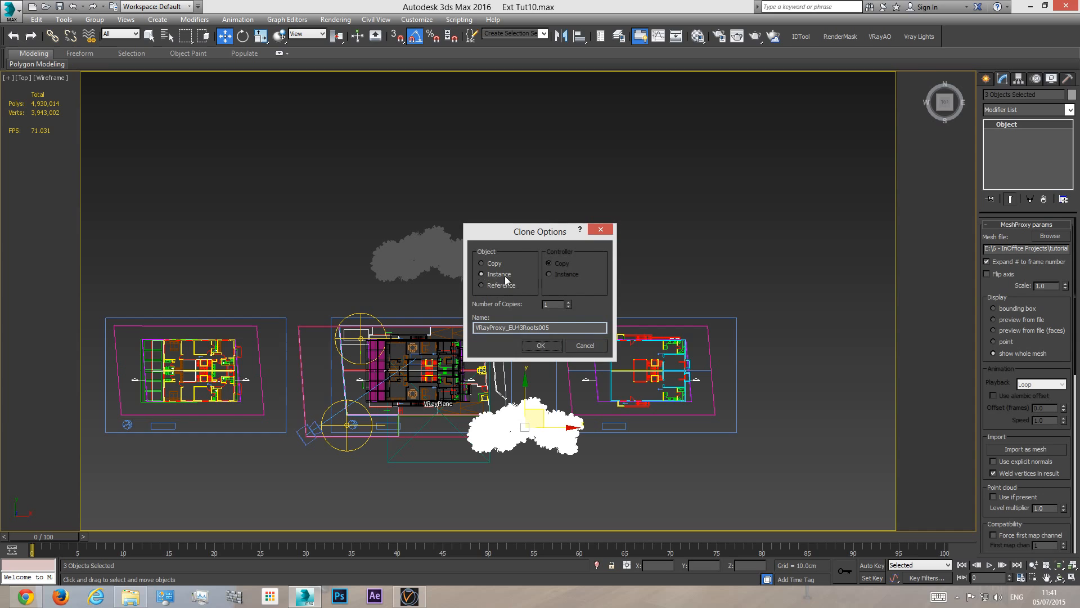
{"action": "left_click", "coordinate": [543, 346]}
- Rotate the cloned group of three trees about its vertical axis and check it in the shaded camera view
{"action": "key", "text": "e"}
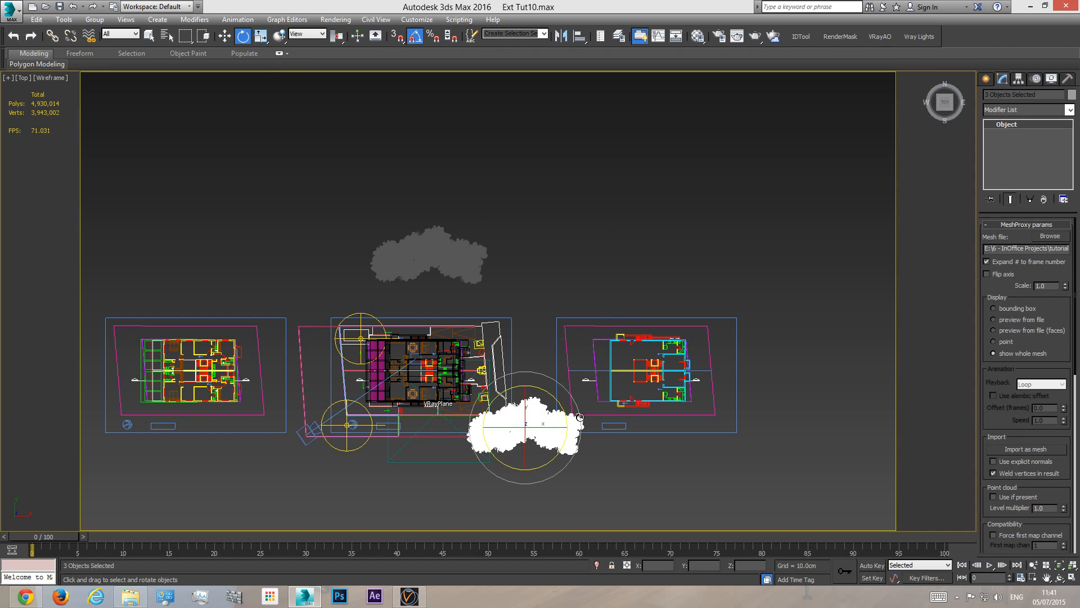
{"action": "mouse_move", "coordinate": [577, 418]}
{"action": "left_mouse_down"}
{"action": "mouse_move", "coordinate": [584, 482]}
{"action": "mouse_move", "coordinate": [584, 470]}
{"action": "left_mouse_up"}
{"action": "key", "text": "c"}
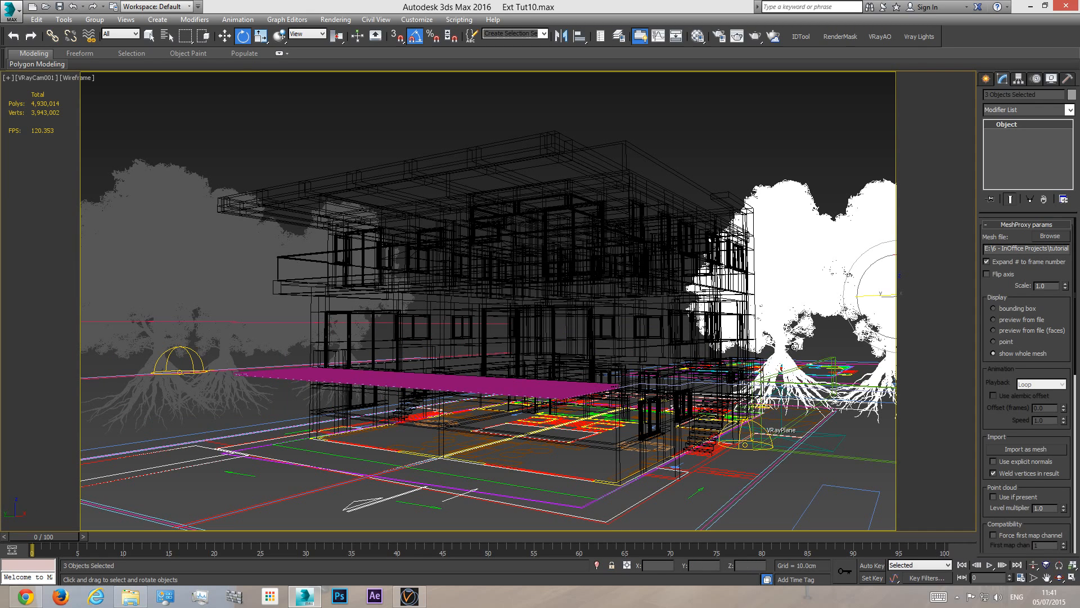
{"action": "key", "text": "F3"}
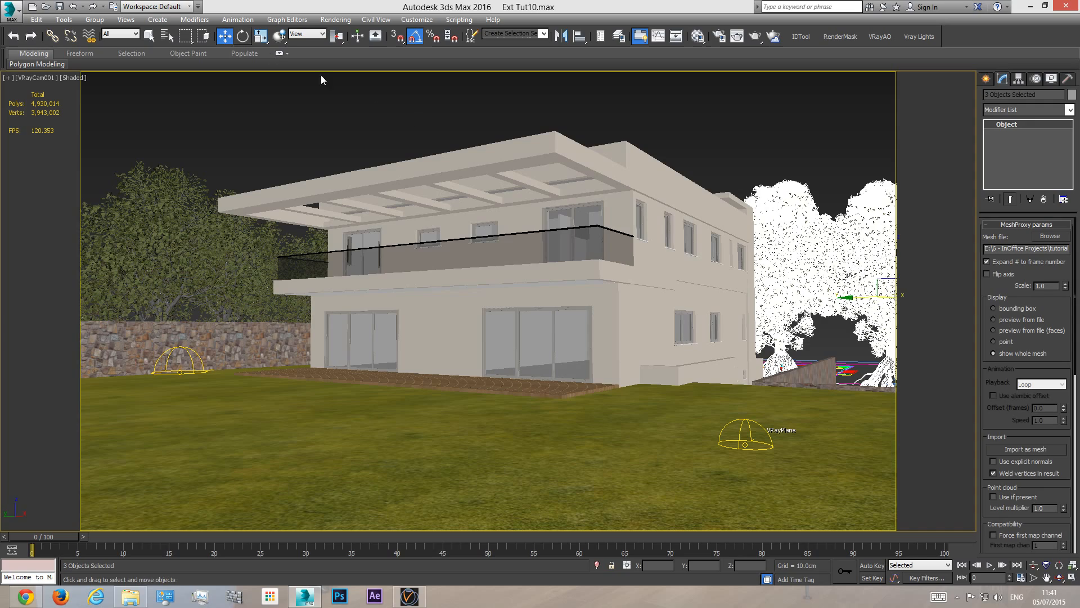
- Lower the cloned tree group slightly and move it about 738 cm along the Y axis behind the house
{"action": "left_click", "coordinate": [225, 36]}
{"action": "left_click_drag", "start_coordinate": [897, 261], "coordinate": [893, 273]}
{"action": "mouse_move", "coordinate": [857, 313]}
{"action": "left_mouse_down"}
{"action": "mouse_move", "coordinate": [684, 316]}
{"action": "mouse_move", "coordinate": [734, 319]}
{"action": "left_mouse_up"}
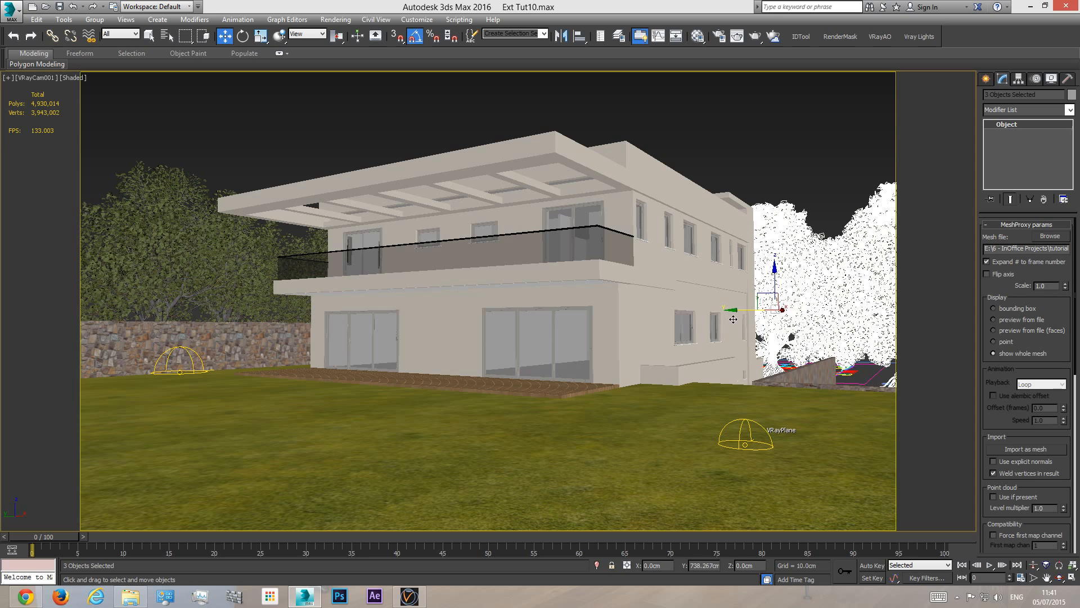
- Raise the cloned tree hidden behind the house to Z about 457 cm so its crown rises above the roof
{"action": "key", "text": "F3"}
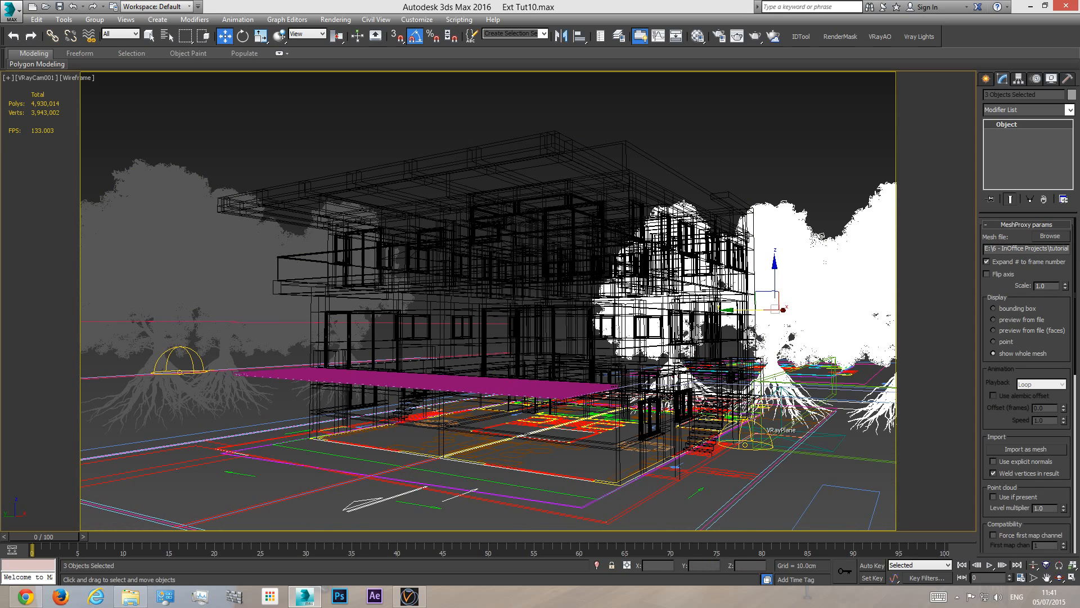
{"action": "left_click", "coordinate": [685, 206]}
{"action": "left_click", "coordinate": [673, 284]}
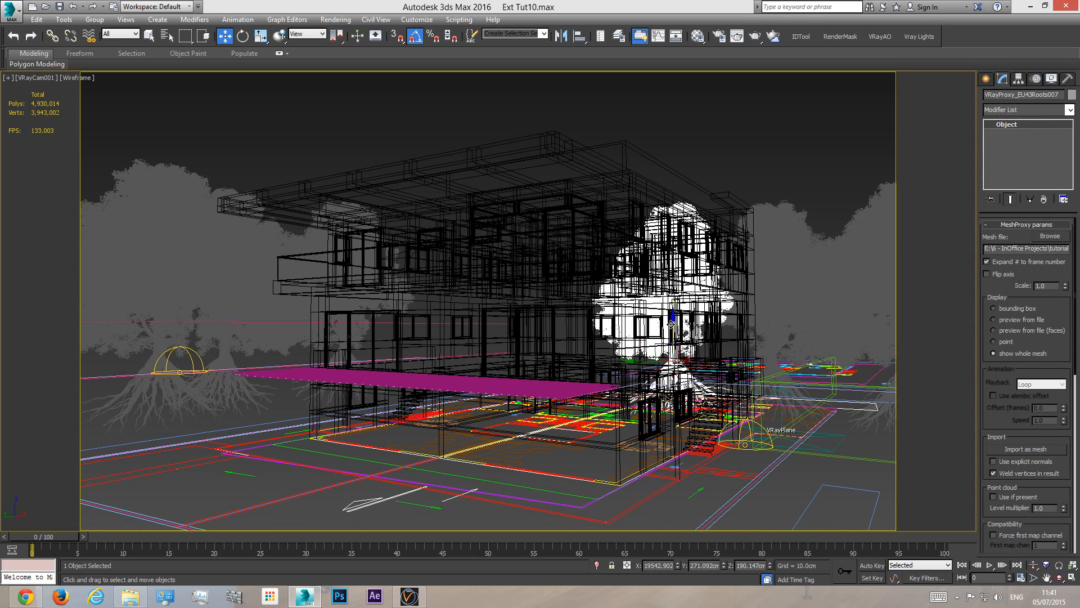
{"action": "key", "text": "F3"}
{"action": "left_click_drag", "start_coordinate": [673, 292], "coordinate": [708, 191]}
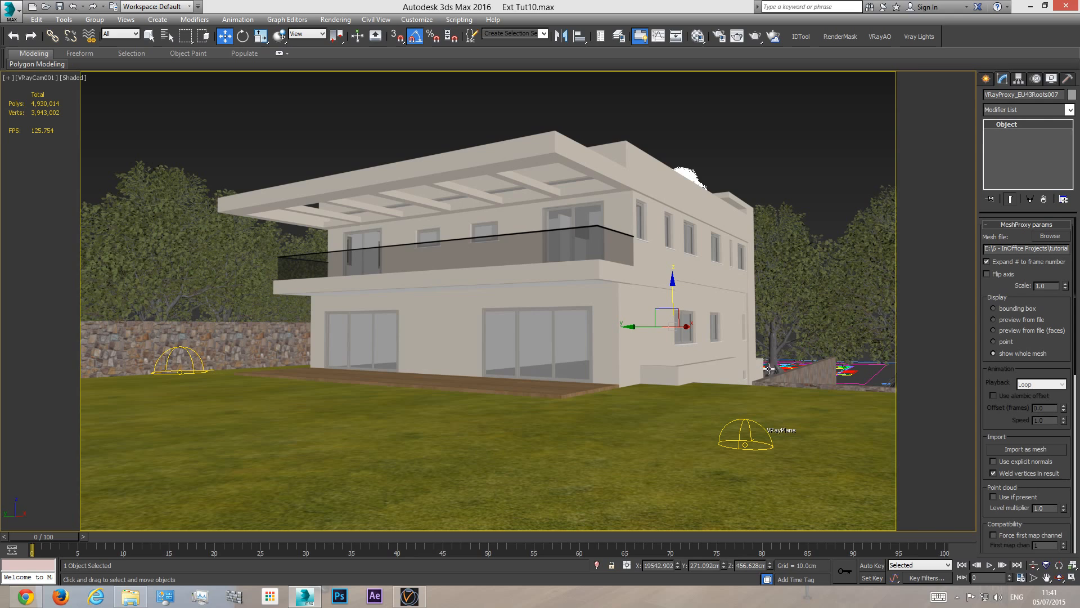
- Select the three trees behind the house and move them about 371 cm along the X axis, away from it
{"action": "key", "text": "t"}
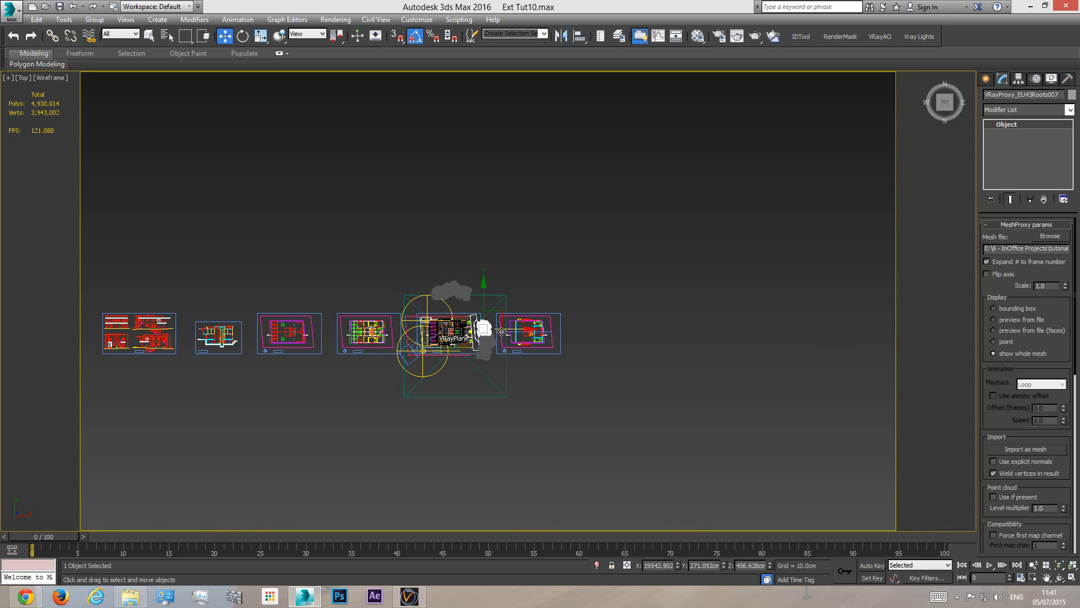
{"action": "scroll", "coordinate": [502, 332], "scroll_direction": "up", "scroll_amount": 5}
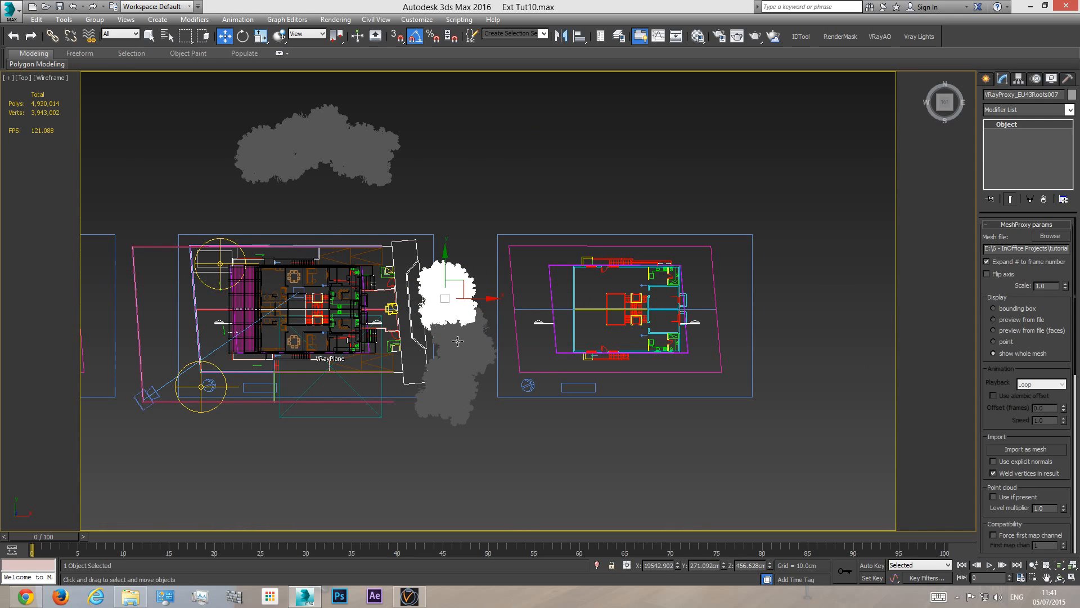
{"action": "left_click", "coordinate": [458, 341], "text": "ctrl"}
{"action": "left_click", "coordinate": [454, 392], "text": "ctrl"}
{"action": "left_click_drag", "start_coordinate": [489, 342], "coordinate": [513, 342]}
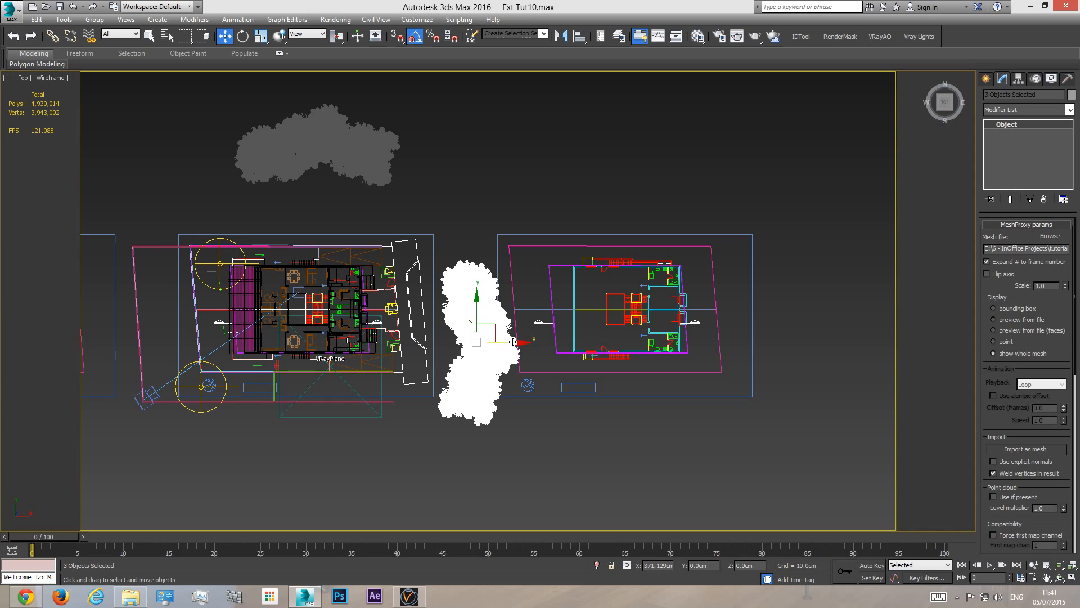
{"action": "key", "text": "c"}
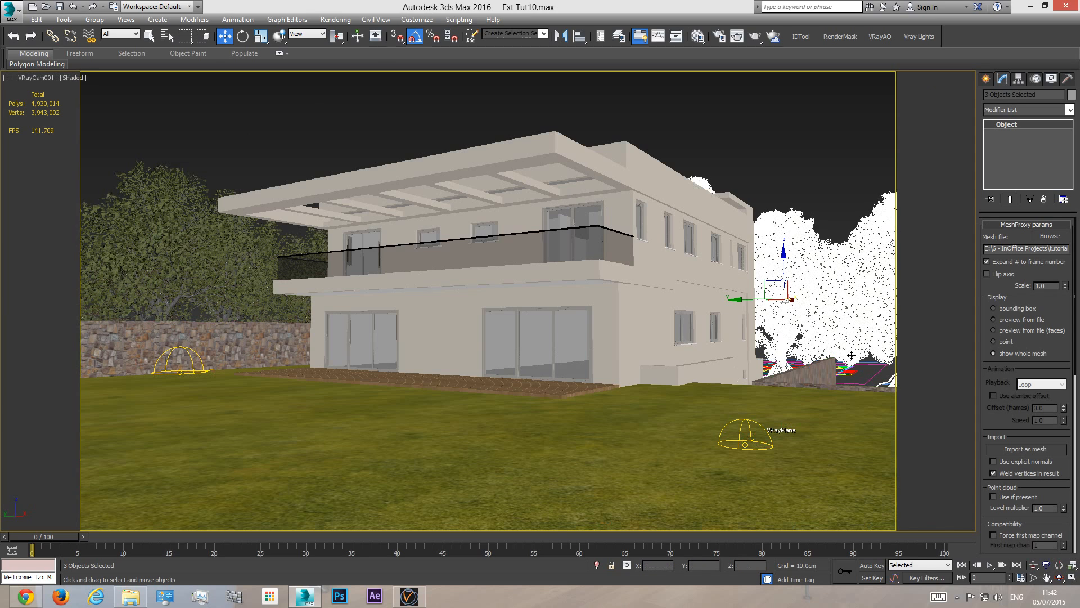
- Set the viewport display of the V-Ray proxy trees to bounding box
{"action": "left_click", "coordinate": [809, 148]}
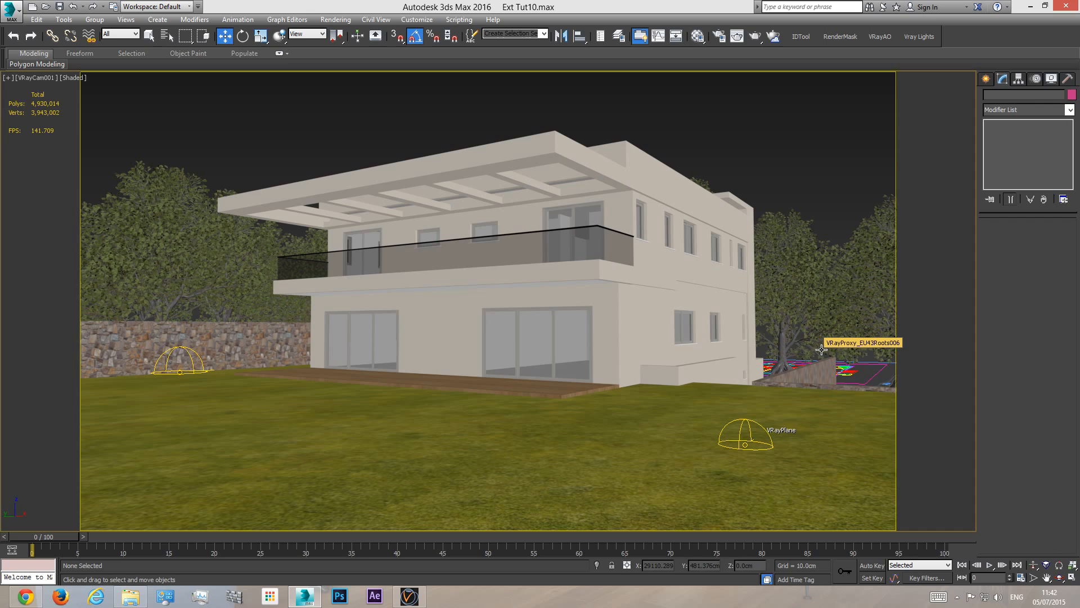
{"action": "key", "text": "p"}
{"action": "left_click", "coordinate": [1058, 577]}
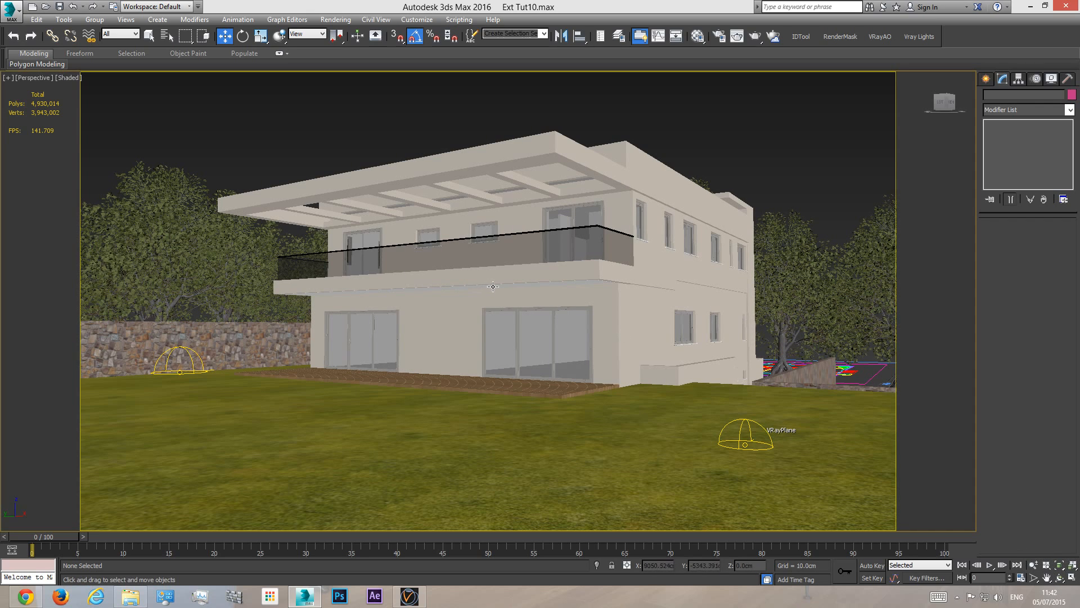
{"action": "left_click_drag", "start_coordinate": [522, 284], "coordinate": [499, 290]}
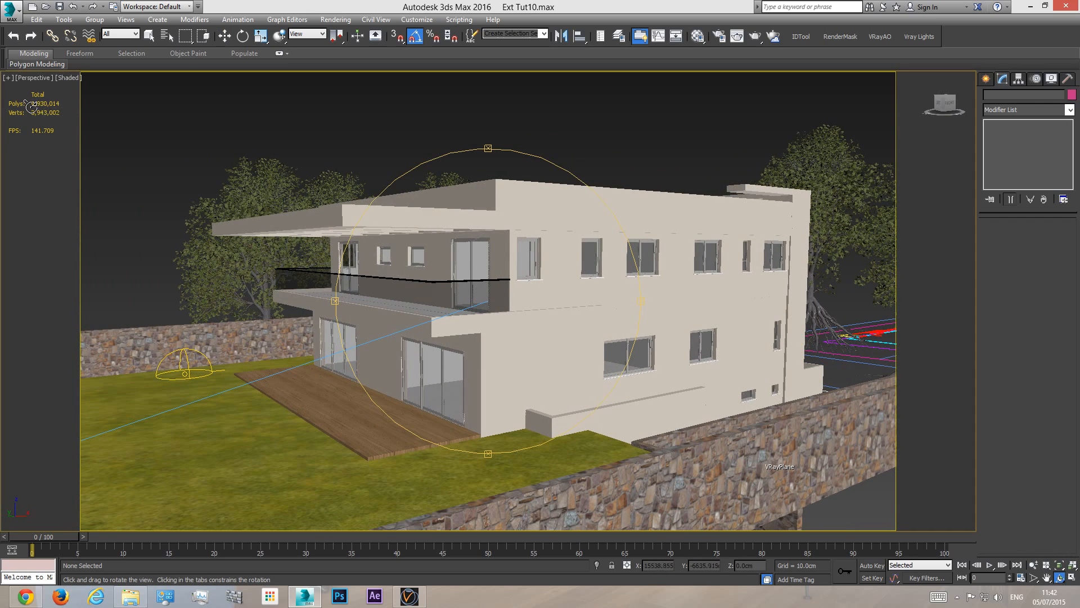
{"action": "key", "text": "w"}
{"action": "left_click", "coordinate": [274, 184]}
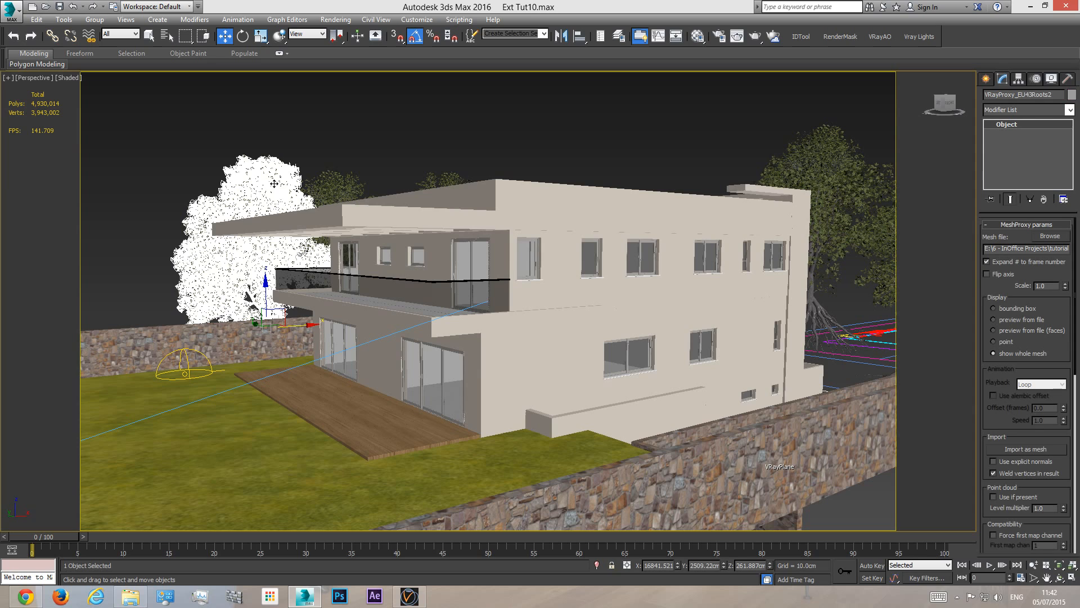
{"action": "left_click", "coordinate": [1011, 309]}
{"action": "middle_click_drag", "start_coordinate": [312, 200], "coordinate": [231, 287], "text": "alt"}
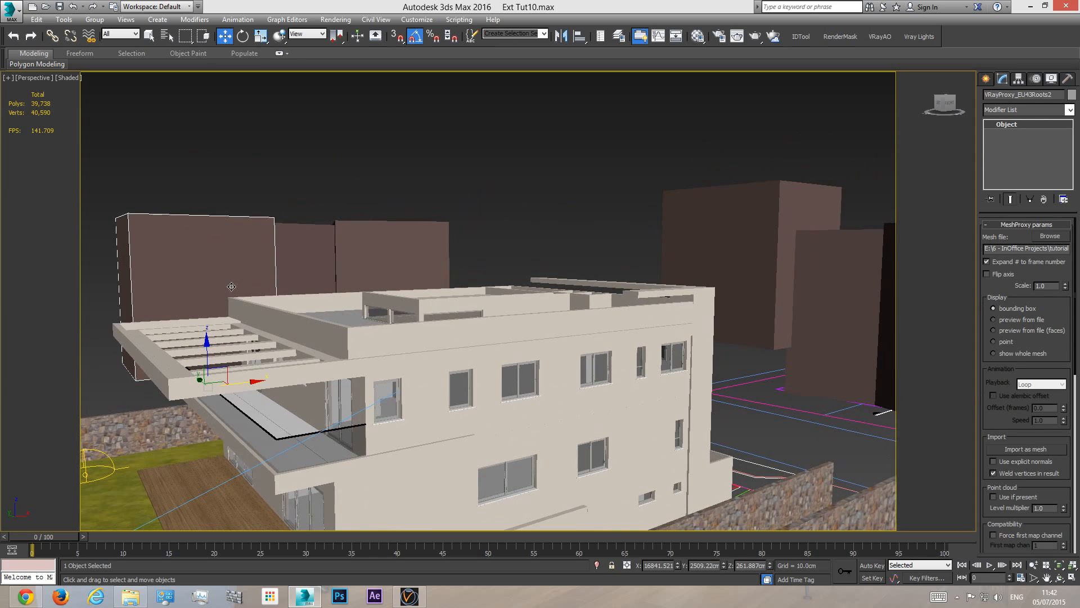
{"action": "scroll", "coordinate": [474, 269], "scroll_direction": "down", "scroll_amount": 6}
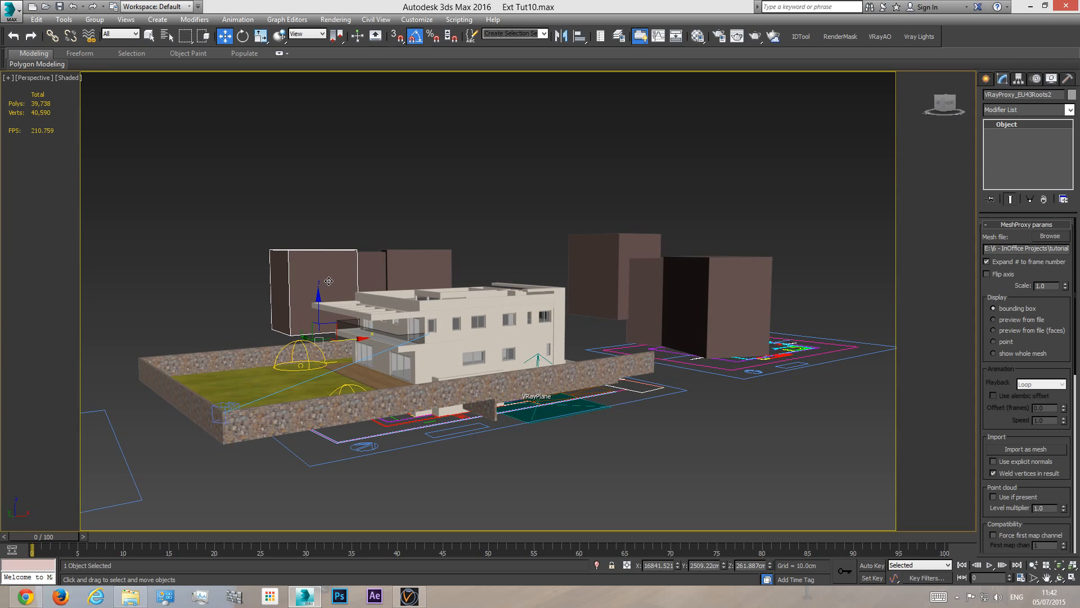
- Try the preview from file display on the proxy trees and switch them back to bounding box
{"action": "left_click", "coordinate": [993, 319]}
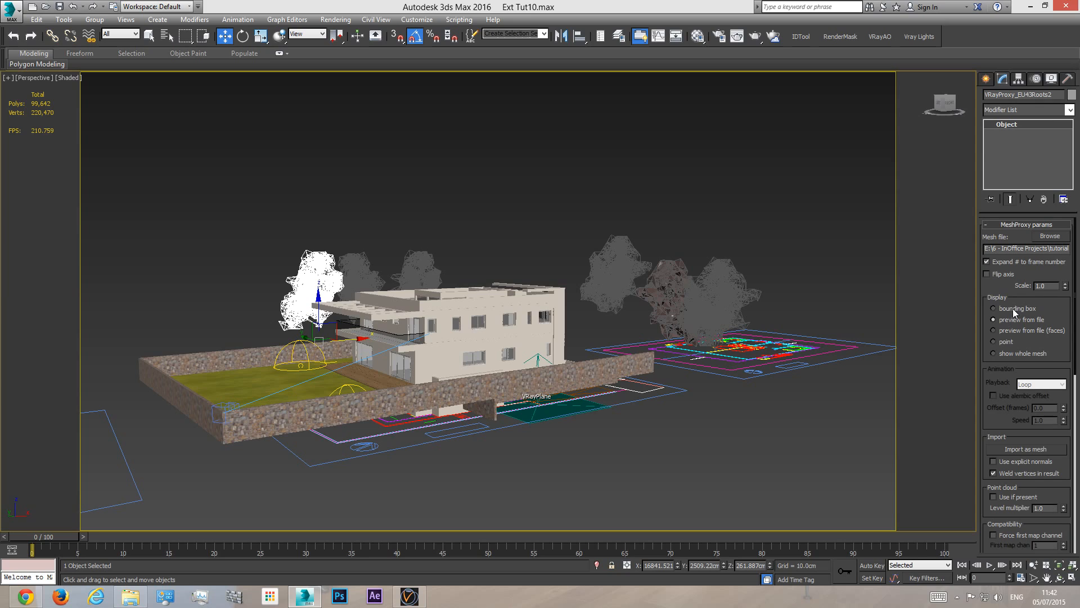
{"action": "left_click", "coordinate": [1018, 308]}
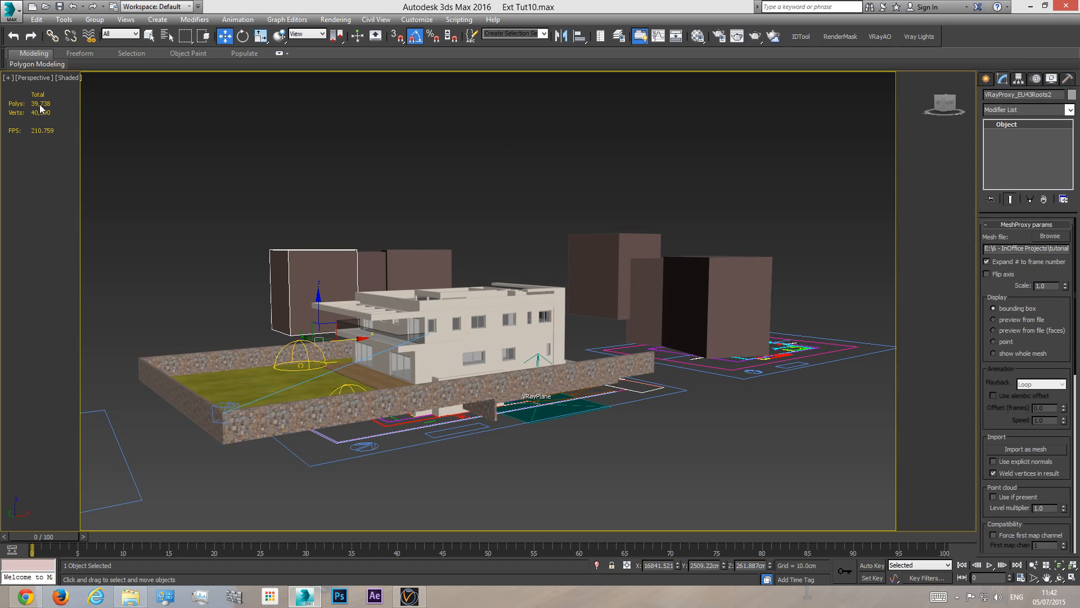
{"action": "left_click", "coordinate": [363, 143]}
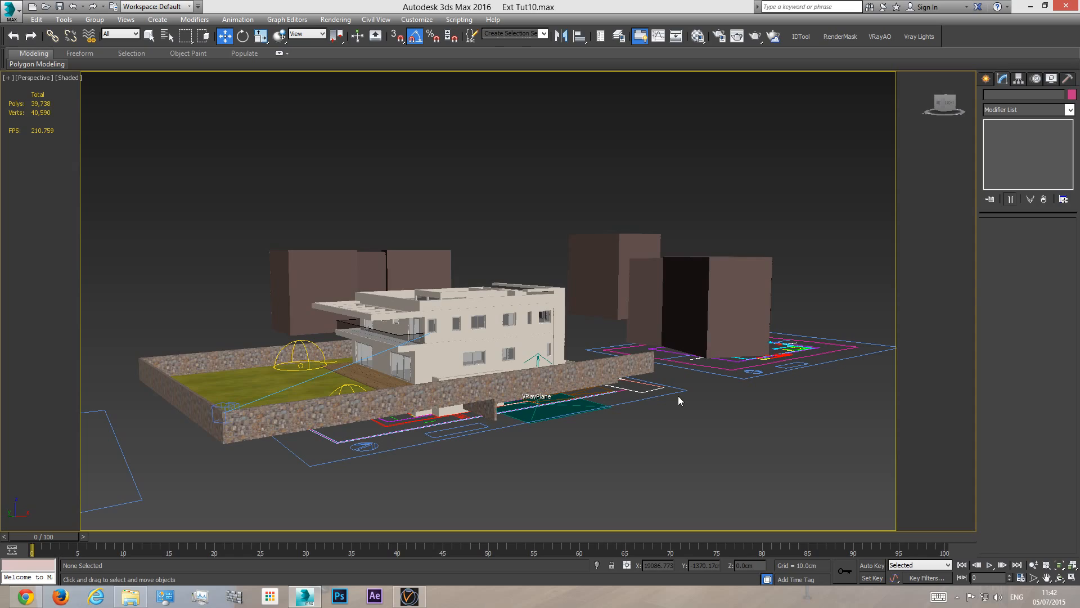
- Show the proxy trees as whole meshes in the camera view, and return them to bounding box display
{"action": "left_click", "coordinate": [1059, 578]}
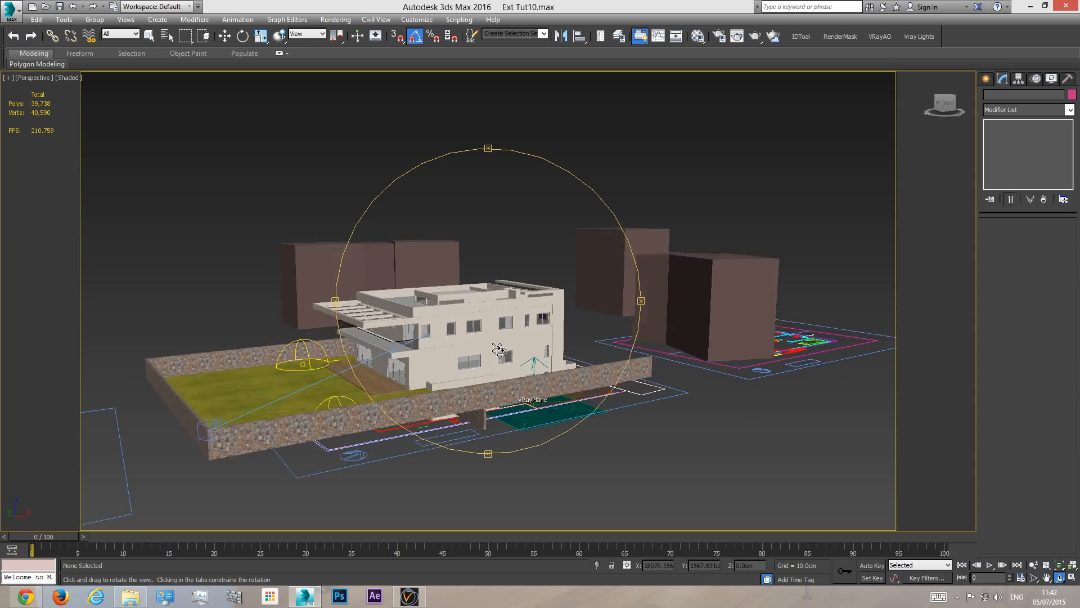
{"action": "left_click_drag", "start_coordinate": [450, 293], "coordinate": [502, 394]}
{"action": "mouse_move", "coordinate": [545, 411]}
{"action": "left_mouse_down"}
{"action": "mouse_move", "coordinate": [549, 445]}
{"action": "mouse_move", "coordinate": [542, 404]}
{"action": "left_mouse_up"}
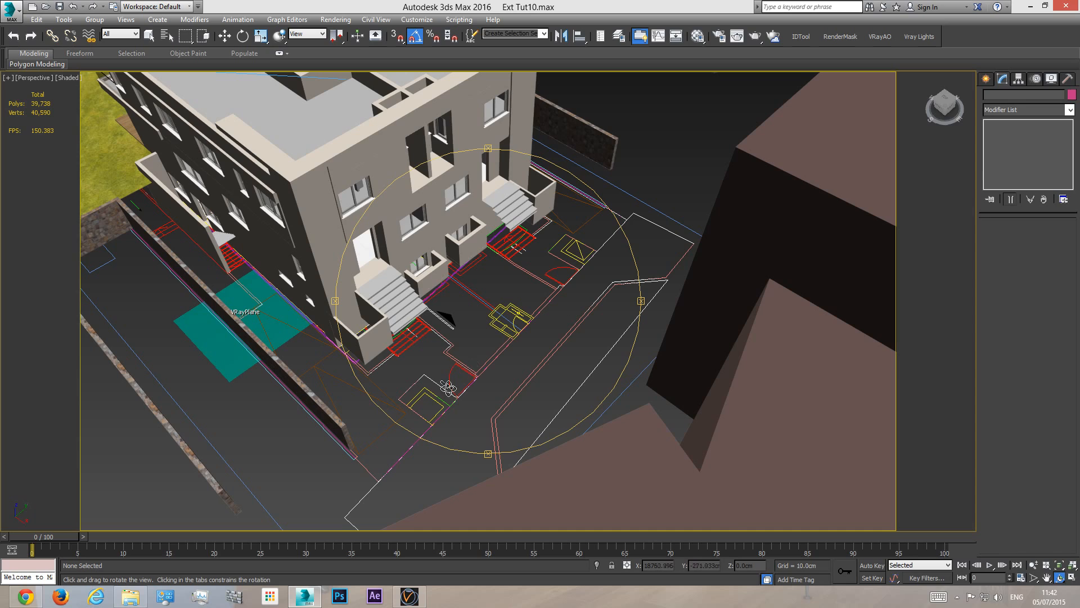
{"action": "key", "text": "c"}
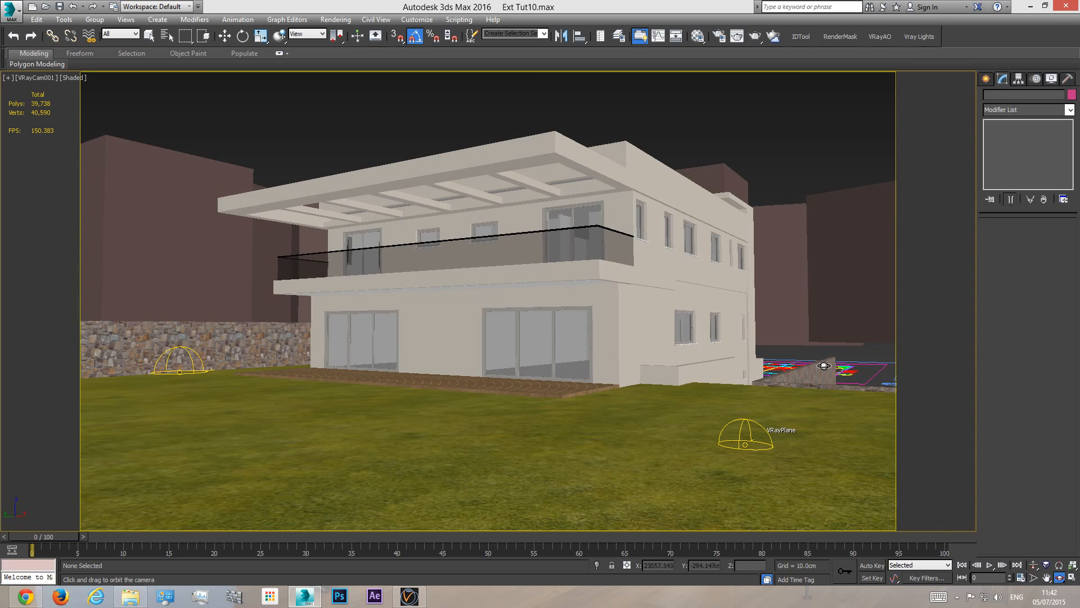
{"action": "key", "text": "w"}
{"action": "left_click", "coordinate": [793, 287]}
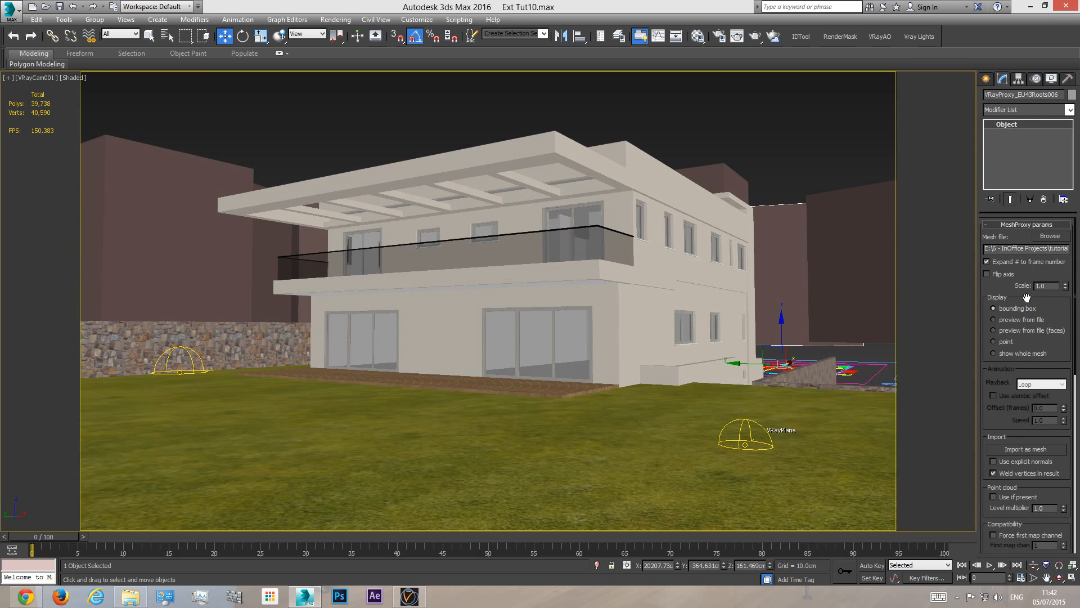
{"action": "left_click", "coordinate": [1021, 352]}
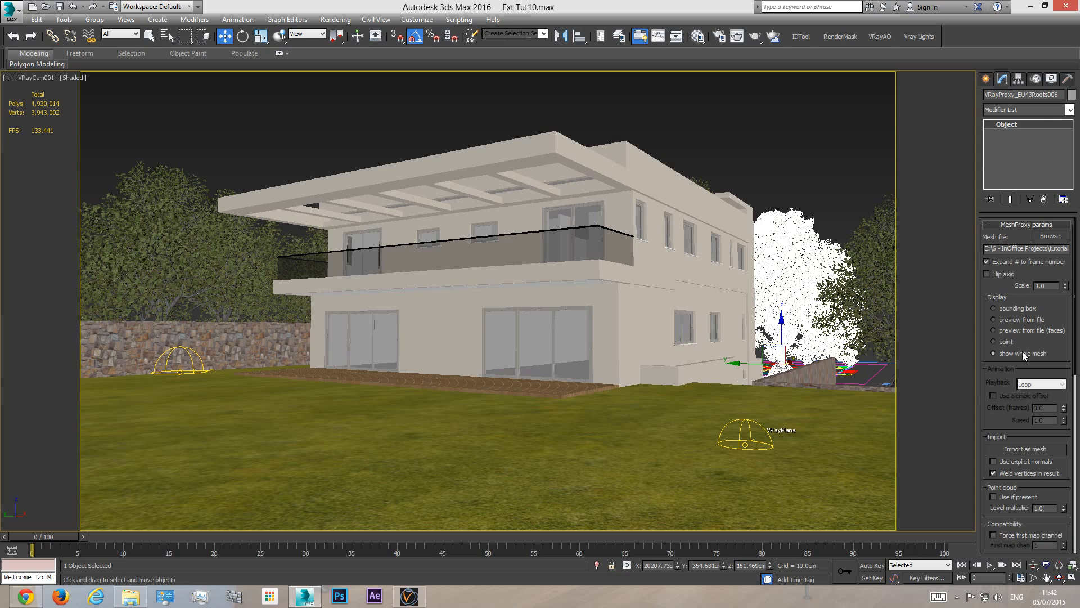
{"action": "left_click", "coordinate": [1018, 309]}
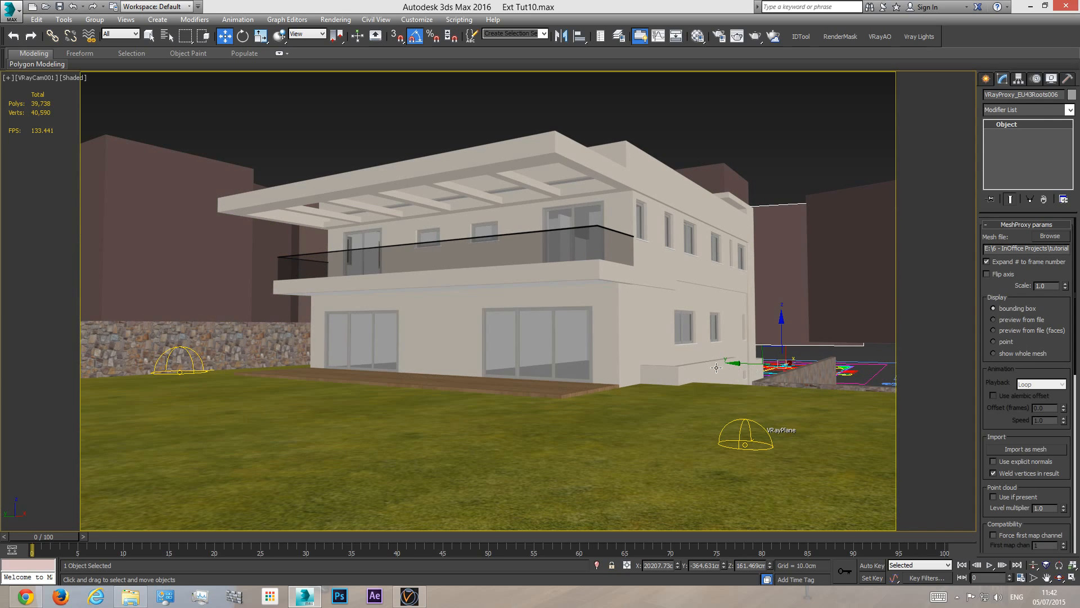
- Extend the stone wall beside the house by moving its rear end vertex about 152 cm along X to the plot line
{"action": "key", "text": "p"}
{"action": "left_click", "coordinate": [1060, 578]}
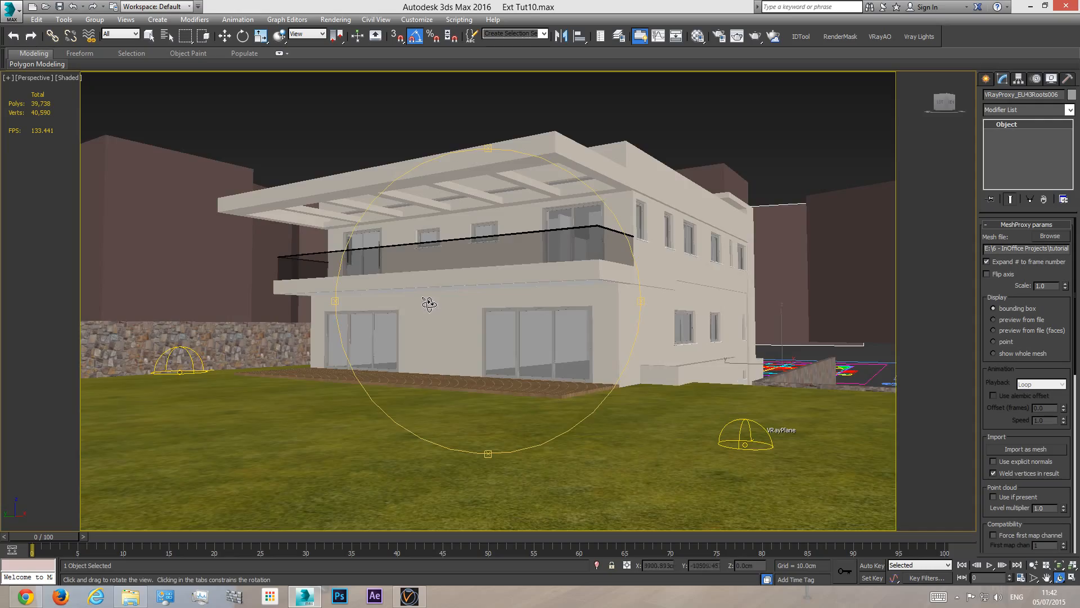
{"action": "left_click_drag", "start_coordinate": [427, 302], "coordinate": [588, 340]}
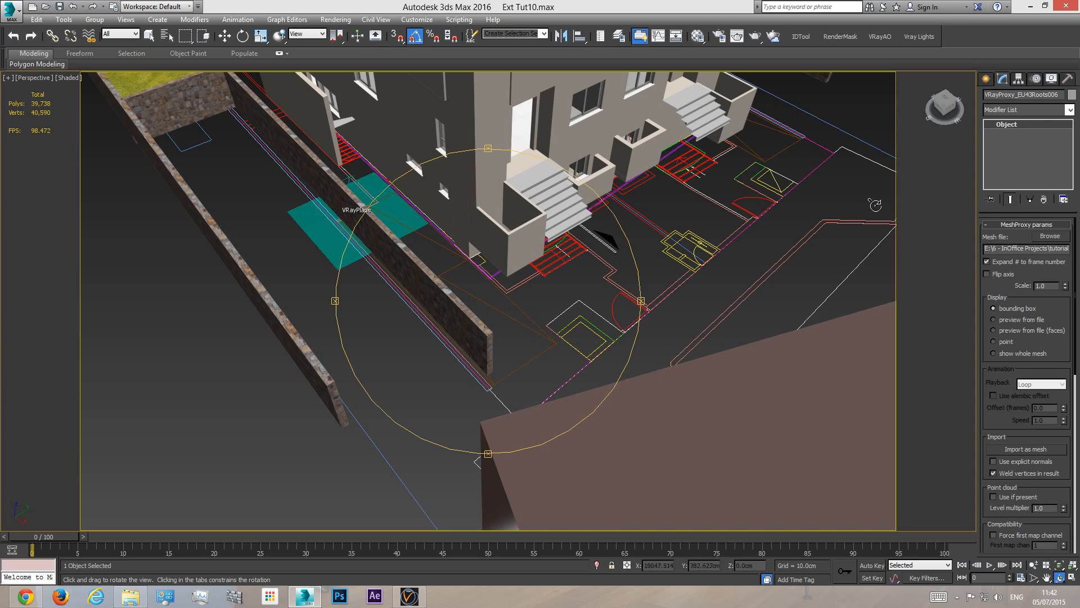
{"action": "key", "text": "w"}
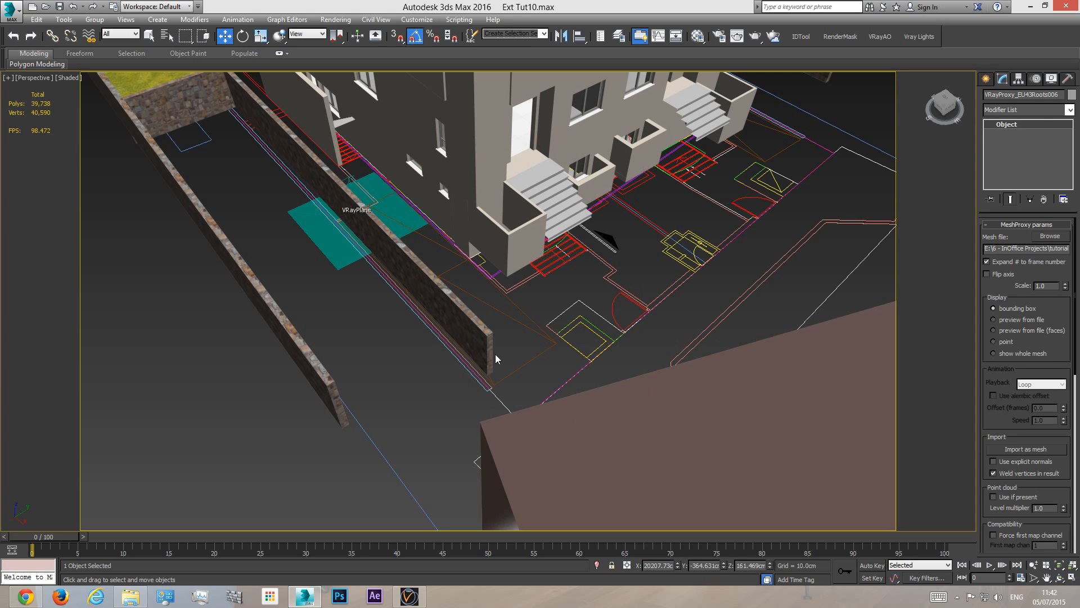
{"action": "left_click", "coordinate": [480, 332]}
{"action": "left_click", "coordinate": [1014, 135]}
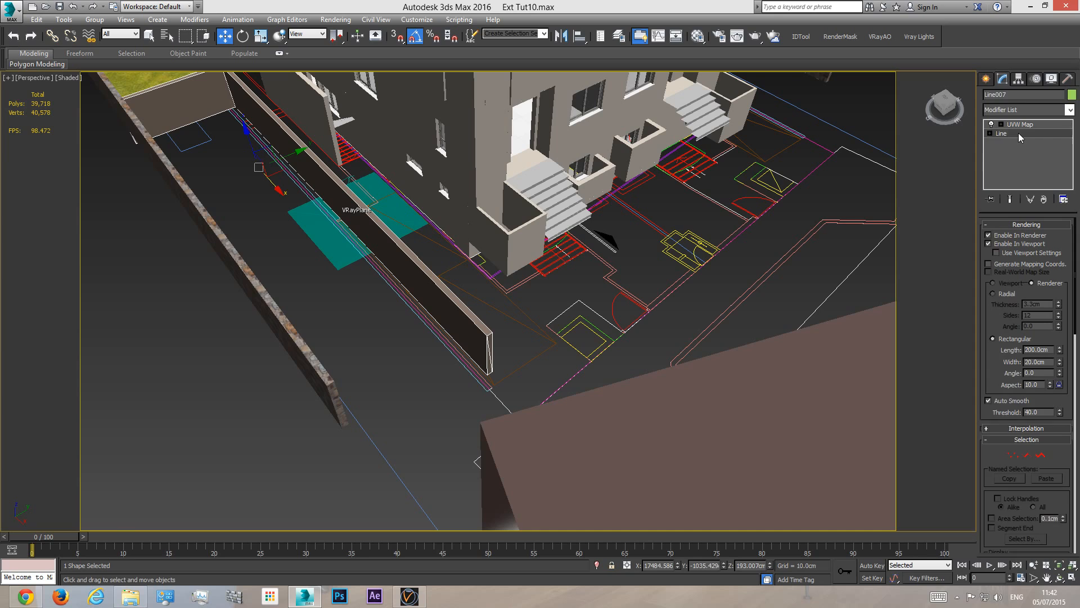
{"action": "key", "text": "1"}
{"action": "left_click_drag", "start_coordinate": [519, 317], "coordinate": [480, 357]}
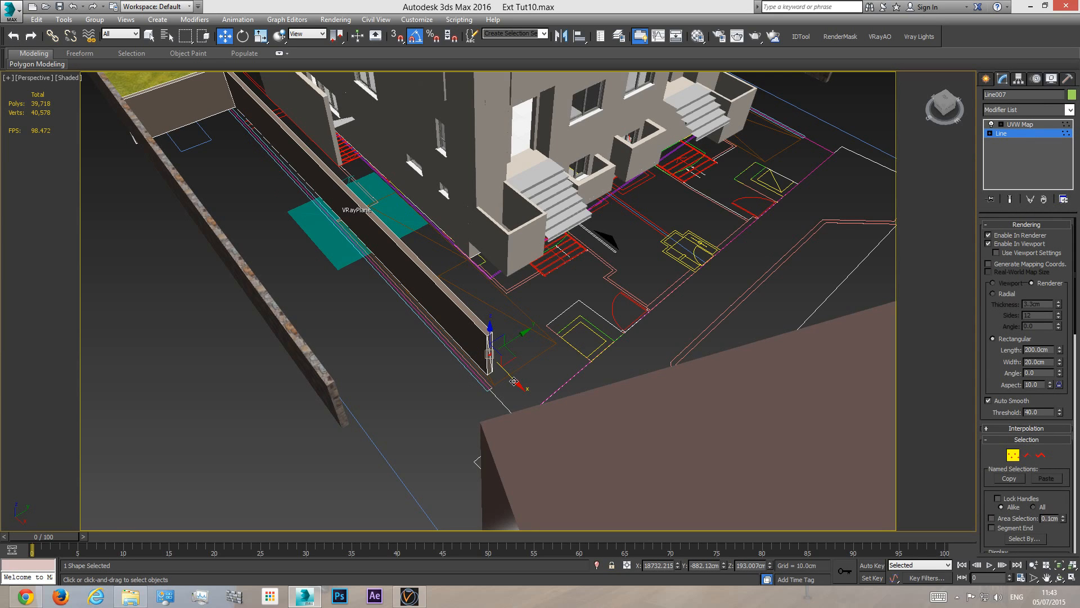
{"action": "key", "text": "t"}
{"action": "scroll", "coordinate": [512, 389], "scroll_direction": "up", "scroll_amount": 10}
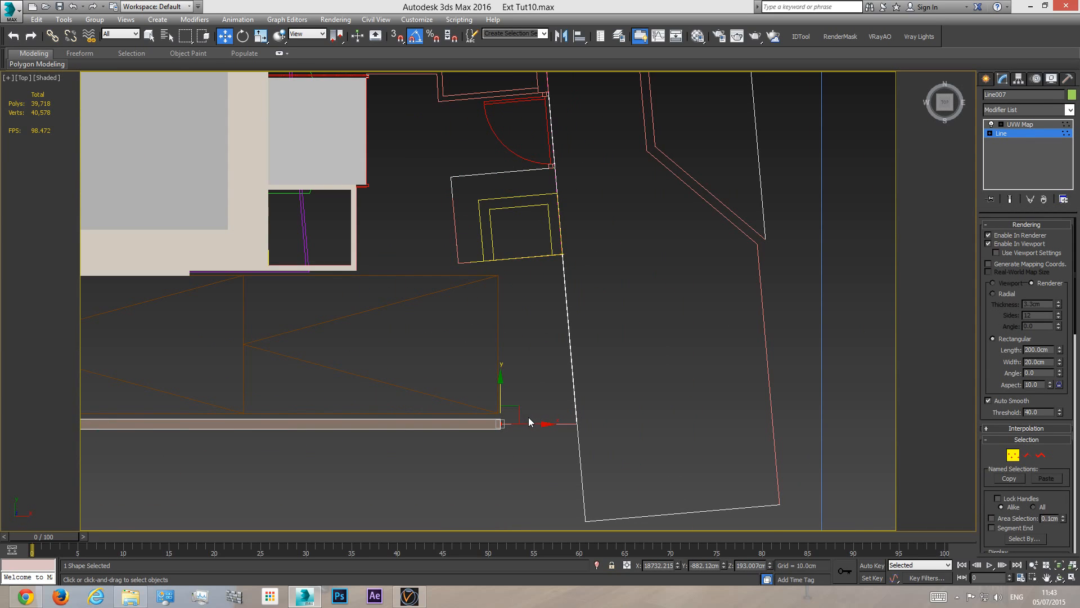
{"action": "left_click_drag", "start_coordinate": [531, 421], "coordinate": [609, 428]}
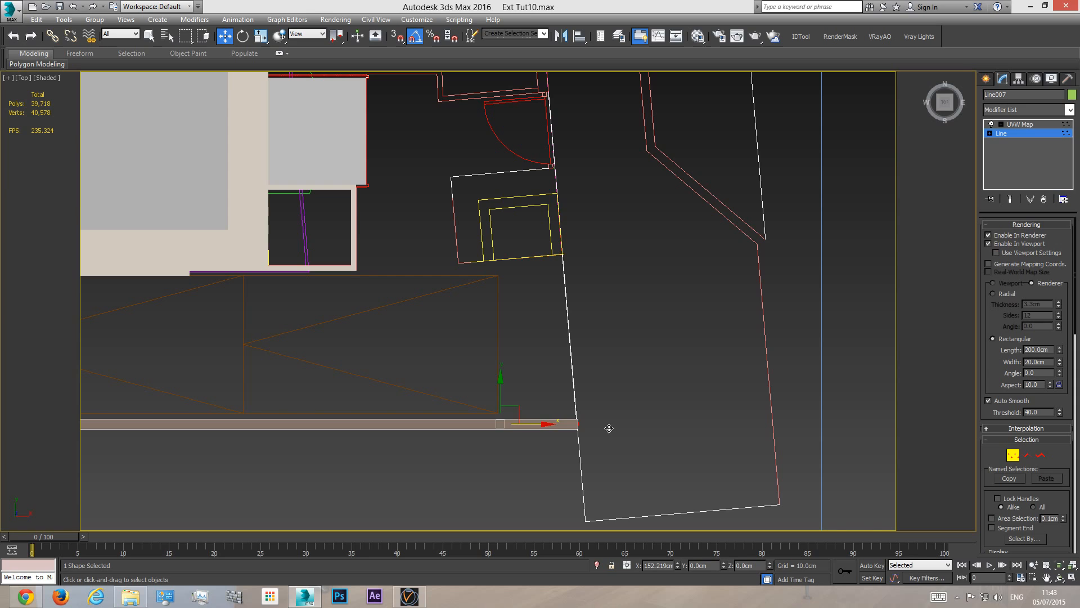
- Draw a renderable line wall, 200 cm by 20 cm rectangular, along the slanted plot line behind the house
{"action": "left_click", "coordinate": [986, 79]}
{"action": "left_click", "coordinate": [1005, 160]}
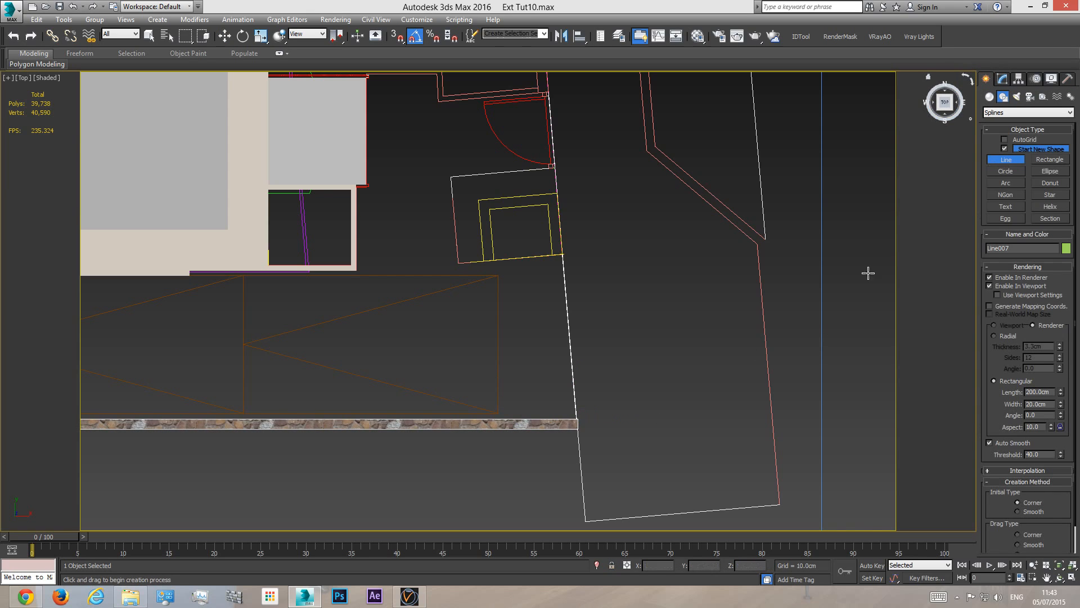
{"action": "scroll", "coordinate": [588, 444], "scroll_direction": "down", "scroll_amount": 5}
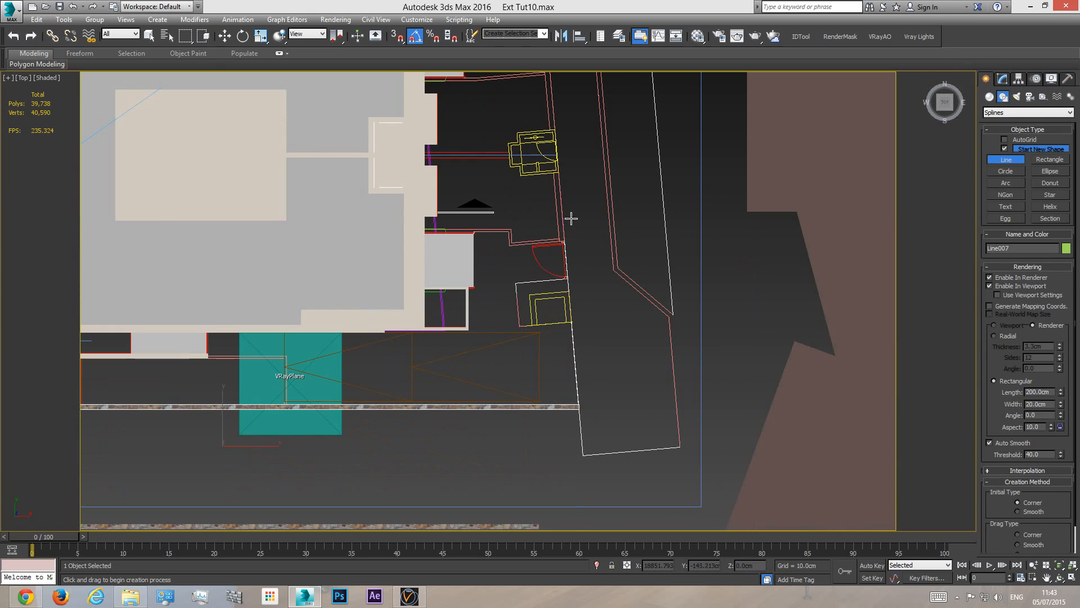
{"action": "left_click", "coordinate": [556, 174]}
{"action": "left_click", "coordinate": [584, 460]}
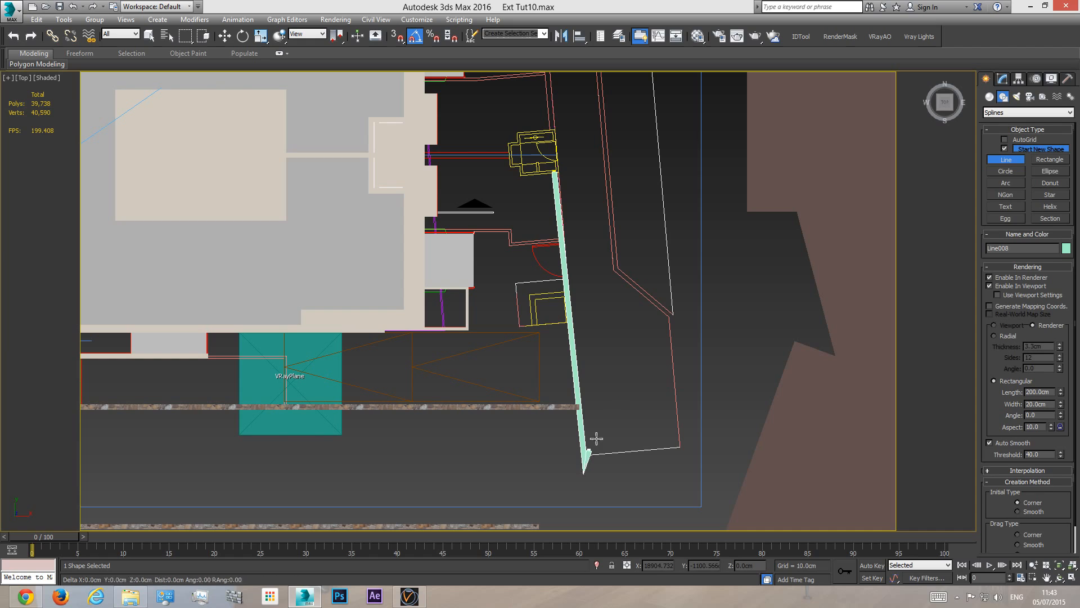
{"action": "right_click", "coordinate": [680, 356]}
- Raise the new rear wall to Z about 153 cm and move it about 120 cm along the negative Y axis
{"action": "key", "text": "c"}
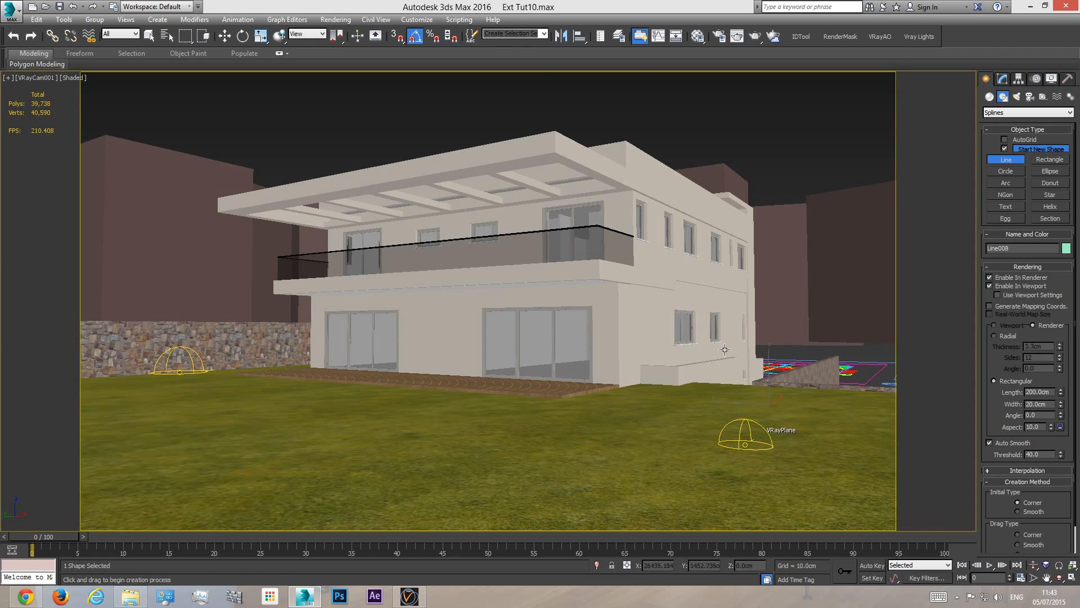
{"action": "key", "text": "w"}
{"action": "left_click_drag", "start_coordinate": [770, 371], "coordinate": [772, 346]}
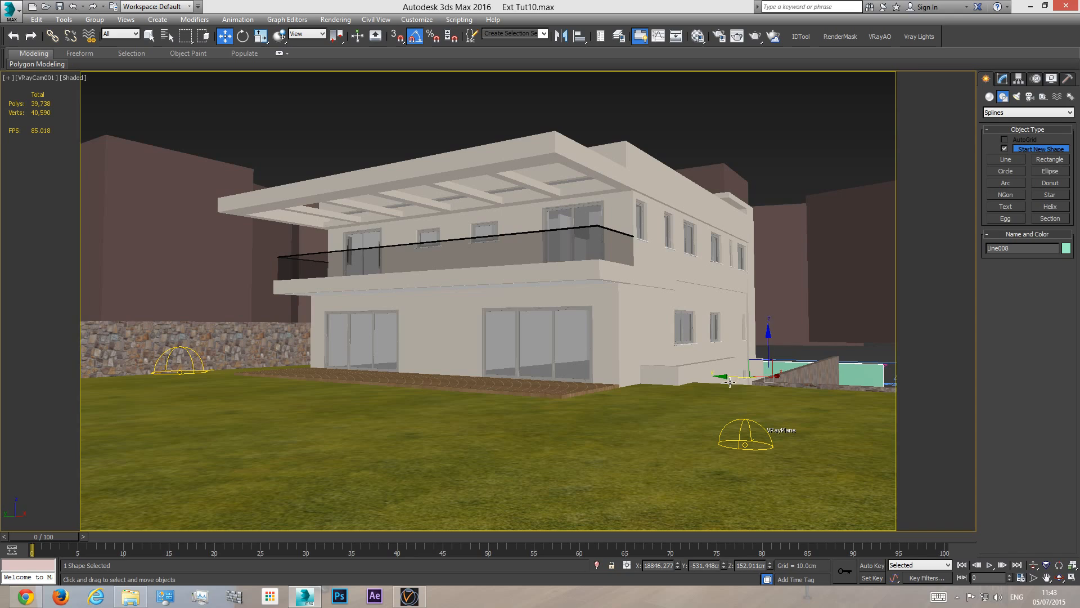
{"action": "left_click_drag", "start_coordinate": [731, 375], "coordinate": [754, 376]}
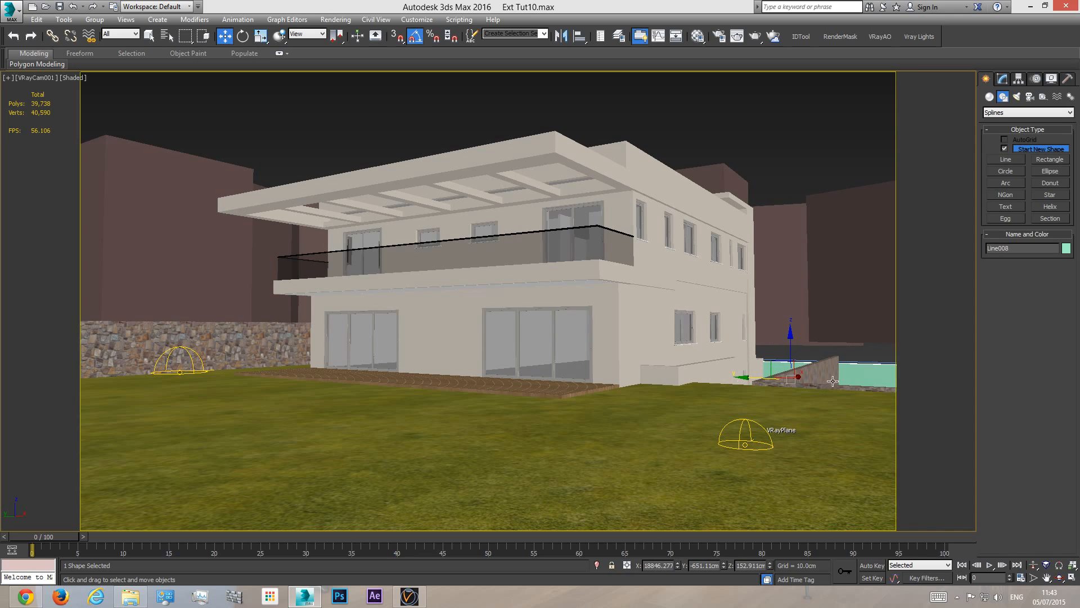
- Set the viewport display of the proxy trees to show whole mesh
{"action": "left_click", "coordinate": [847, 282]}
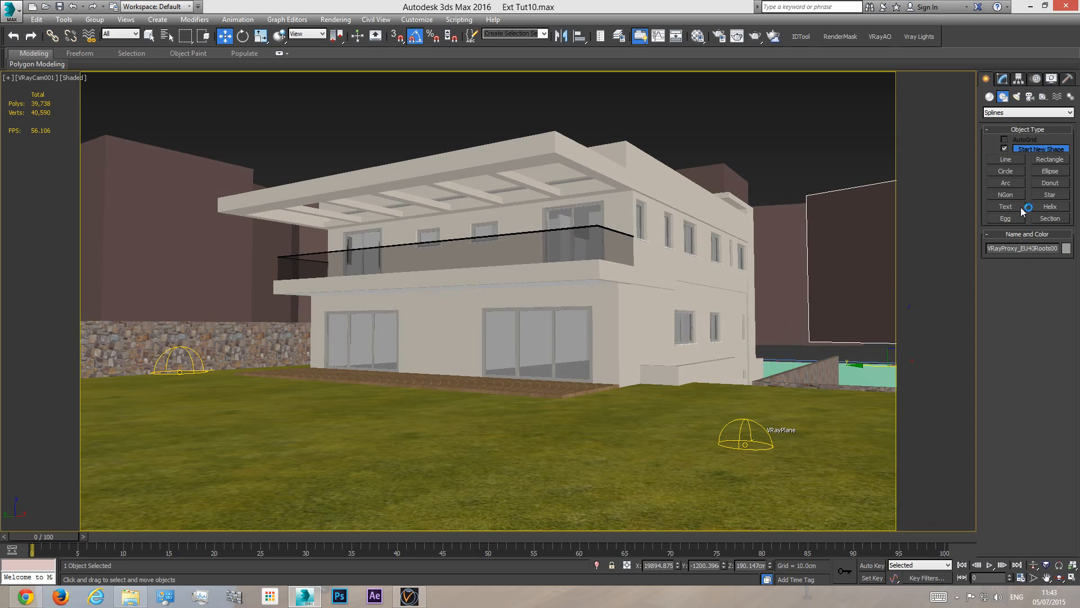
{"action": "left_click", "coordinate": [1002, 79]}
{"action": "left_click", "coordinate": [1016, 353]}
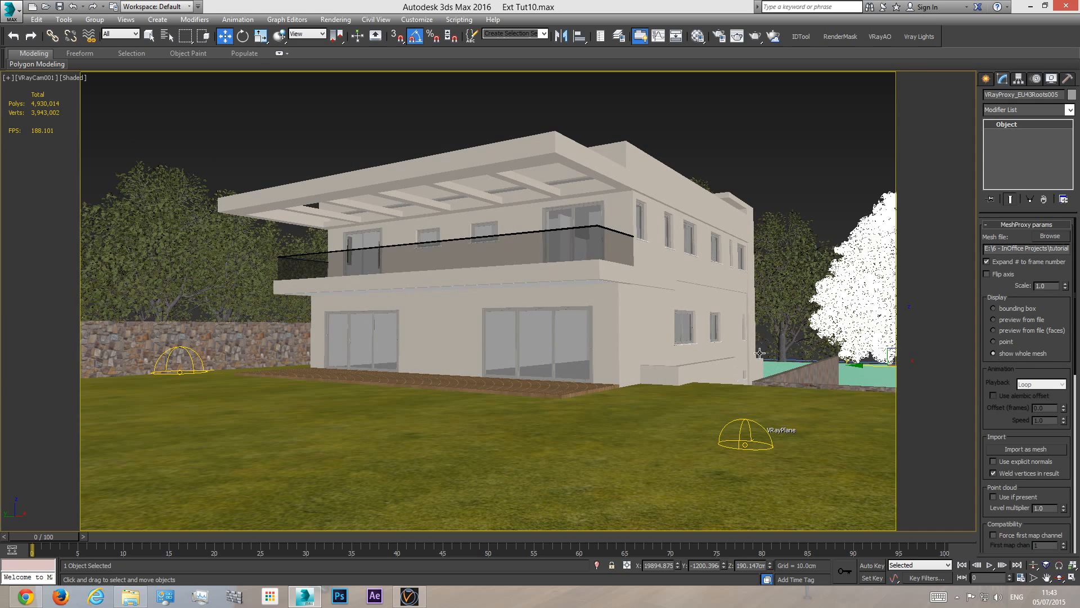
- Raise the new rear wall to Z about 194 cm to match the height of the stone wall it meets
{"action": "key", "text": "p"}
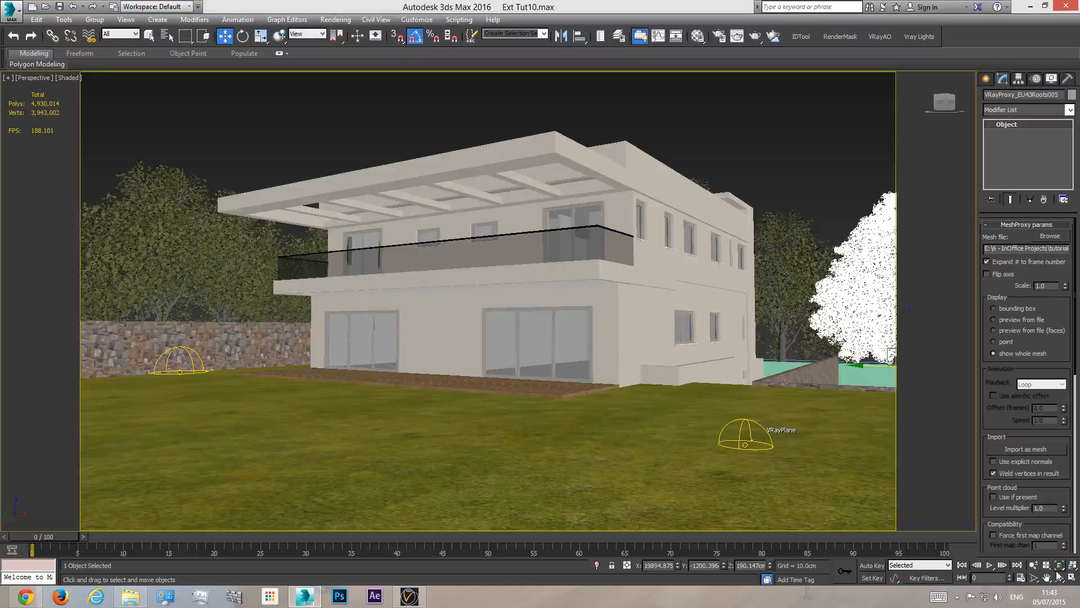
{"action": "left_click", "coordinate": [1059, 564]}
{"action": "left_click", "coordinate": [1059, 577]}
{"action": "left_click_drag", "start_coordinate": [498, 383], "coordinate": [709, 434]}
{"action": "scroll", "coordinate": [420, 381], "scroll_direction": "up", "scroll_amount": 3}
{"action": "right_click", "coordinate": [411, 384]}
{"action": "left_click", "coordinate": [400, 385]}
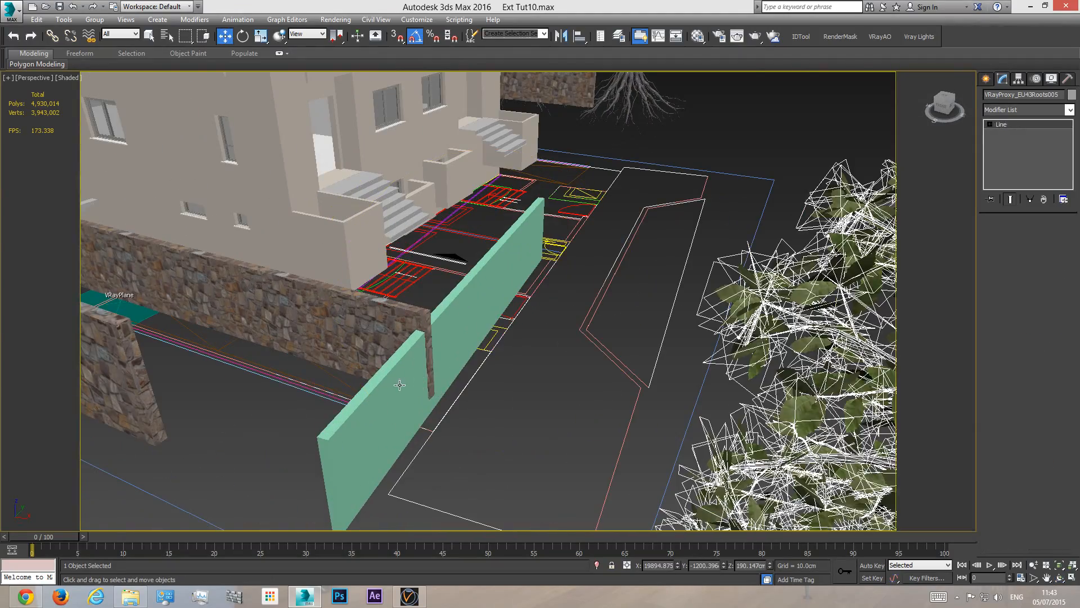
{"action": "left_click_drag", "start_coordinate": [468, 287], "coordinate": [469, 274]}
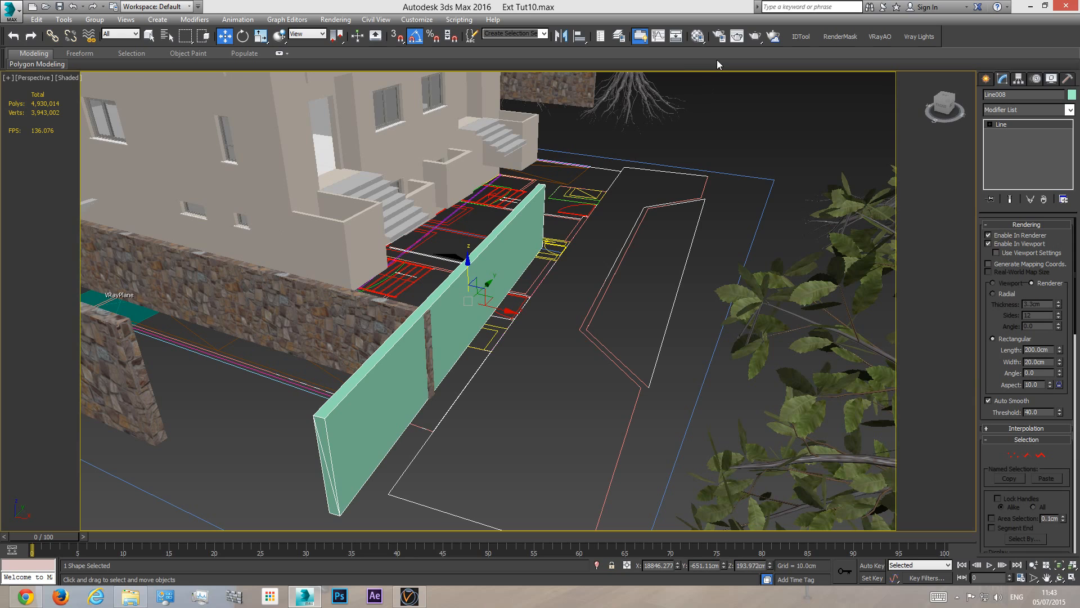
- Assign the stone material fance to the new rear wall
{"action": "left_click", "coordinate": [700, 38]}
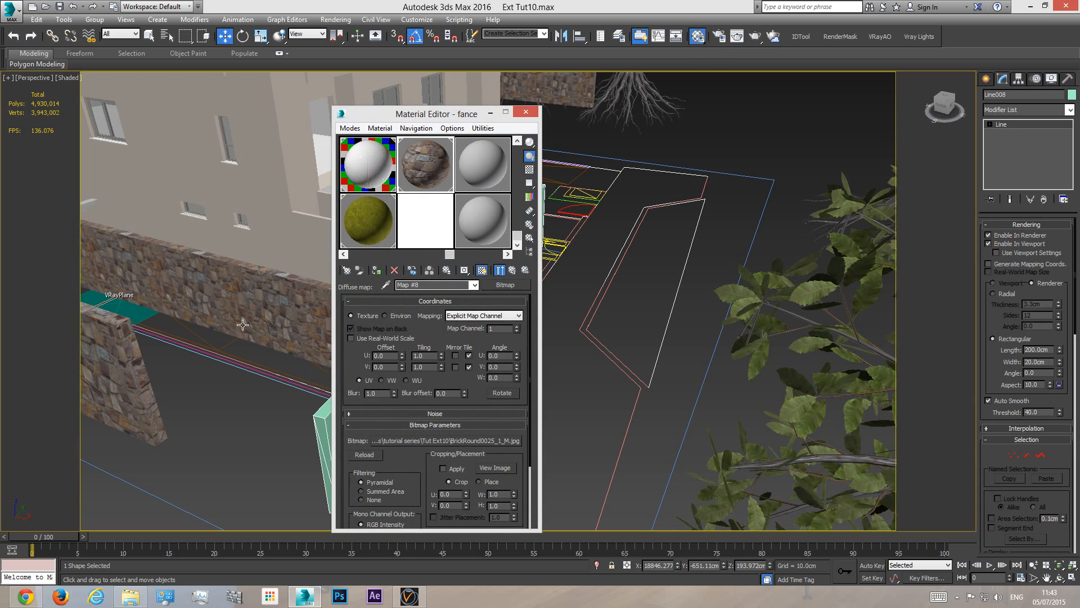
{"action": "left_click", "coordinate": [378, 273]}
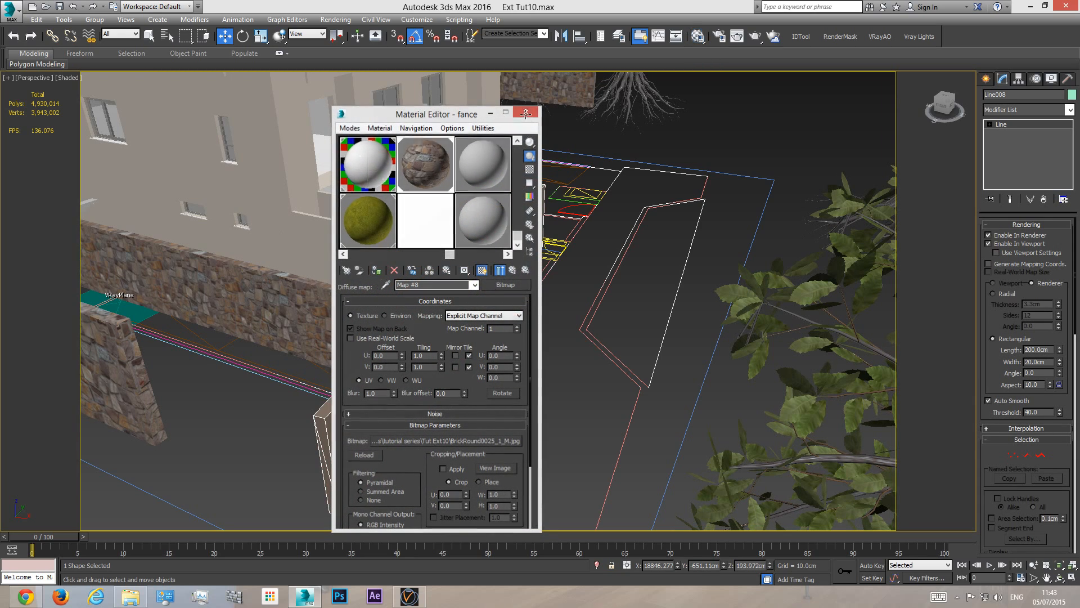
- Copy the UVW Map modifier from the existing stone wall and paste it onto the new rear wall
{"action": "left_click", "coordinate": [526, 113]}
{"action": "left_click", "coordinate": [304, 300]}
{"action": "right_click", "coordinate": [1021, 124]}
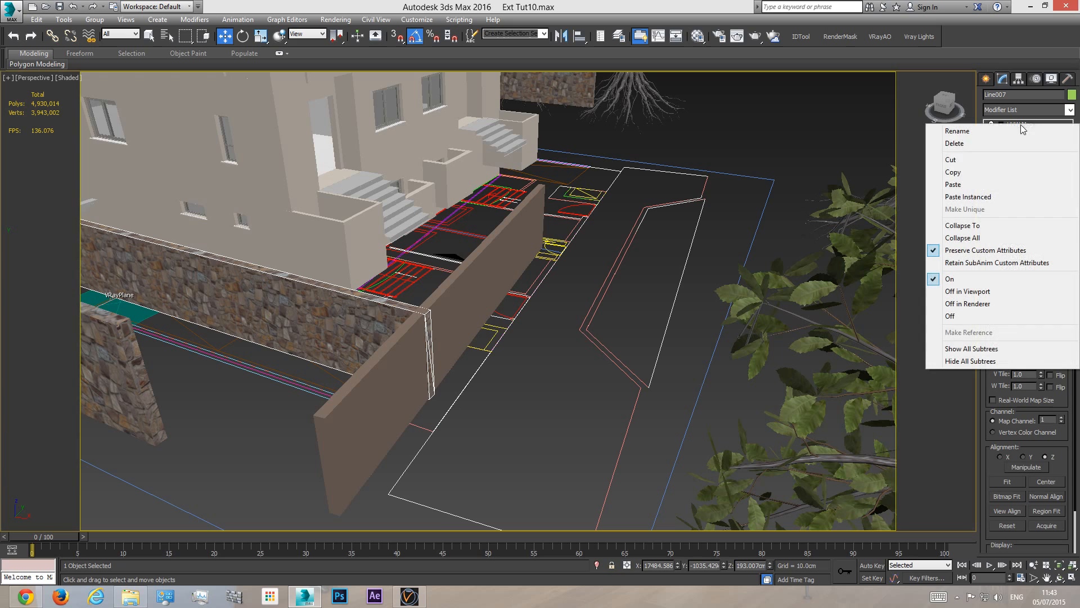
{"action": "left_click", "coordinate": [982, 176]}
{"action": "left_click", "coordinate": [427, 343]}
{"action": "right_click", "coordinate": [1007, 133]}
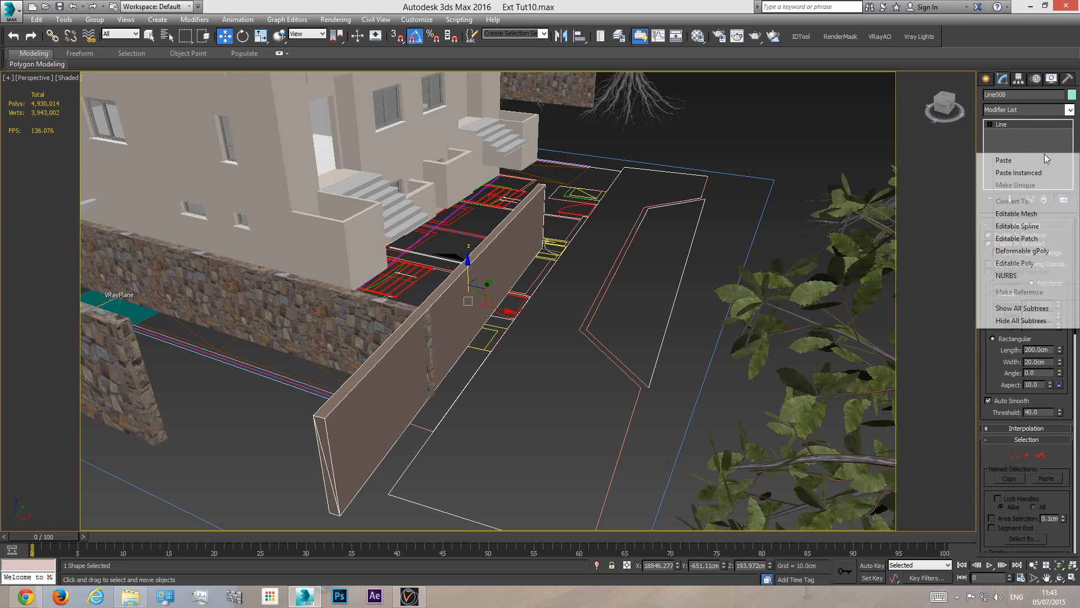
{"action": "left_click", "coordinate": [1031, 159]}
{"action": "scroll", "coordinate": [694, 454], "scroll_direction": "down", "scroll_amount": 6}
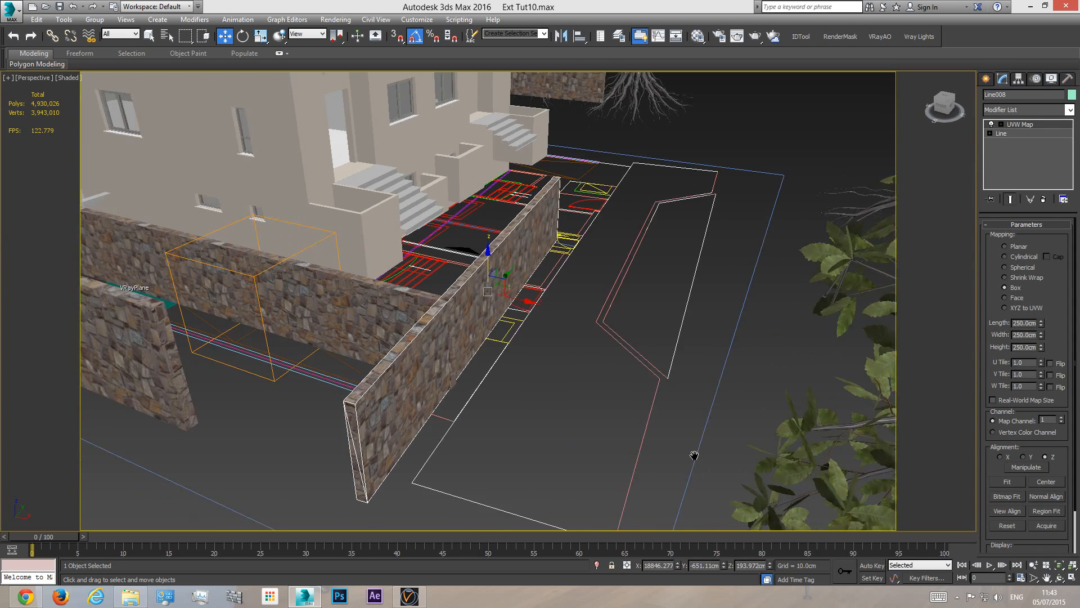
{"action": "scroll", "coordinate": [674, 406], "scroll_direction": "up", "scroll_amount": 3}
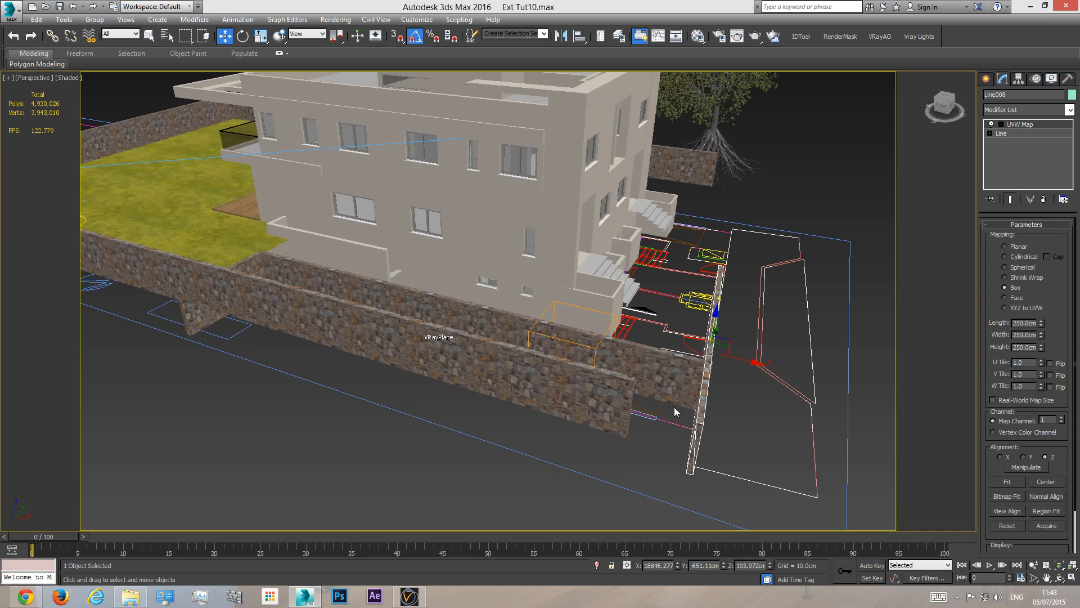
- Run a test render of the VRayCam001 view, stop it, and close the frame buffer
{"action": "left_click", "coordinate": [1060, 577]}
{"action": "left_click_drag", "start_coordinate": [549, 321], "coordinate": [602, 321]}
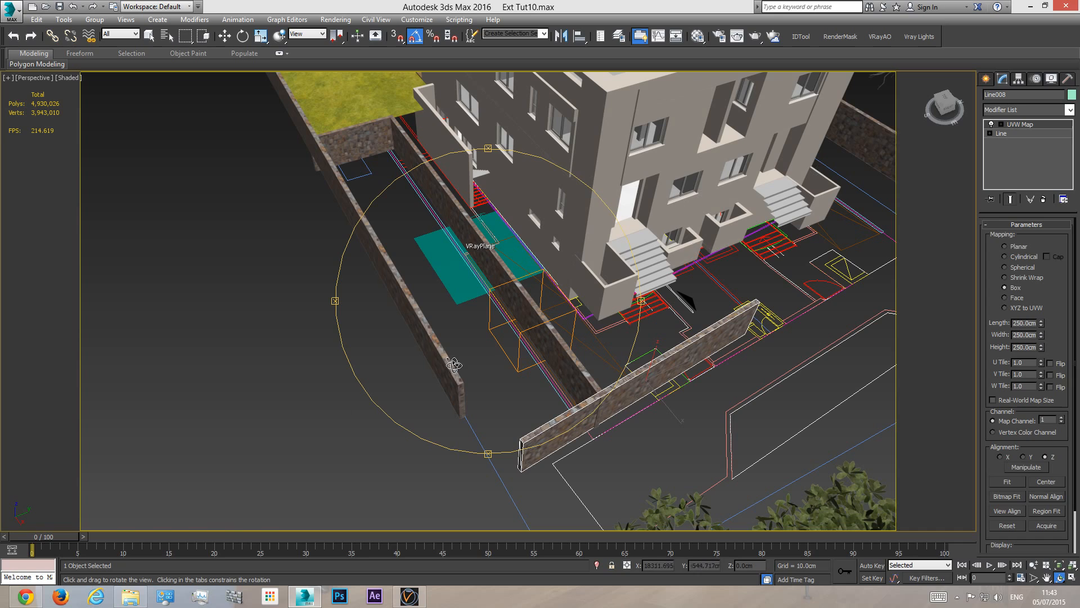
{"action": "key", "text": "w"}
{"action": "key", "text": "c"}
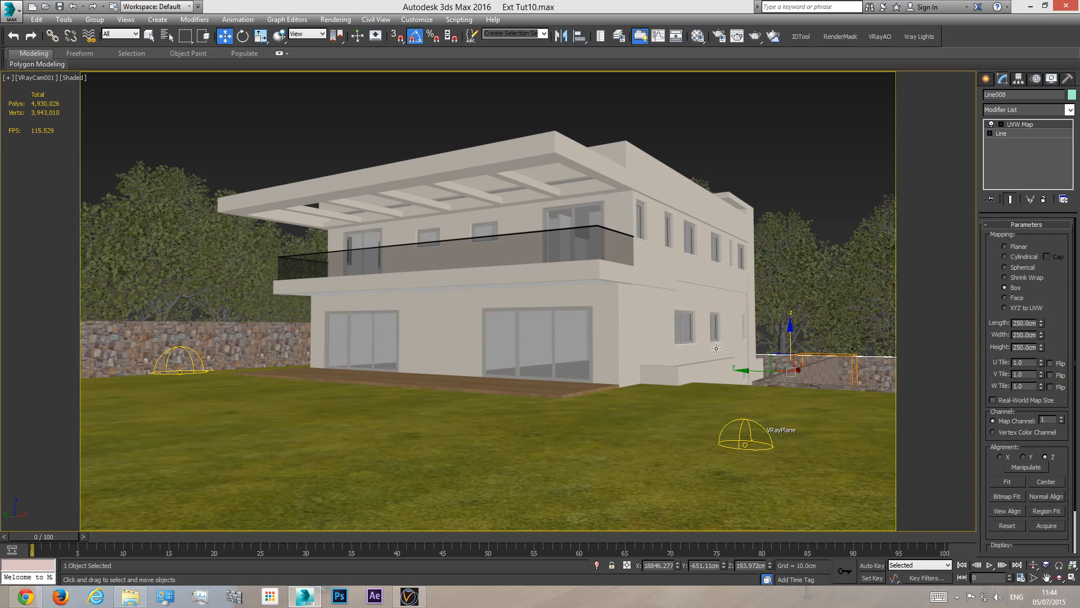
{"action": "left_click", "coordinate": [786, 145]}
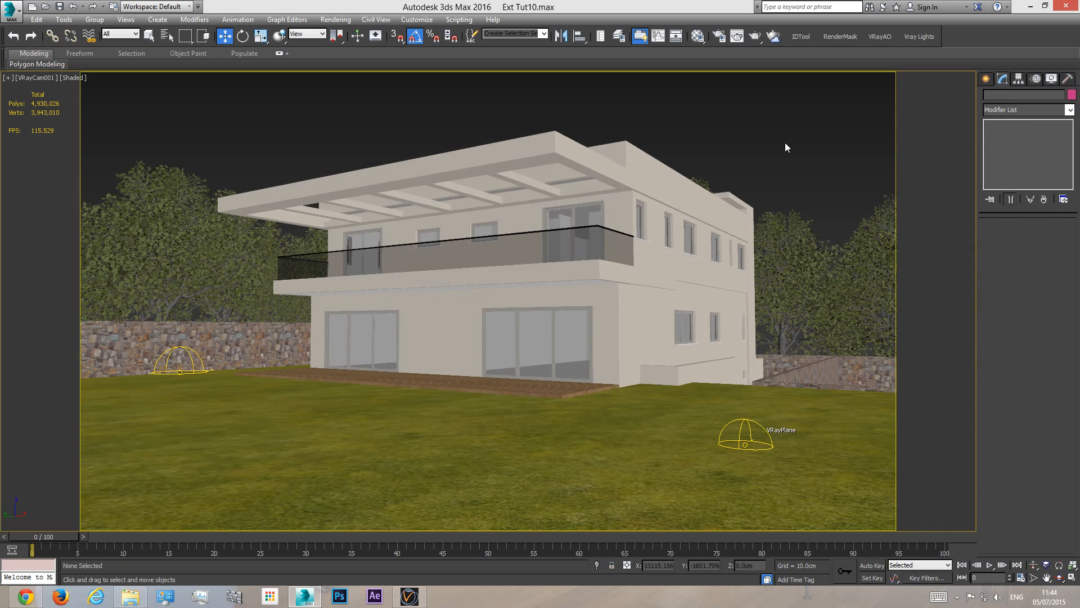
{"action": "left_click", "coordinate": [755, 36]}
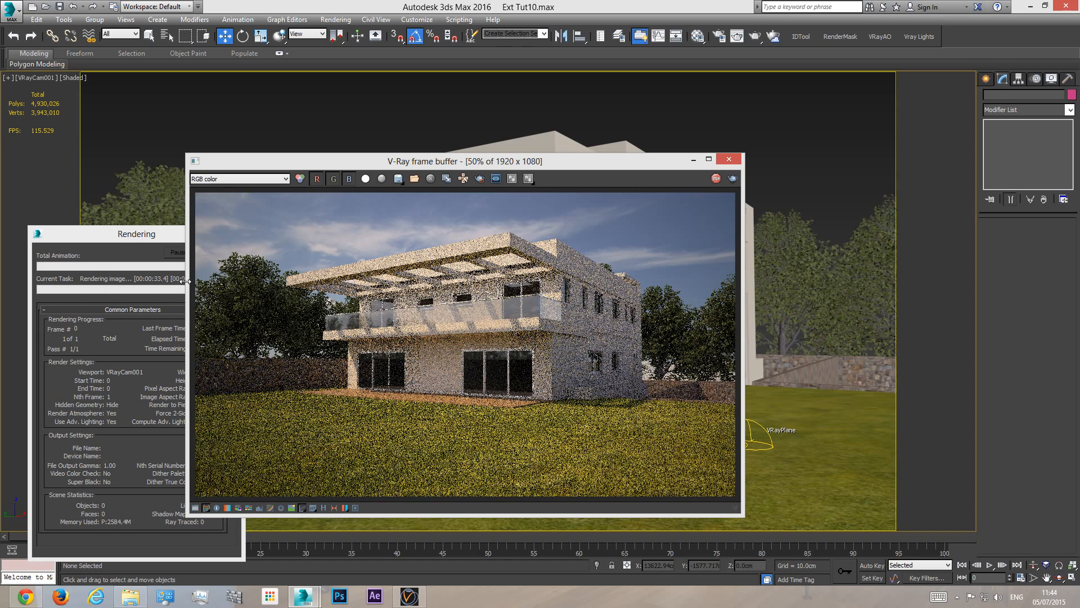
{"action": "left_click", "coordinate": [169, 265]}
{"action": "left_click", "coordinate": [223, 253]}
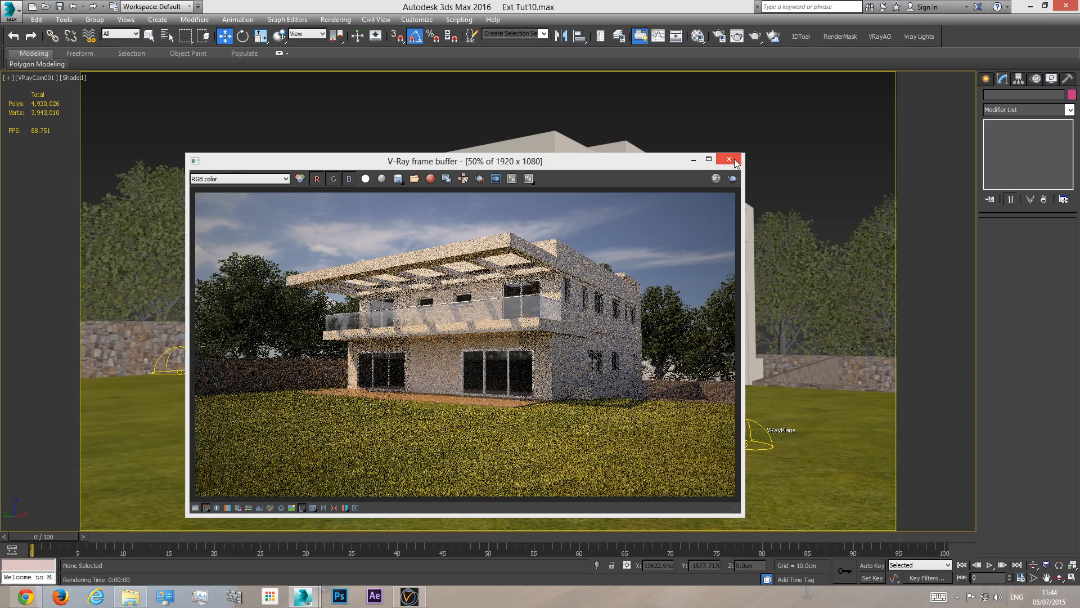
{"action": "left_click", "coordinate": [731, 159]}
- Open Render Setup and change the renderer to V-Ray Adv 3.20.02
{"action": "left_click", "coordinate": [726, 34]}
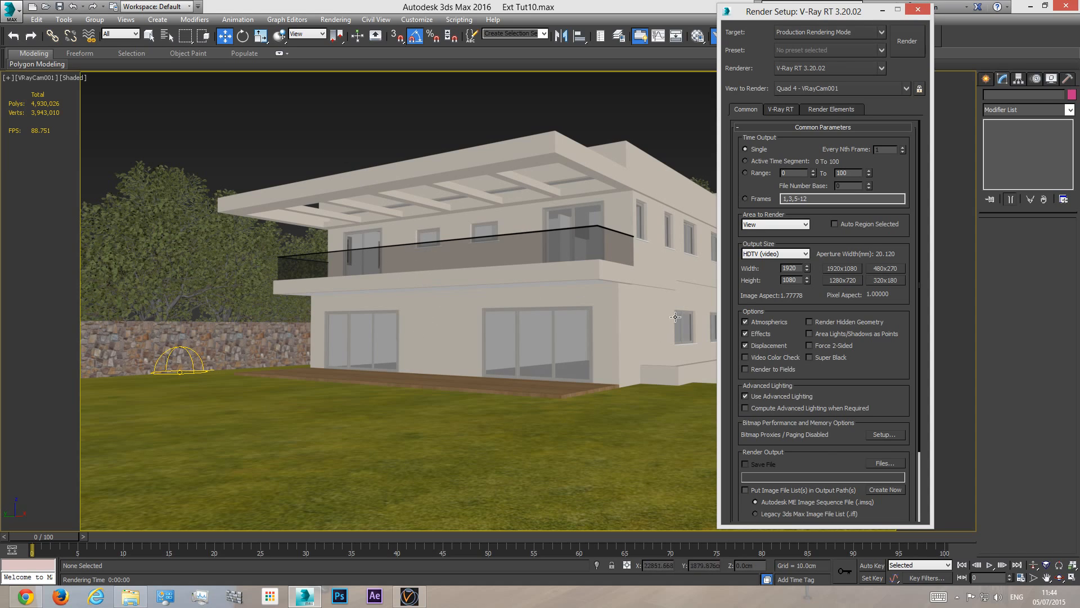
{"action": "left_click", "coordinate": [812, 69]}
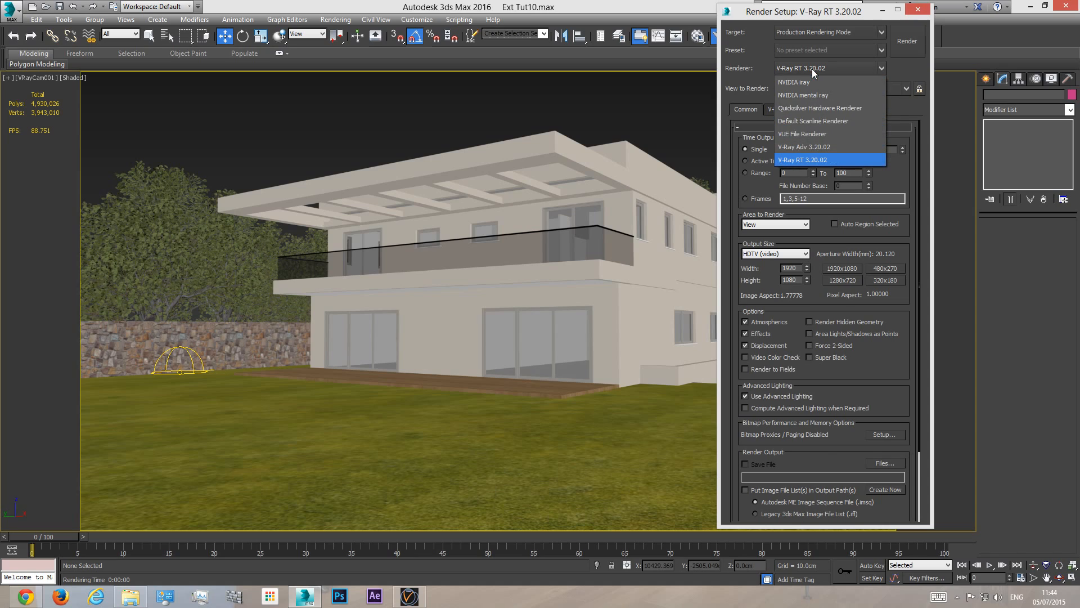
{"action": "left_click", "coordinate": [813, 147]}
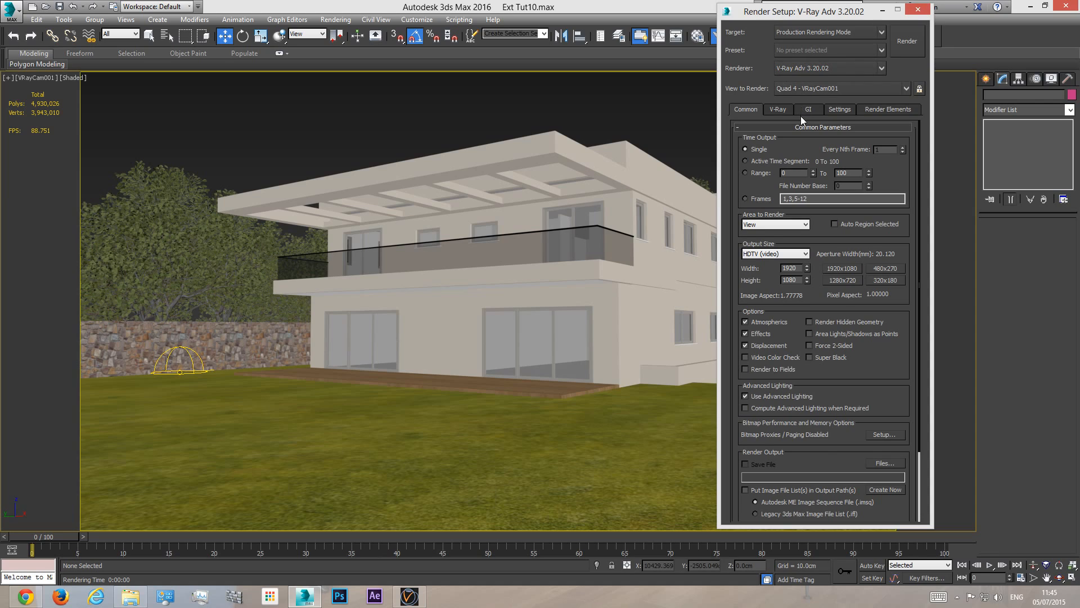
- Set the V-Ray image sampler type to Adaptive with max subdivs of 8
{"action": "left_click", "coordinate": [777, 109]}
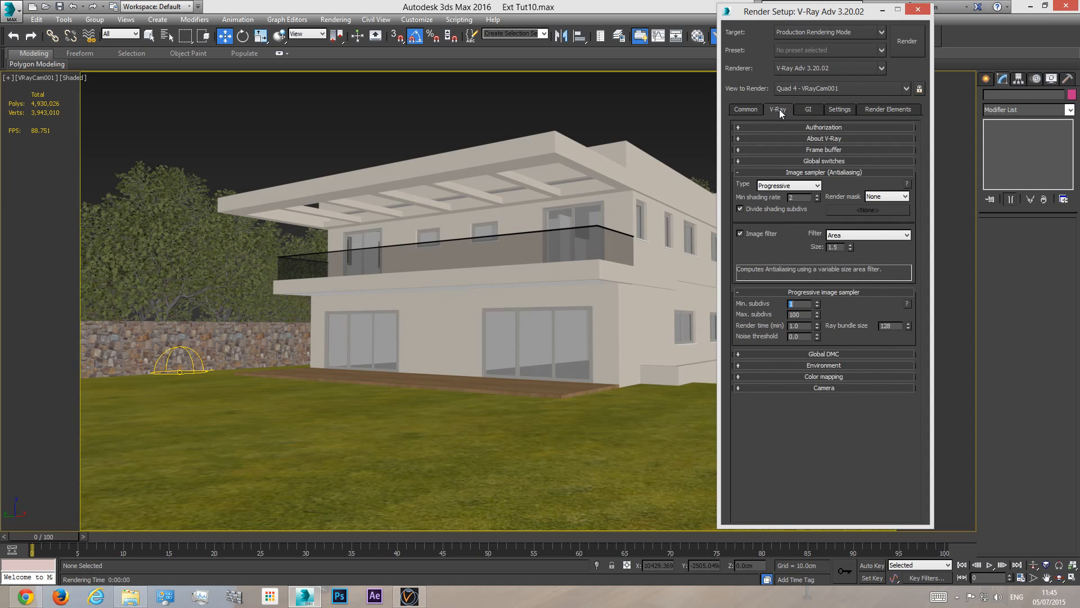
{"action": "left_click", "coordinate": [809, 110]}
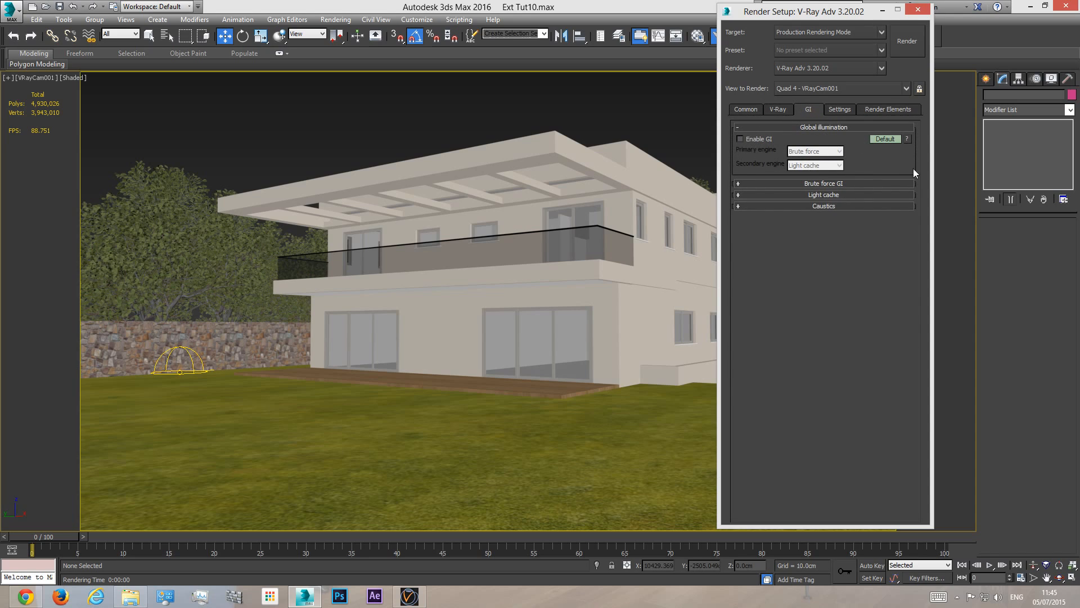
{"action": "left_click", "coordinate": [778, 110]}
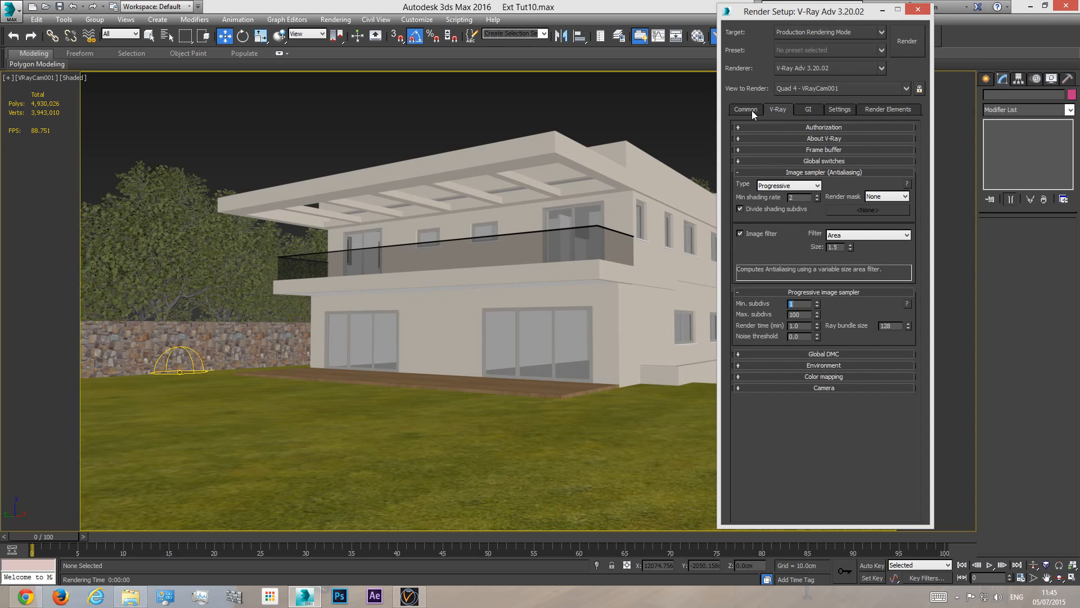
{"action": "left_click", "coordinate": [751, 110]}
{"action": "left_click", "coordinate": [782, 111]}
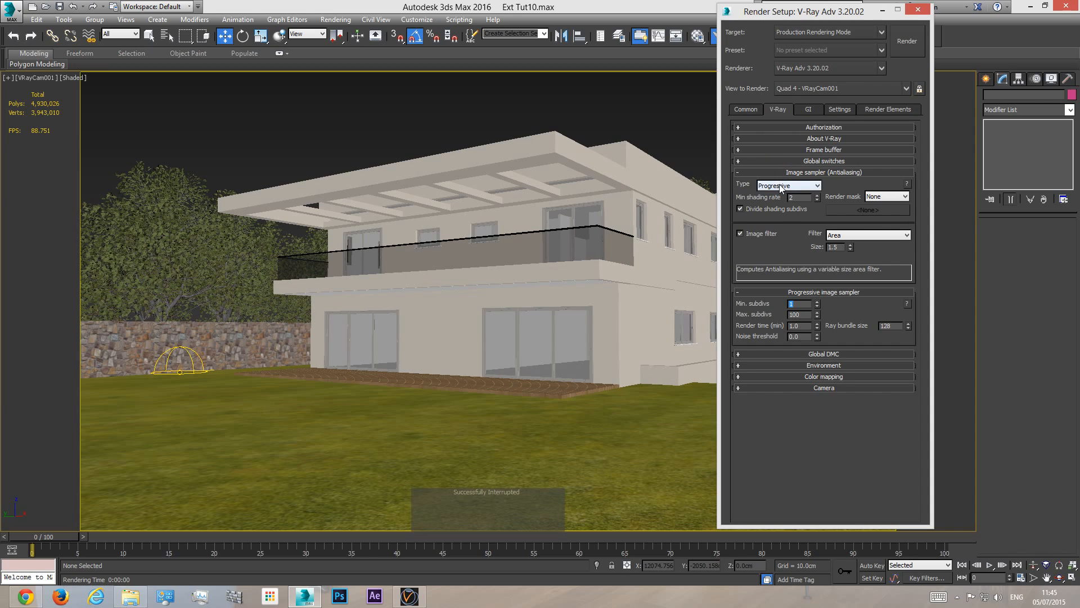
{"action": "left_click", "coordinate": [788, 185]}
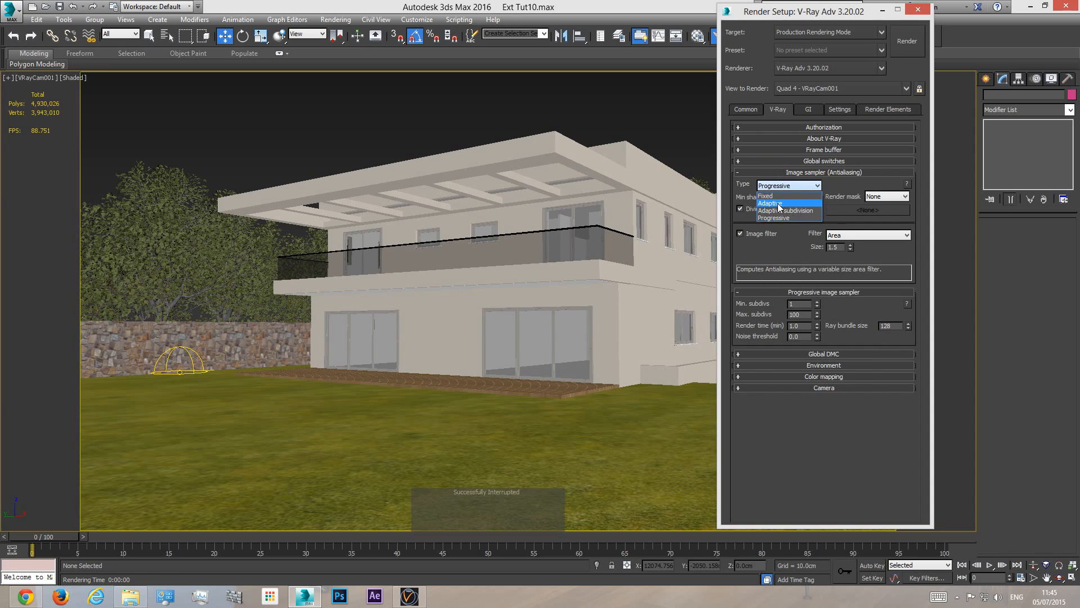
{"action": "left_click", "coordinate": [785, 202]}
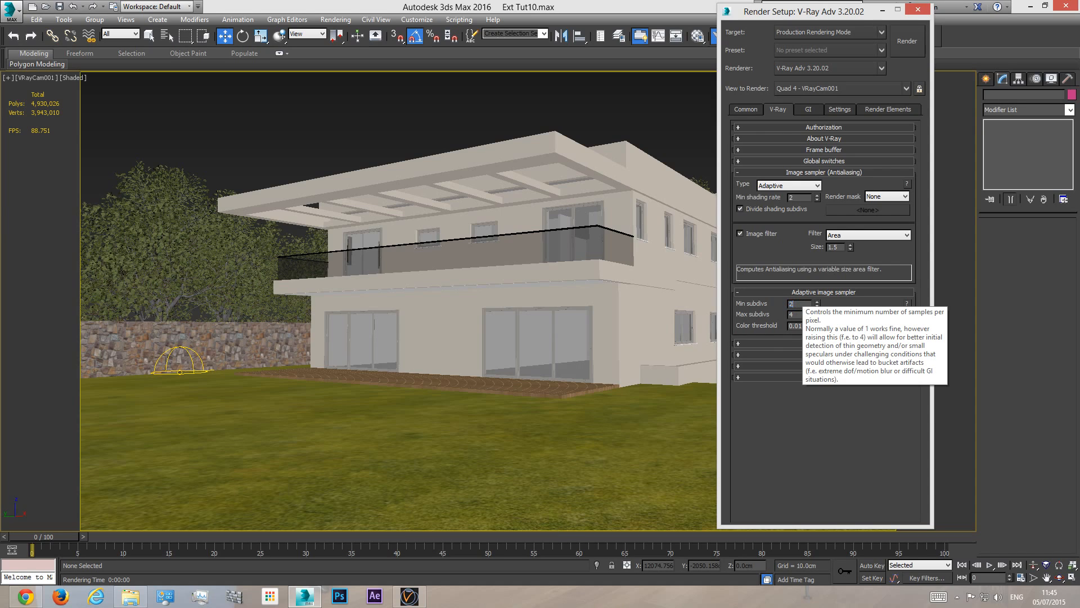
{"action": "key", "text": "Tab"}
{"action": "type", "text": "8"}
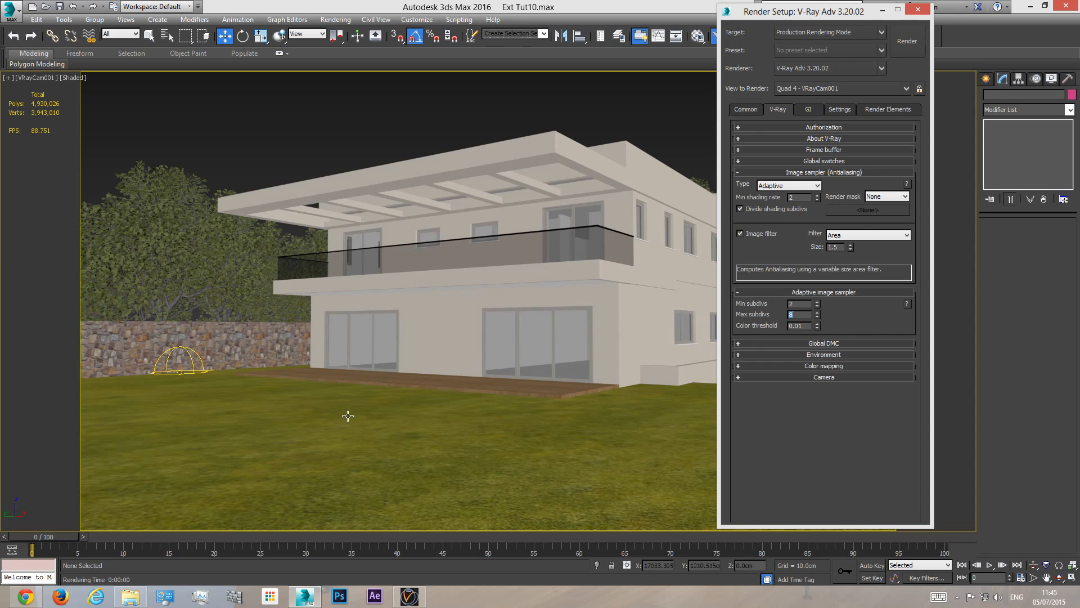
- Switch the Global switches to Expert mode and disable Probabilistic lights
{"action": "left_click", "coordinate": [815, 161]}
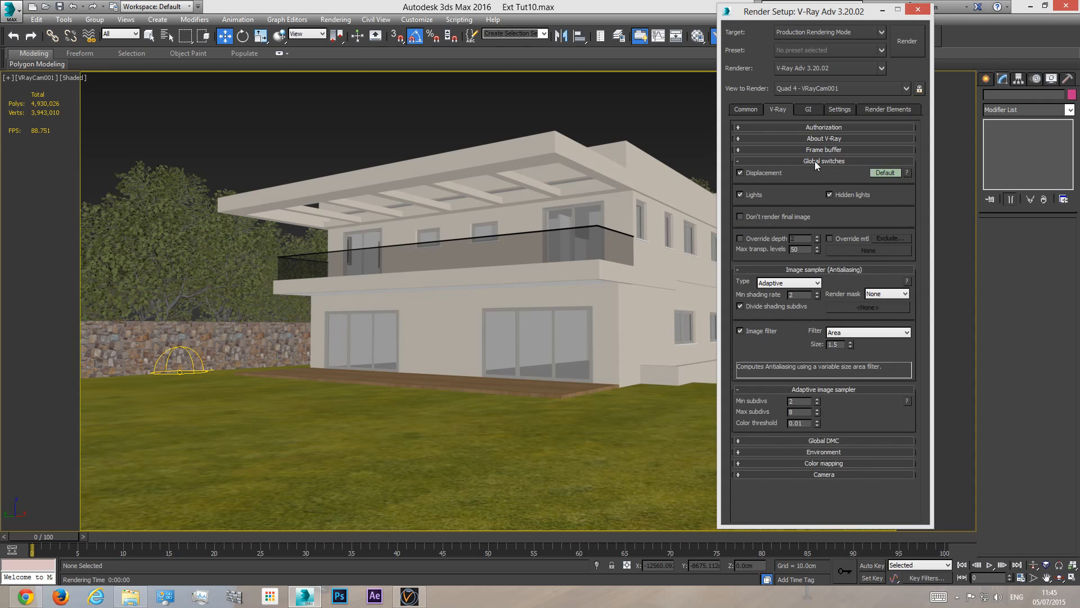
{"action": "left_click", "coordinate": [883, 172]}
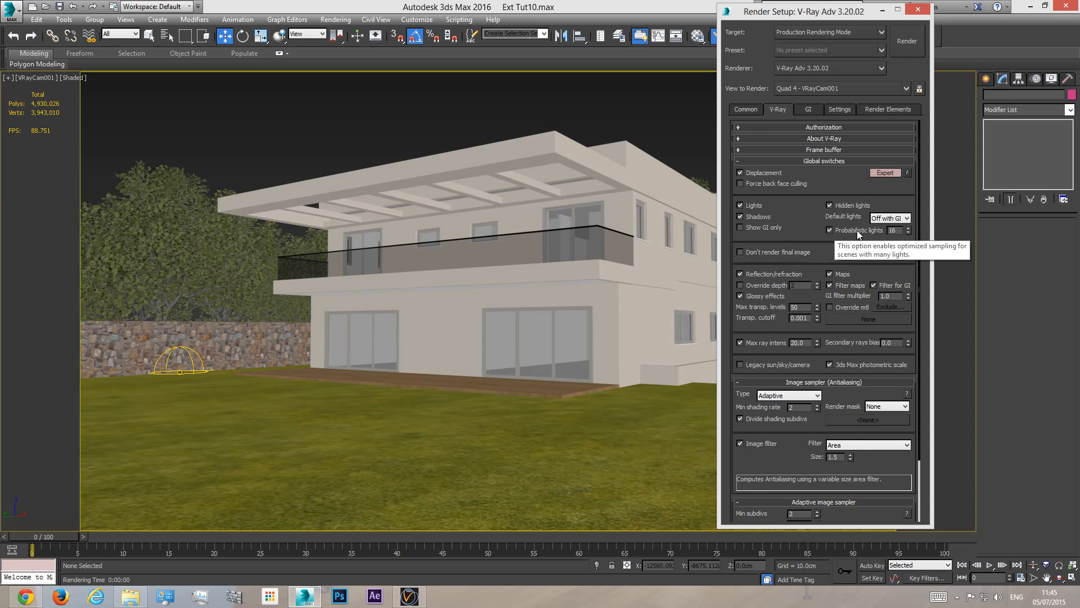
{"action": "left_click", "coordinate": [842, 231]}
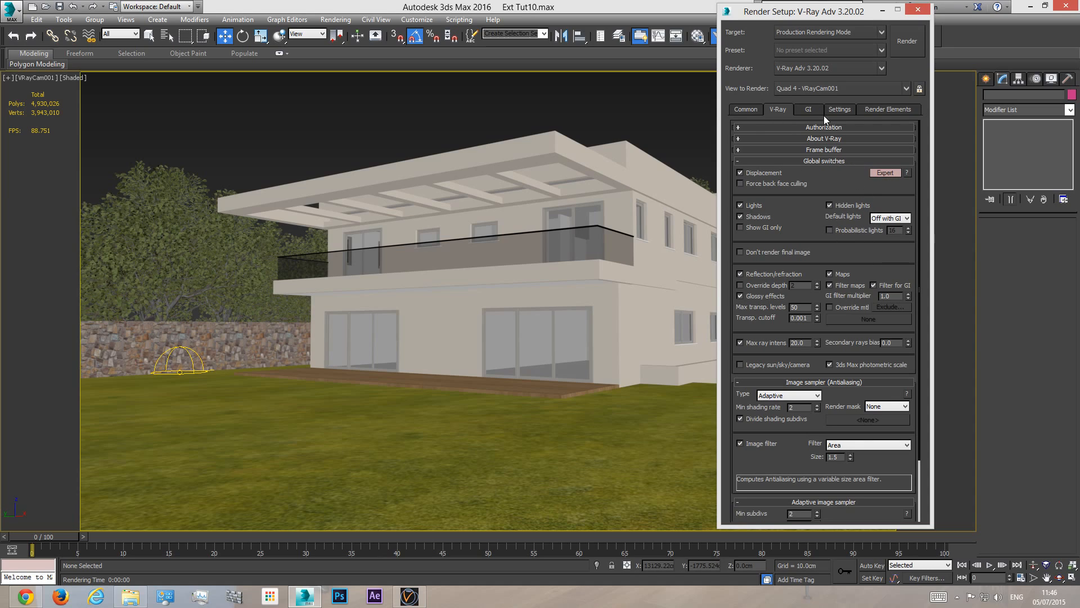
{"action": "left_click", "coordinate": [814, 161]}
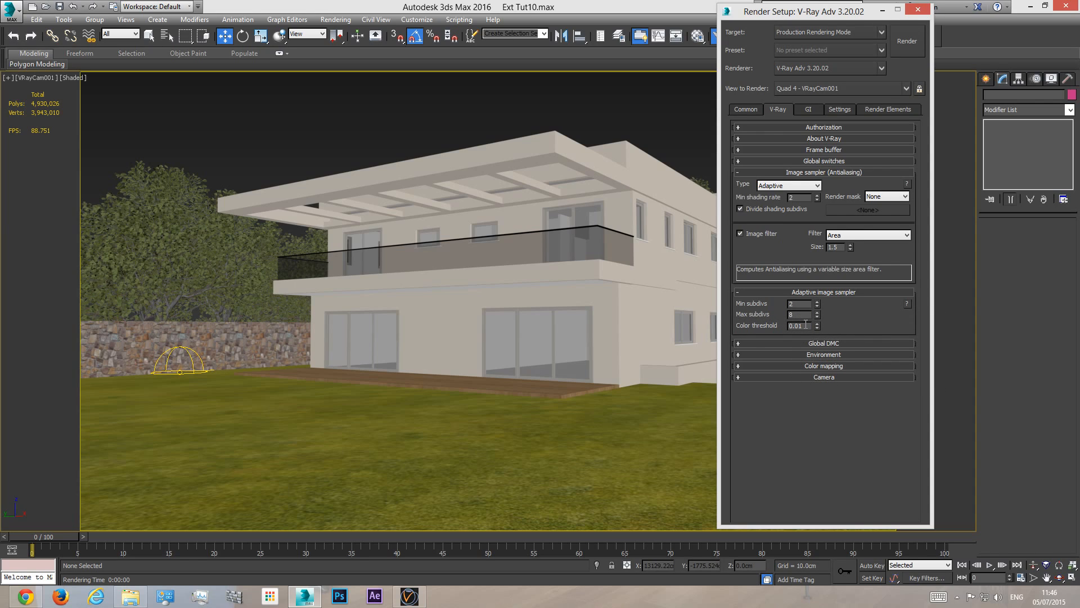
- Switch the Global DMC settings to Advanced mode and check the noise threshold
{"action": "left_click", "coordinate": [827, 343]}
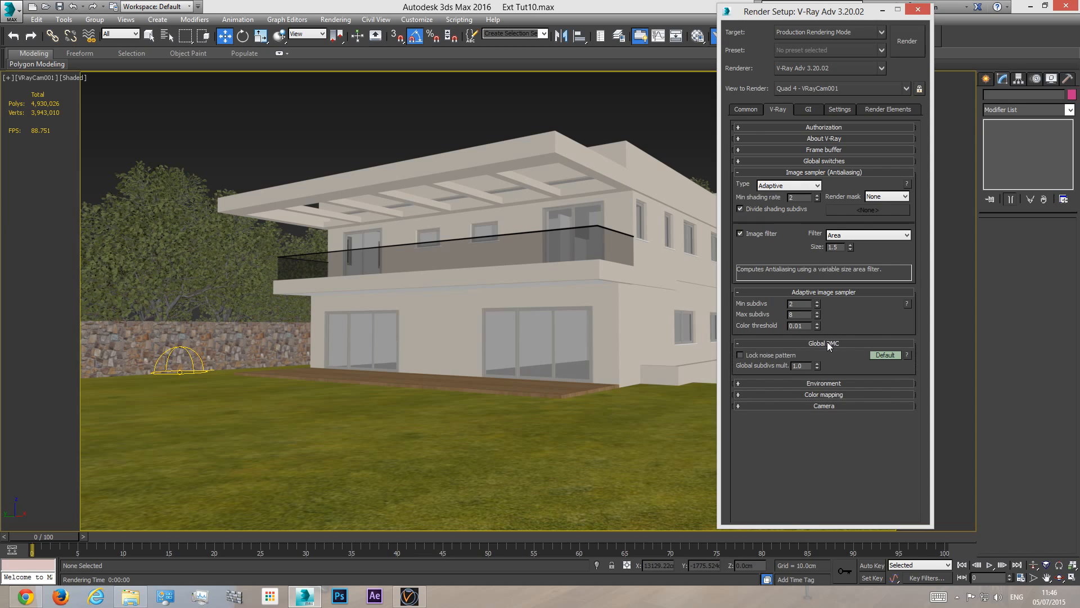
{"action": "left_click", "coordinate": [889, 355]}
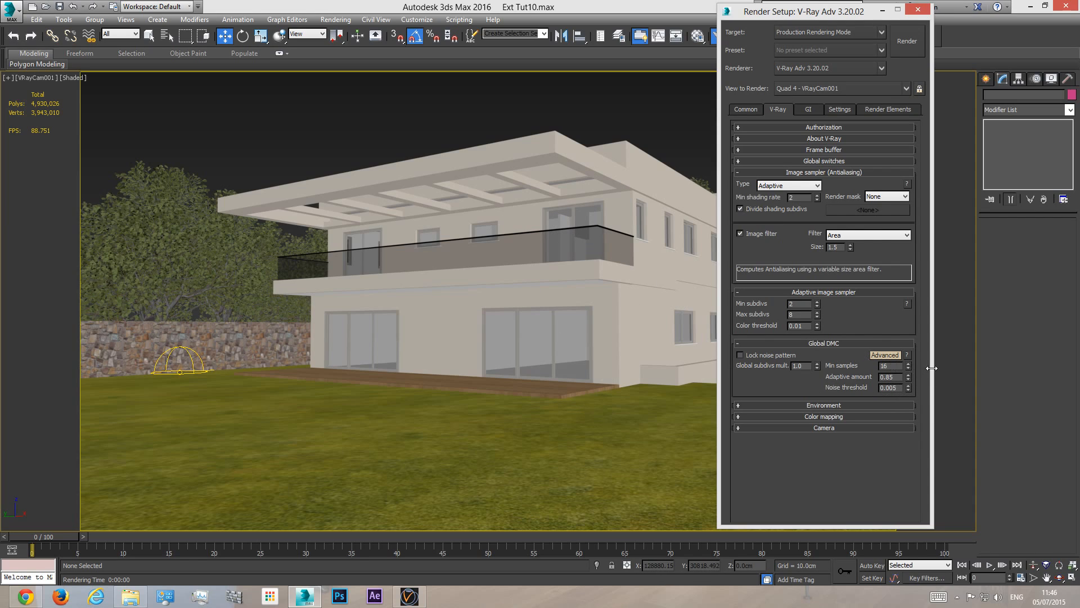
{"action": "mouse_move", "coordinate": [890, 389]}
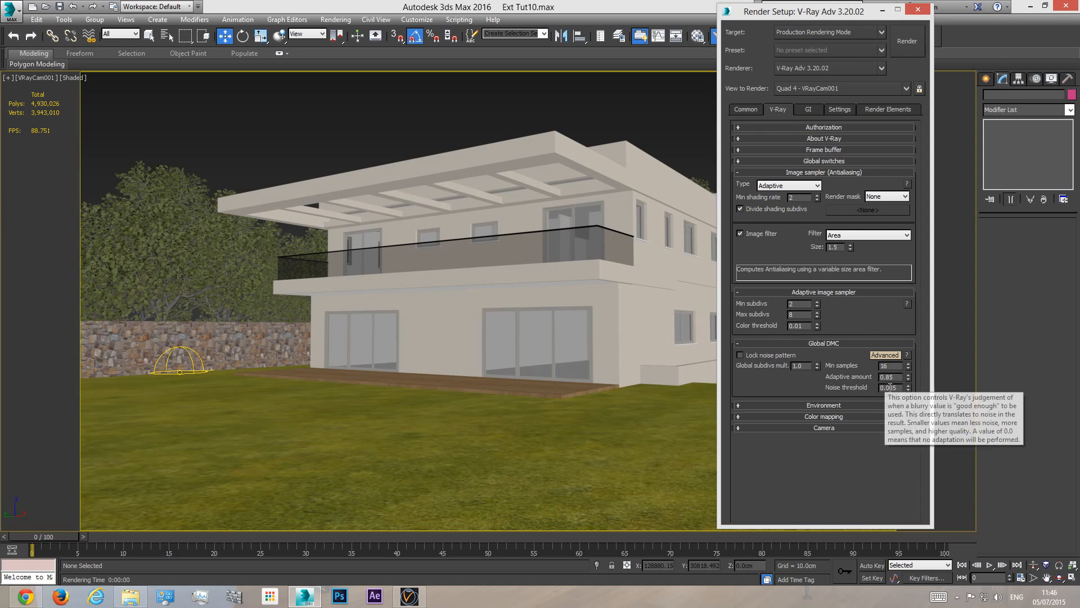
{"action": "left_click", "coordinate": [782, 405]}
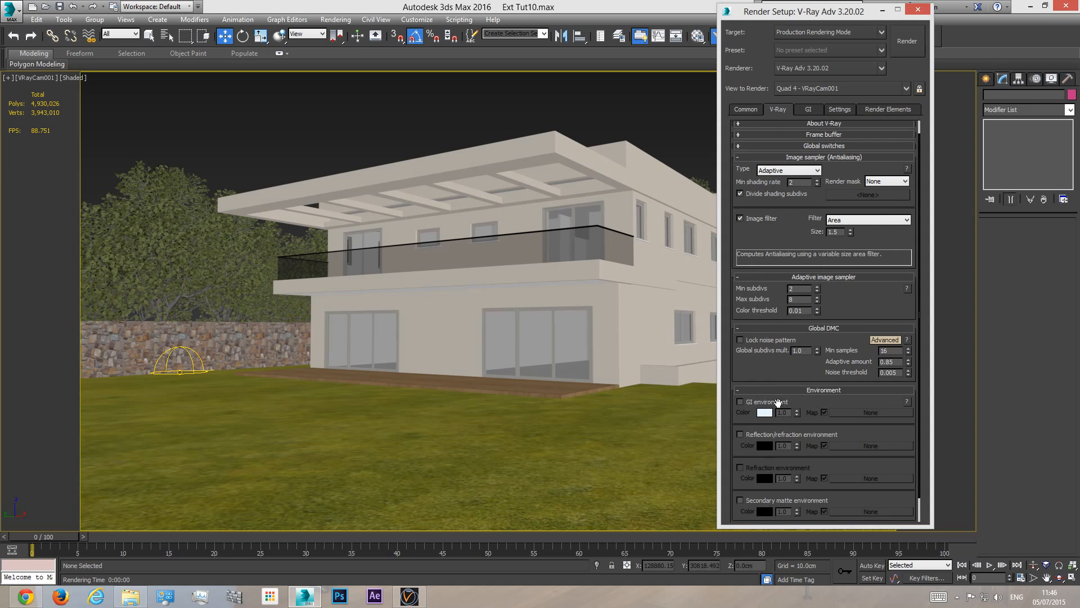
{"action": "left_click", "coordinate": [813, 388]}
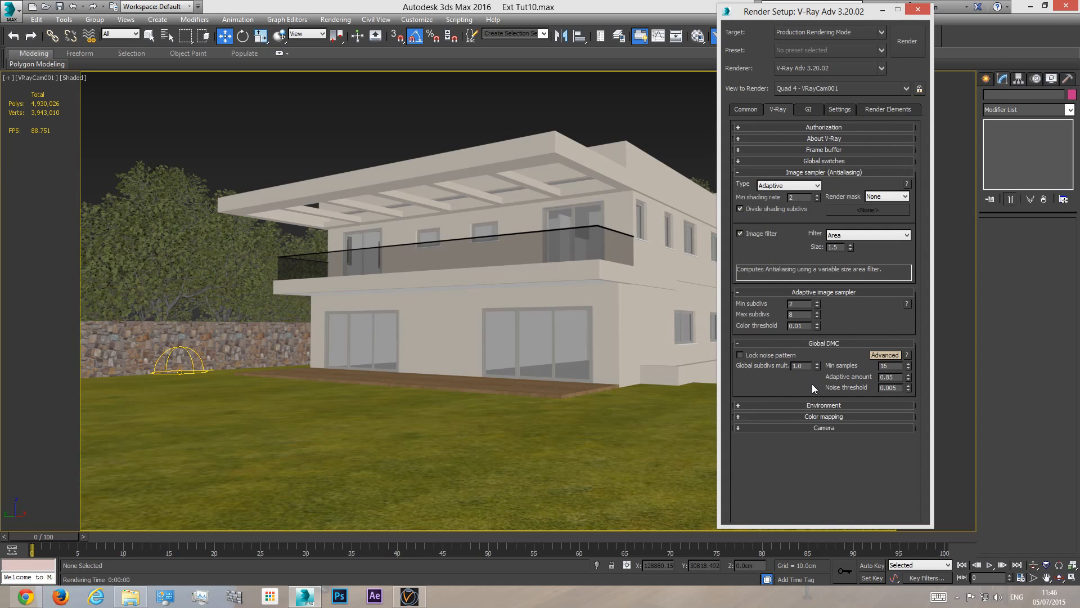
{"action": "left_click", "coordinate": [176, 369]}
{"action": "left_click", "coordinate": [282, 251]}
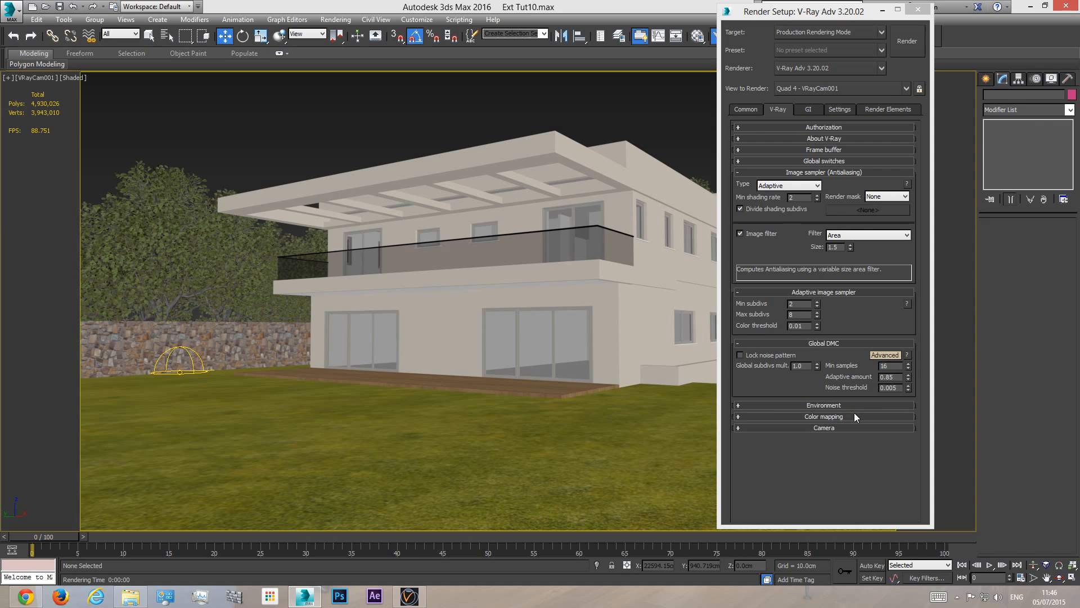
- Set the color mapping type to Linear multiply and switch its settings to Expert mode
{"action": "left_click", "coordinate": [835, 417]}
{"action": "left_click", "coordinate": [787, 430]}
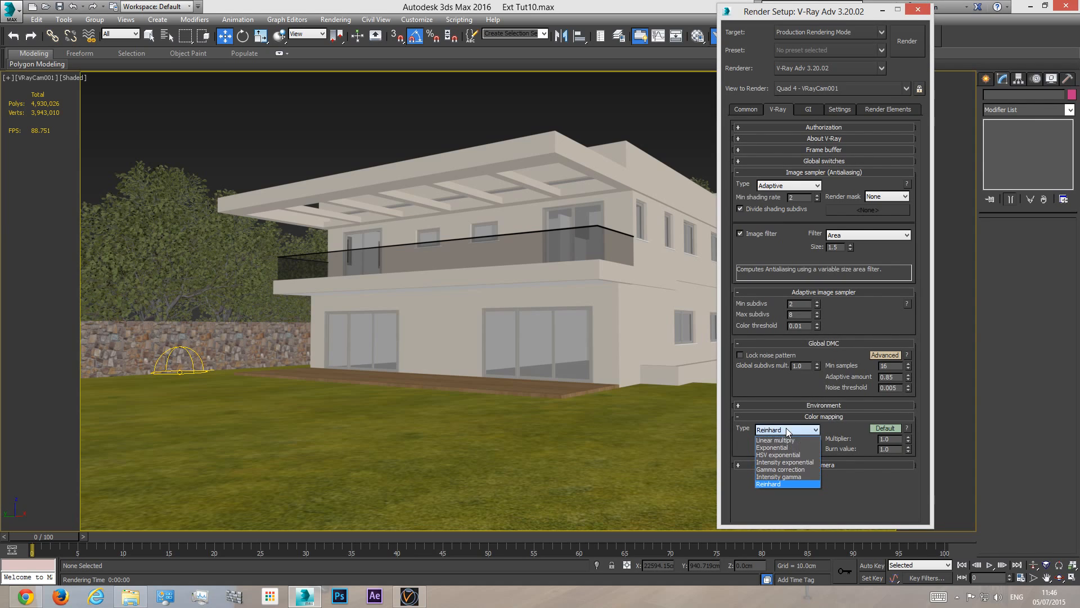
{"action": "left_click", "coordinate": [790, 439]}
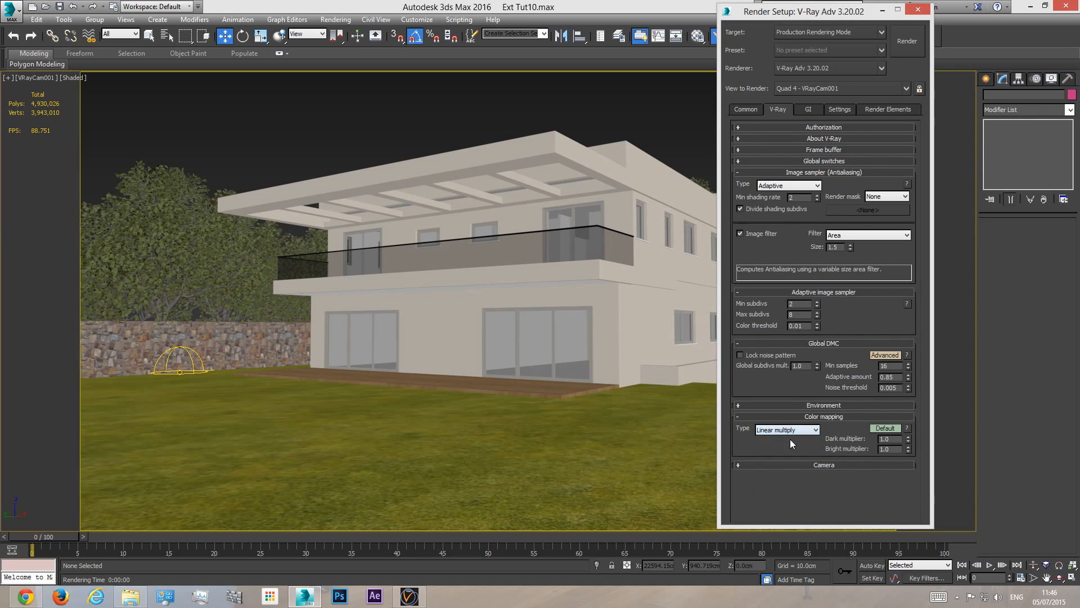
{"action": "left_click", "coordinate": [885, 427]}
{"action": "left_click", "coordinate": [885, 428]}
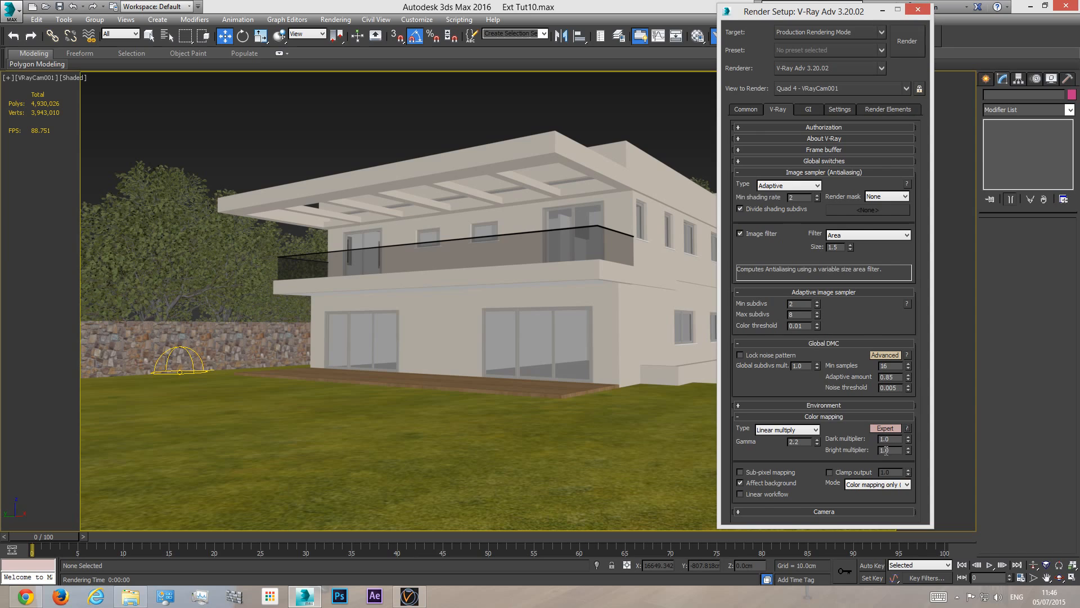
- Enable Clamp output and Sub-pixel mapping, with the color mapping mode at Color mapping only (no gamma)
{"action": "left_click", "coordinate": [838, 472]}
{"action": "left_click", "coordinate": [755, 472]}
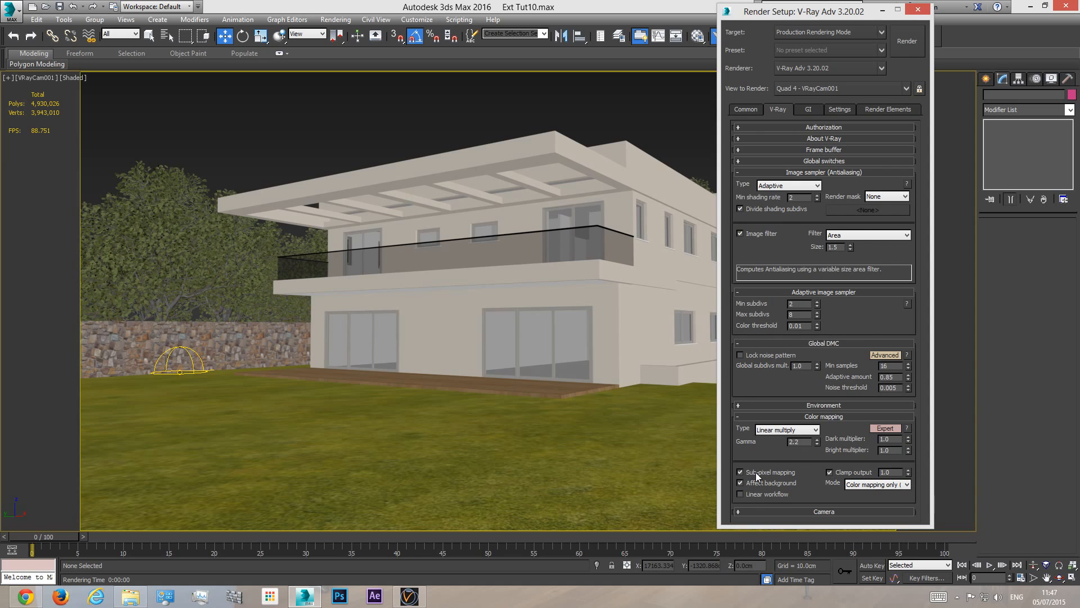
{"action": "left_click", "coordinate": [865, 485]}
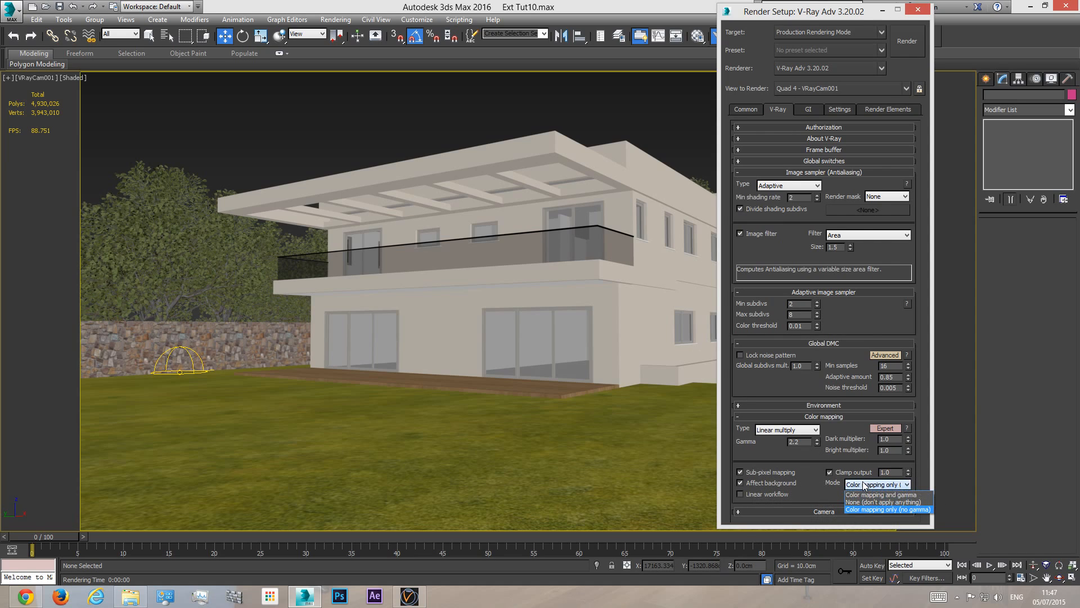
{"action": "left_click", "coordinate": [903, 510]}
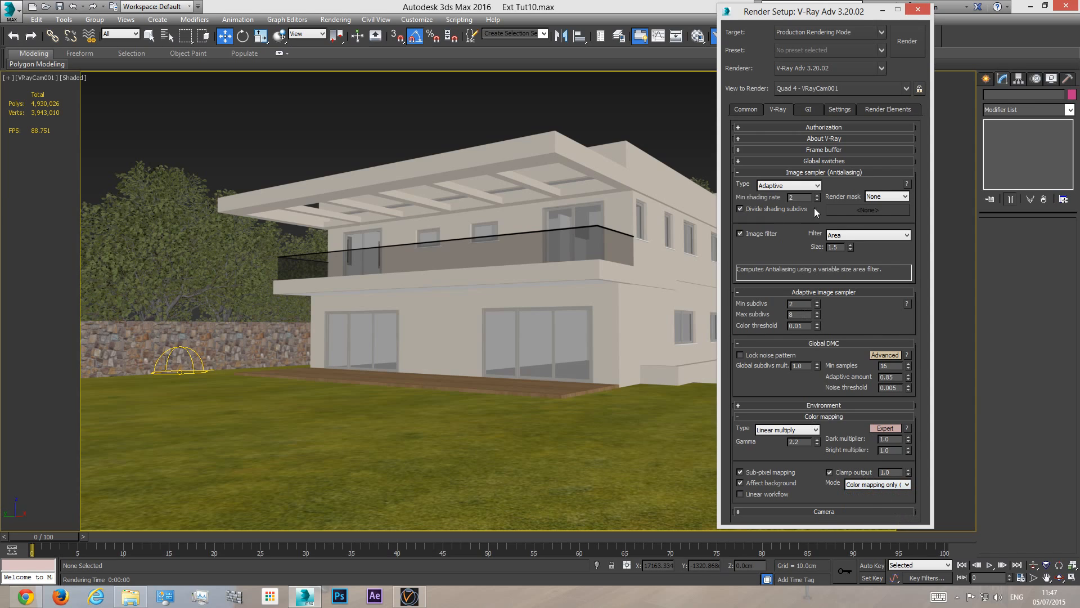
- Switch the V-Ray System settings to Expert mode and disable Use Embree for hair
{"action": "left_click", "coordinate": [837, 110]}
{"action": "left_click", "coordinate": [887, 150]}
{"action": "left_click", "coordinate": [885, 149]}
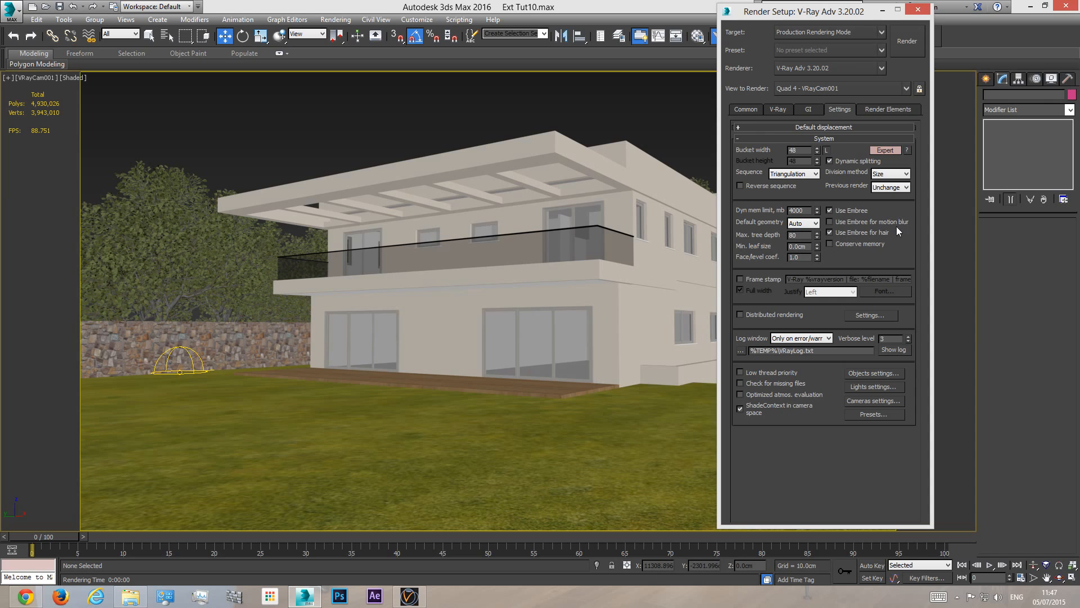
{"action": "left_click", "coordinate": [827, 232]}
- Set the display of the tree proxy behind the stone wall to bounding box
{"action": "mouse_move", "coordinate": [801, 211]}
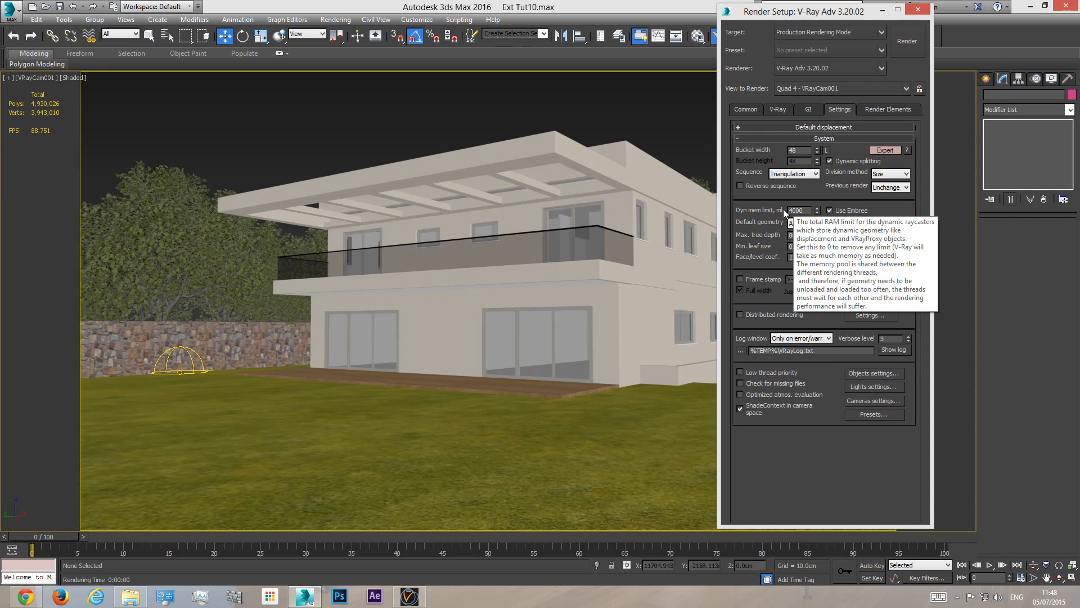
{"action": "left_click", "coordinate": [184, 260]}
{"action": "left_click", "coordinate": [1009, 308]}
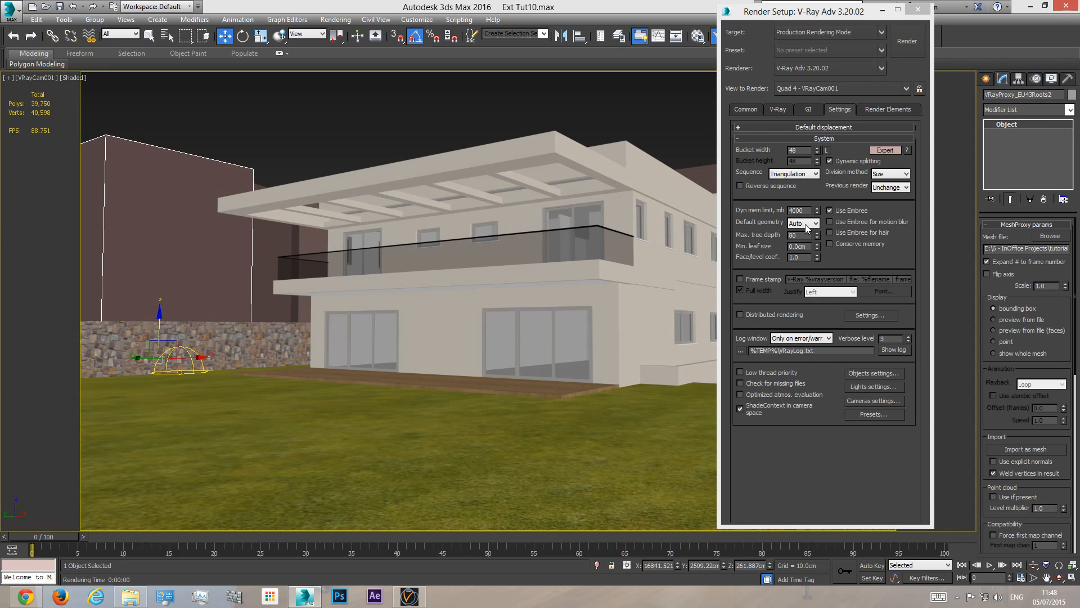
- Try a dynamic memory limit of 16000 MB, and set it to 8000 MB instead
{"action": "mouse_move", "coordinate": [807, 210]}
{"action": "double_click", "coordinate": [793, 211]}
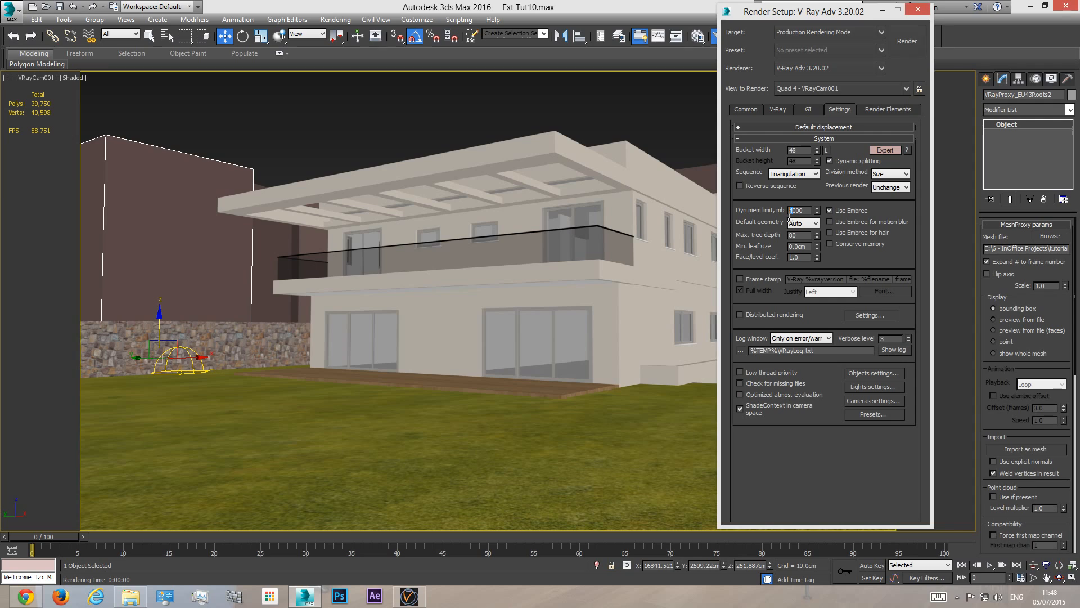
{"action": "type", "text": "1"}
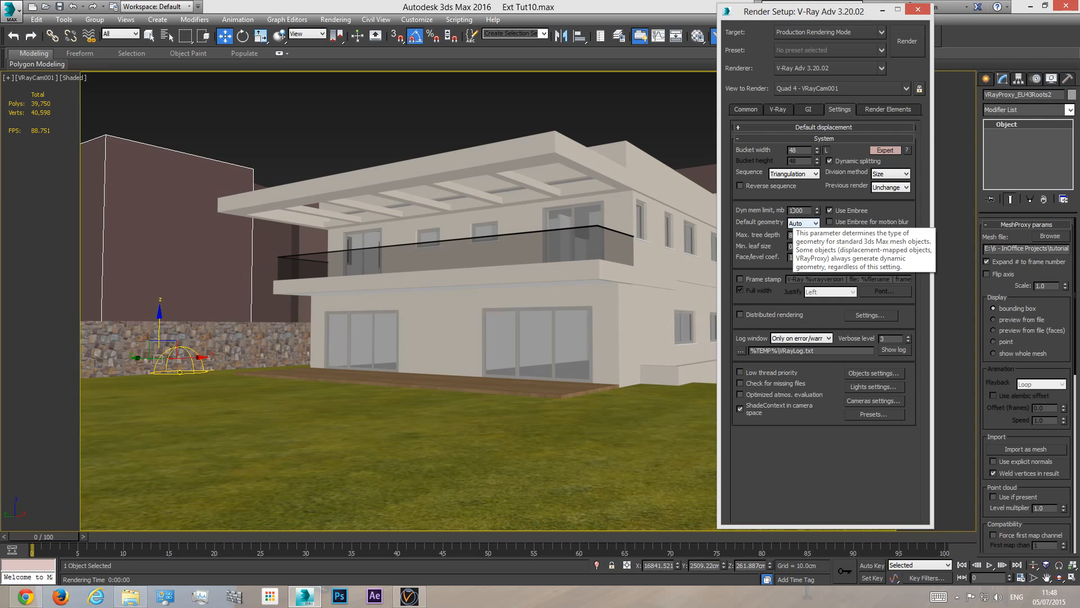
{"action": "type", "text": "6"}
{"action": "key", "text": "Return"}
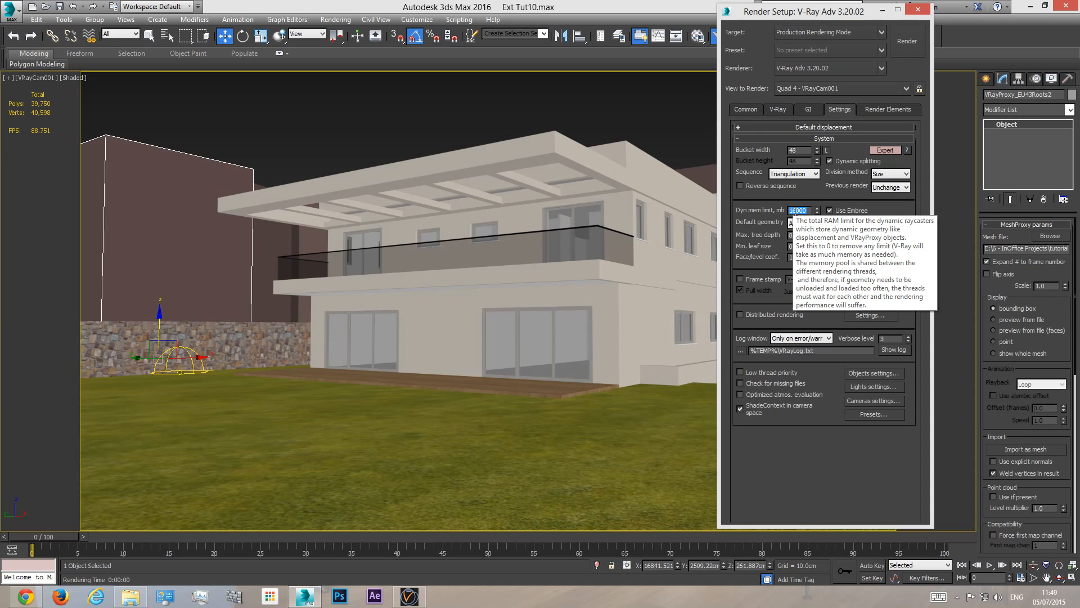
{"action": "type", "text": "8000"}
{"action": "key", "text": "Return"}
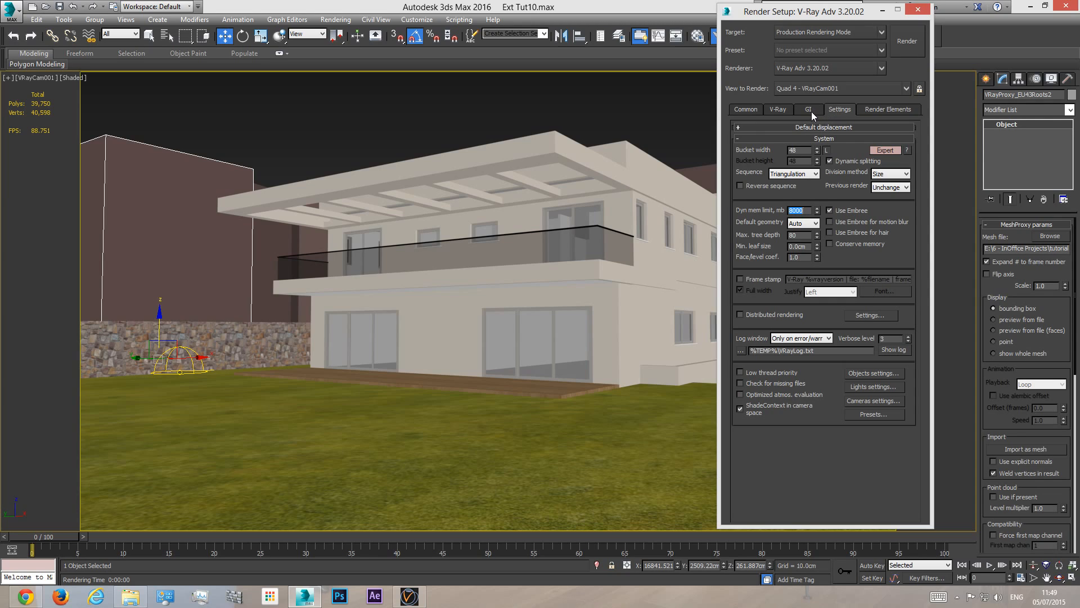
- Enable GI in Expert mode with Irradiance map as the primary engine
{"action": "left_click", "coordinate": [781, 109]}
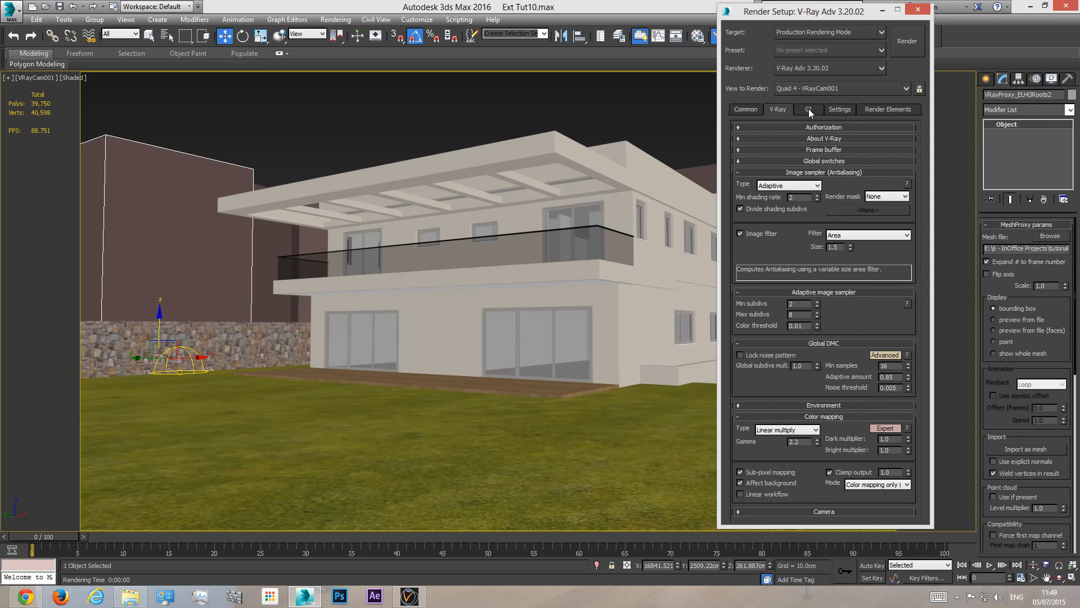
{"action": "left_click", "coordinate": [808, 109]}
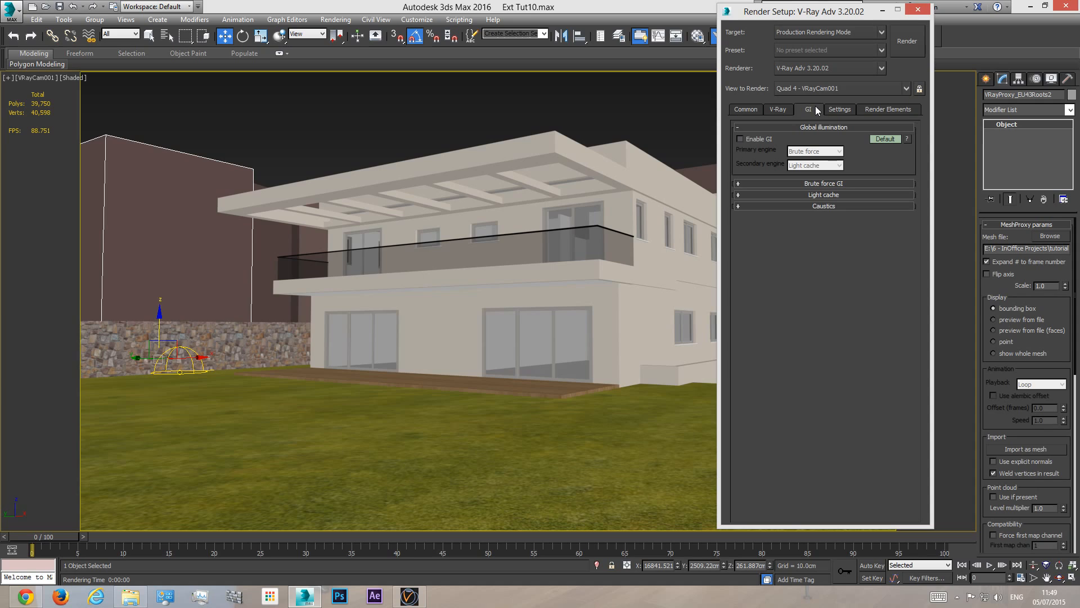
{"action": "left_click", "coordinate": [883, 139]}
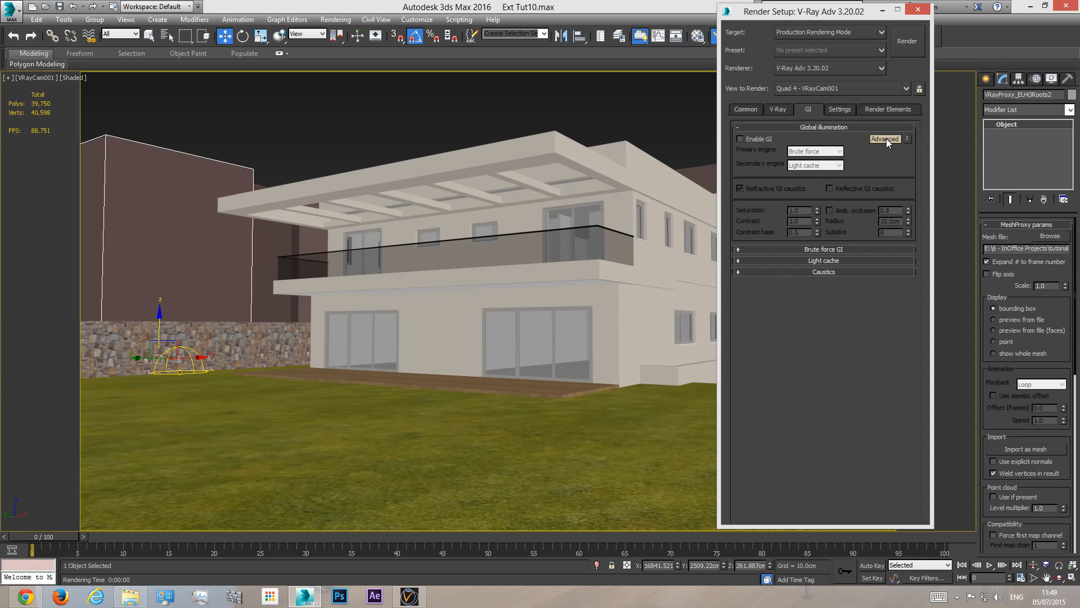
{"action": "left_click", "coordinate": [759, 140]}
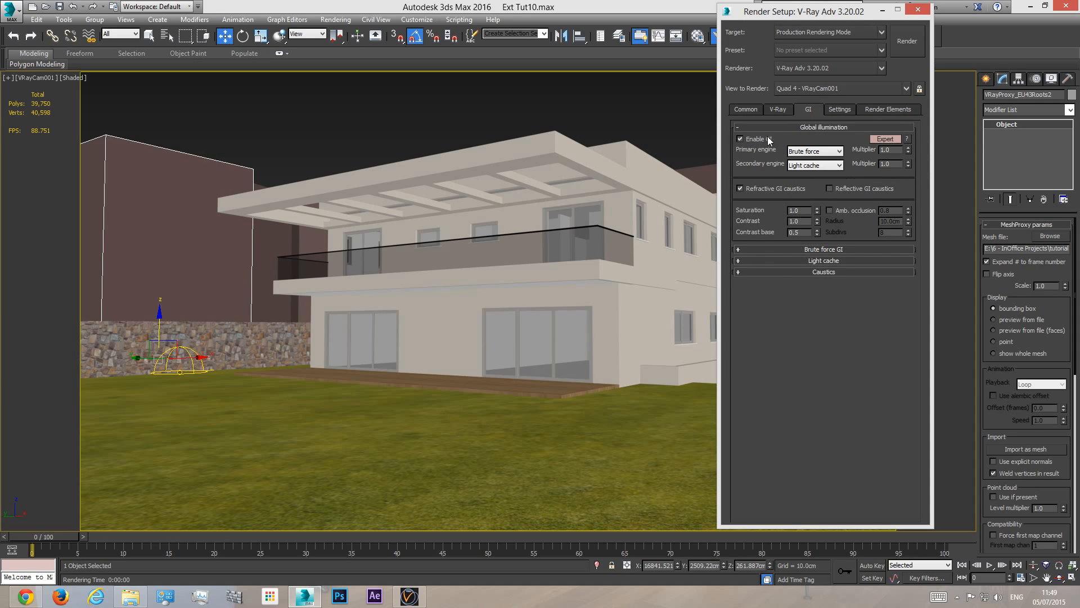
{"action": "left_click", "coordinate": [820, 151]}
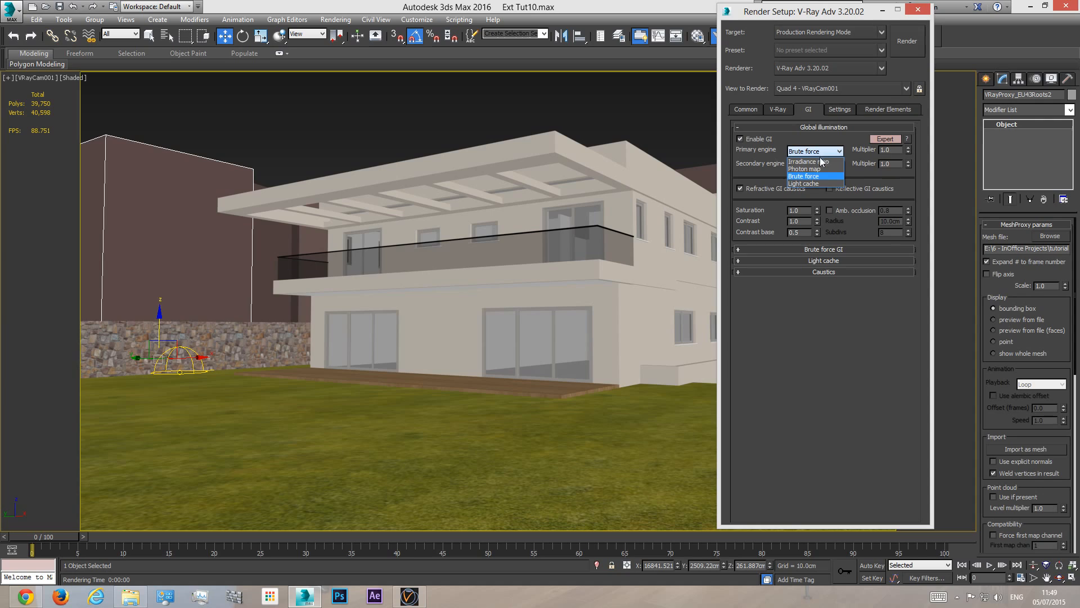
{"action": "left_click", "coordinate": [821, 158]}
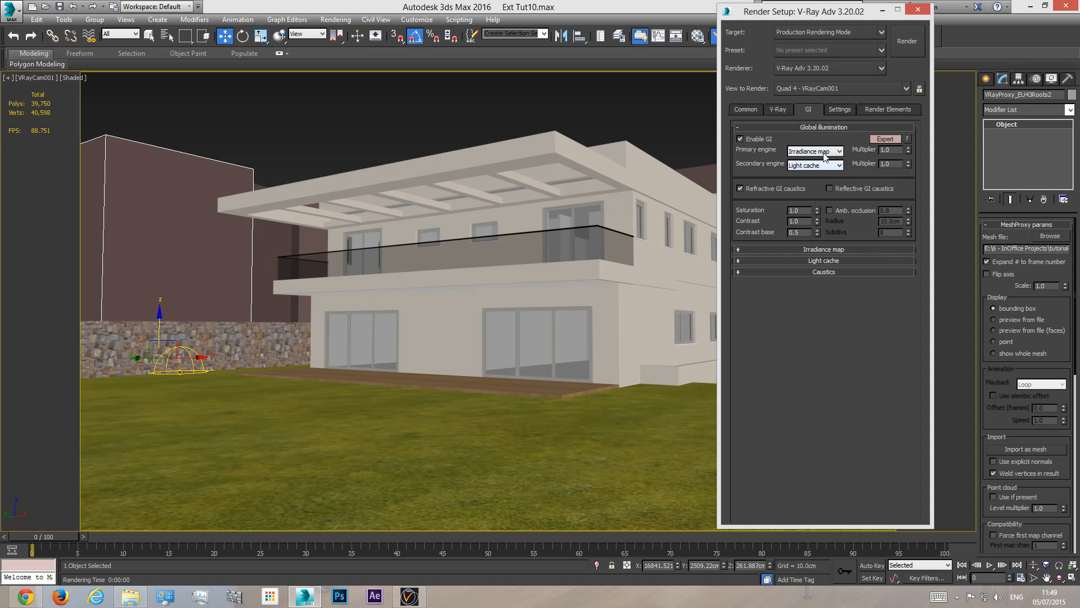
- Switch the Light cache settings to Expert mode and set its subdivs to 1300
{"action": "left_click", "coordinate": [827, 261]}
{"action": "left_click", "coordinate": [884, 272]}
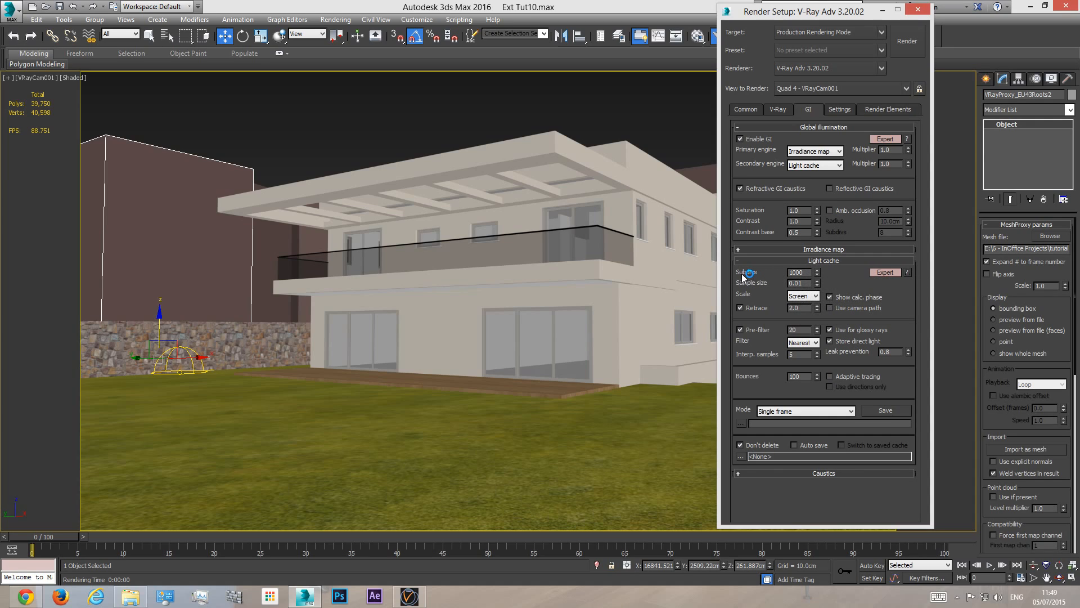
{"action": "double_click", "coordinate": [796, 272]}
- Switch the Irradiance map settings to Expert mode, choose the Medium preset and set its subdivs to 80
{"action": "left_click", "coordinate": [829, 251]}
{"action": "left_click", "coordinate": [884, 261]}
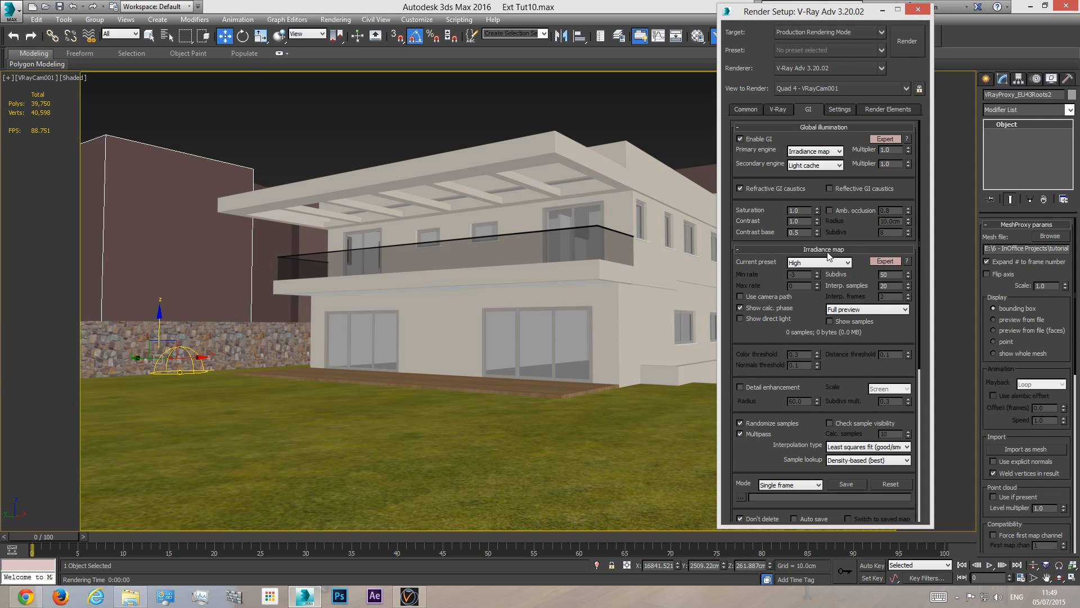
{"action": "left_click", "coordinate": [802, 262]}
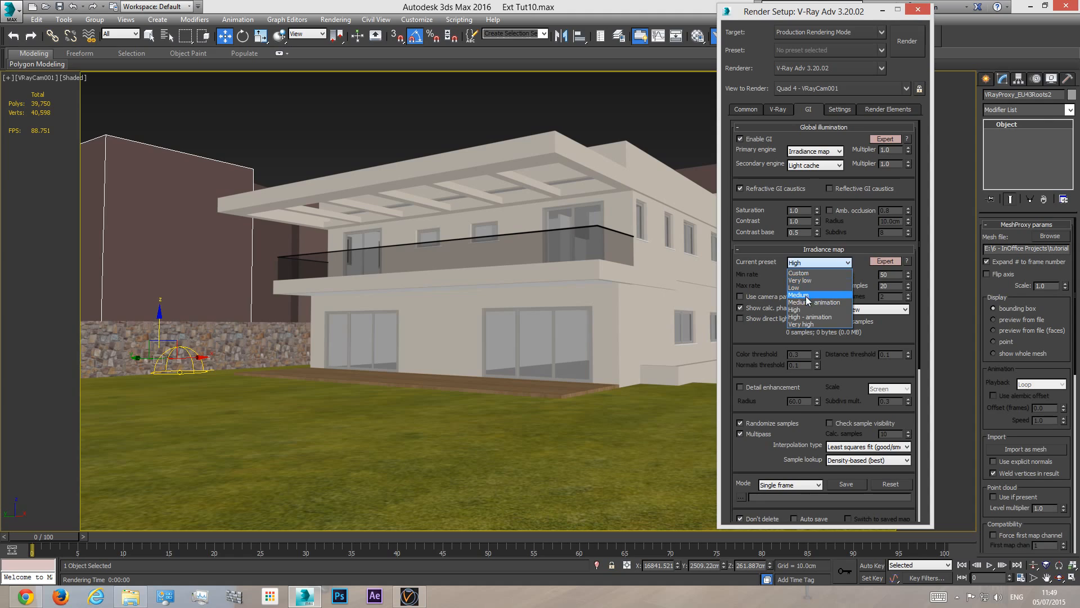
{"action": "left_click", "coordinate": [810, 288]}
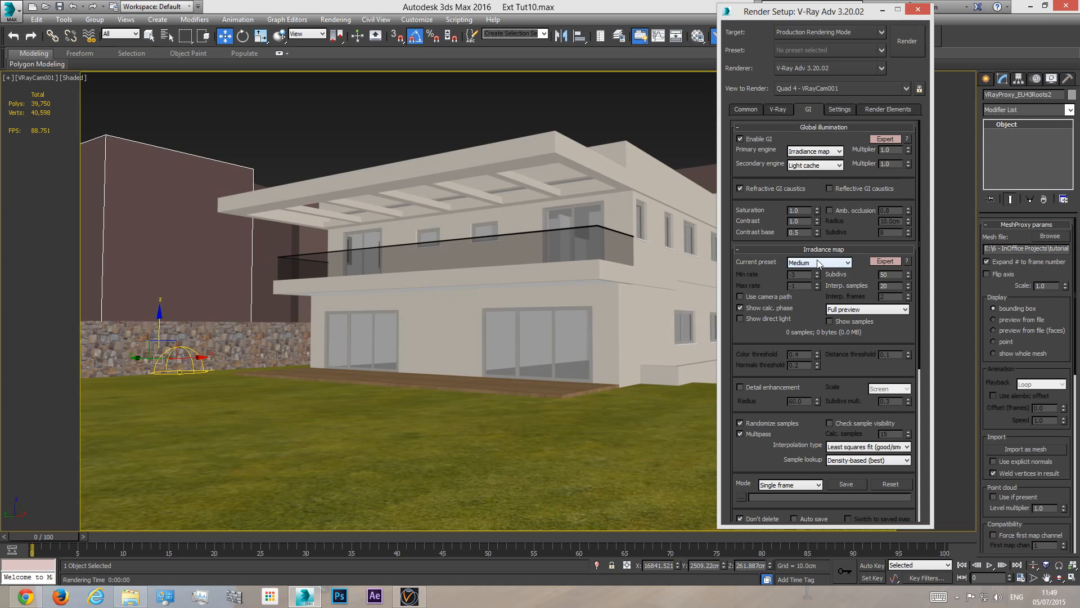
{"action": "double_click", "coordinate": [886, 274]}
{"action": "type", "text": "80"}
- Switch to Chrome and search Google Images for "vray light leaks"
{"action": "left_click", "coordinate": [25, 596]}
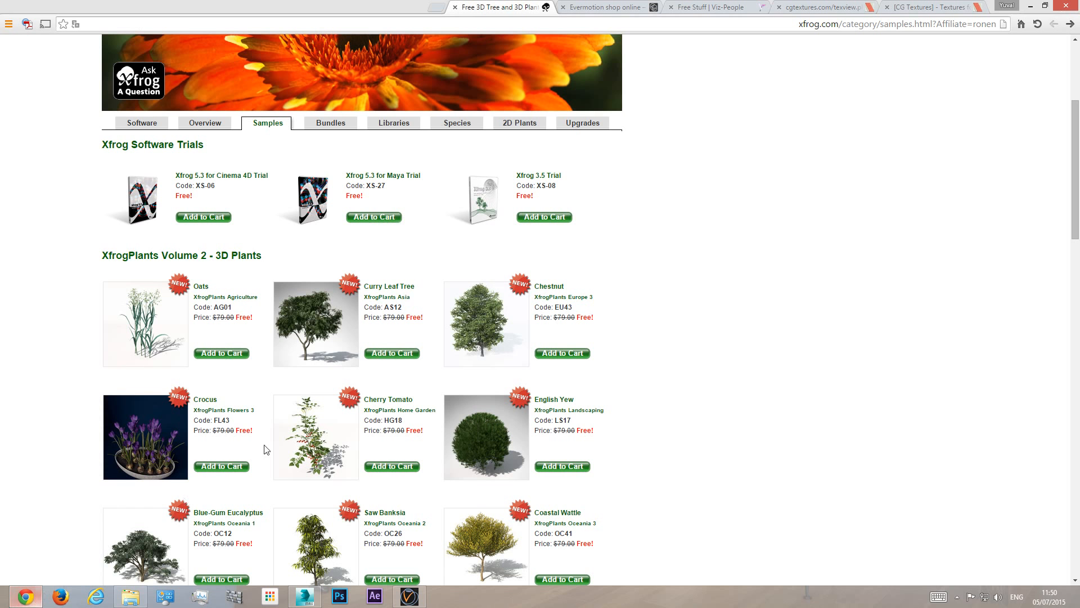
{"action": "left_click", "coordinate": [437, 7]}
{"action": "type", "text": "vra"}
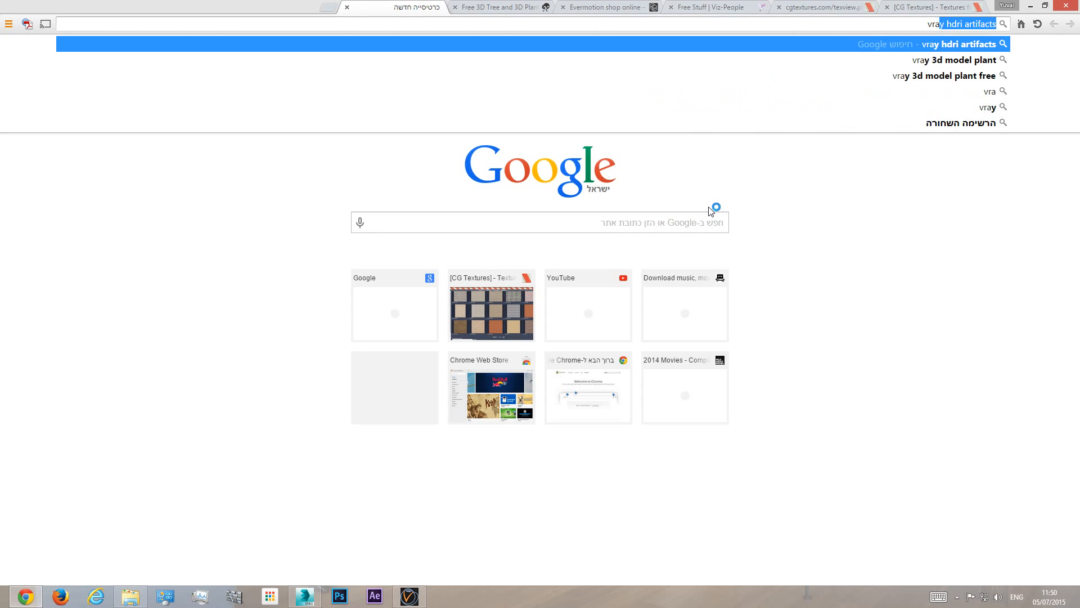
{"action": "type", "text": "y light l"}
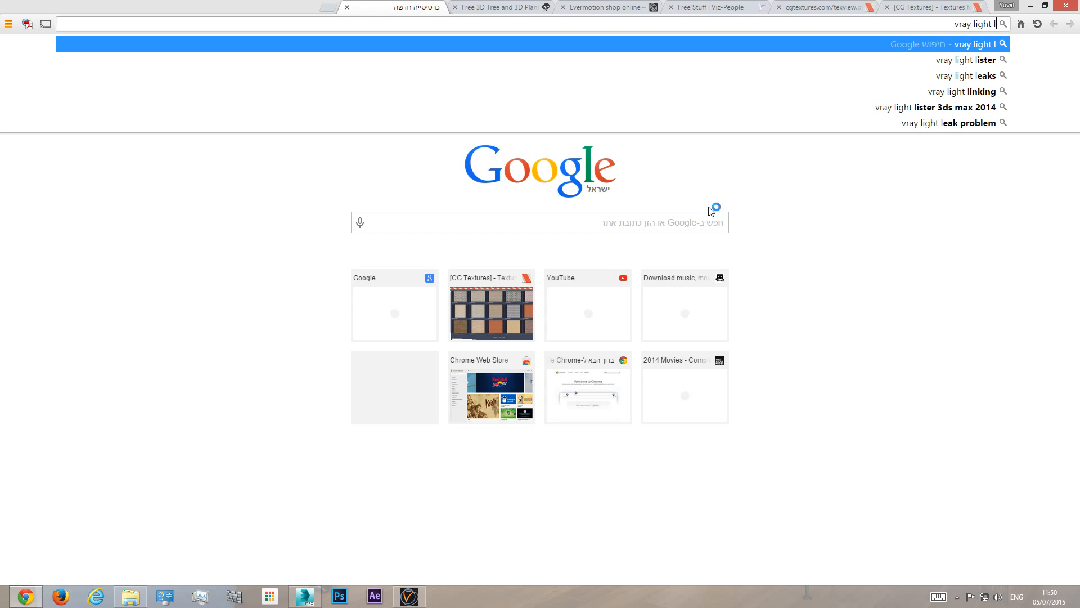
{"action": "type", "text": "eaks"}
{"action": "key", "text": "Return"}
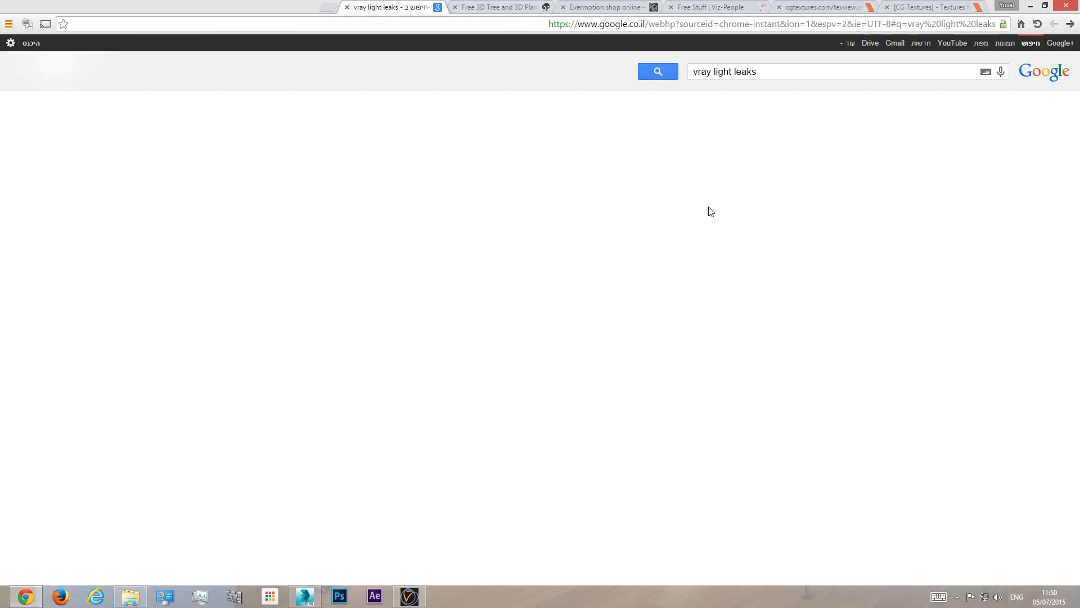
{"action": "left_click", "coordinate": [1007, 45]}
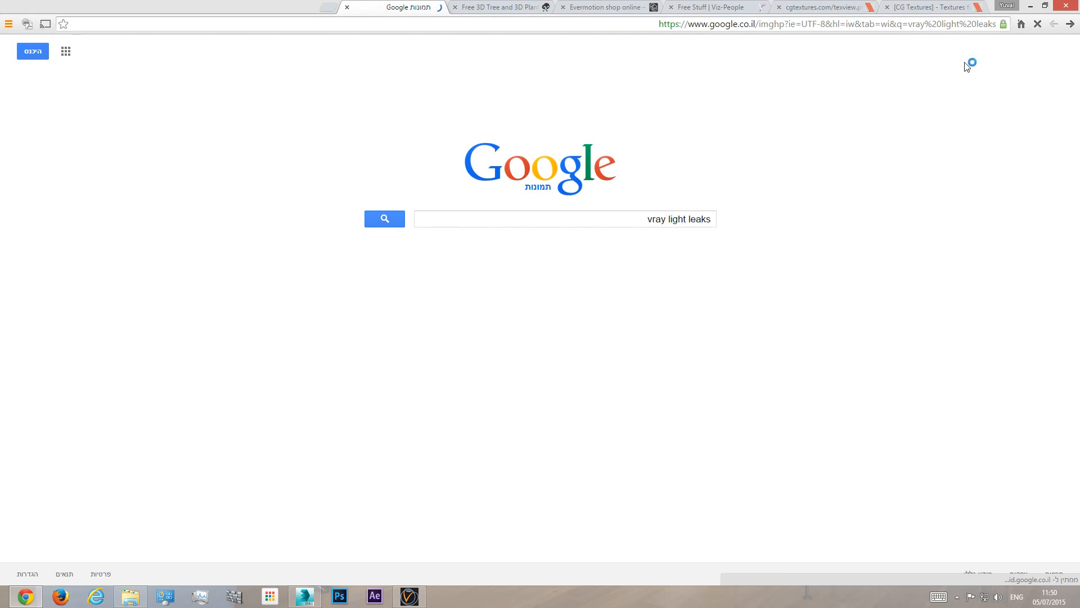
{"action": "left_click", "coordinate": [382, 225]}
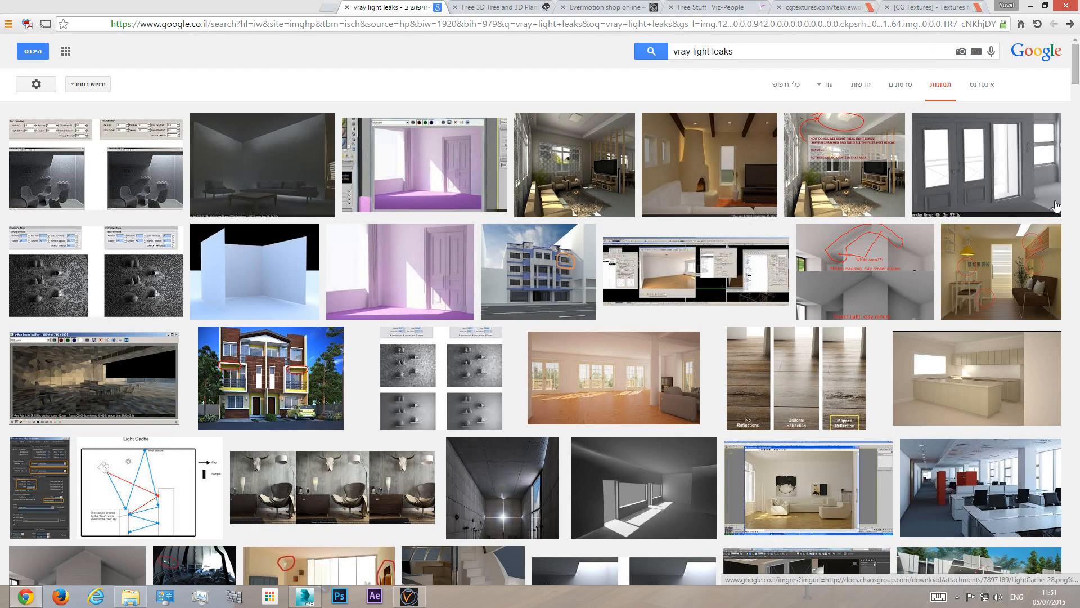
- Examine the example renders of light leaks, including the ceiling leak, the fireplace room and the dark living room
{"action": "left_click", "coordinate": [859, 138]}
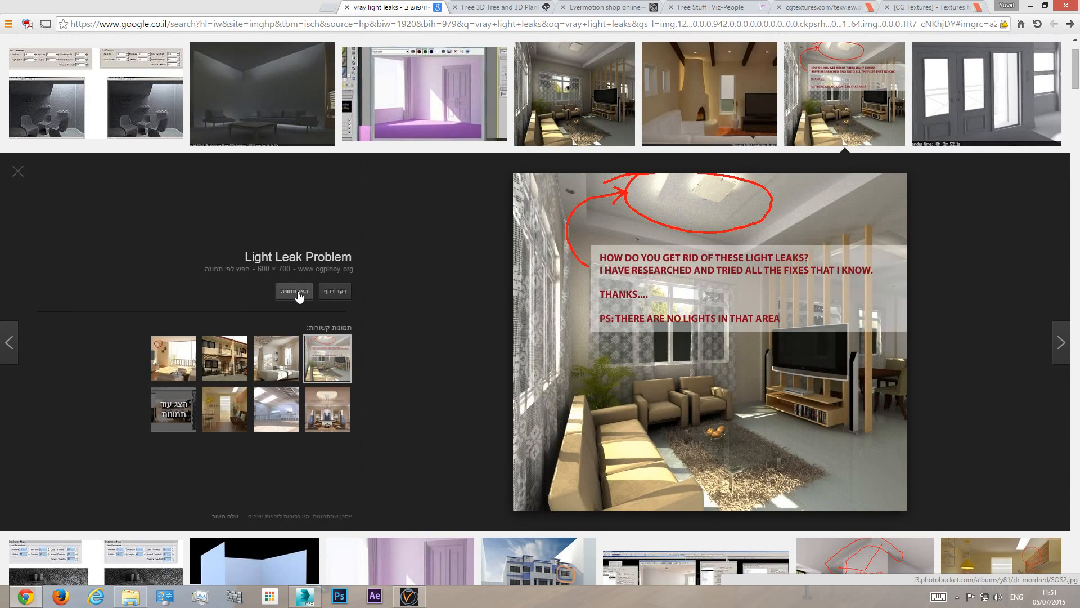
{"action": "left_click", "coordinate": [299, 292]}
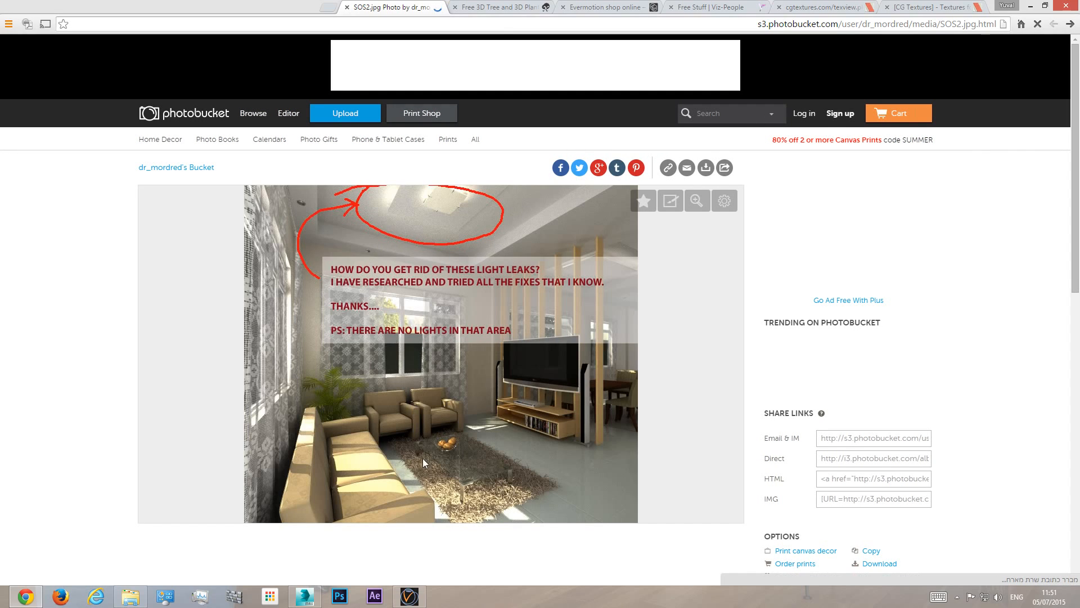
{"action": "left_click", "coordinate": [1055, 25]}
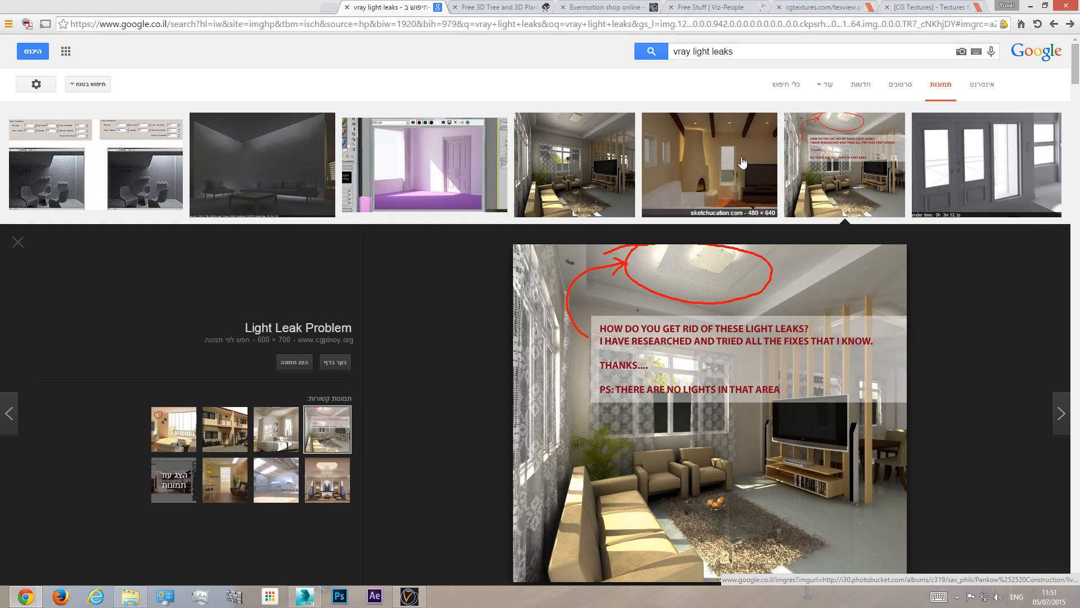
{"action": "left_click", "coordinate": [728, 146]}
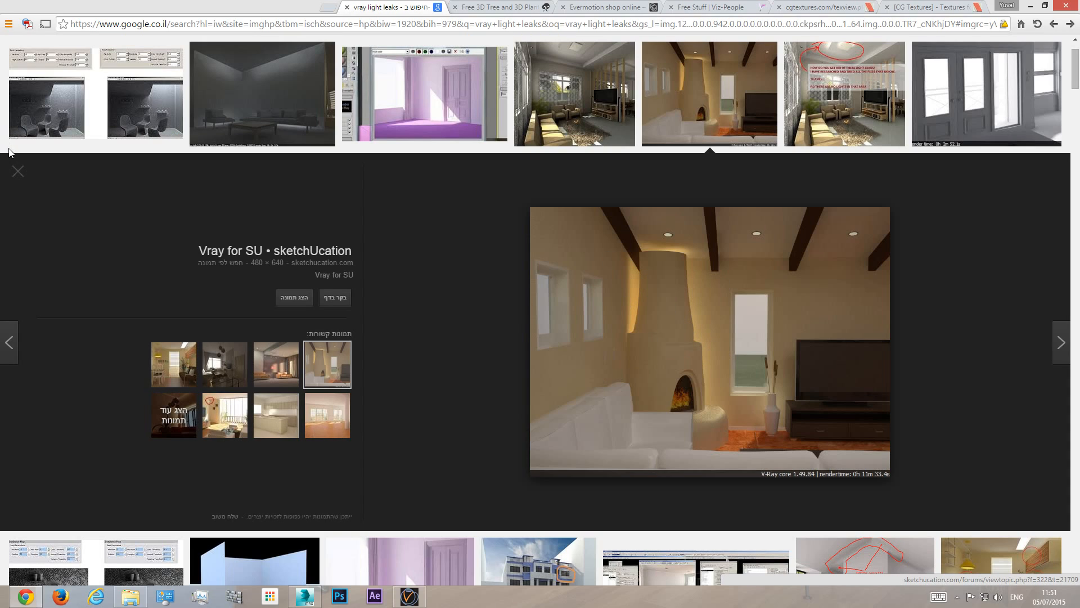
{"action": "left_click", "coordinate": [242, 90]}
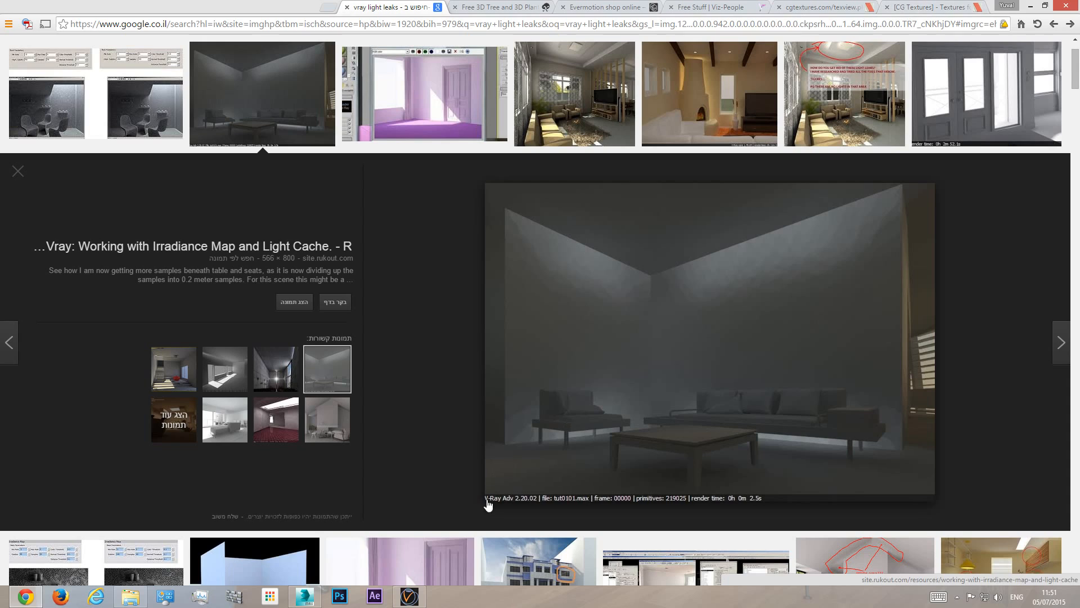
- Switch back to 3ds Max and set the Irradiance map's interpolation samples to 30
{"action": "left_click", "coordinate": [313, 599]}
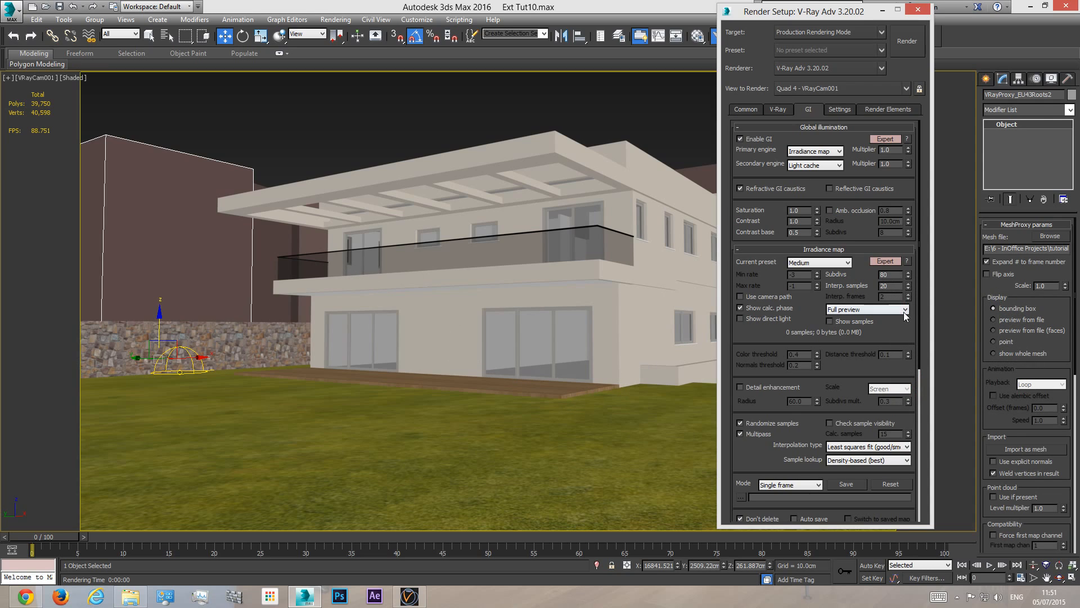
{"action": "double_click", "coordinate": [889, 286]}
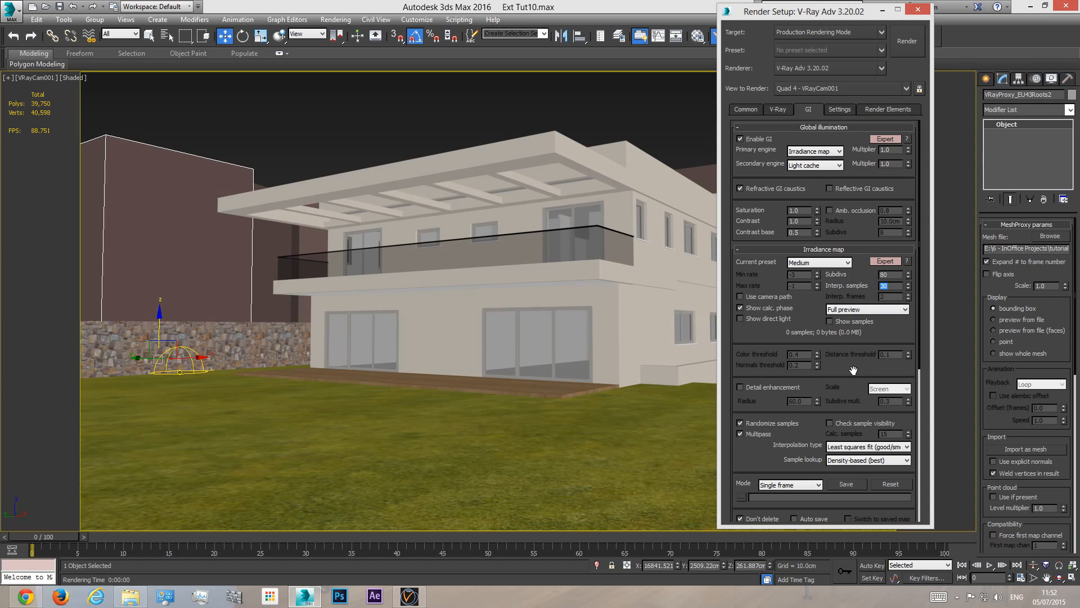
{"action": "scroll", "coordinate": [854, 373], "scroll_direction": "down", "scroll_amount": 5}
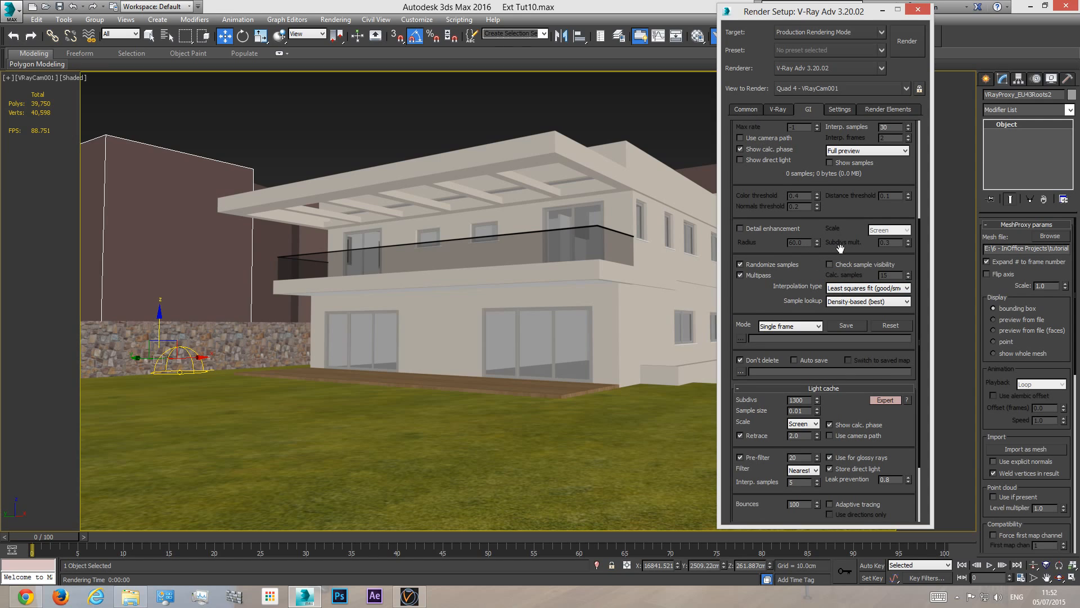
{"action": "scroll", "coordinate": [840, 247], "scroll_direction": "down", "scroll_amount": 5}
- Review the render settings, save the scene and start the production render of the VRayCam001 view
{"action": "left_click", "coordinate": [839, 109]}
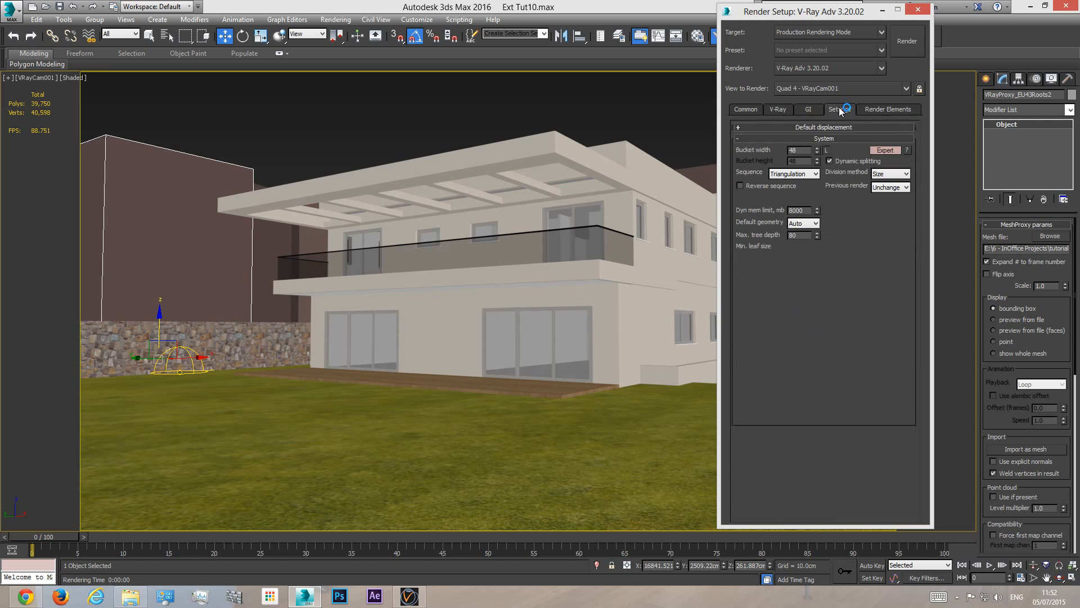
{"action": "left_click", "coordinate": [778, 110]}
{"action": "left_click", "coordinate": [747, 110]}
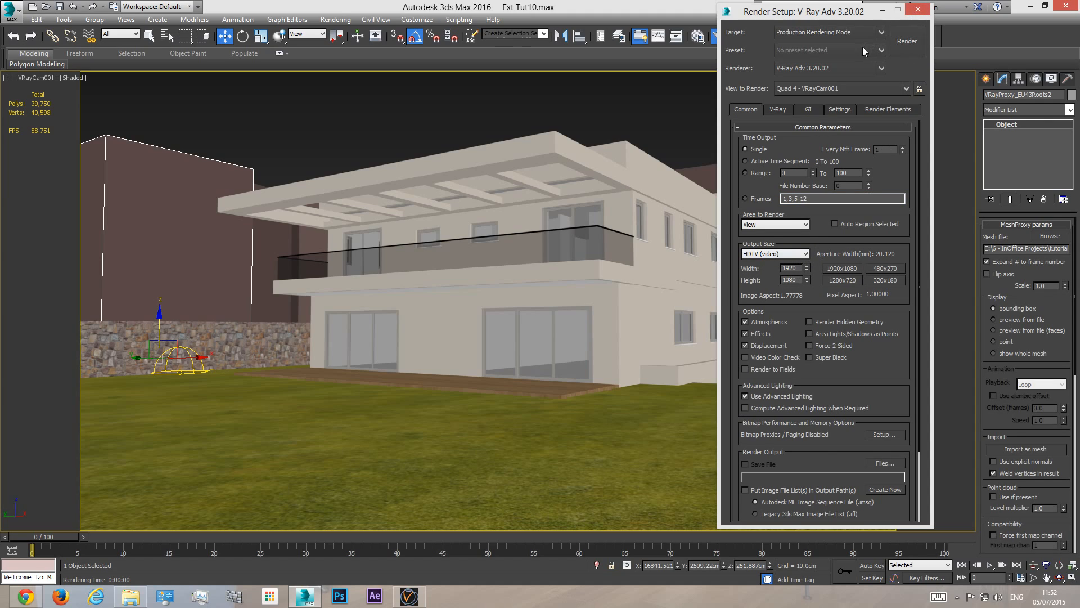
{"action": "key", "text": "ctrl+s"}
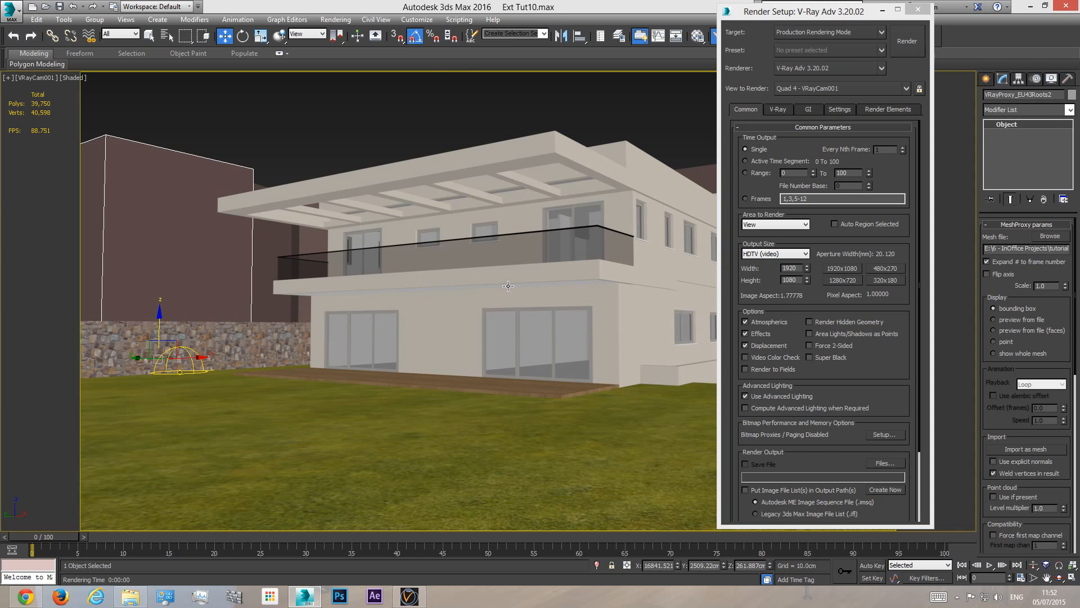
{"action": "left_click", "coordinate": [907, 44]}
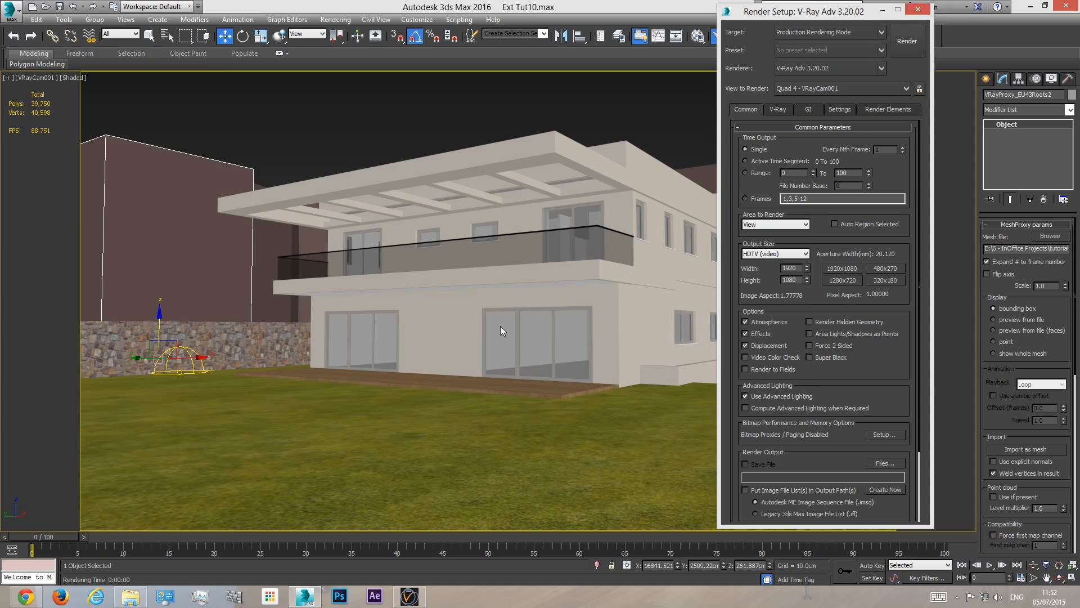